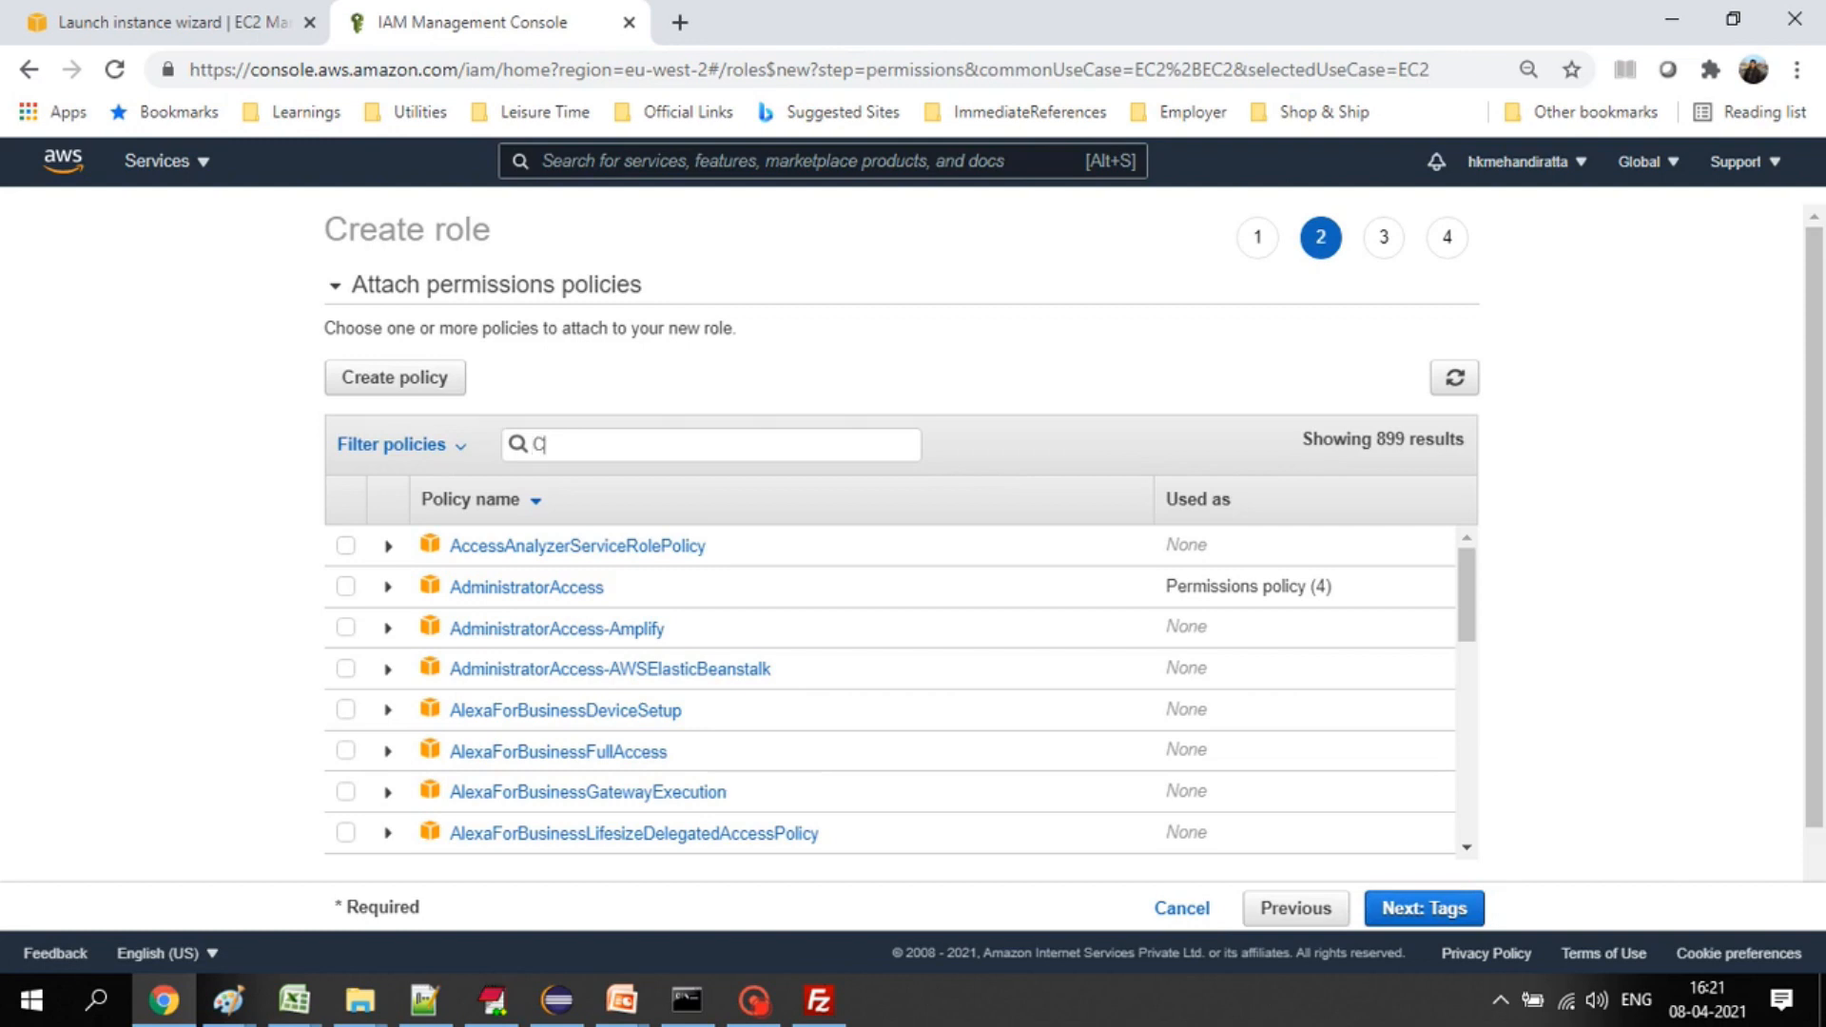
- Filter the policies by CodeDeploy and attach AWSCodeDeployFullAccess to the new role
{"action": "type", "text": "eploy"}
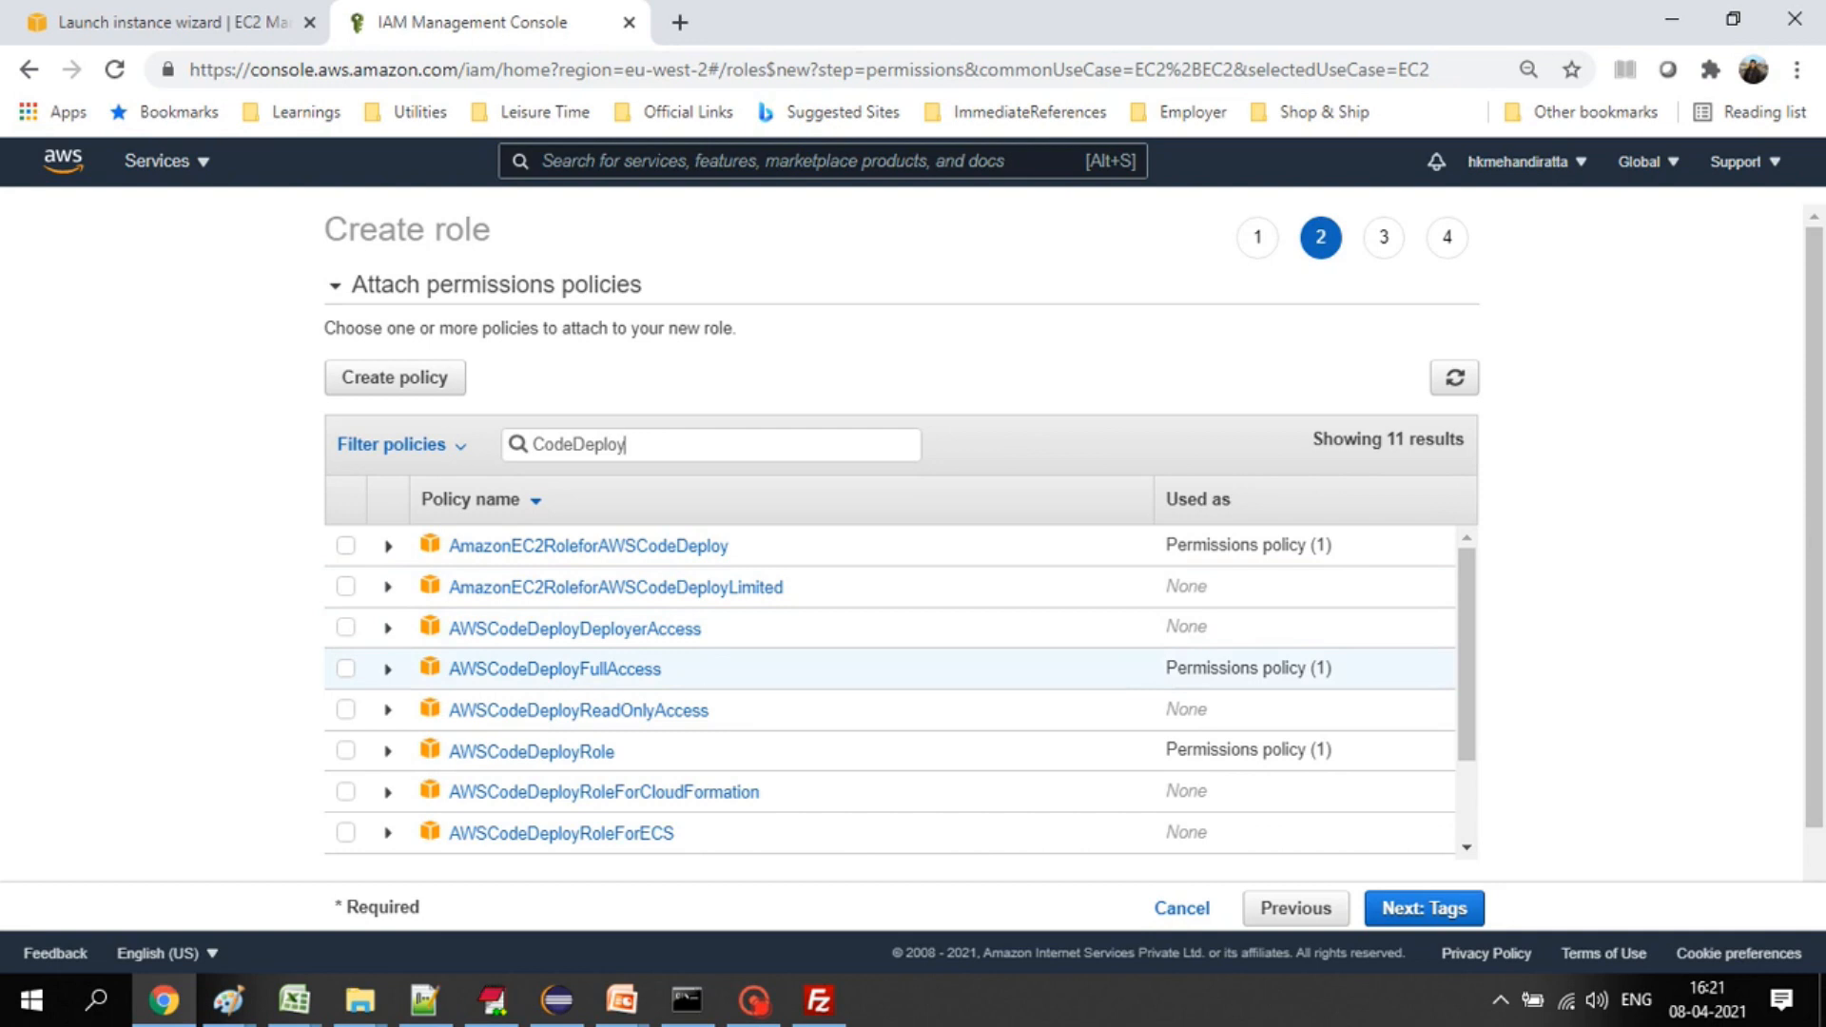
{"action": "left_click", "coordinate": [346, 668]}
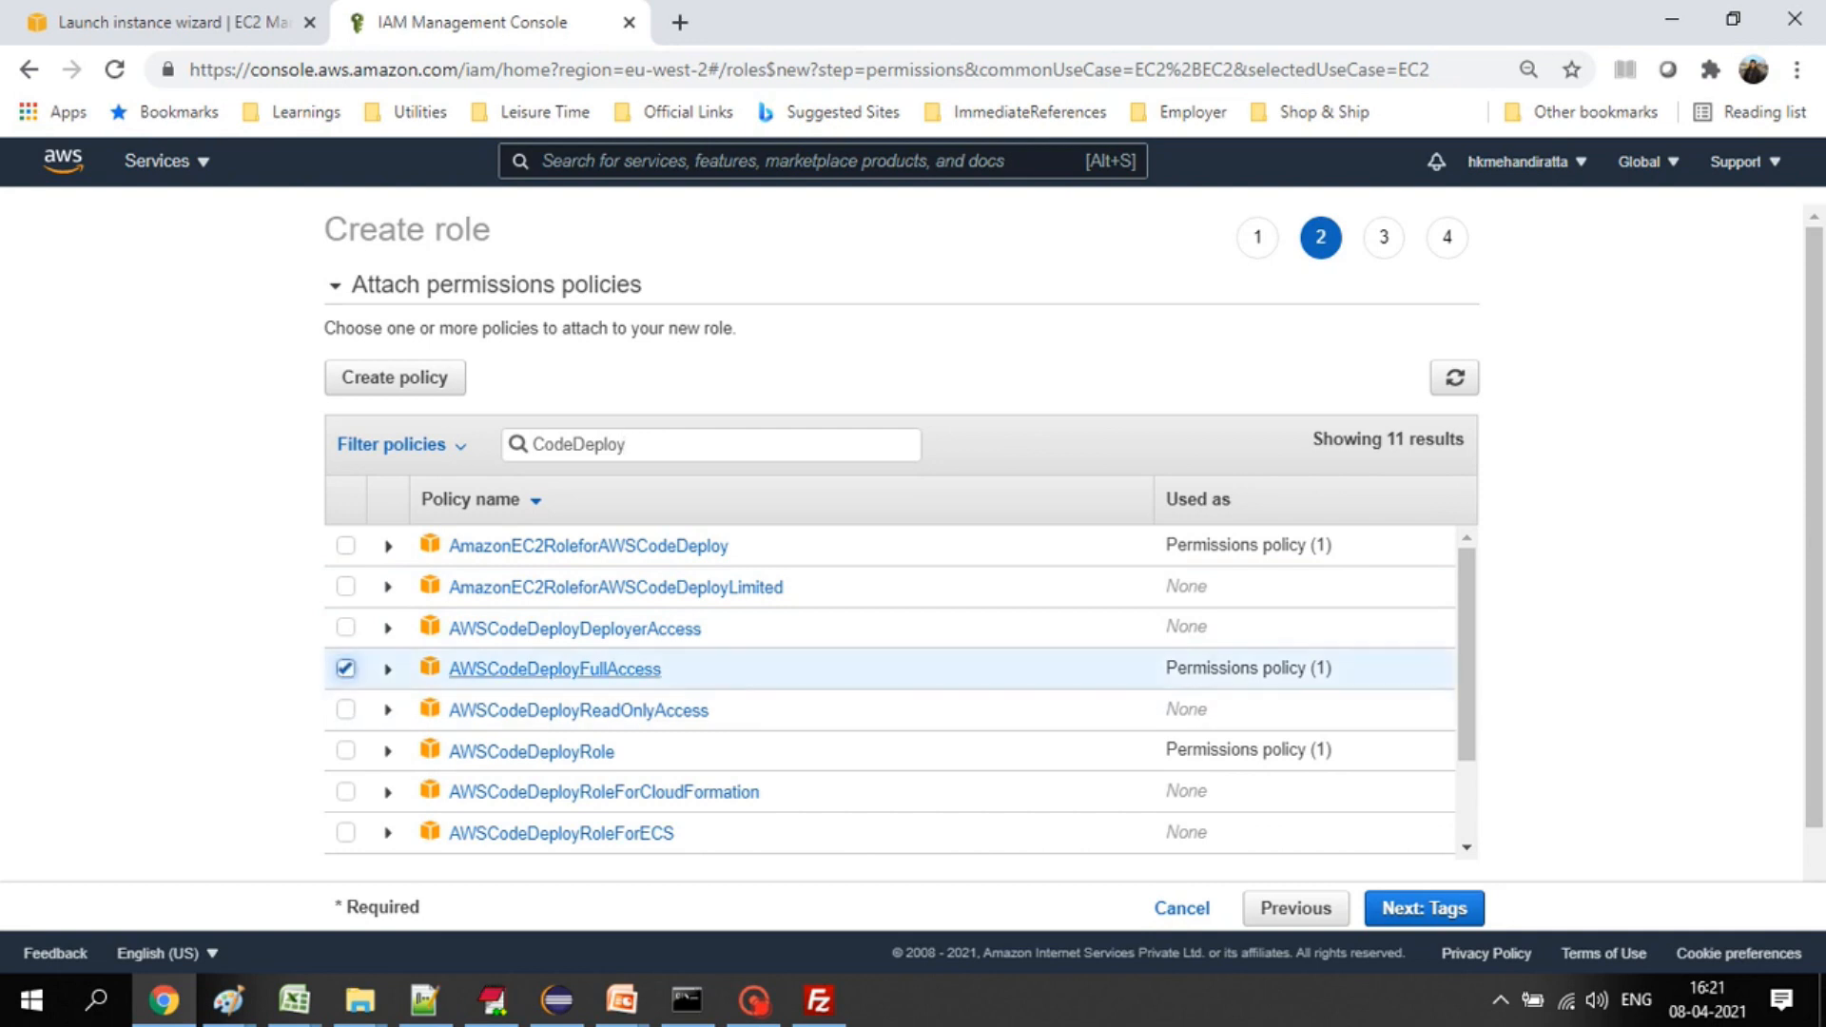
{"action": "left_click", "coordinate": [1424, 907]}
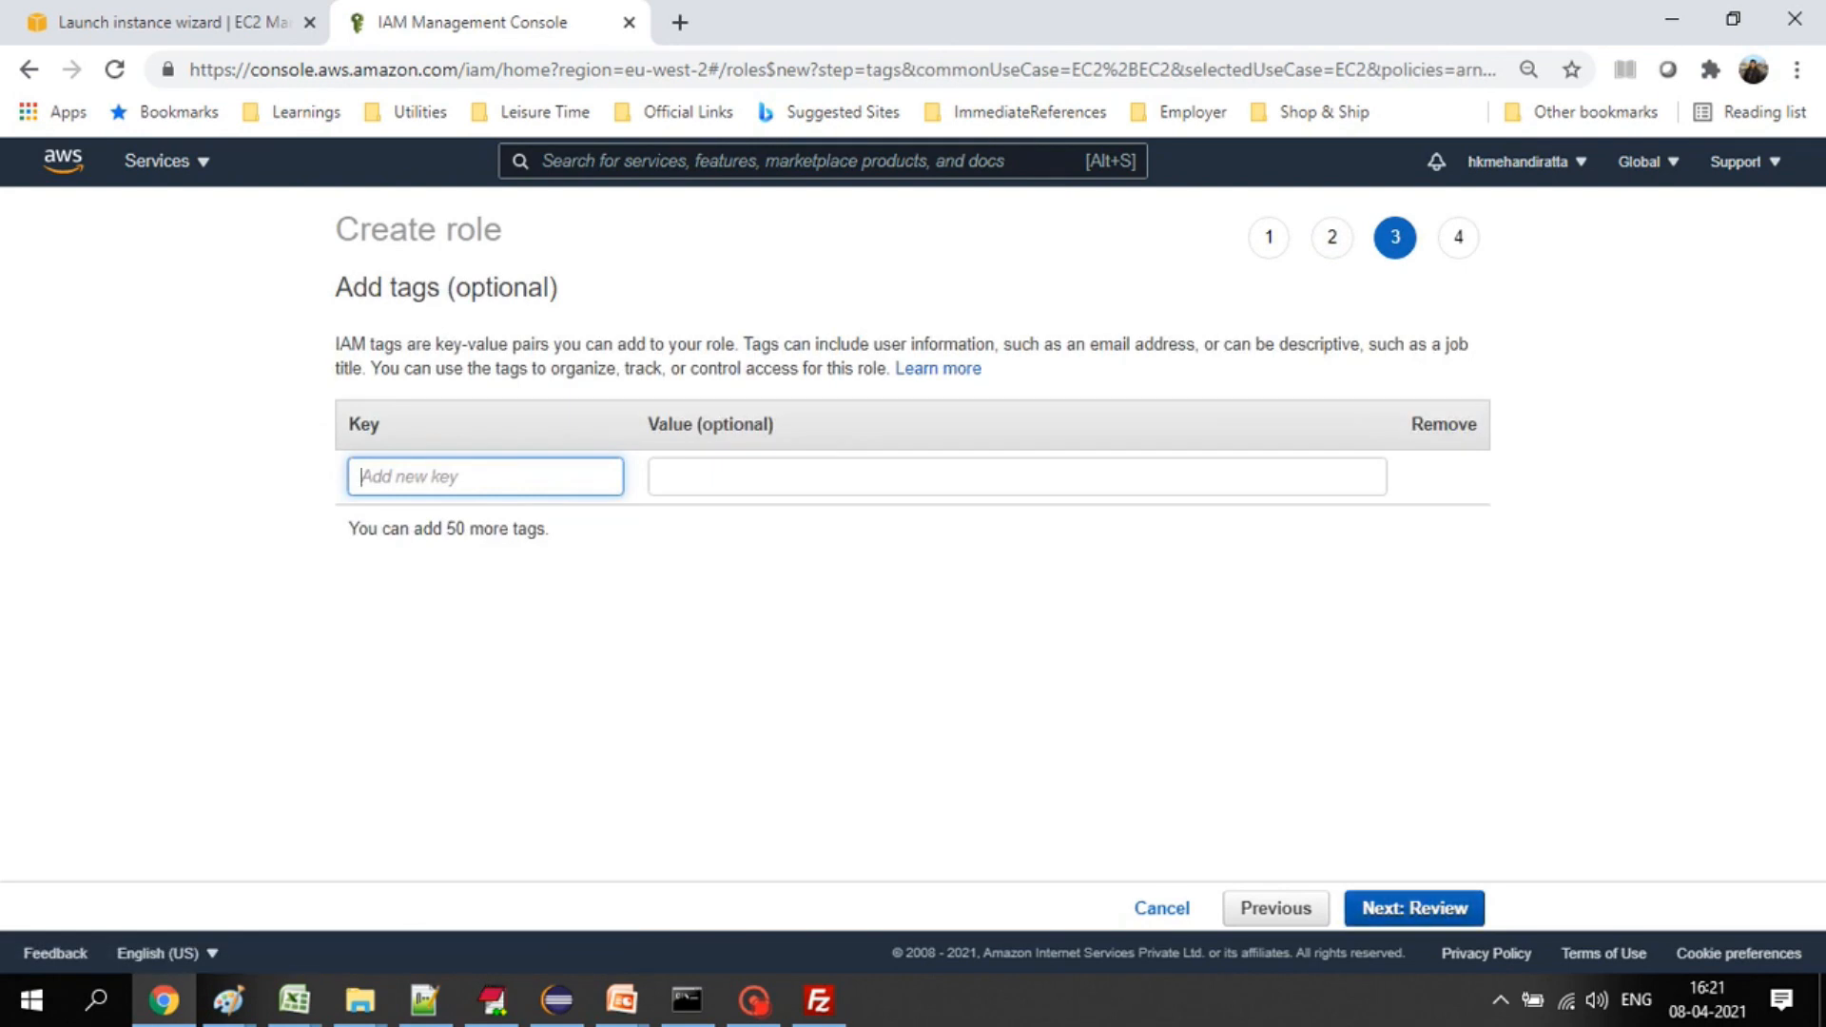
- Skip the role's tags, name the role NewEC2CodeDeploy and create it
{"action": "left_click", "coordinate": [1414, 908]}
{"action": "left_click", "coordinate": [913, 368]}
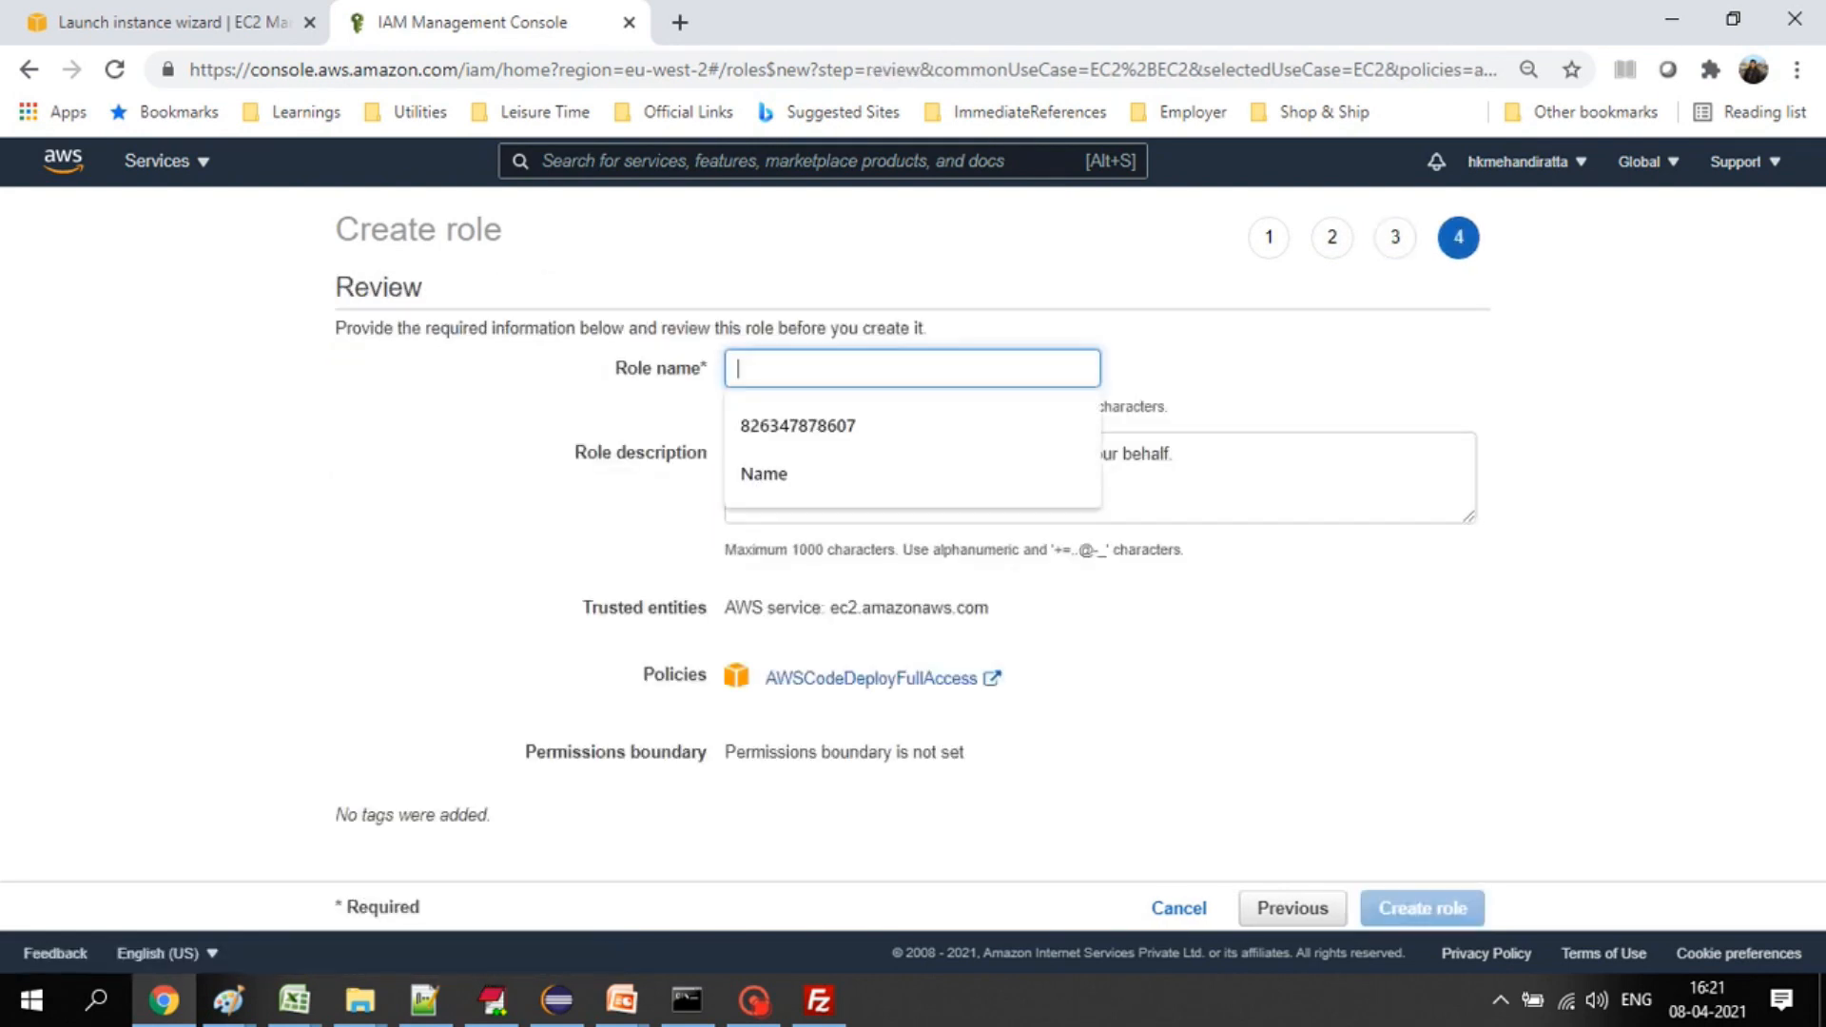
{"action": "type", "text": "NewE"}
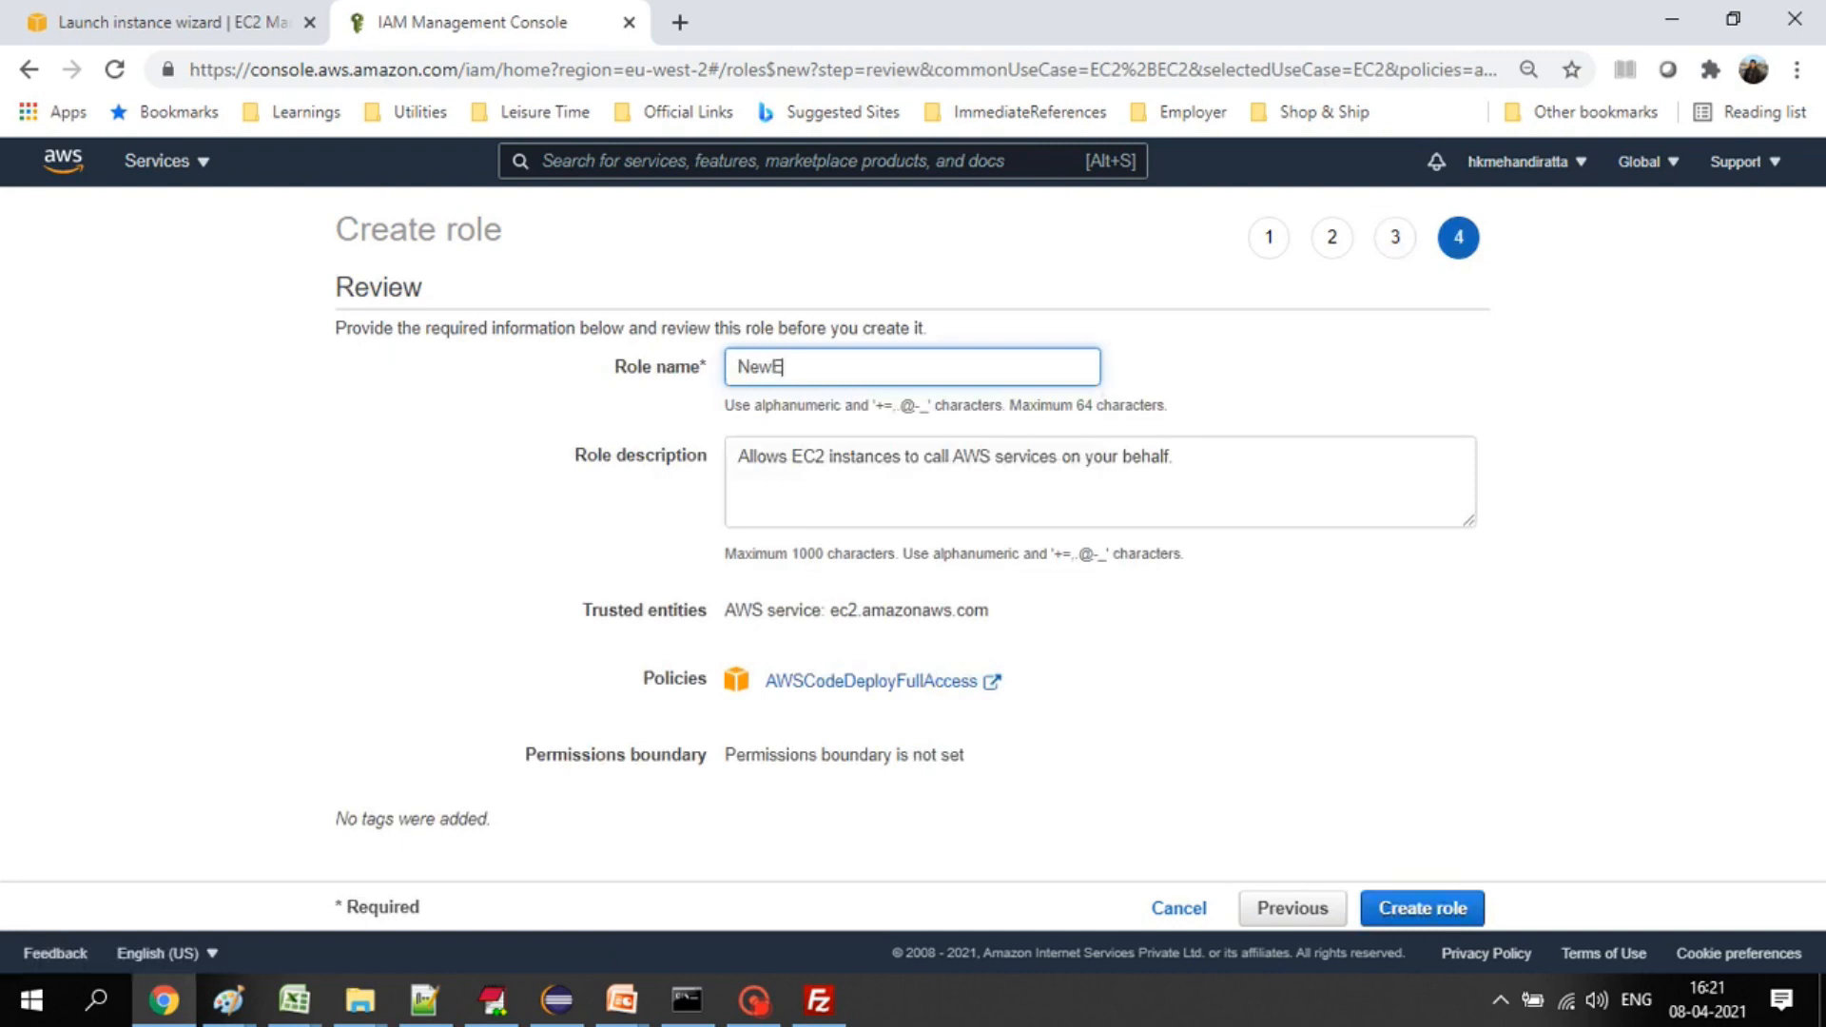
{"action": "type", "text": "C2CodeDeploy"}
{"action": "left_click", "coordinate": [1422, 909]}
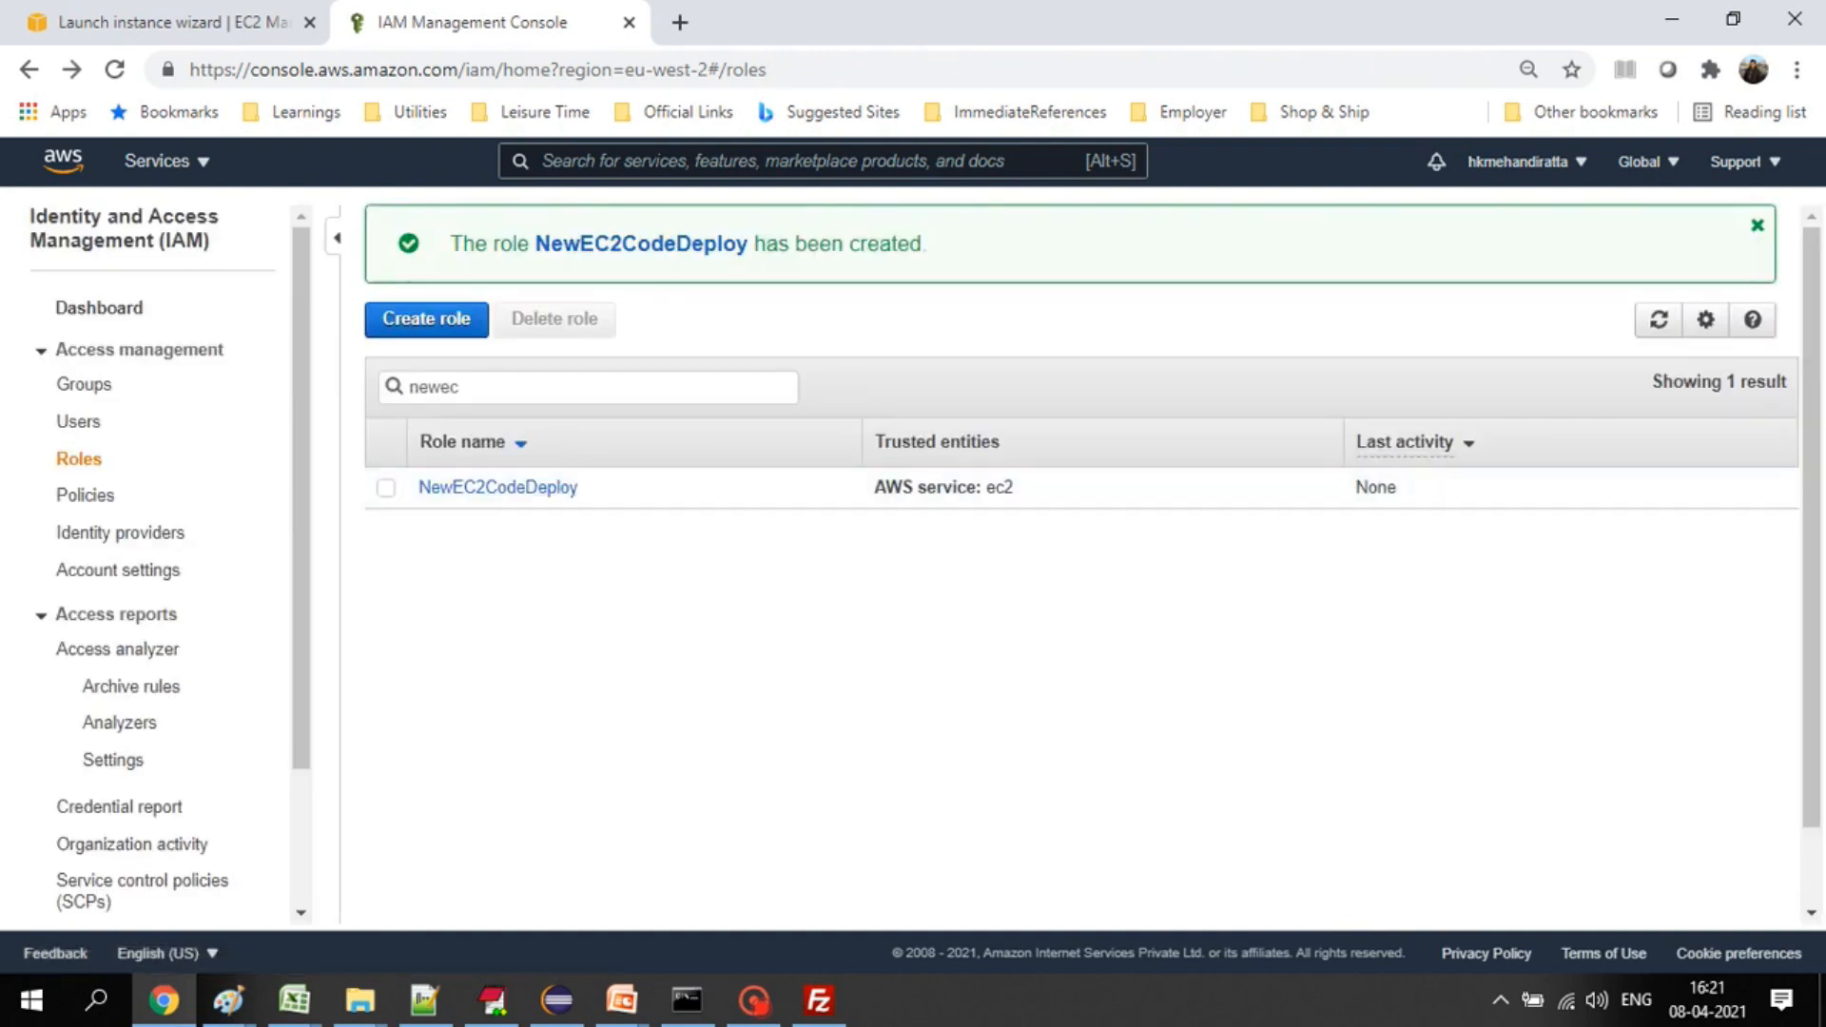
- Return to the EC2 launch wizard, refresh the IAM roles and assign NewEC2CodeDeploy to the instance
{"action": "left_click", "coordinate": [173, 22]}
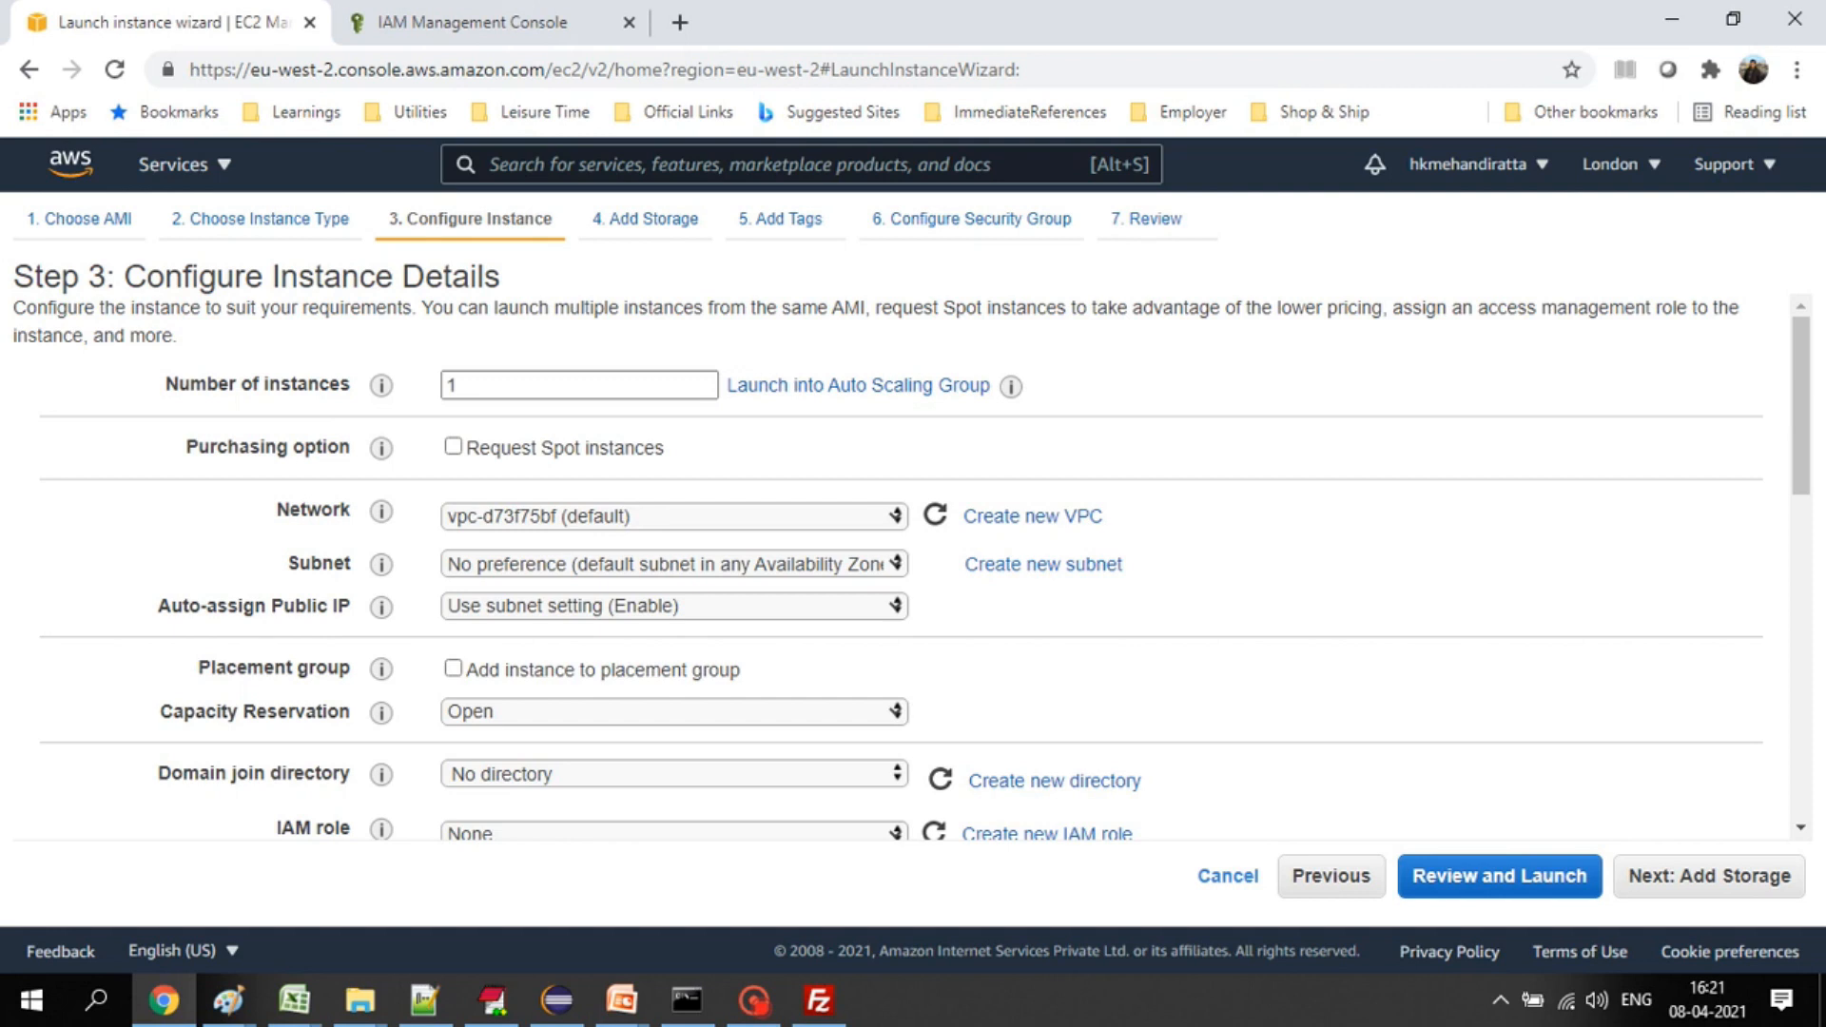
{"action": "scroll", "coordinate": [913, 568], "scroll_direction": "down", "scroll_amount": 2}
{"action": "left_click", "coordinate": [934, 701]}
{"action": "left_click", "coordinate": [674, 701]}
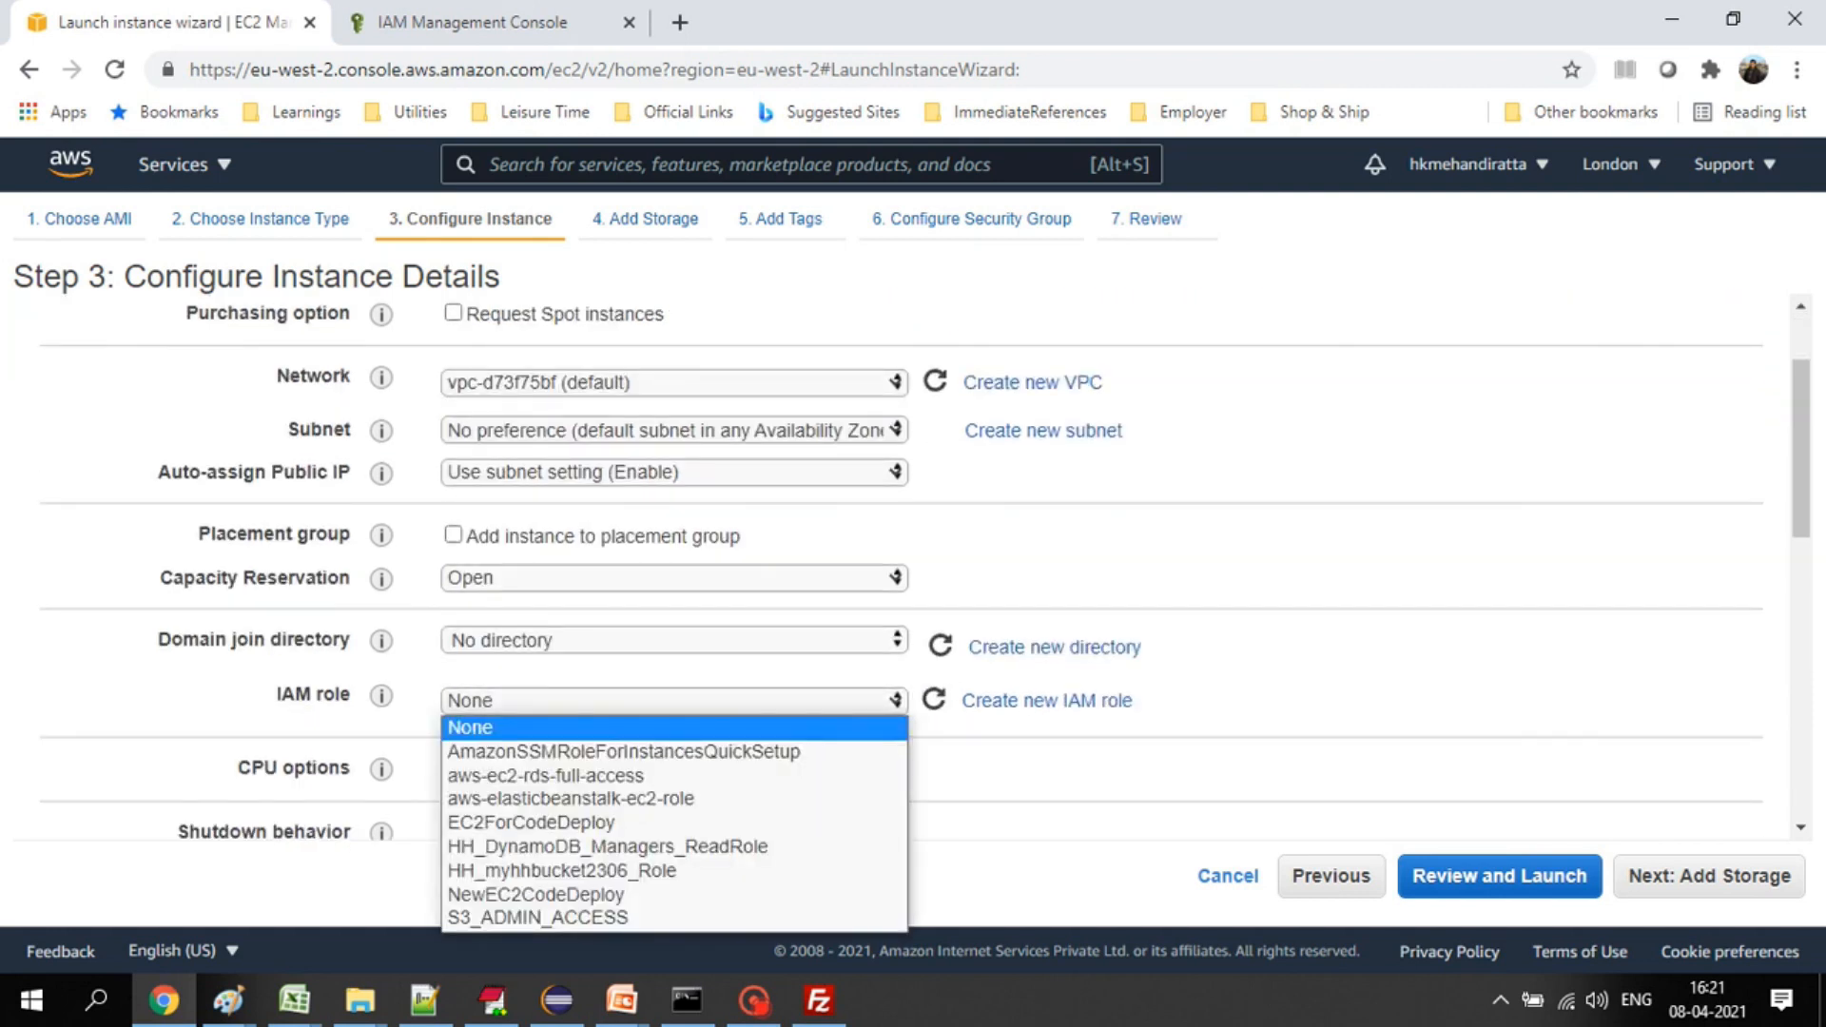
{"action": "left_click", "coordinate": [674, 895]}
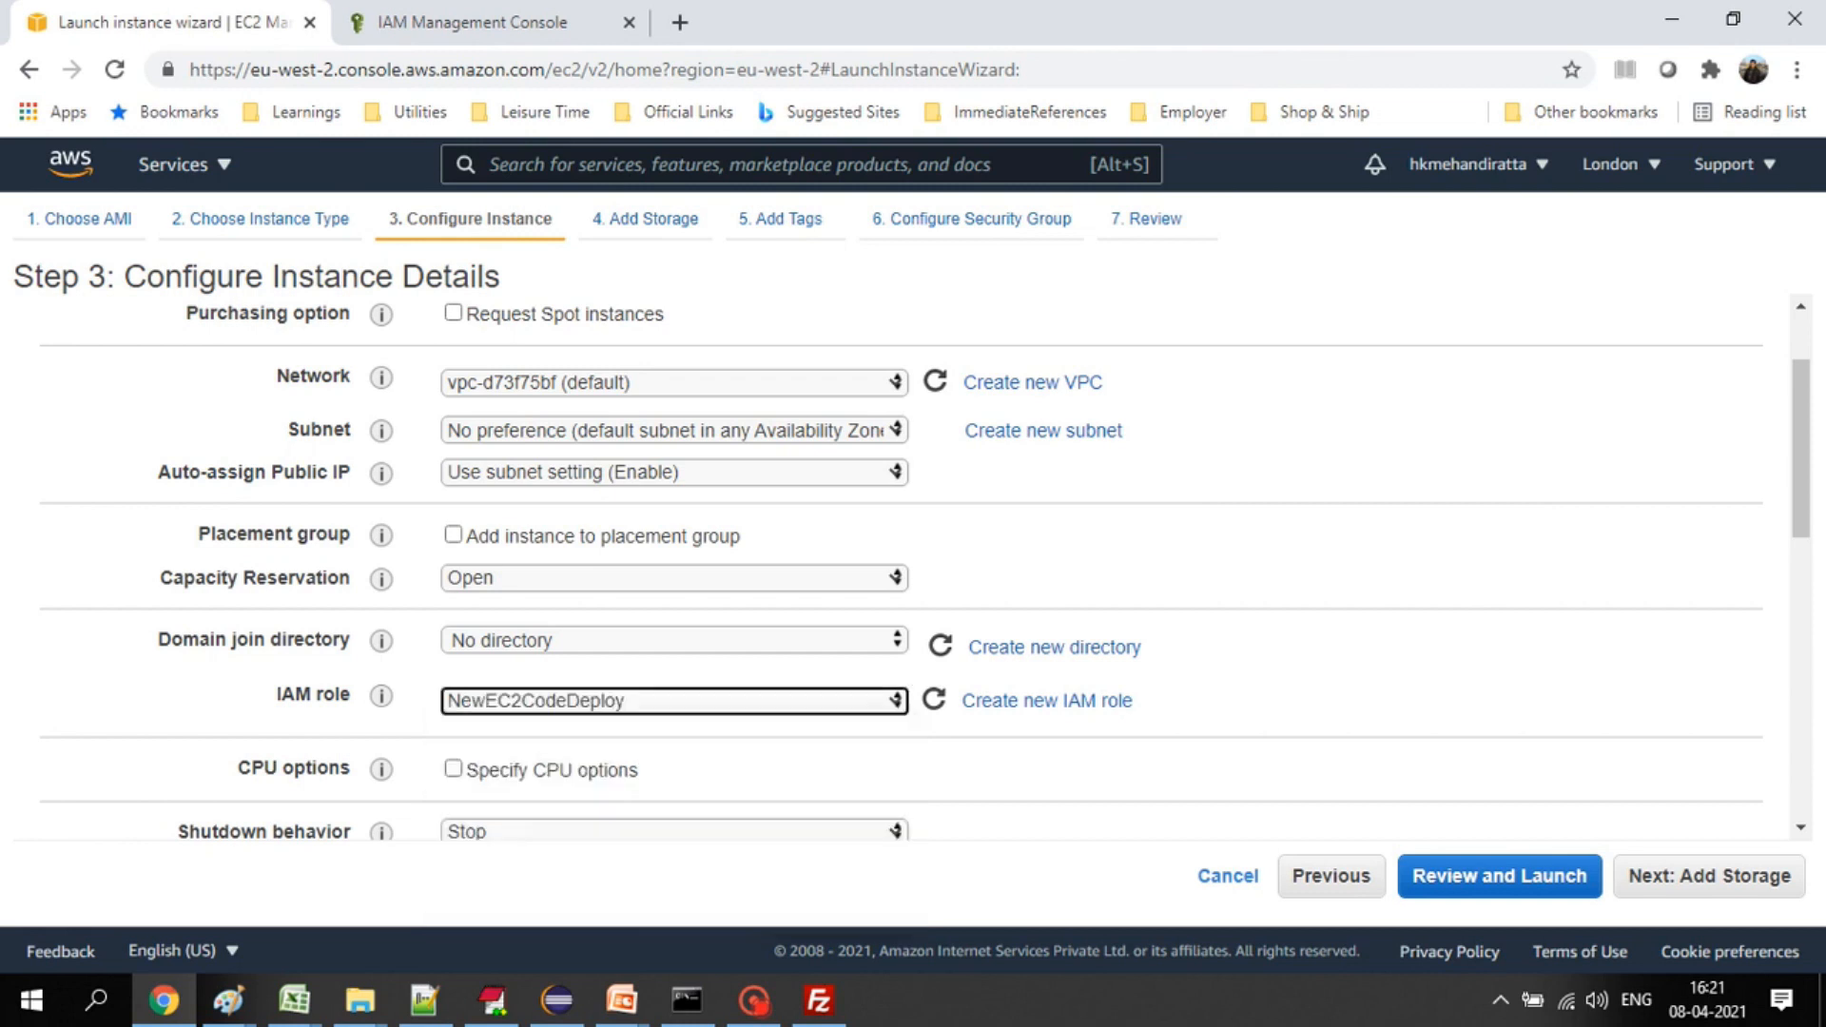
- Copy the bash script, from #!/bin/bash through the Tomcat startup line, from Notepad++ into the instance's user data
{"action": "left_click", "coordinate": [425, 1000]}
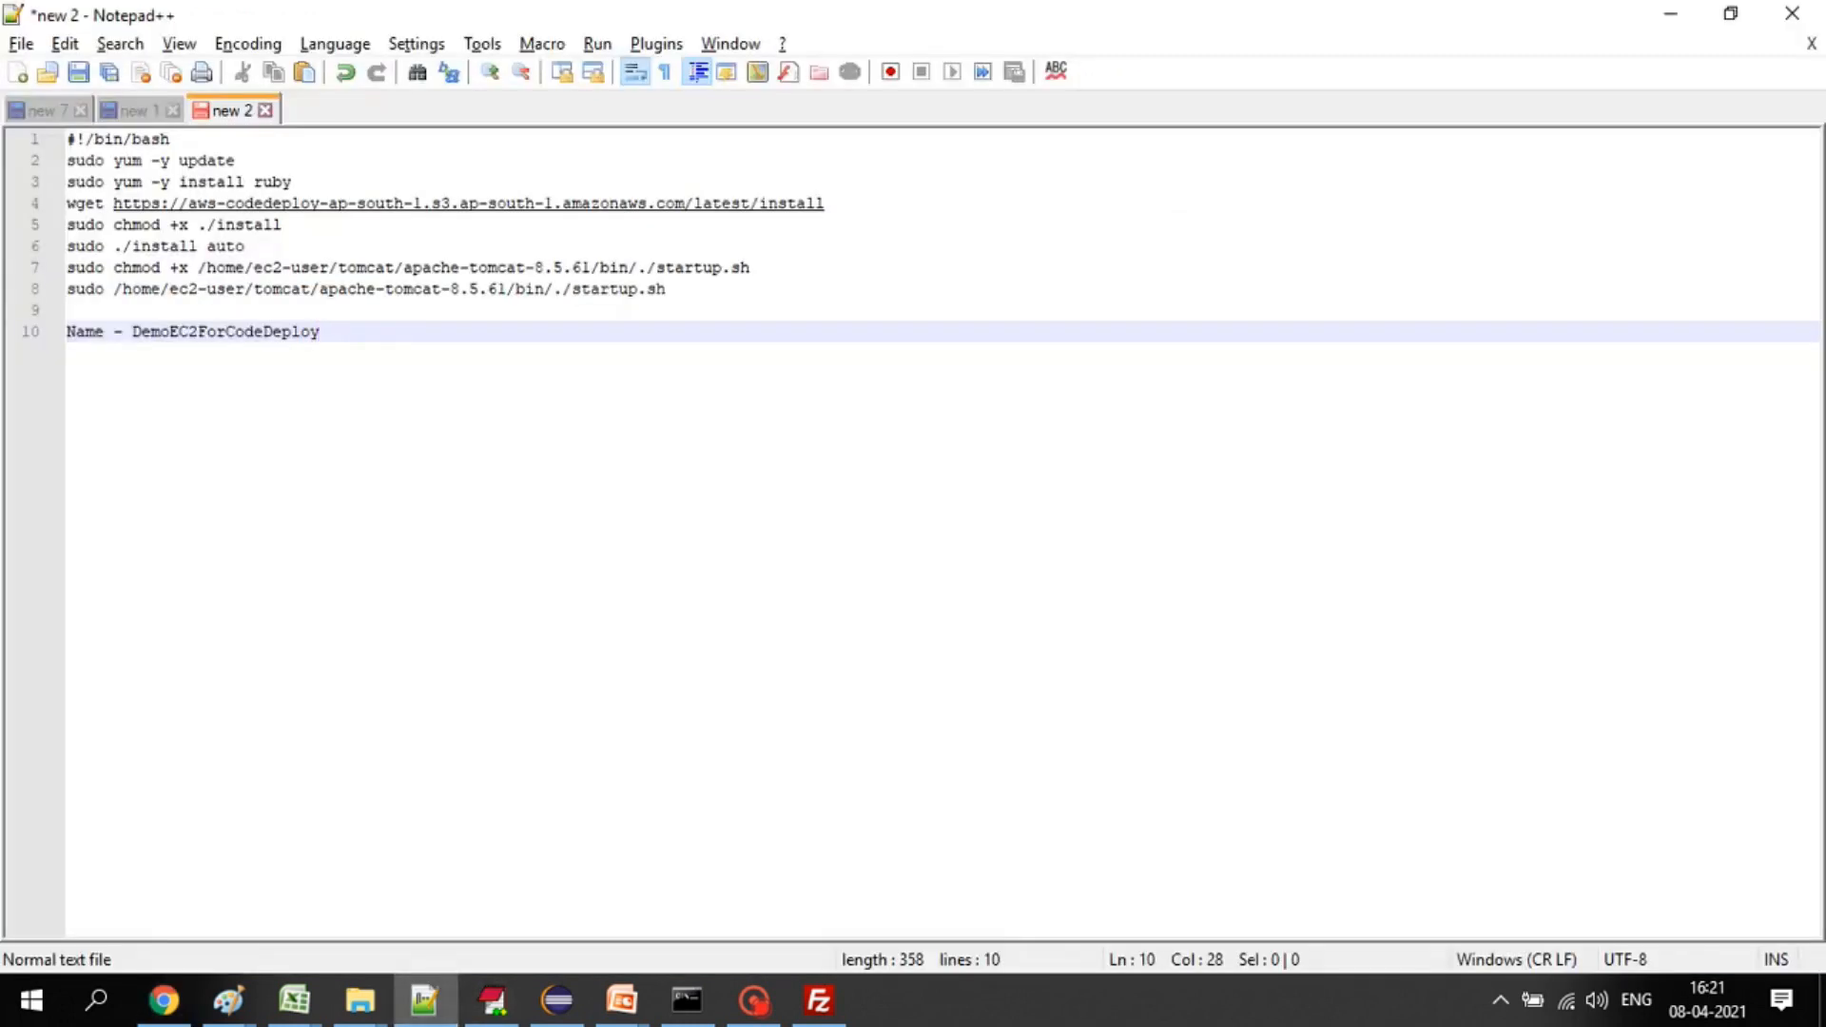
{"action": "left_click_drag", "start_coordinate": [428, 310], "coordinate": [66, 139]}
{"action": "key", "text": "ctrl+c"}
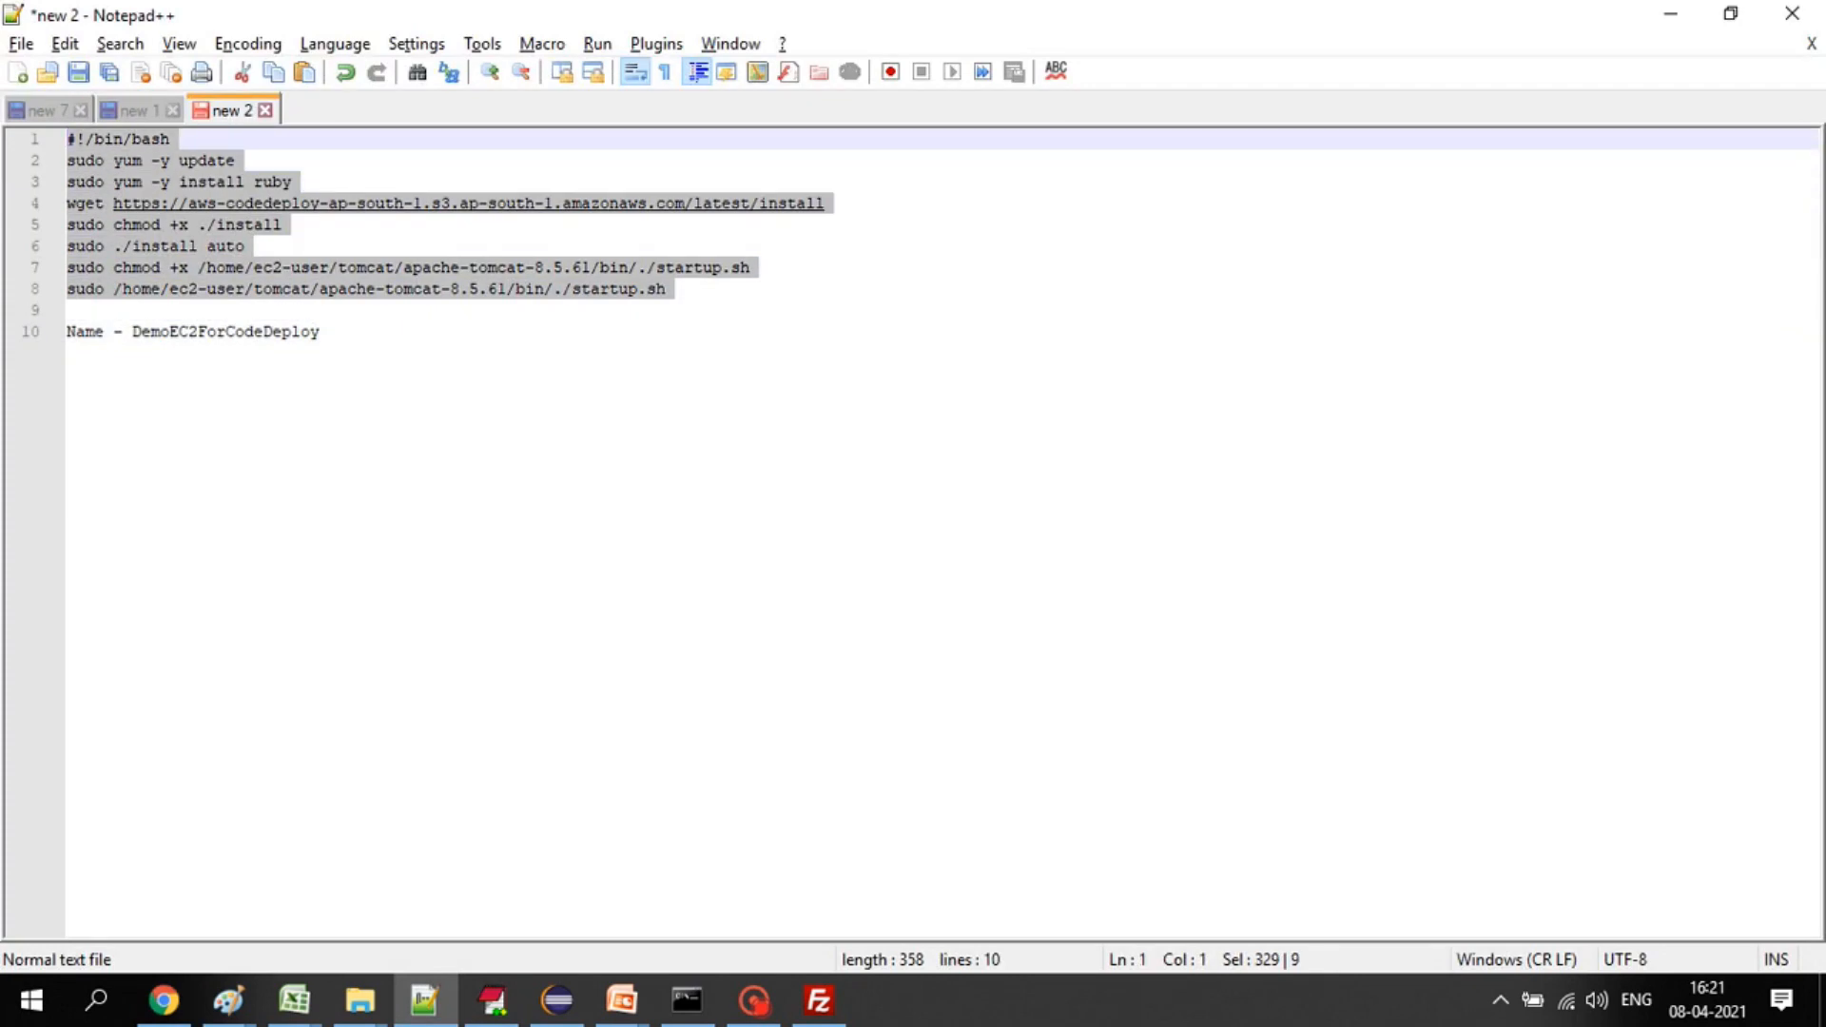
{"action": "key", "text": "alt+Tab"}
{"action": "scroll", "coordinate": [913, 561], "scroll_direction": "down", "scroll_amount": 4}
{"action": "scroll", "coordinate": [913, 567], "scroll_direction": "down", "scroll_amount": 3}
{"action": "left_click", "coordinate": [778, 790]}
{"action": "key", "text": "ctrl+v"}
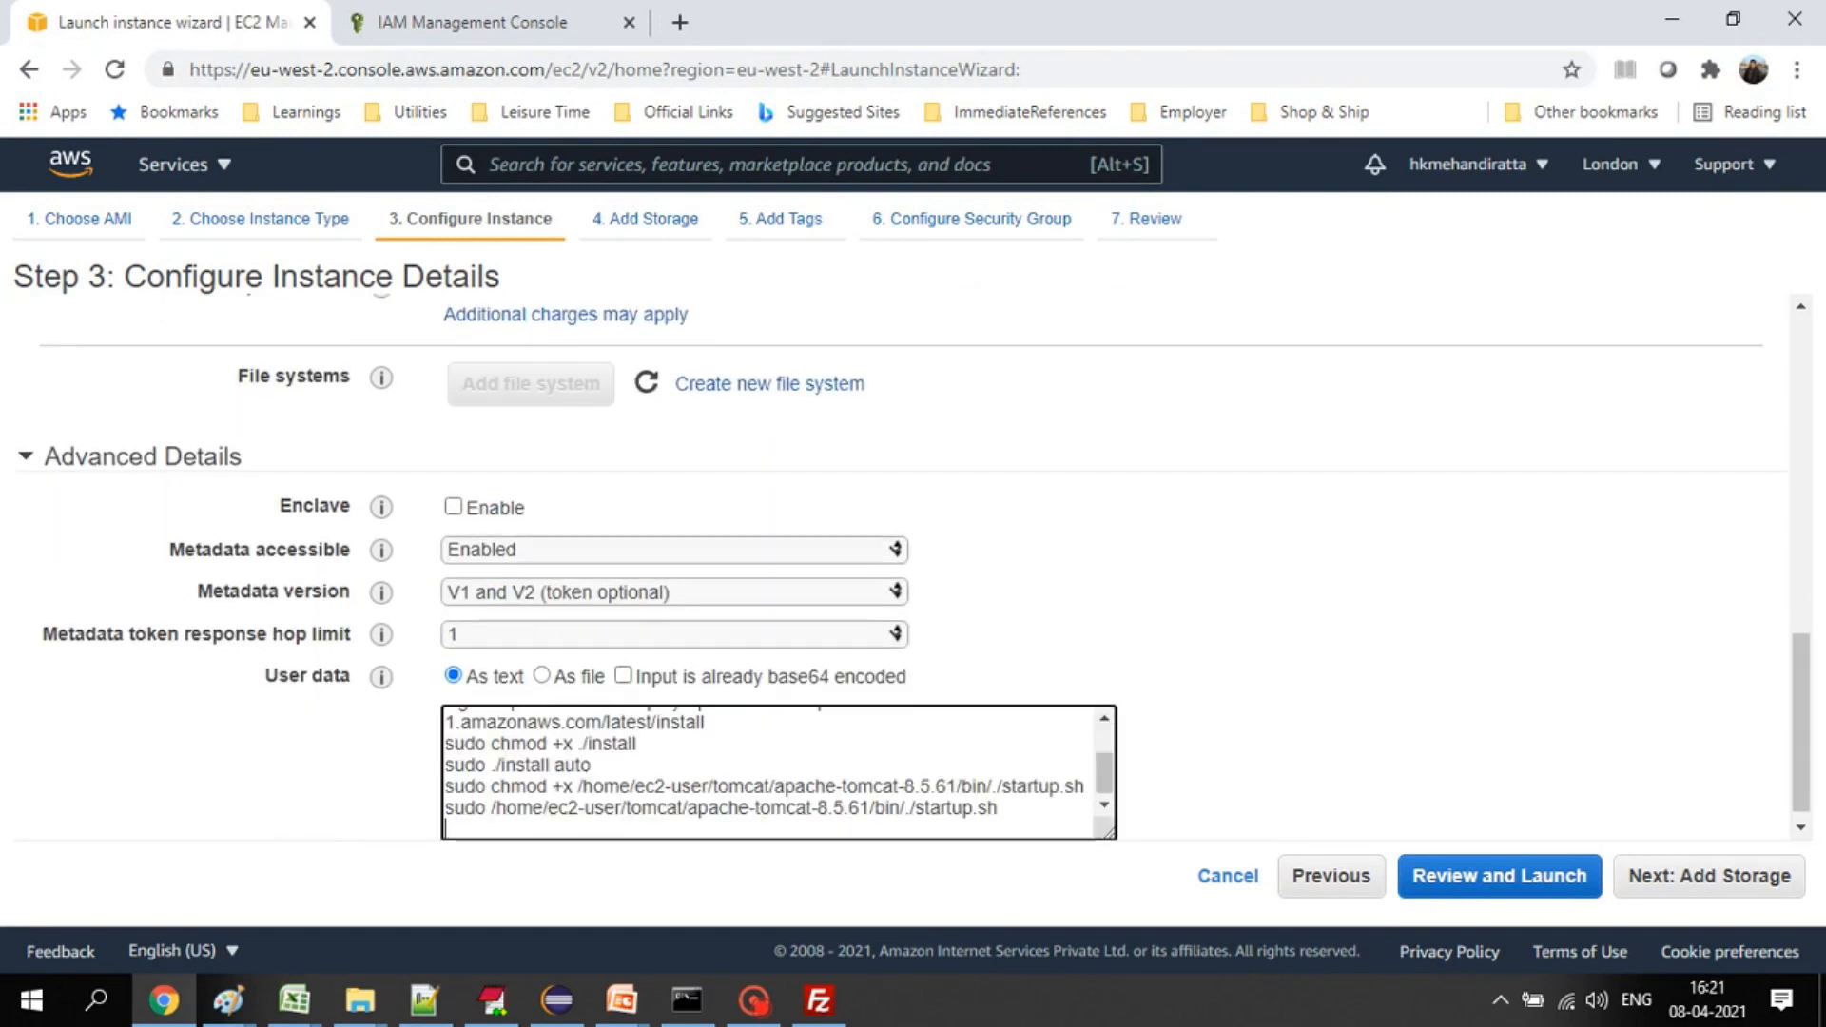
- Review the opening commands of the user data script, covering the yum update, Ruby installation and CodeDeploy agent download
{"action": "scroll", "coordinate": [779, 772], "scroll_direction": "up", "scroll_amount": 1}
{"action": "left_click", "coordinate": [611, 742]}
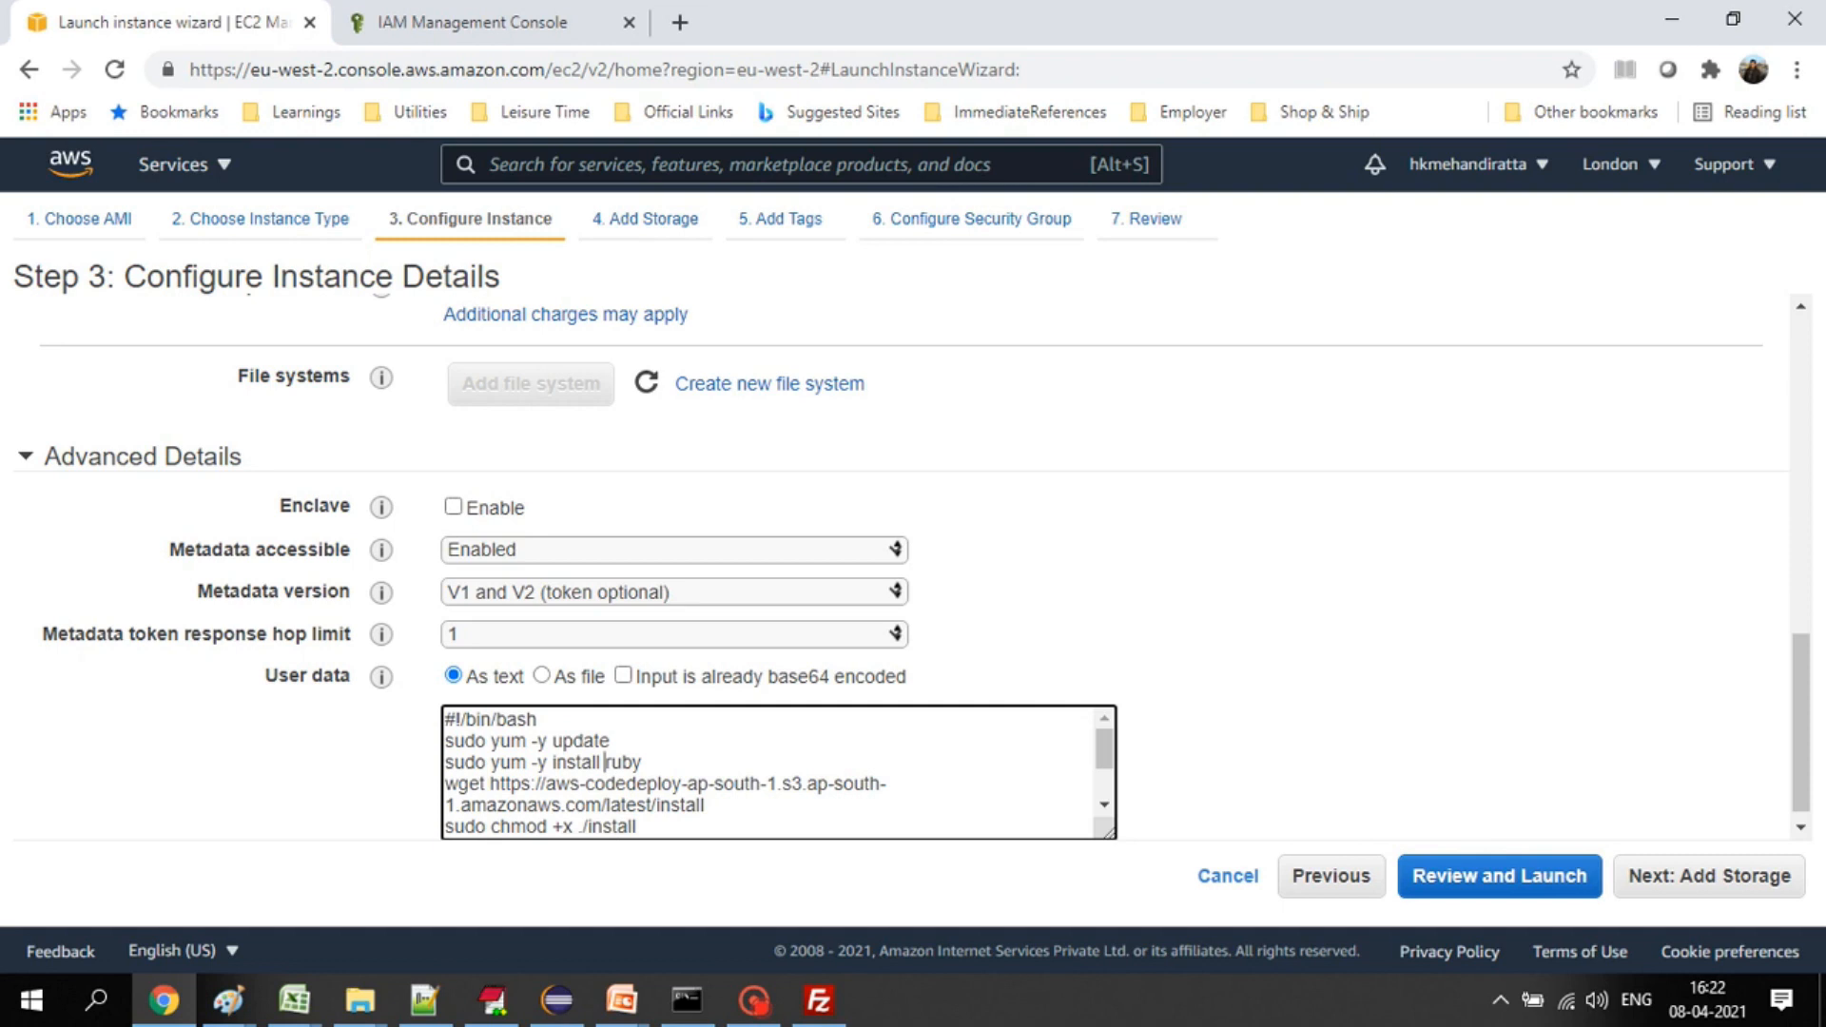
{"action": "left_click_drag", "start_coordinate": [705, 806], "coordinate": [445, 745]}
{"action": "key", "text": "Up"}
{"action": "key", "text": "Up"}
{"action": "key", "text": "Down"}
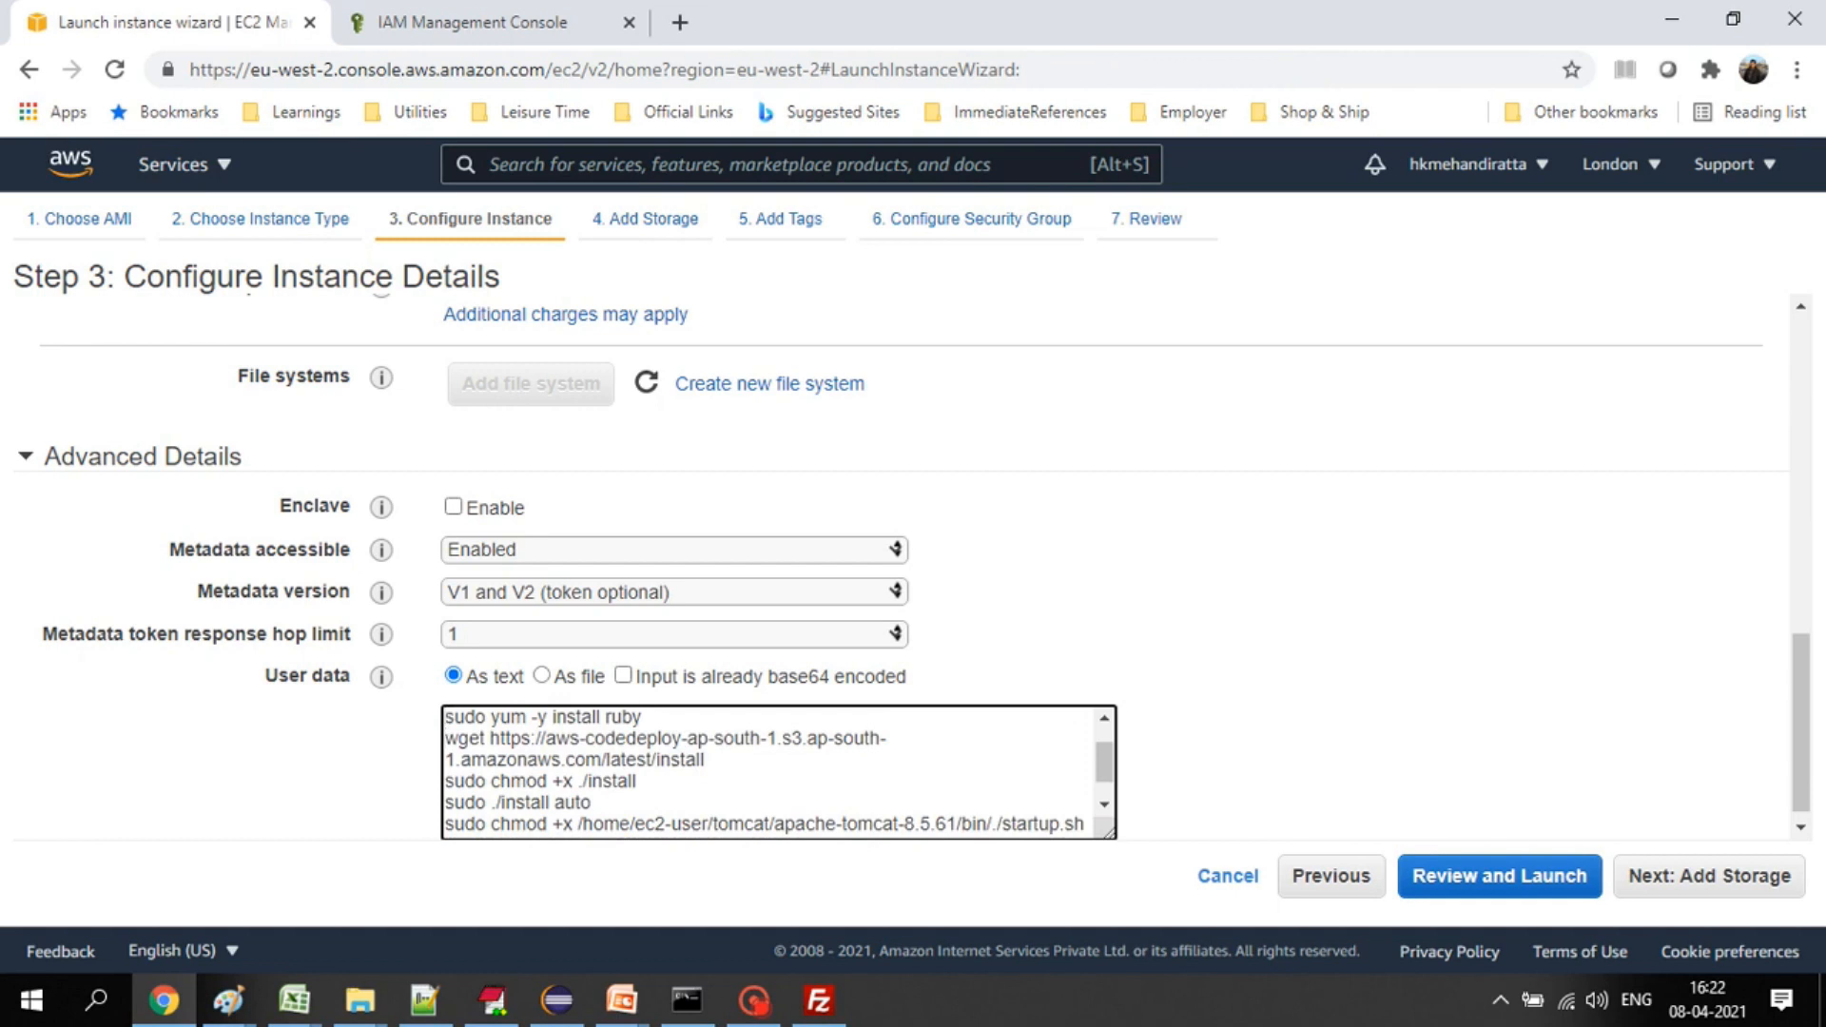
{"action": "left_click", "coordinate": [754, 1001]}
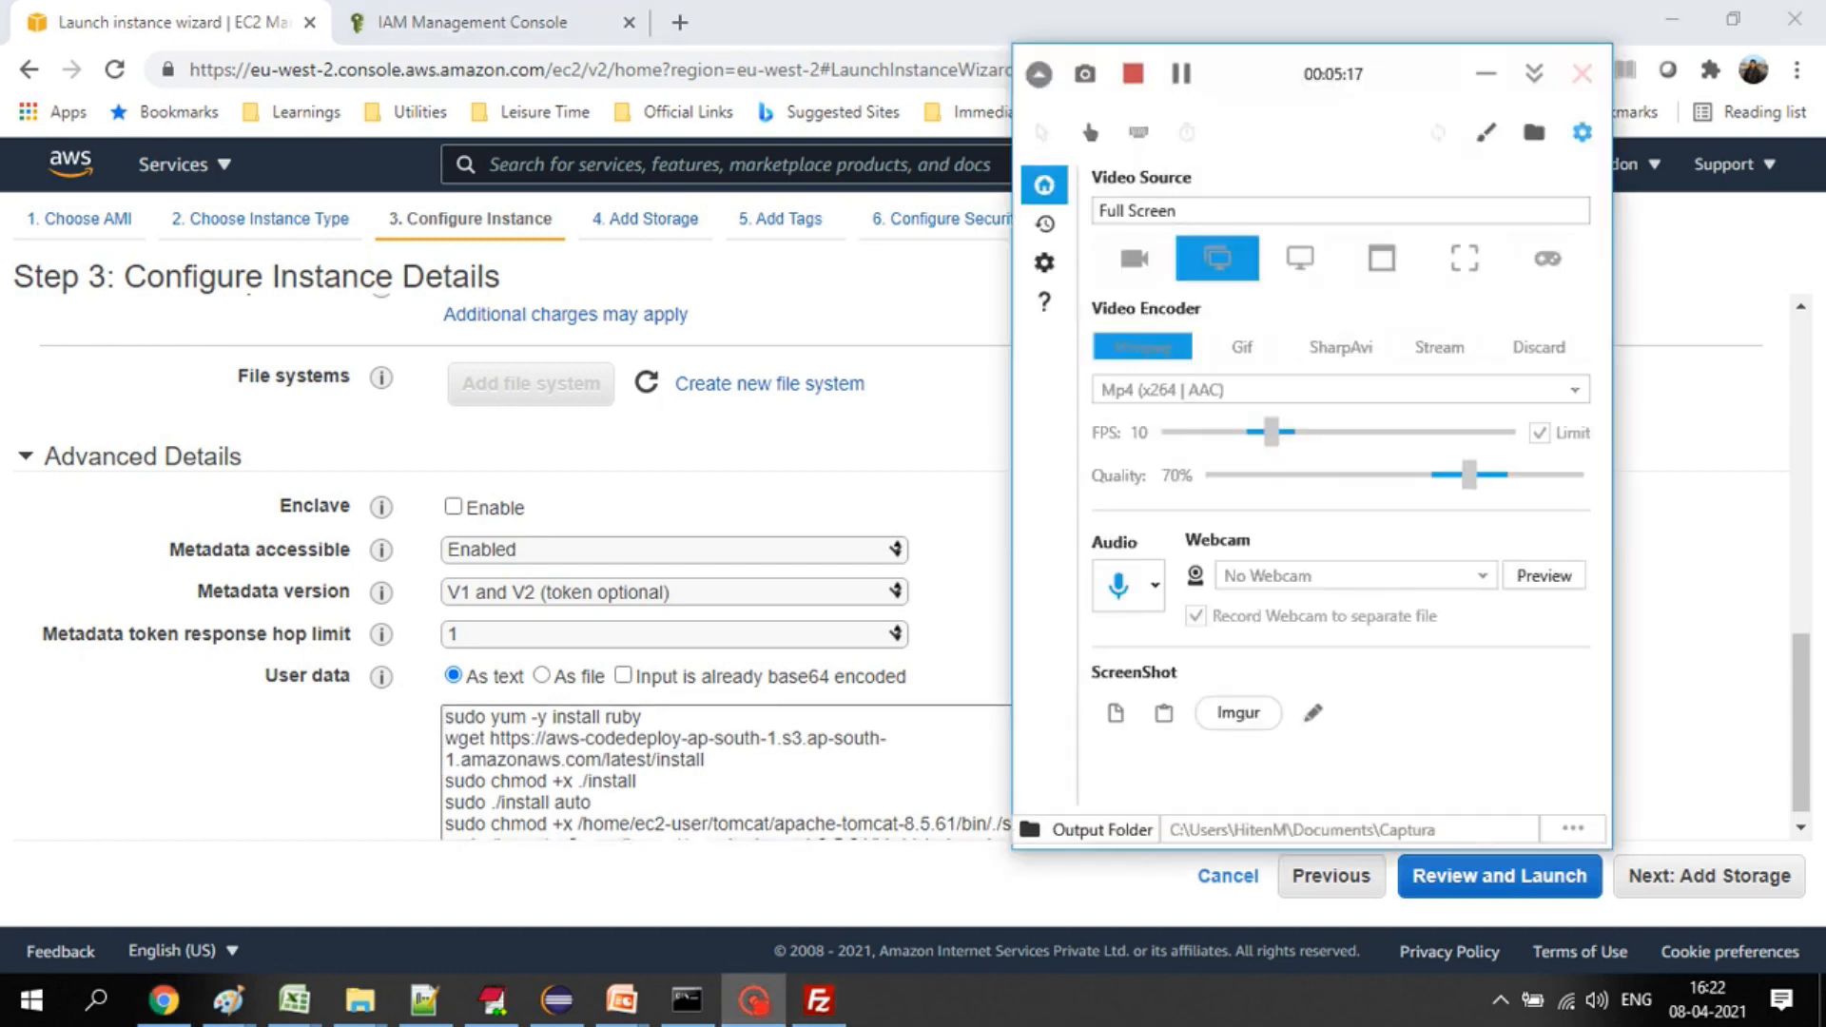
{"action": "left_click", "coordinate": [1181, 73]}
{"action": "left_click", "coordinate": [1486, 73]}
- Examine the user data script line by line, from the agent download and install to the Tomcat startup.sh commands
{"action": "scroll", "coordinate": [609, 771], "scroll_direction": "down", "scroll_amount": 1}
{"action": "left_click", "coordinate": [592, 763]}
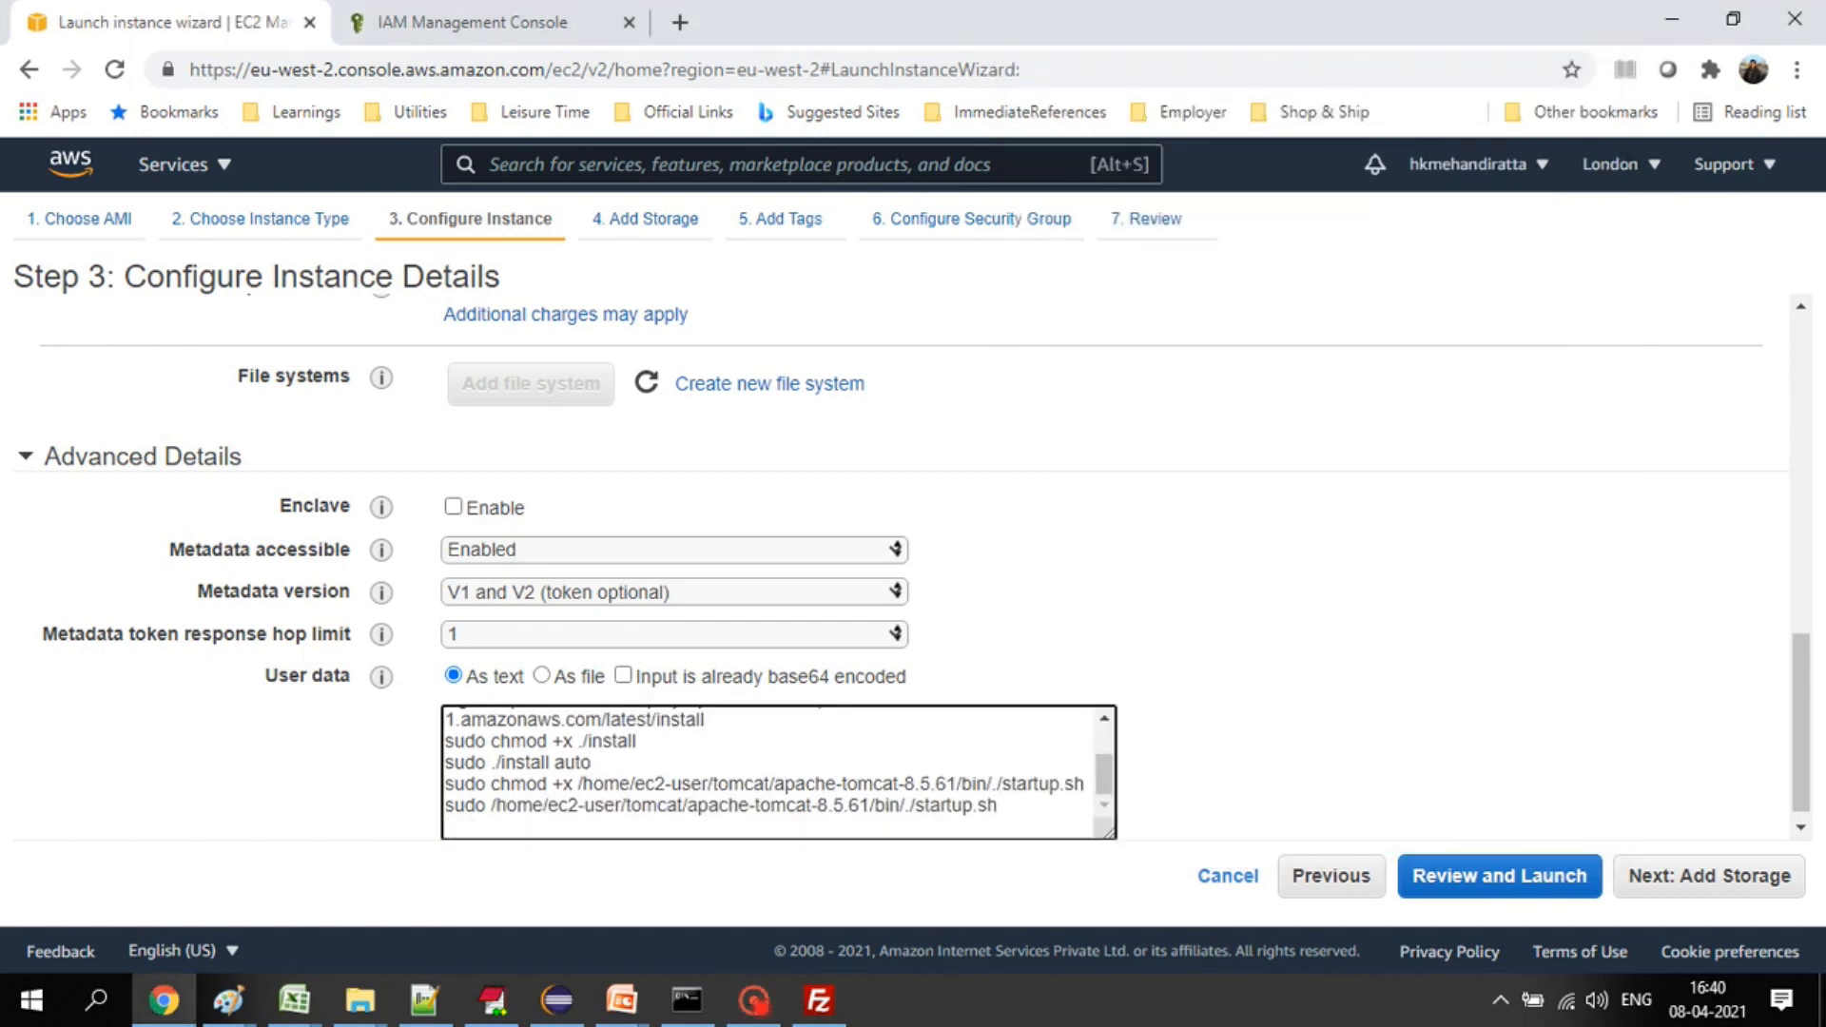
{"action": "key", "text": "Up"}
{"action": "key", "text": "Up"}
{"action": "key", "text": "Up"}
{"action": "key", "text": "Up"}
{"action": "key", "text": "Up"}
{"action": "key", "text": "Up"}
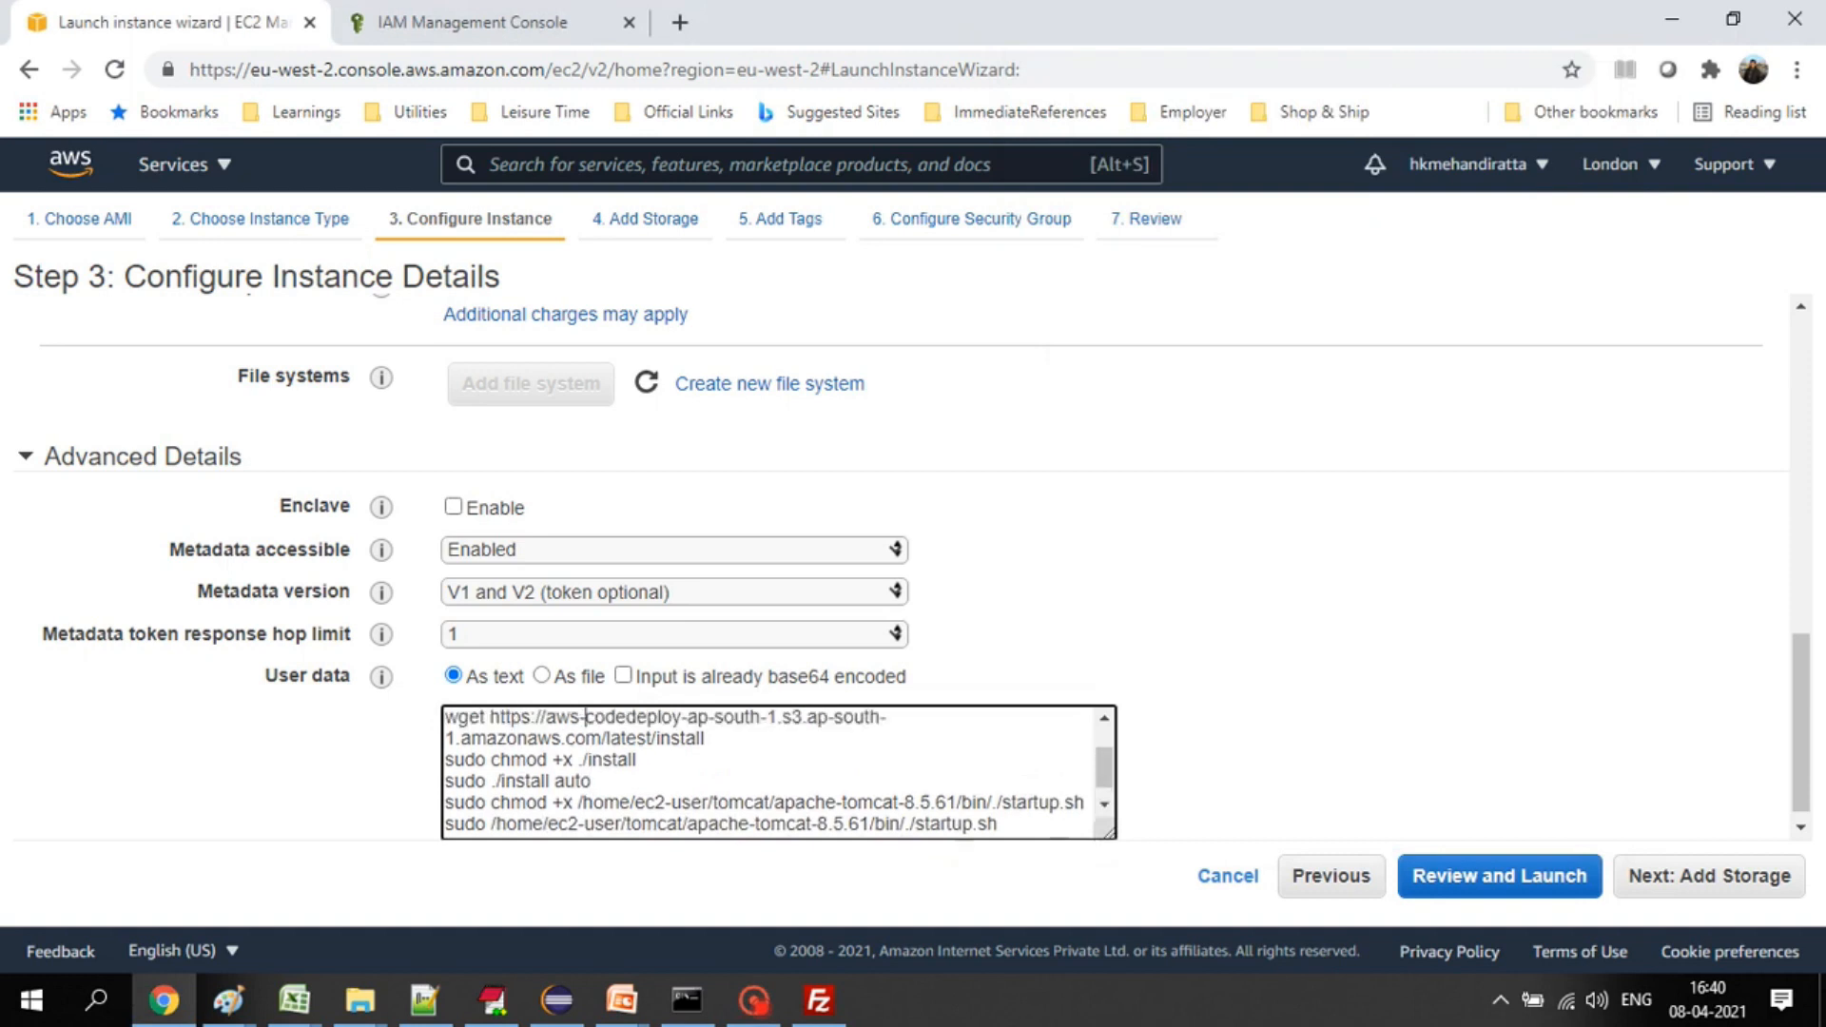
{"action": "key", "text": "Down"}
{"action": "key", "text": "Down"}
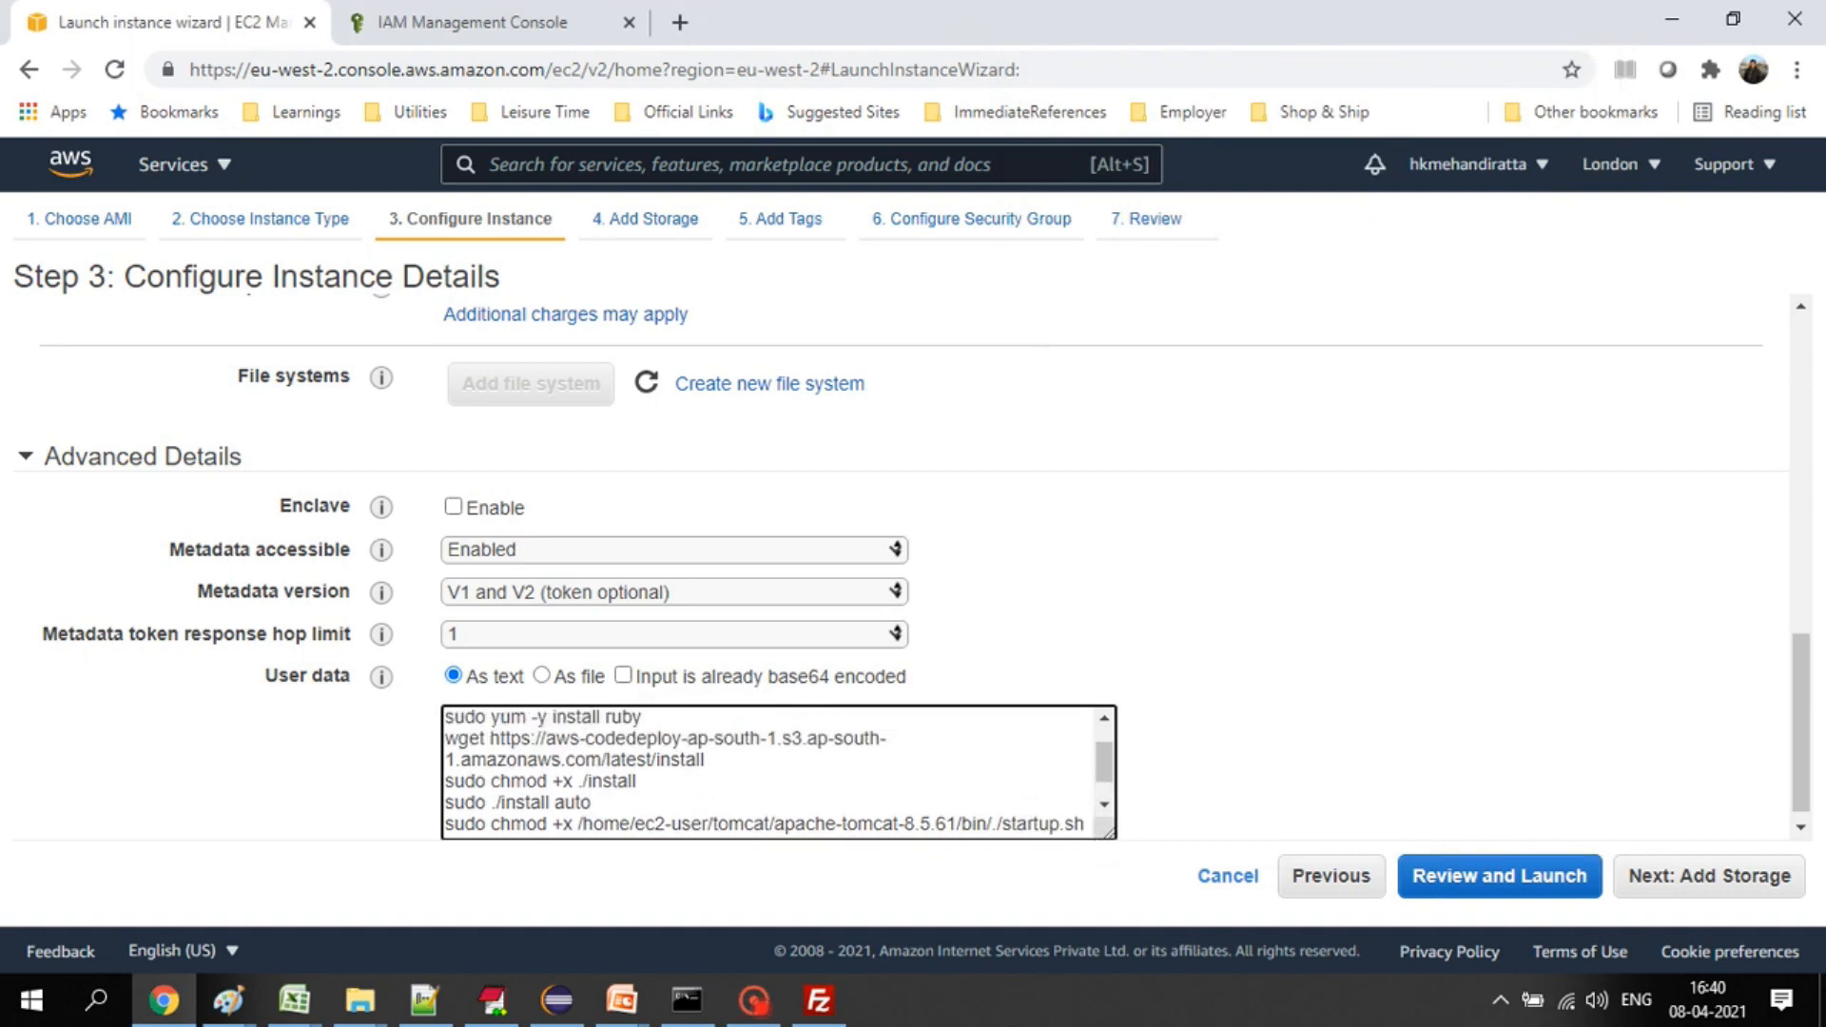
{"action": "key", "text": "Down"}
{"action": "key", "text": "Down"}
{"action": "key", "text": "Up"}
{"action": "key", "text": "Up"}
{"action": "key", "text": "Up"}
{"action": "key", "text": "Up"}
{"action": "key", "text": "Up"}
{"action": "key", "text": "Down"}
{"action": "key", "text": "Up"}
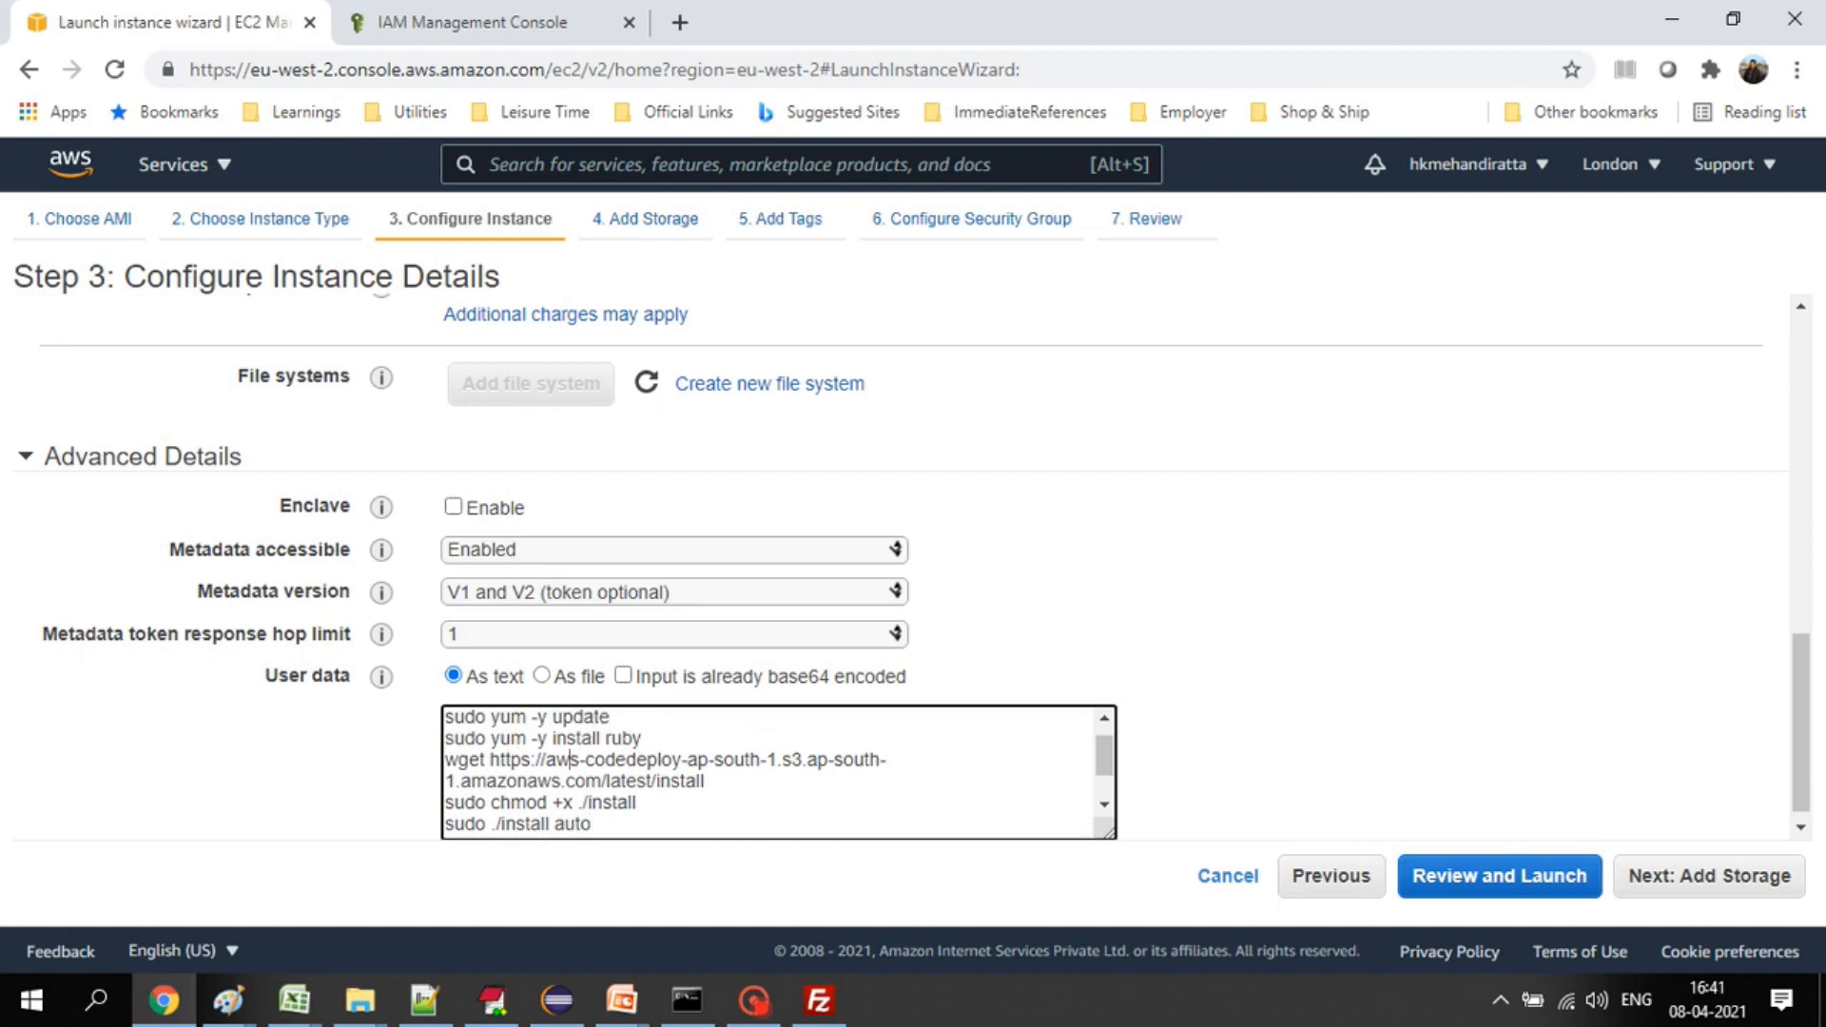
{"action": "key", "text": "Down"}
{"action": "key", "text": "Down"}
{"action": "key", "text": "Down"}
{"action": "key", "text": "Up"}
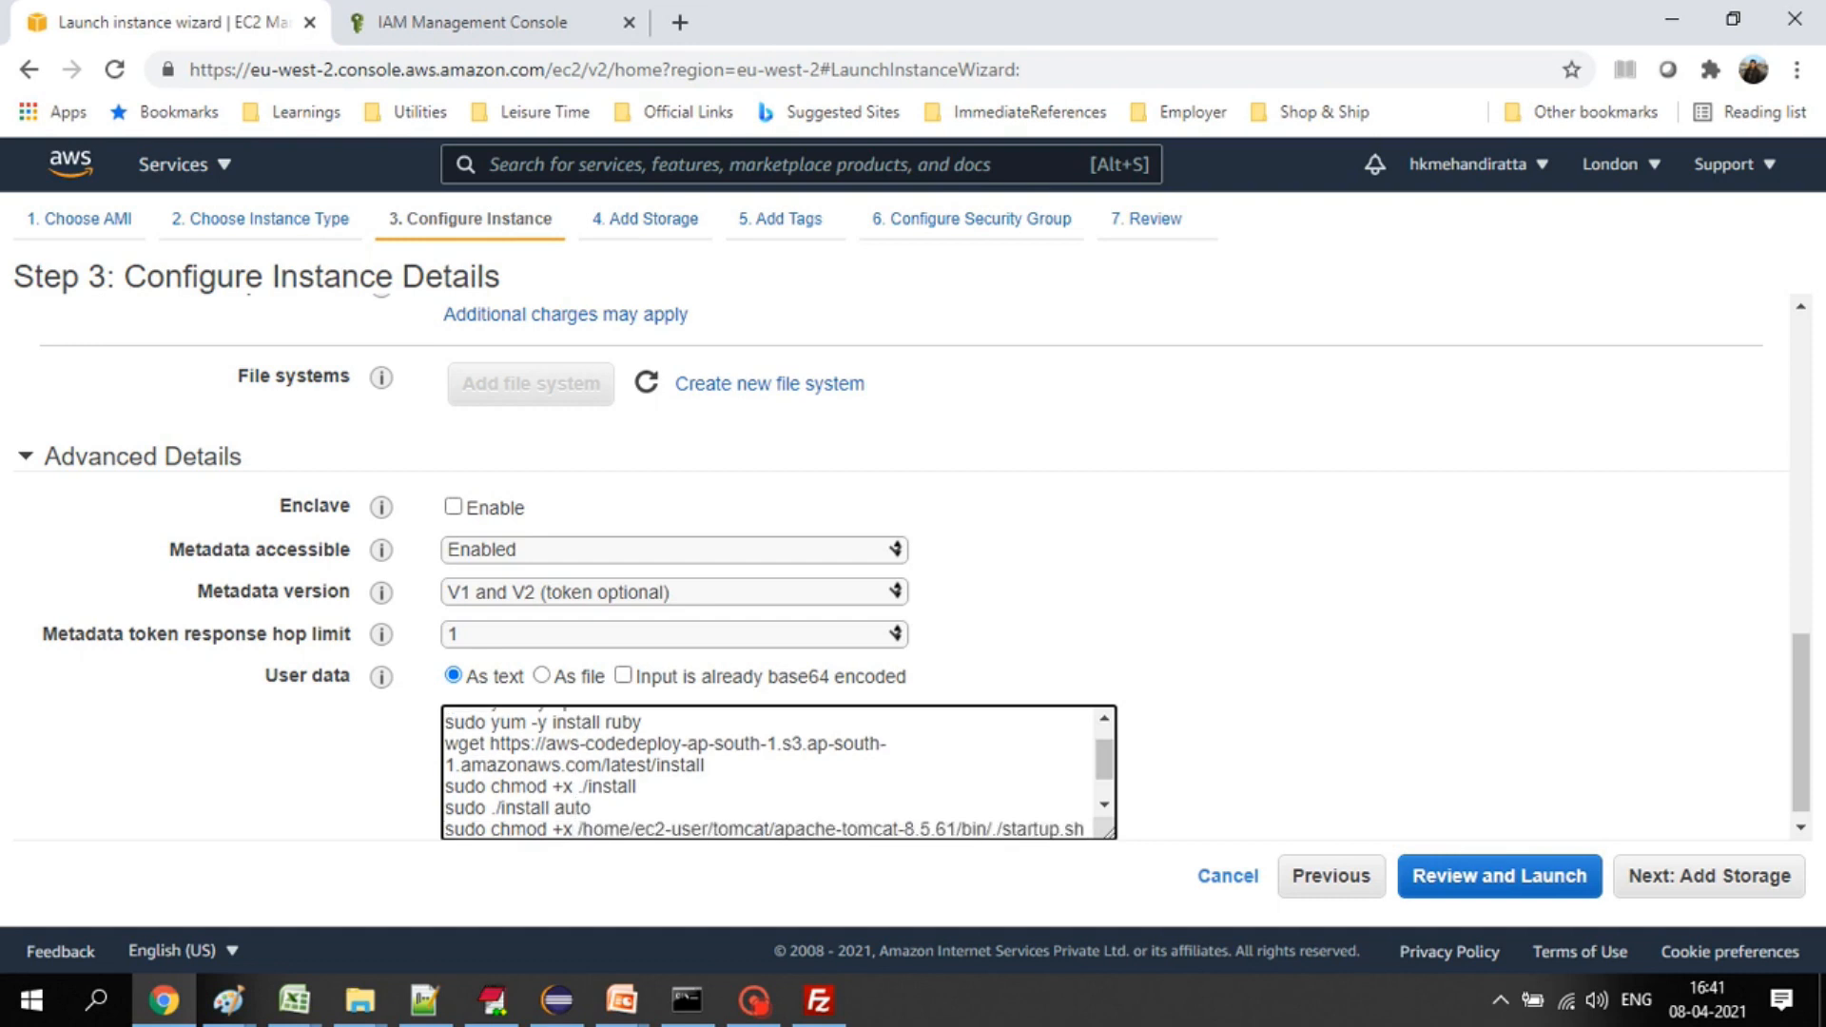
{"action": "key", "text": "Up"}
{"action": "key", "text": "Down"}
{"action": "key", "text": "Down"}
{"action": "key", "text": "Up"}
{"action": "key", "text": "Down"}
{"action": "key", "text": "Down"}
{"action": "key", "text": "Down"}
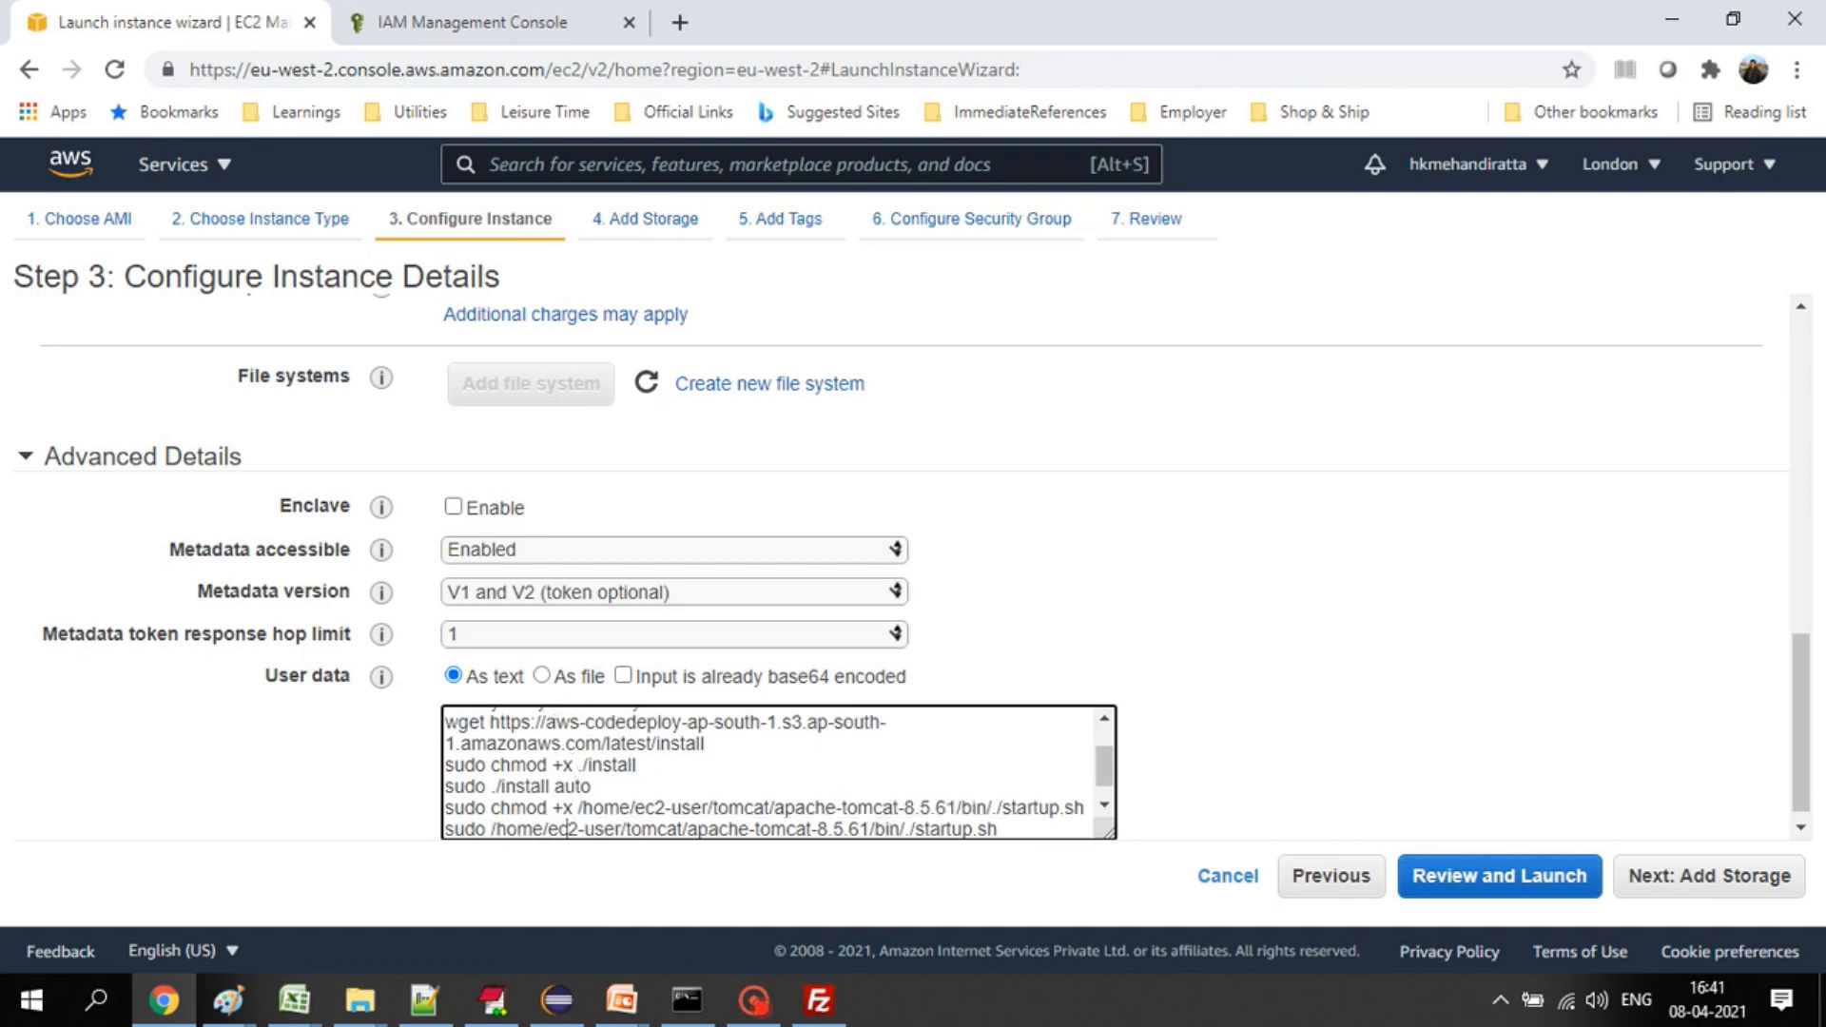
{"action": "key", "text": "Down"}
{"action": "key", "text": "Up"}
{"action": "key", "text": "Up"}
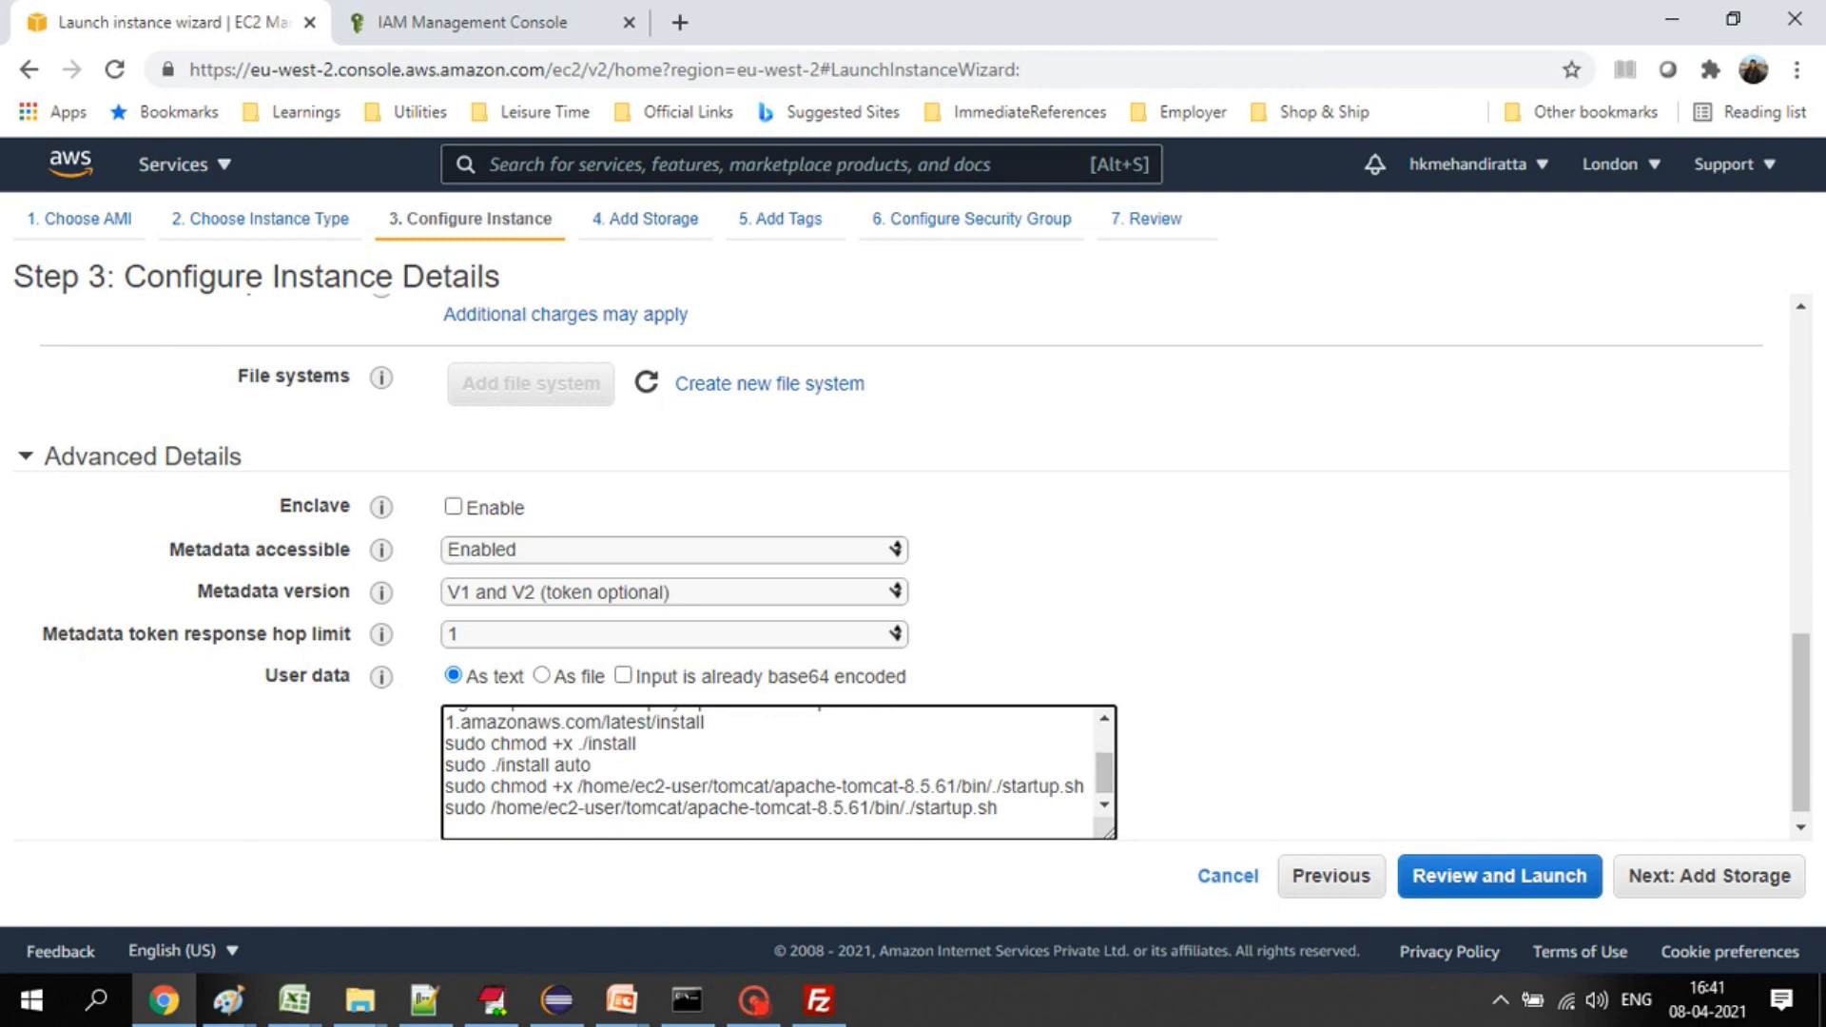
{"action": "left_click_drag", "start_coordinate": [1008, 828], "coordinate": [444, 775]}
- Keep the default storage settings and add an instance tag with the key Name
{"action": "left_click", "coordinate": [1709, 877]}
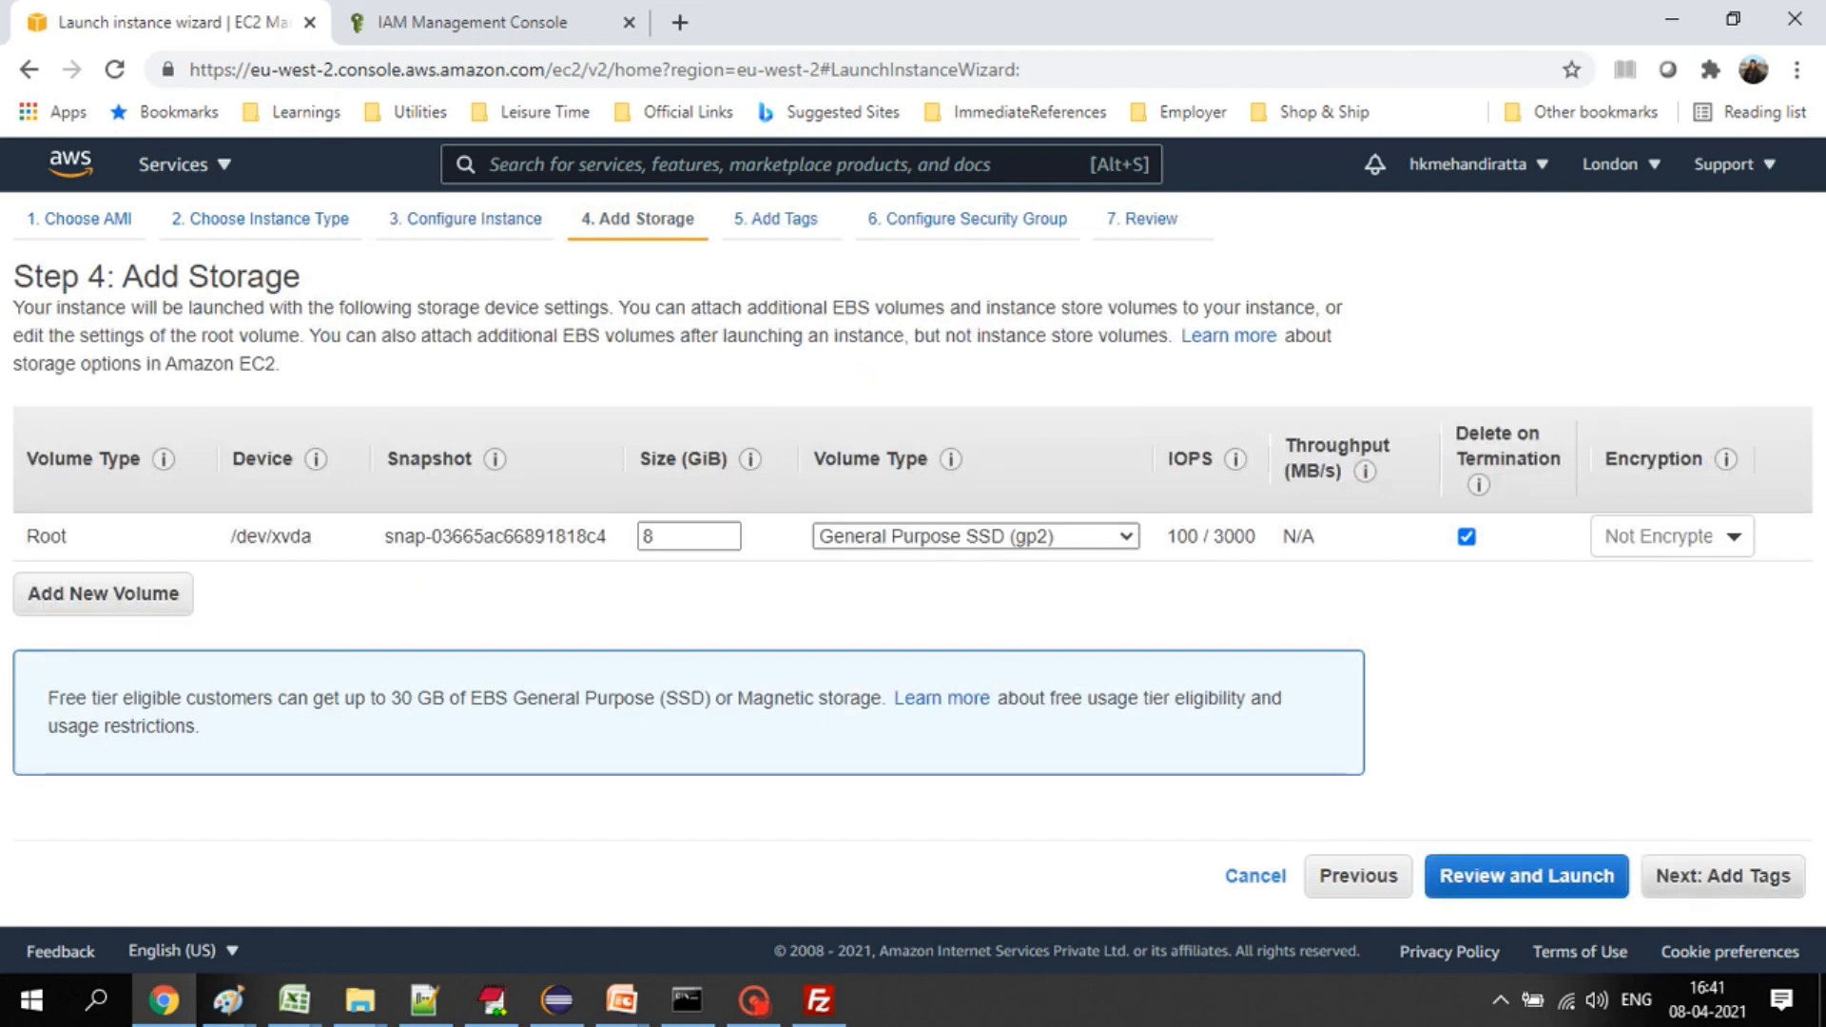
{"action": "left_click", "coordinate": [1722, 876]}
{"action": "left_click", "coordinate": [64, 666]}
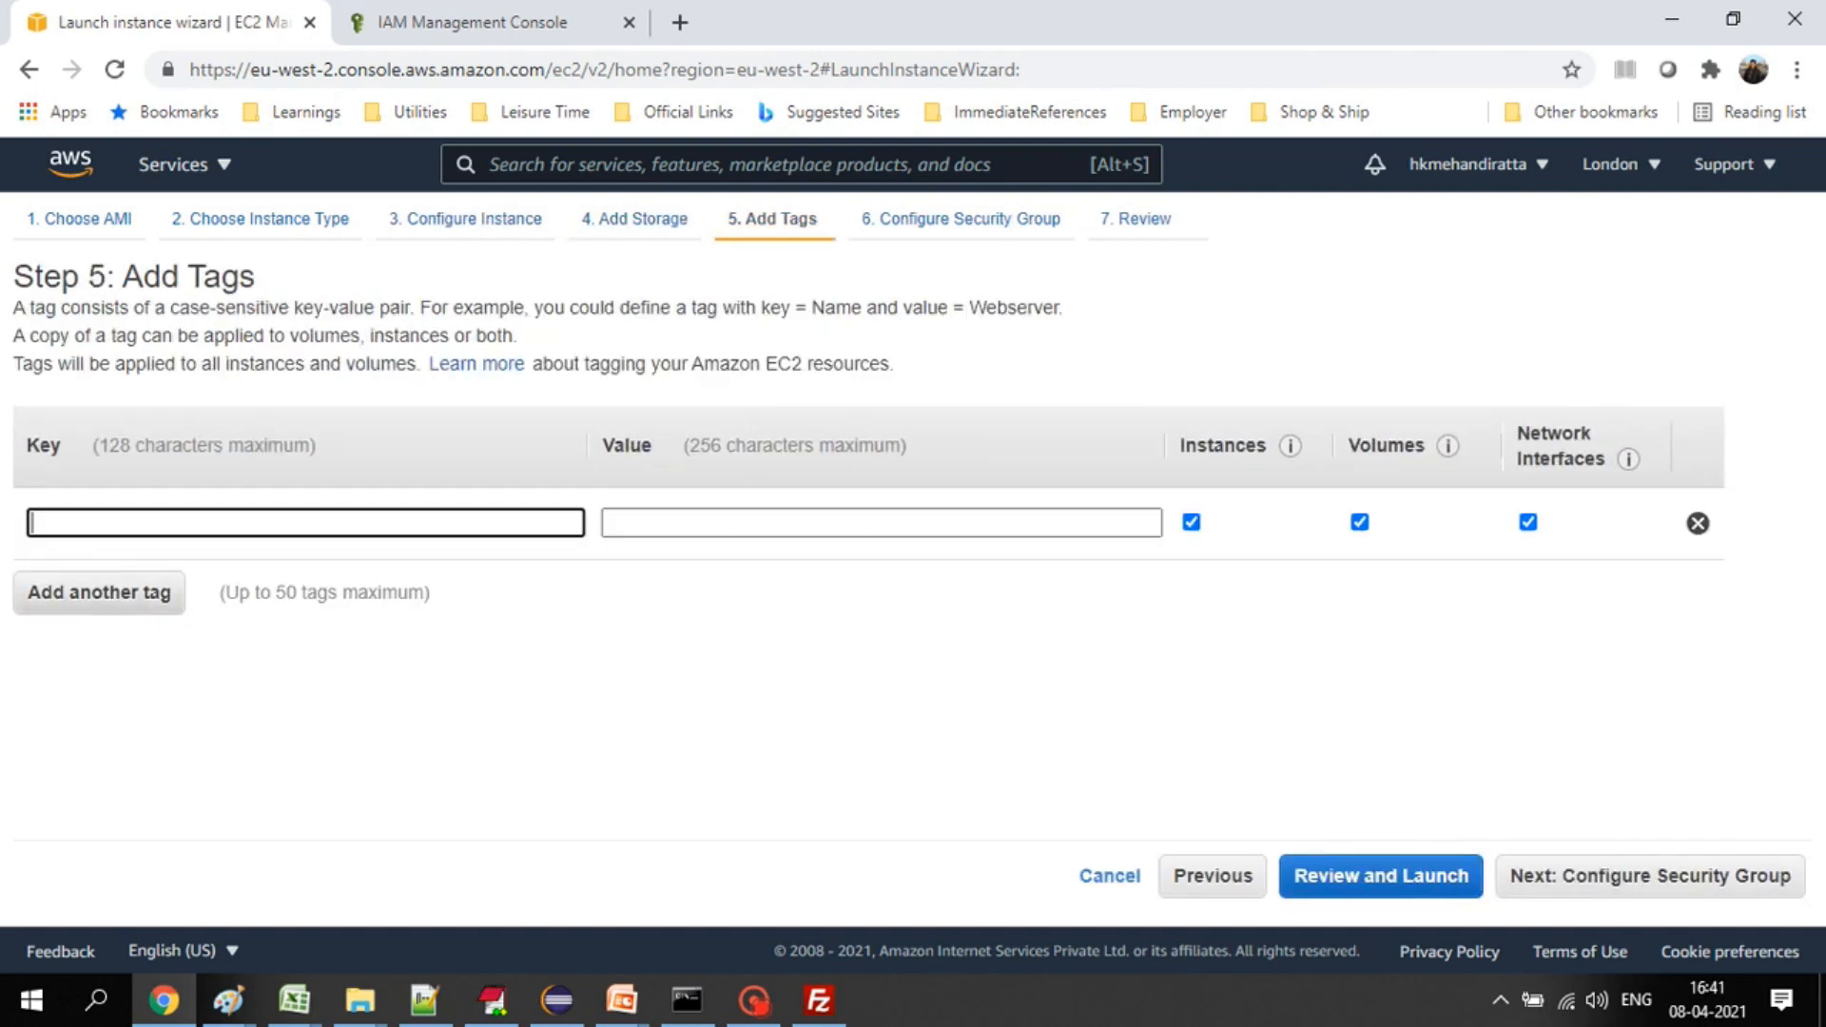
{"action": "type", "text": "Name"}
{"action": "key", "text": "Tab"}
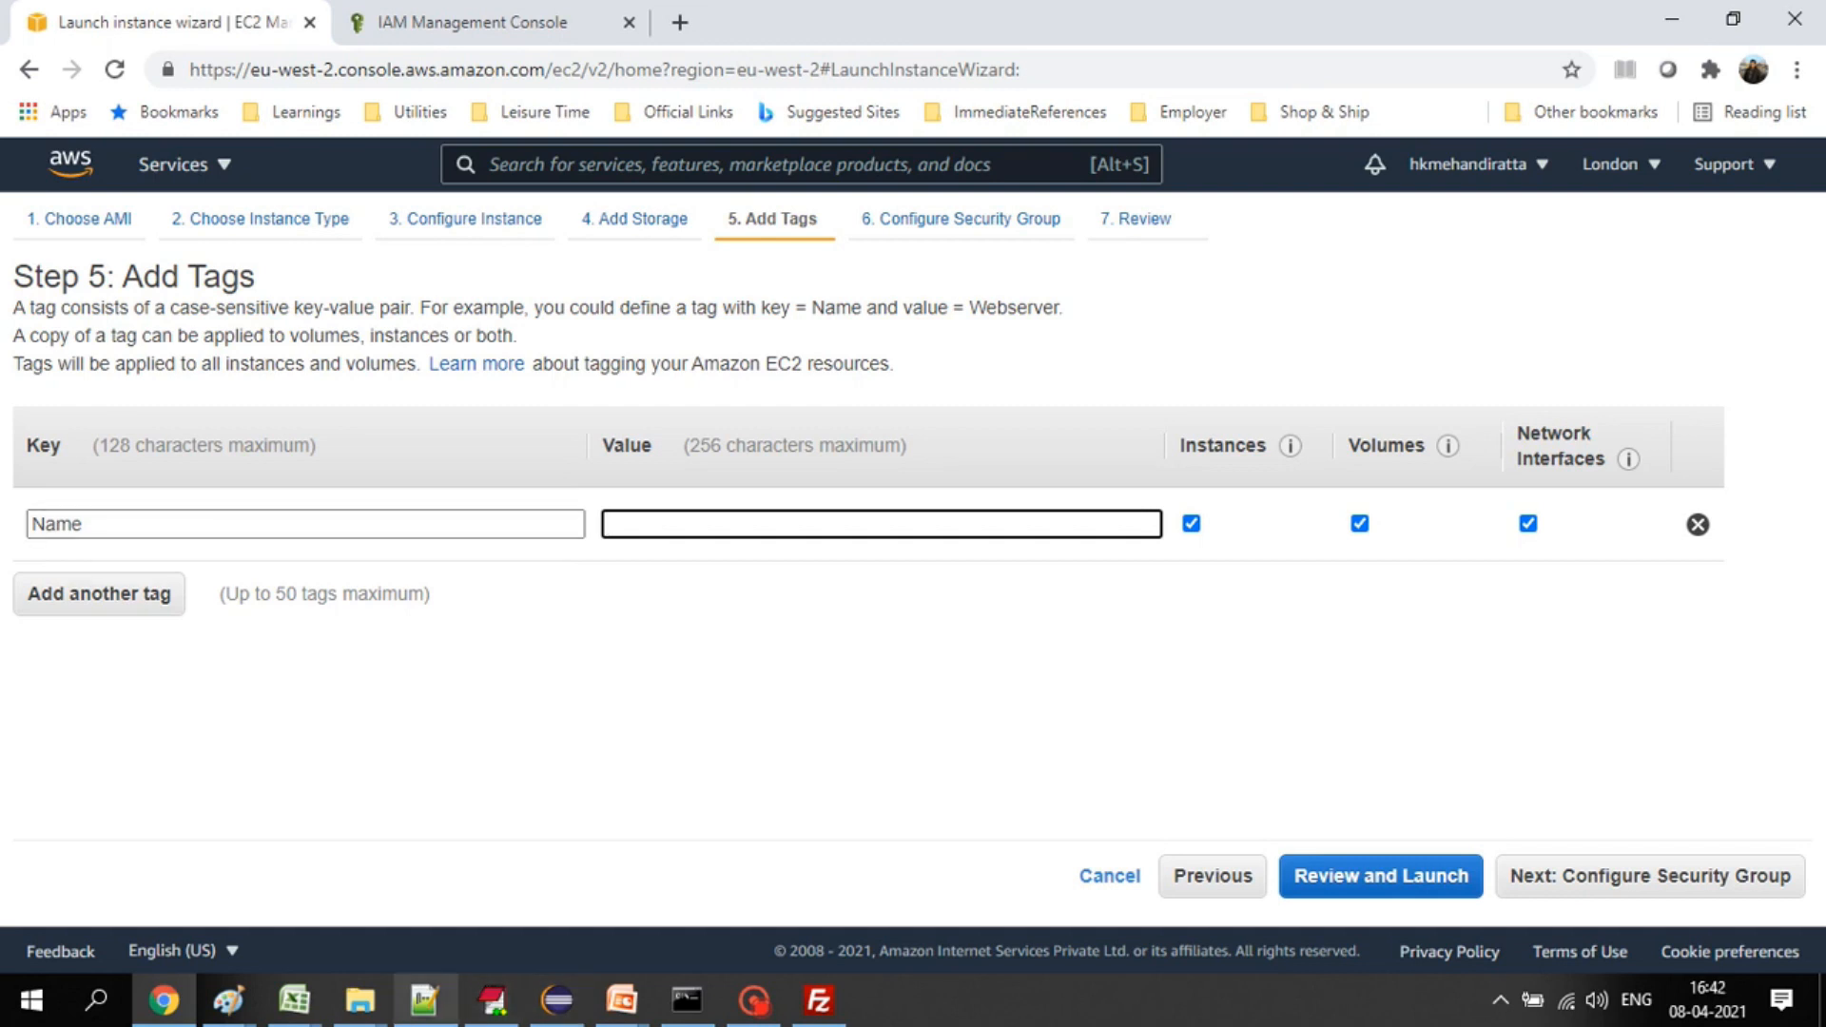
- Copy DemoEC2ForCodeDeploy from the Notepad++ notes and enter it as the Name tag's value
{"action": "left_click", "coordinate": [424, 1000]}
{"action": "double_click", "coordinate": [225, 332]}
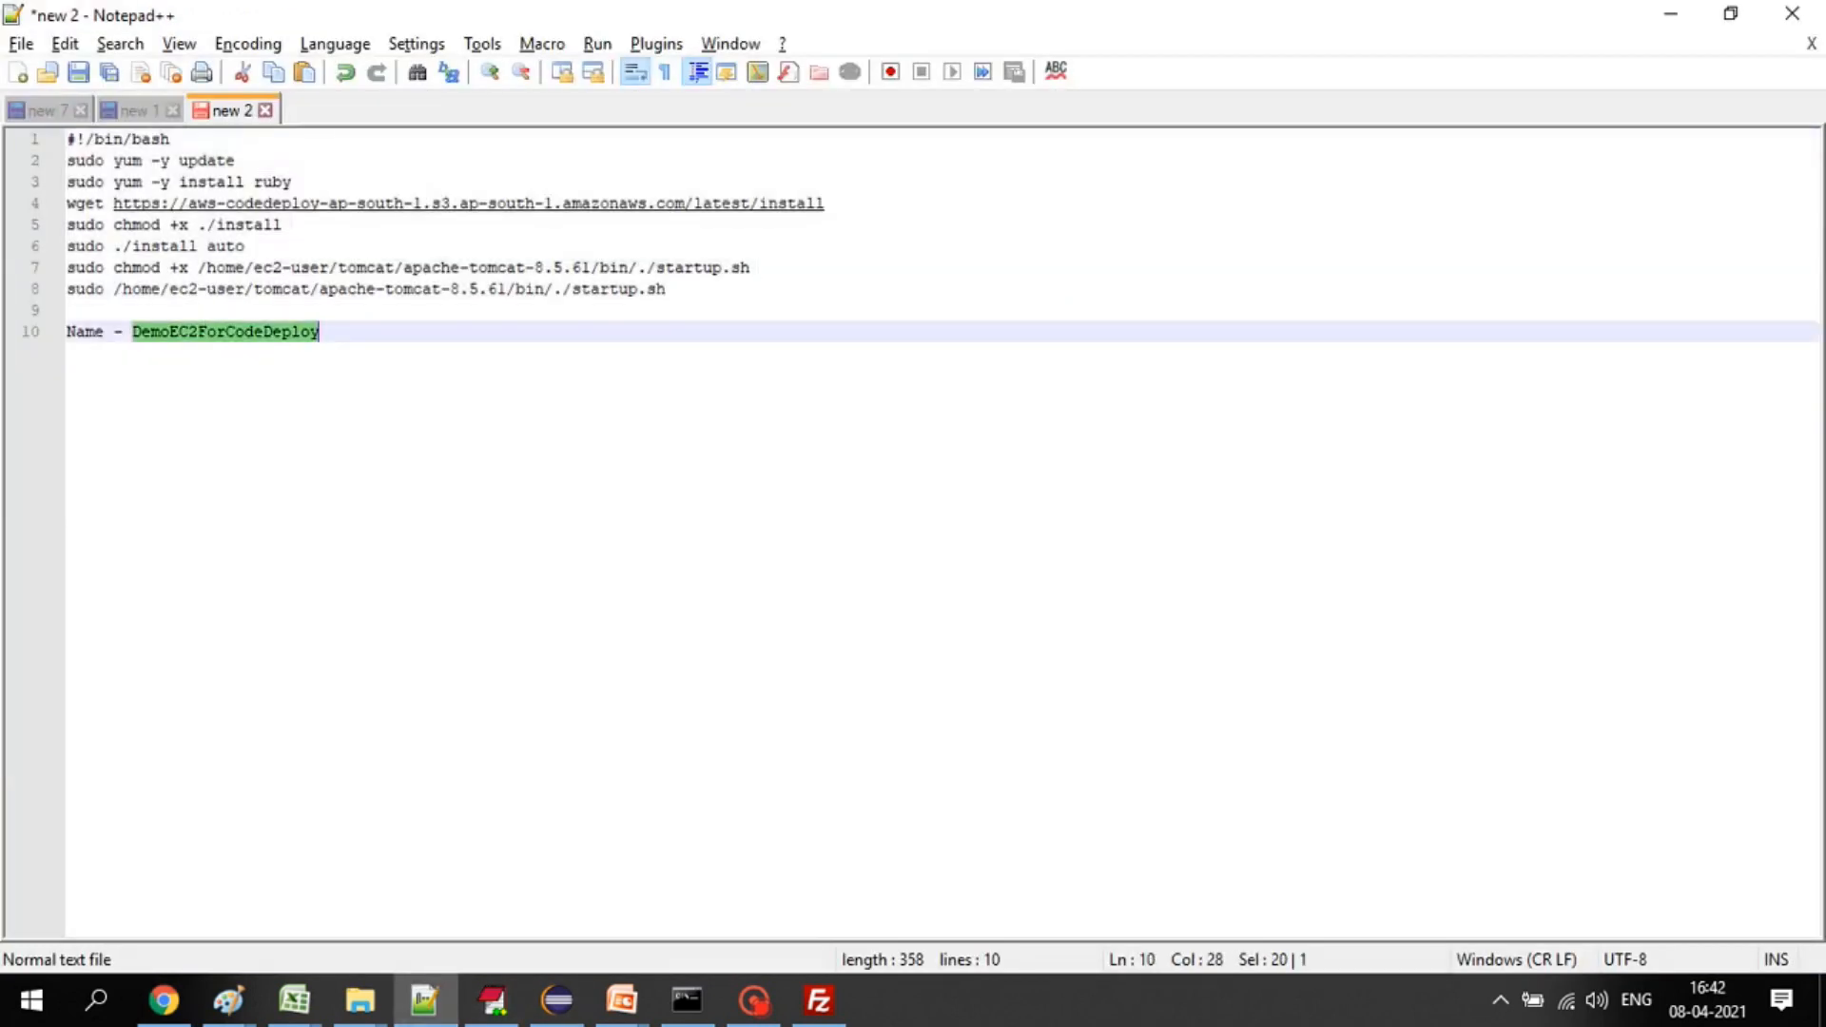
{"action": "key", "text": "ctrl+c"}
{"action": "key", "text": "alt+Tab"}
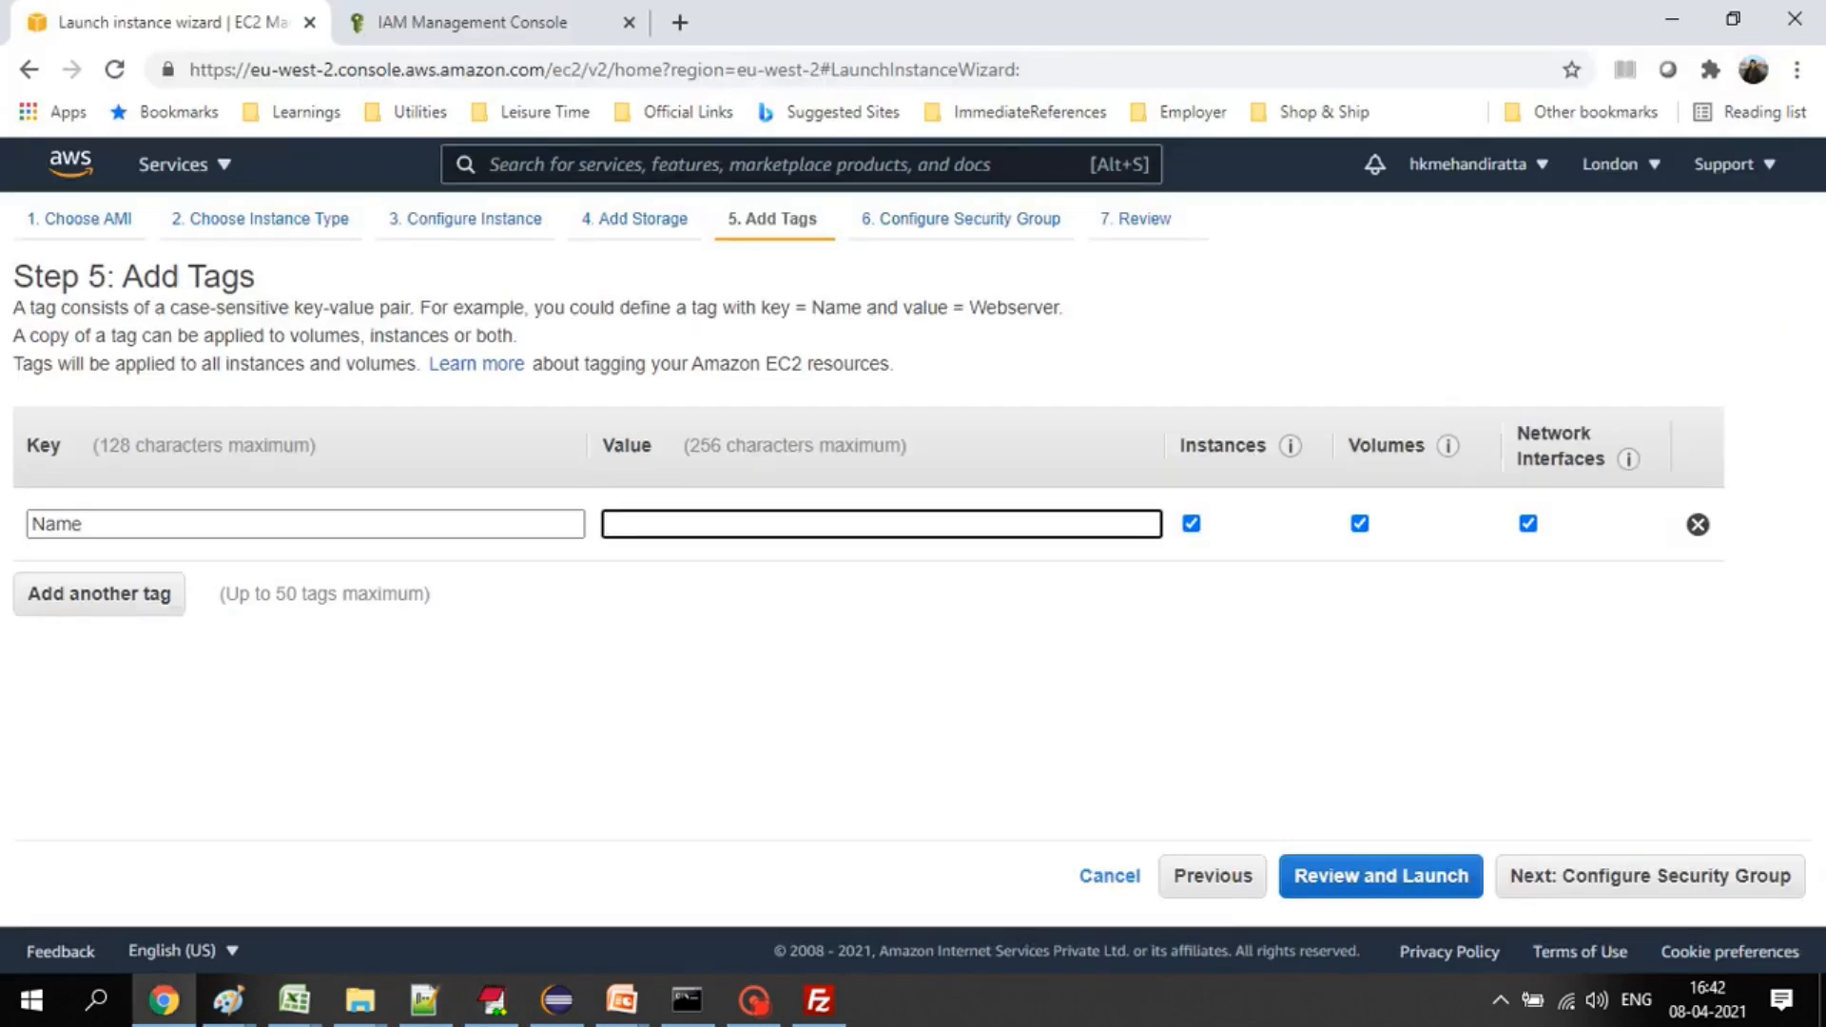
{"action": "key", "text": "ctrl+v"}
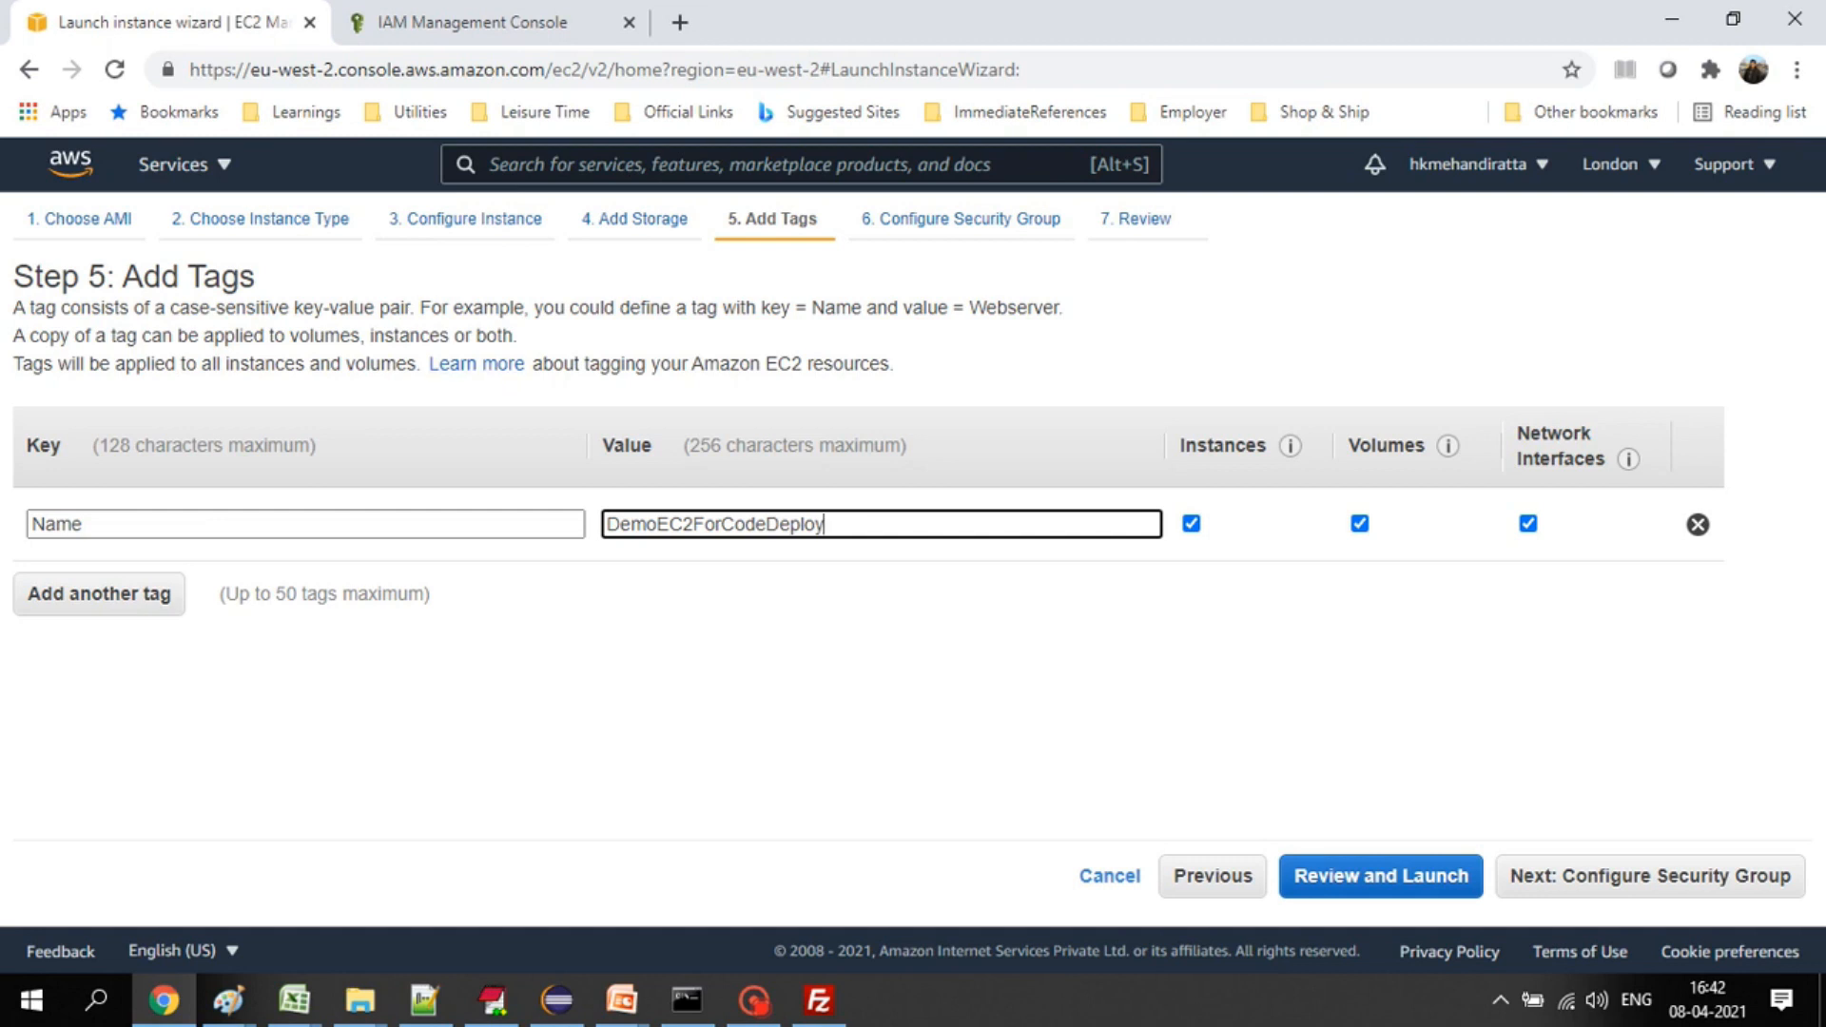
{"action": "key", "text": "ctrl+a"}
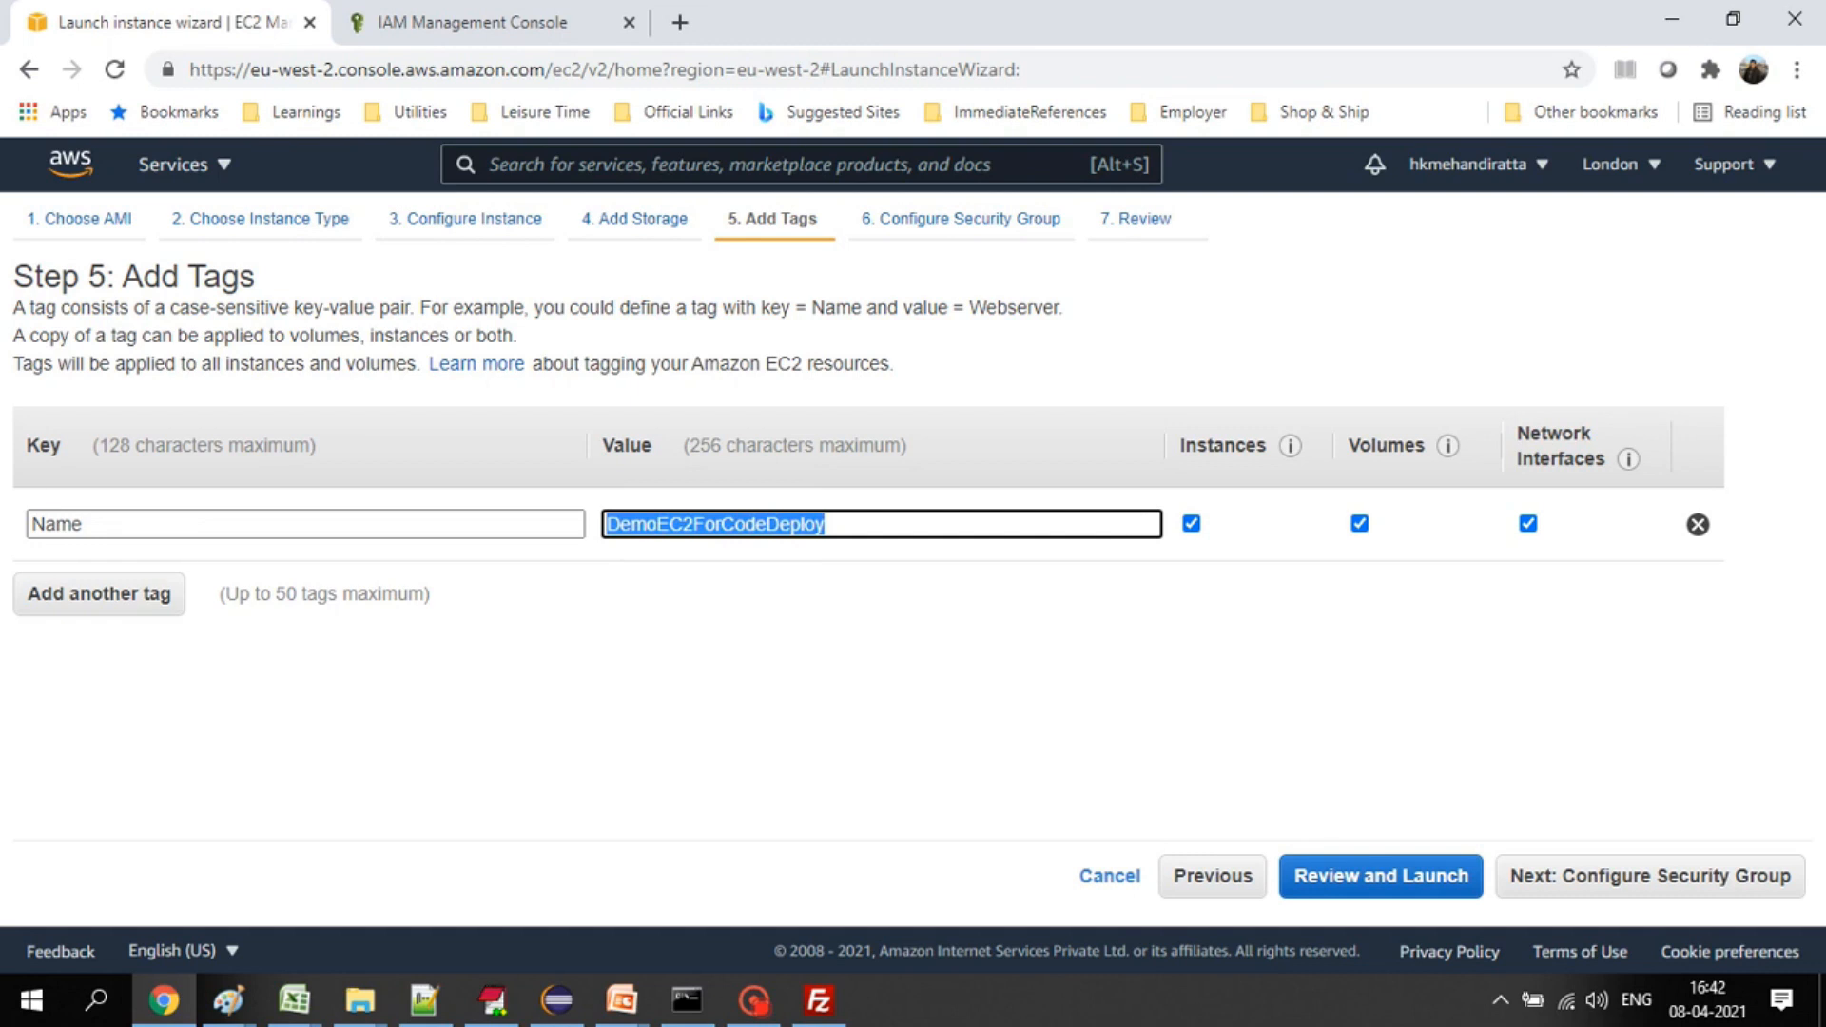
{"action": "left_click_drag", "start_coordinate": [43, 525], "coordinate": [31, 524]}
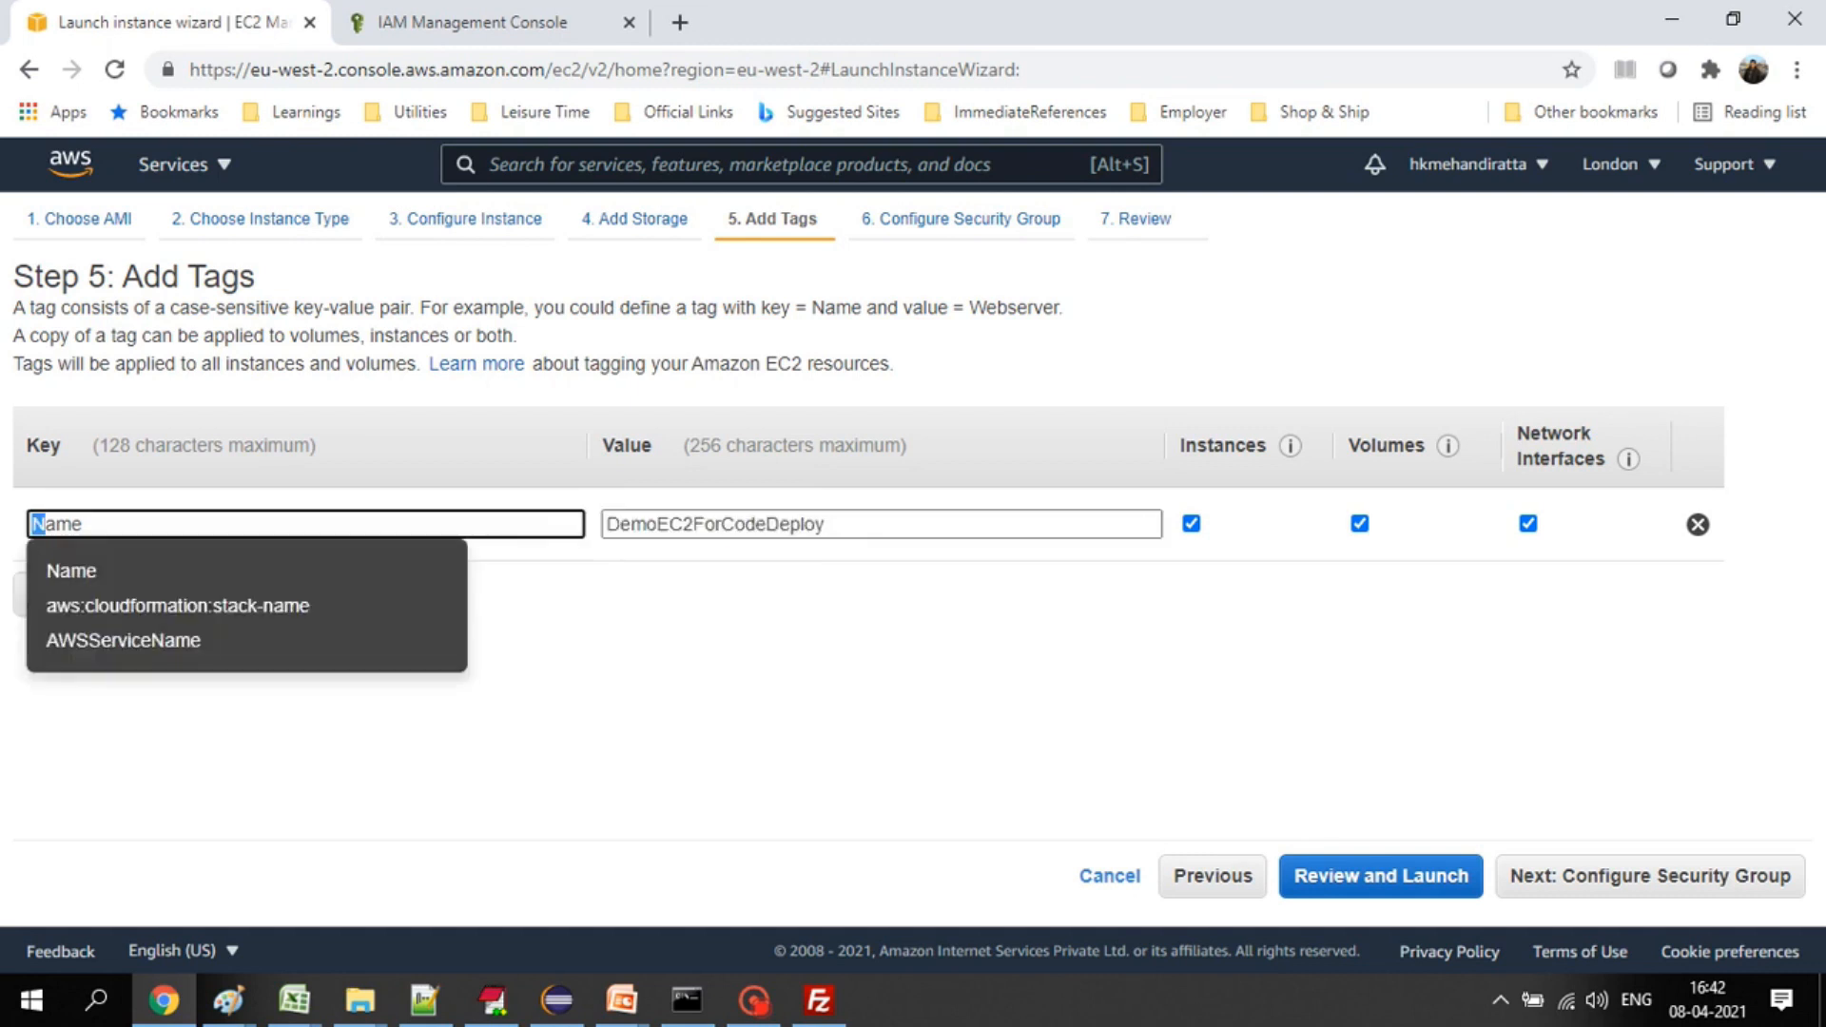
{"action": "left_click", "coordinate": [665, 685]}
- Assign the existing WebDMZ security group to the instance and review its inbound rules
{"action": "left_click", "coordinate": [1650, 876]}
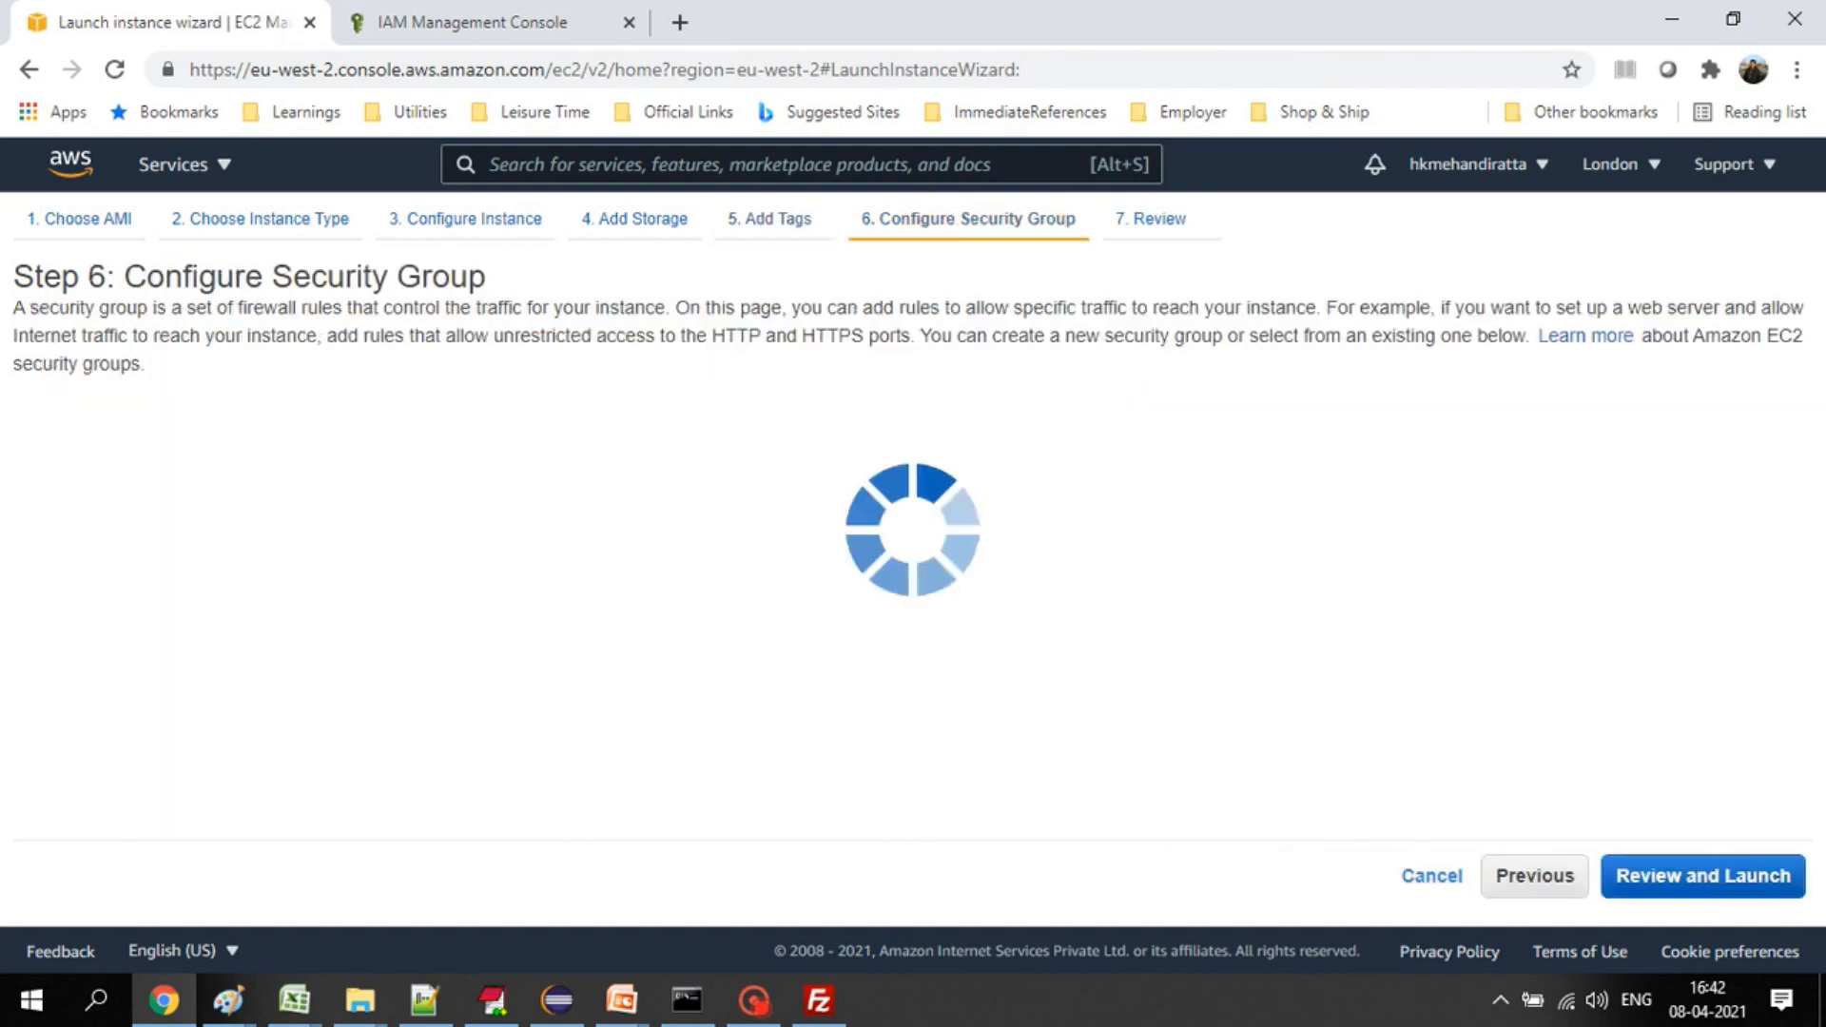
{"action": "left_click", "coordinate": [423, 441]}
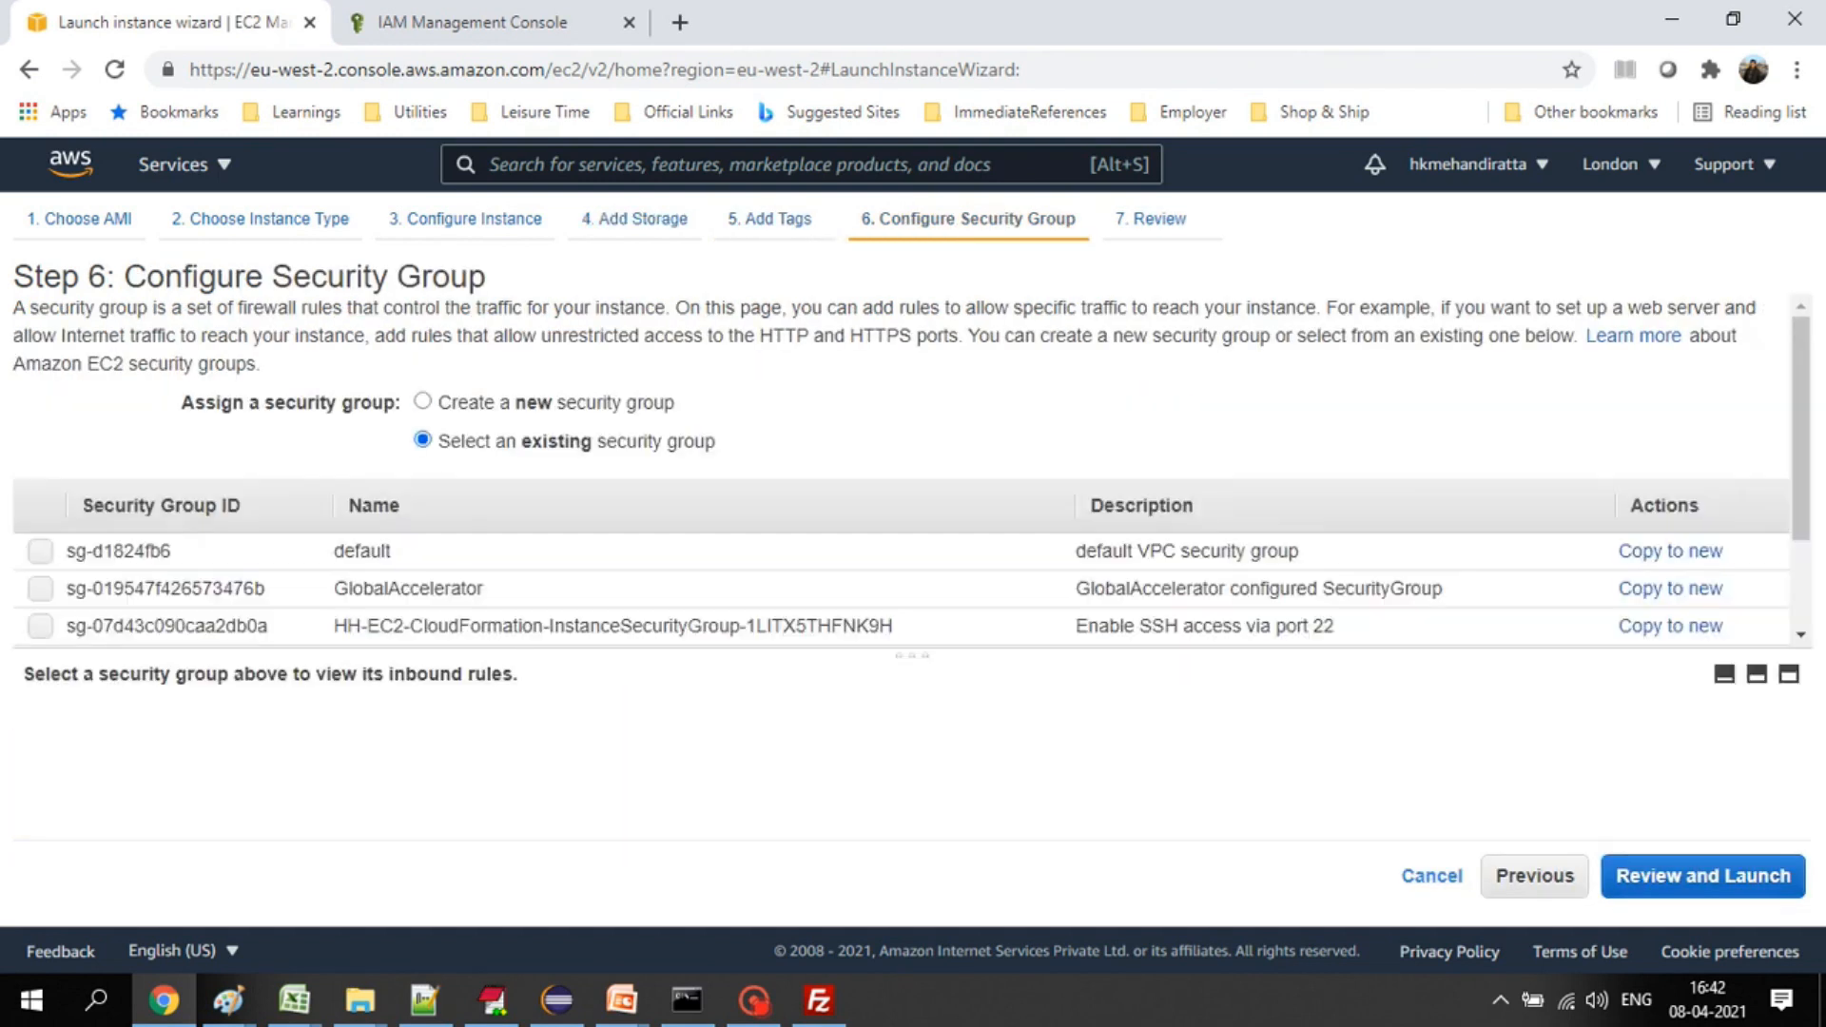
{"action": "scroll", "coordinate": [533, 529], "scroll_direction": "down", "scroll_amount": 2}
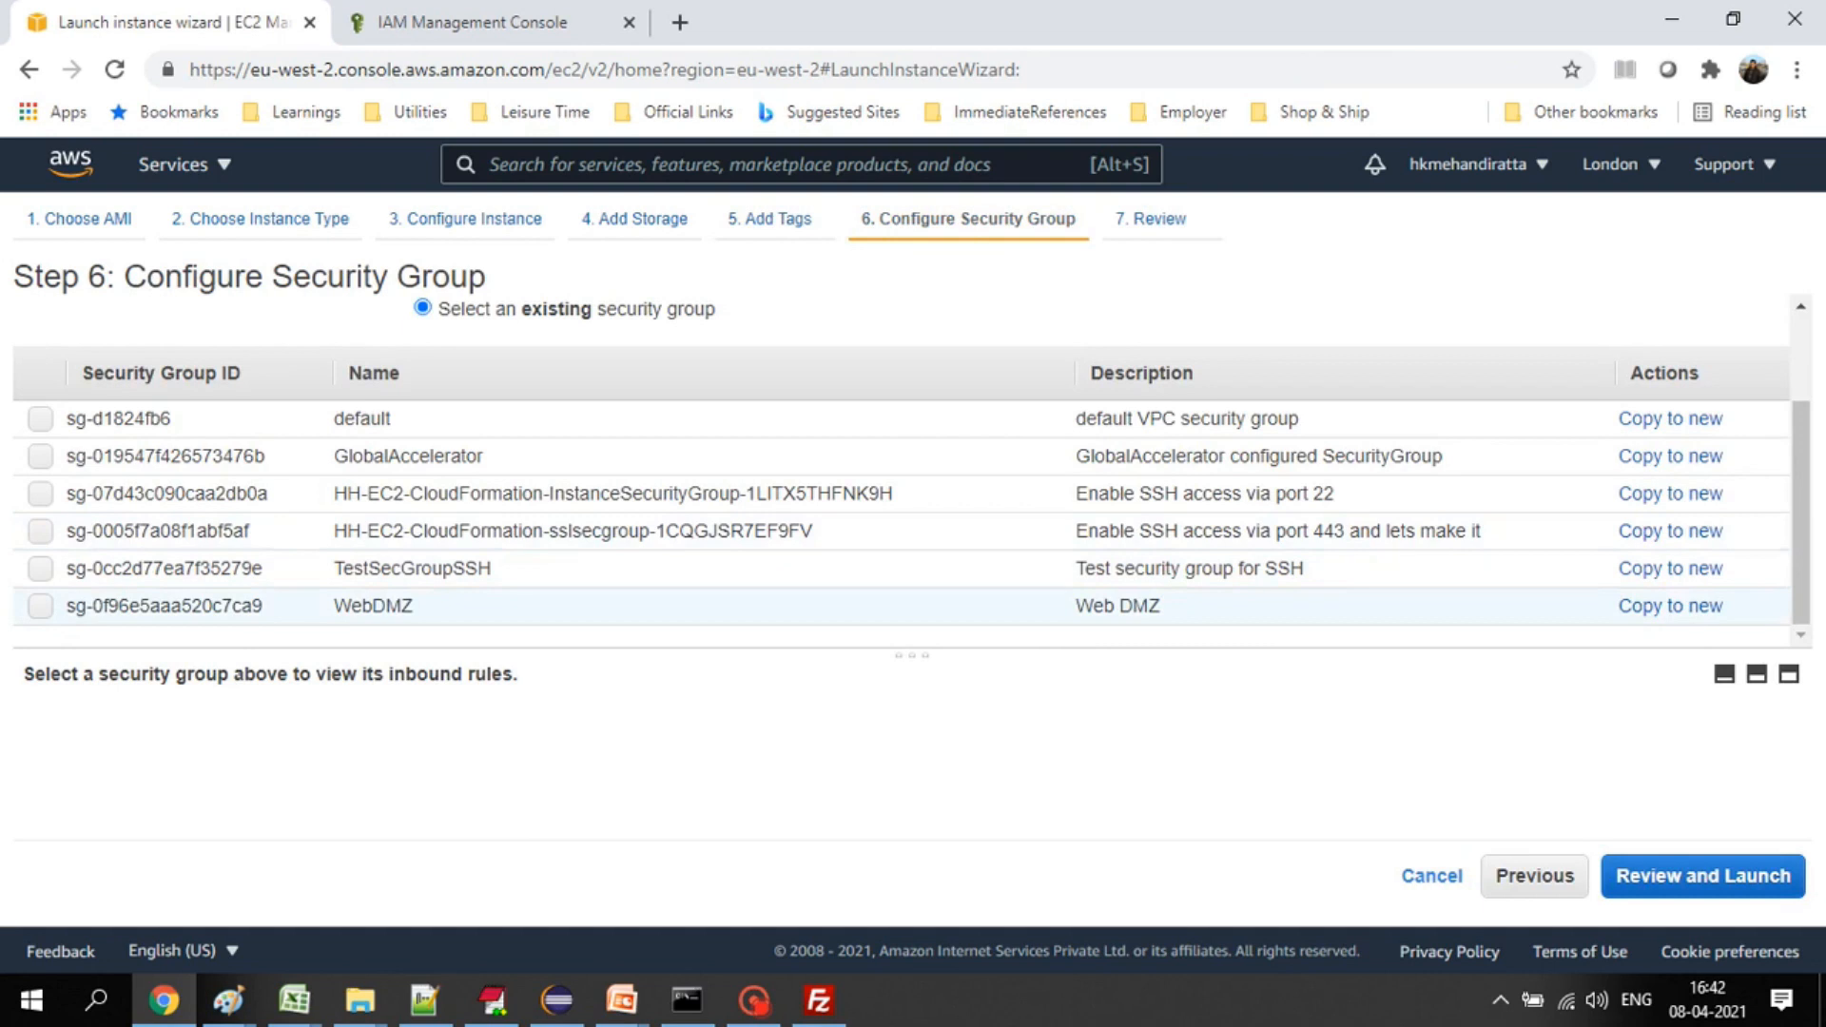
{"action": "left_click", "coordinate": [40, 606]}
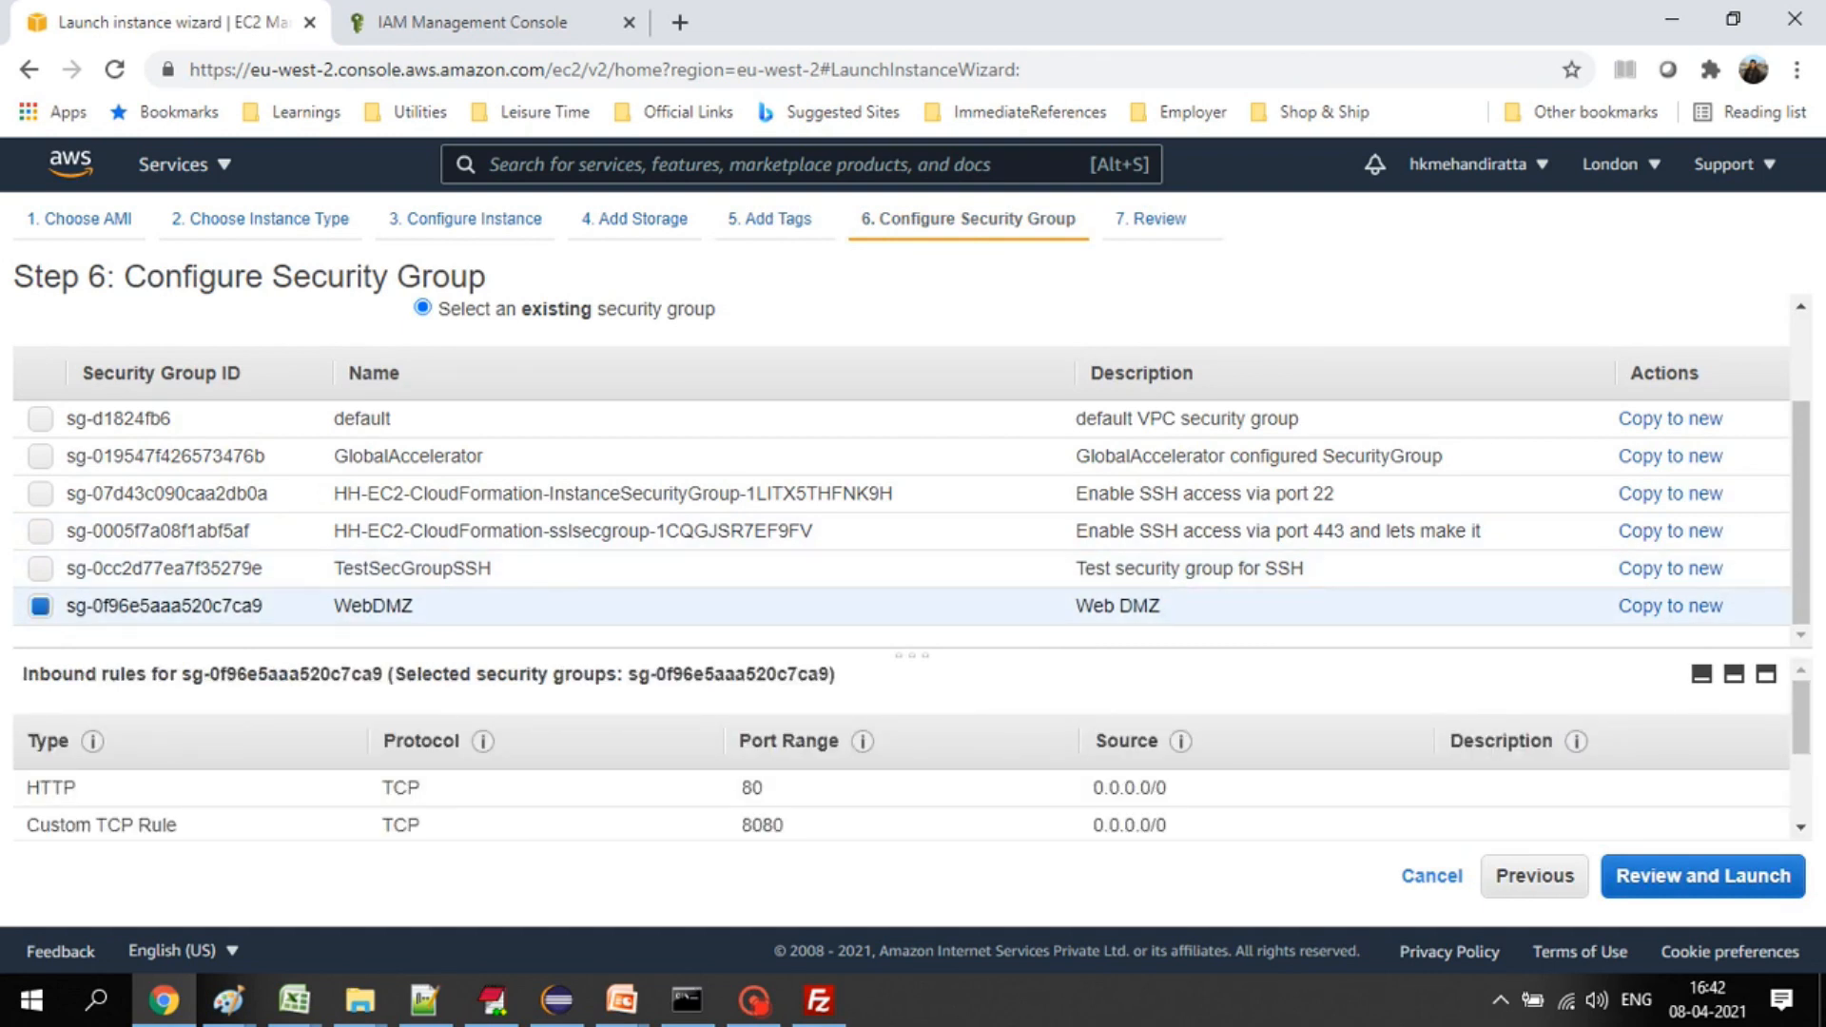
{"action": "scroll", "coordinate": [911, 751], "scroll_direction": "down", "scroll_amount": 3}
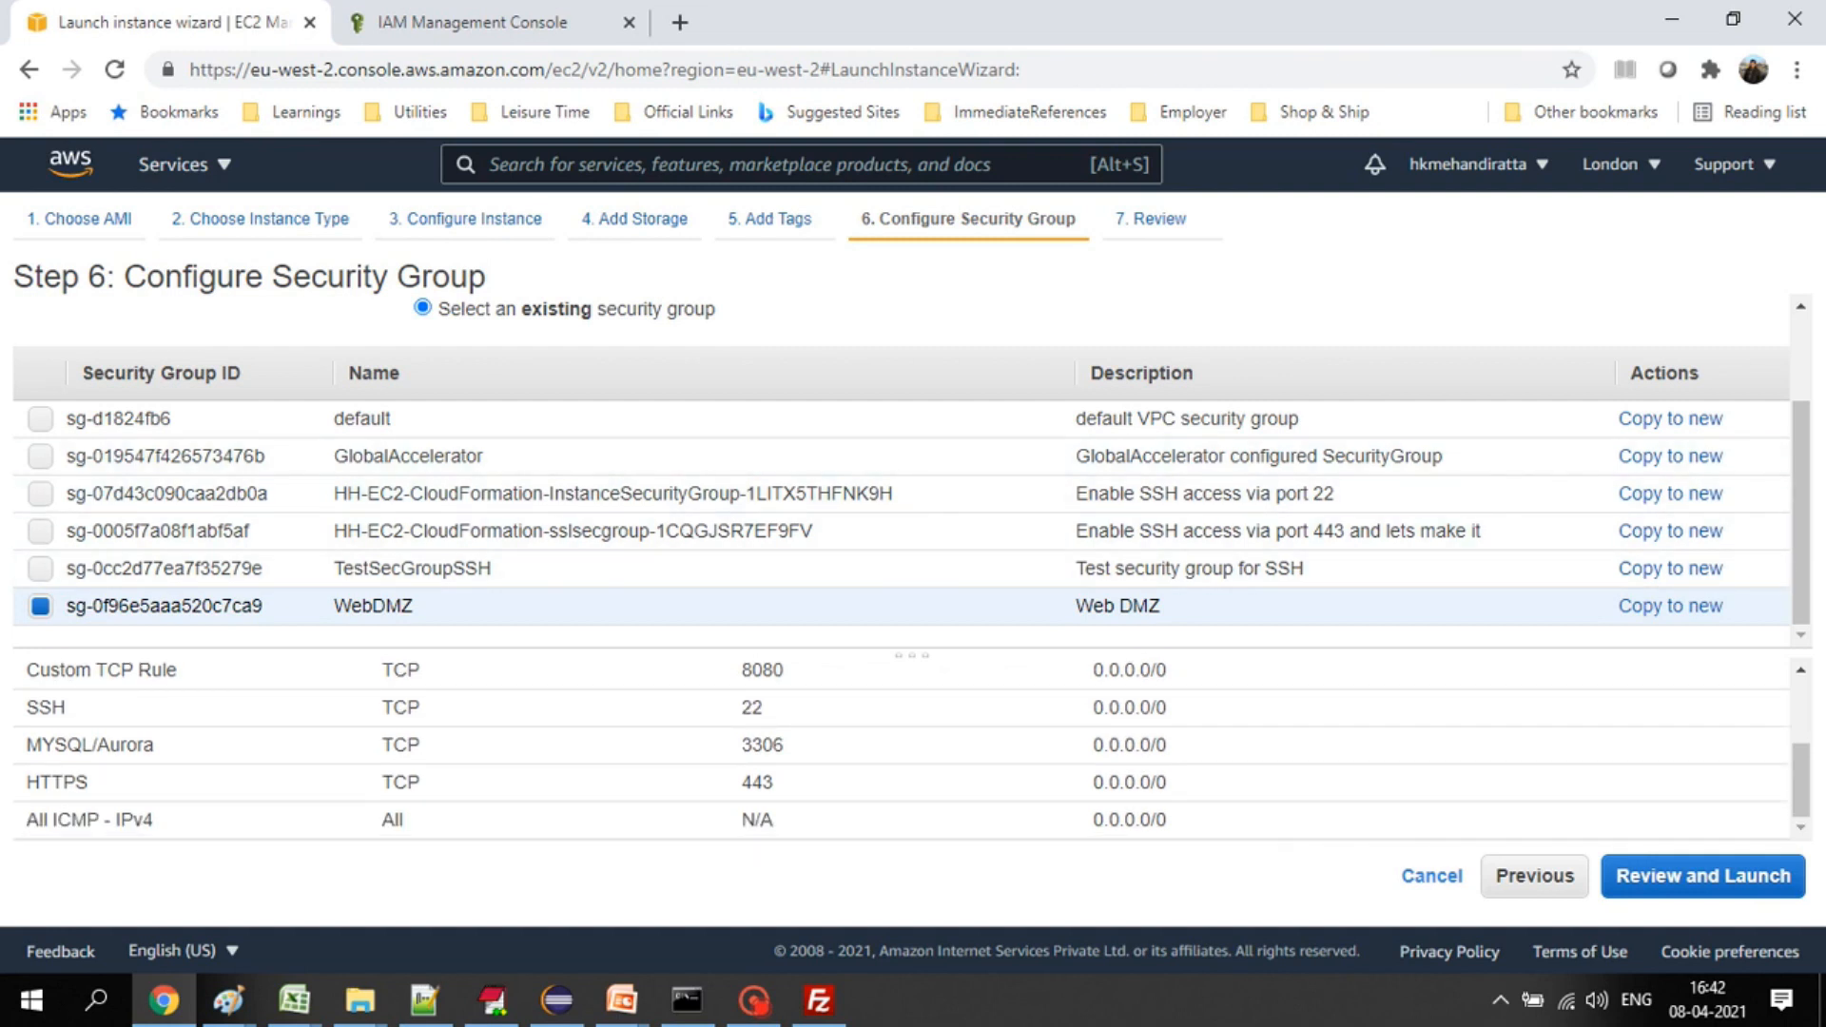
- Review and launch the instance with the existing WebDMZ-London1 key pair, acknowledging private key access, and show the instances list
{"action": "left_click", "coordinate": [1703, 876]}
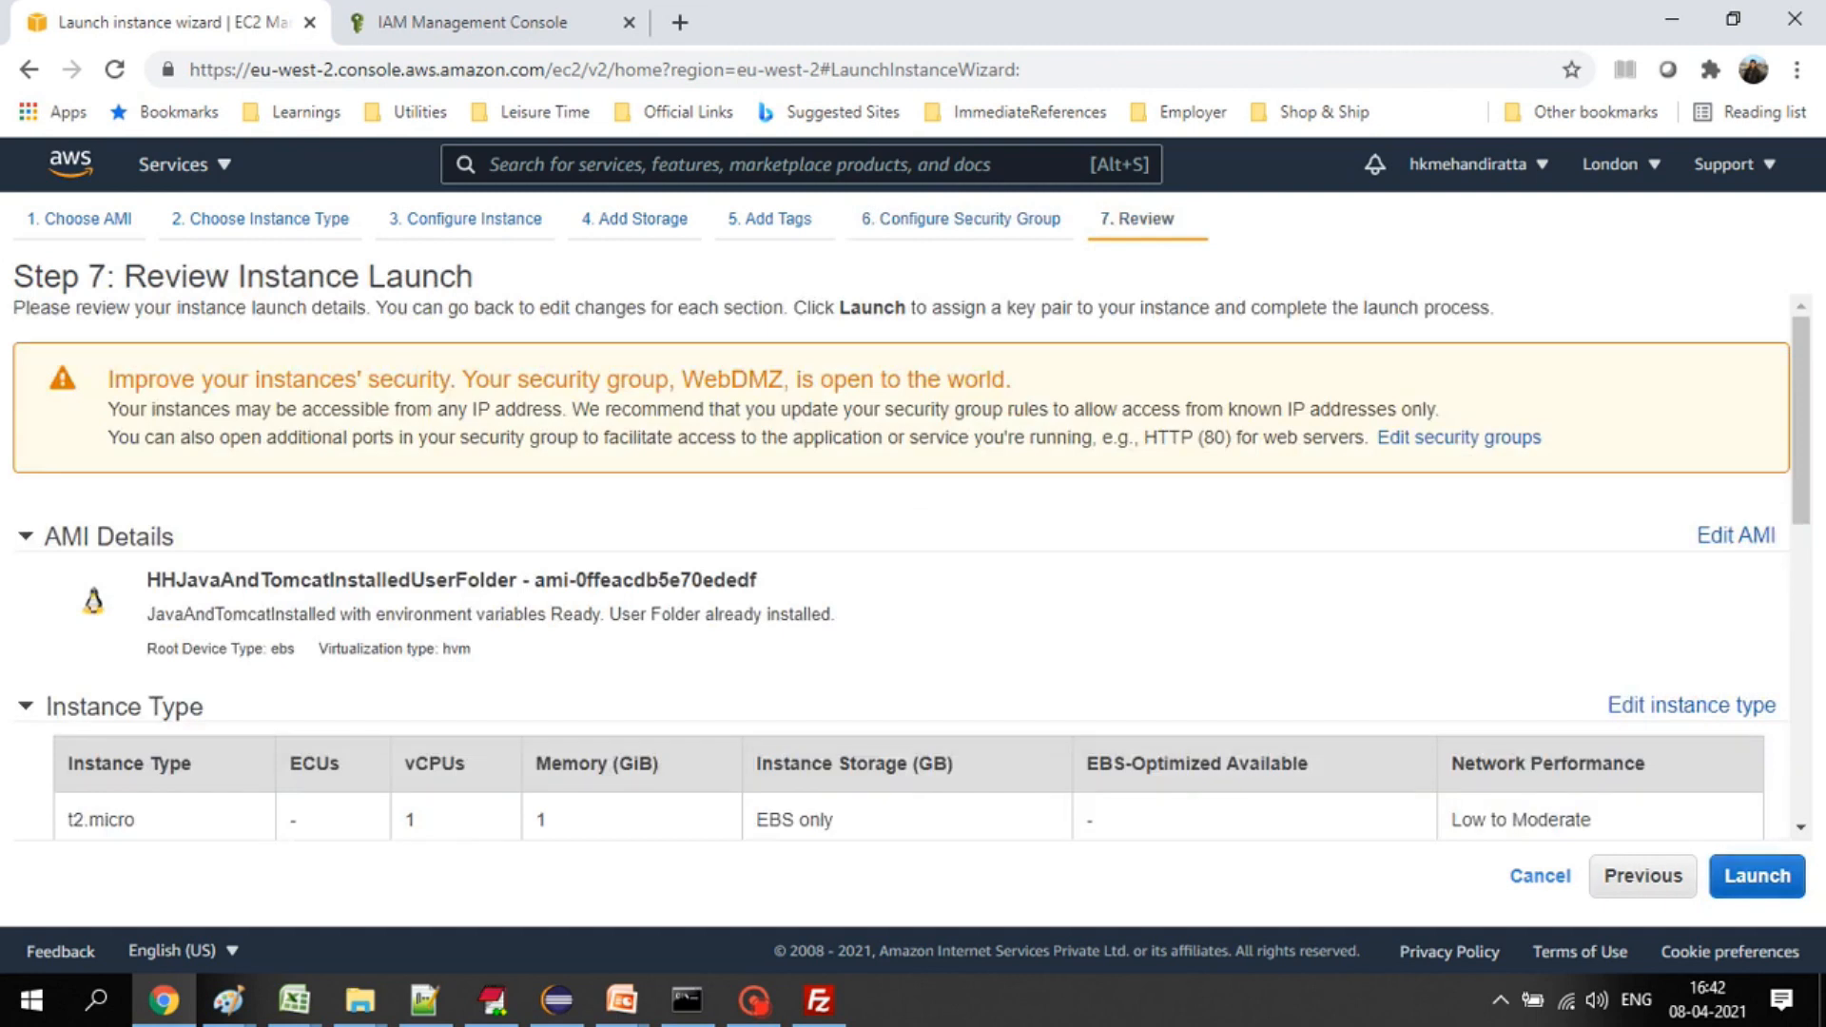
{"action": "scroll", "coordinate": [911, 565], "scroll_direction": "down", "scroll_amount": 3}
{"action": "left_click", "coordinate": [1757, 876]}
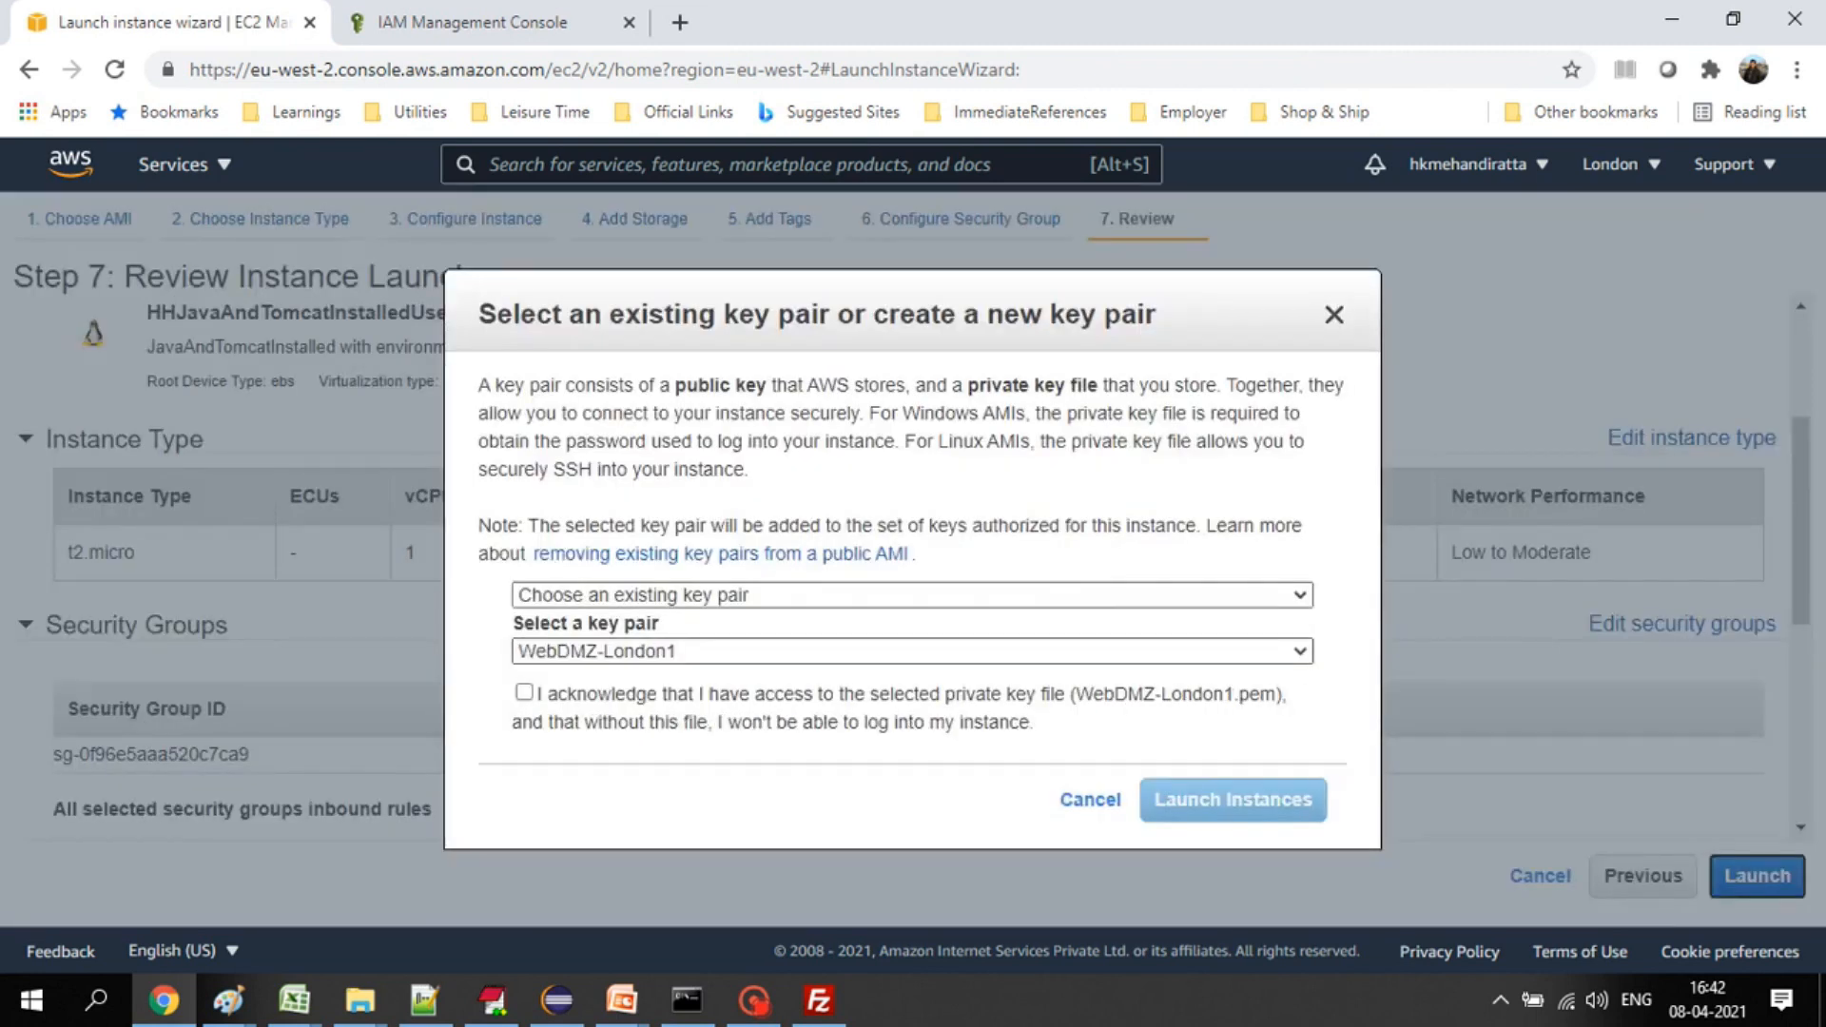
{"action": "left_click", "coordinate": [524, 692]}
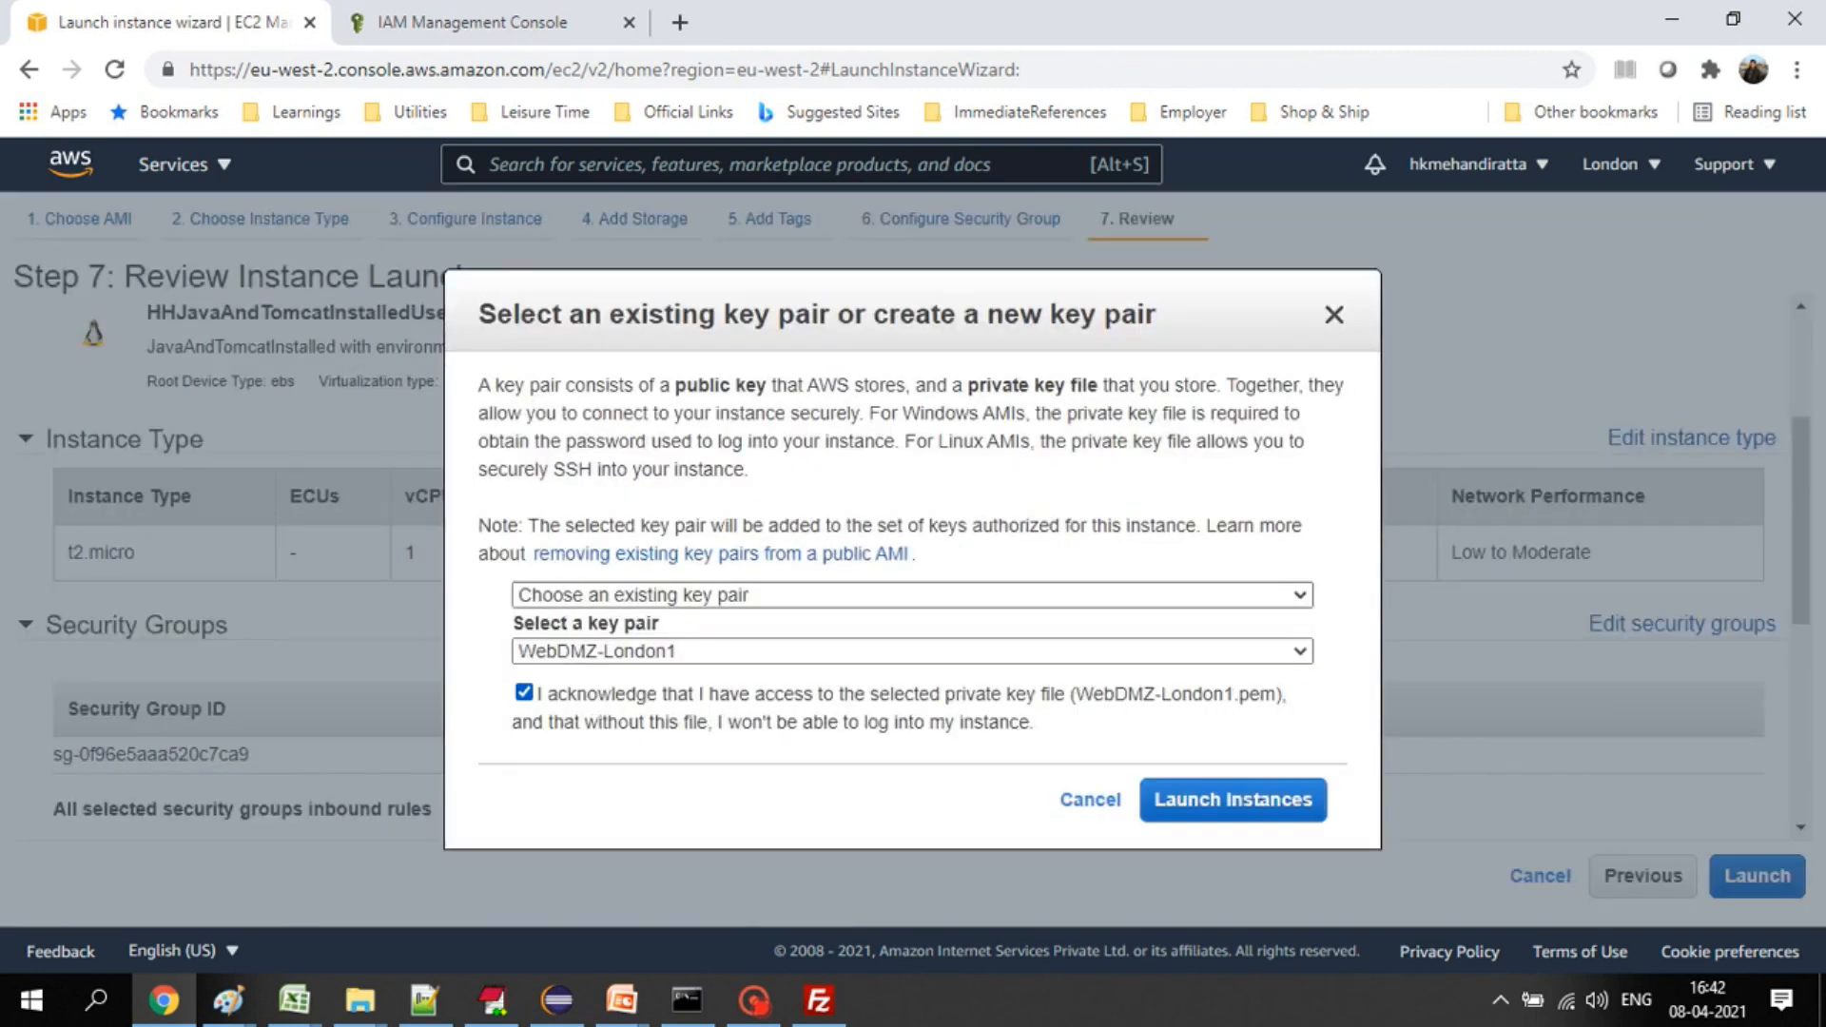
{"action": "left_click", "coordinate": [1233, 800]}
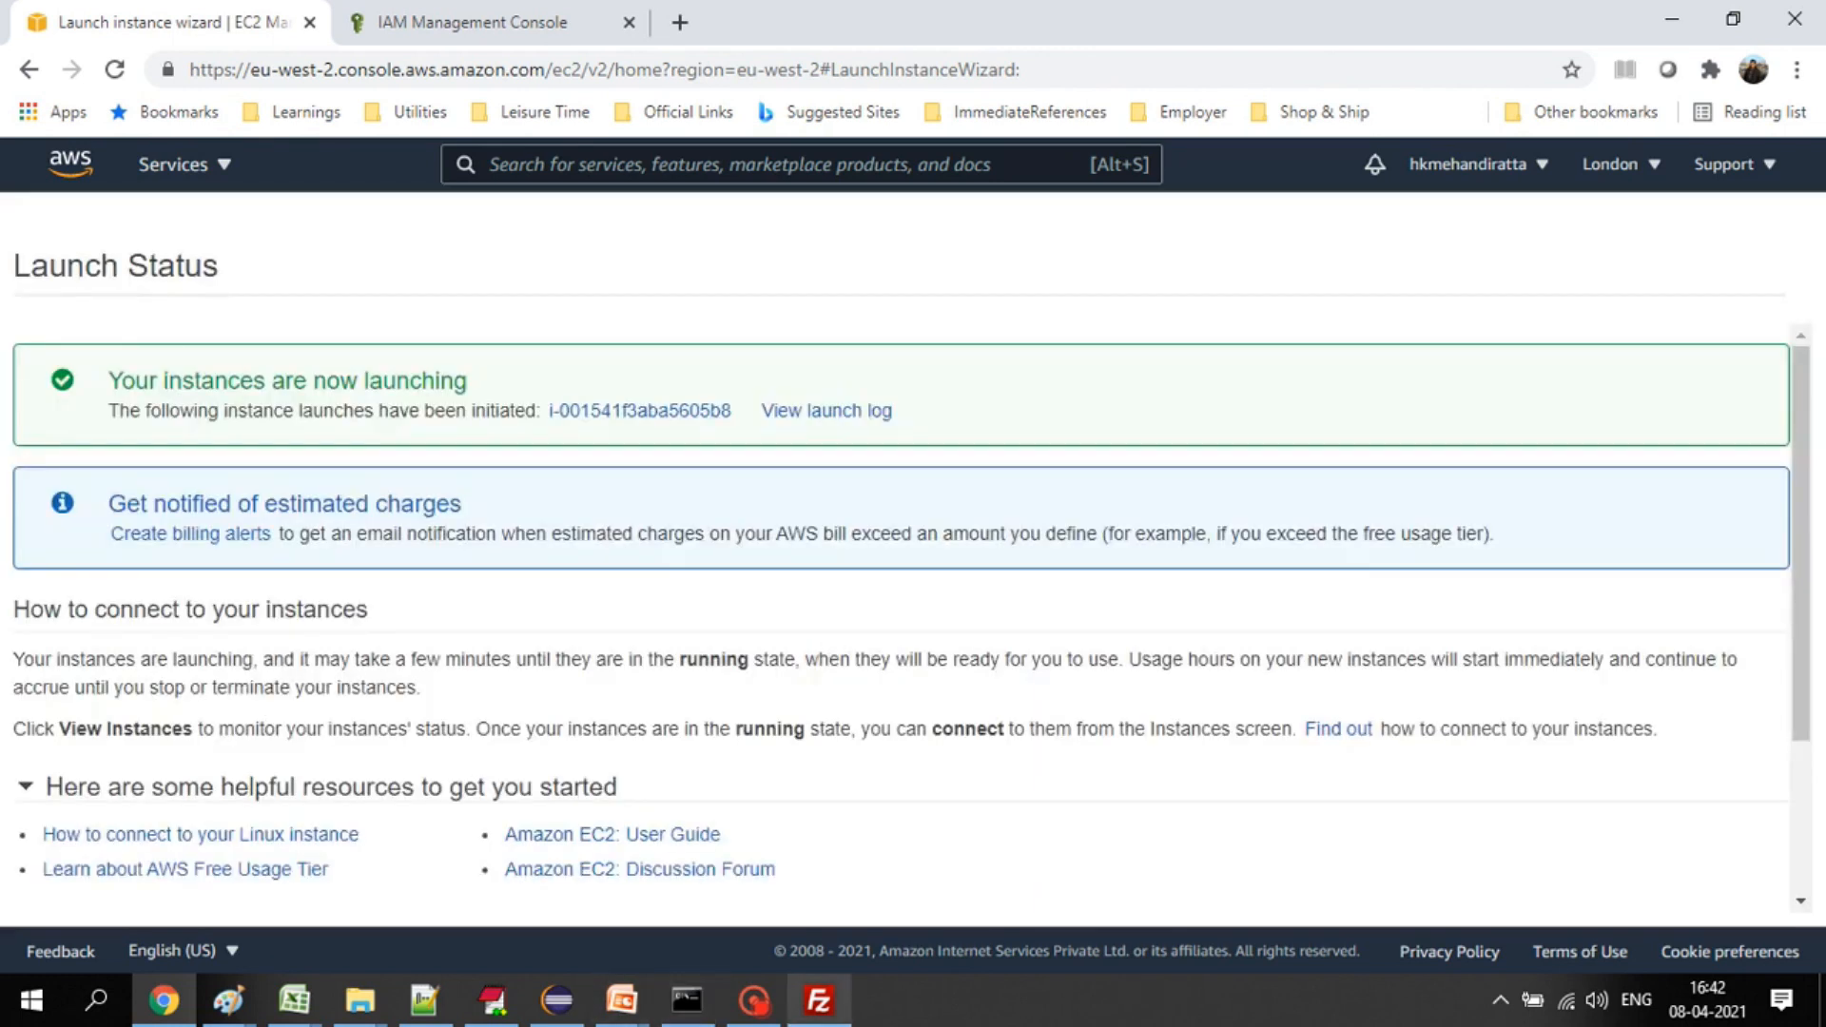
{"action": "scroll", "coordinate": [912, 625], "scroll_direction": "down", "scroll_amount": 3}
{"action": "left_click", "coordinate": [1701, 890]}
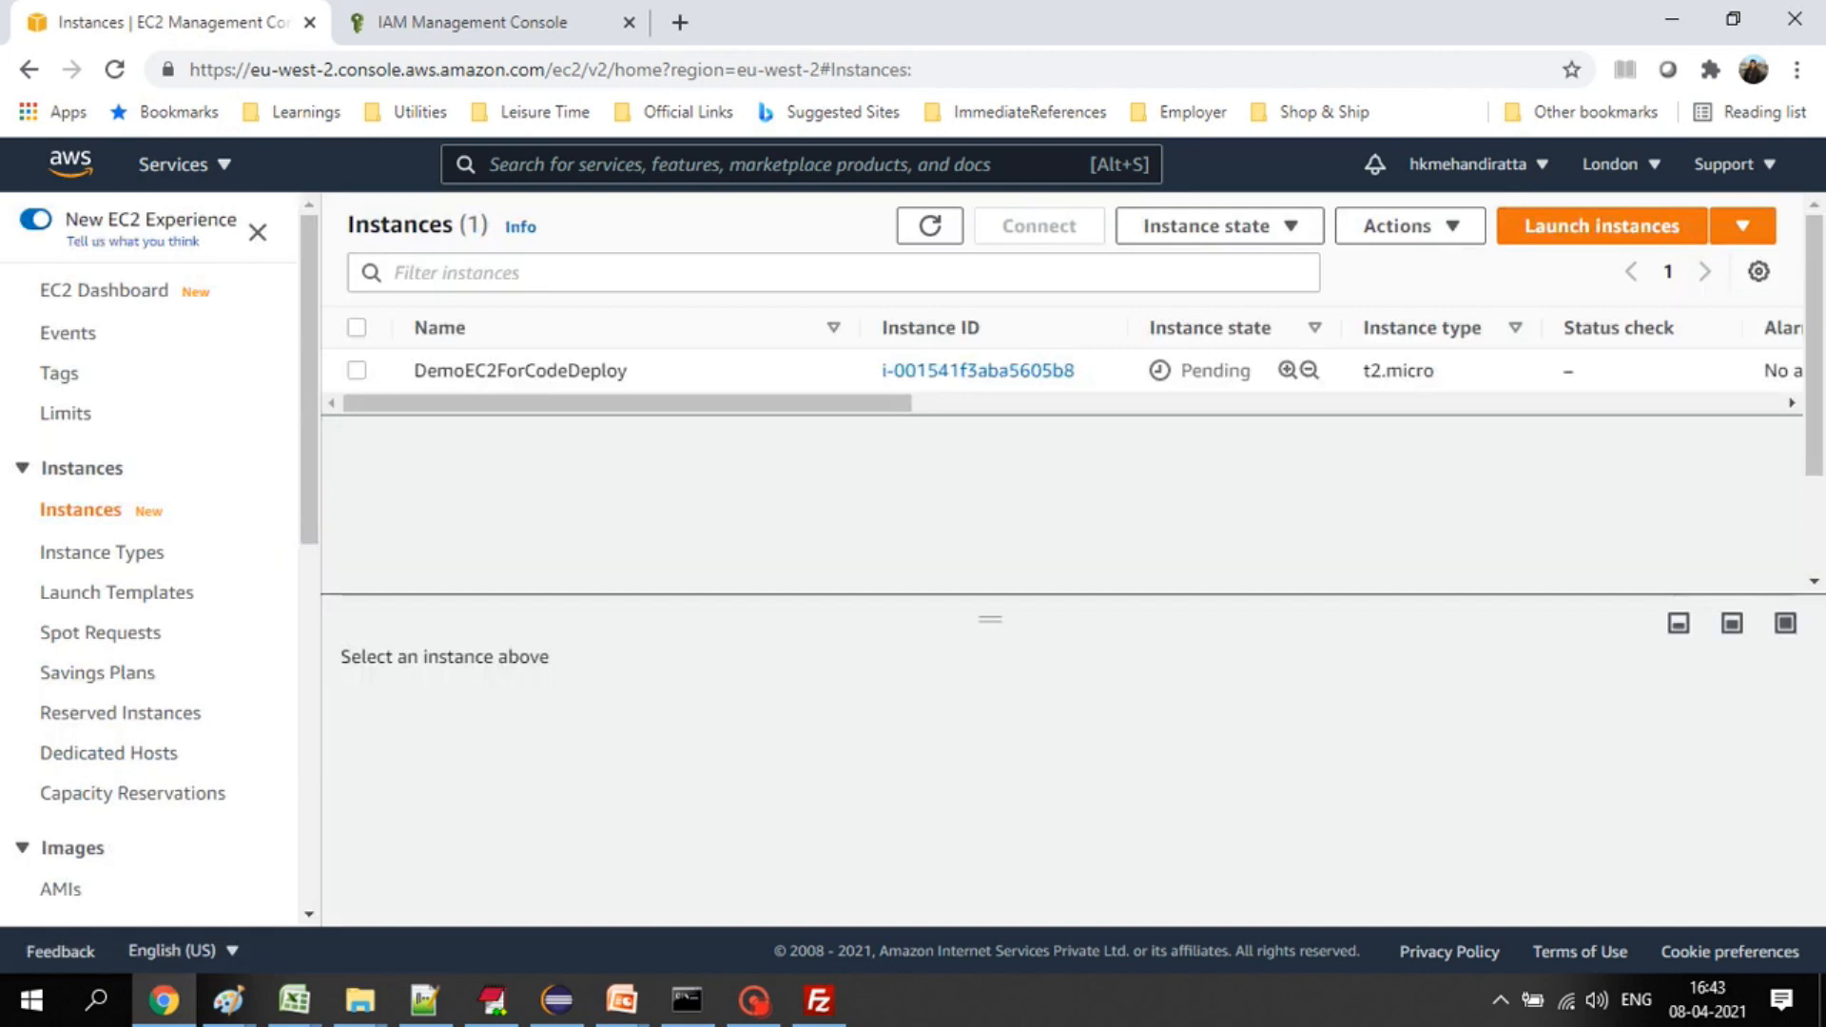
- Open console.aws.amazon.com in a new browser tab and bring up the awspipelinedemo project folder in File Explorer
{"action": "left_click", "coordinate": [679, 22]}
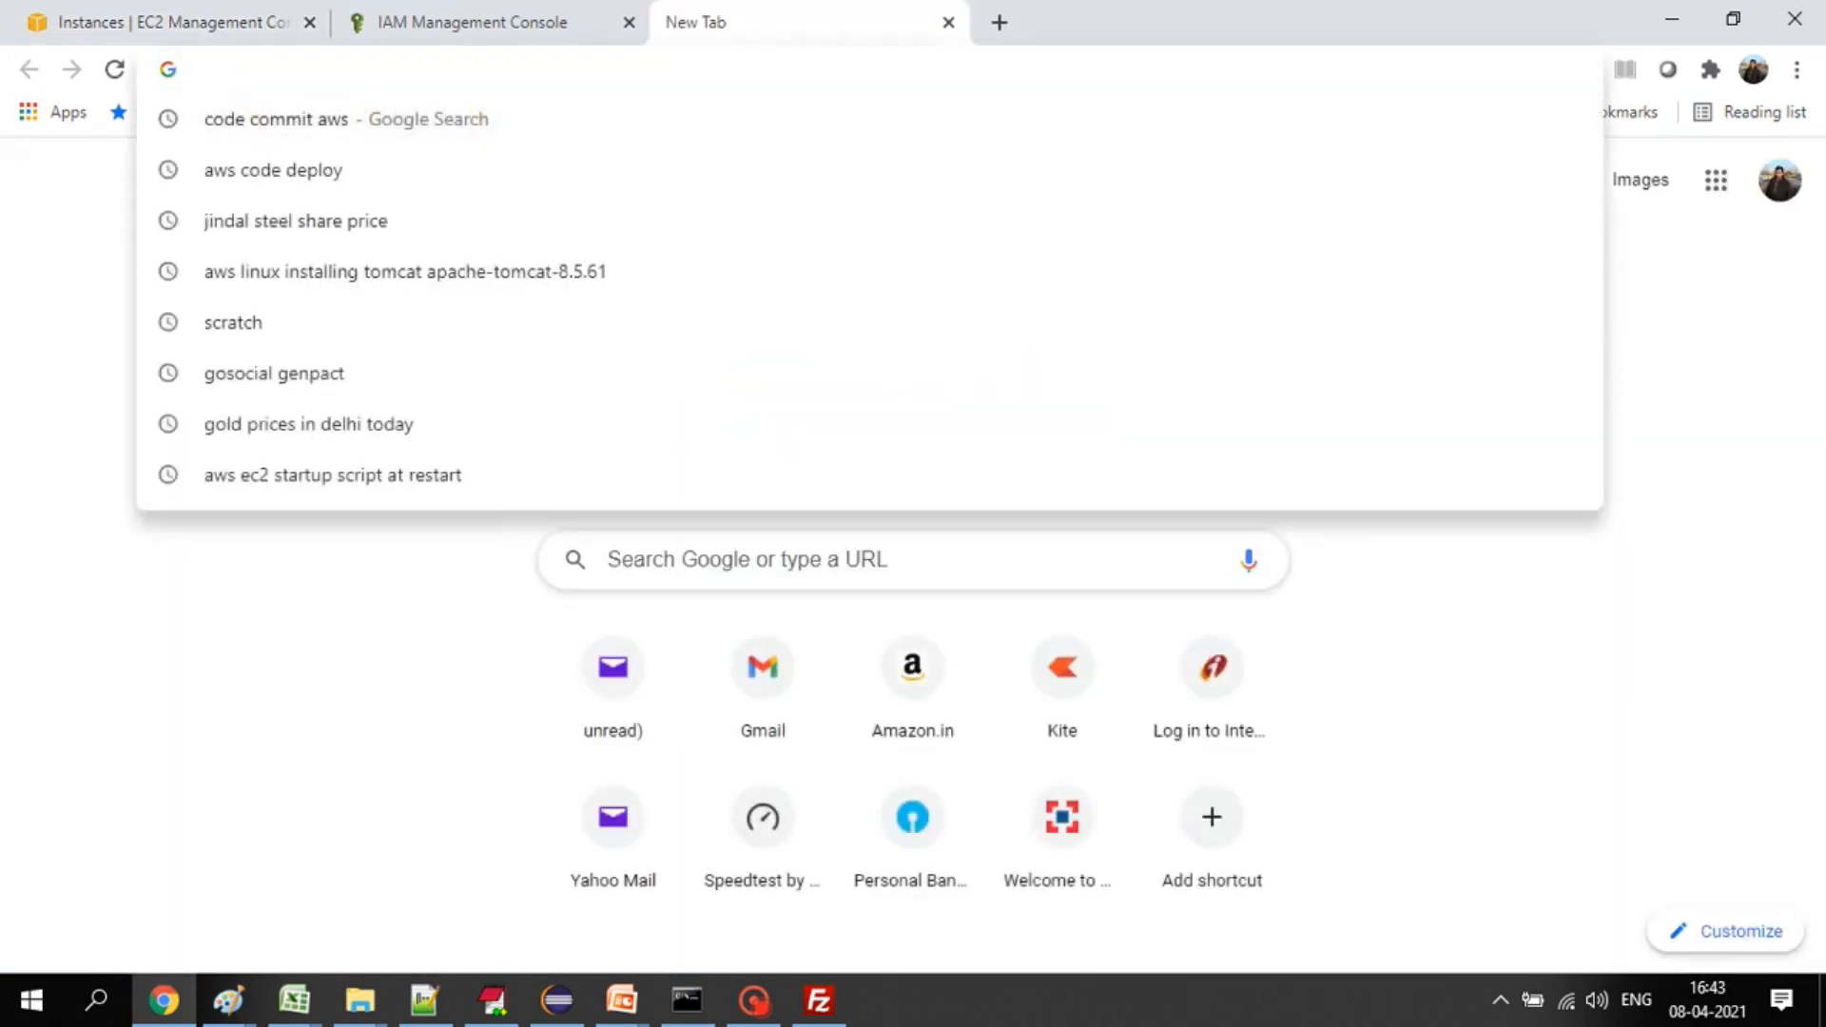
{"action": "type", "text": "console.aws.amazon.com"}
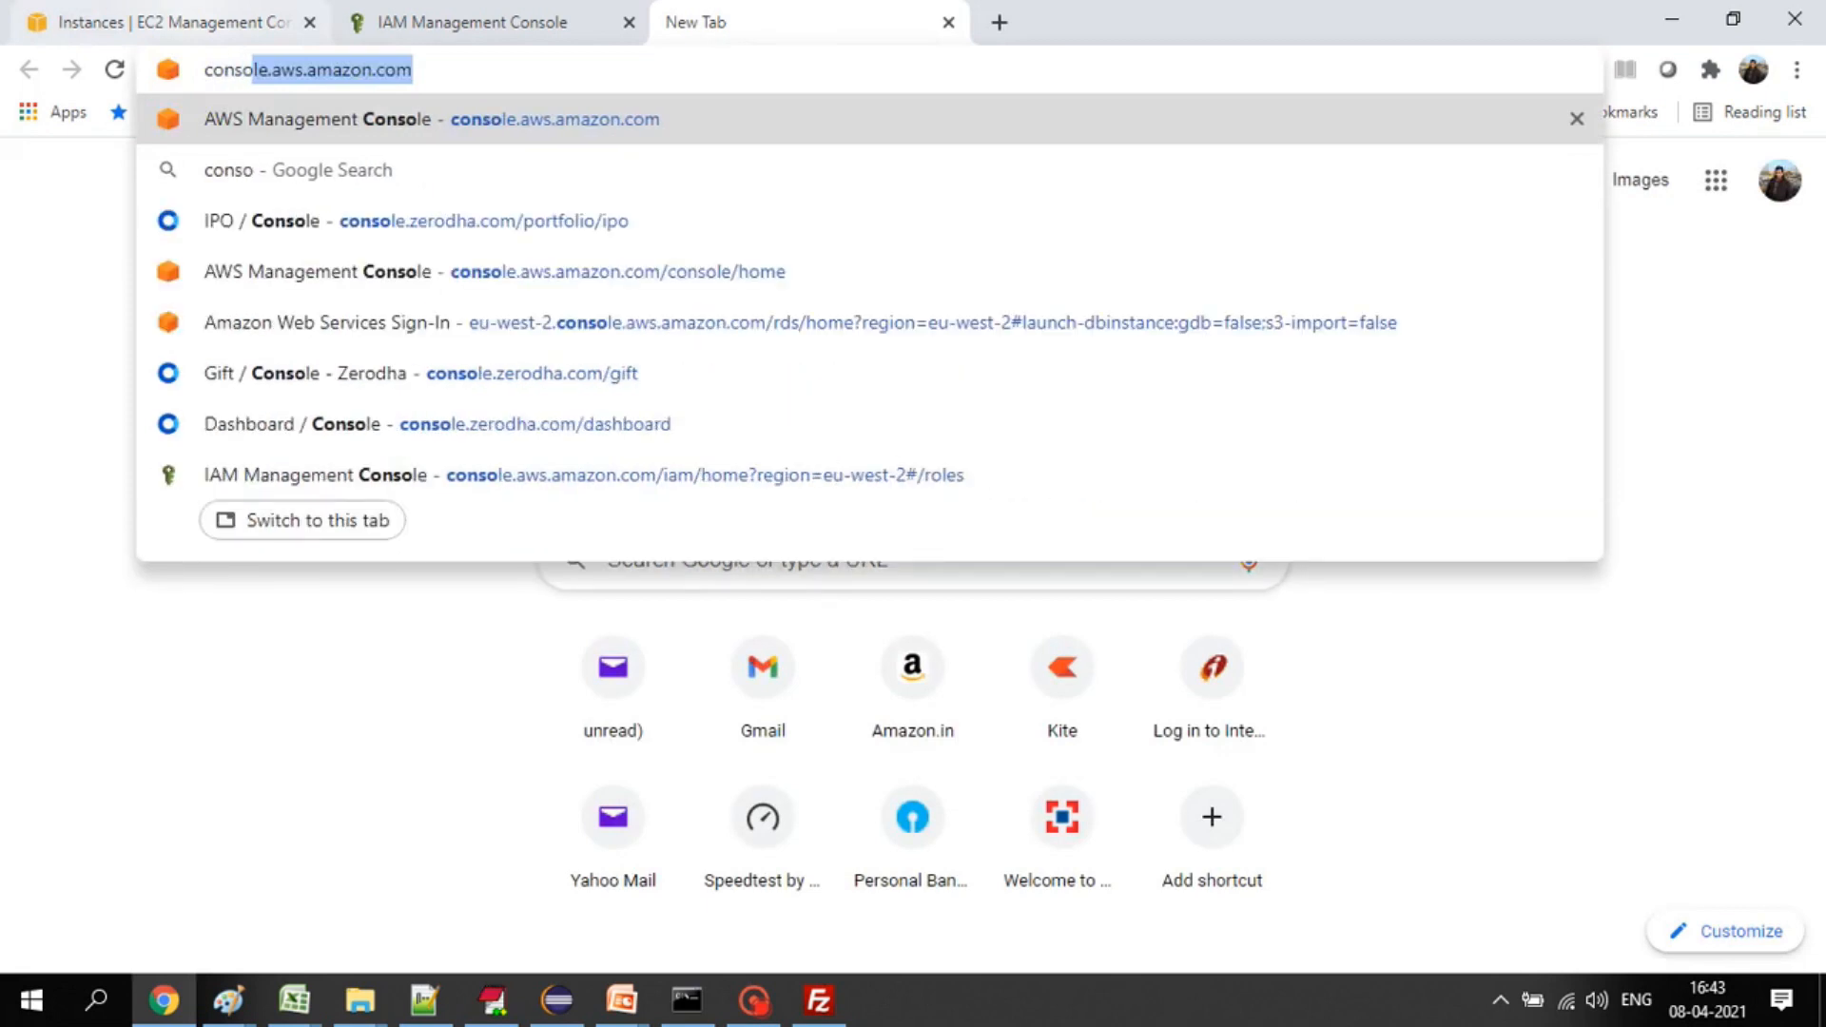
{"action": "key", "text": "Return"}
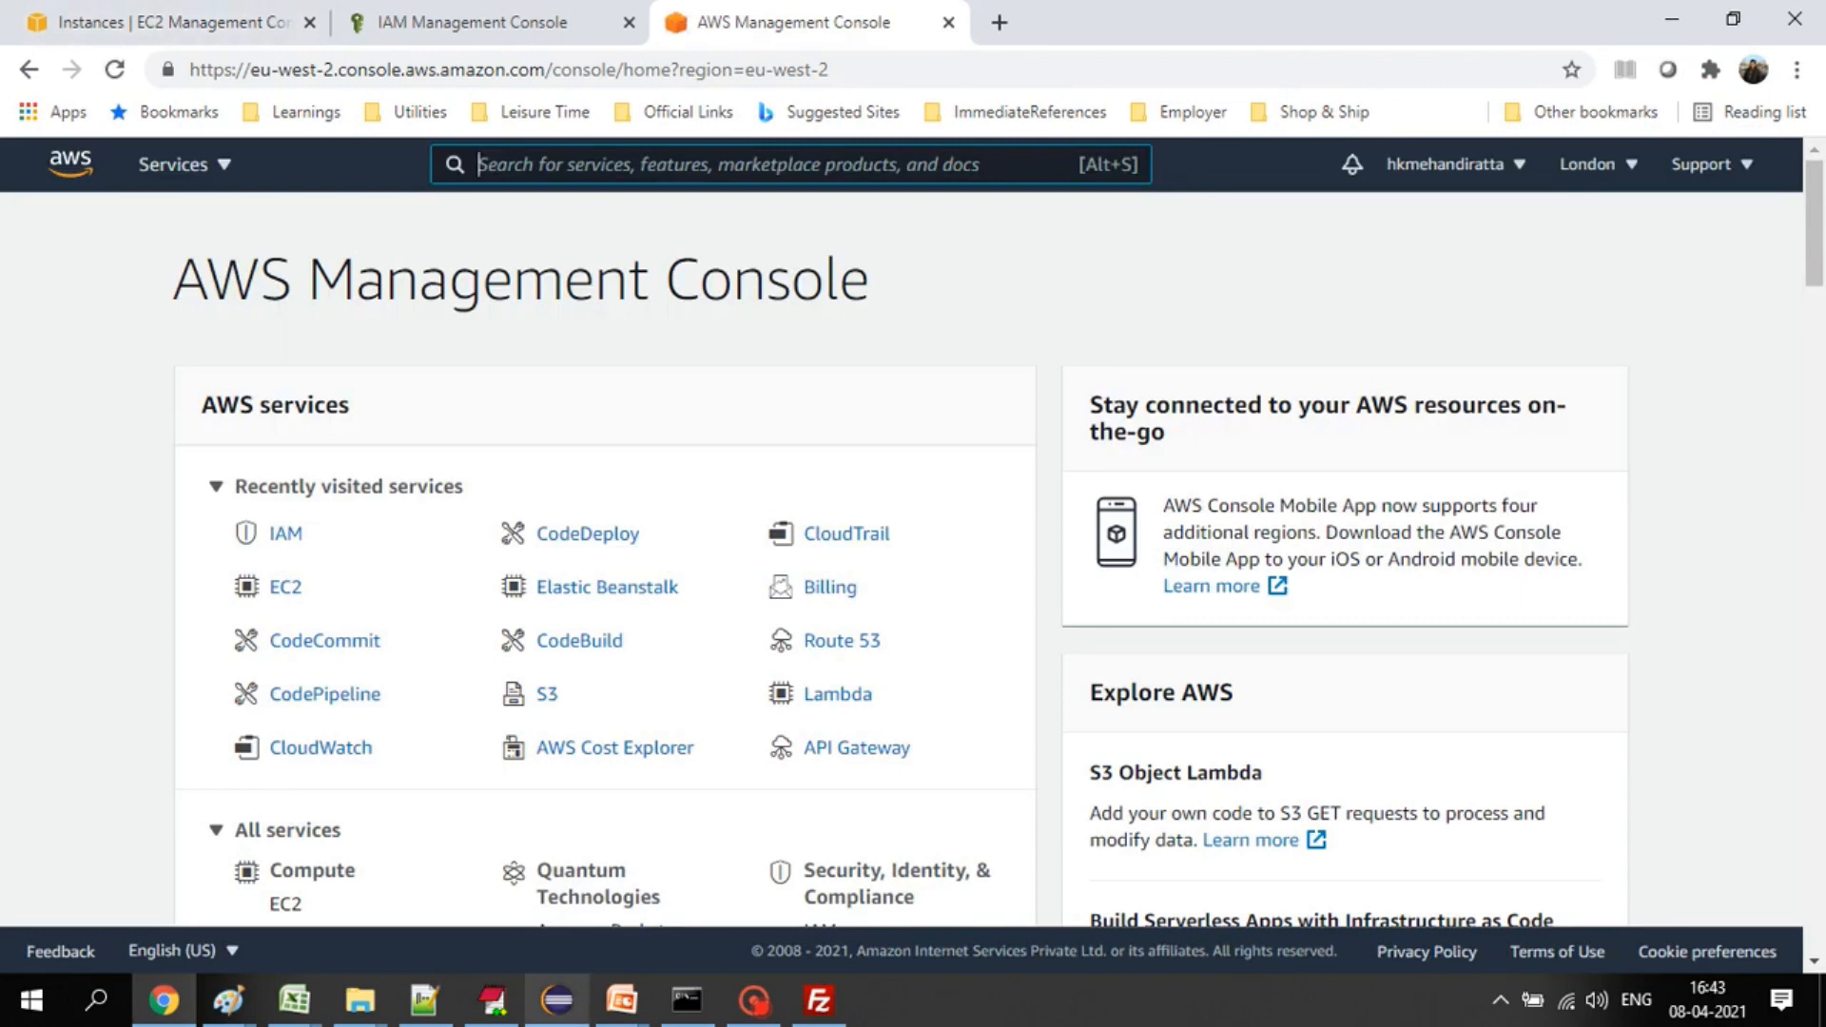
{"action": "mouse_move", "coordinate": [359, 999]}
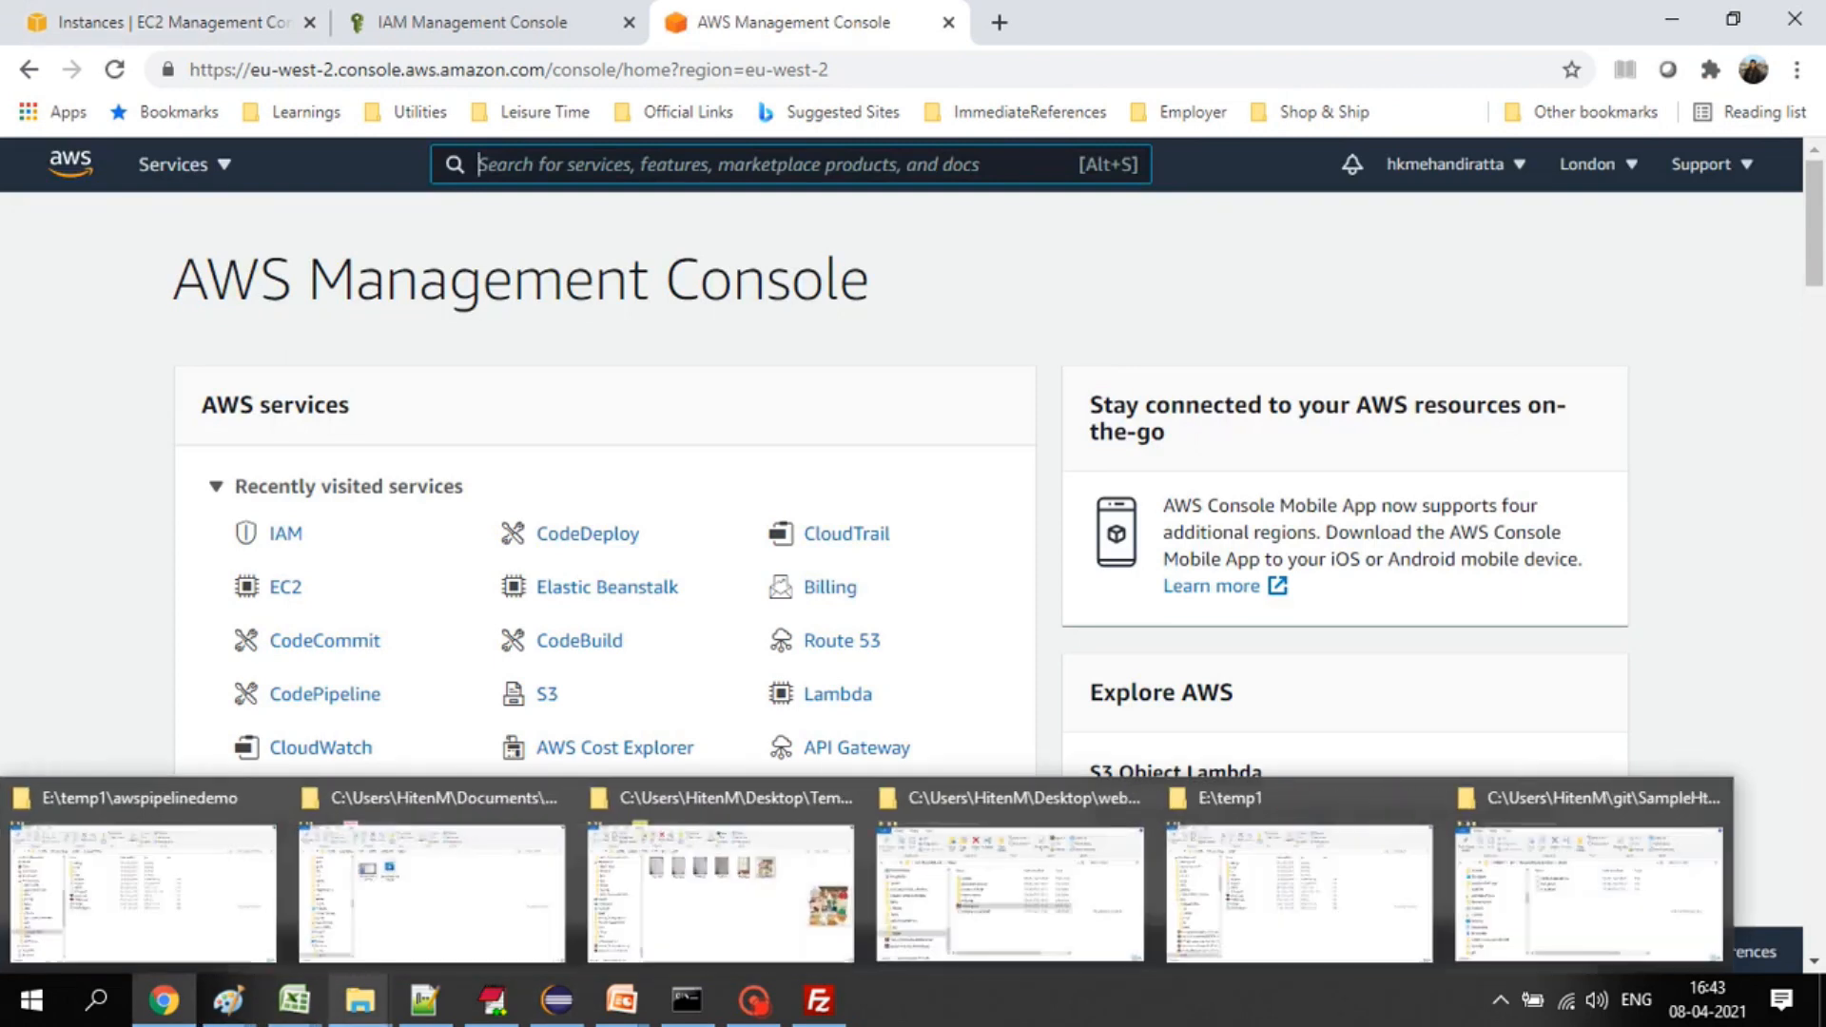
{"action": "left_click", "coordinate": [143, 894]}
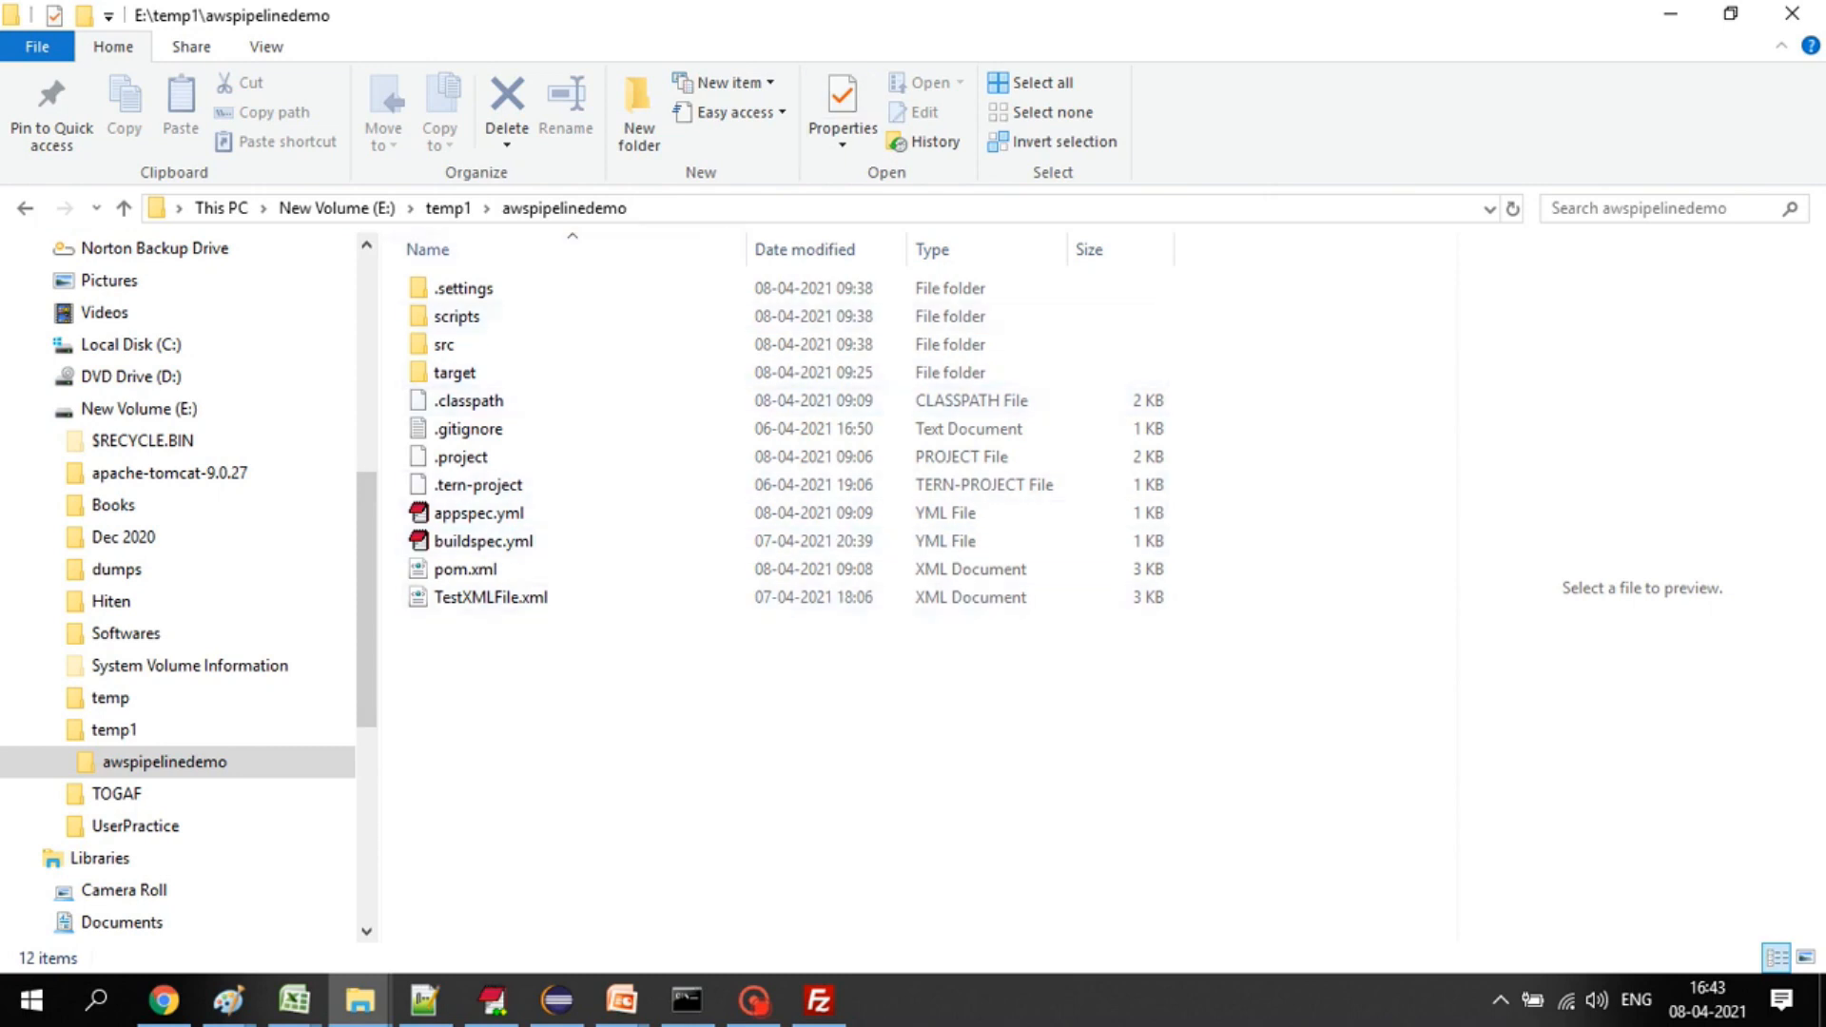
{"action": "left_click", "coordinate": [754, 1001]}
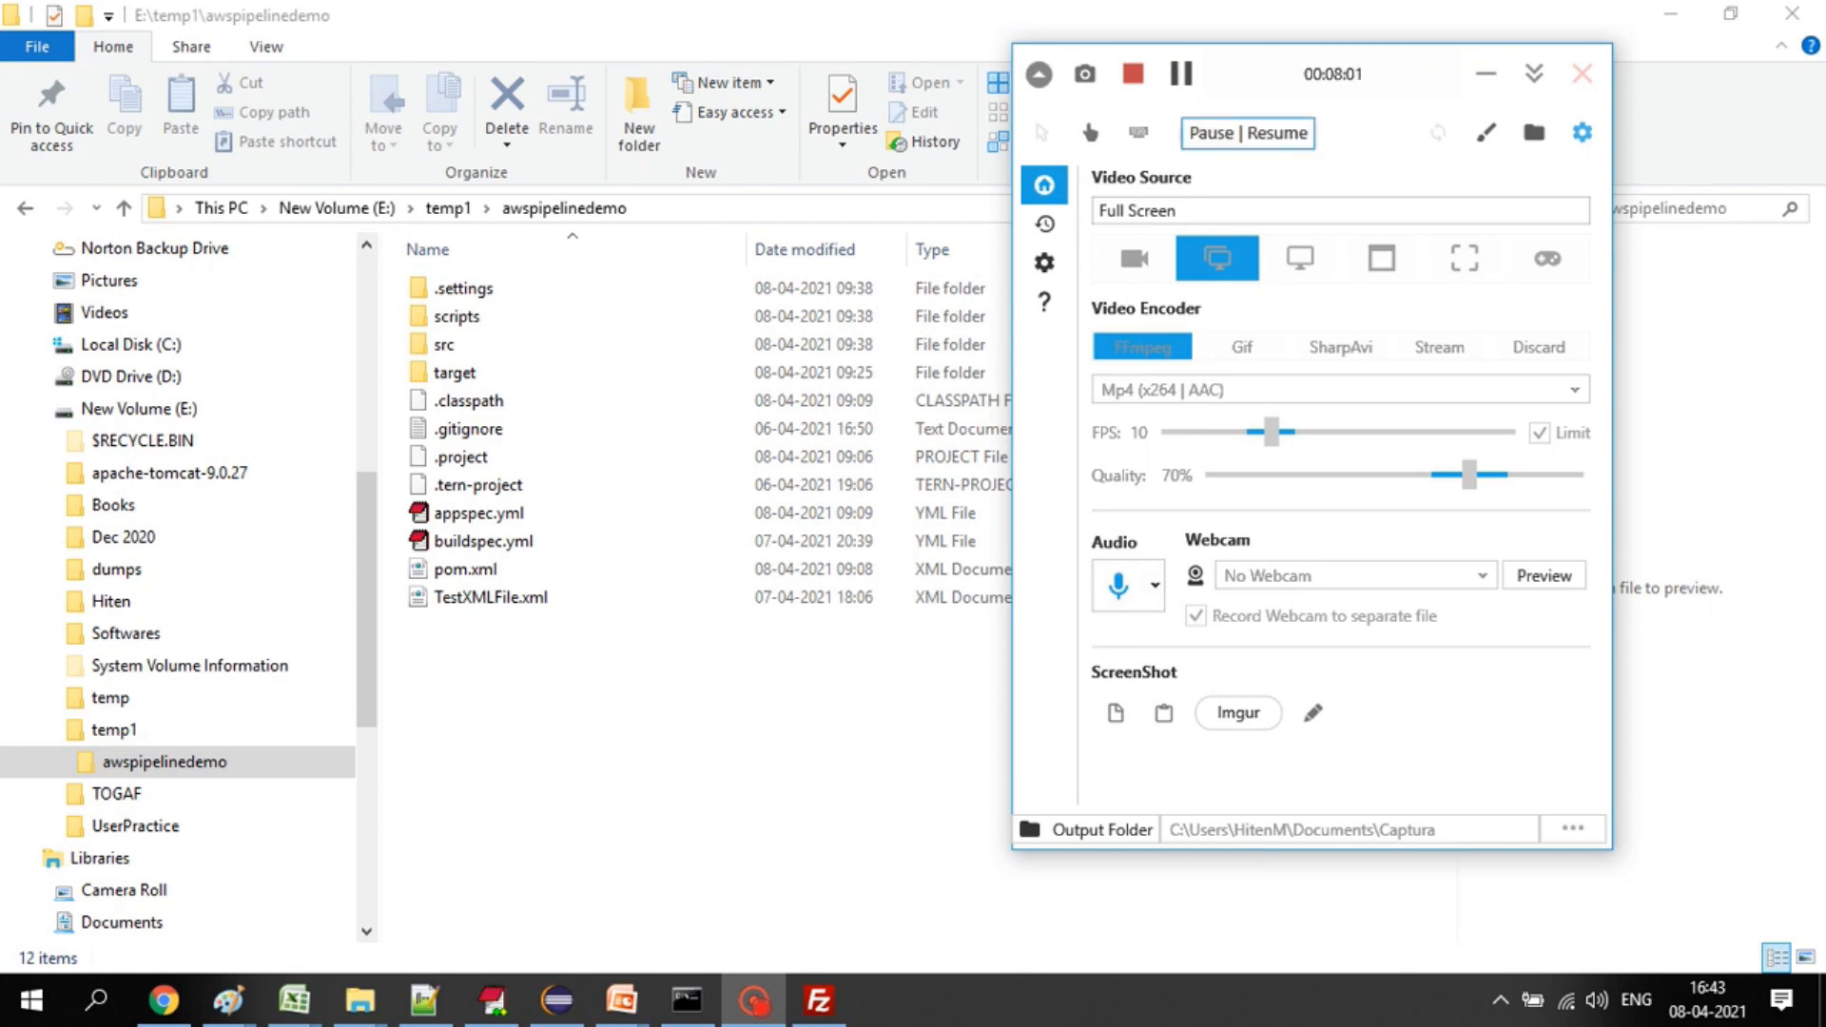
{"action": "left_click", "coordinate": [1181, 74]}
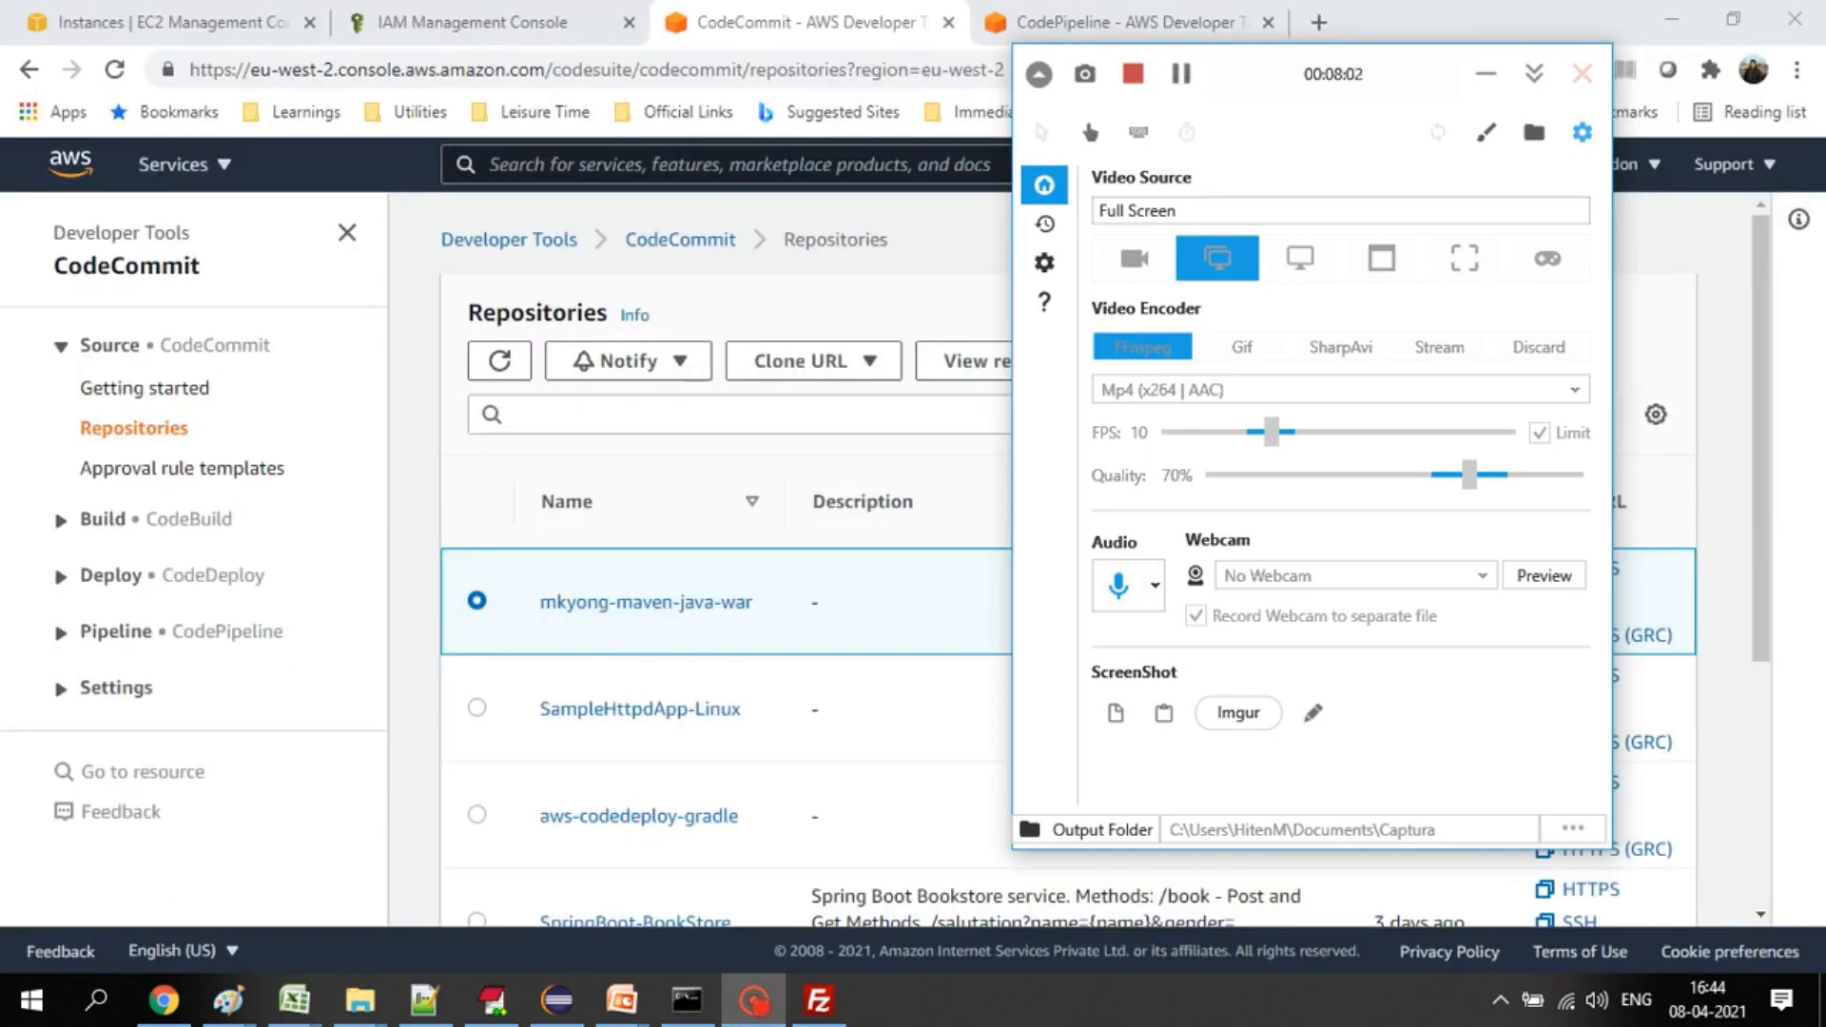
{"action": "left_click", "coordinate": [1485, 73]}
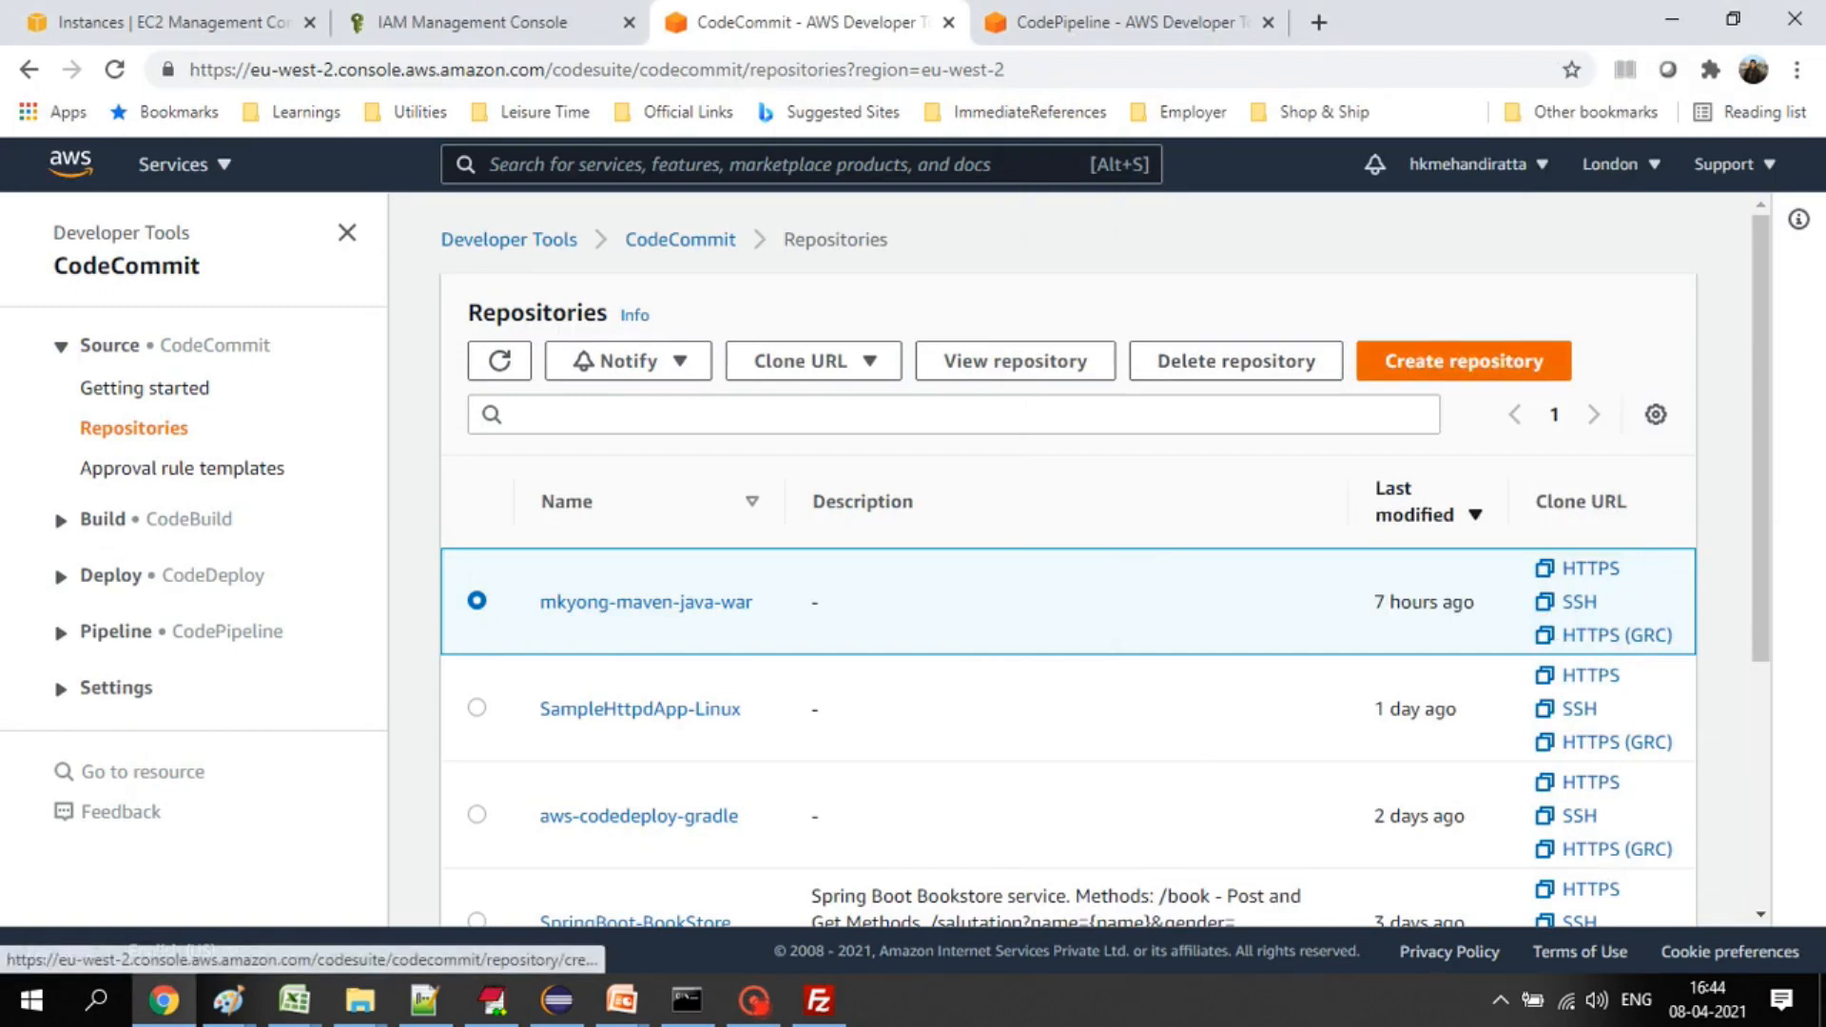
- Start a new CodeCommit repository and enter awspipelinedemoforwarproj as its name
{"action": "left_click", "coordinate": [1464, 360]}
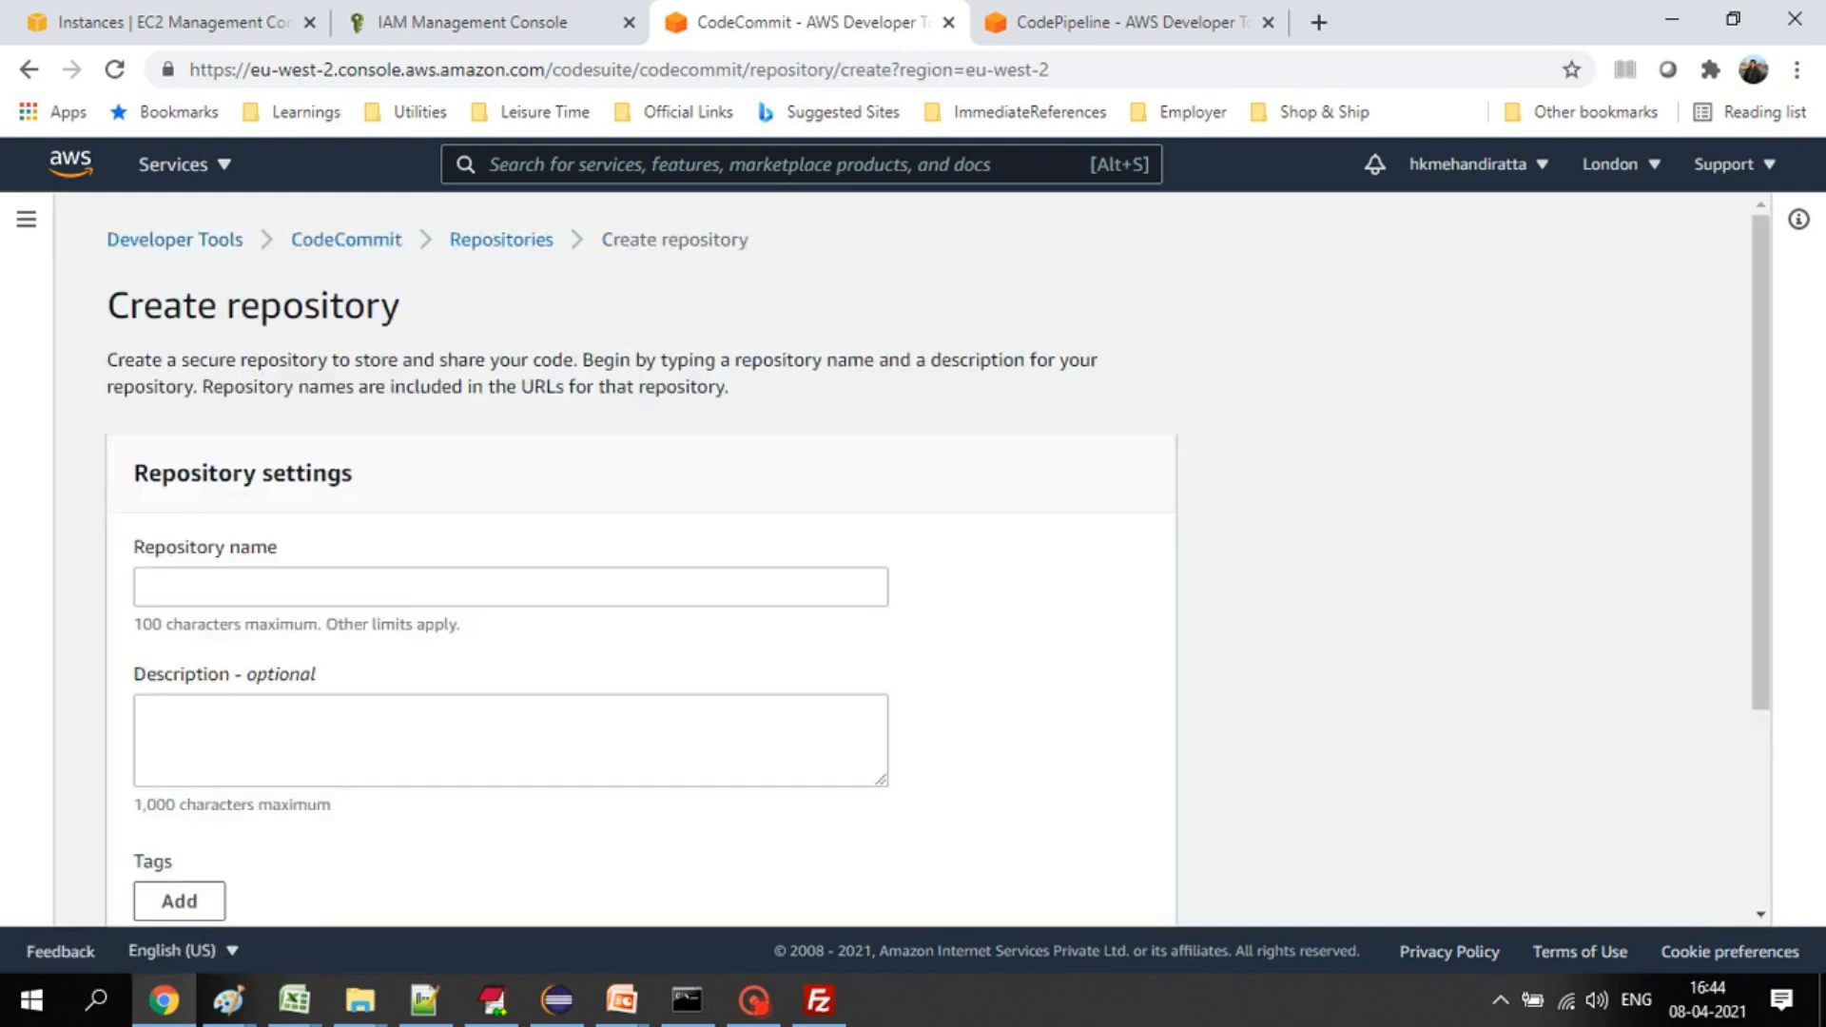
{"action": "left_click", "coordinate": [456, 587]}
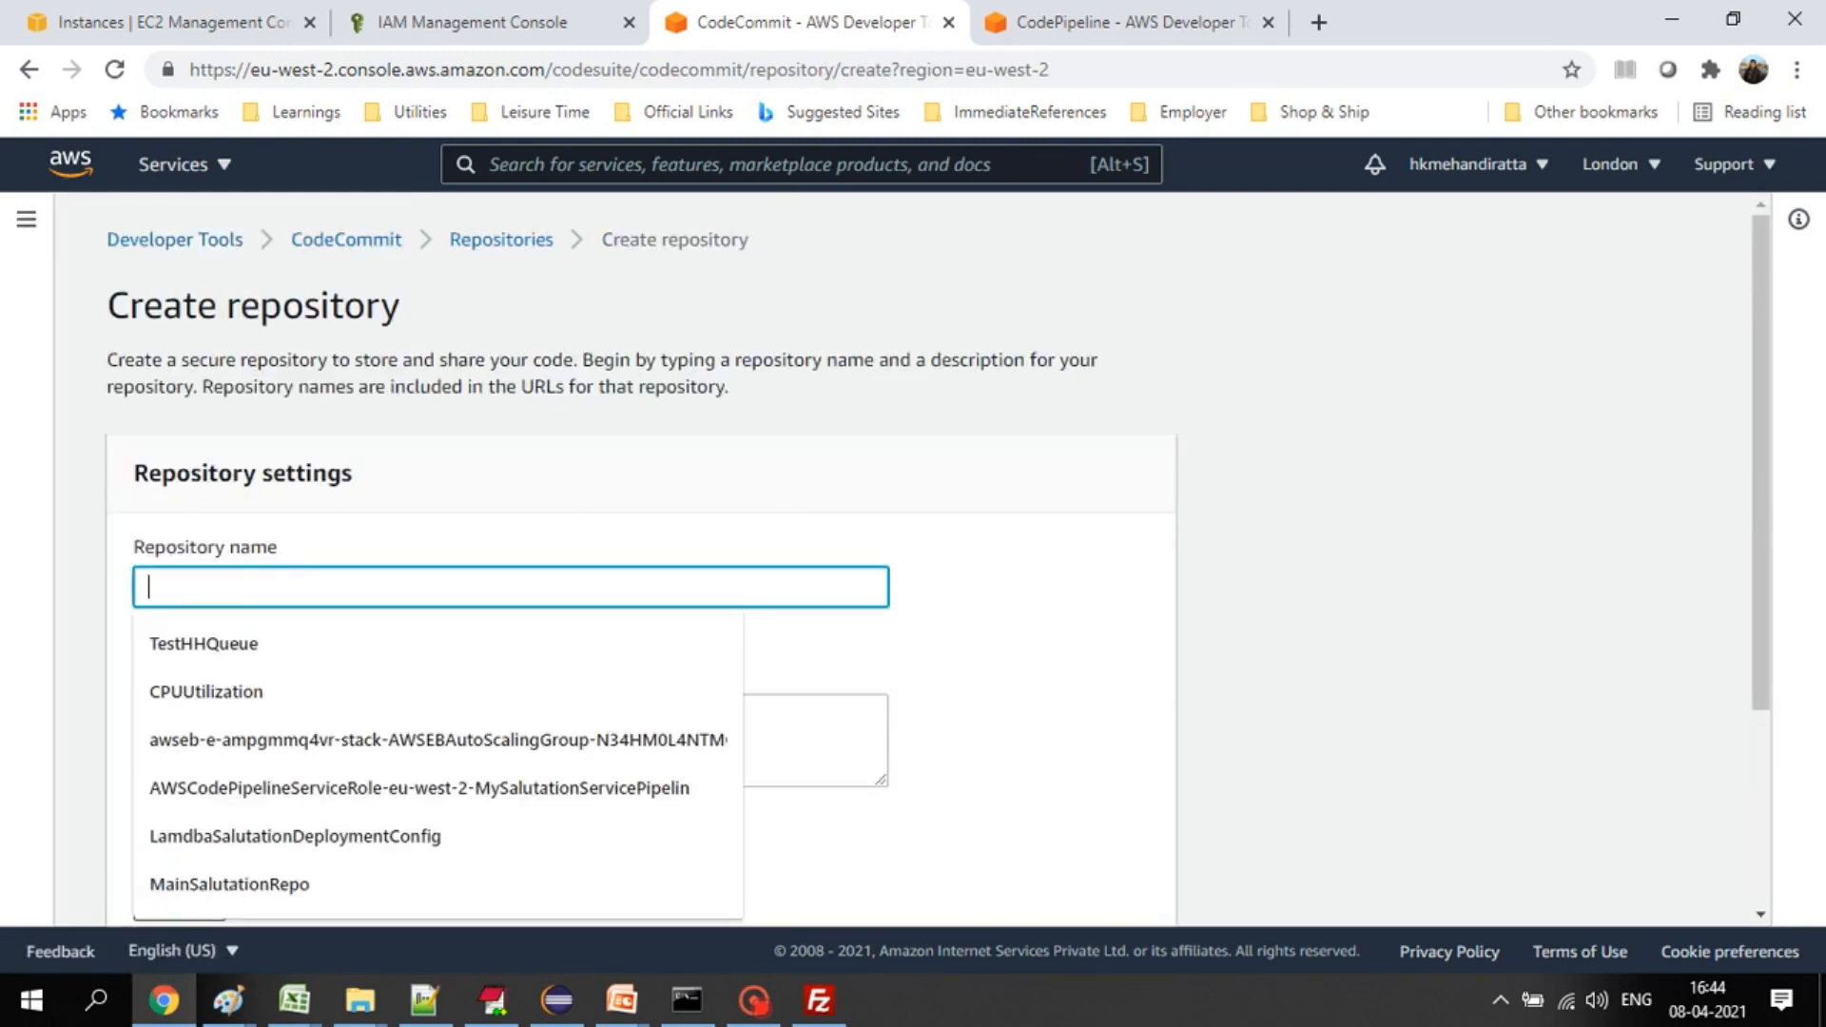
{"action": "type", "text": "awsp"}
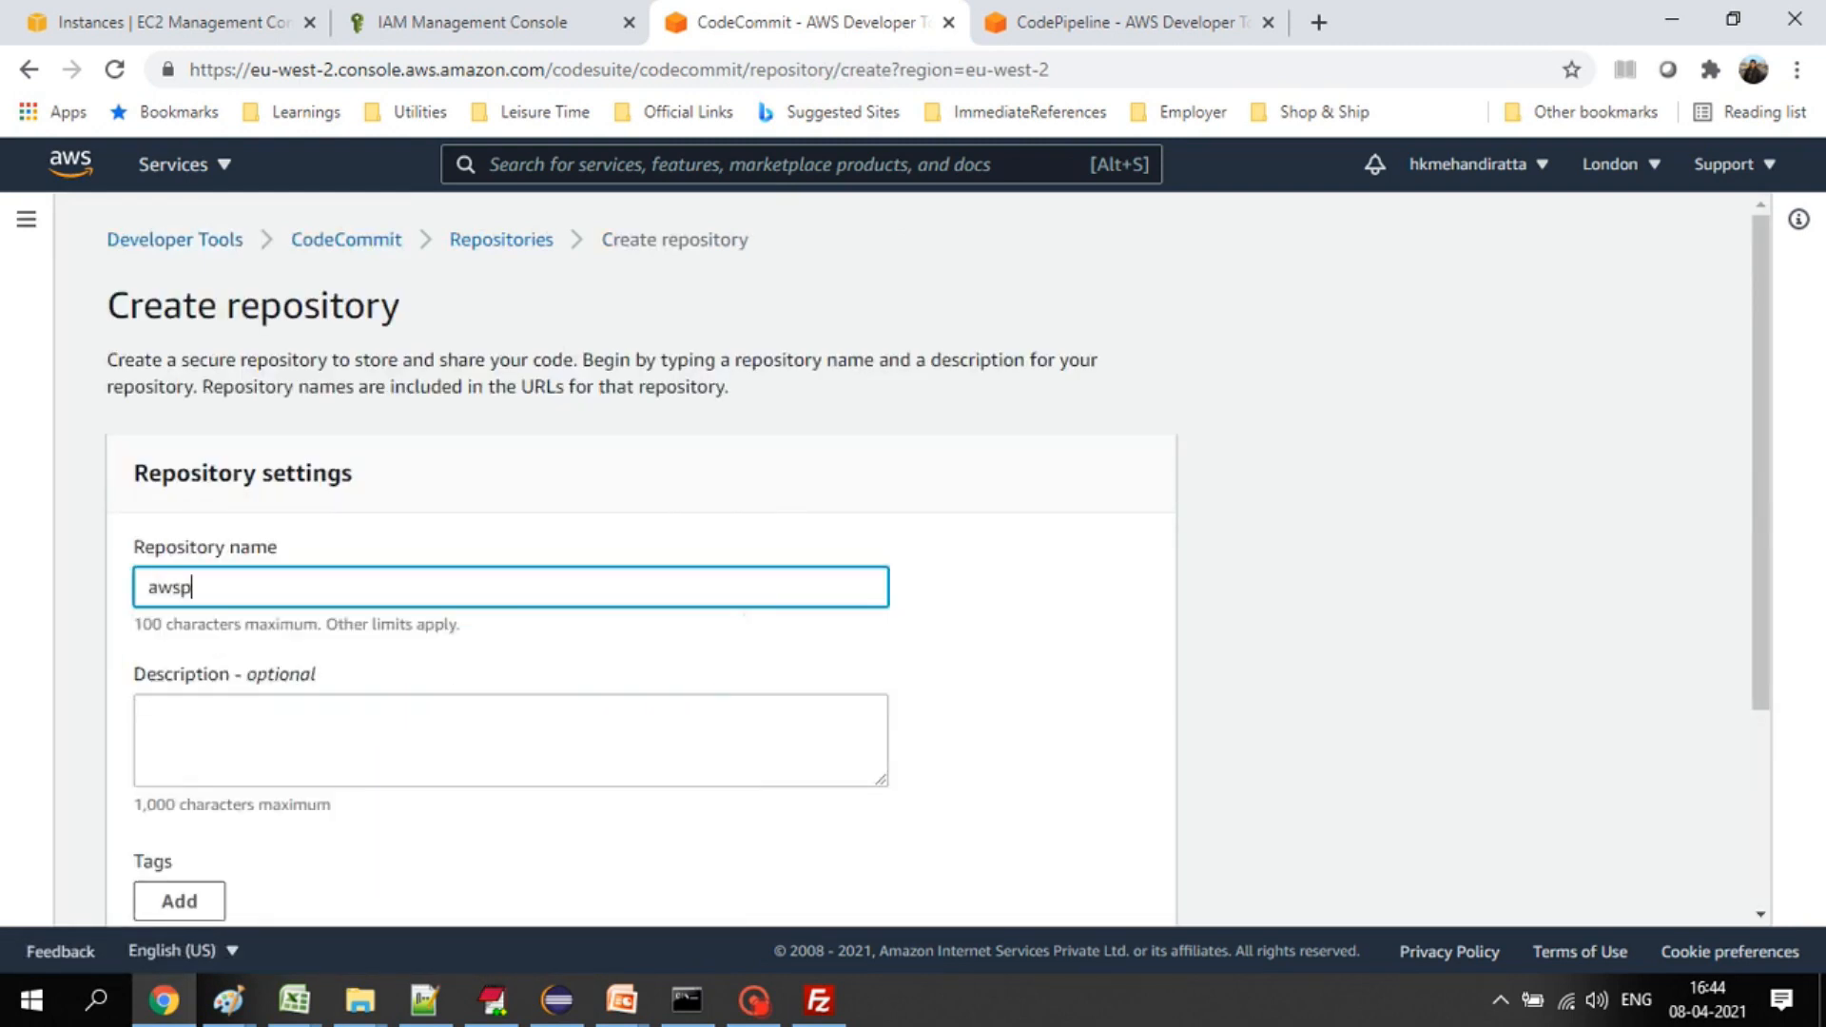
{"action": "type", "text": "ipelinedemoforwarproj"}
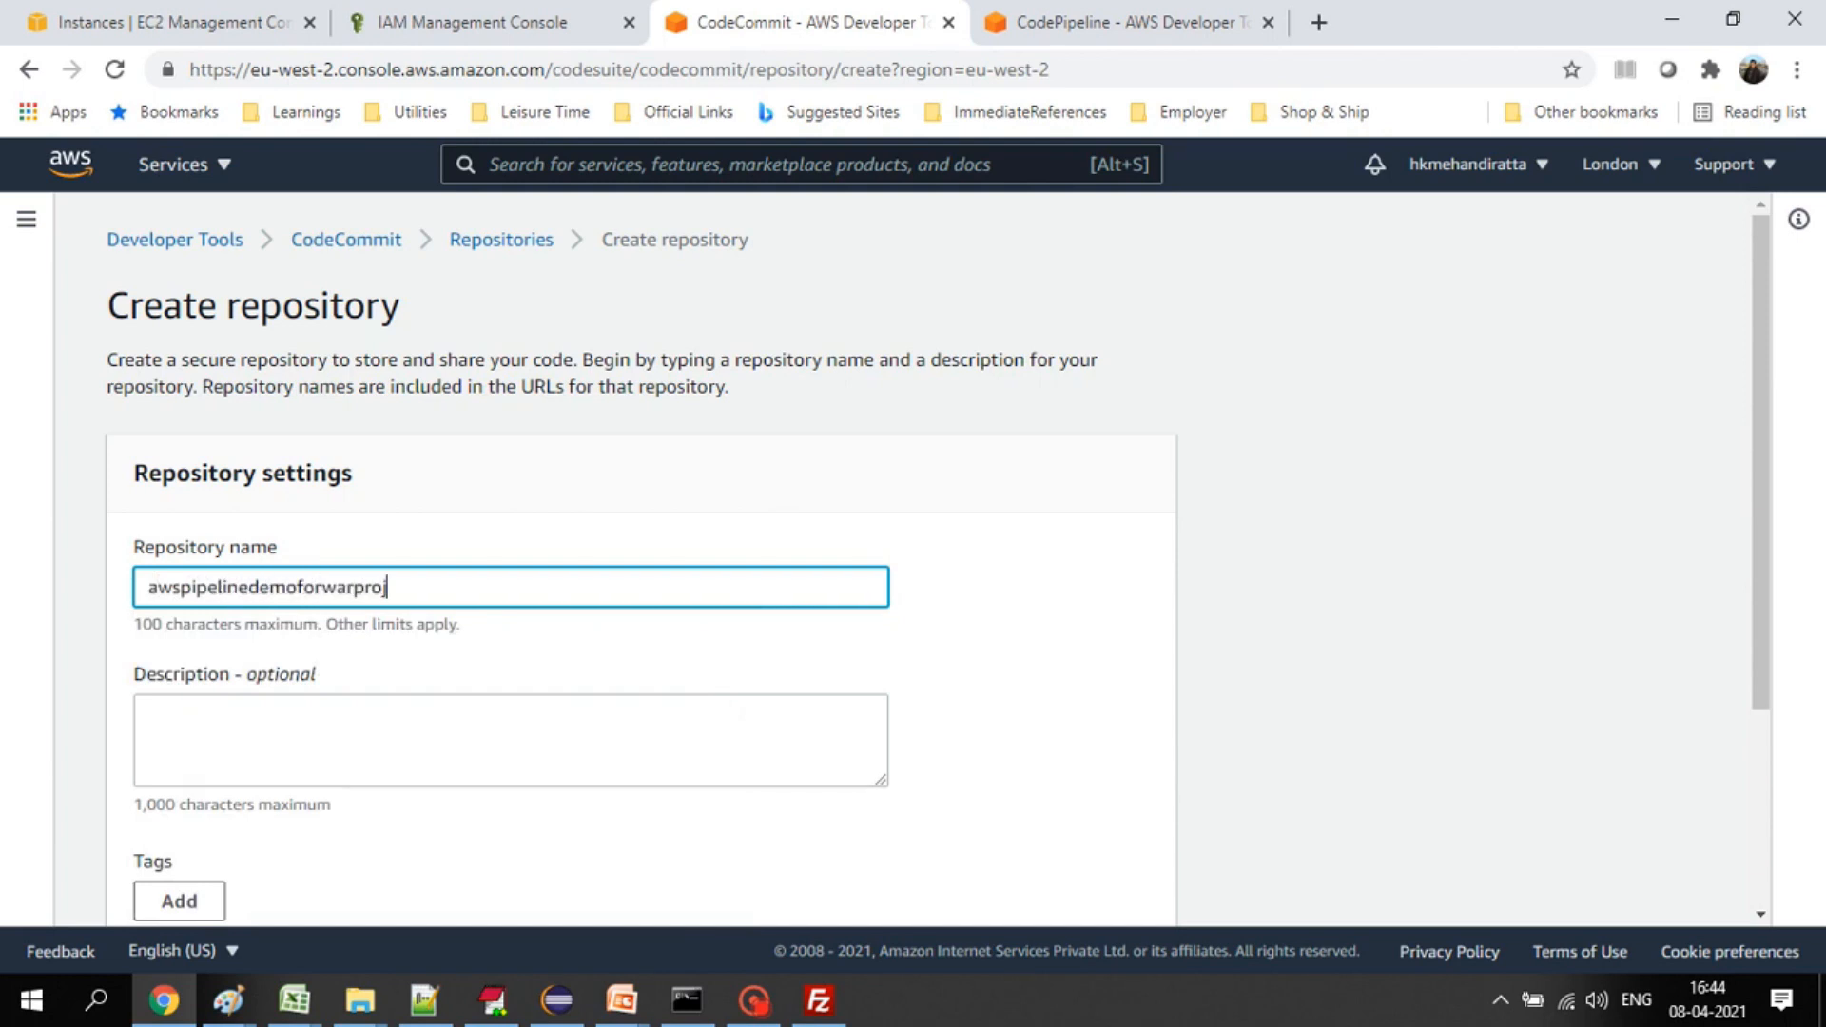
{"action": "key", "text": "ctrl+a"}
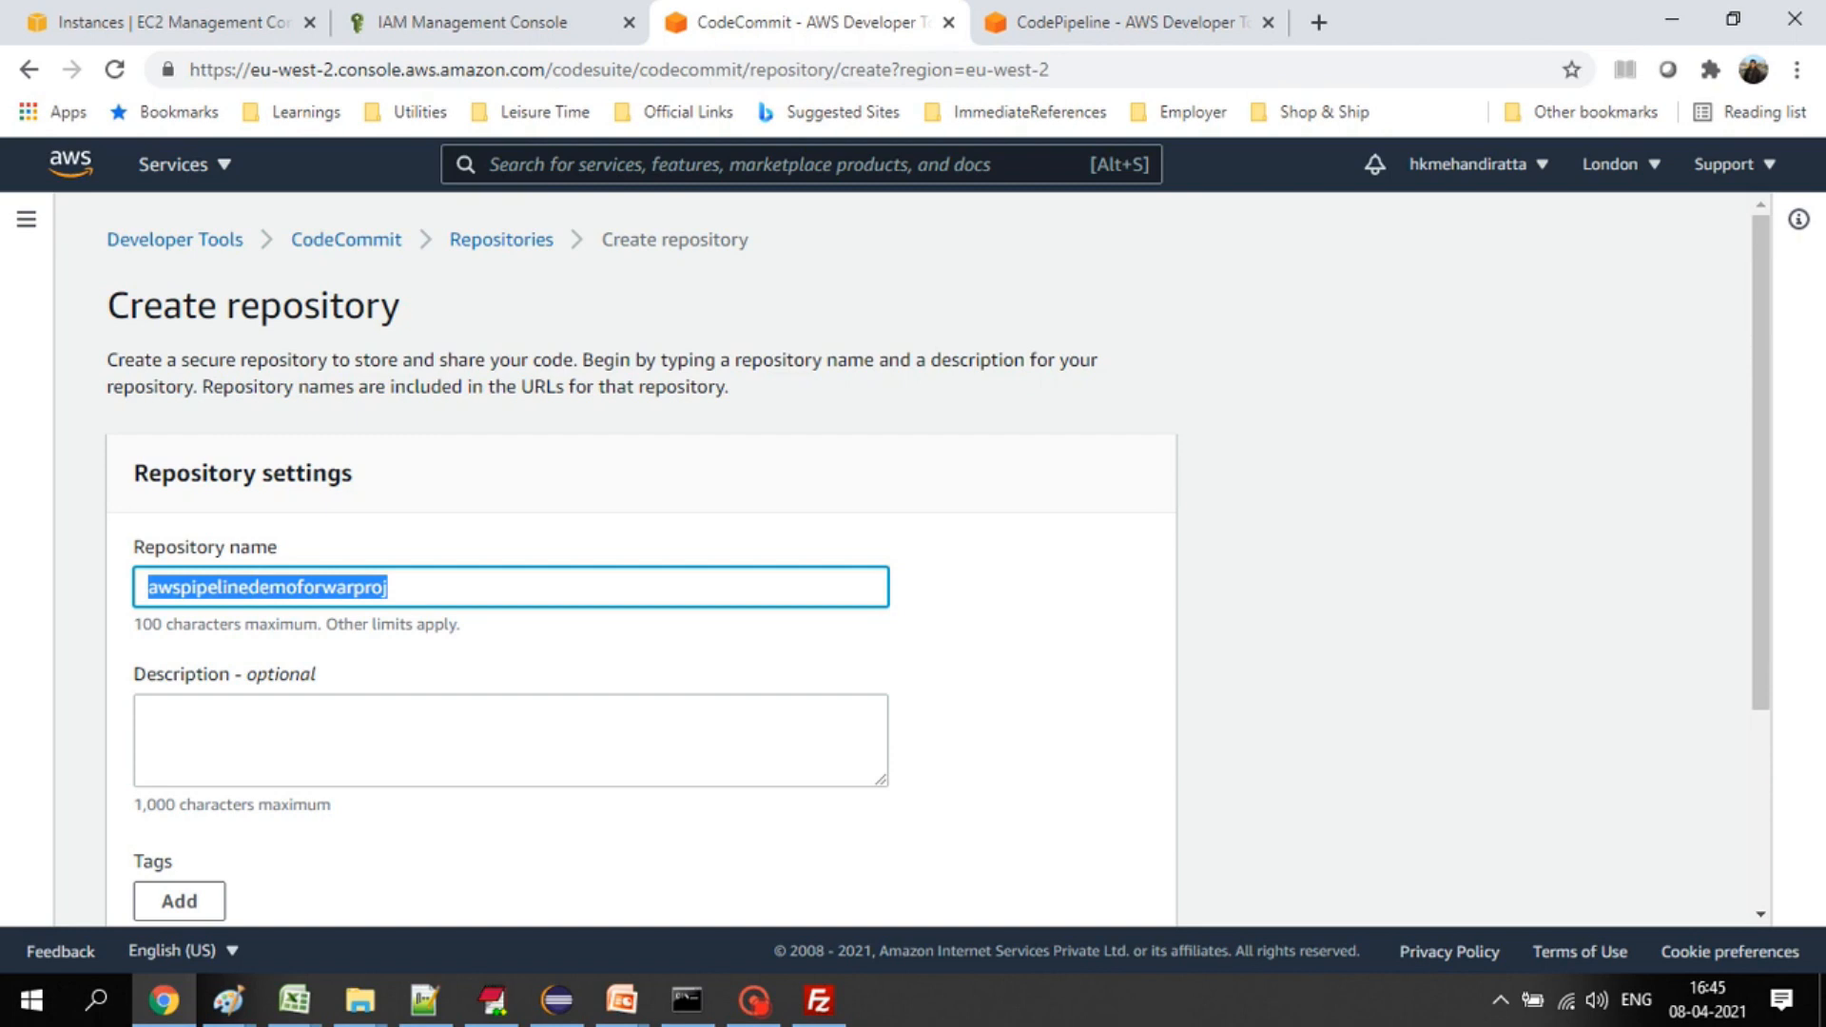
{"action": "scroll", "coordinate": [939, 561], "scroll_direction": "down", "scroll_amount": 3}
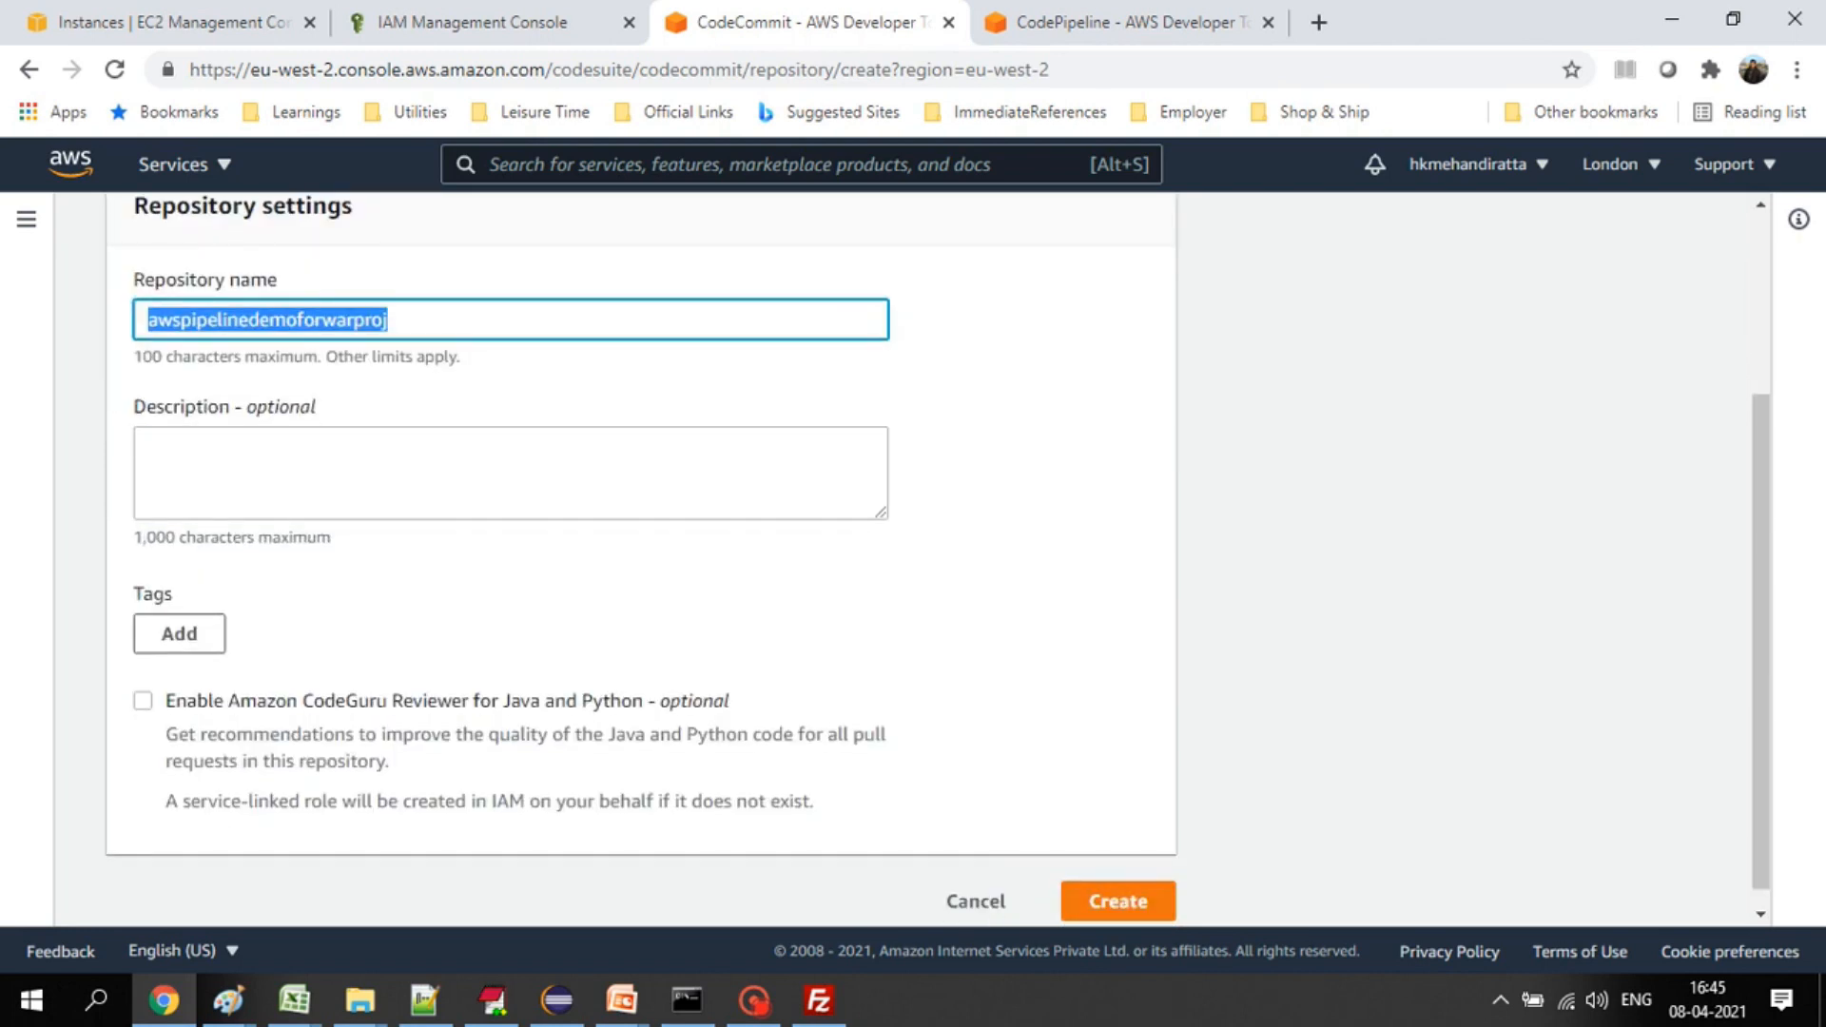
- Change the repository name to aws-pipeline-demo-for-war-app and create the repository without a description or tags
{"action": "left_click", "coordinate": [390, 320]}
{"action": "key", "text": "BackSpace"}
{"action": "key", "text": "BackSpace"}
{"action": "type", "text": "app"}
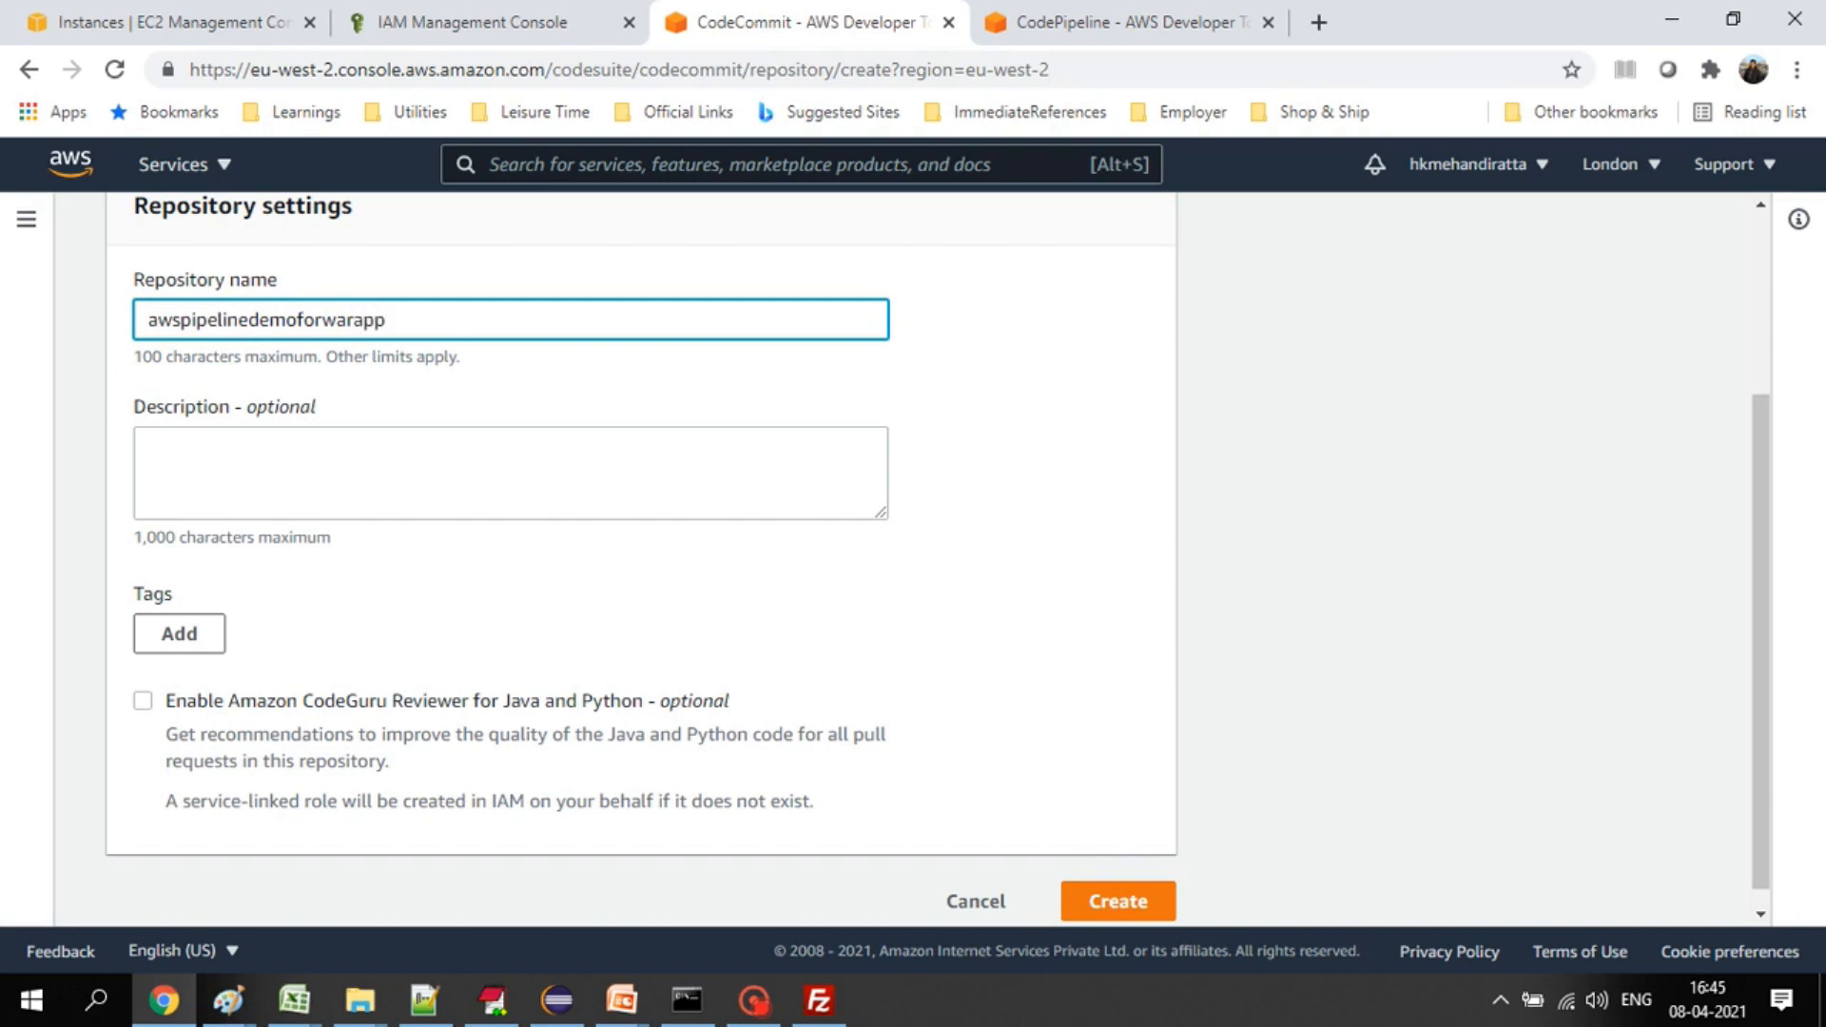
{"action": "type", "text": "-"}
{"action": "type", "text": "-"}
{"action": "type", "text": "-"}
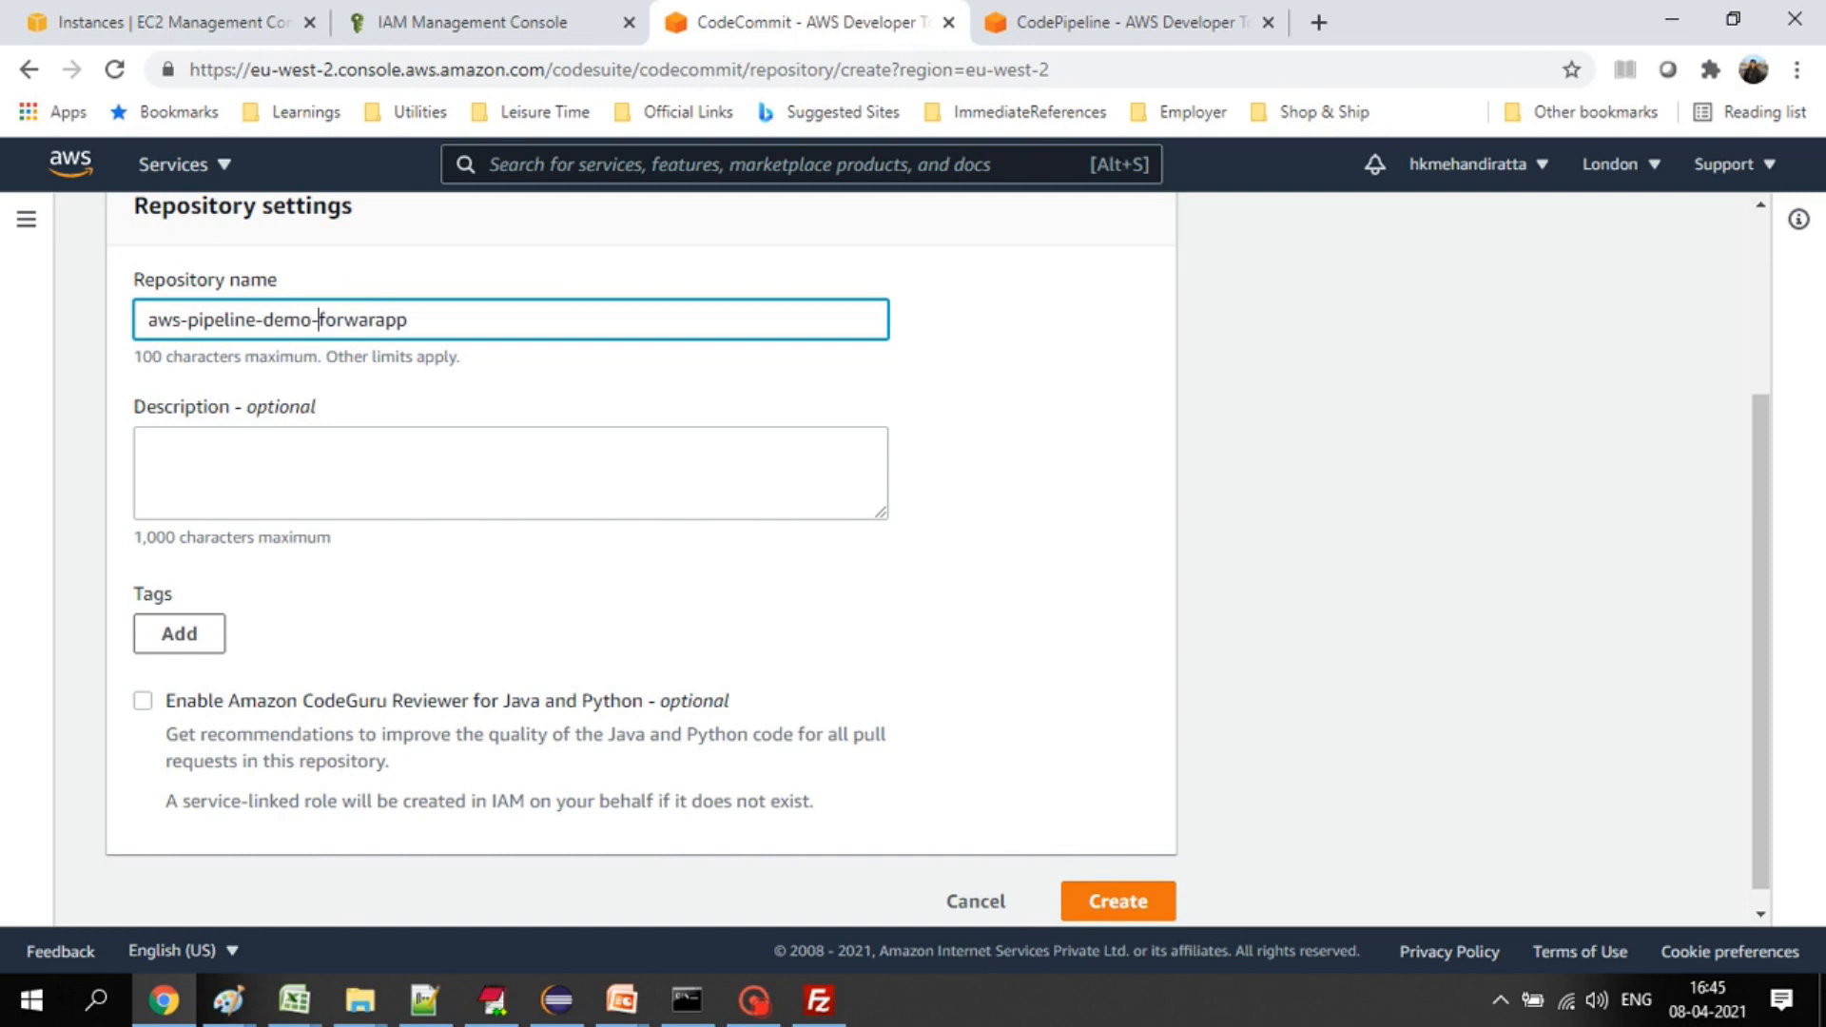
{"action": "type", "text": "-"}
{"action": "type", "text": "-"}
{"action": "key", "text": "ctrl+a"}
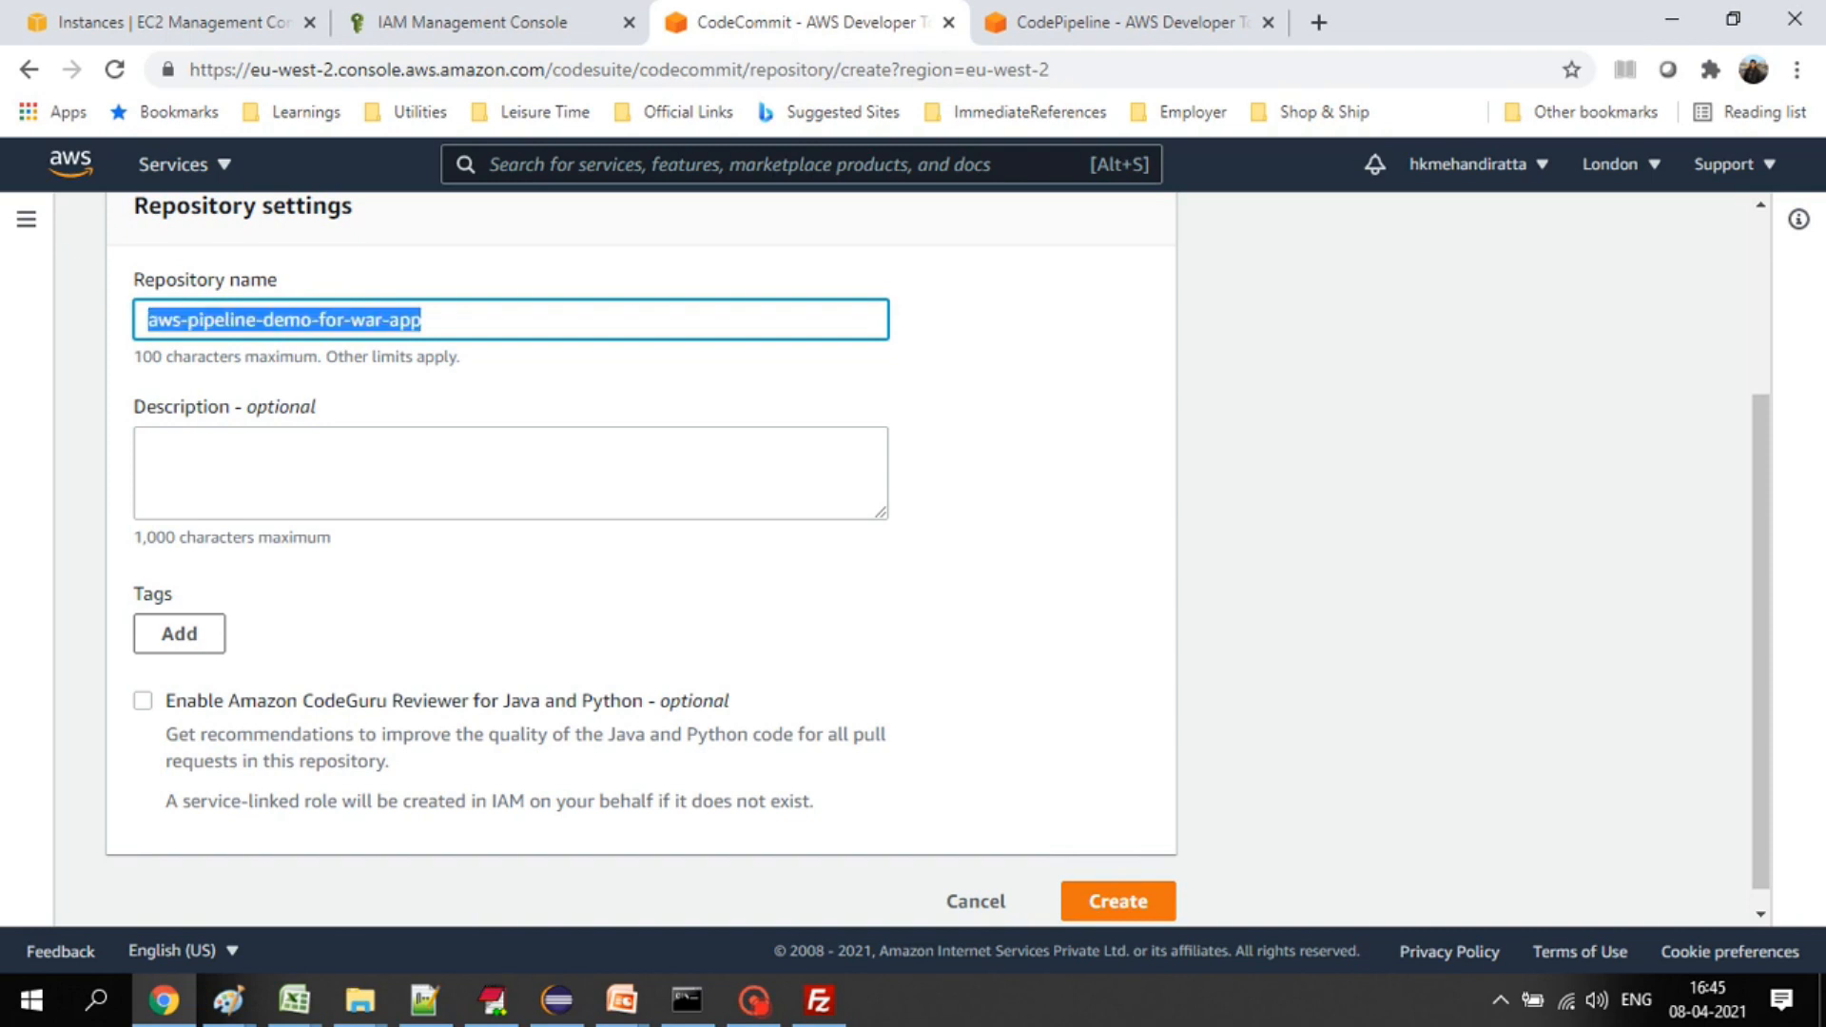
{"action": "left_click", "coordinate": [1118, 902]}
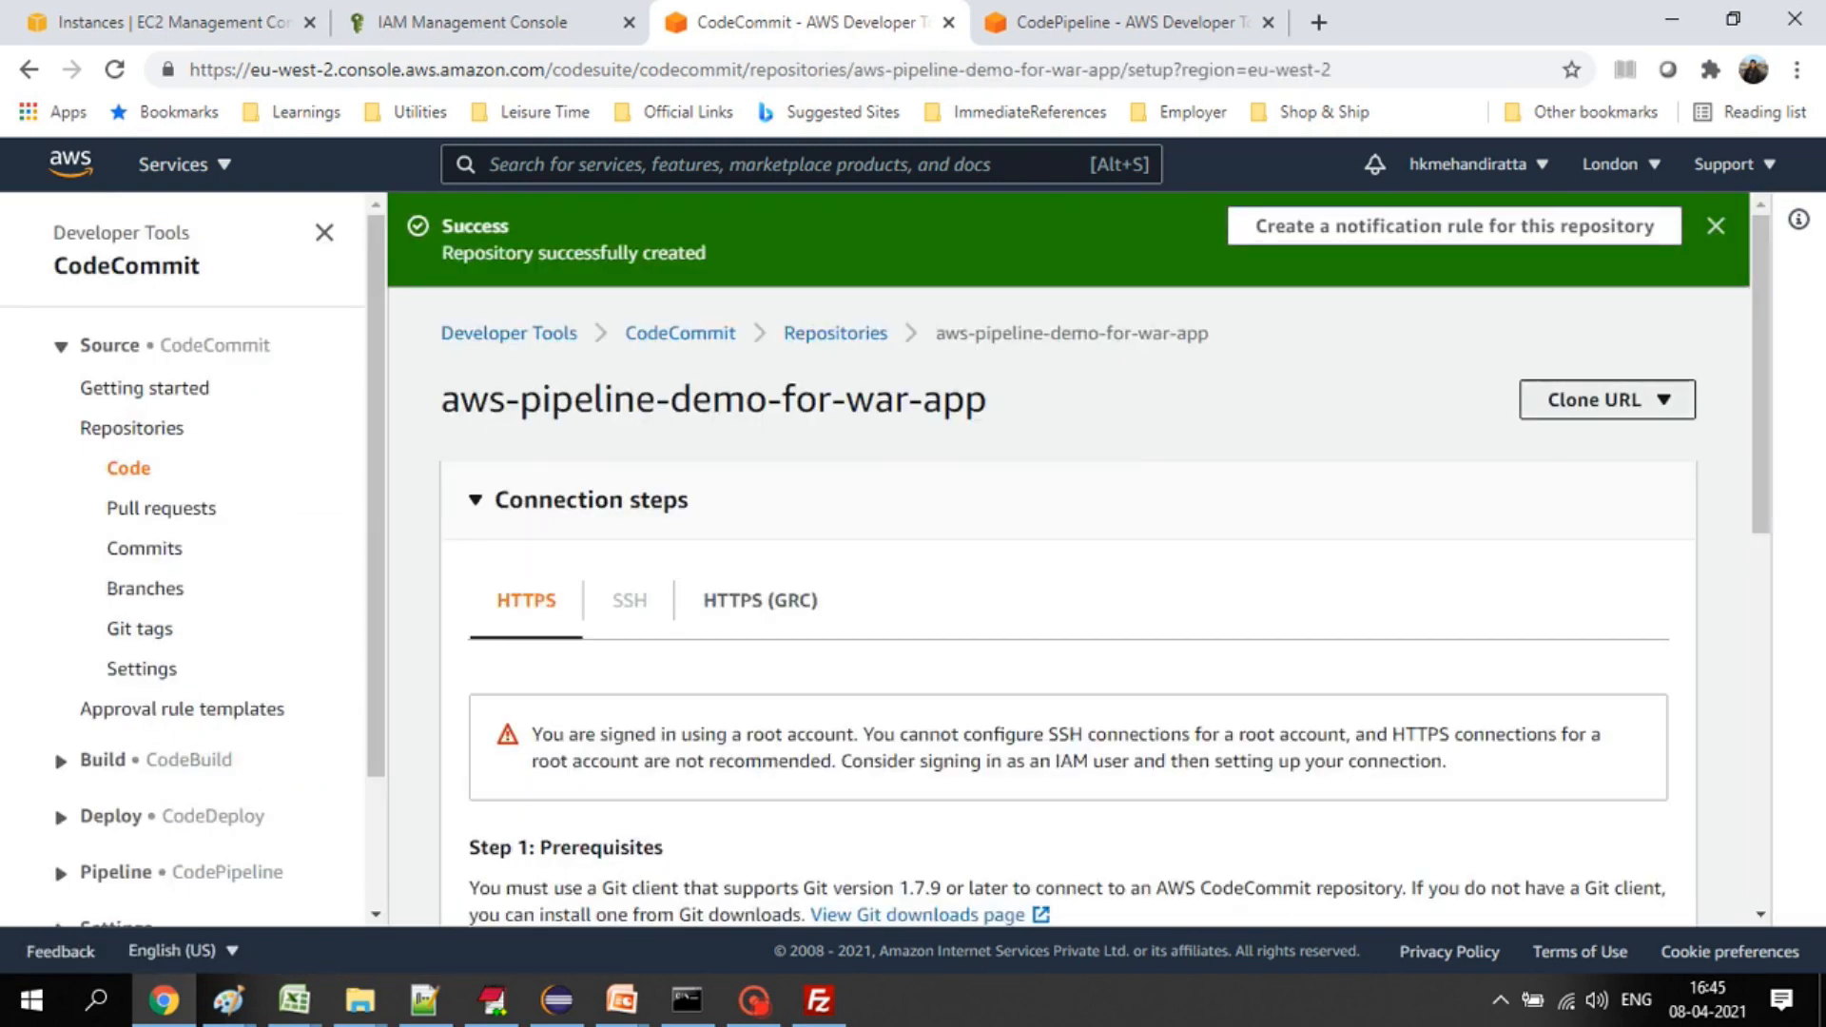
- Copy the new repository's HTTPS clone URL and switch to the Eclipse IDE workspace
{"action": "left_click", "coordinate": [1608, 400]}
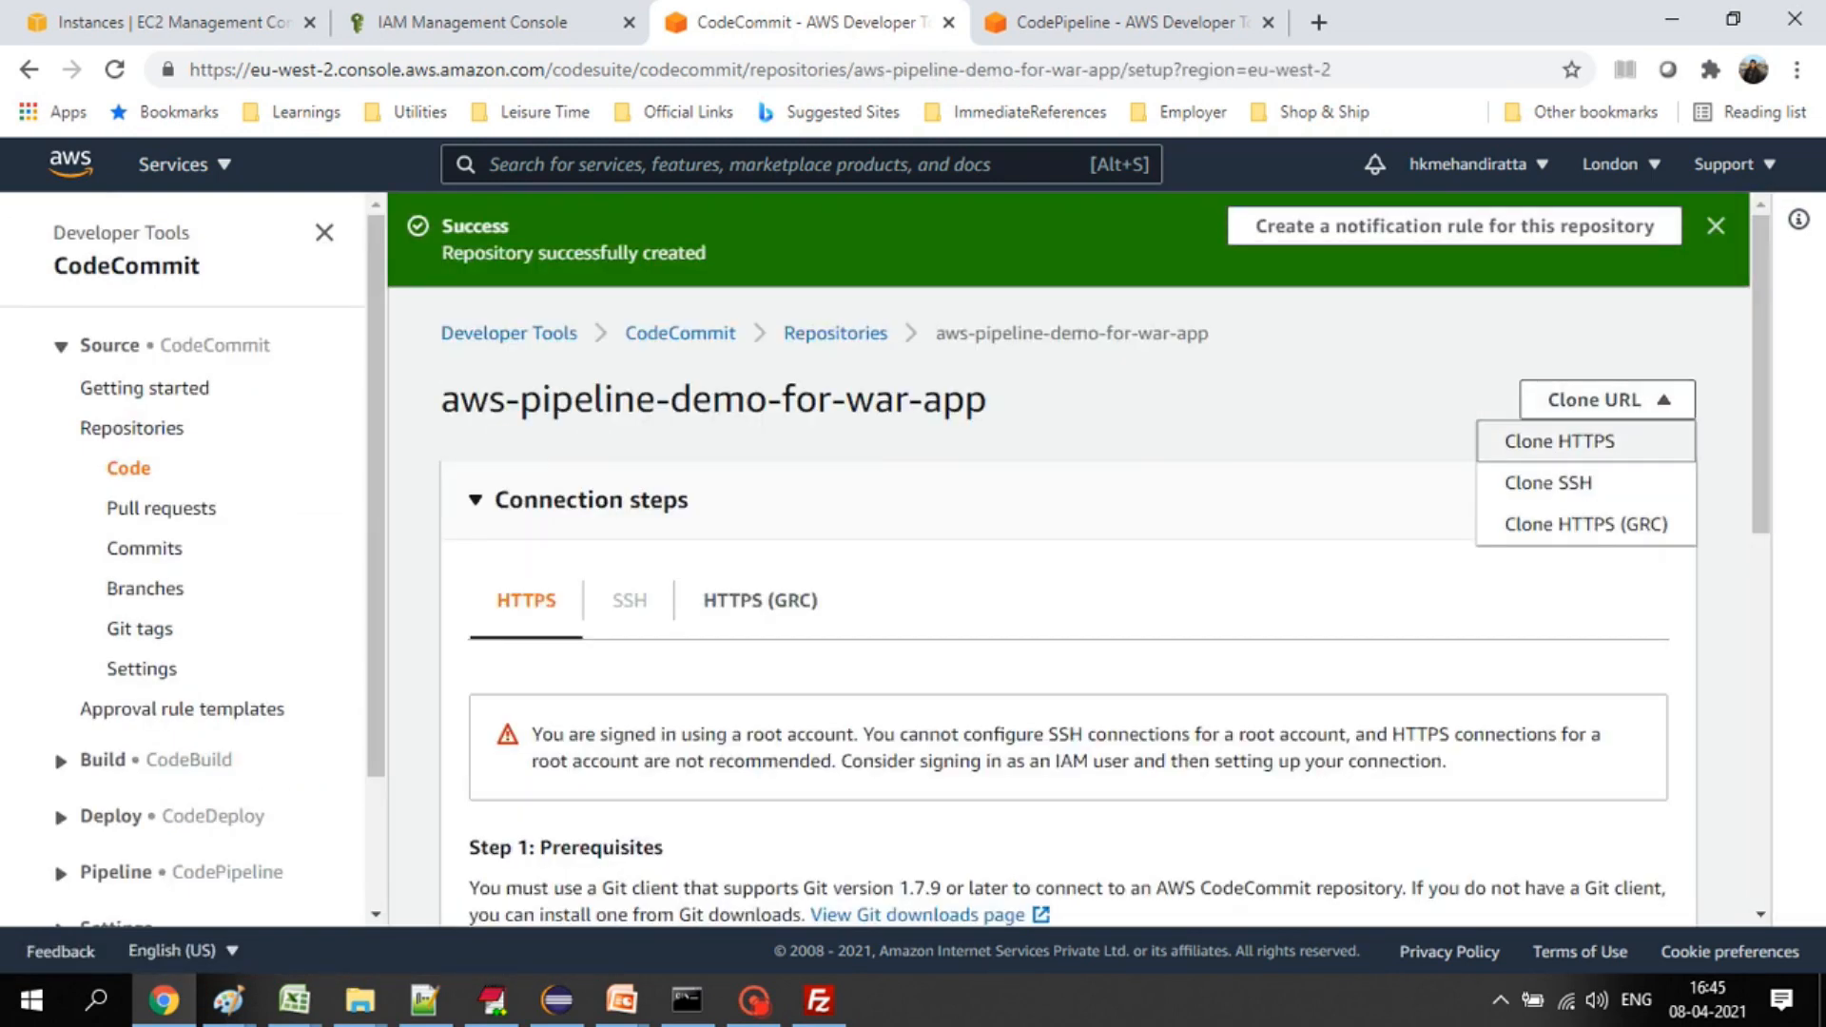
{"action": "left_click", "coordinate": [1560, 440]}
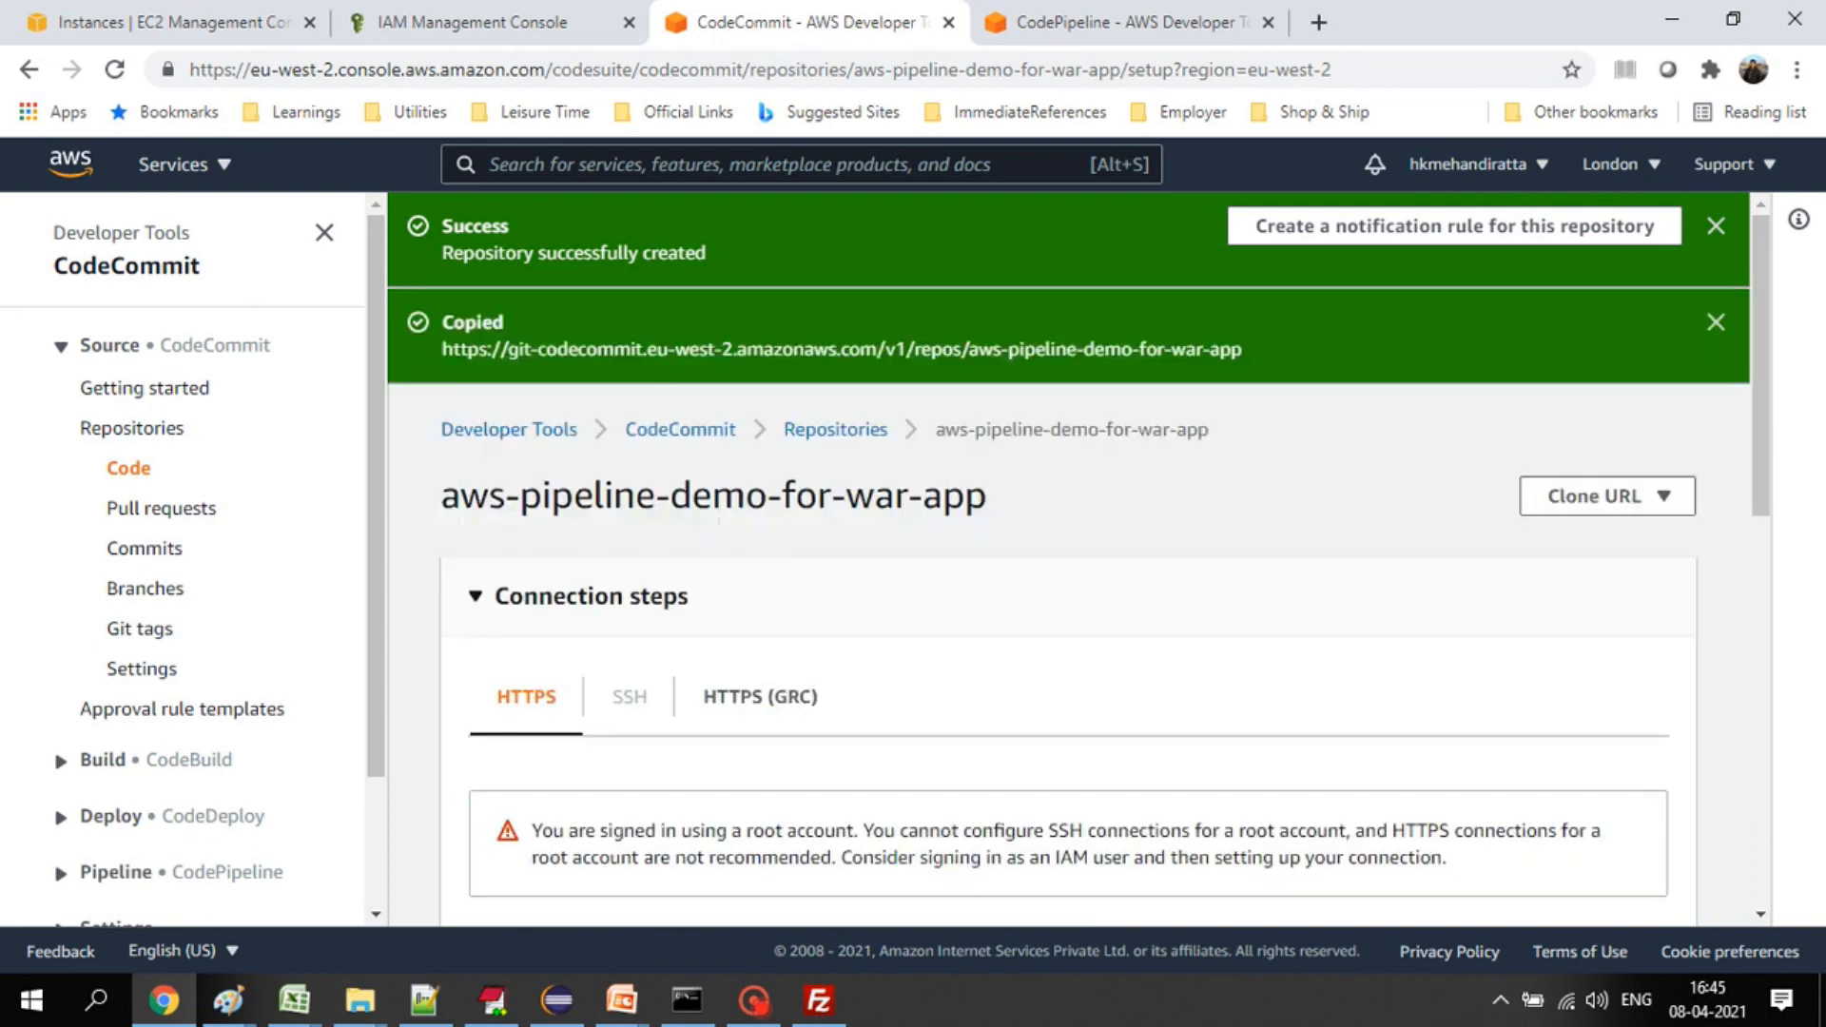
{"action": "left_click", "coordinate": [557, 999]}
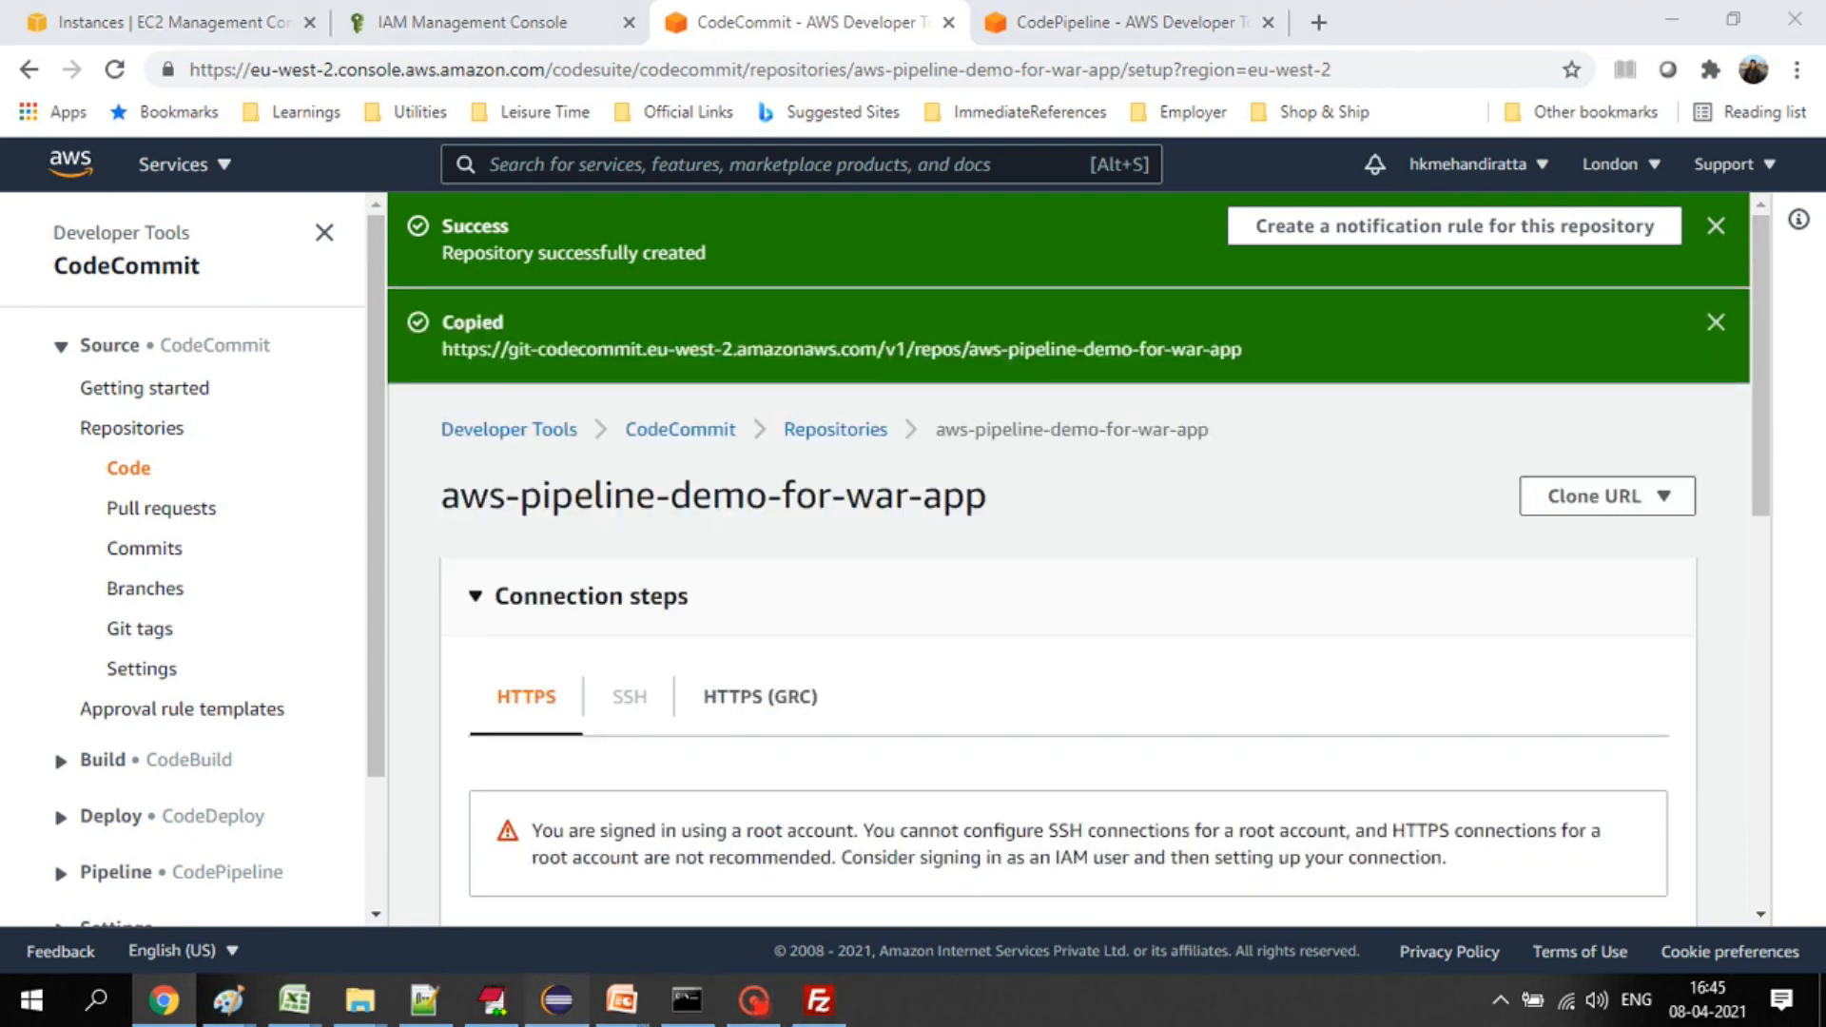
{"action": "left_click", "coordinate": [960, 845]}
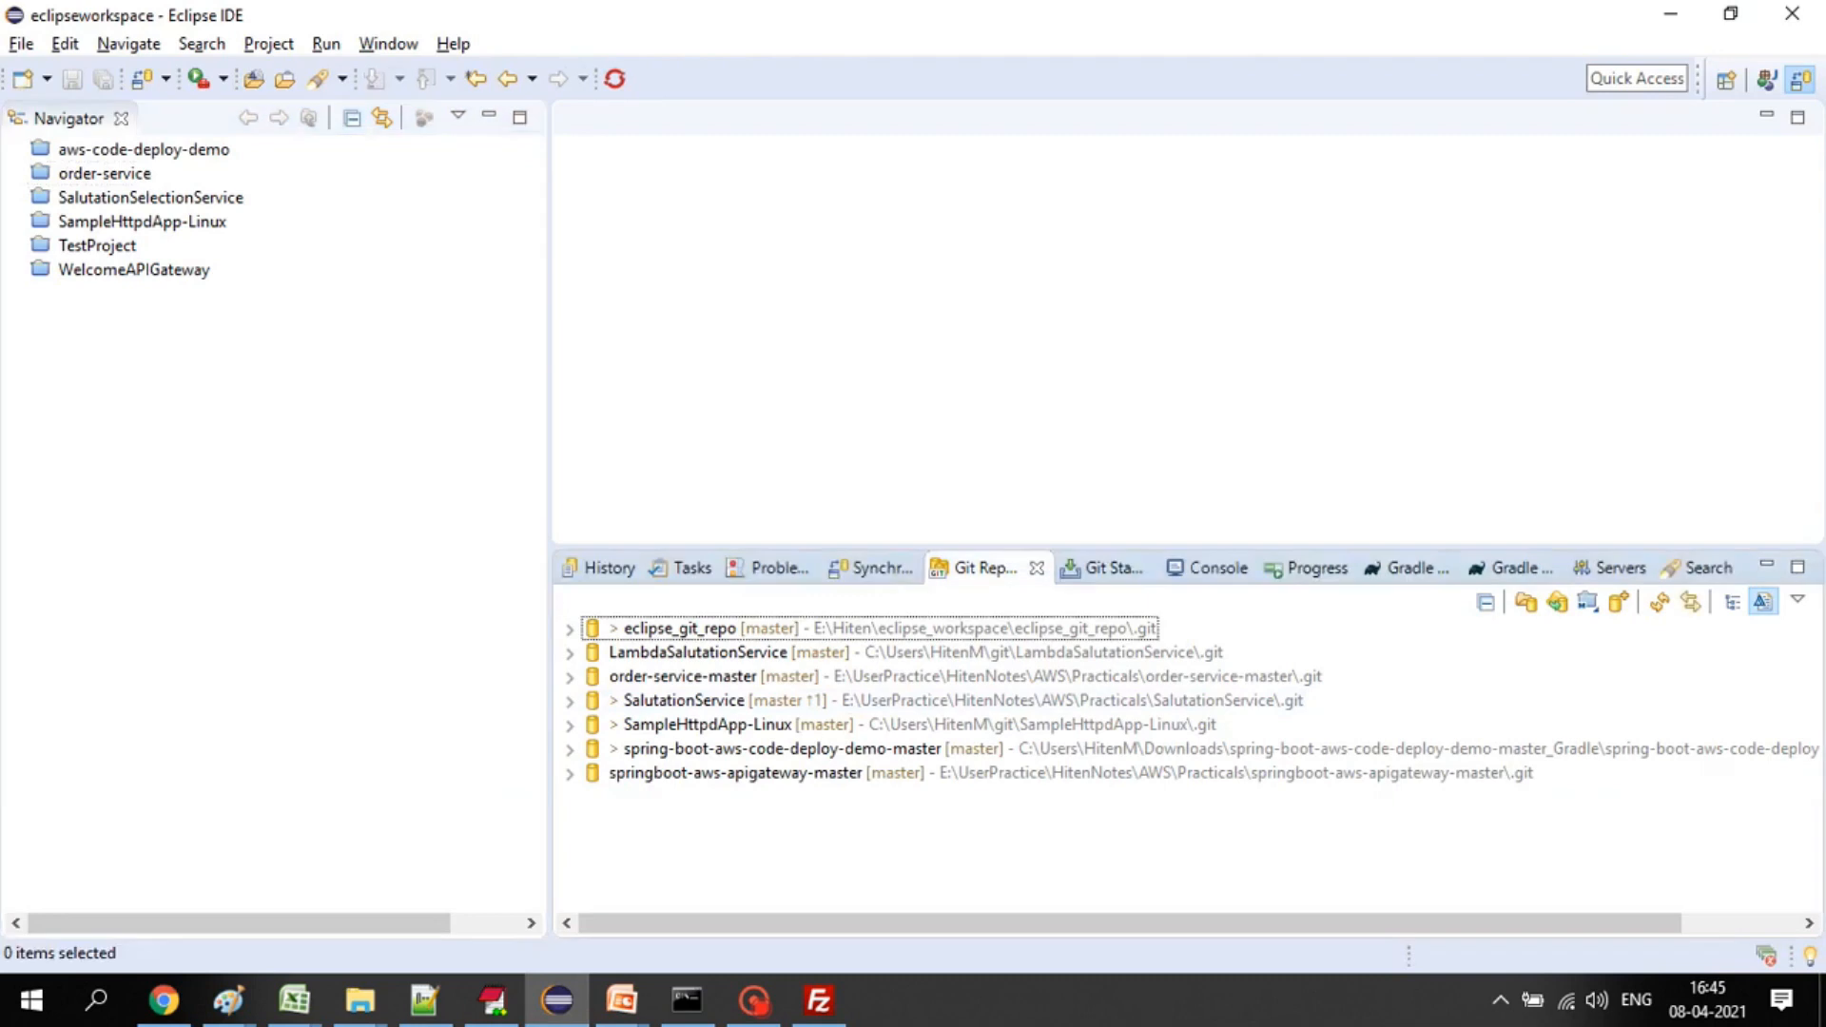
{"action": "left_click", "coordinate": [104, 173]}
{"action": "right_click", "coordinate": [148, 368]}
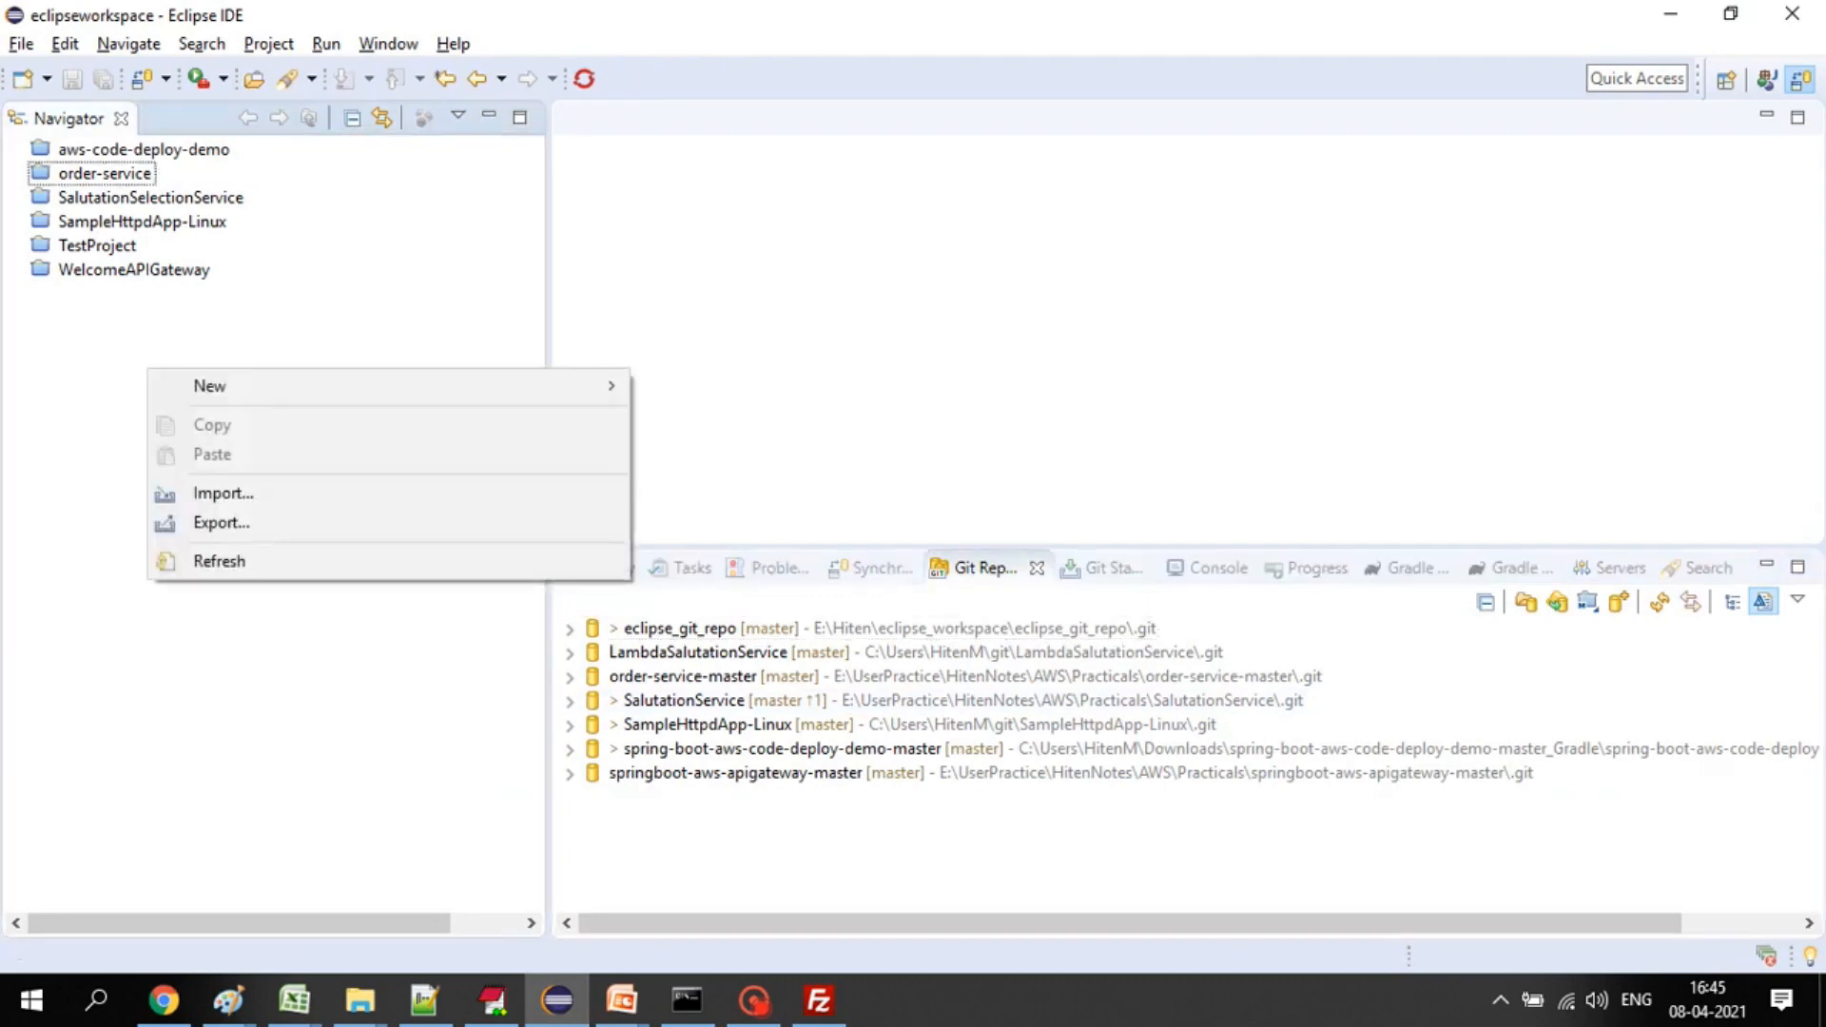
{"action": "left_click", "coordinate": [223, 493]}
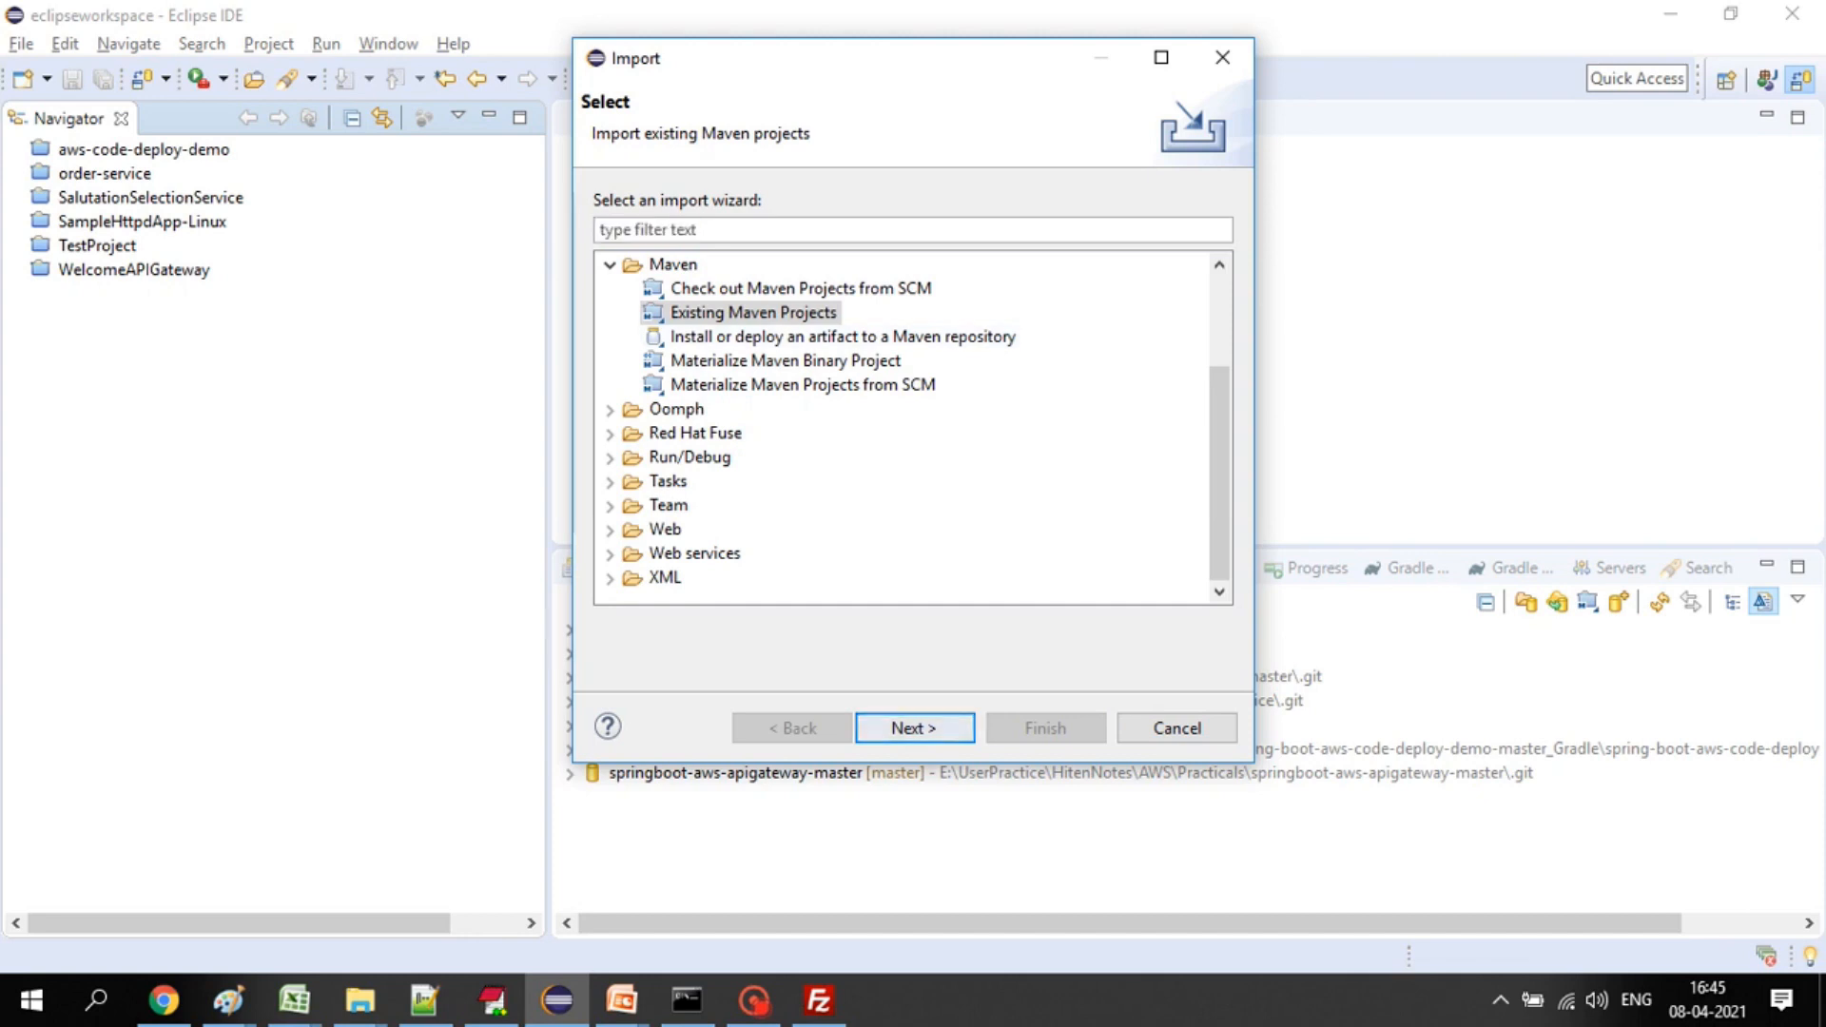
{"action": "left_click", "coordinate": [914, 728]}
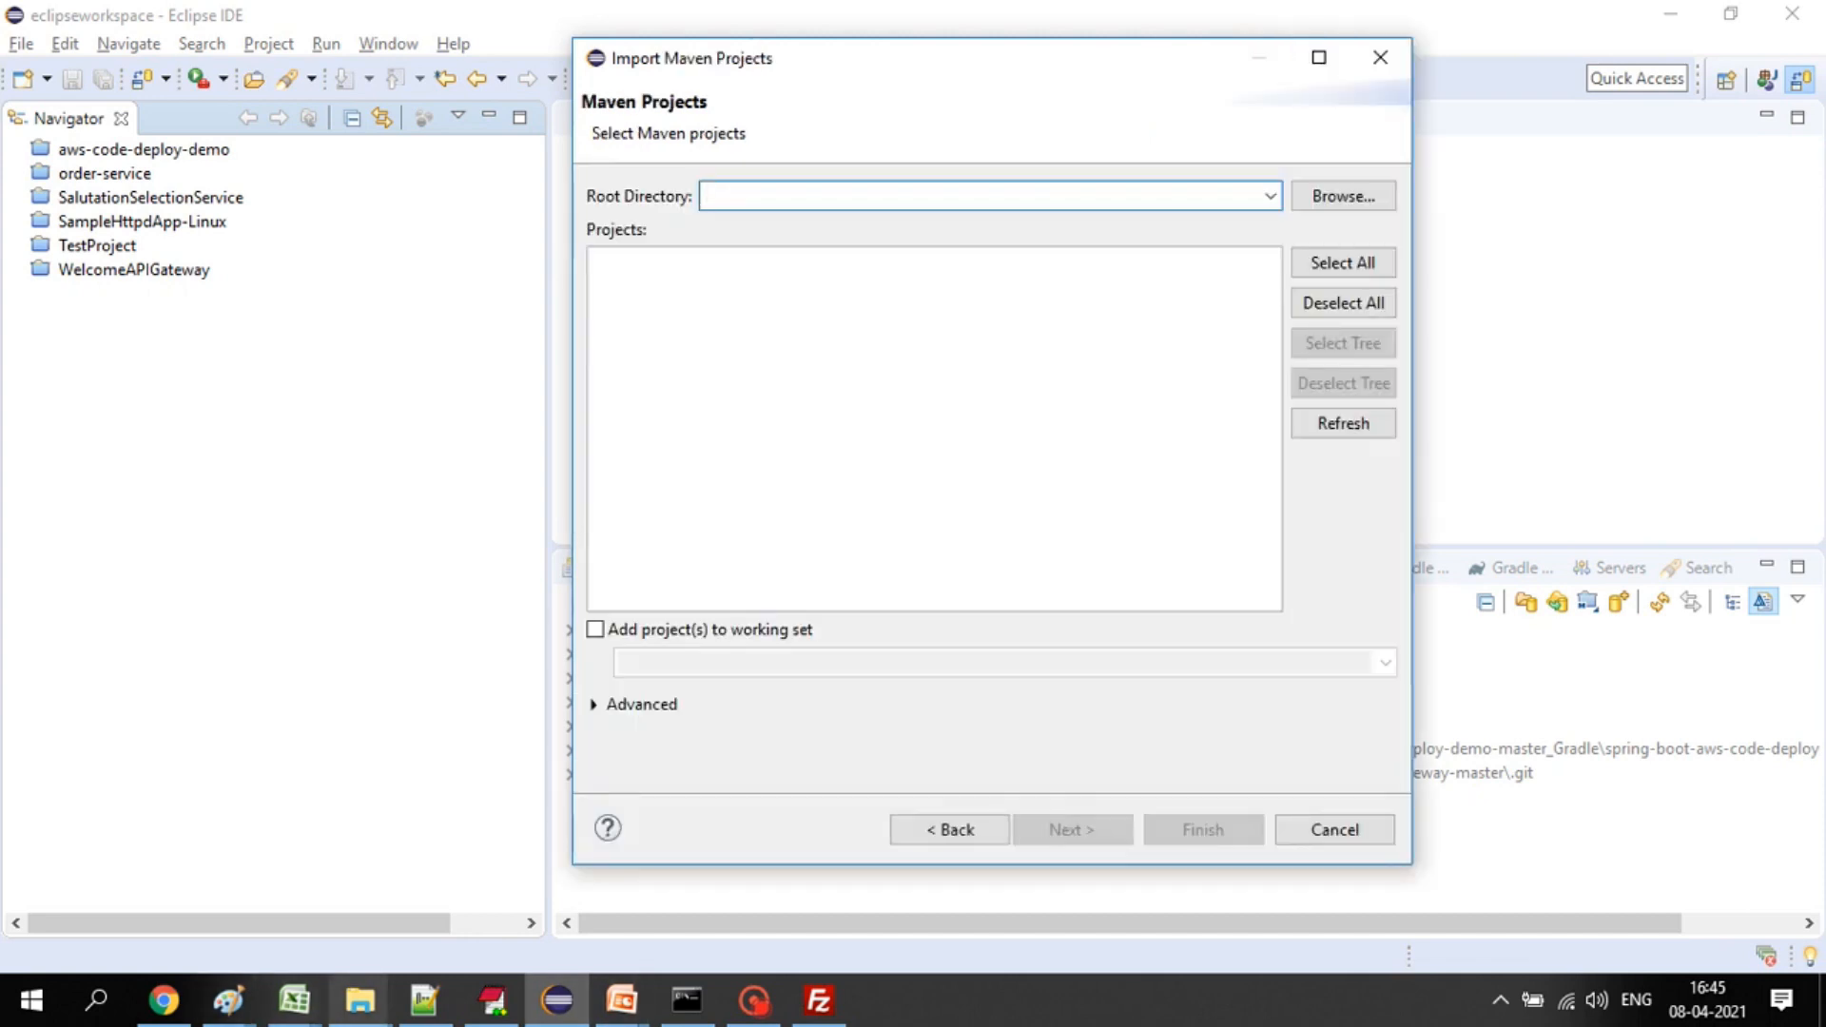
{"action": "left_click", "coordinate": [360, 1001]}
{"action": "left_click", "coordinate": [143, 892]}
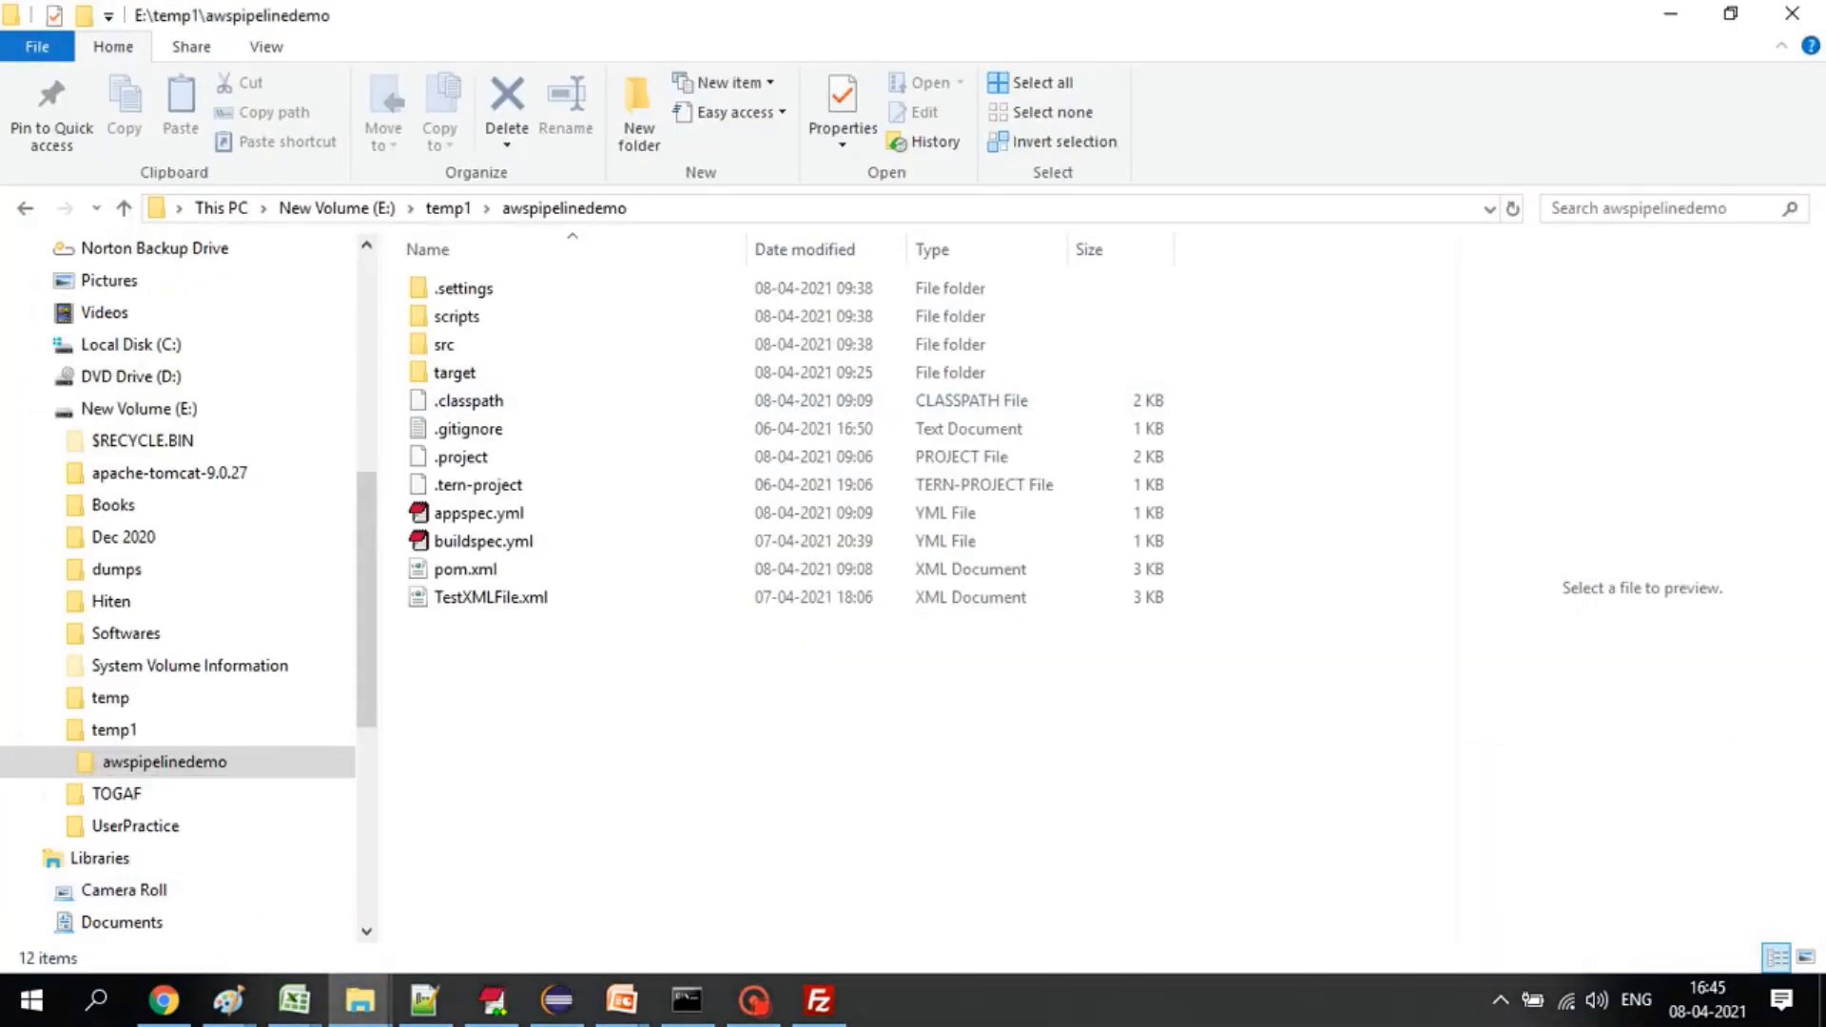
{"action": "left_click", "coordinate": [780, 208]}
{"action": "key", "text": "alt+Tab"}
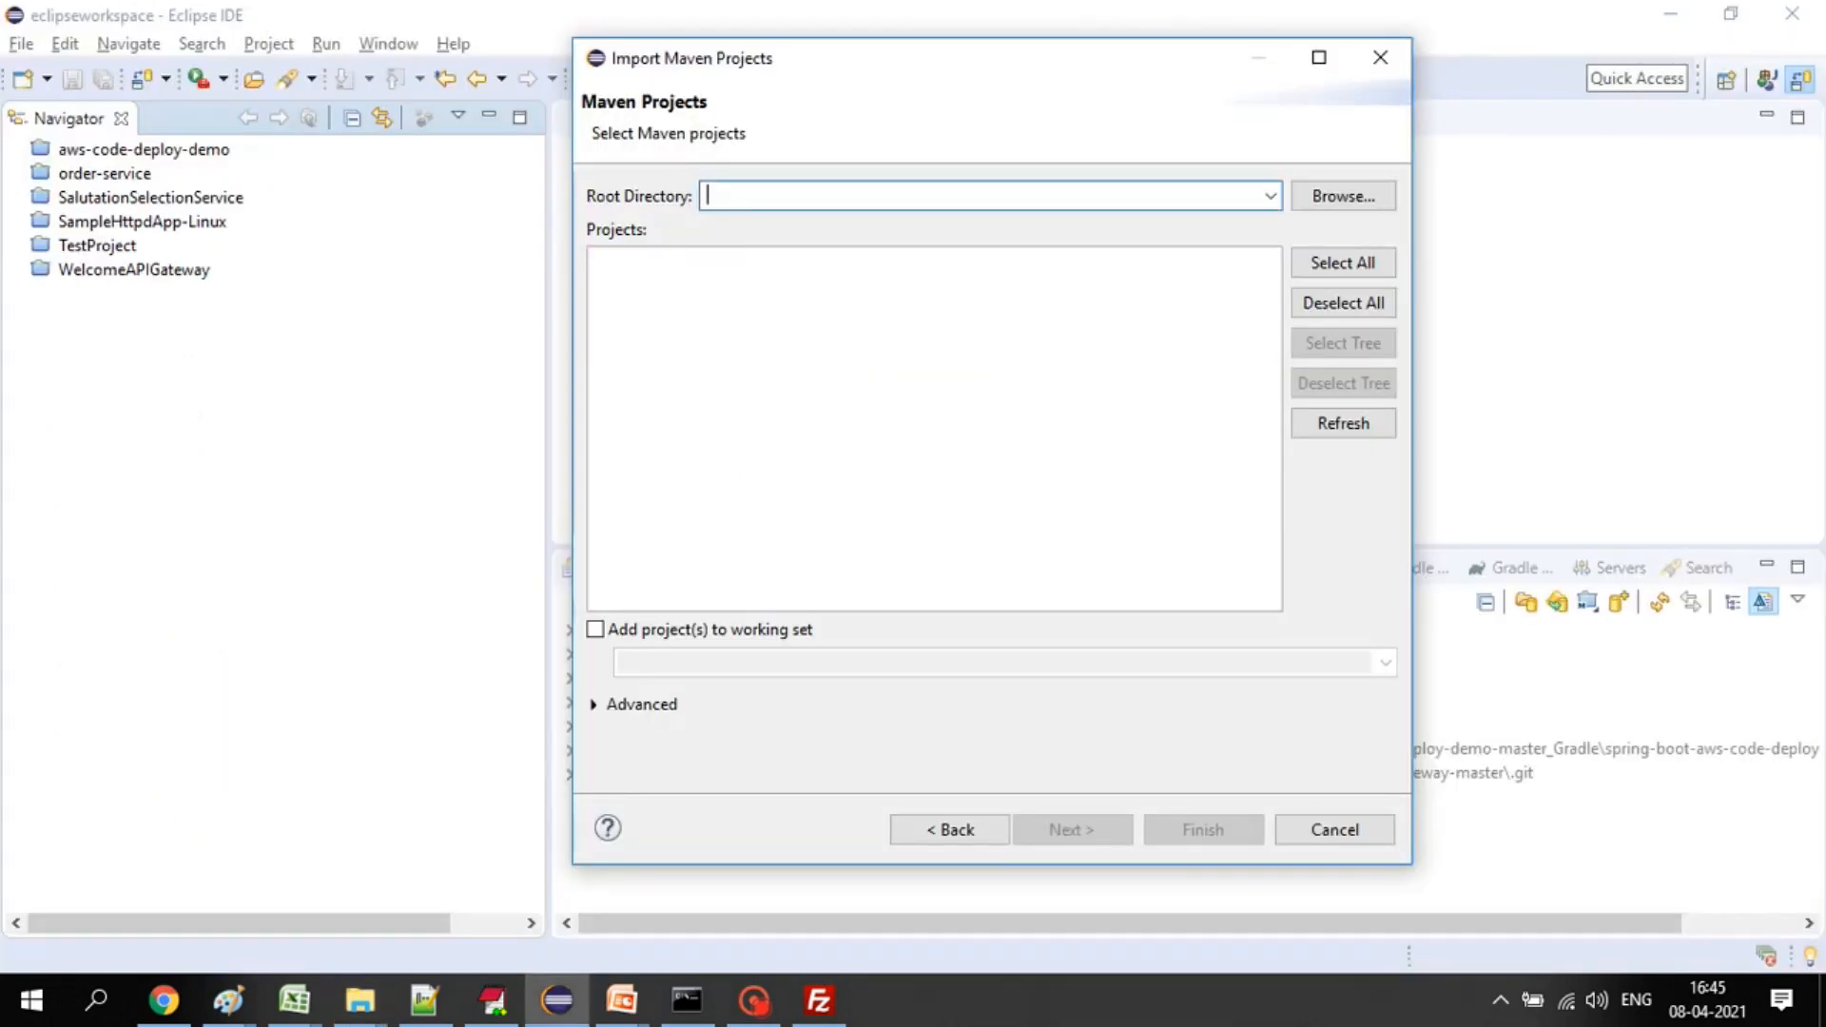
{"action": "key", "text": "Escape"}
- Import the existing Maven project from E:\temp1\awspipelinedemo with its pom.xml and expand the imported project
{"action": "right_click", "coordinate": [205, 325]}
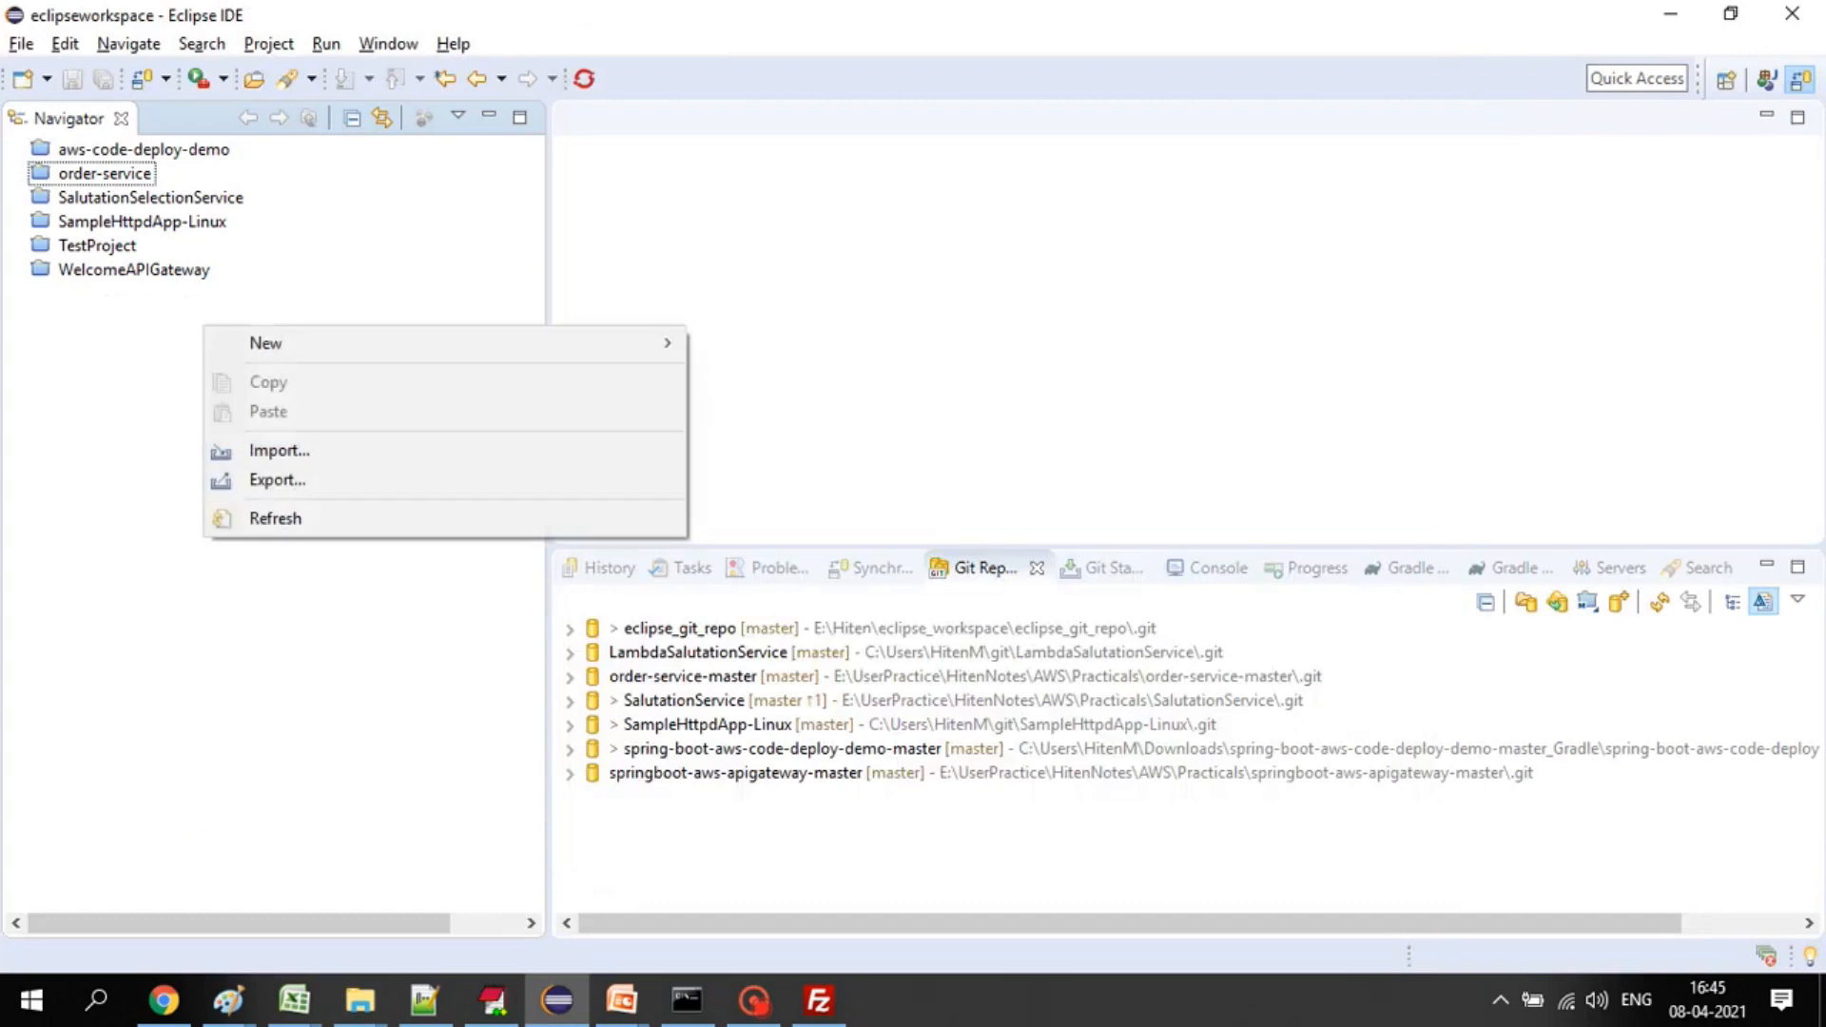
{"action": "left_click", "coordinate": [276, 451]}
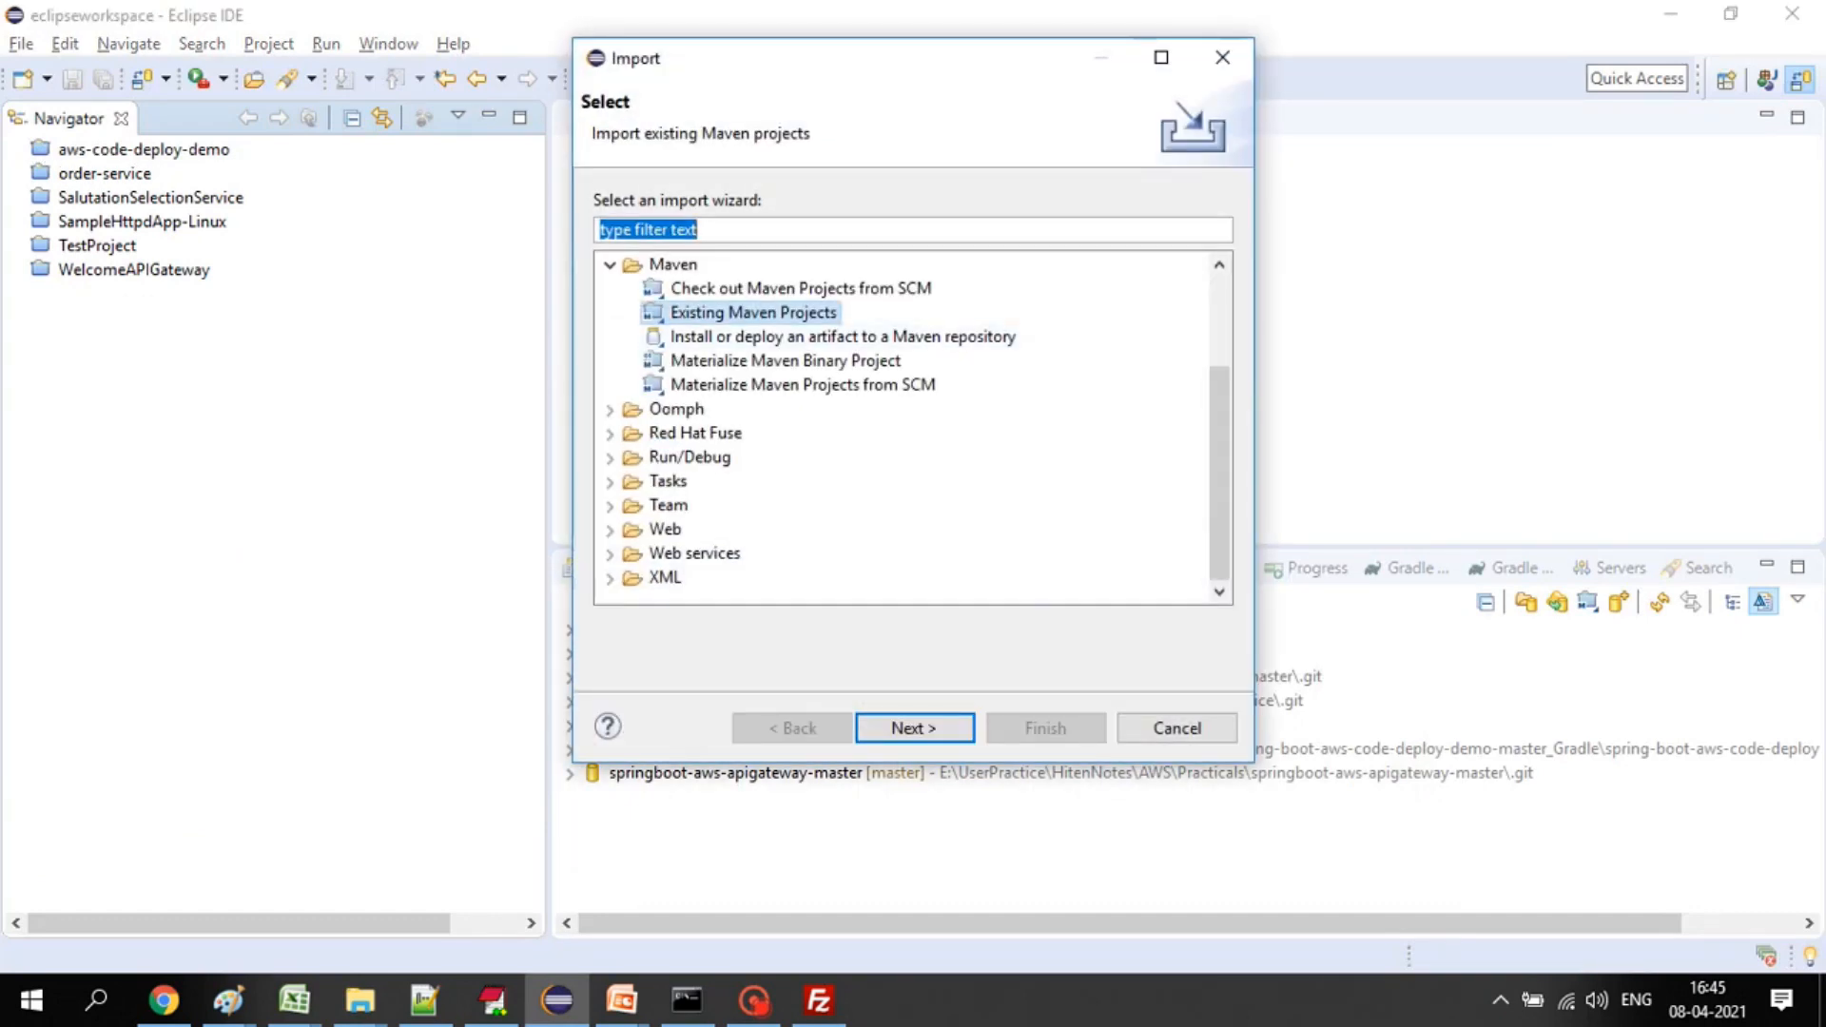
{"action": "left_click", "coordinate": [915, 729]}
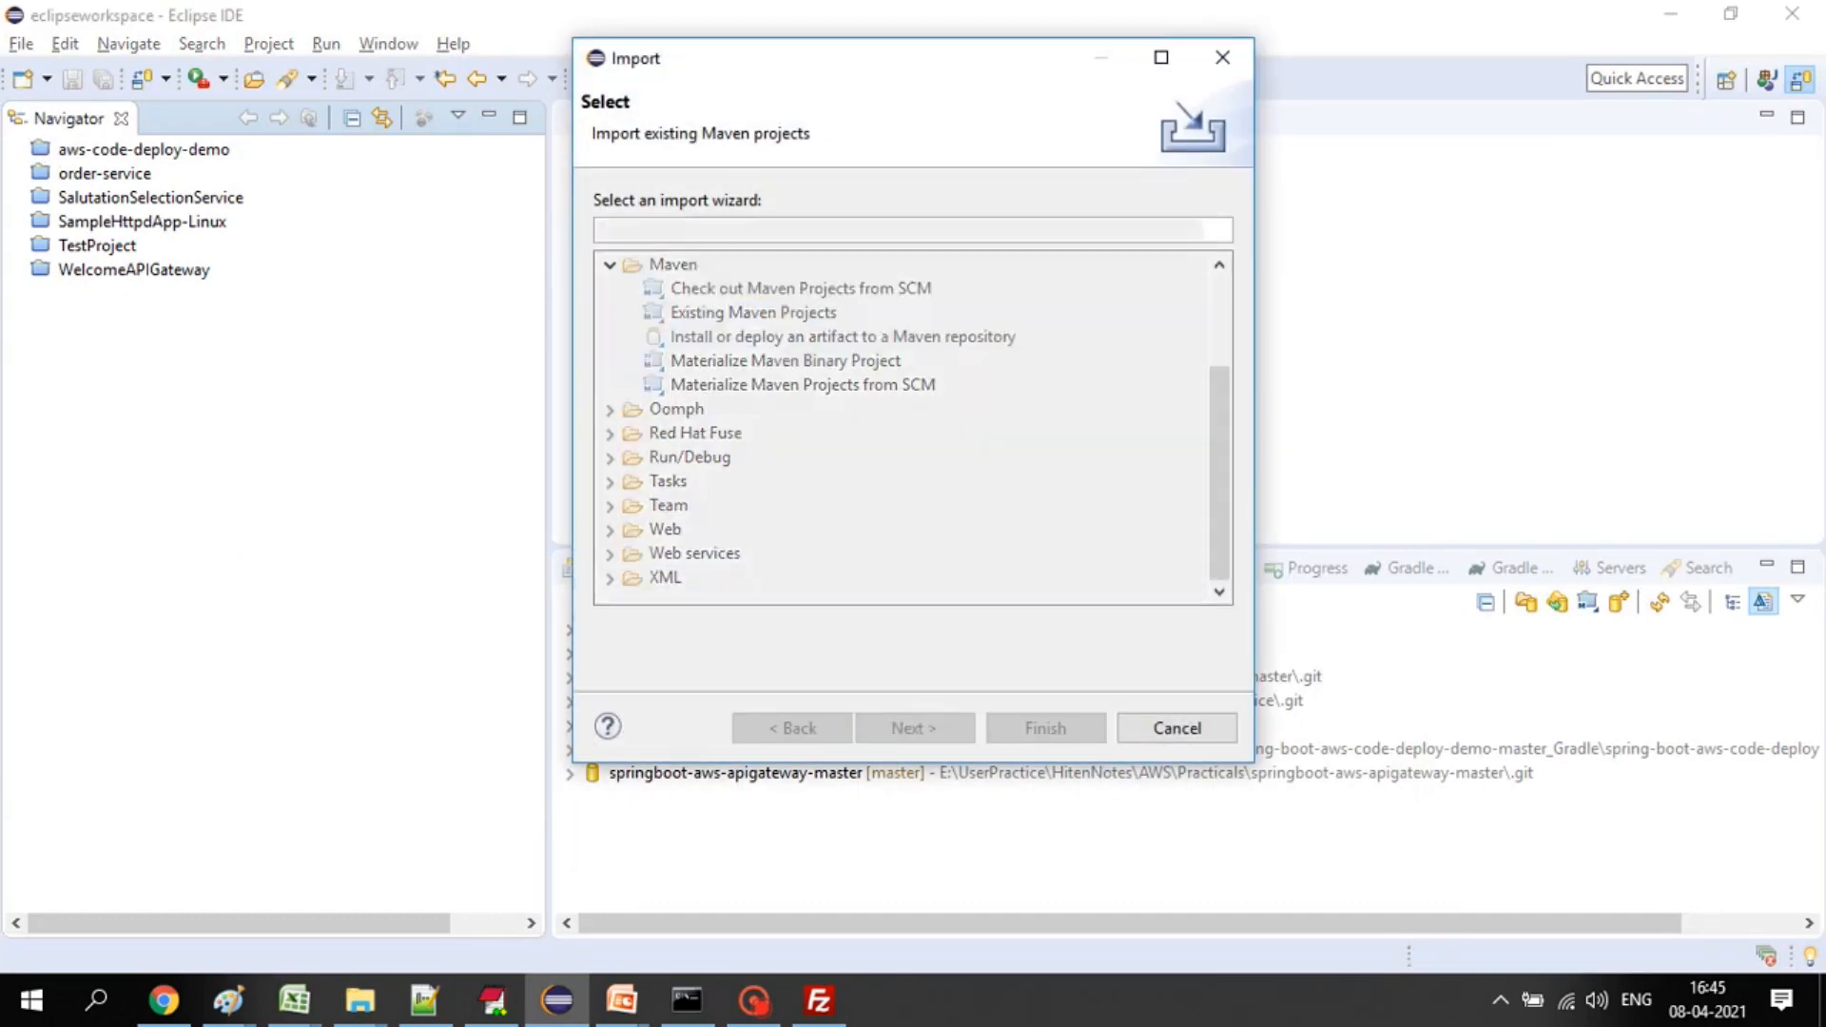
{"action": "key", "text": "ctrl+v"}
{"action": "key", "text": "Tab"}
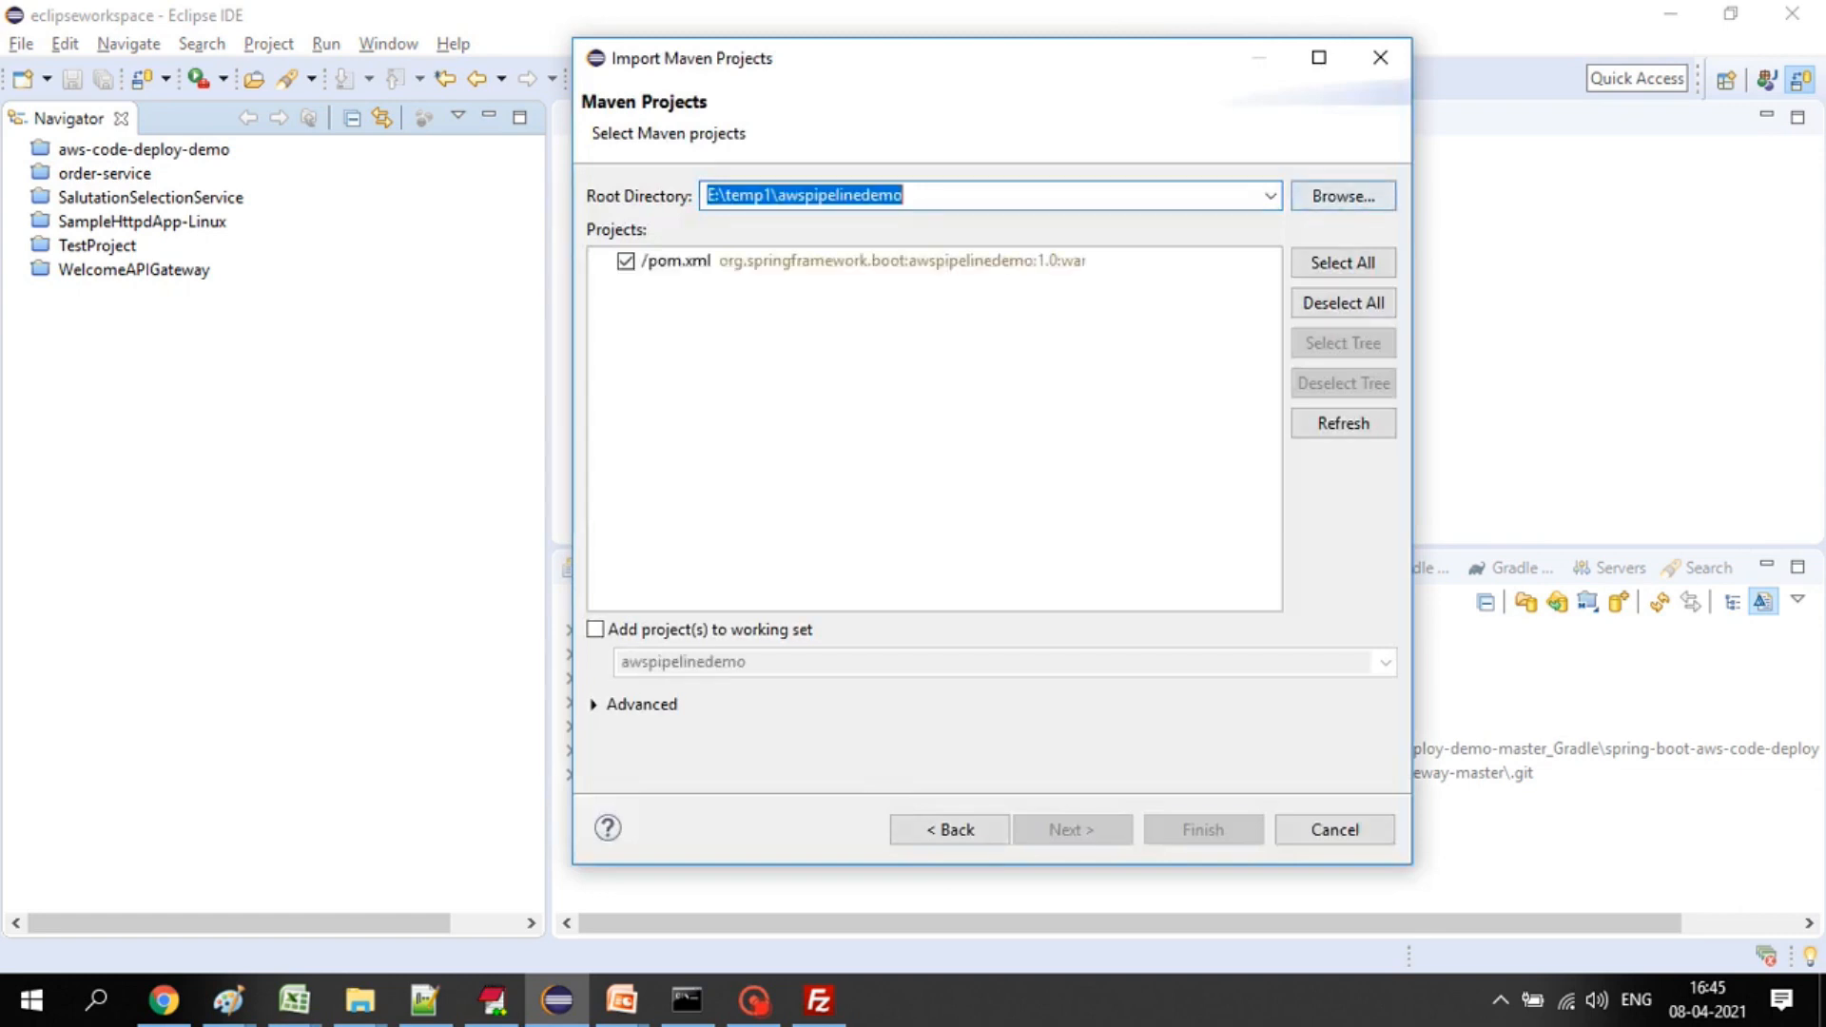
{"action": "left_click", "coordinate": [1203, 830]}
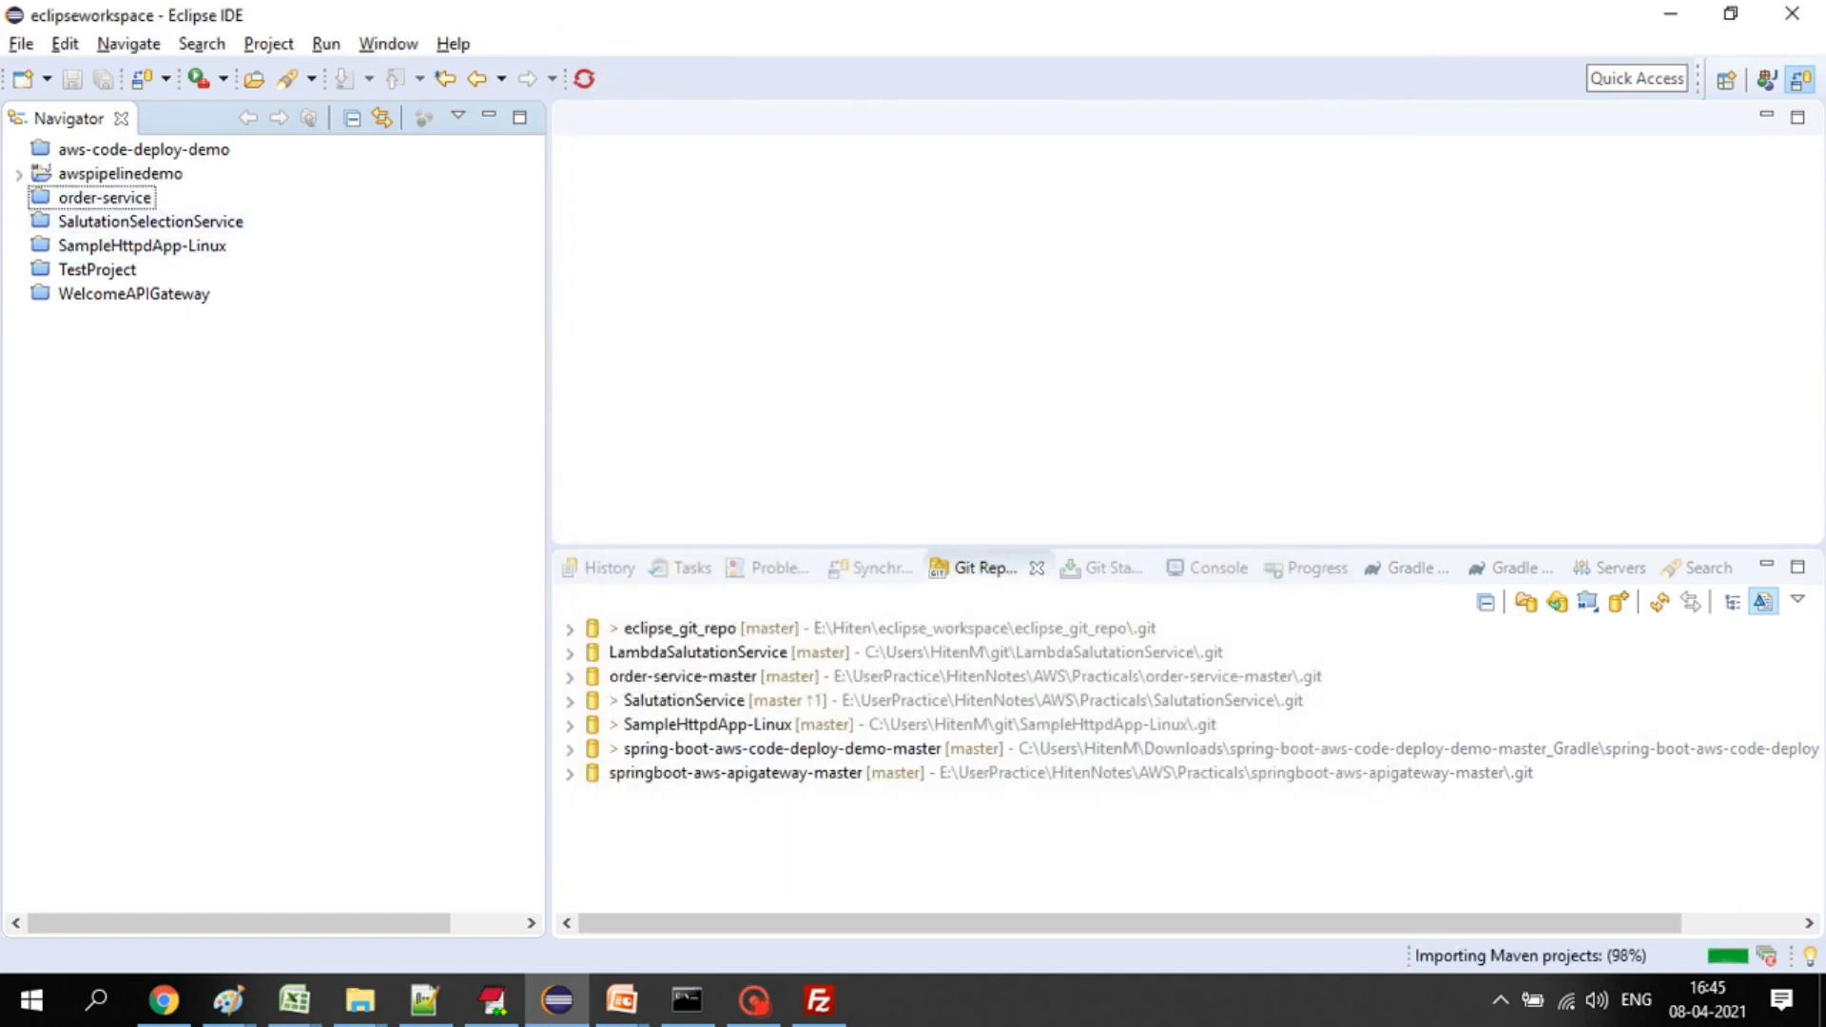
{"action": "left_click", "coordinate": [19, 175]}
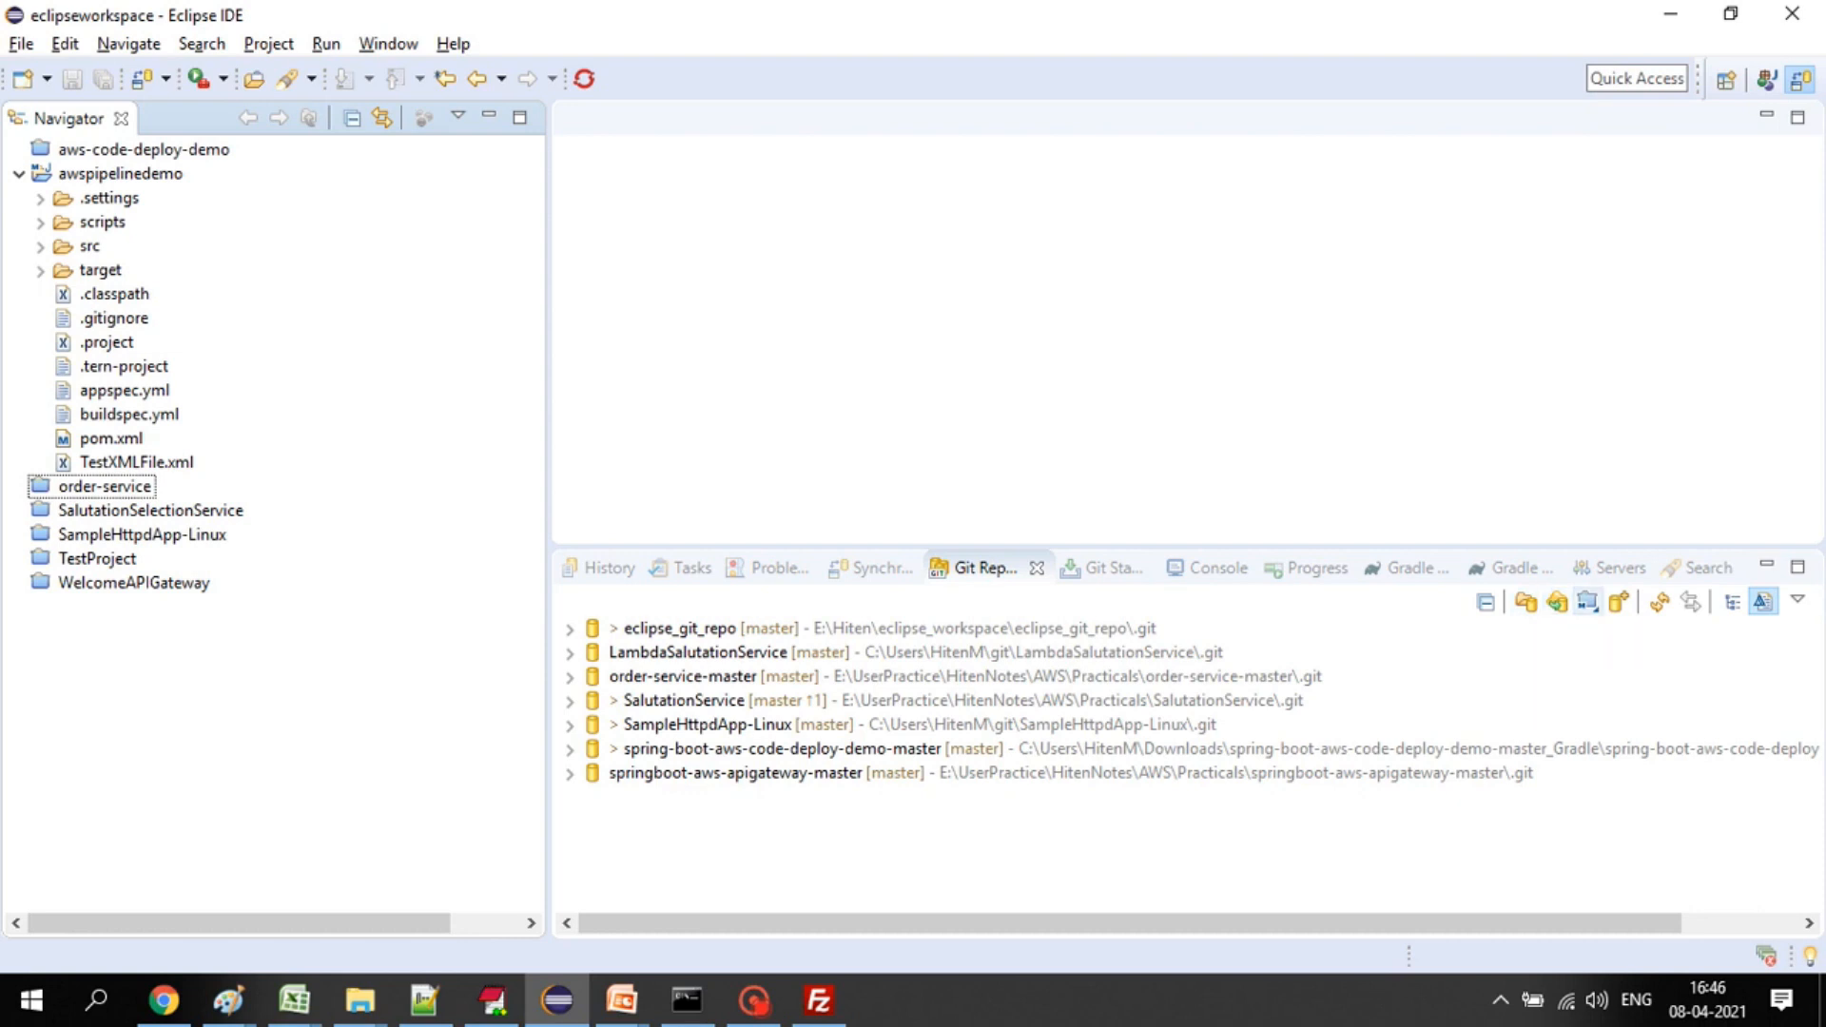
- Create a local Git repository in the existing project directory E:\temp1\awspipelinedemo and expand its entry in the repository list
{"action": "left_click", "coordinate": [1587, 601]}
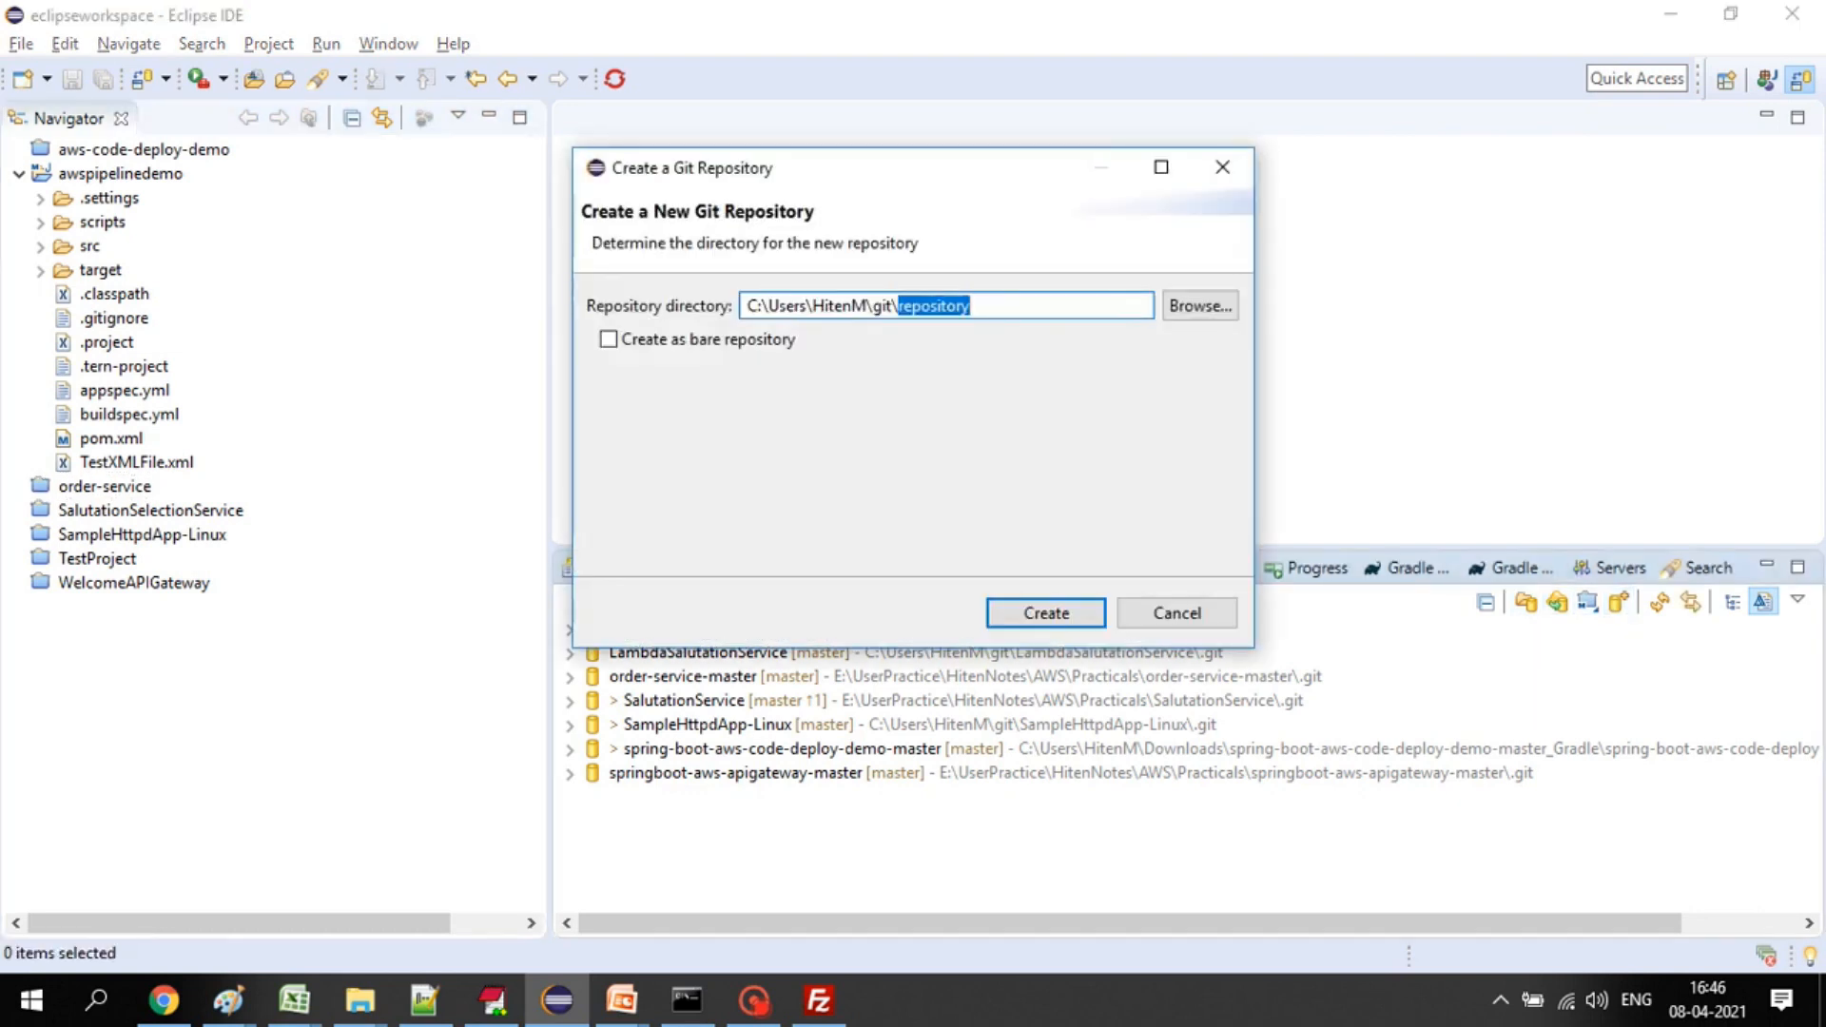
{"action": "key", "text": "alt+Tab"}
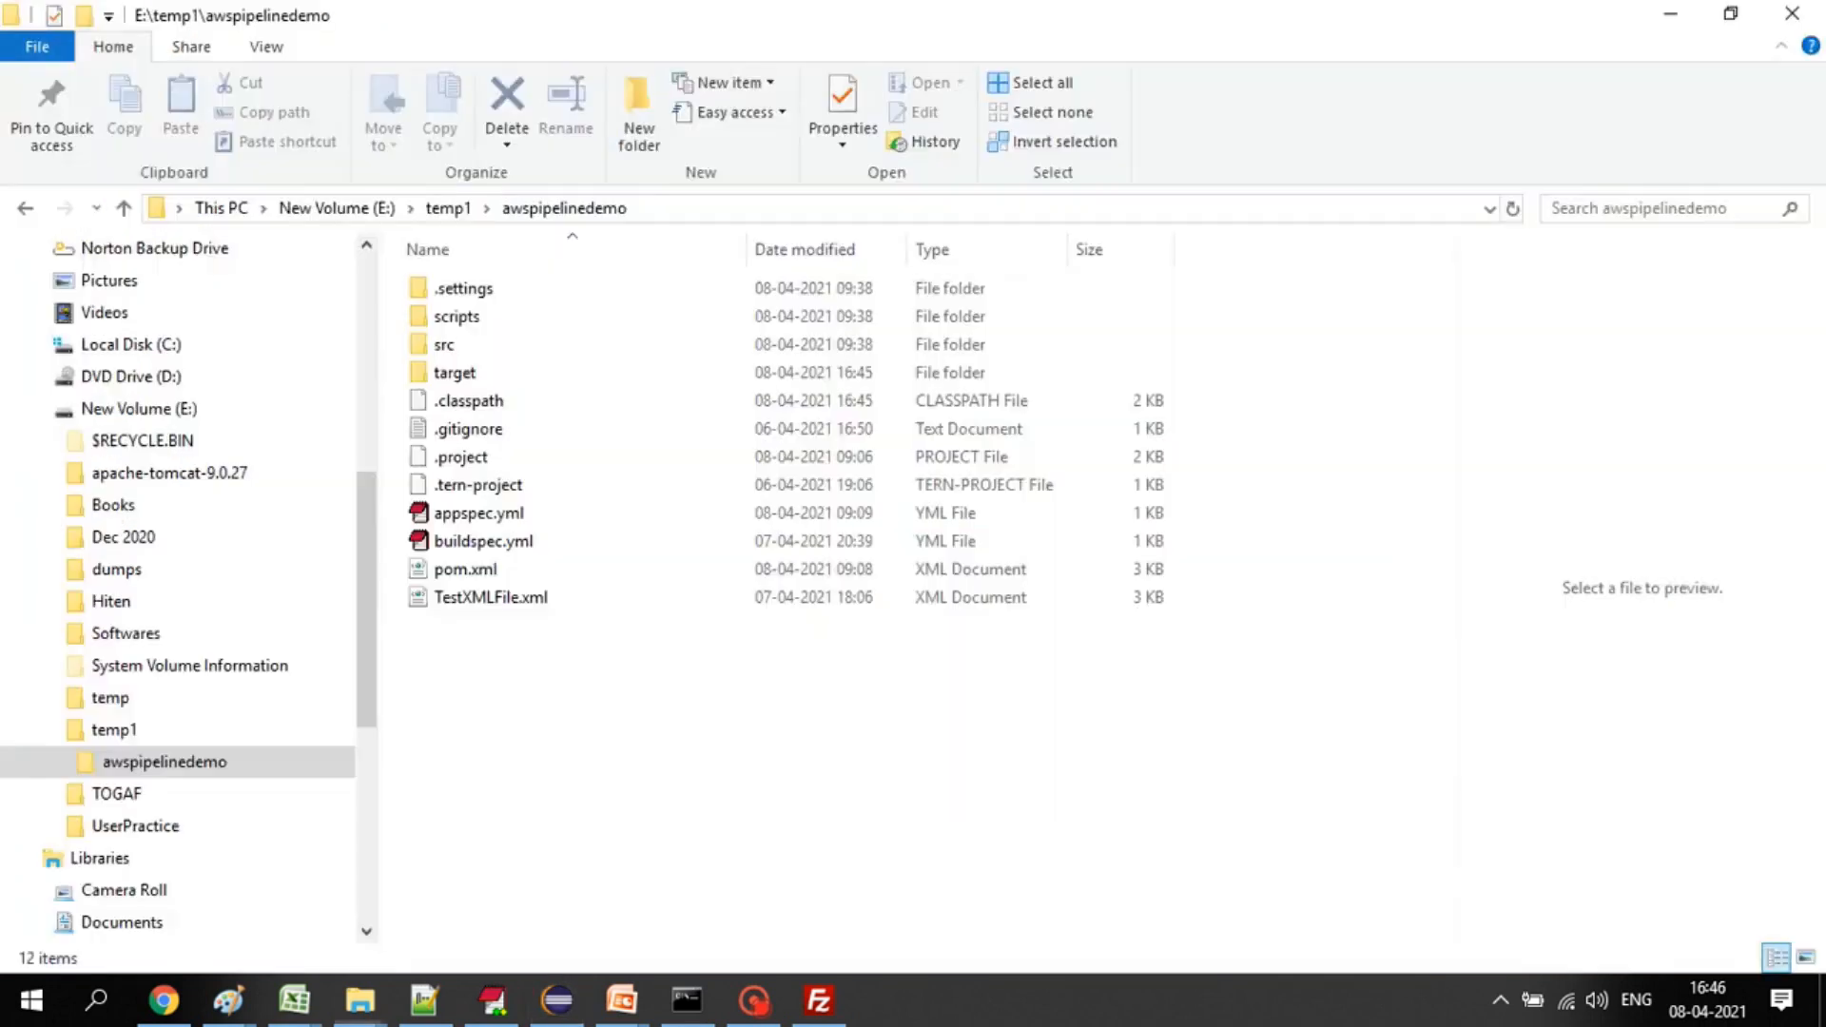
{"action": "left_click", "coordinate": [723, 209]}
{"action": "key", "text": "alt+Tab"}
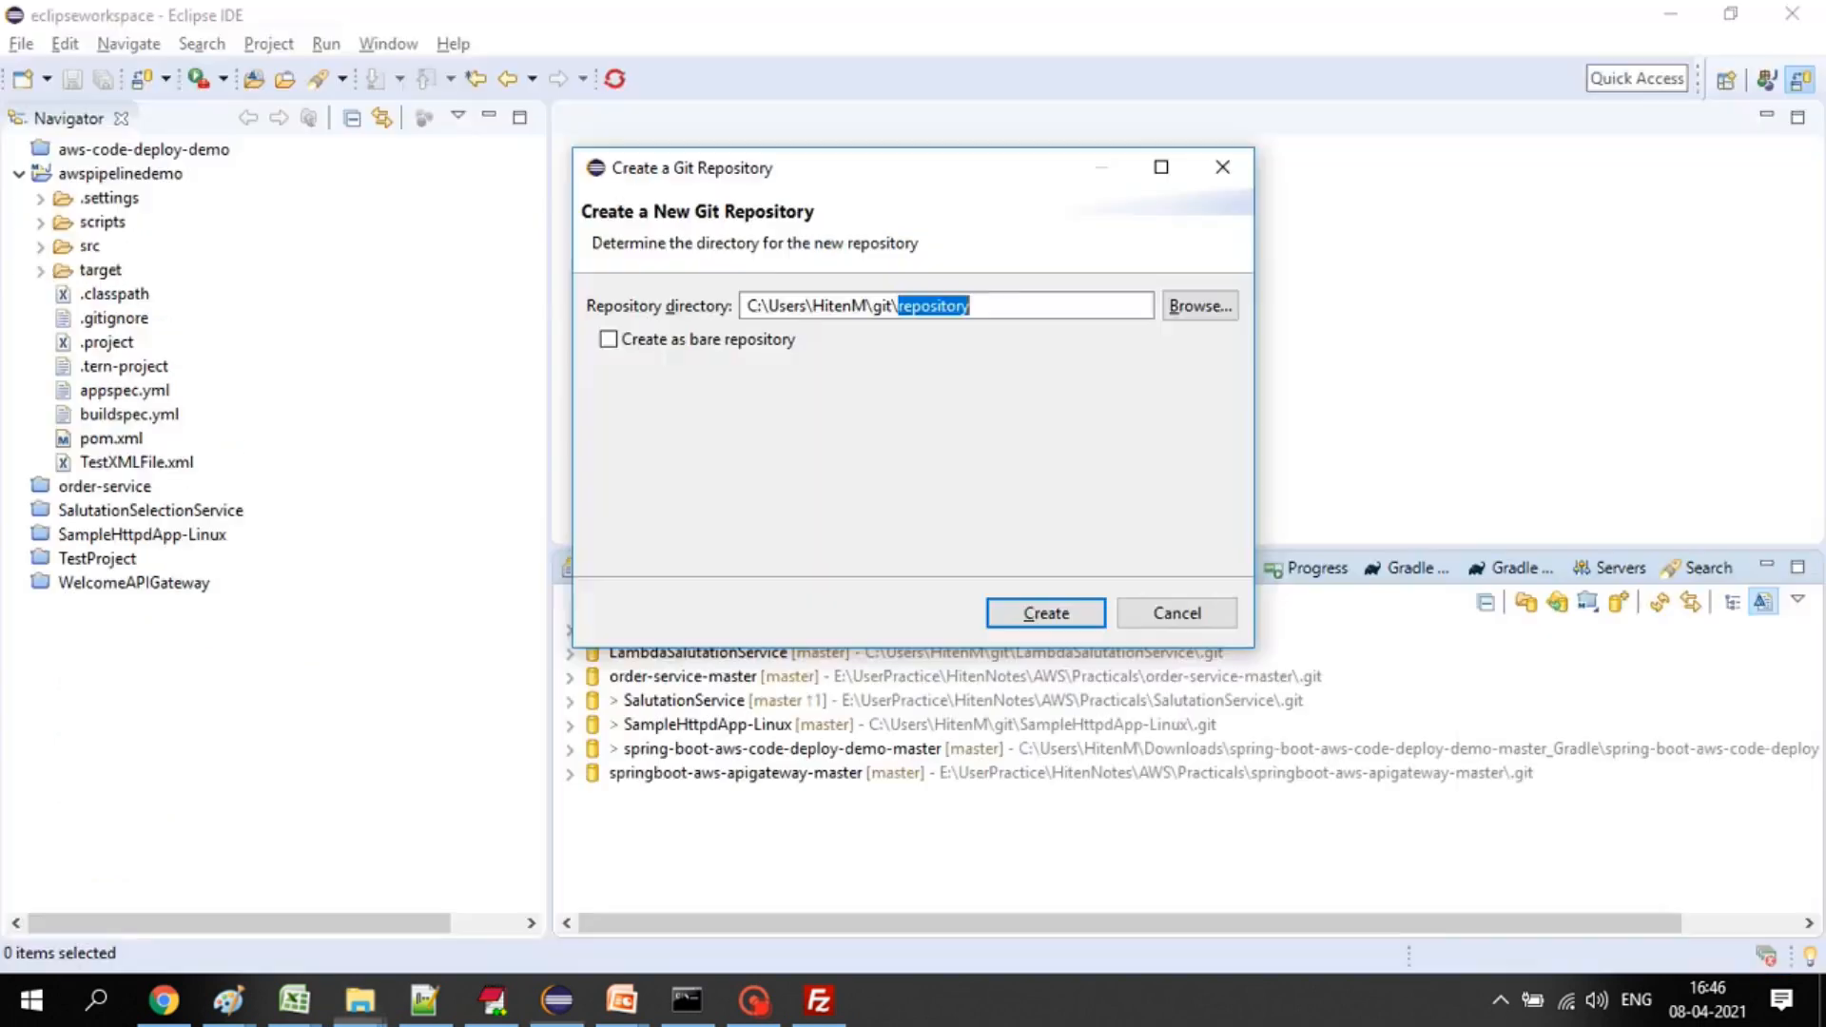
{"action": "key", "text": "ctrl+a"}
{"action": "key", "text": "ctrl+v"}
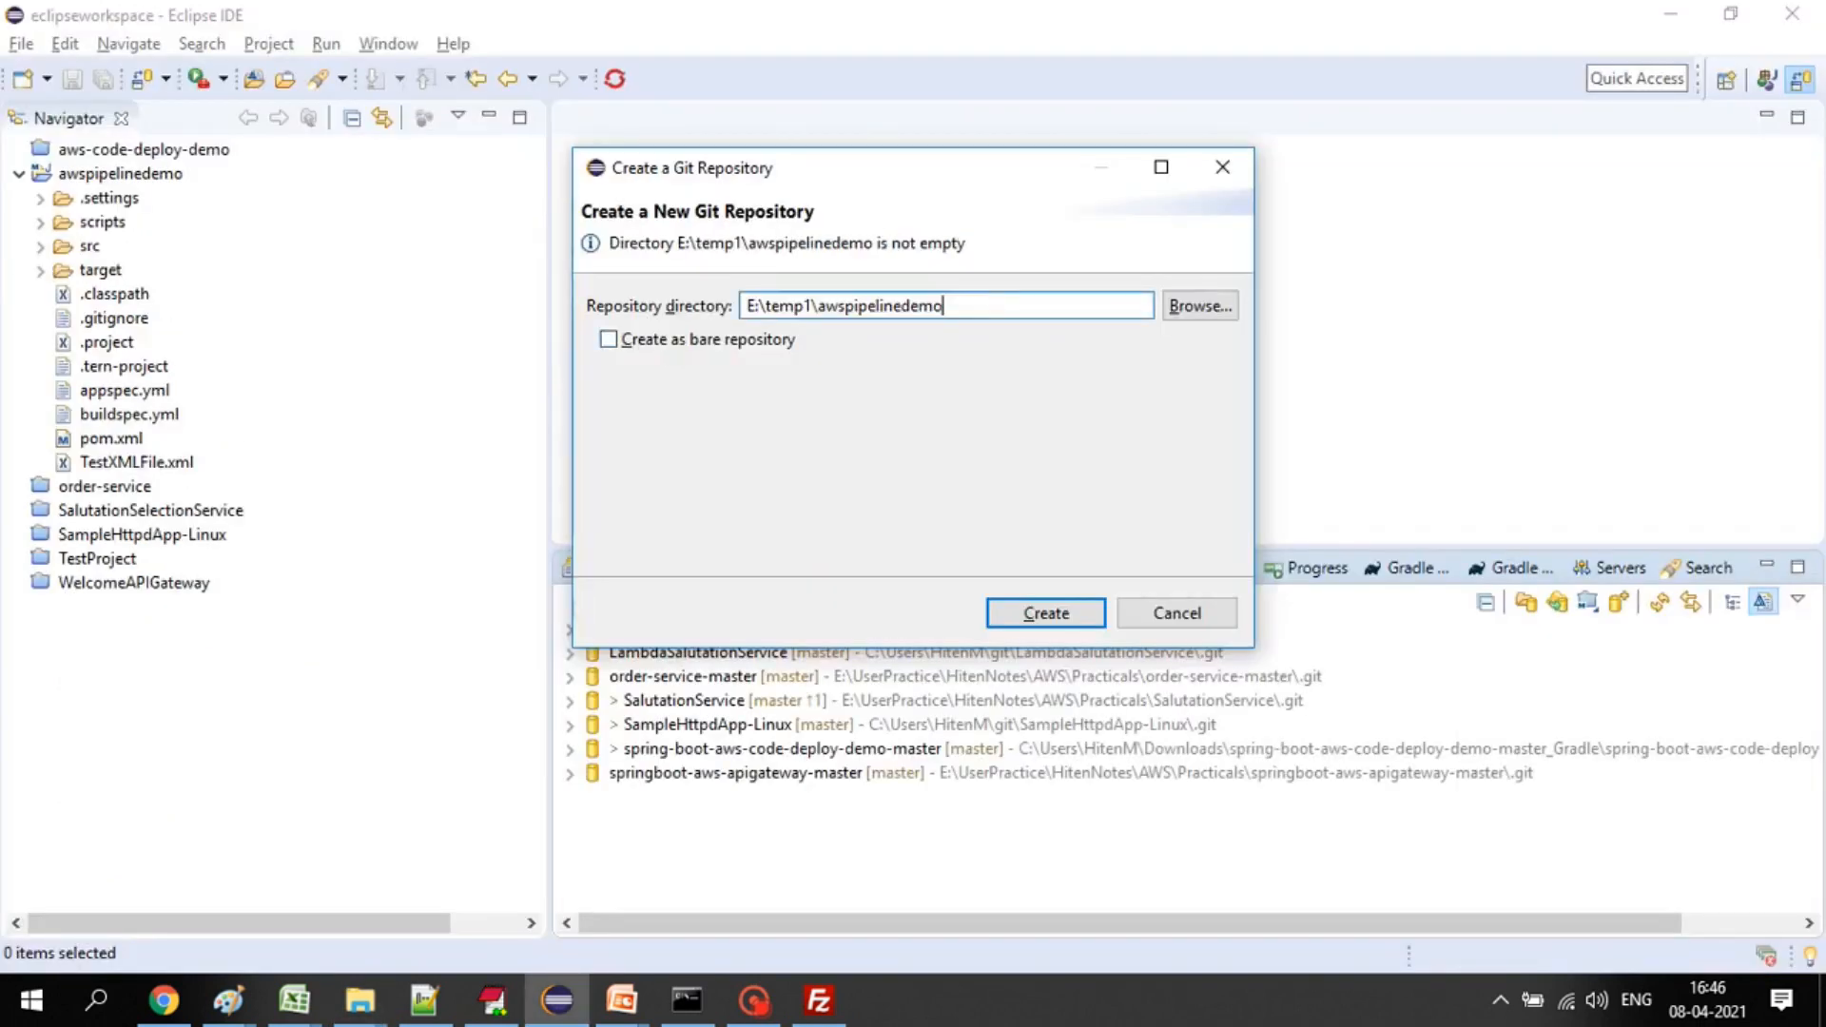
{"action": "key", "text": "Return"}
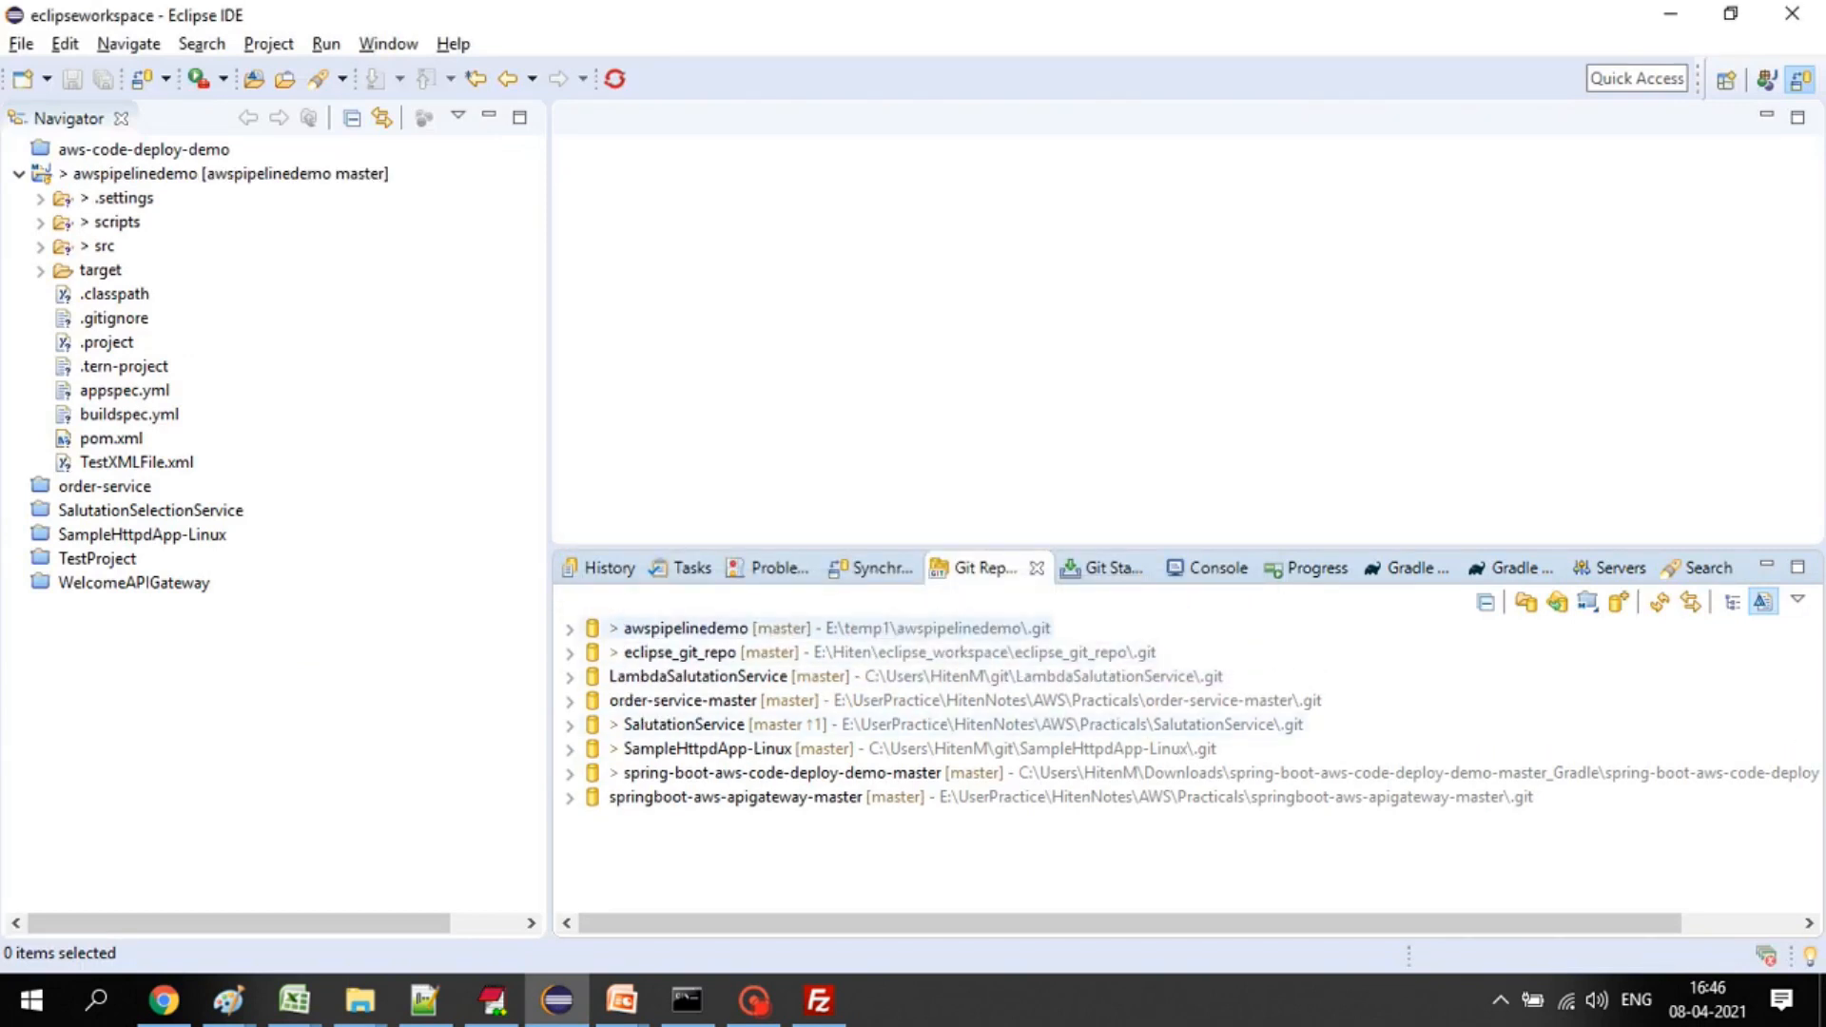
{"action": "left_click", "coordinate": [570, 629]}
{"action": "right_click", "coordinate": [132, 173]}
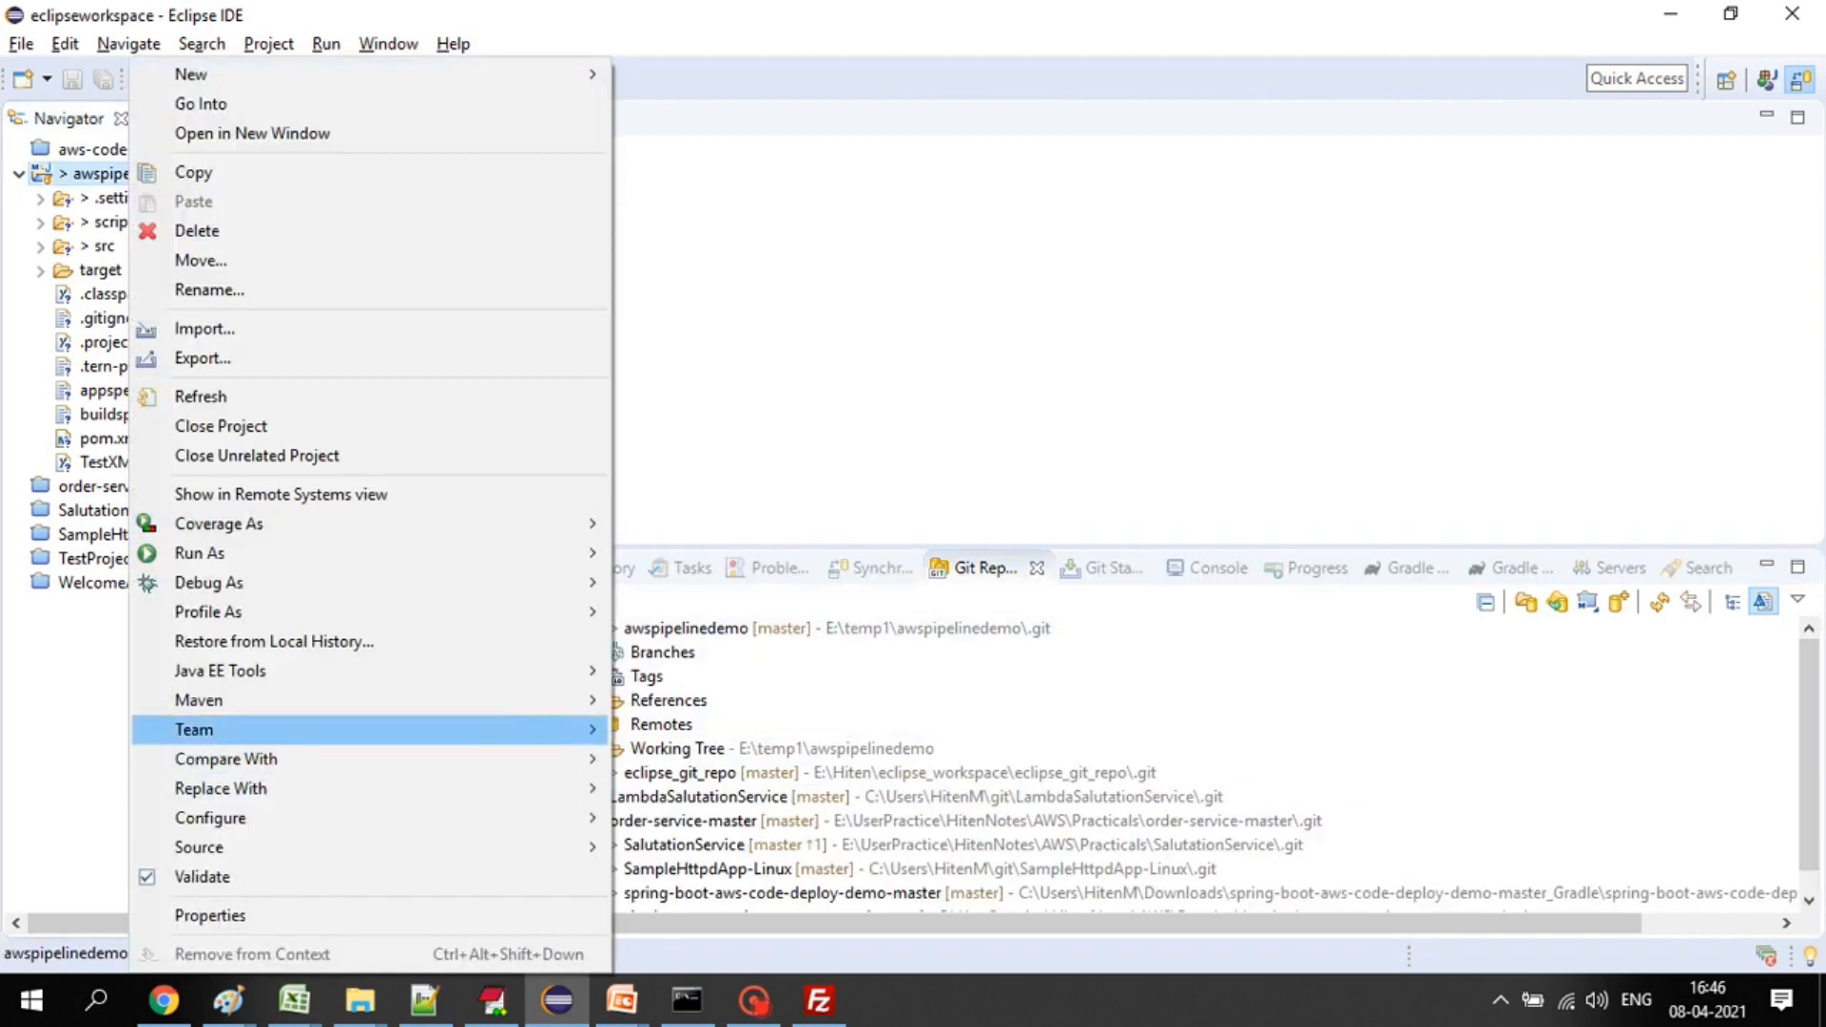
{"action": "mouse_move", "coordinate": [286, 731]}
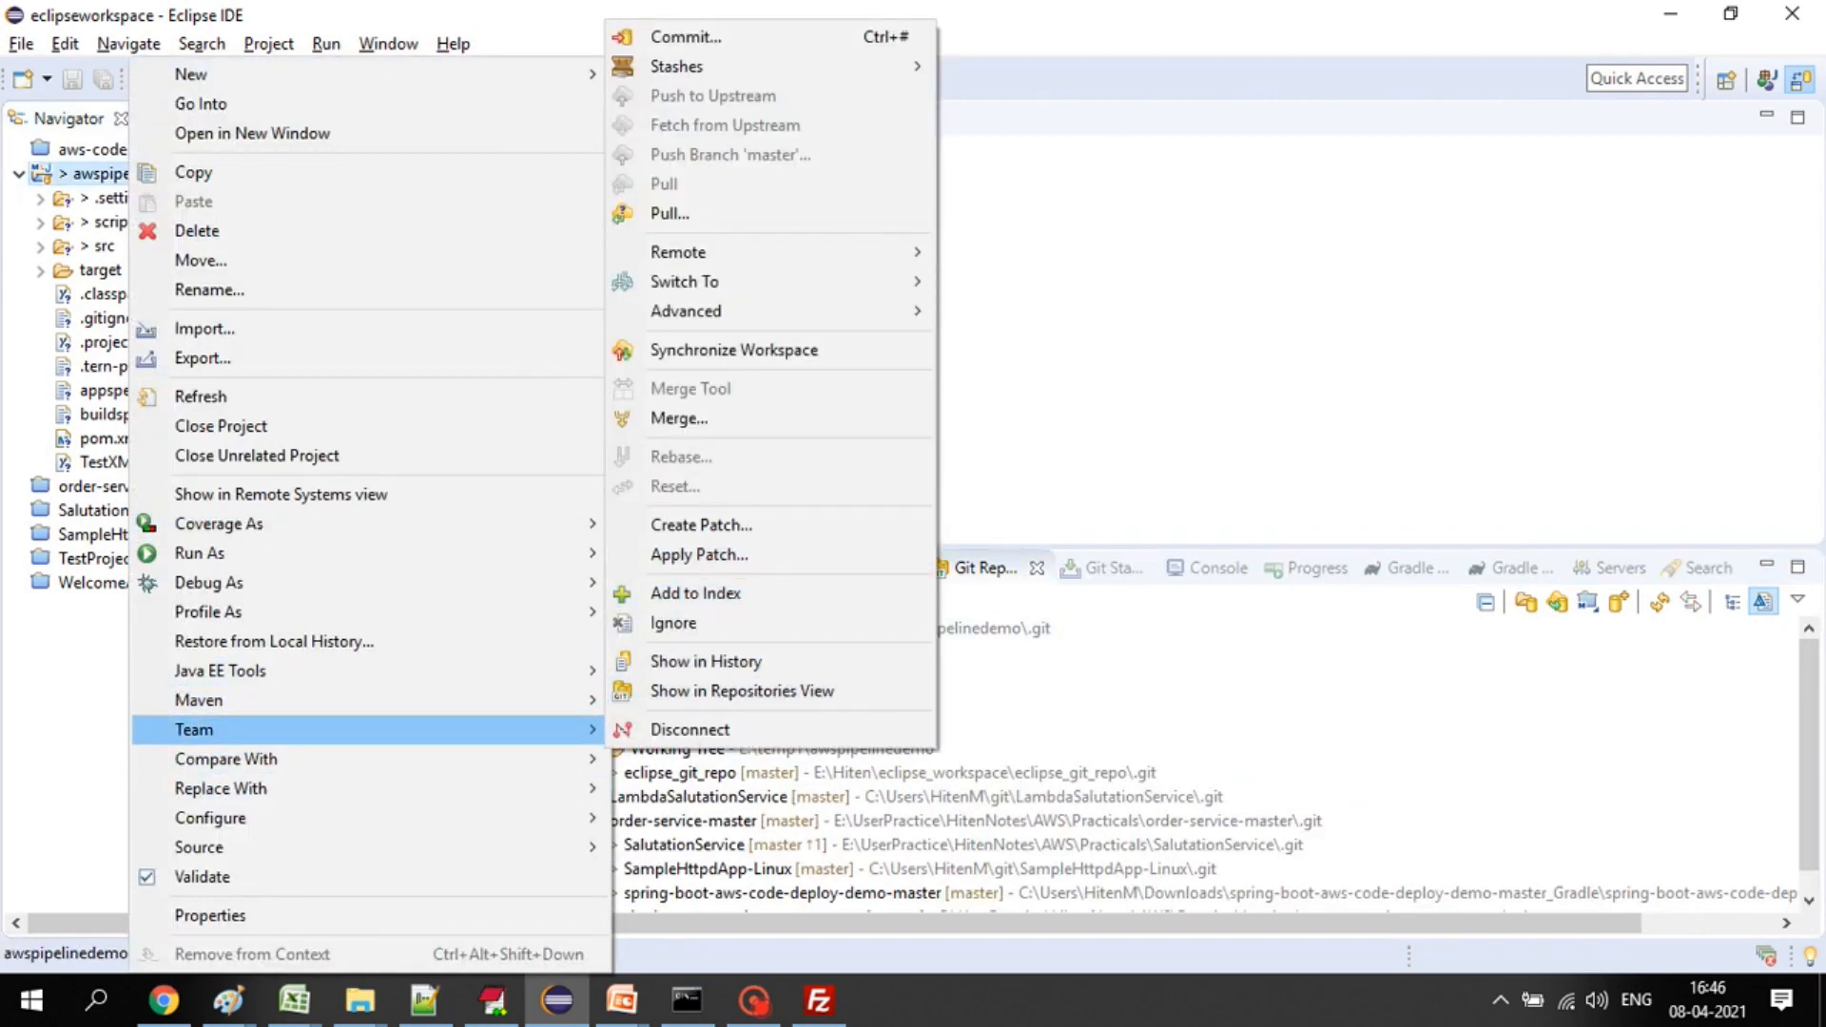
{"action": "key", "text": "Escape"}
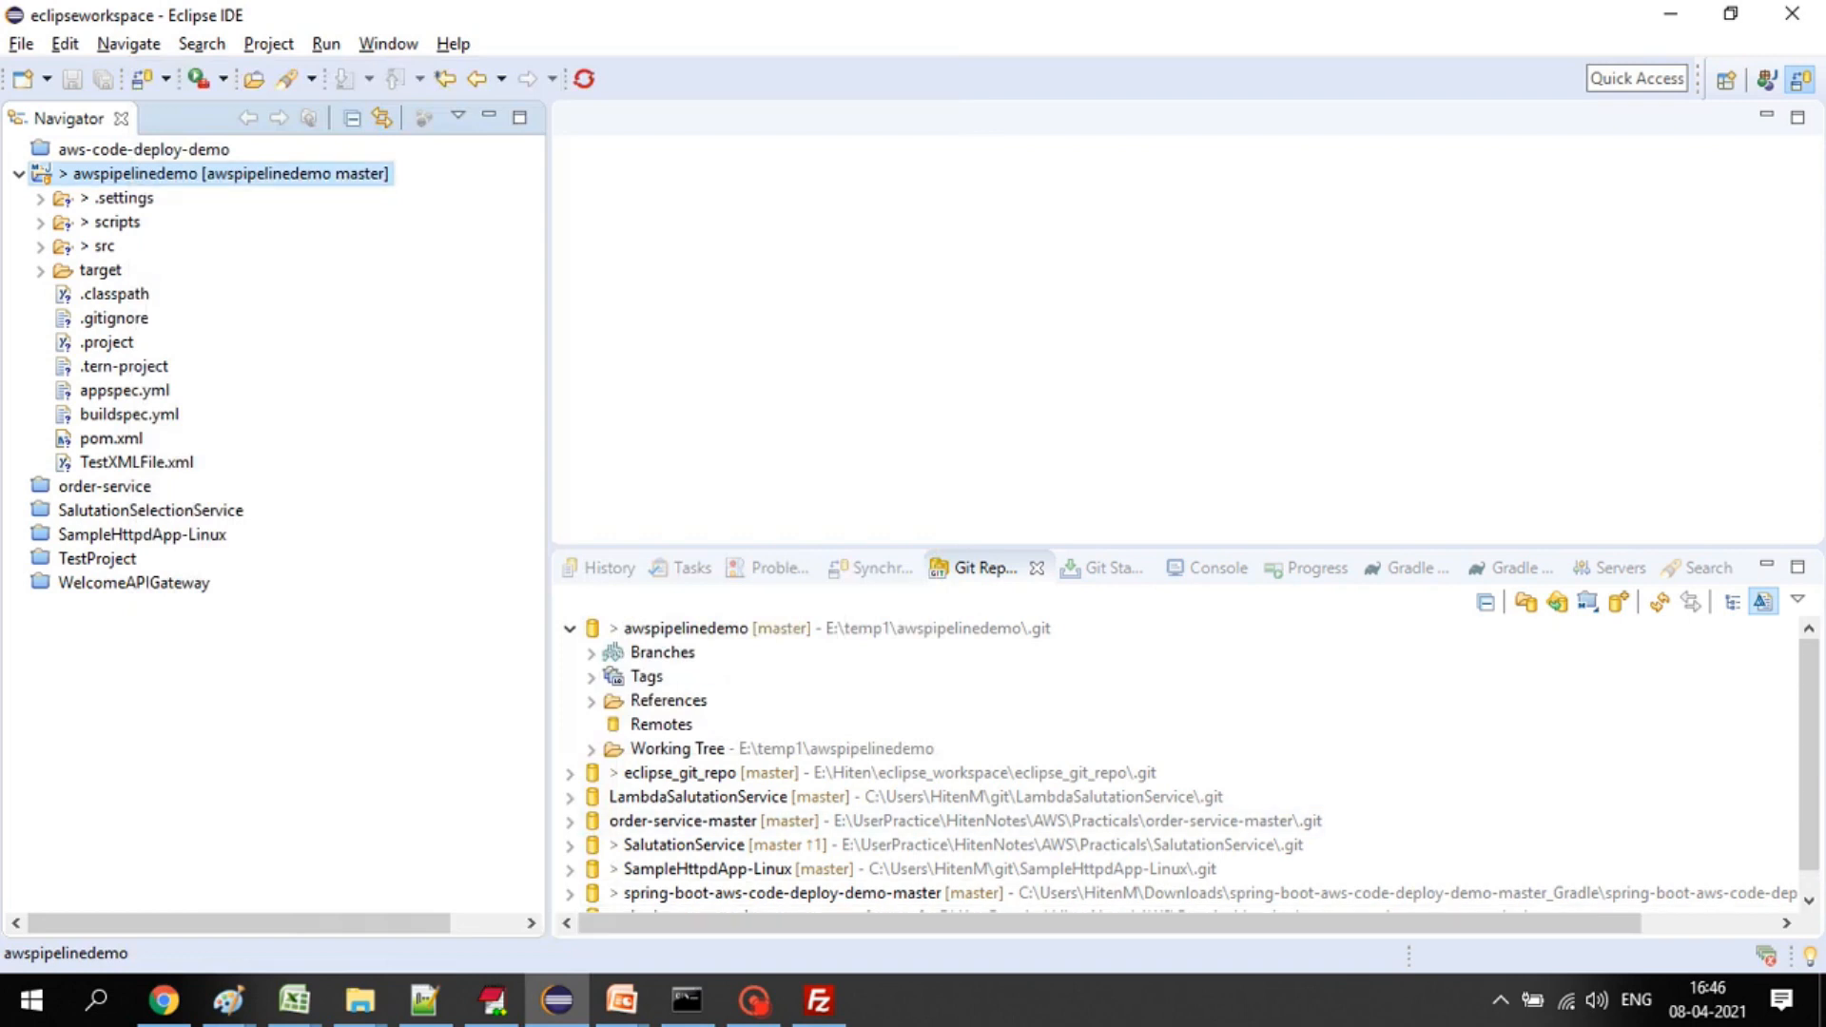
- Stage all unstaged files of the awspipelinedemo project and commit them for pushing with the message Ok
{"action": "right_click", "coordinate": [211, 174]}
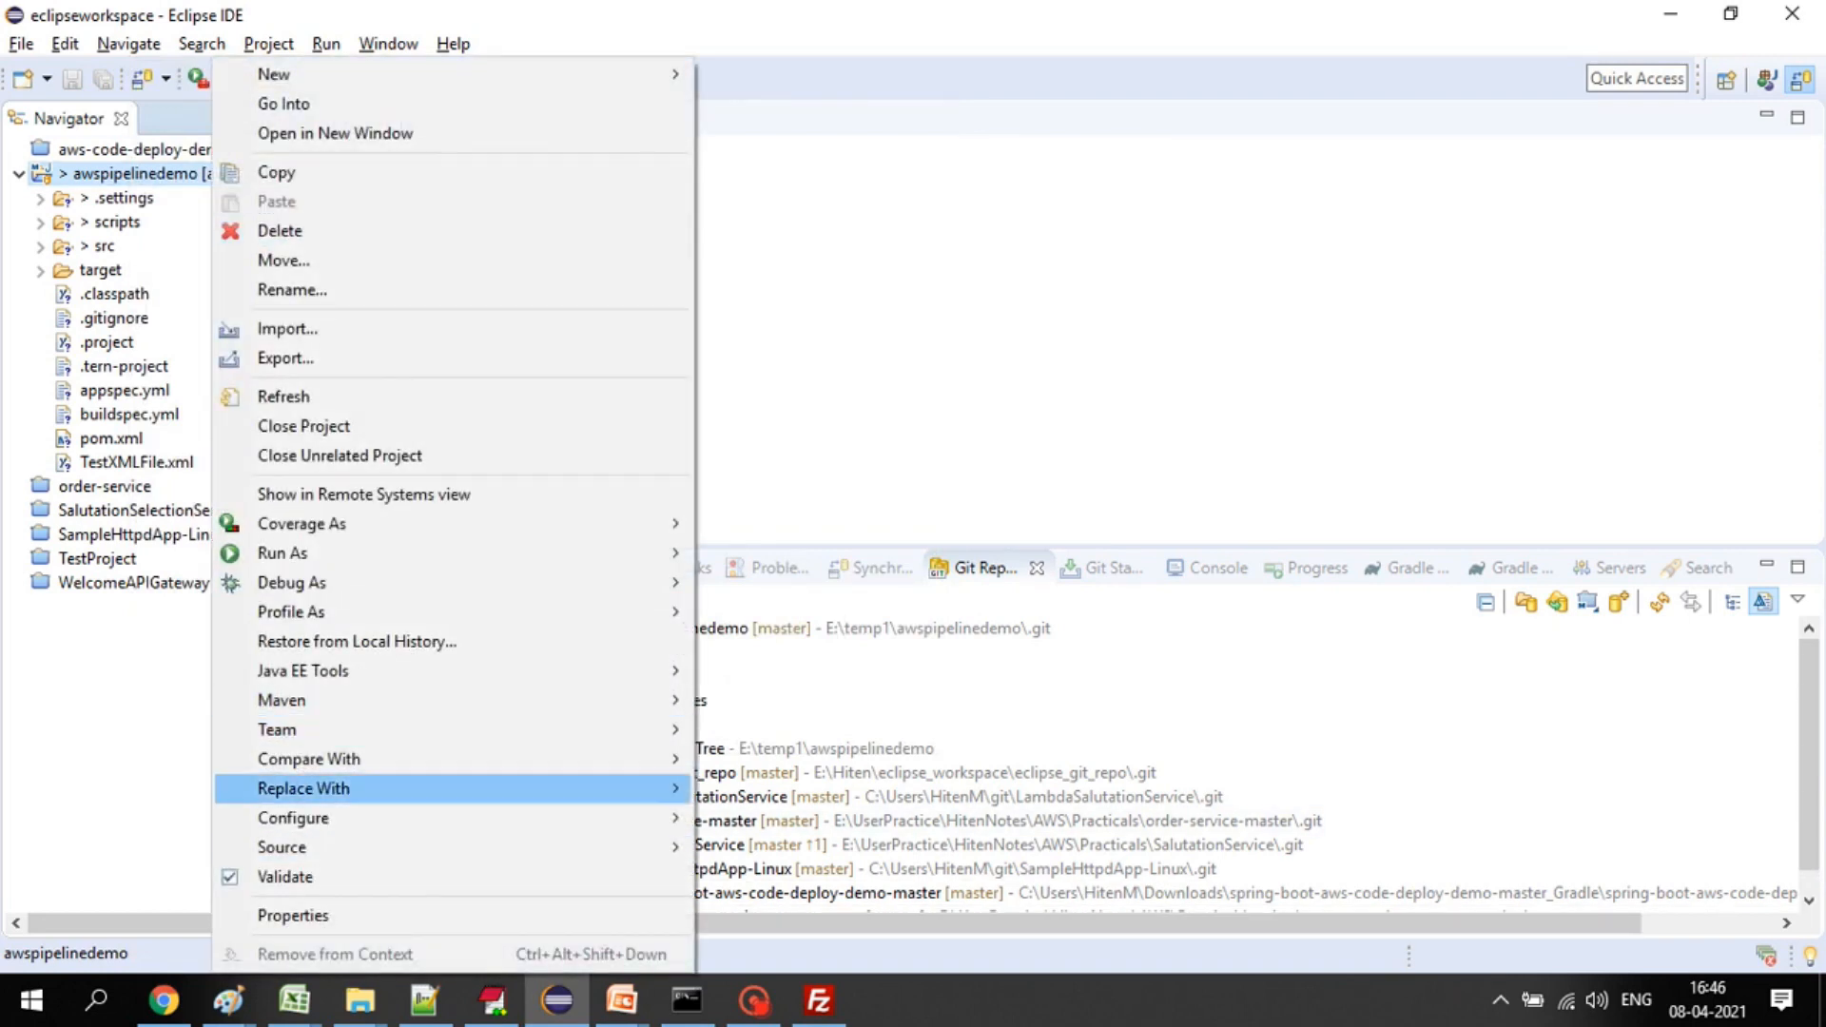
{"action": "mouse_move", "coordinate": [380, 729]}
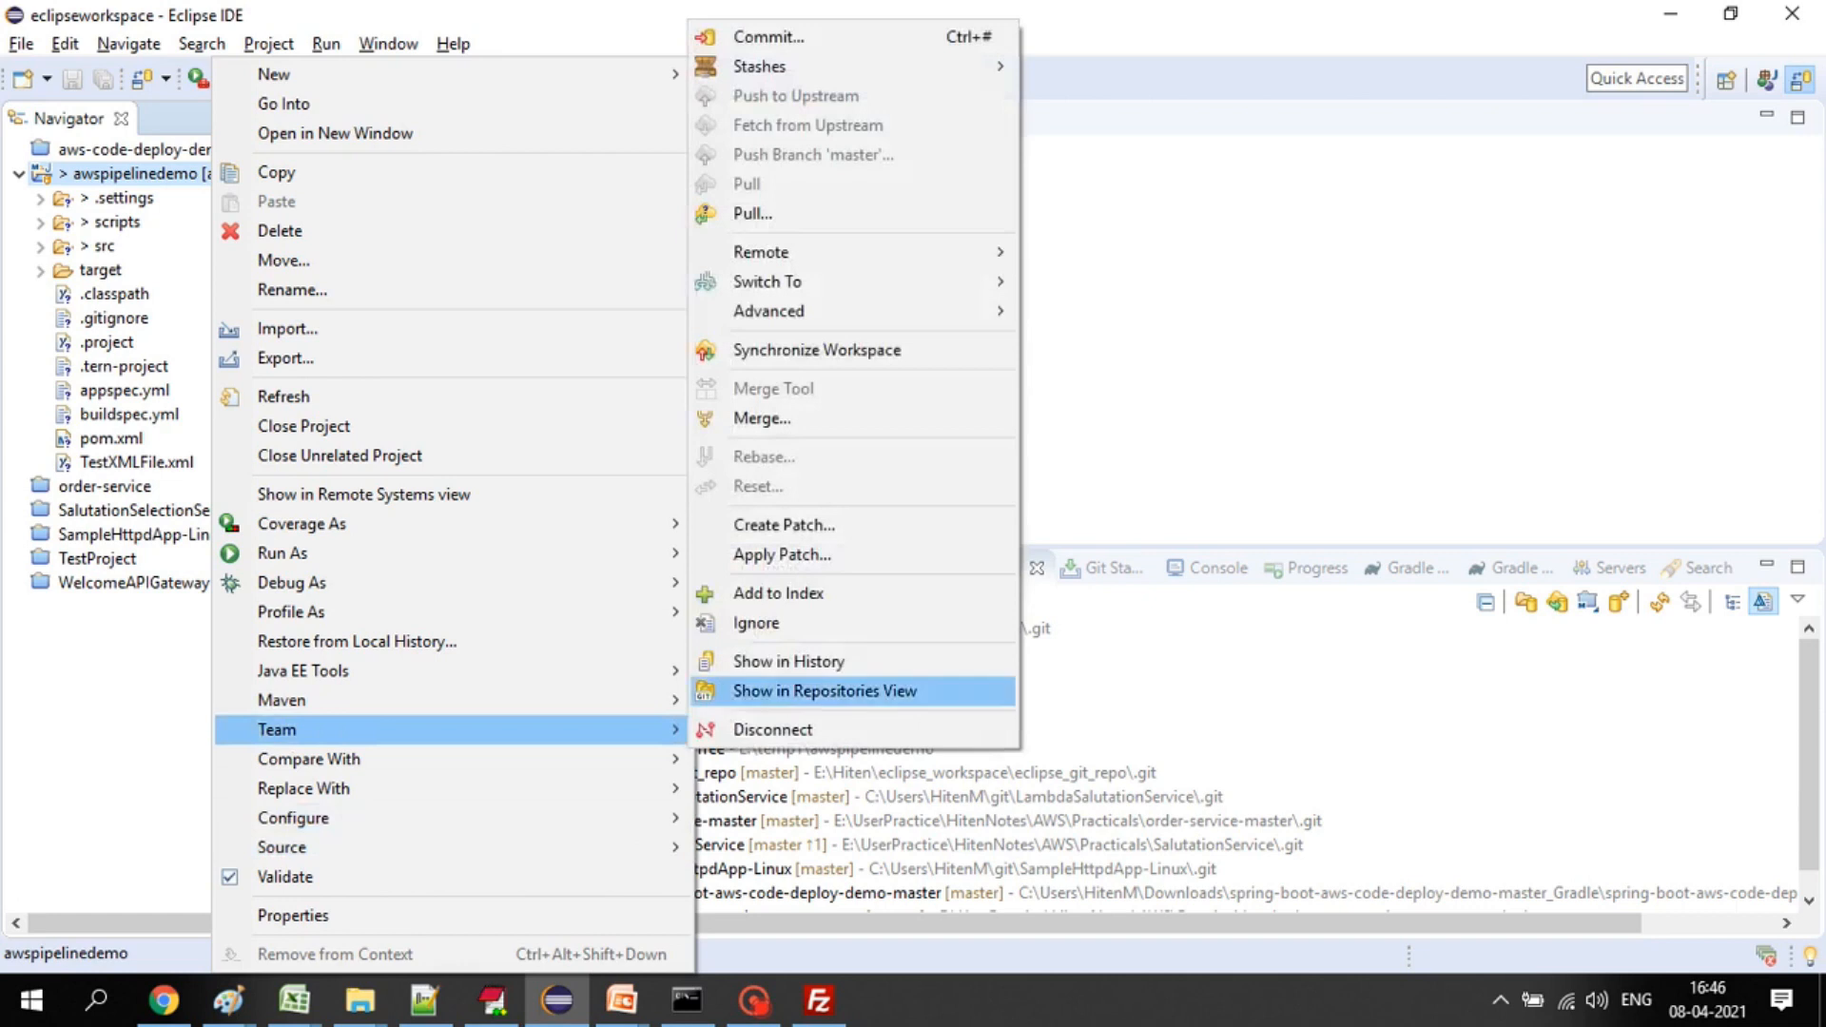
{"action": "left_click", "coordinate": [768, 36]}
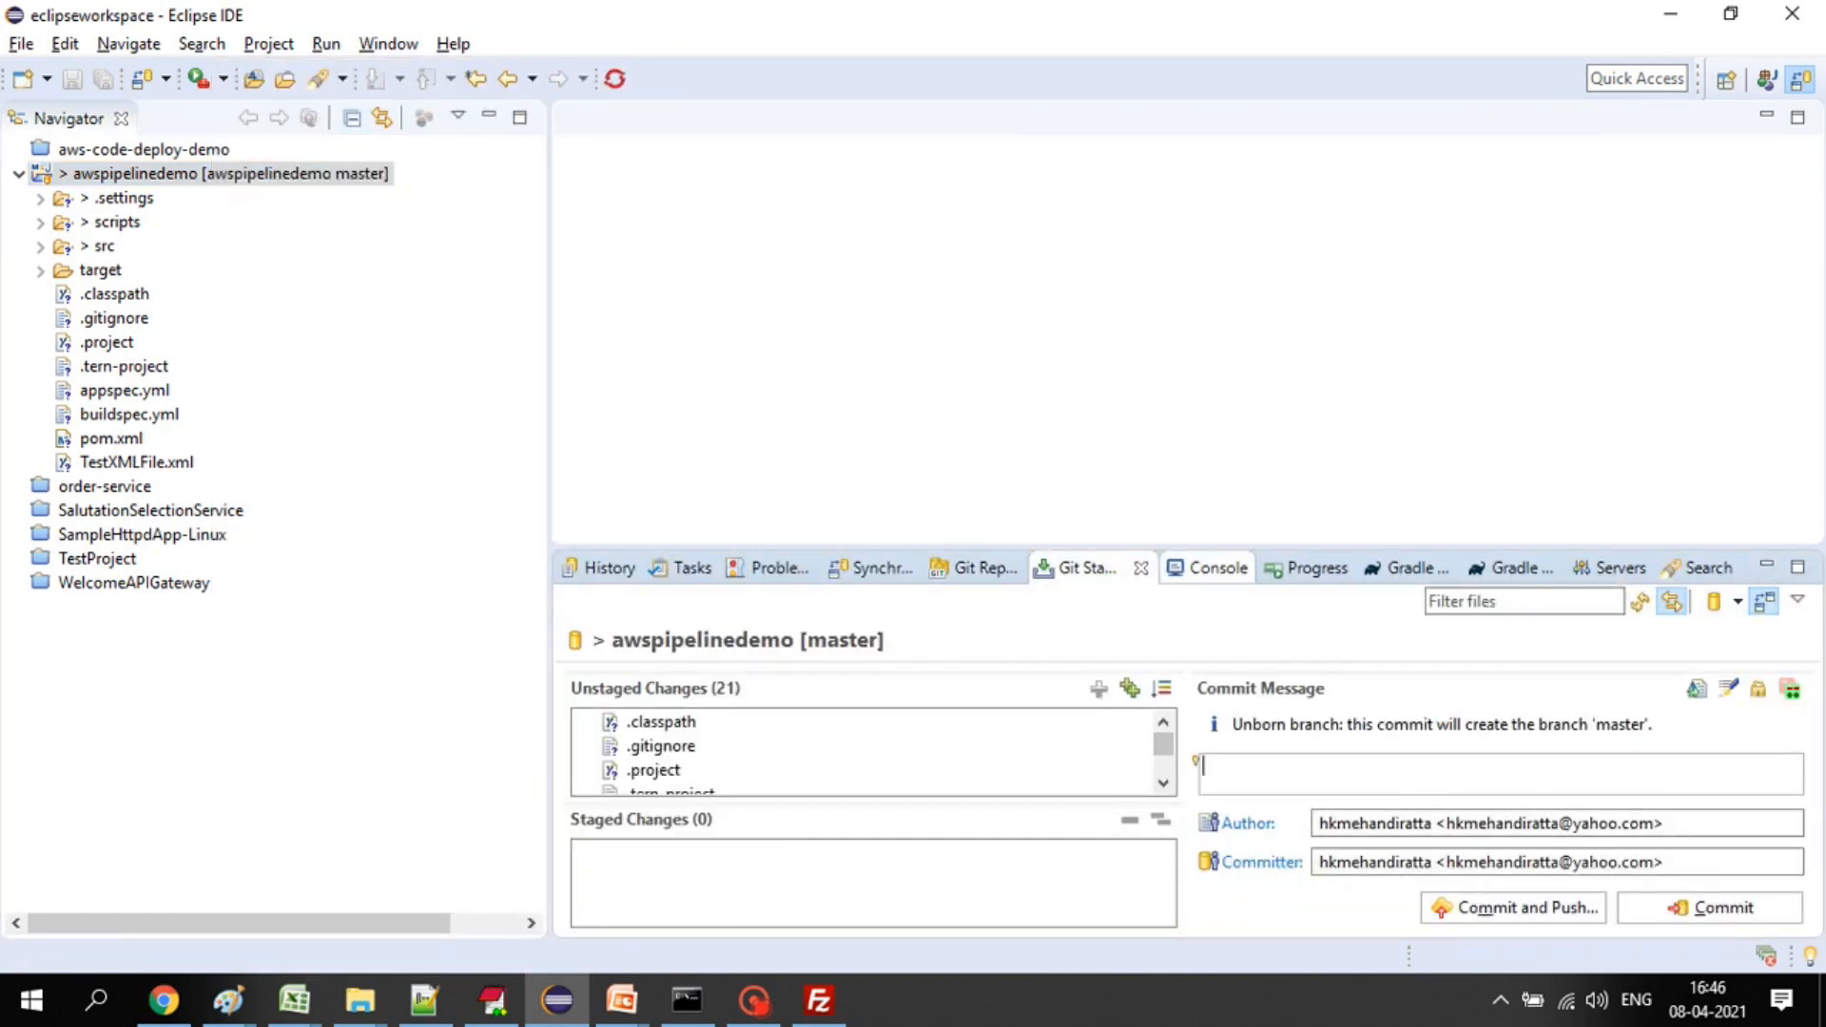
{"action": "left_click_drag", "start_coordinate": [1194, 547], "coordinate": [1180, 302]}
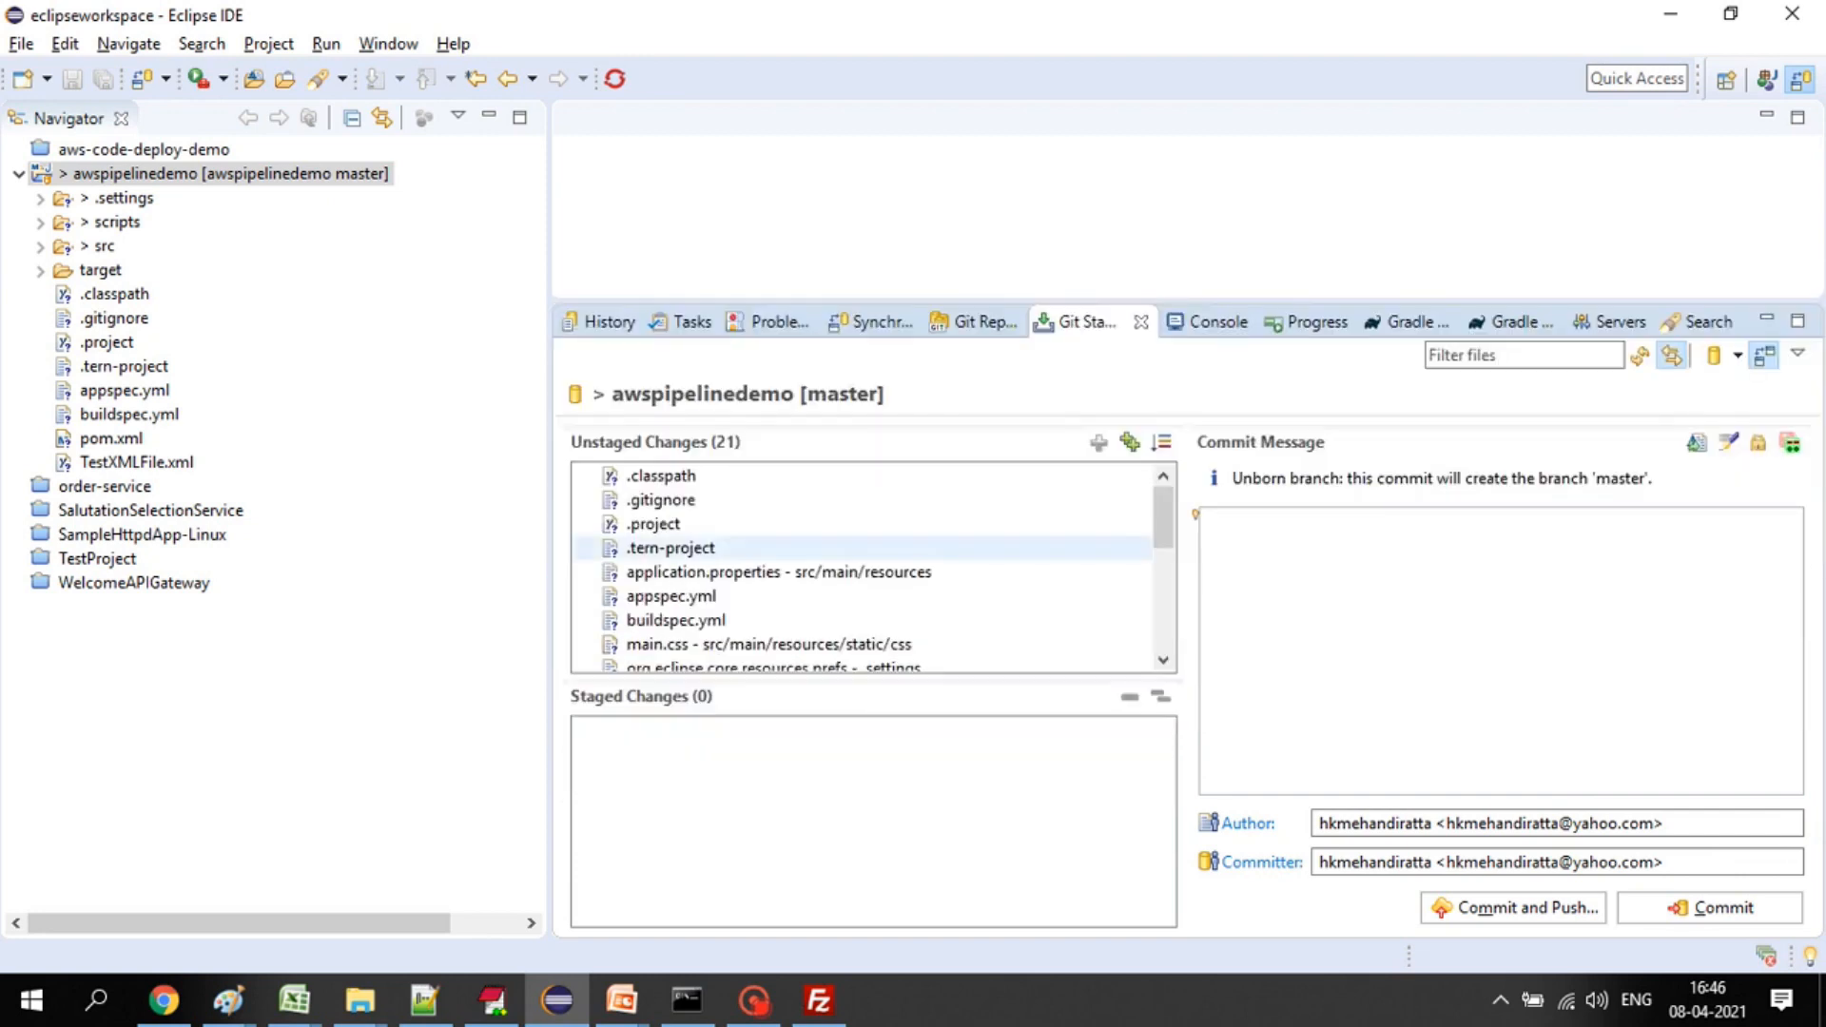
{"action": "scroll", "coordinate": [866, 570], "scroll_direction": "down", "scroll_amount": 4}
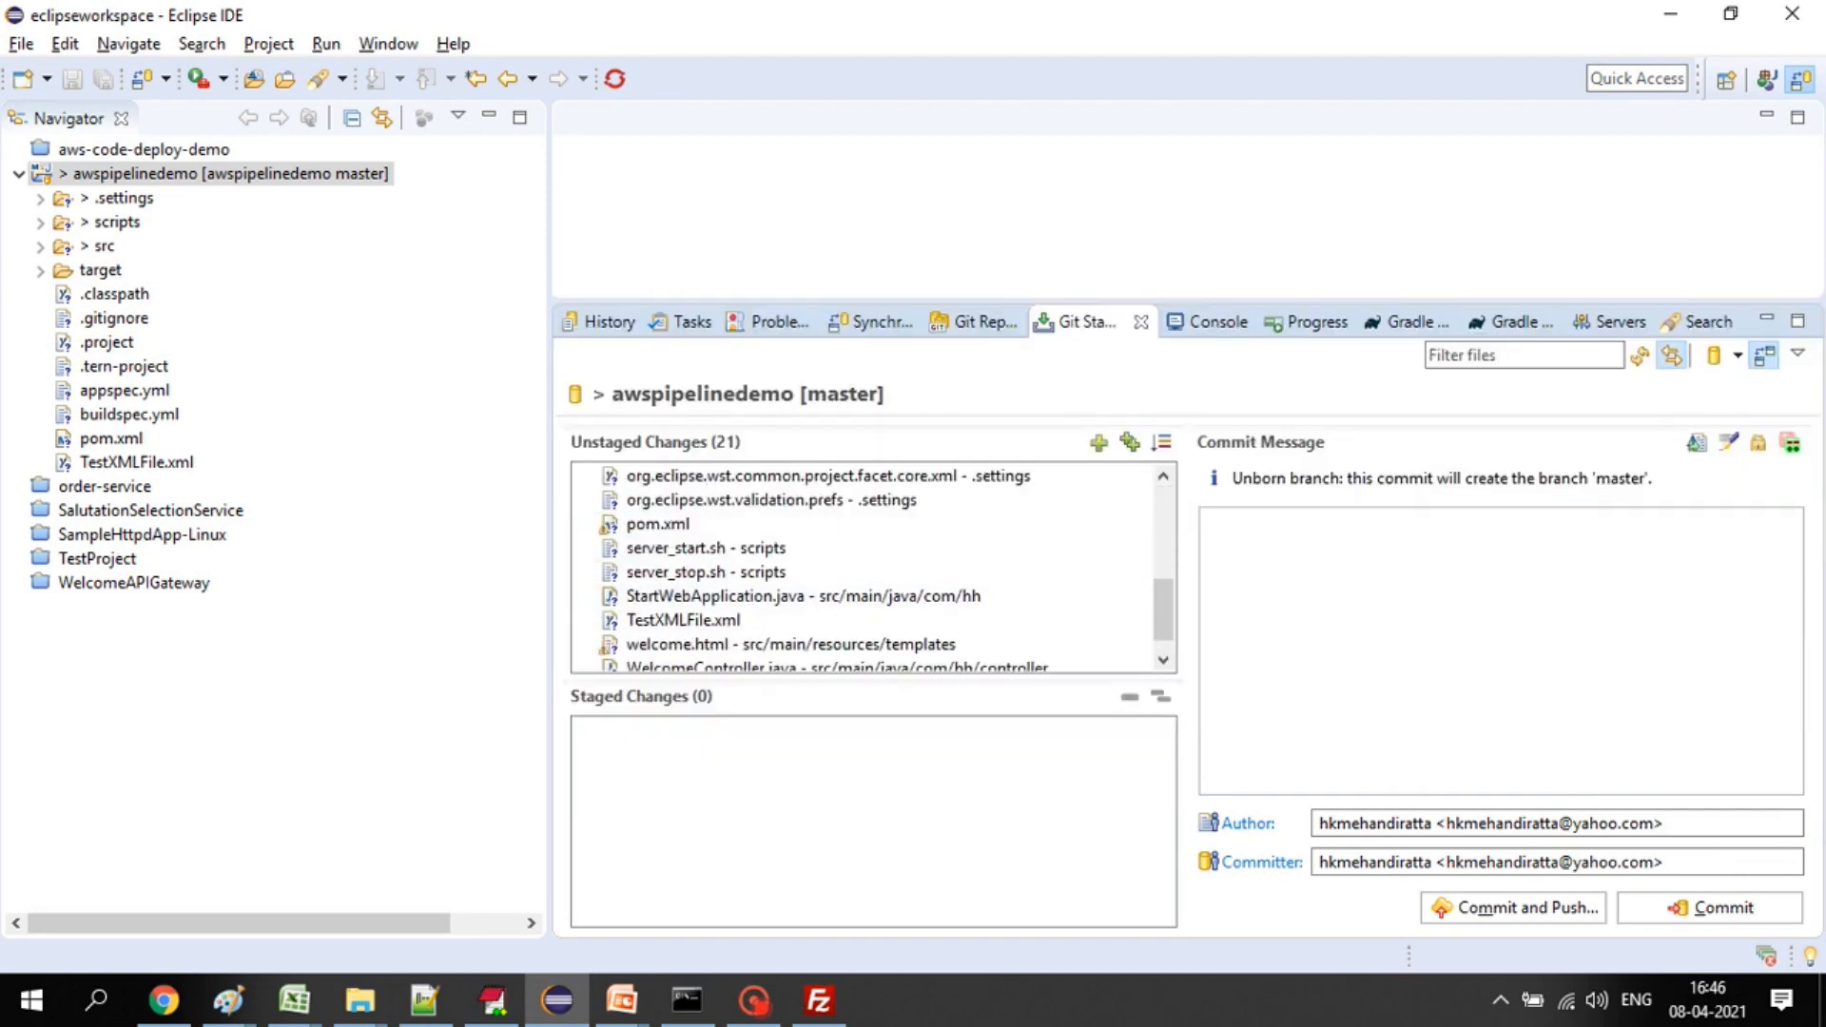
{"action": "scroll", "coordinate": [865, 570], "scroll_direction": "down", "scroll_amount": 1}
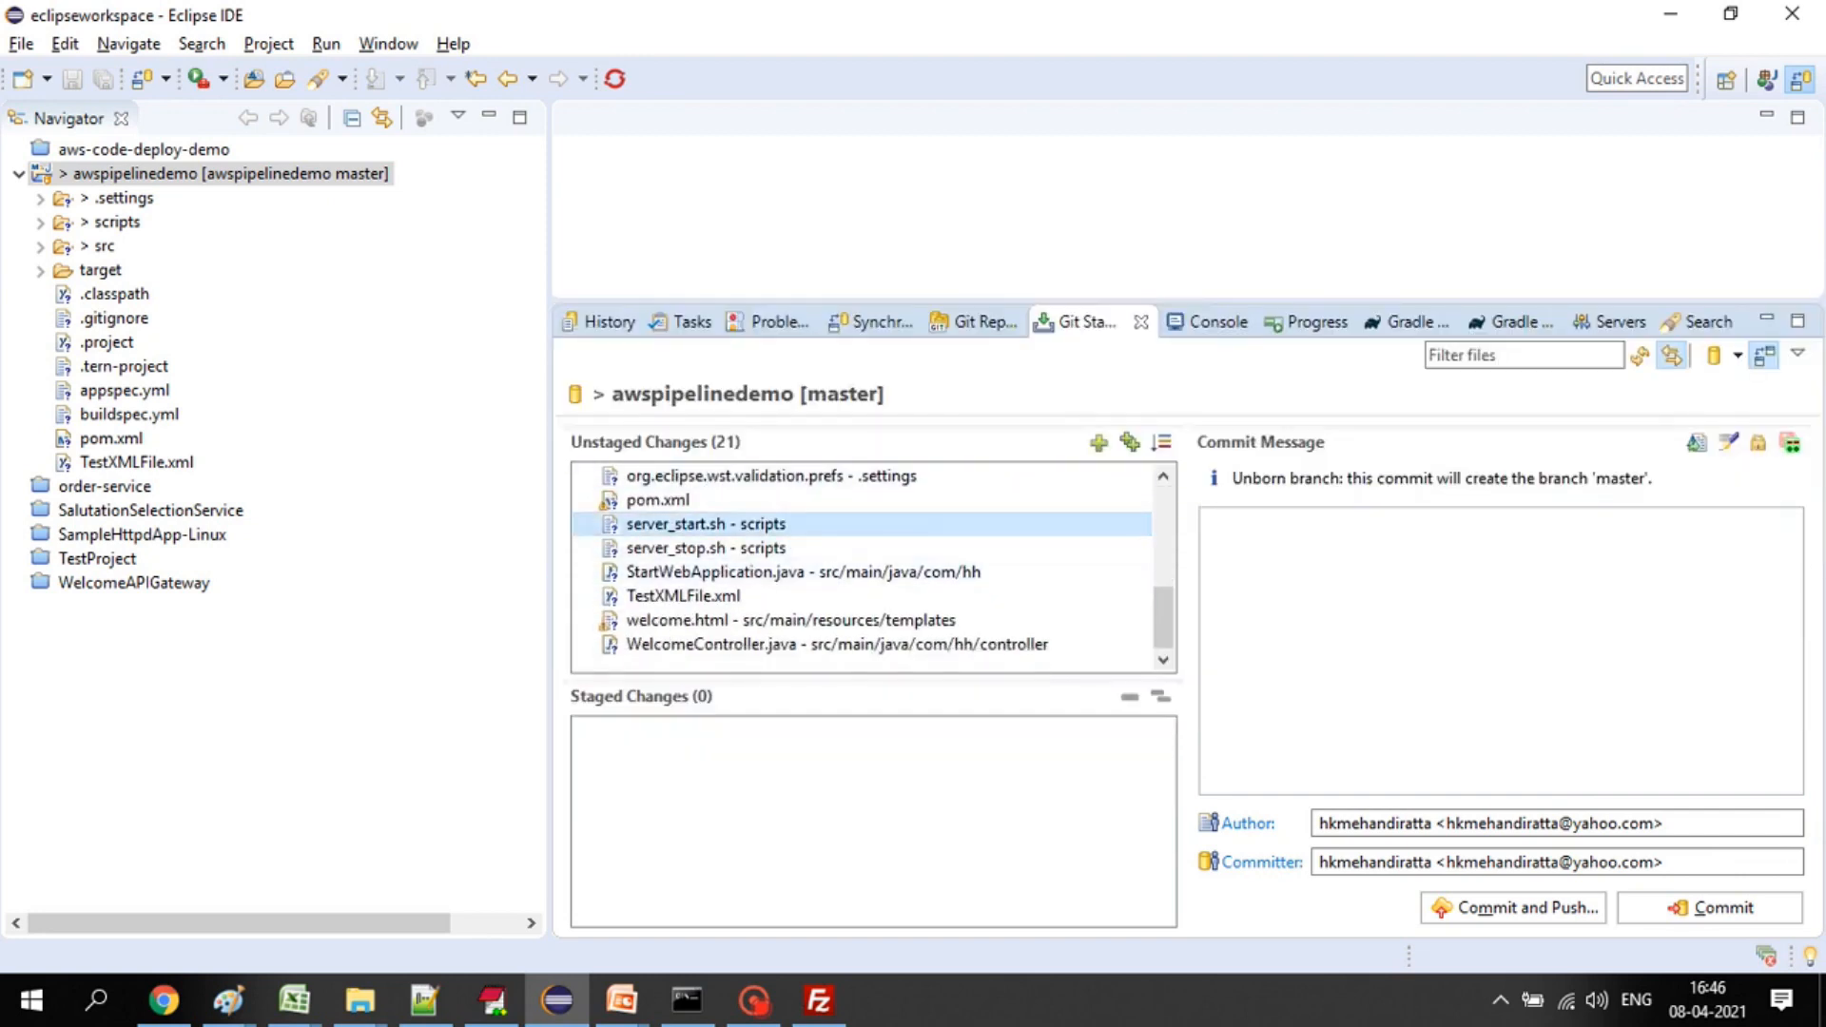
{"action": "key", "text": "ctrl+a"}
{"action": "left_click_drag", "start_coordinate": [685, 523], "coordinate": [684, 794]}
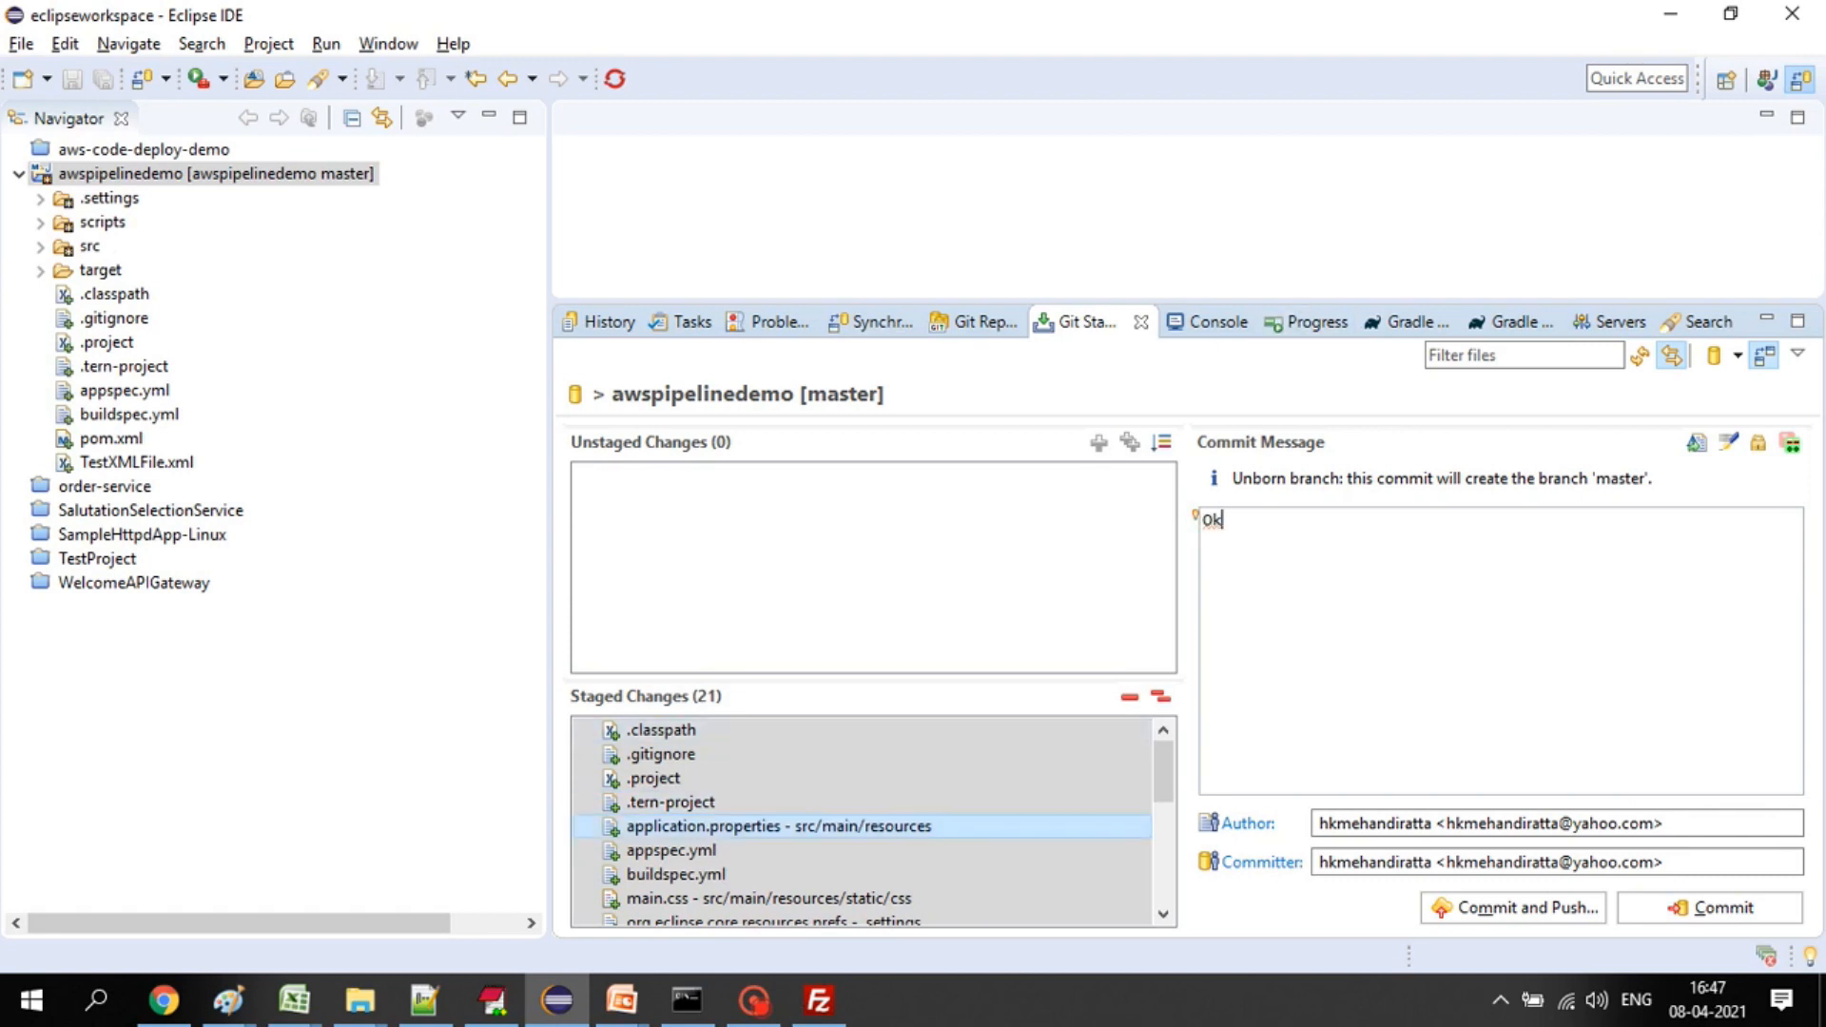
{"action": "left_click", "coordinate": [1513, 907]}
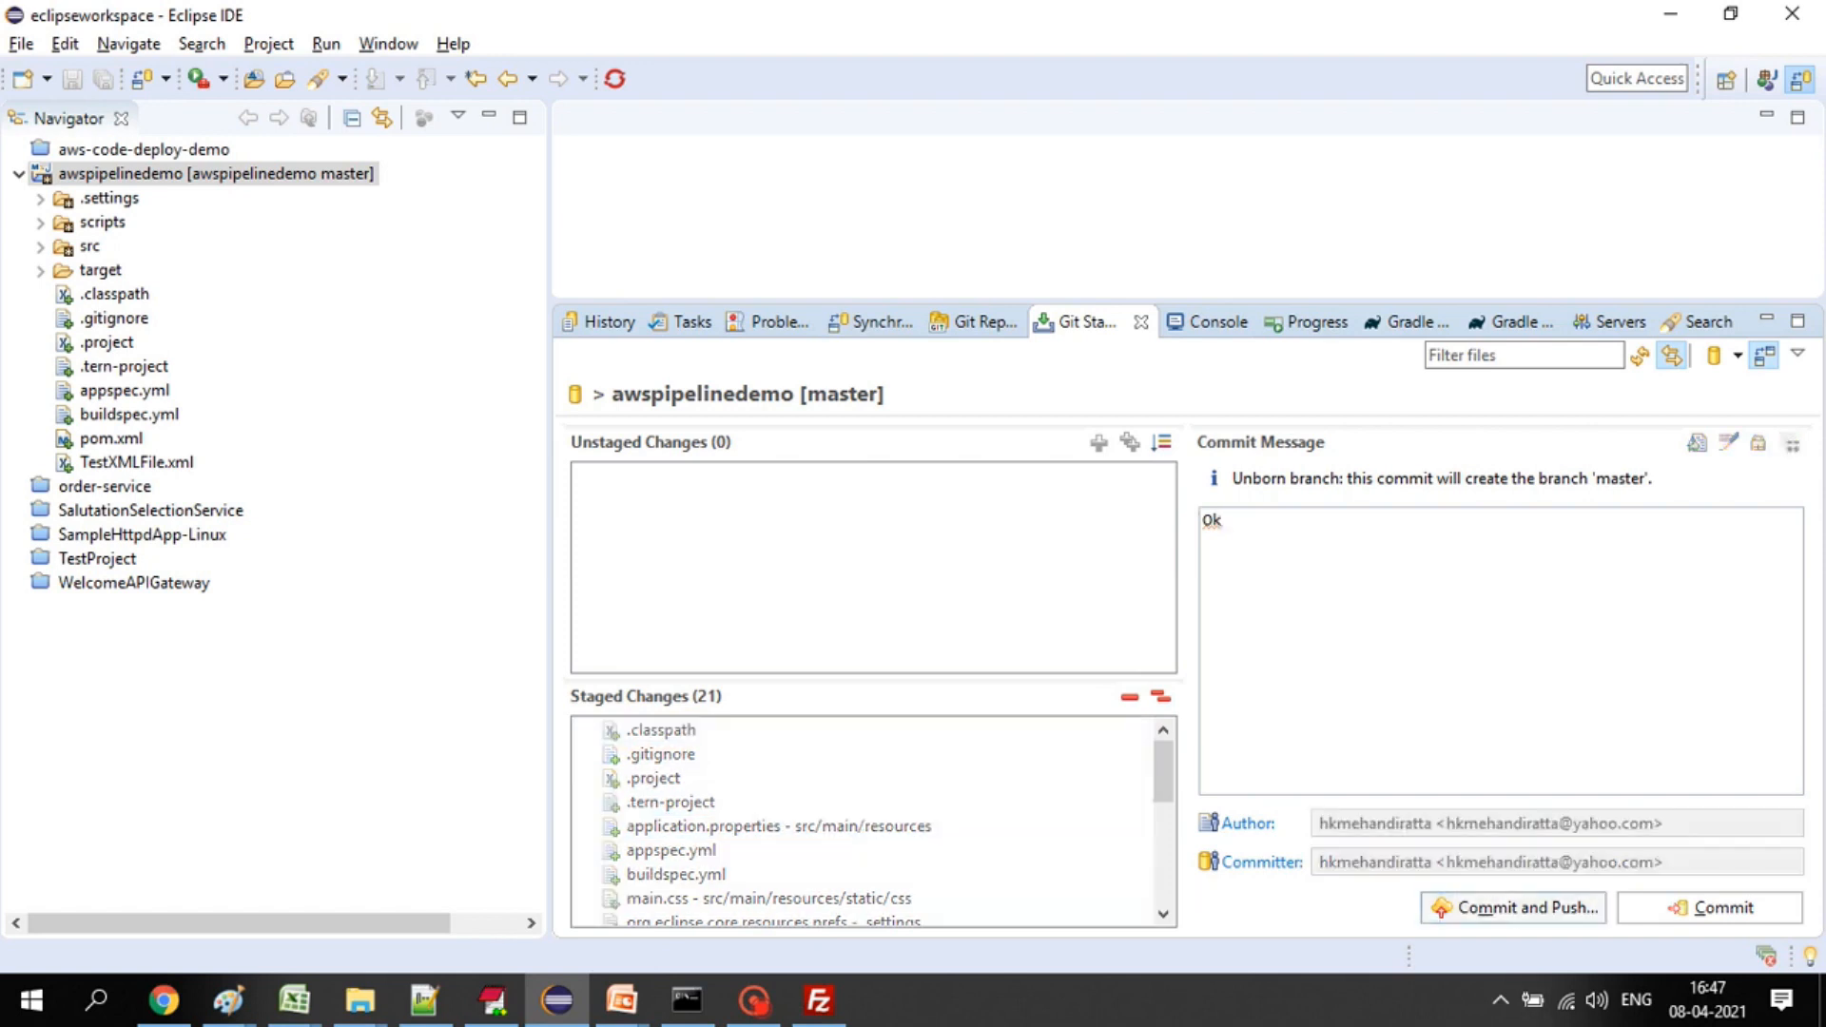
- Copy the HTTPS clone URL of aws-pipeline-demo-for-war-app from CodeCommit in Chrome and enter it as the push destination URI in Eclipse
{"action": "key", "text": "alt+Tab"}
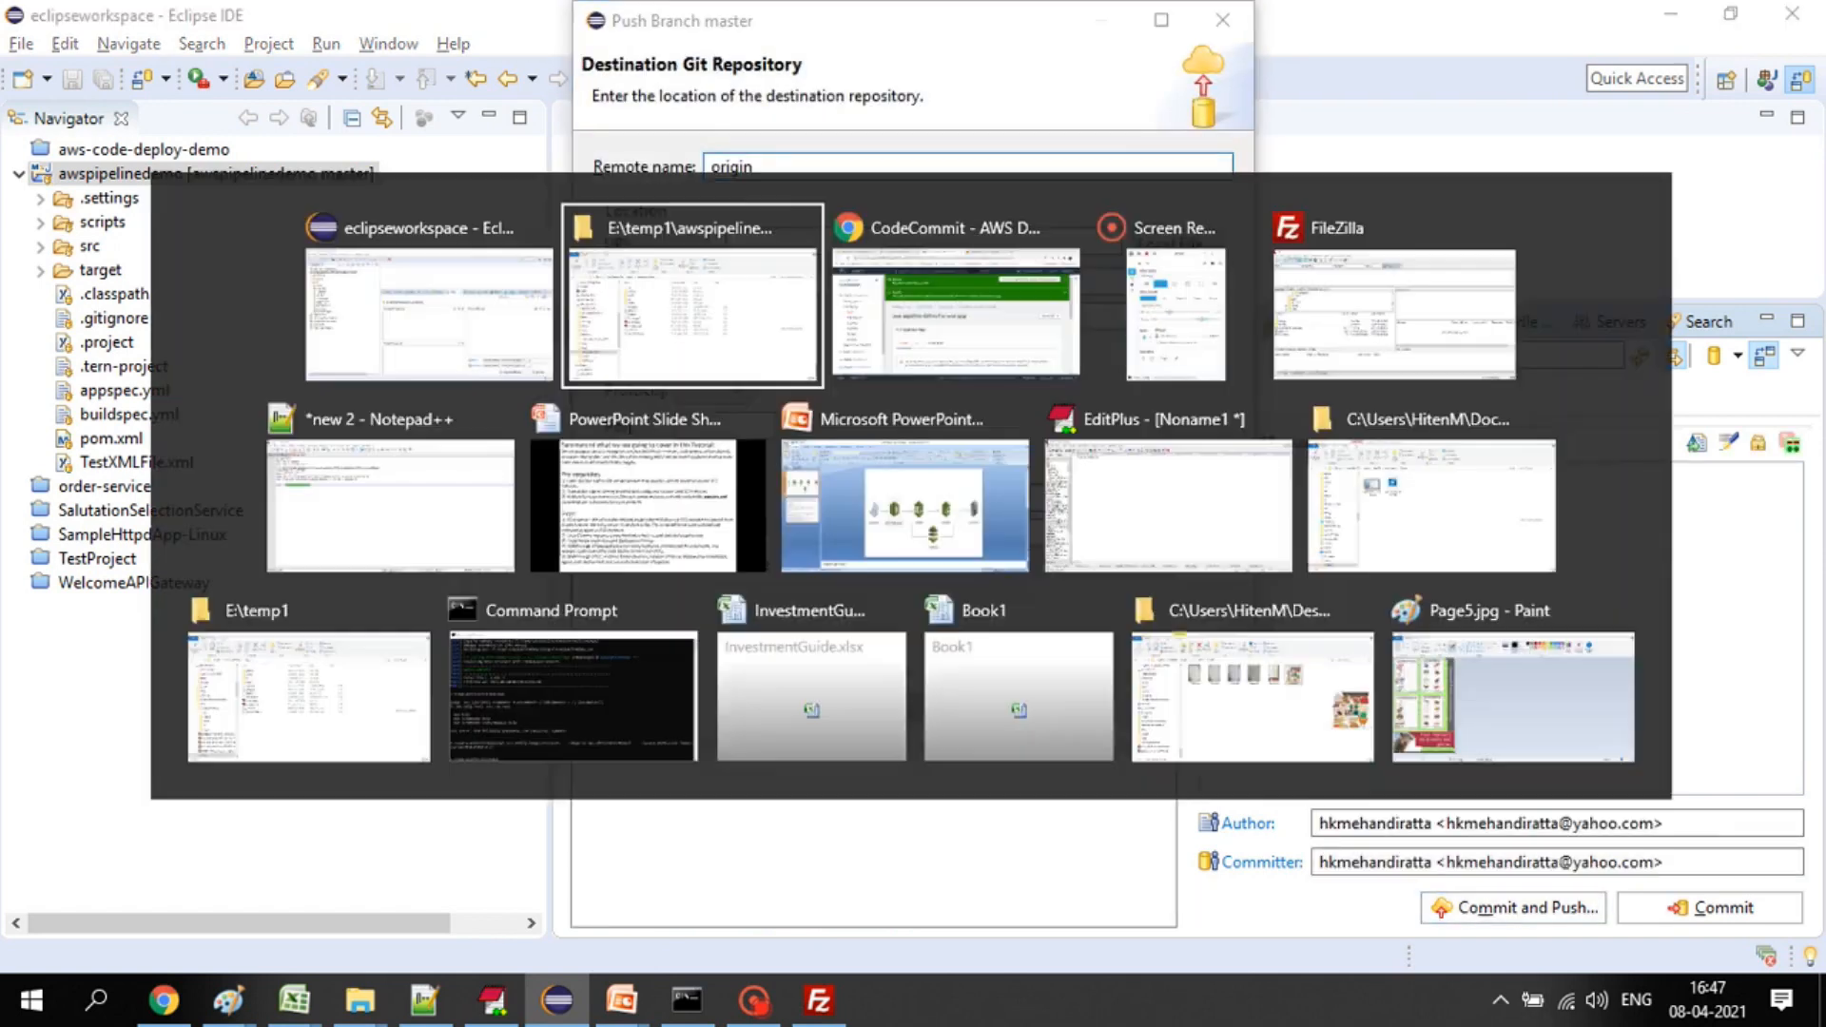
{"action": "key", "text": "alt+Tab"}
{"action": "left_click", "coordinate": [1607, 495]}
{"action": "left_click", "coordinate": [1560, 538]}
{"action": "key", "text": "alt+Tab"}
{"action": "key", "text": "ctrl+v"}
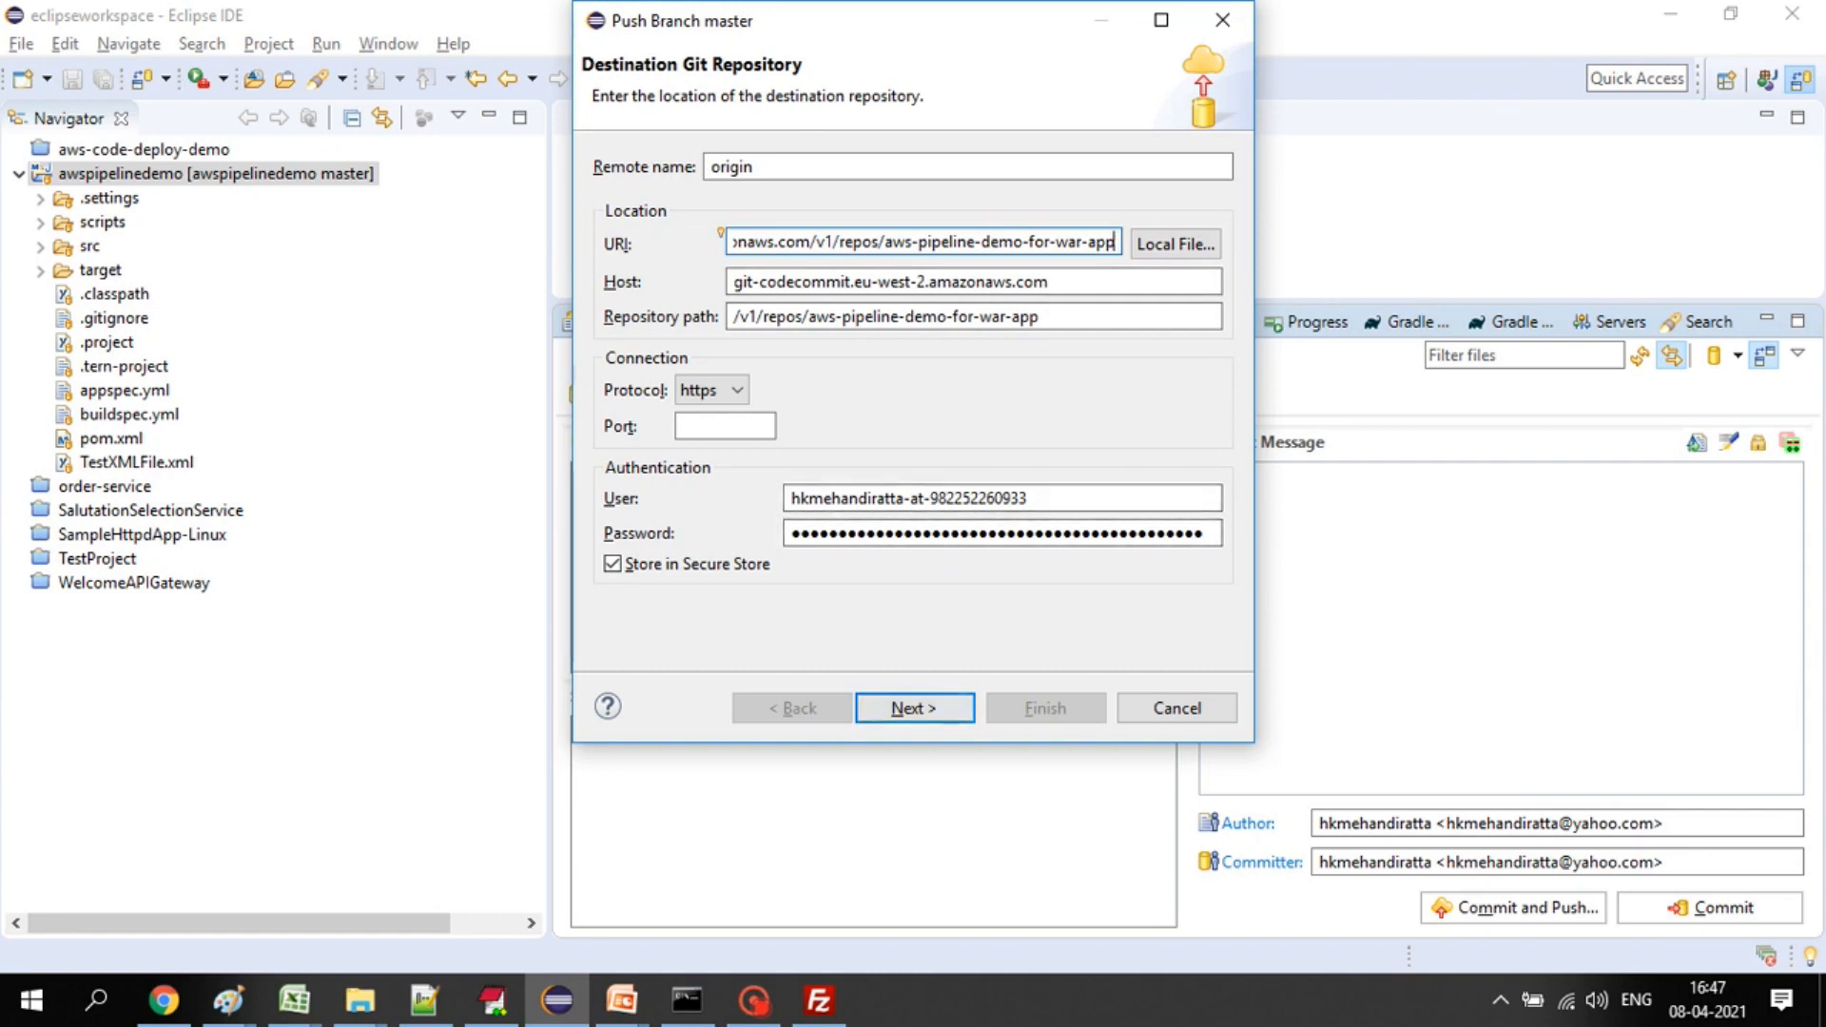
- Push the local master branch to a new master branch in the CodeCommit repository and close the push results
{"action": "left_click", "coordinate": [914, 709]}
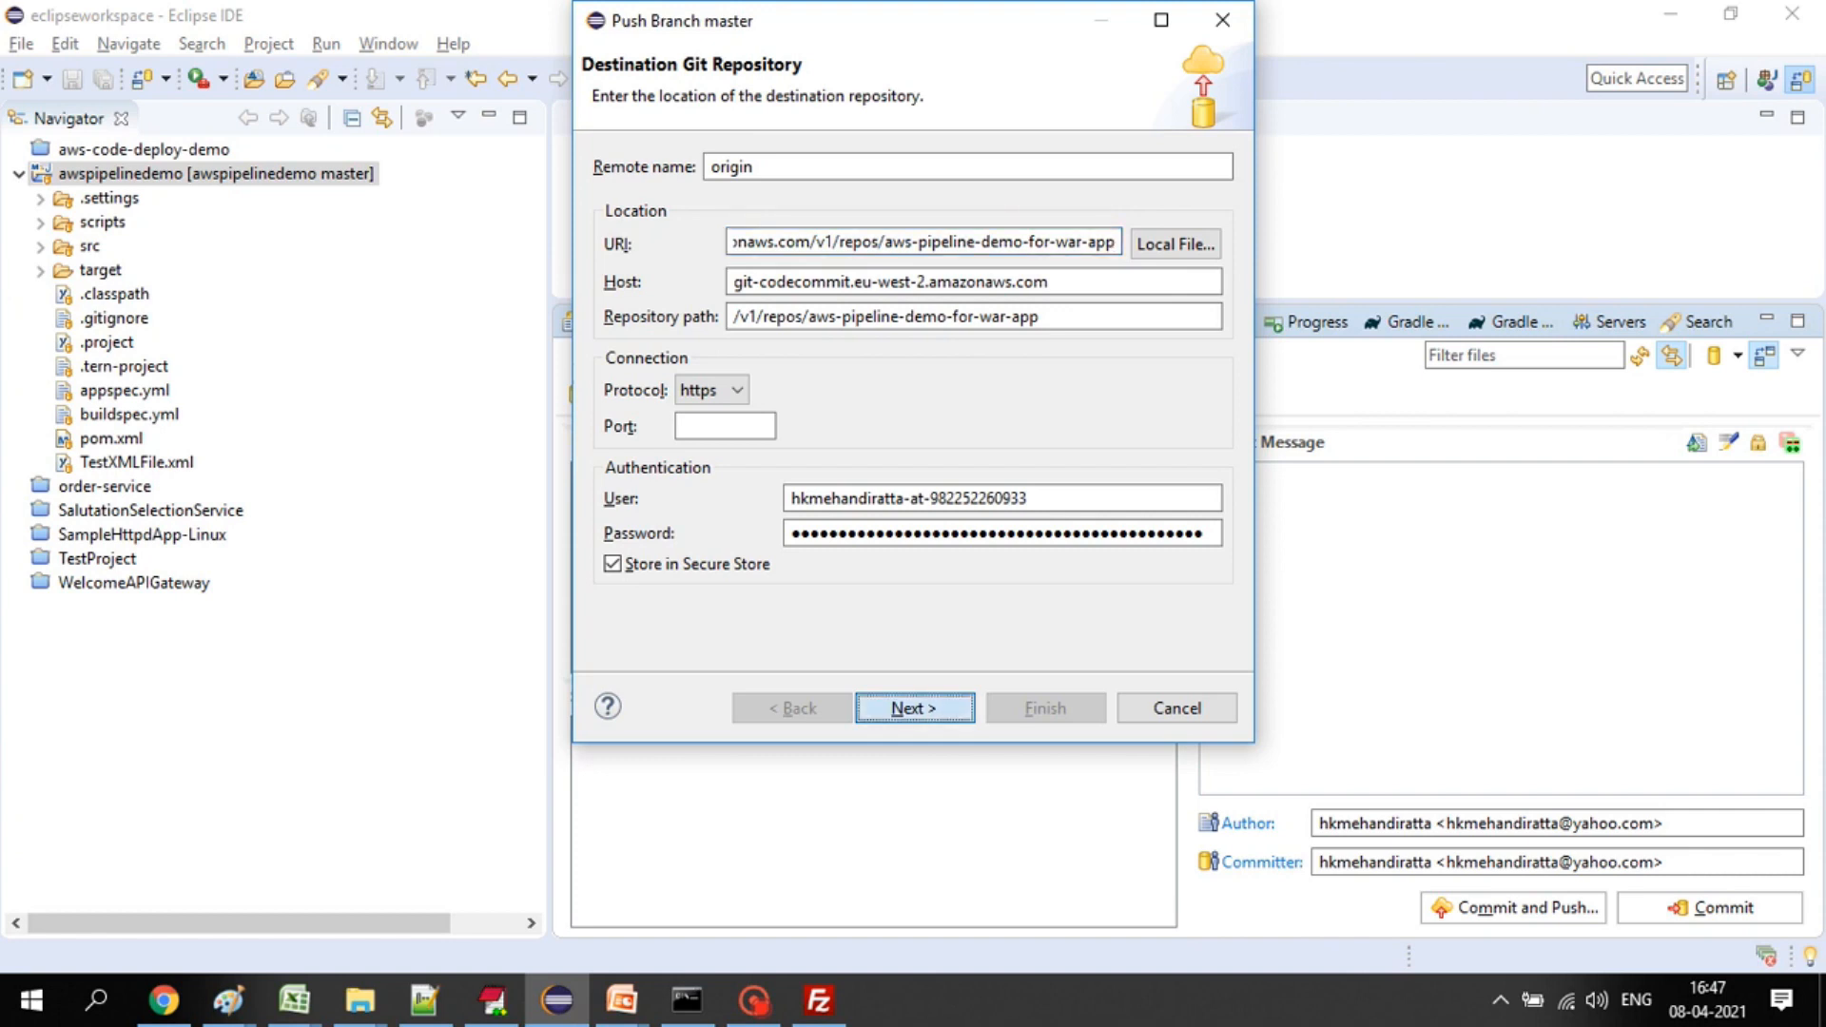
{"action": "left_click", "coordinate": [914, 708]}
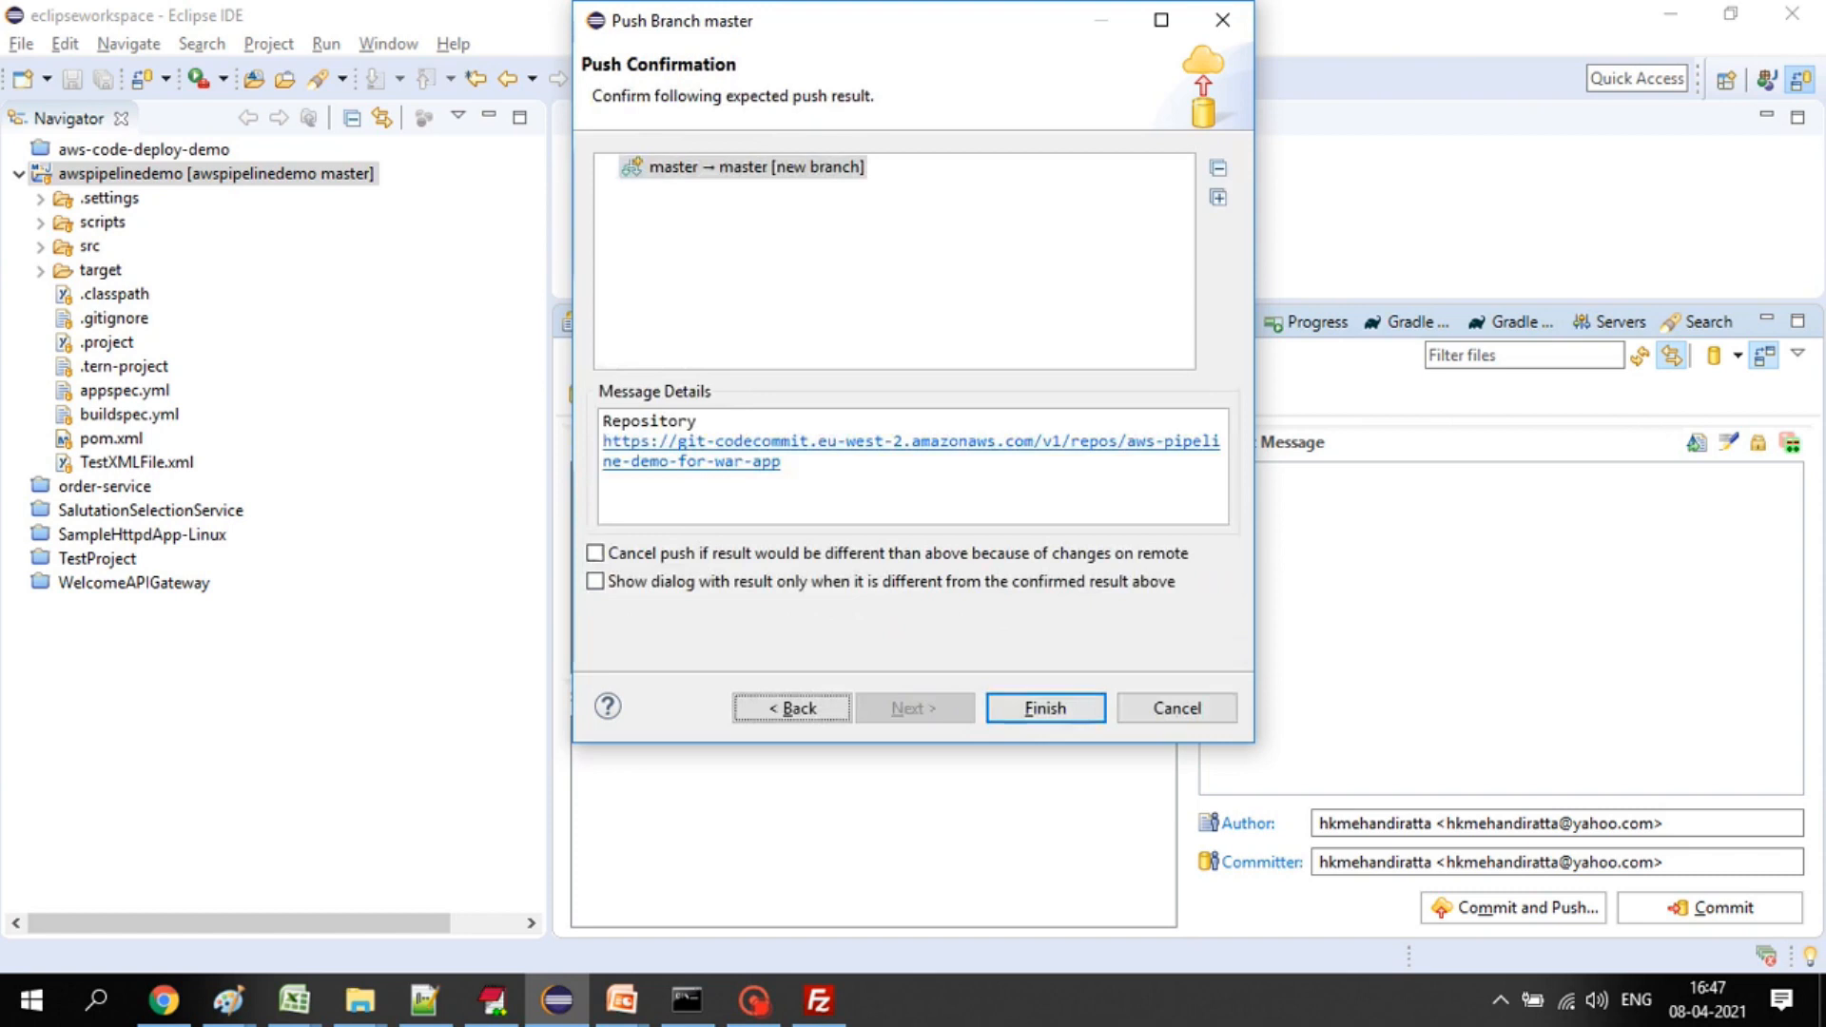
{"action": "left_click", "coordinate": [1046, 707]}
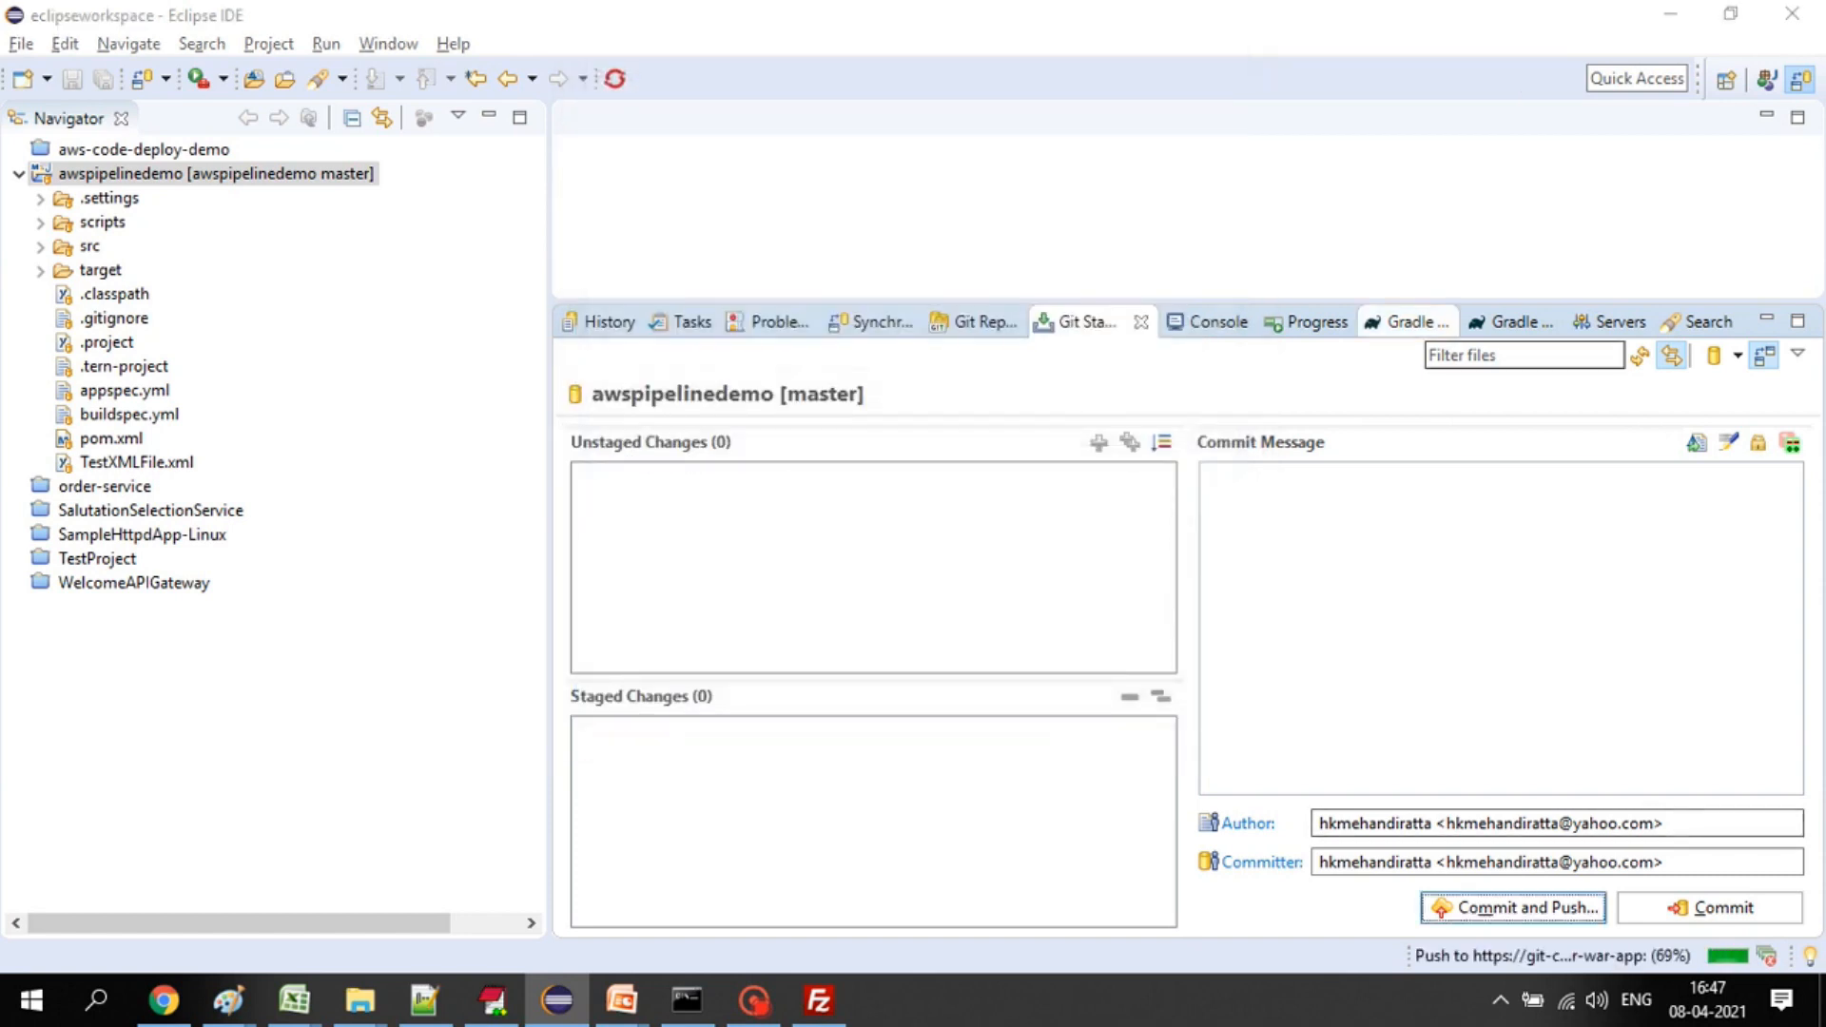
{"action": "left_click", "coordinate": [1271, 646]}
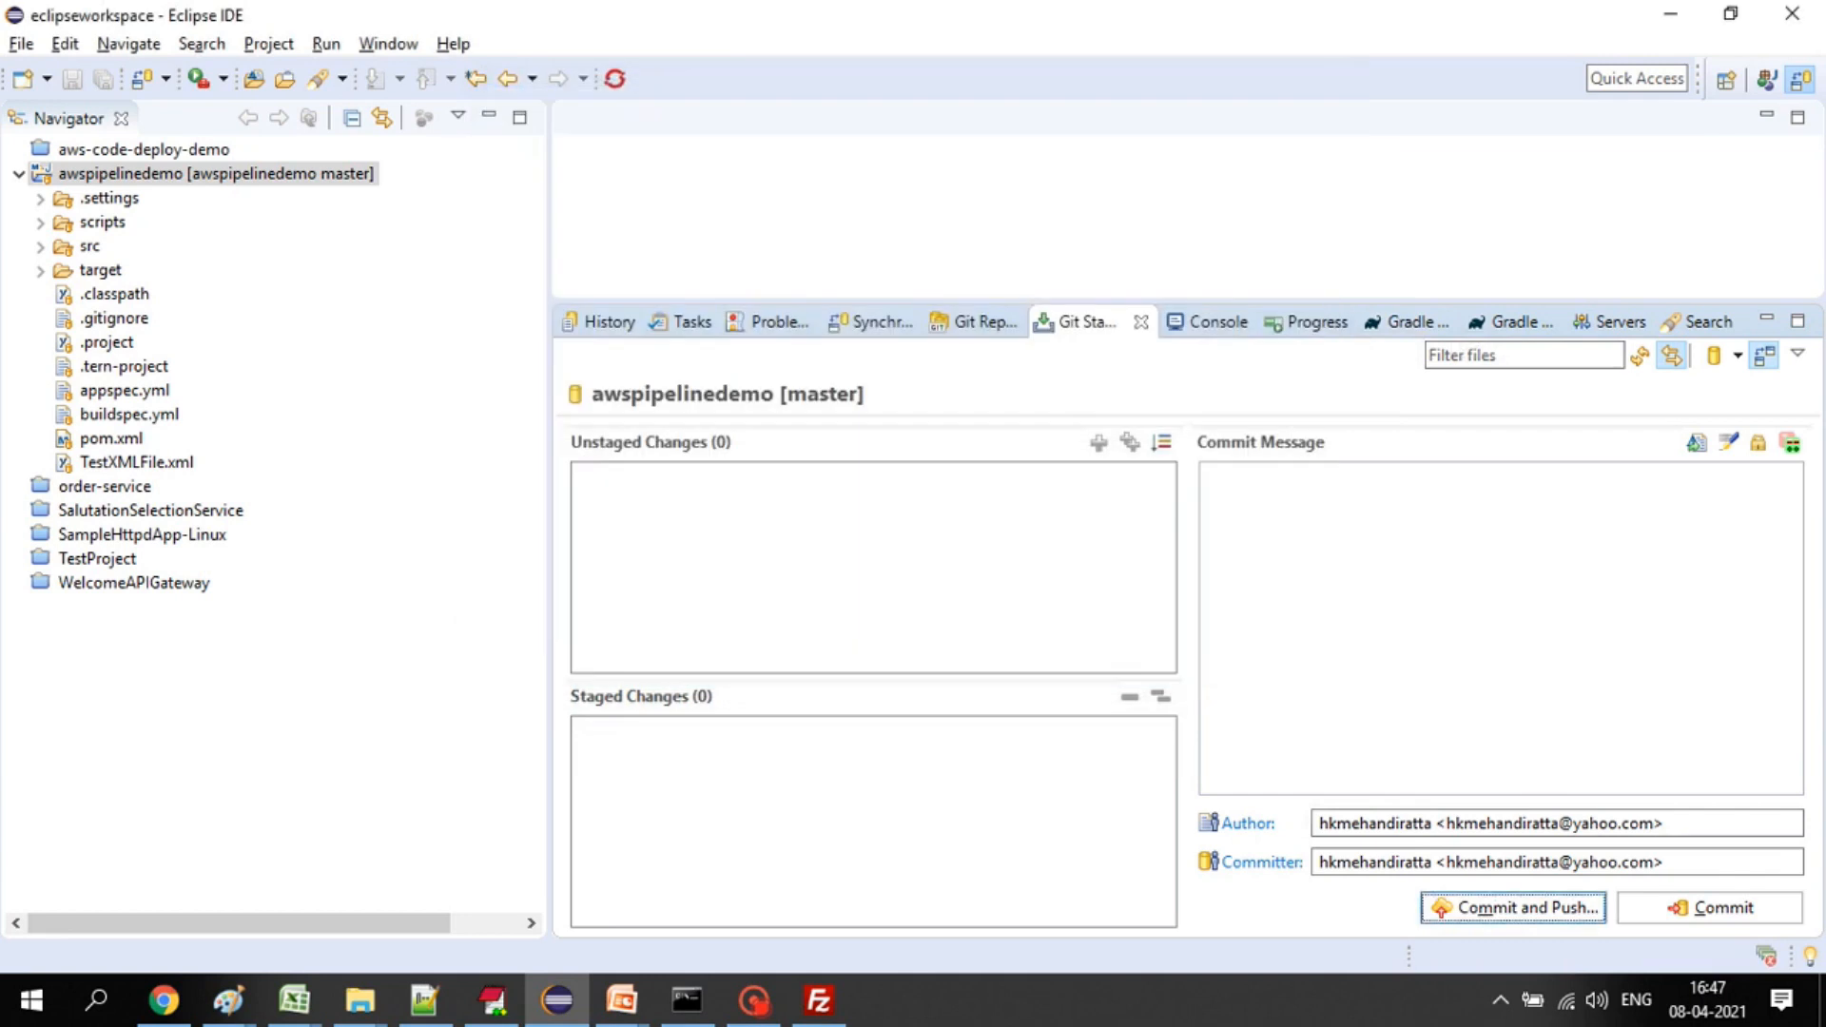
- Switch to Chrome and examine the folders and files on the master branch of aws-pipeline-demo-for-war-app in CodeCommit
{"action": "left_click", "coordinate": [164, 999]}
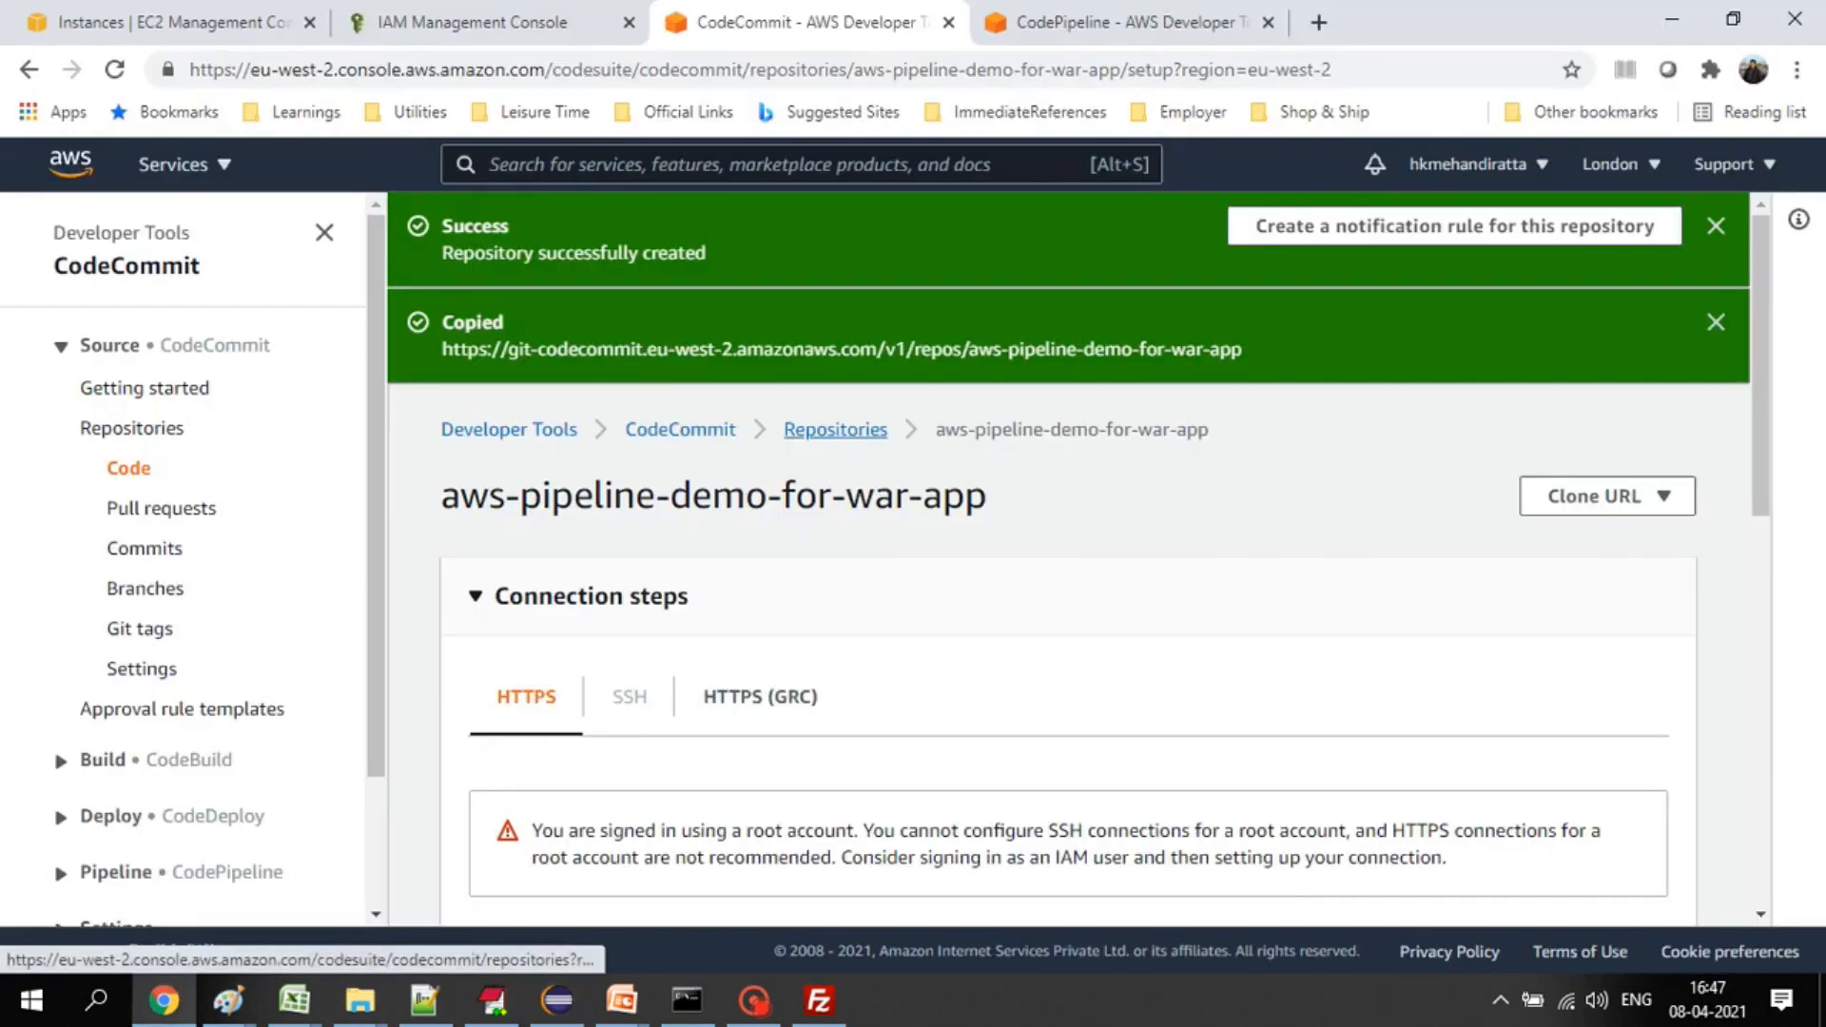
{"action": "left_click", "coordinate": [835, 429]}
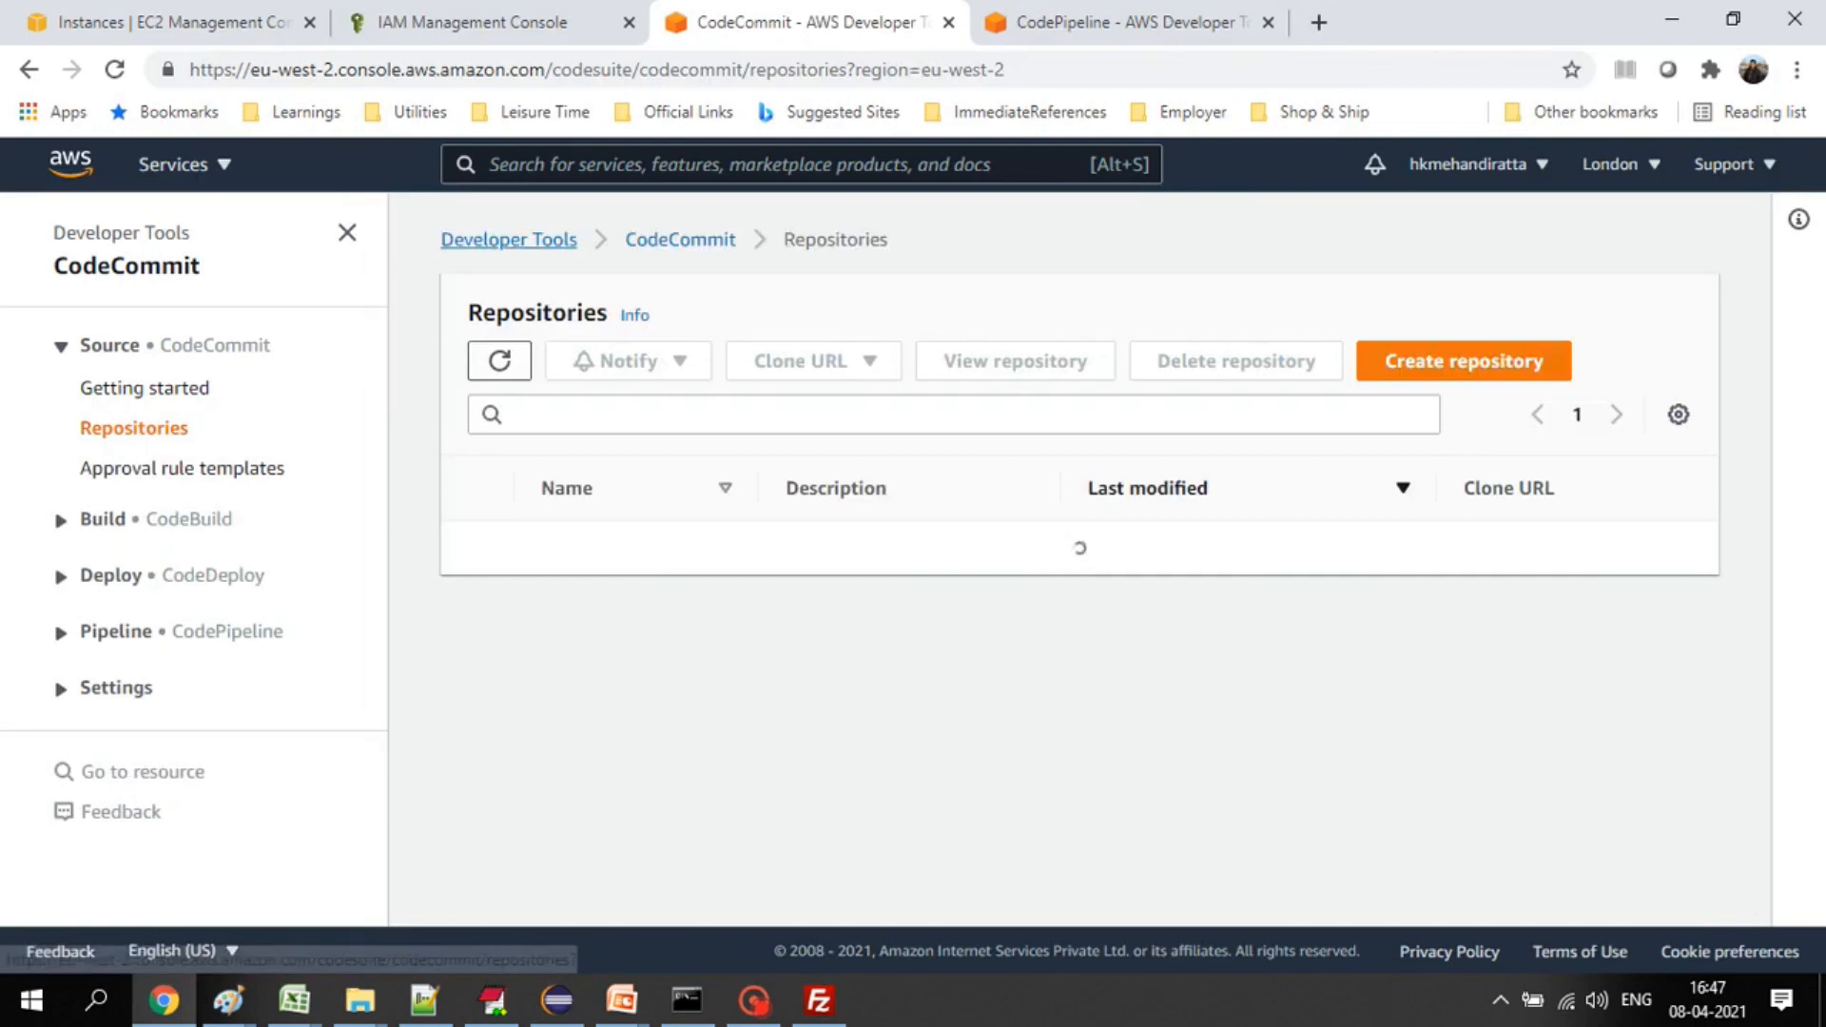
{"action": "left_click", "coordinate": [624, 545]}
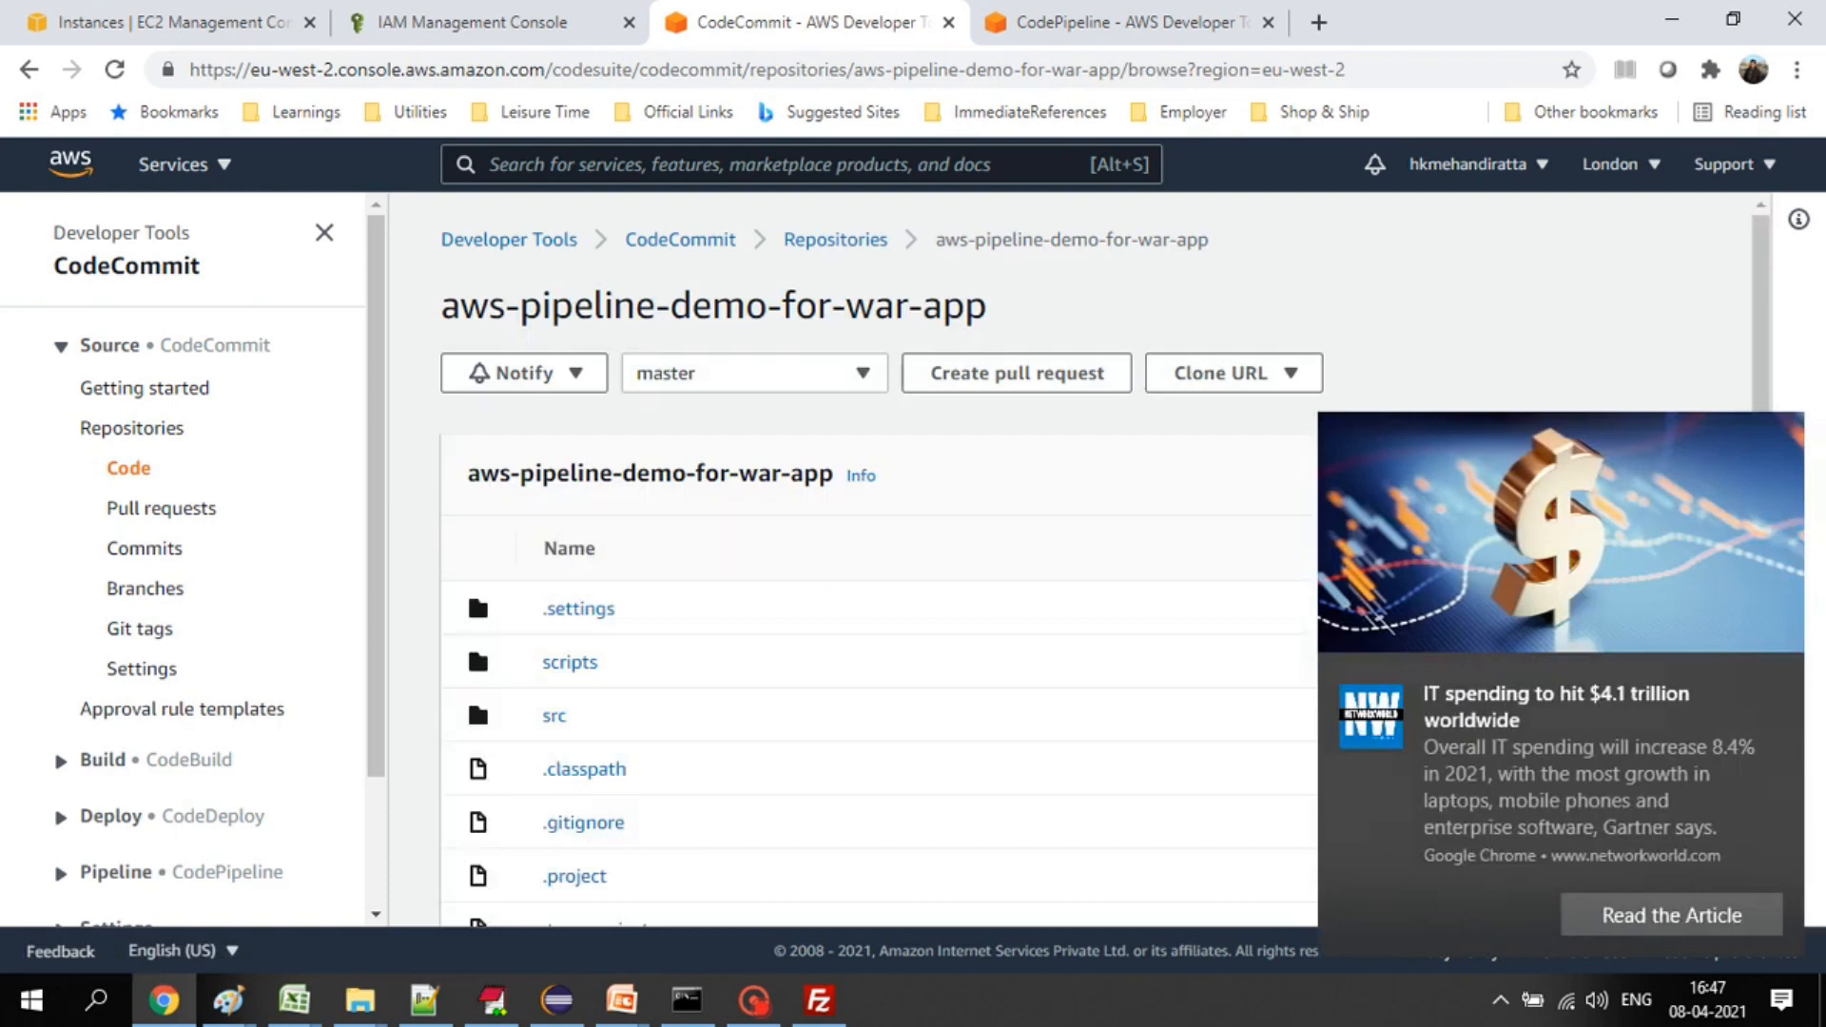
{"action": "scroll", "coordinate": [476, 592], "scroll_direction": "down", "scroll_amount": 3}
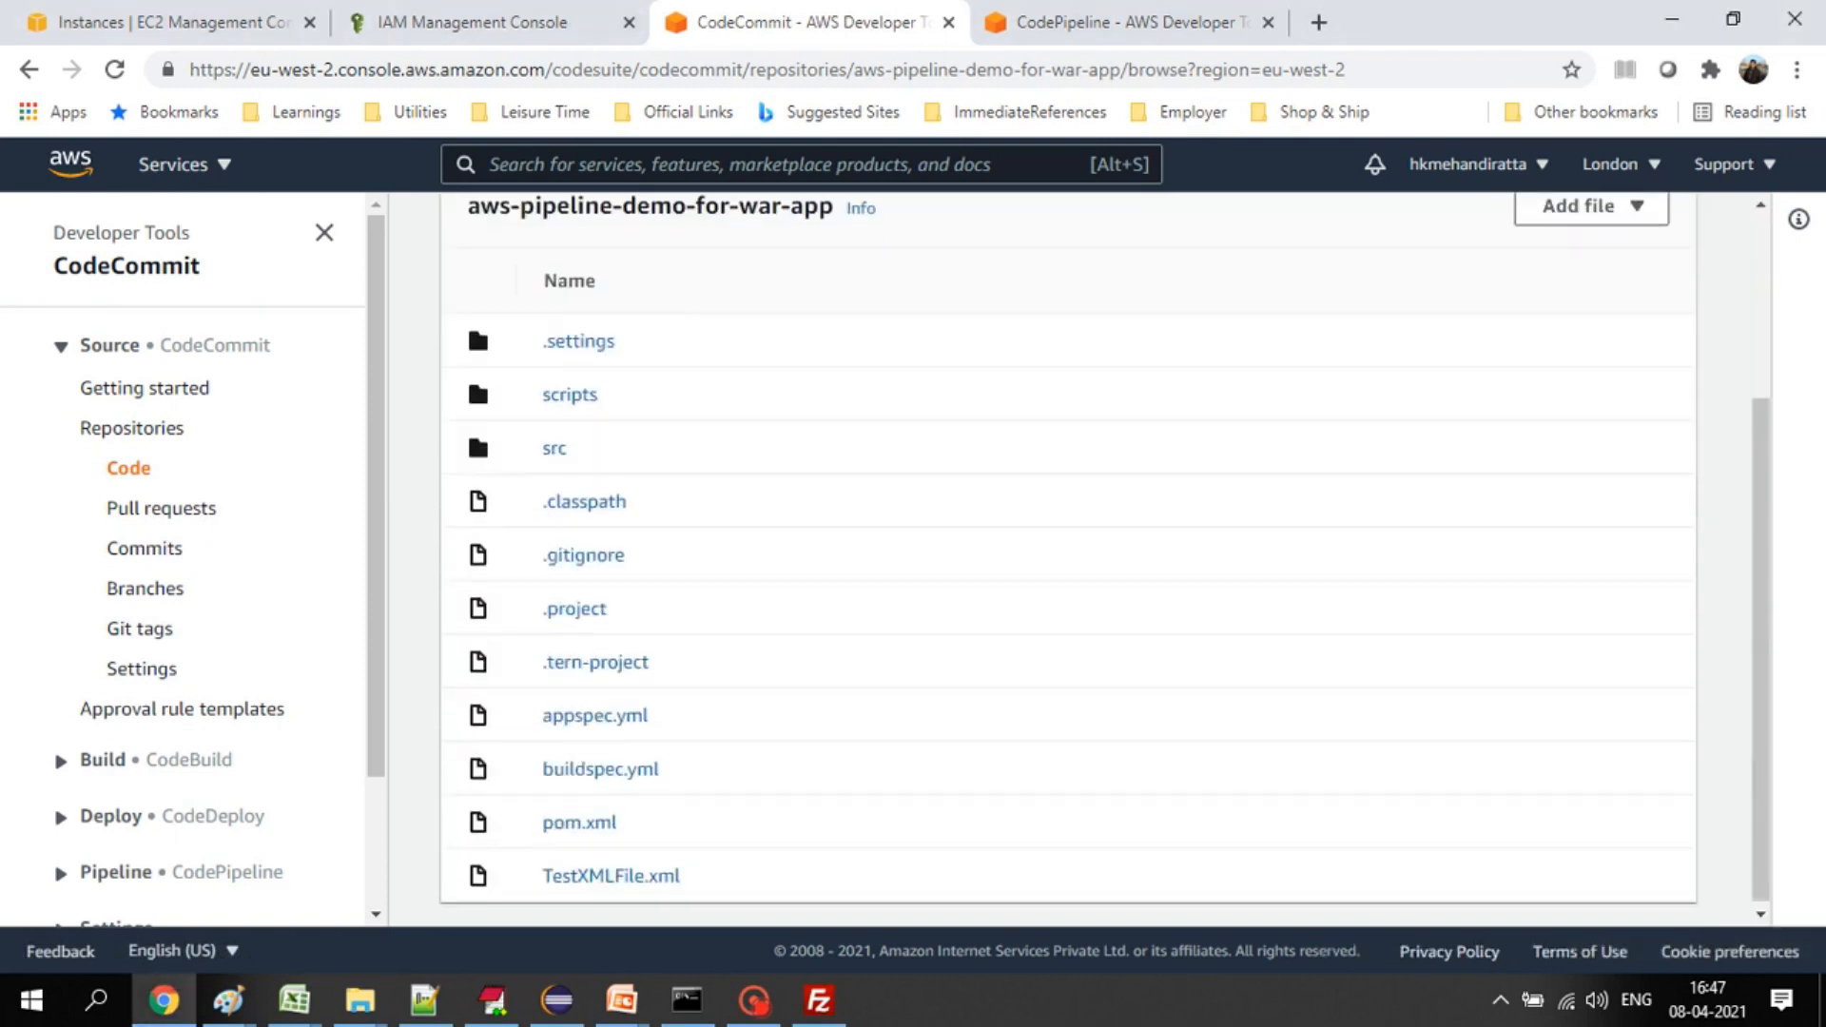
{"action": "scroll", "coordinate": [466, 314], "scroll_direction": "up", "scroll_amount": 3}
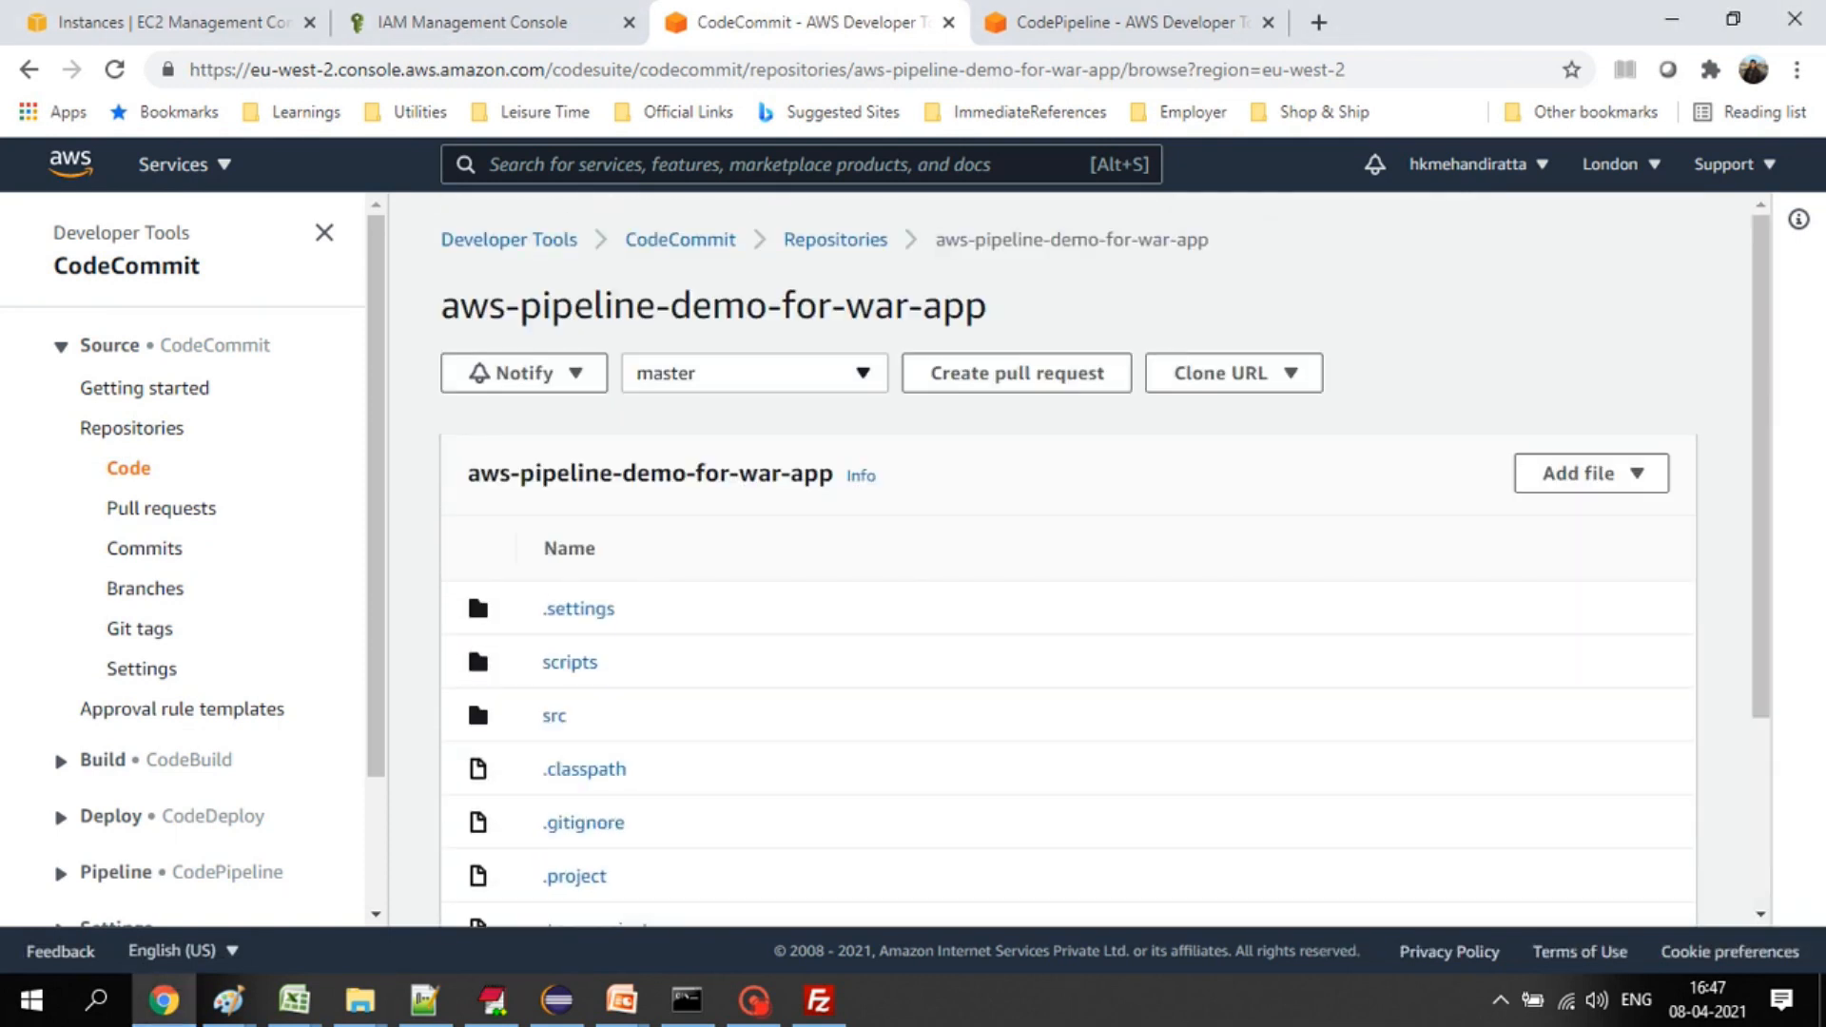
{"action": "left_click_drag", "start_coordinate": [443, 306], "coordinate": [986, 306]}
{"action": "scroll", "coordinate": [1066, 561], "scroll_direction": "down", "scroll_amount": 3}
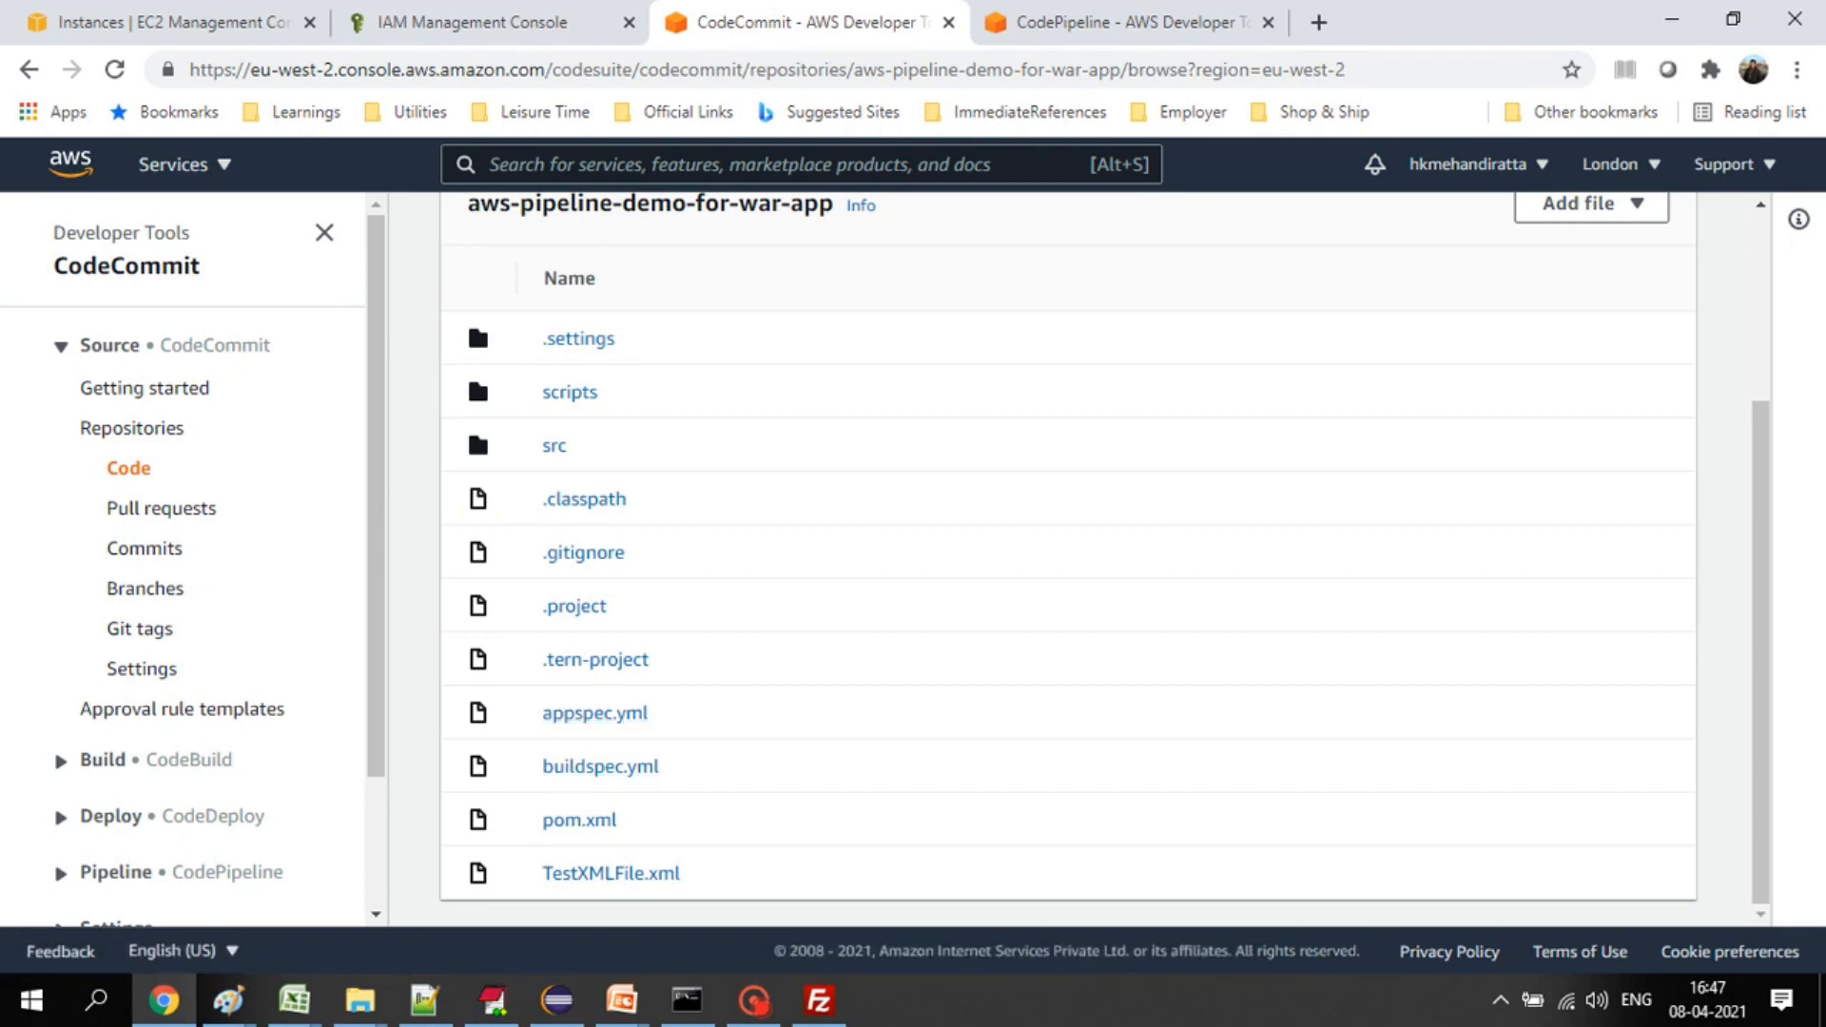
{"action": "scroll", "coordinate": [1068, 559], "scroll_direction": "up", "scroll_amount": 3}
{"action": "scroll", "coordinate": [1067, 560], "scroll_direction": "down", "scroll_amount": 3}
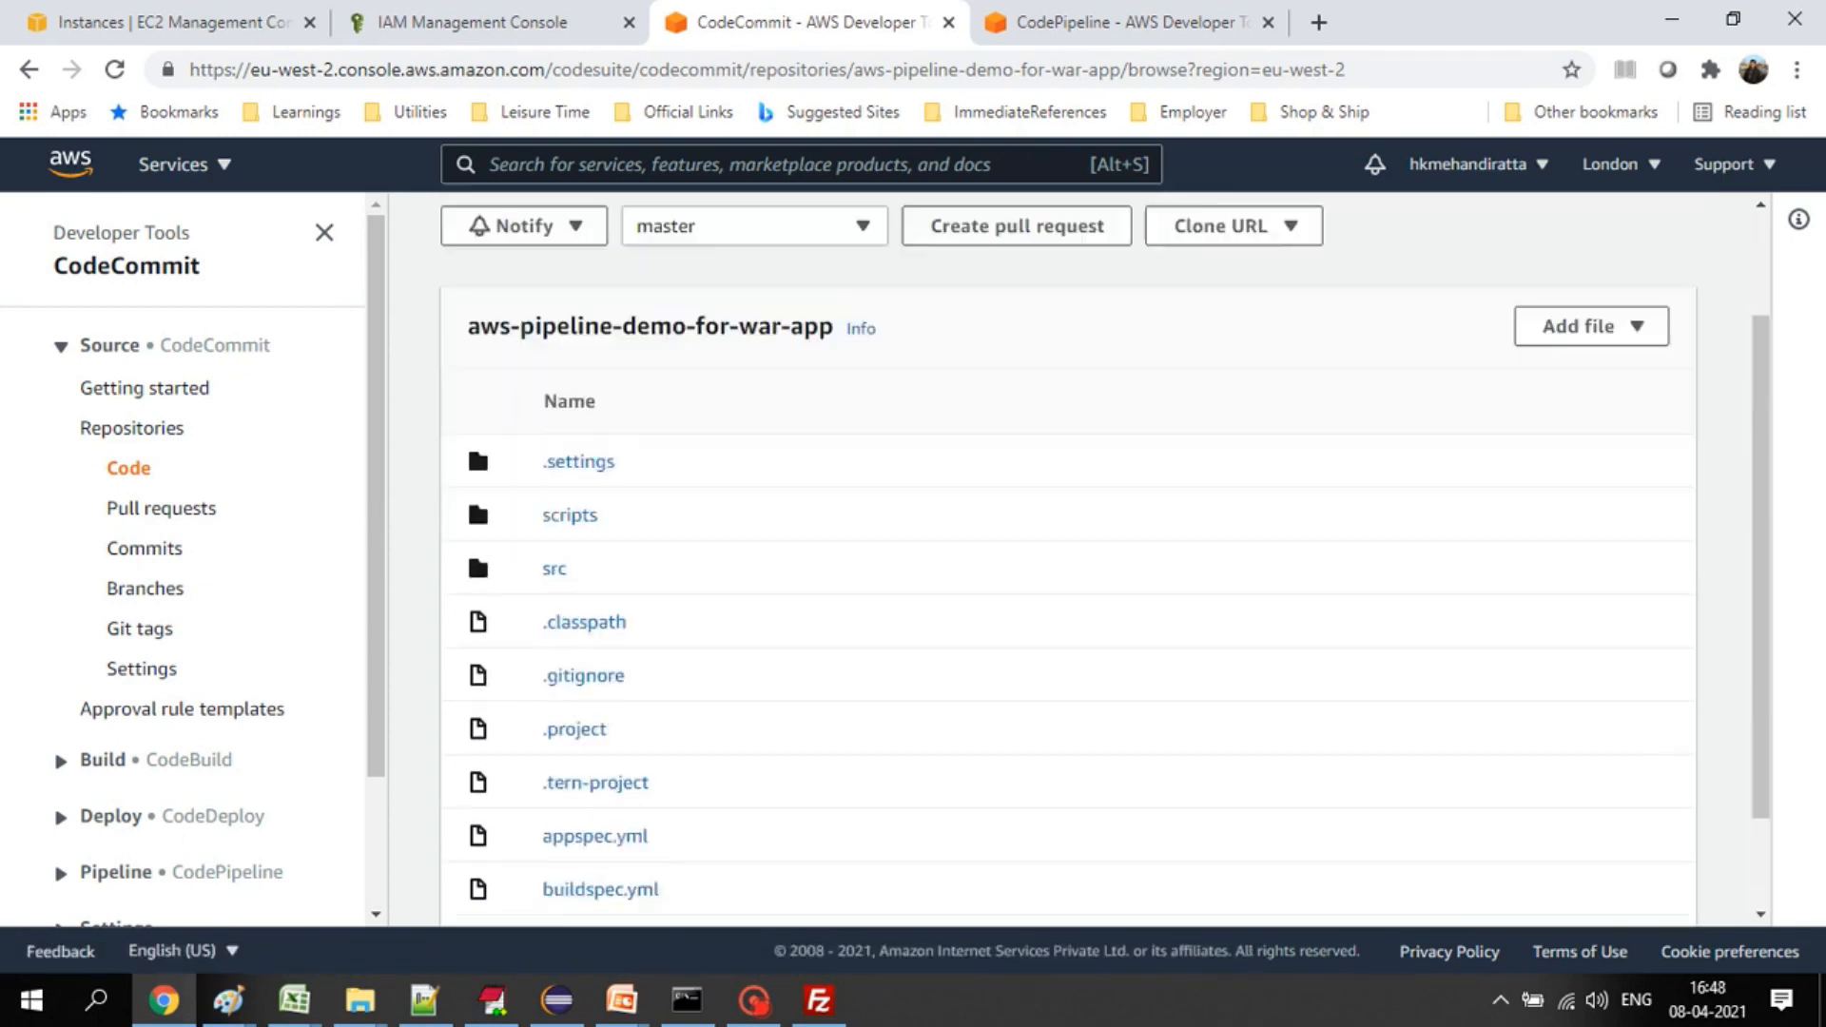
- Check the rest of the pushed repository listing, from the .settings folder down to TestXMLFile.xml
{"action": "scroll", "coordinate": [466, 581], "scroll_direction": "up", "scroll_amount": 3}
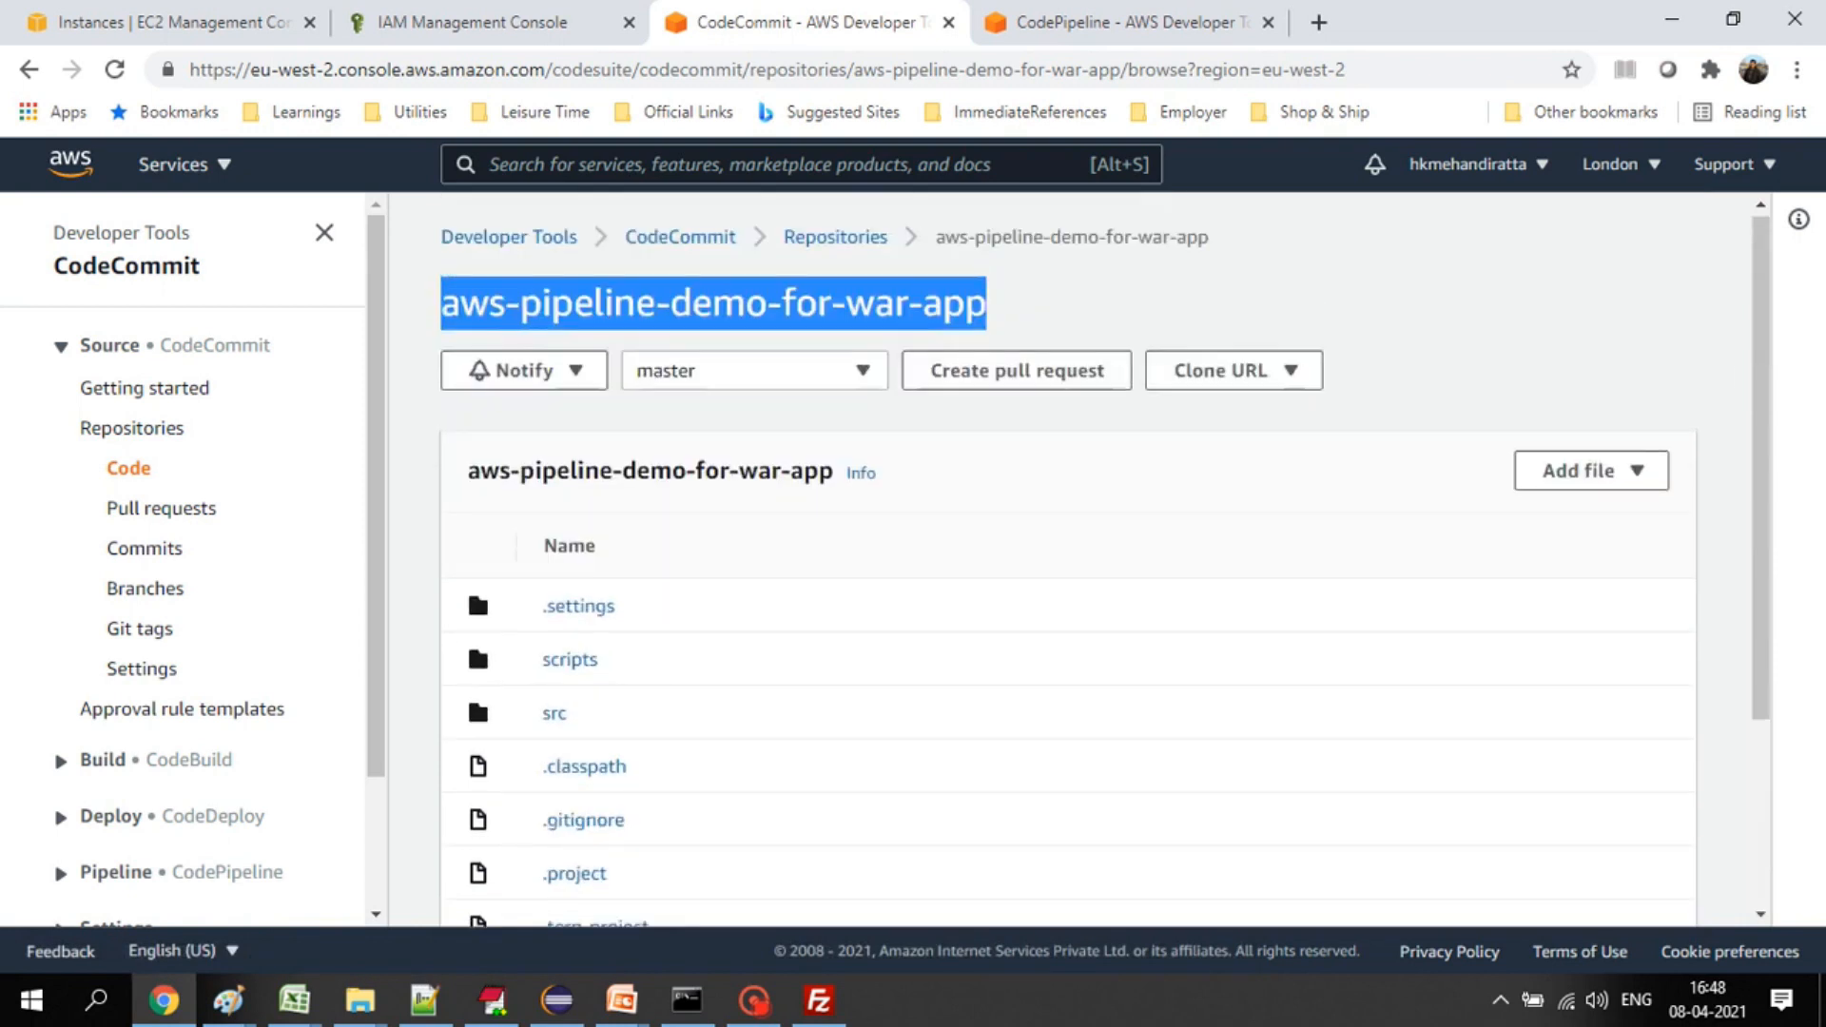
{"action": "scroll", "coordinate": [466, 580], "scroll_direction": "down", "scroll_amount": 3}
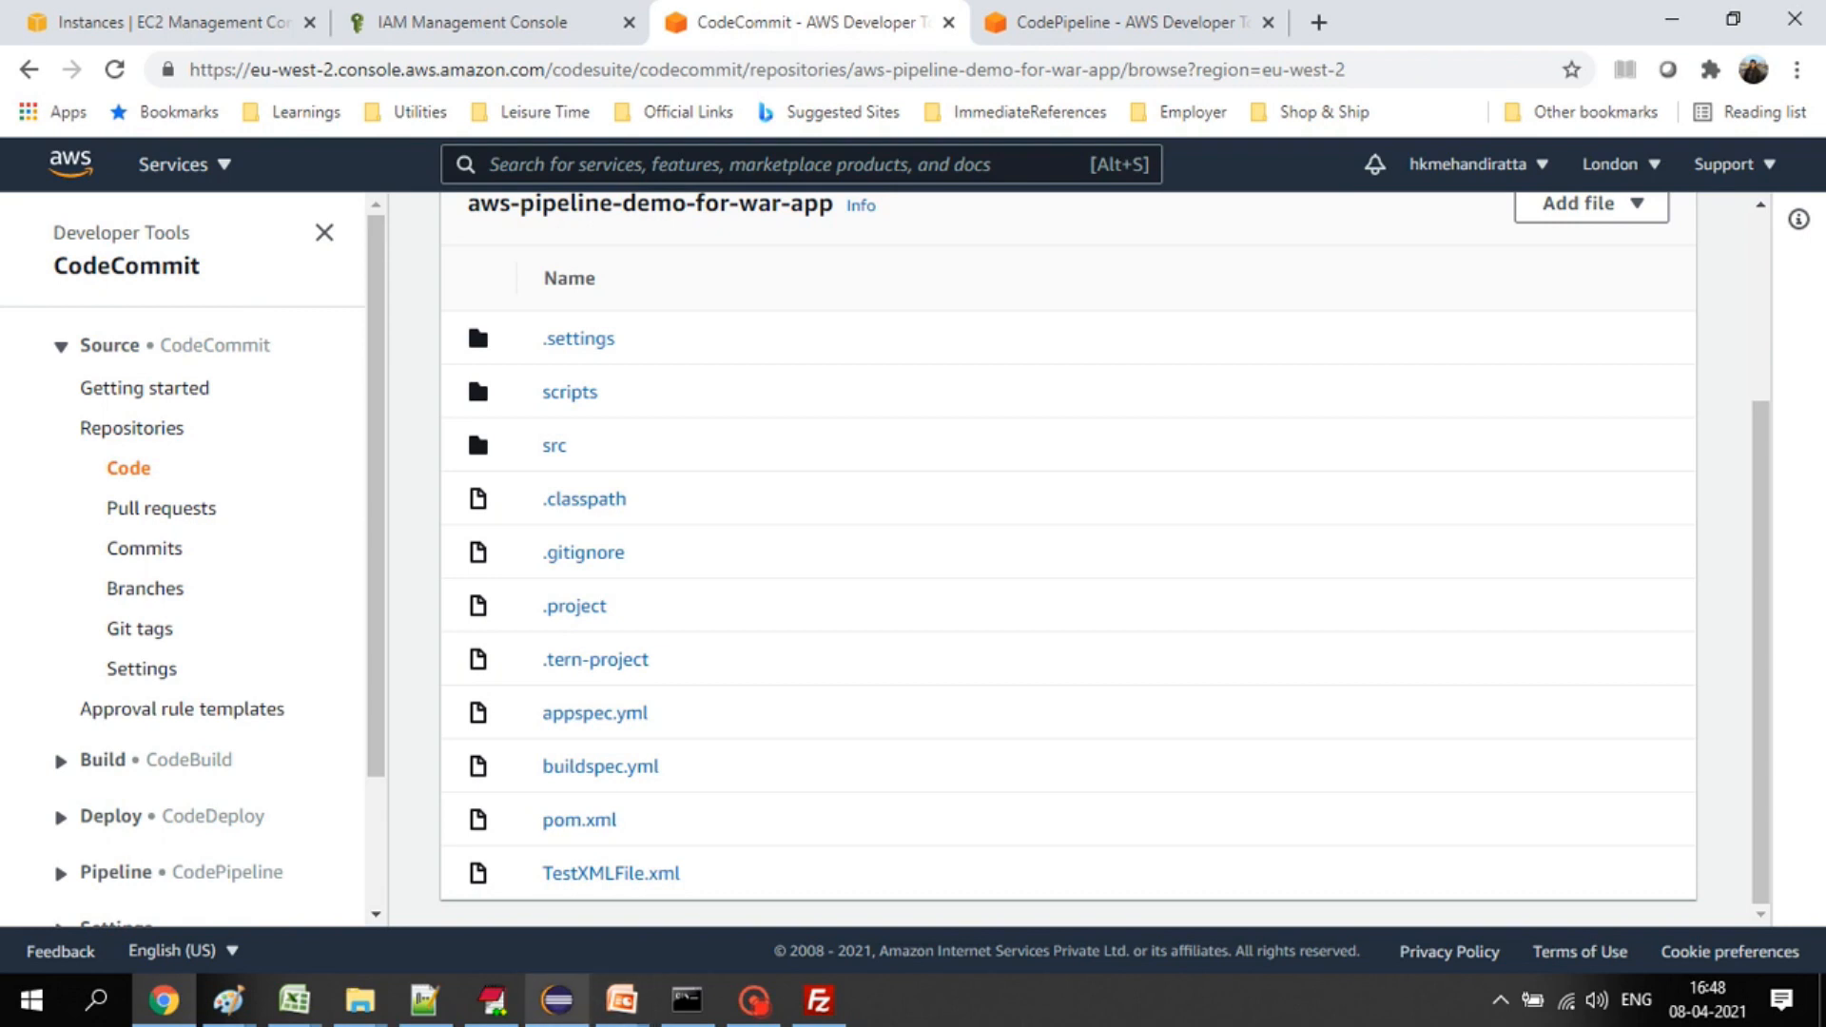
{"action": "left_click", "coordinate": [557, 1000]}
{"action": "left_click", "coordinate": [557, 1000]}
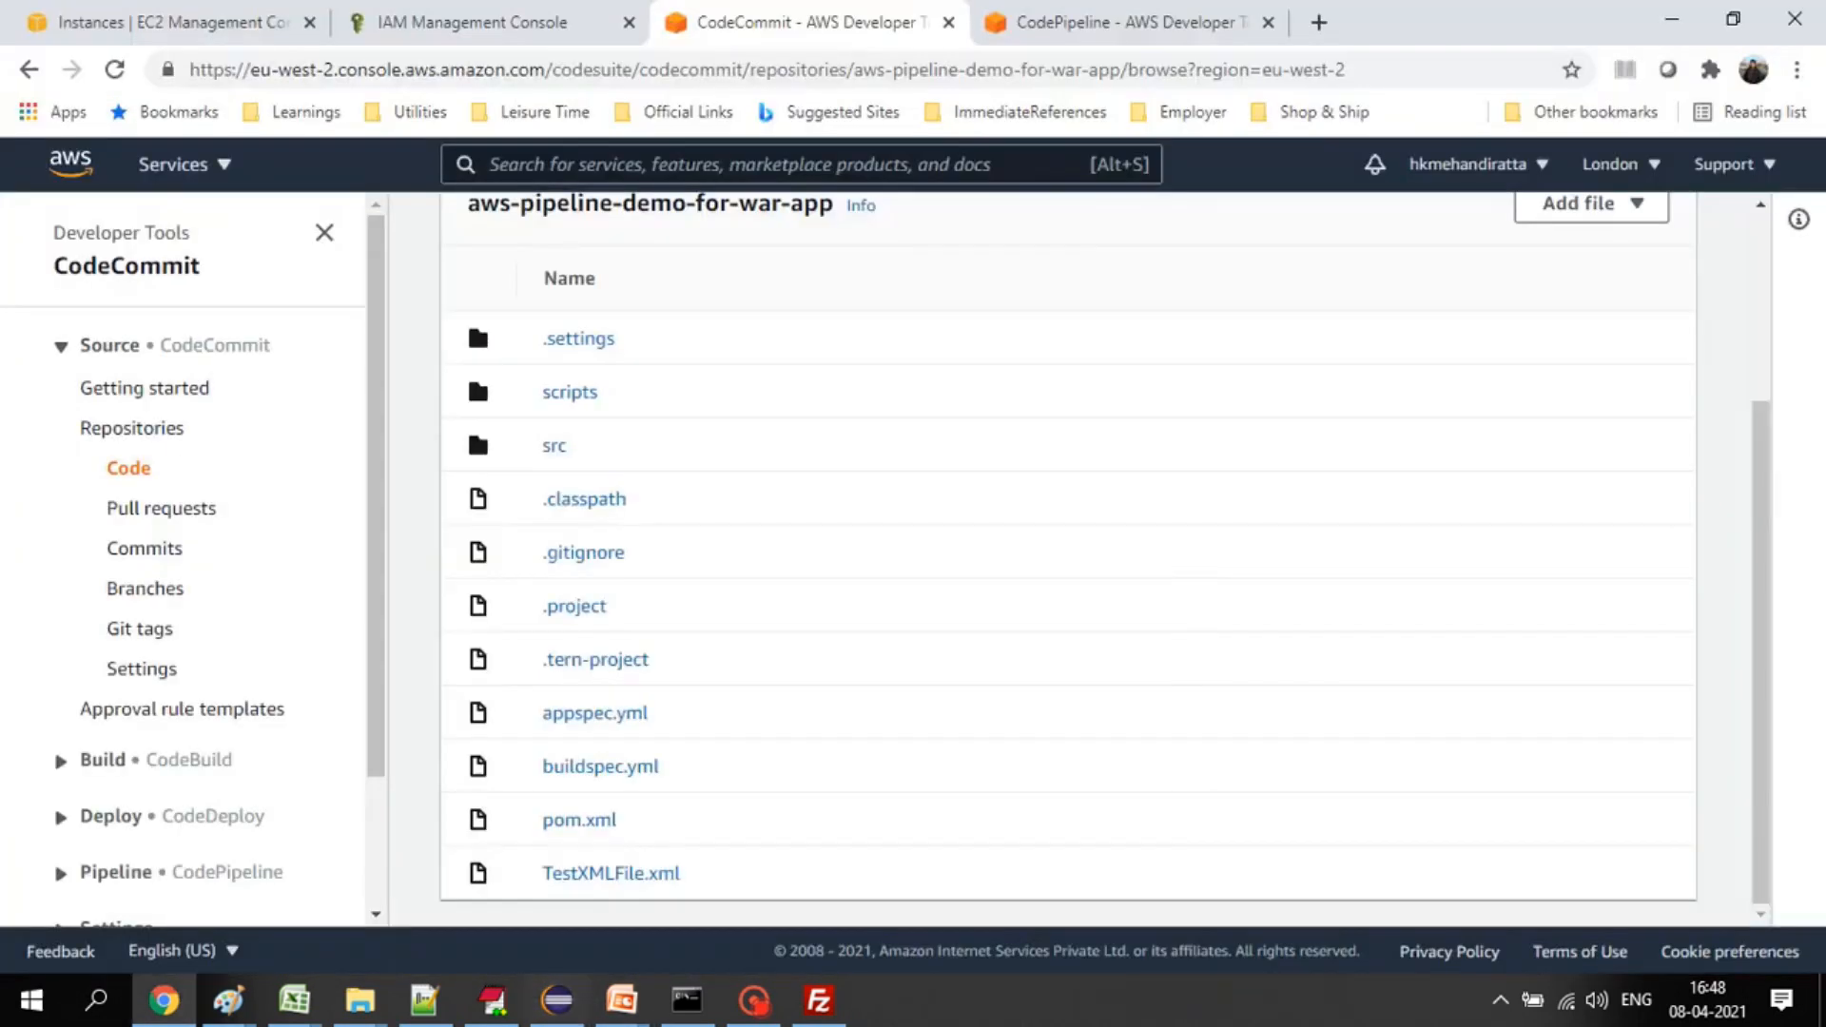
- Select the DemoEC2ForCodeDeploy instance in the EC2 console, refresh the list, and review its status checks, addresses and IAM role
{"action": "left_click", "coordinate": [198, 22]}
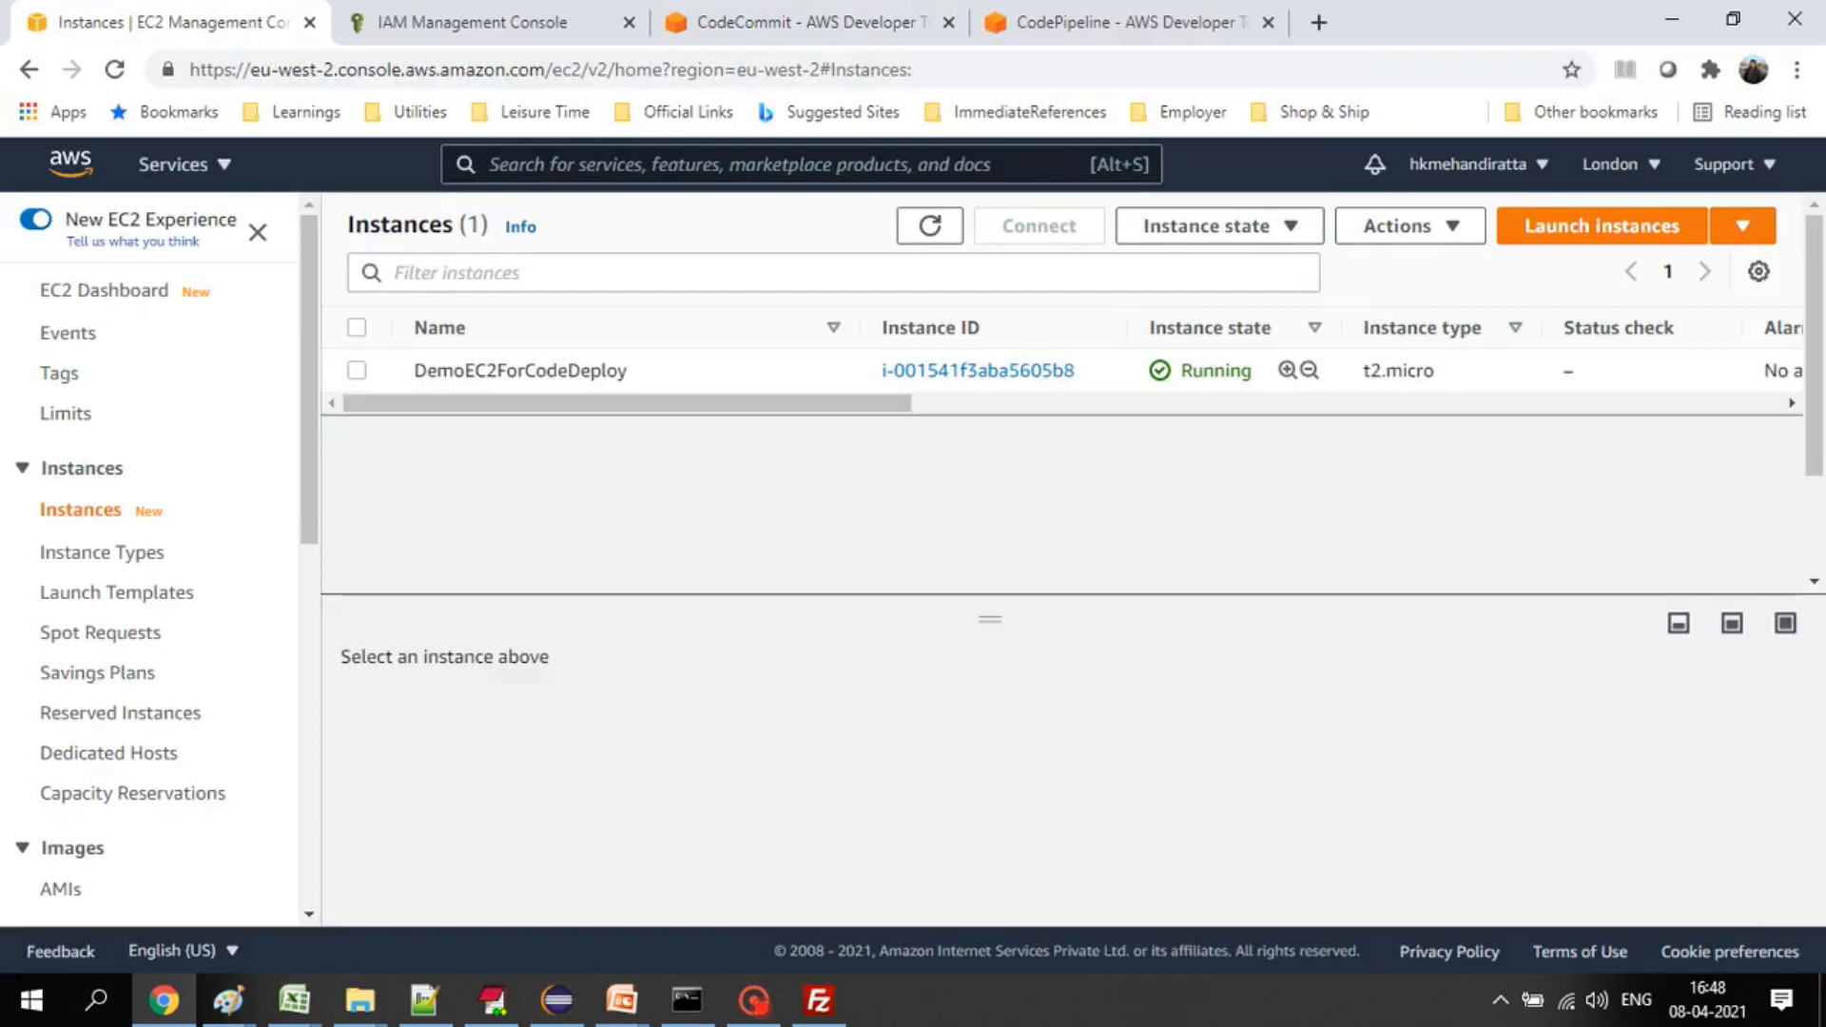
{"action": "left_click", "coordinate": [356, 371]}
{"action": "left_click", "coordinate": [931, 227]}
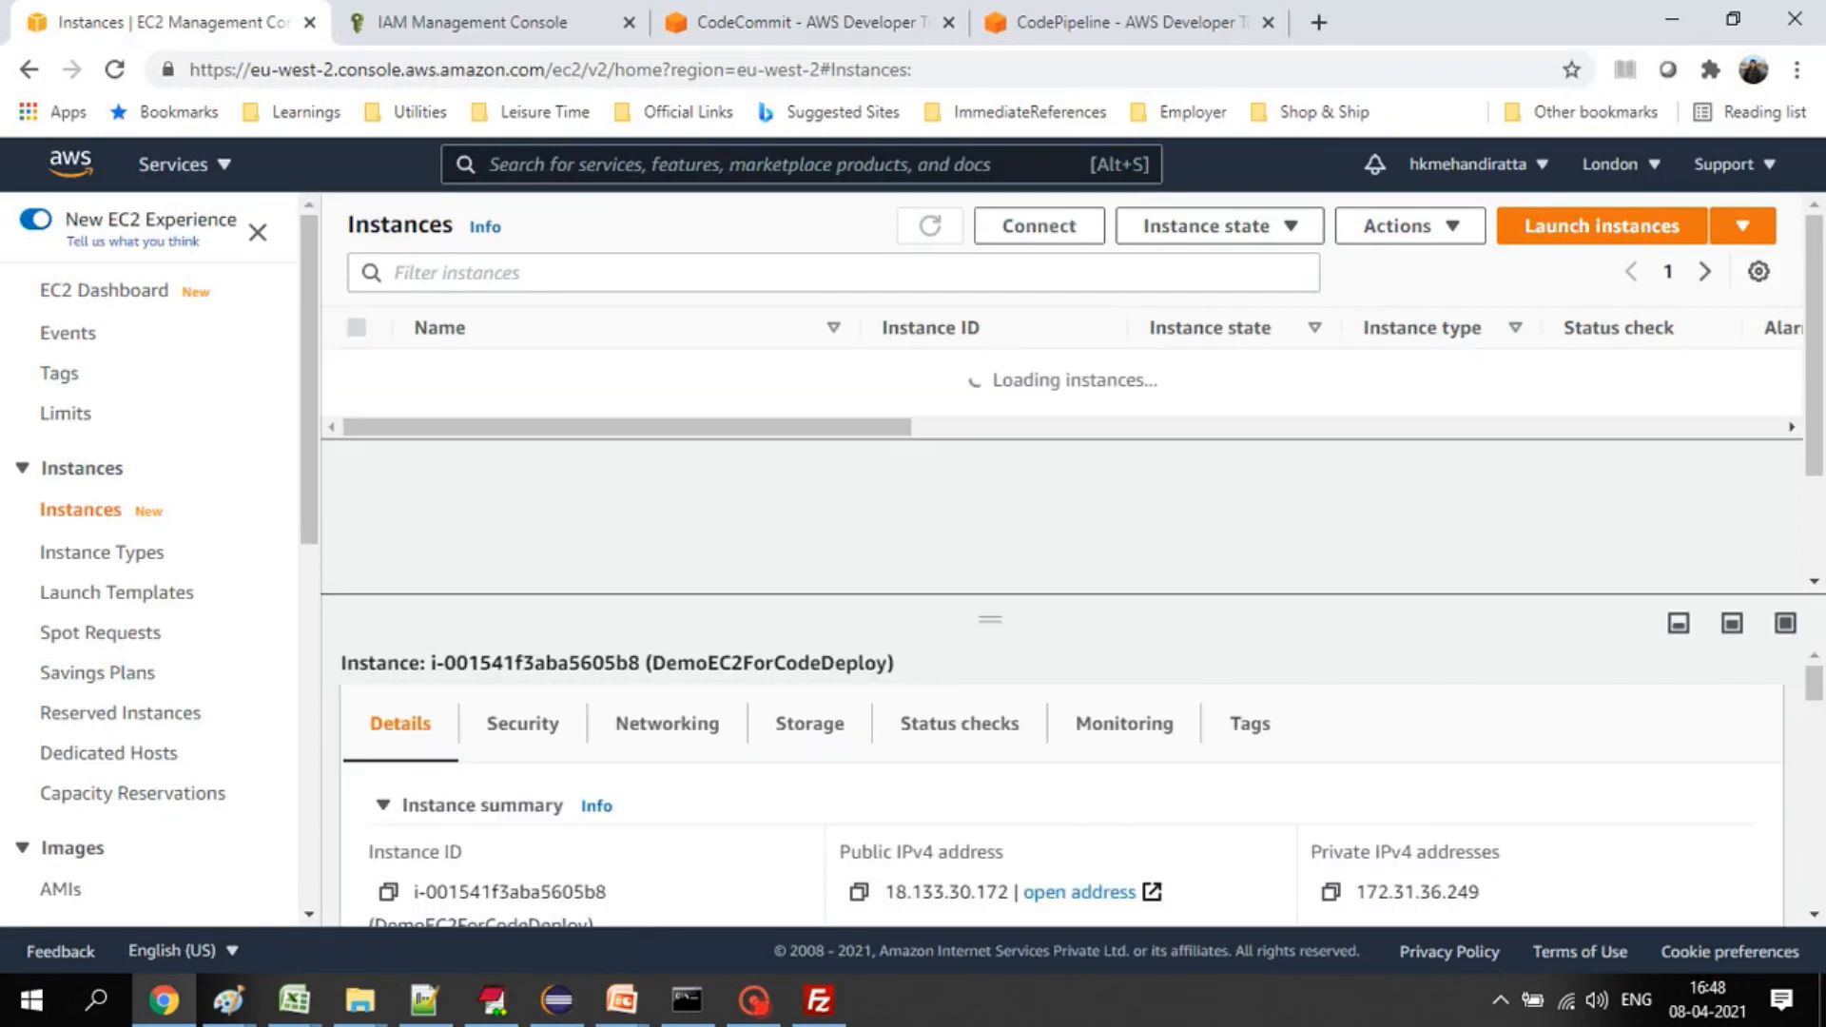
{"action": "scroll", "coordinate": [1084, 777], "scroll_direction": "down", "scroll_amount": 3}
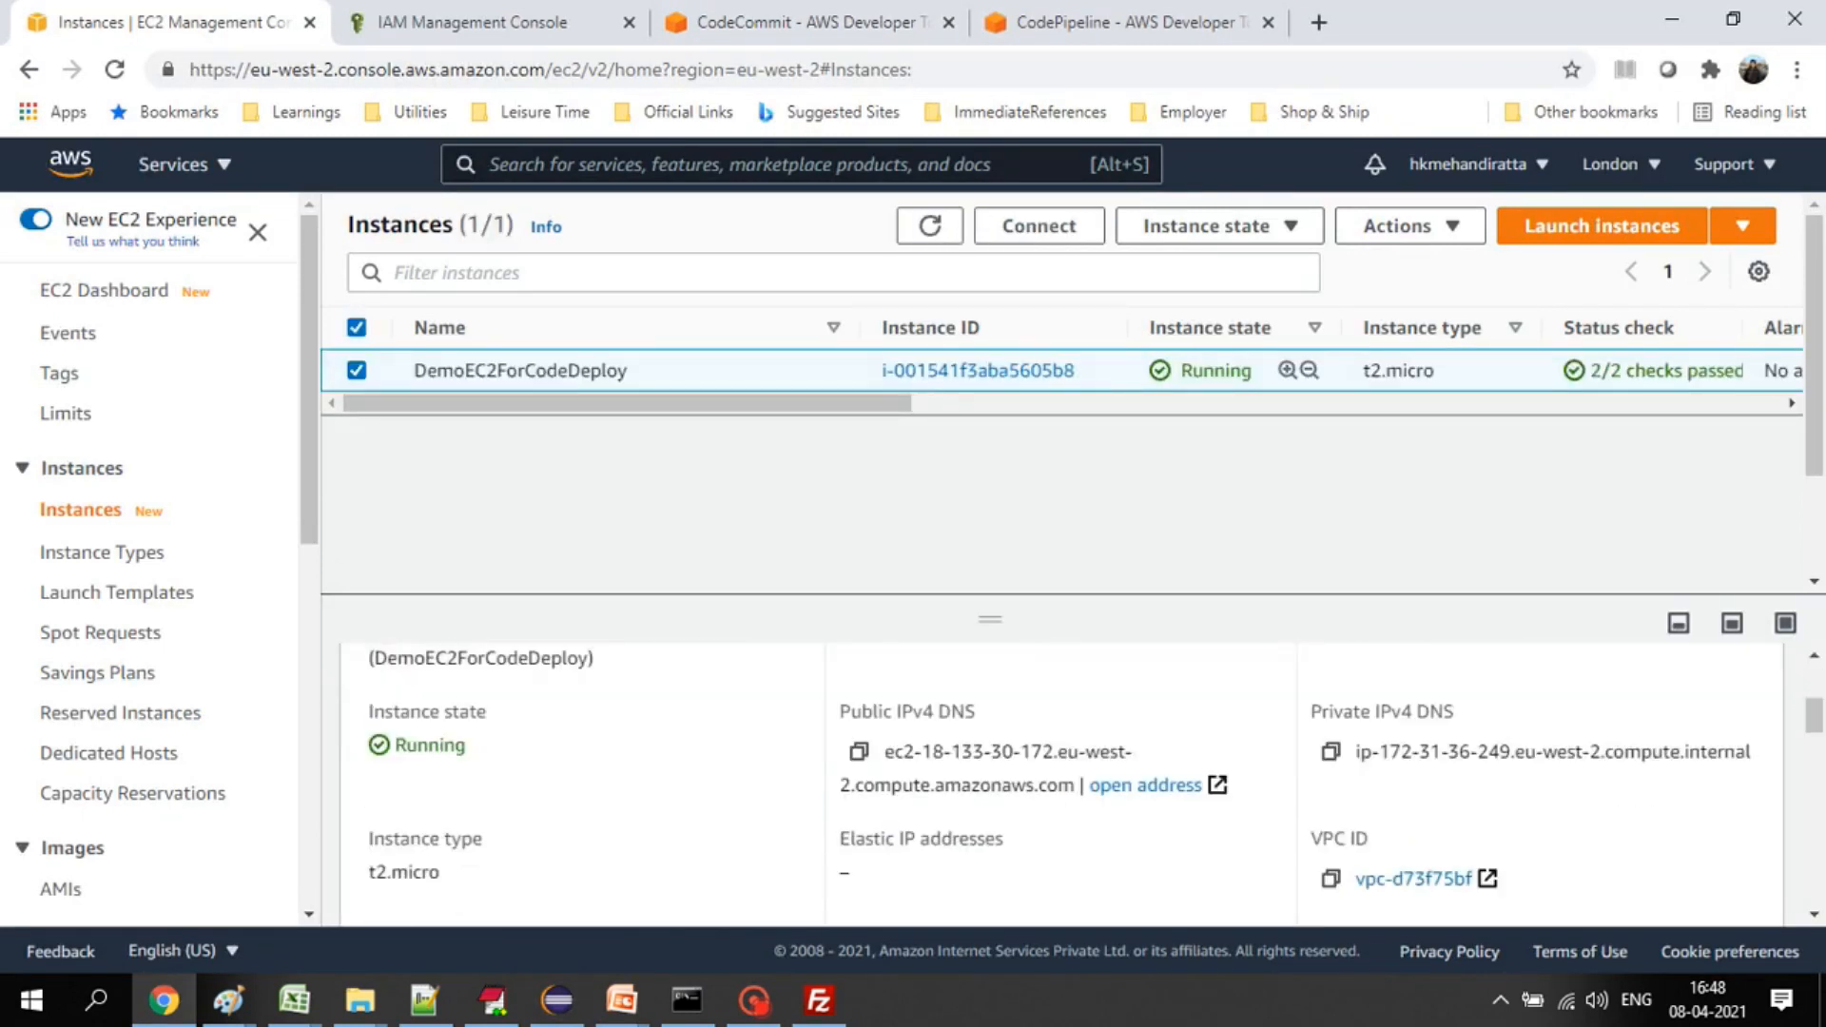
{"action": "scroll", "coordinate": [1084, 776], "scroll_direction": "down", "scroll_amount": 1}
{"action": "scroll", "coordinate": [1085, 776], "scroll_direction": "up", "scroll_amount": 3}
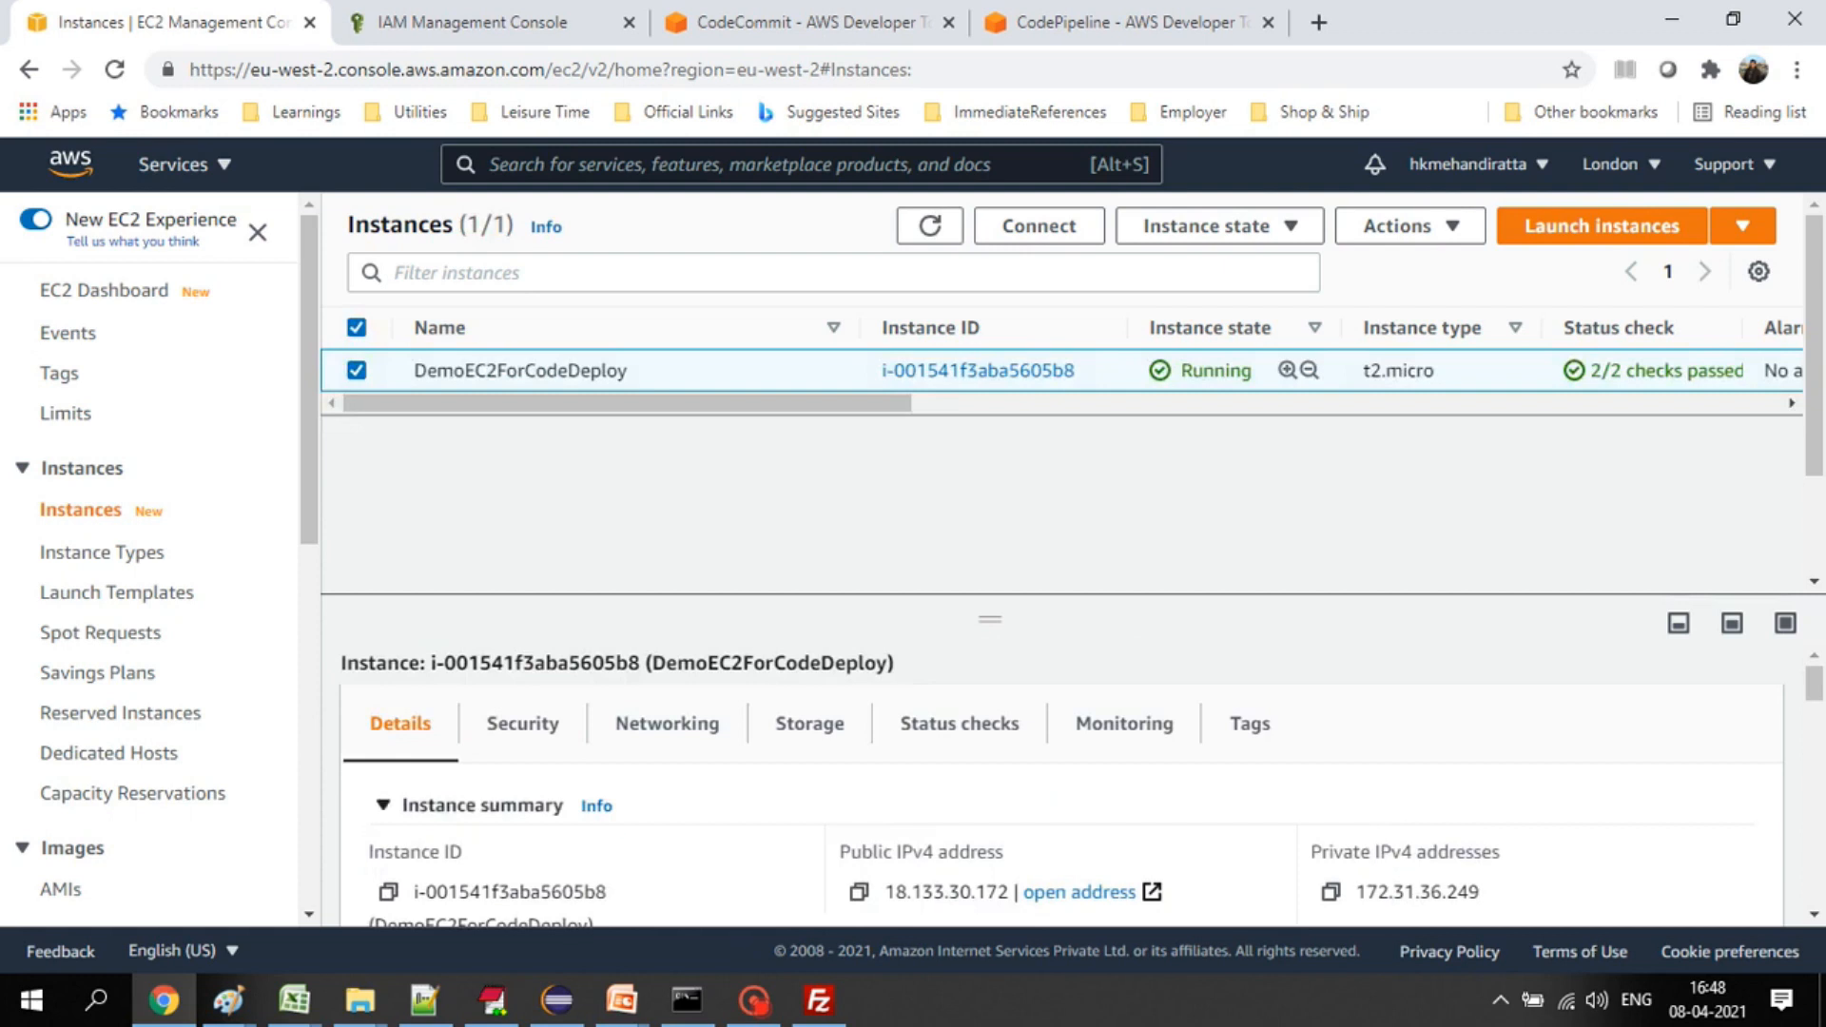
{"action": "scroll", "coordinate": [1084, 776], "scroll_direction": "down", "scroll_amount": 5}
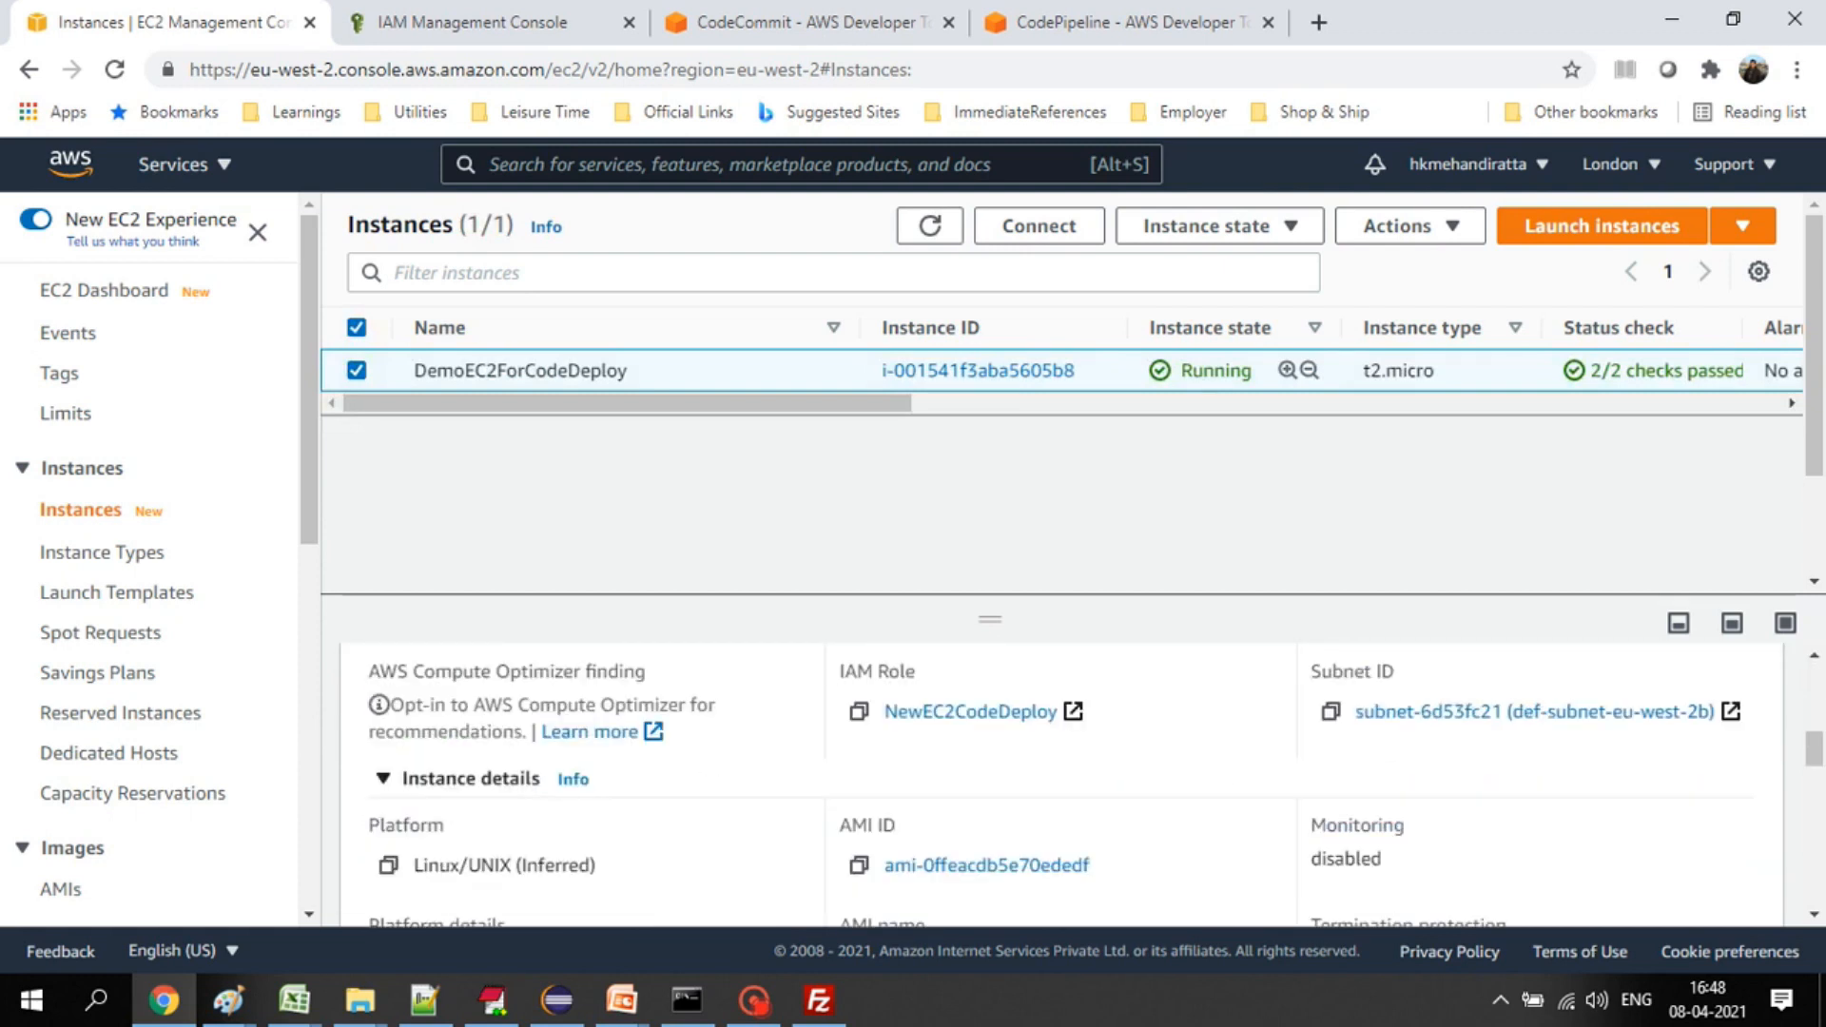
{"action": "scroll", "coordinate": [1085, 776], "scroll_direction": "up", "scroll_amount": 2}
{"action": "scroll", "coordinate": [1084, 776], "scroll_direction": "up", "scroll_amount": 3}
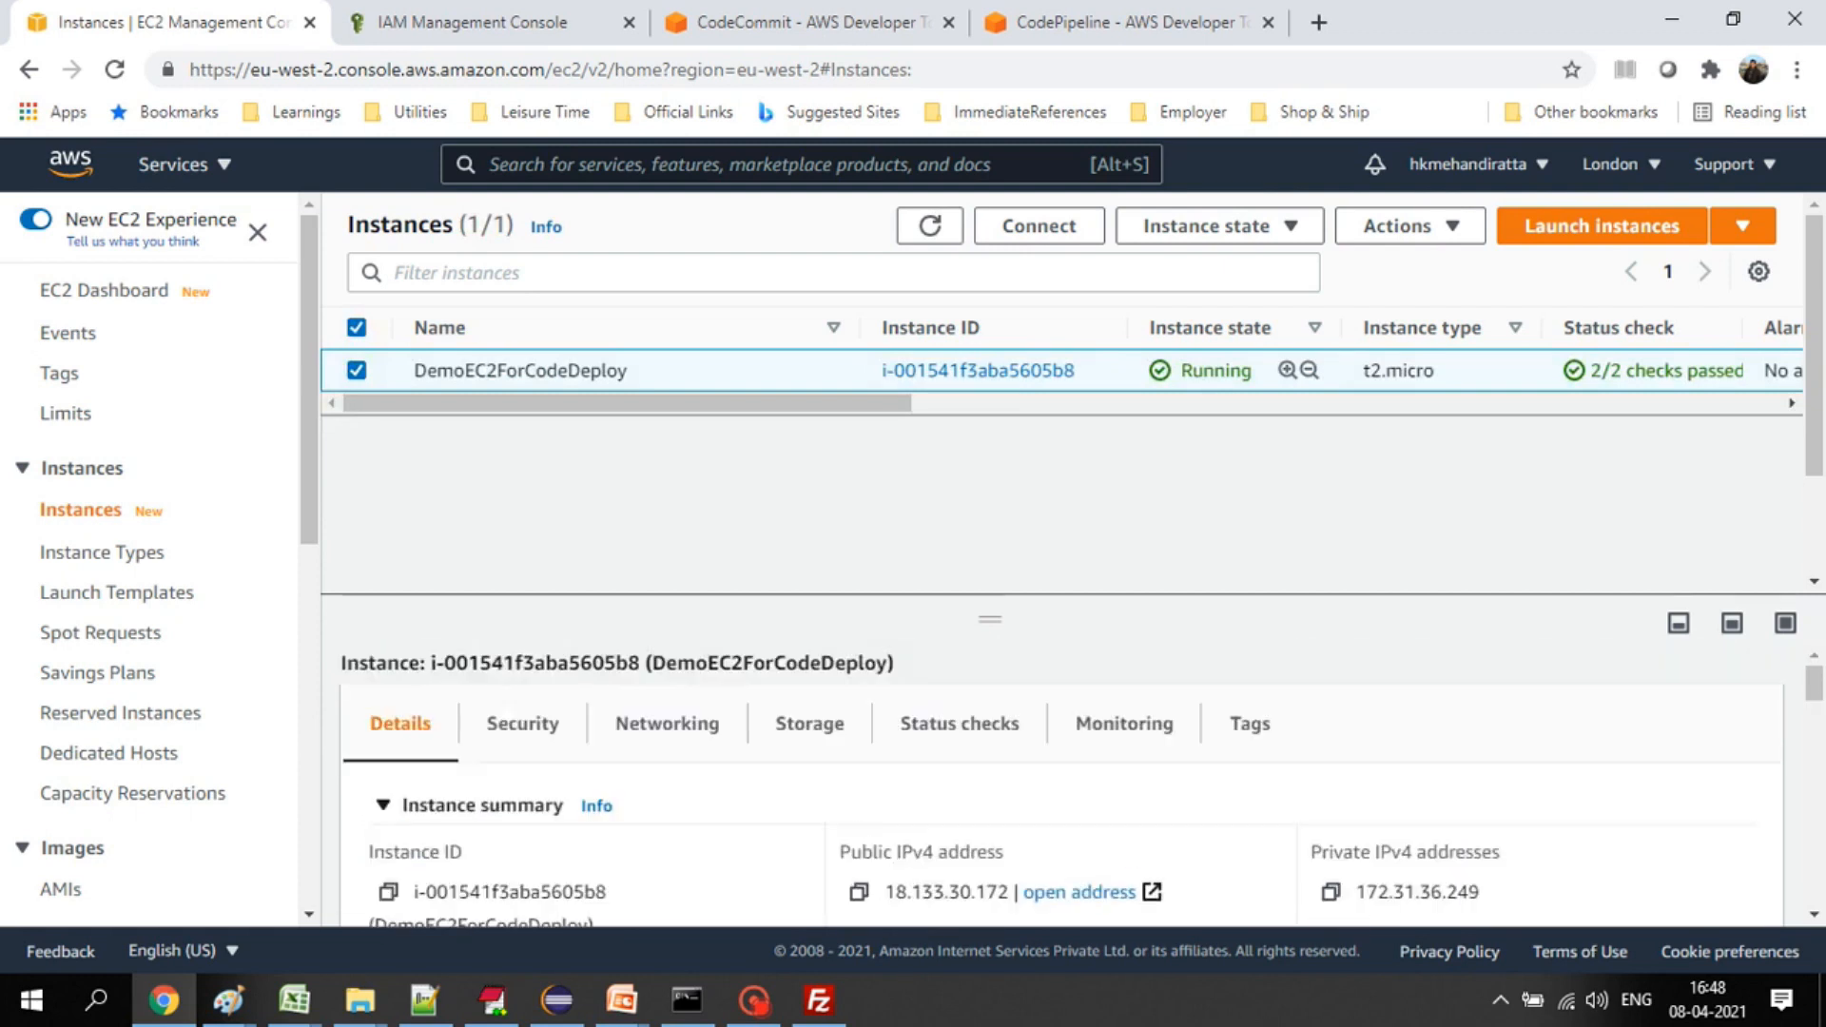
- Copy the instance's public IPv4 address and open 18.133.30.172:8080/user_folder in a new browser tab
{"action": "left_click", "coordinate": [859, 892]}
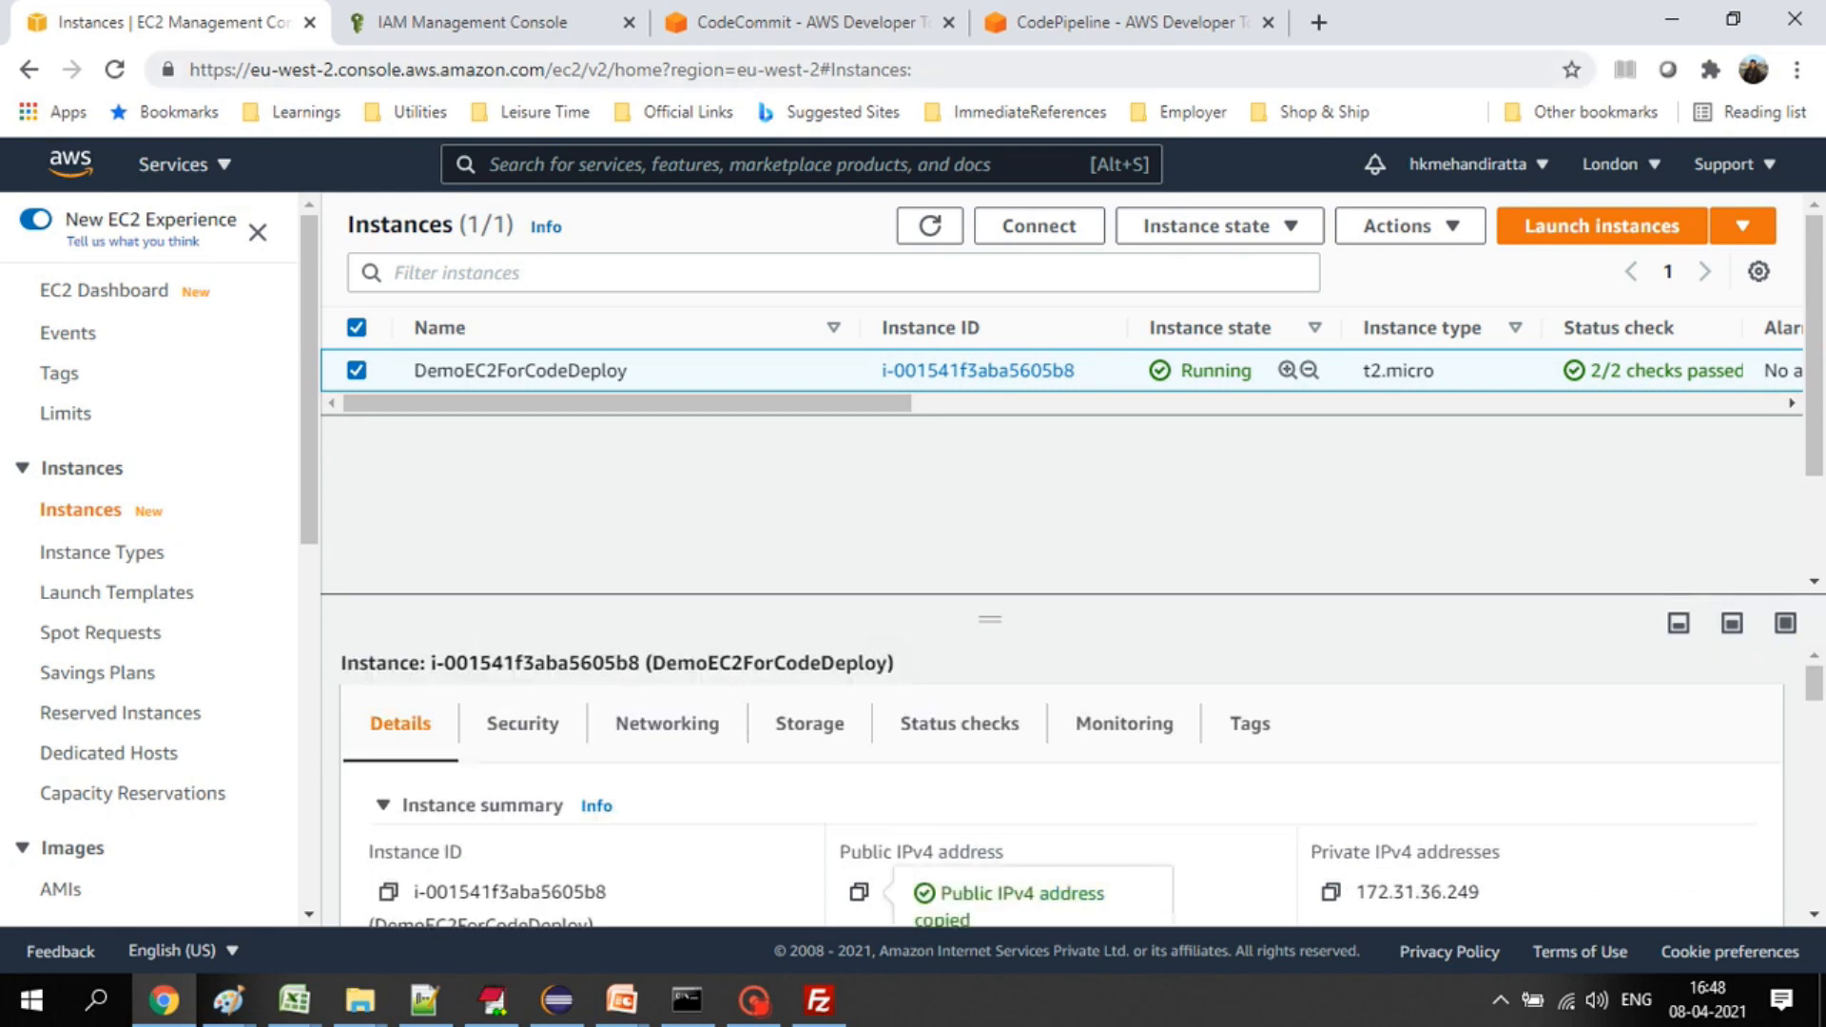
{"action": "left_click", "coordinate": [1318, 22]}
{"action": "key", "text": "ctrl+v"}
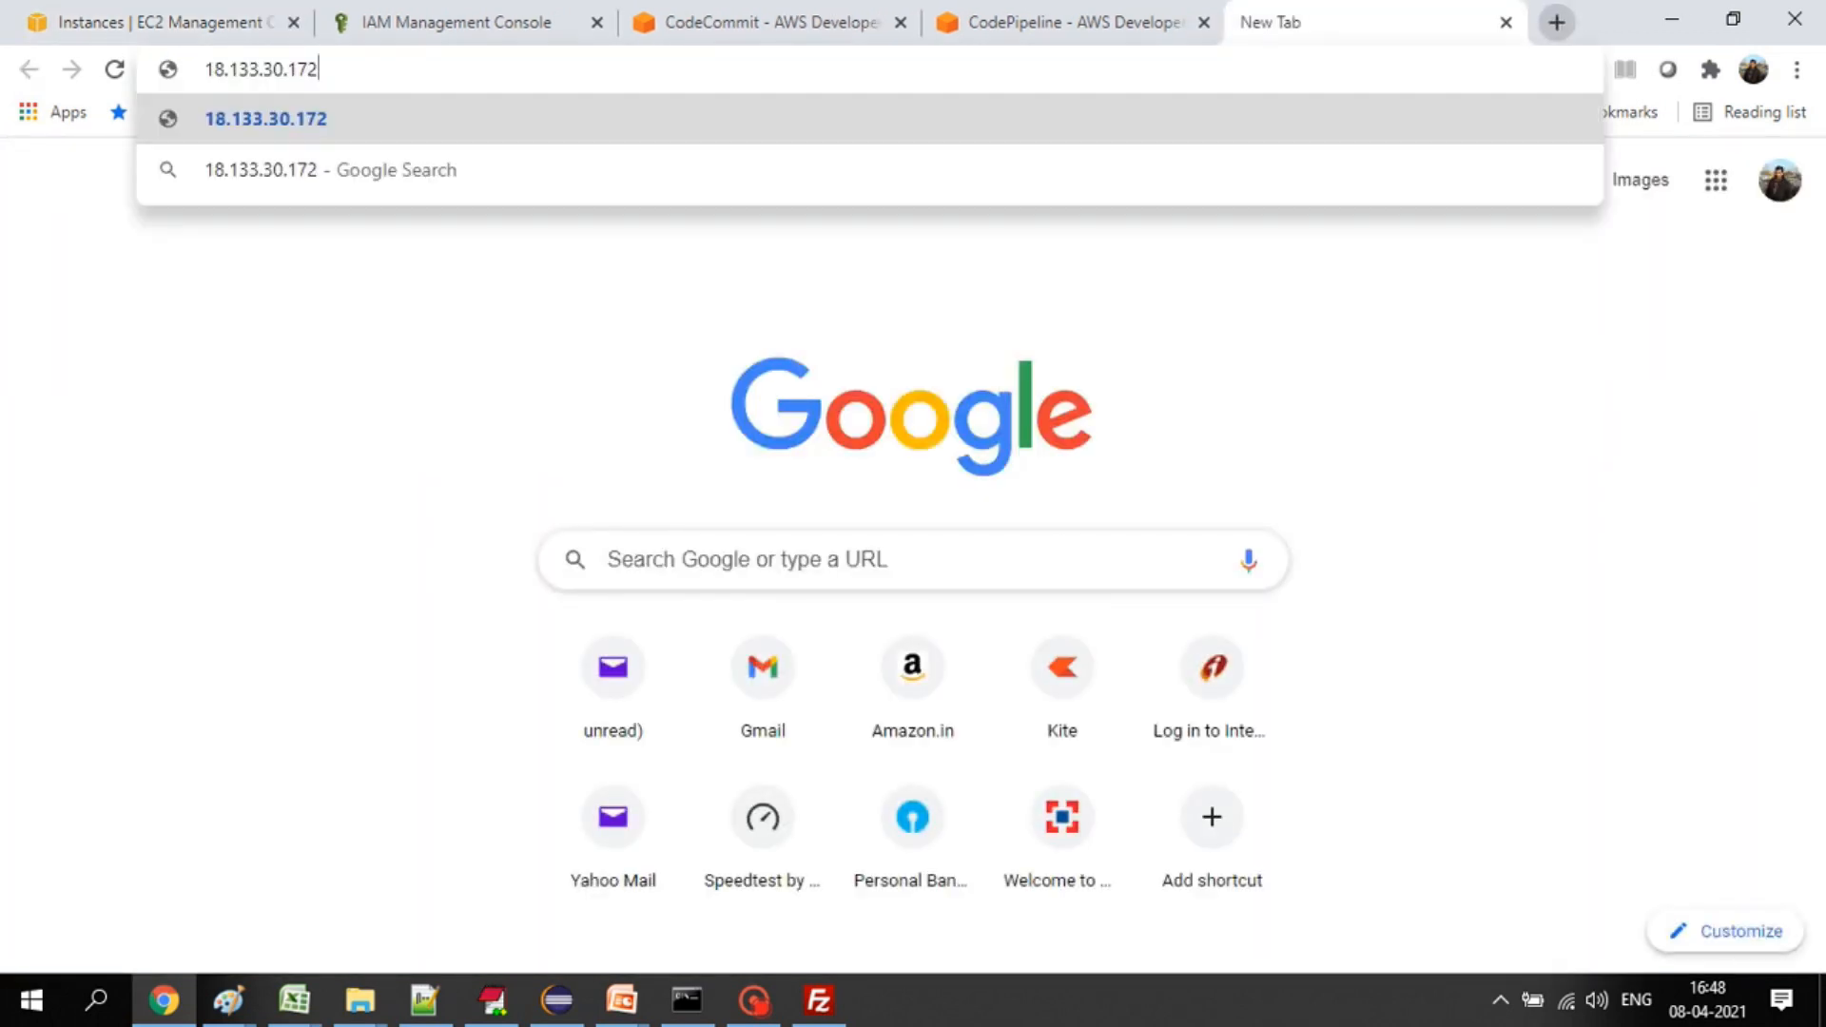
{"action": "type", "text": ":8080/user_folder"}
{"action": "key", "text": "Return"}
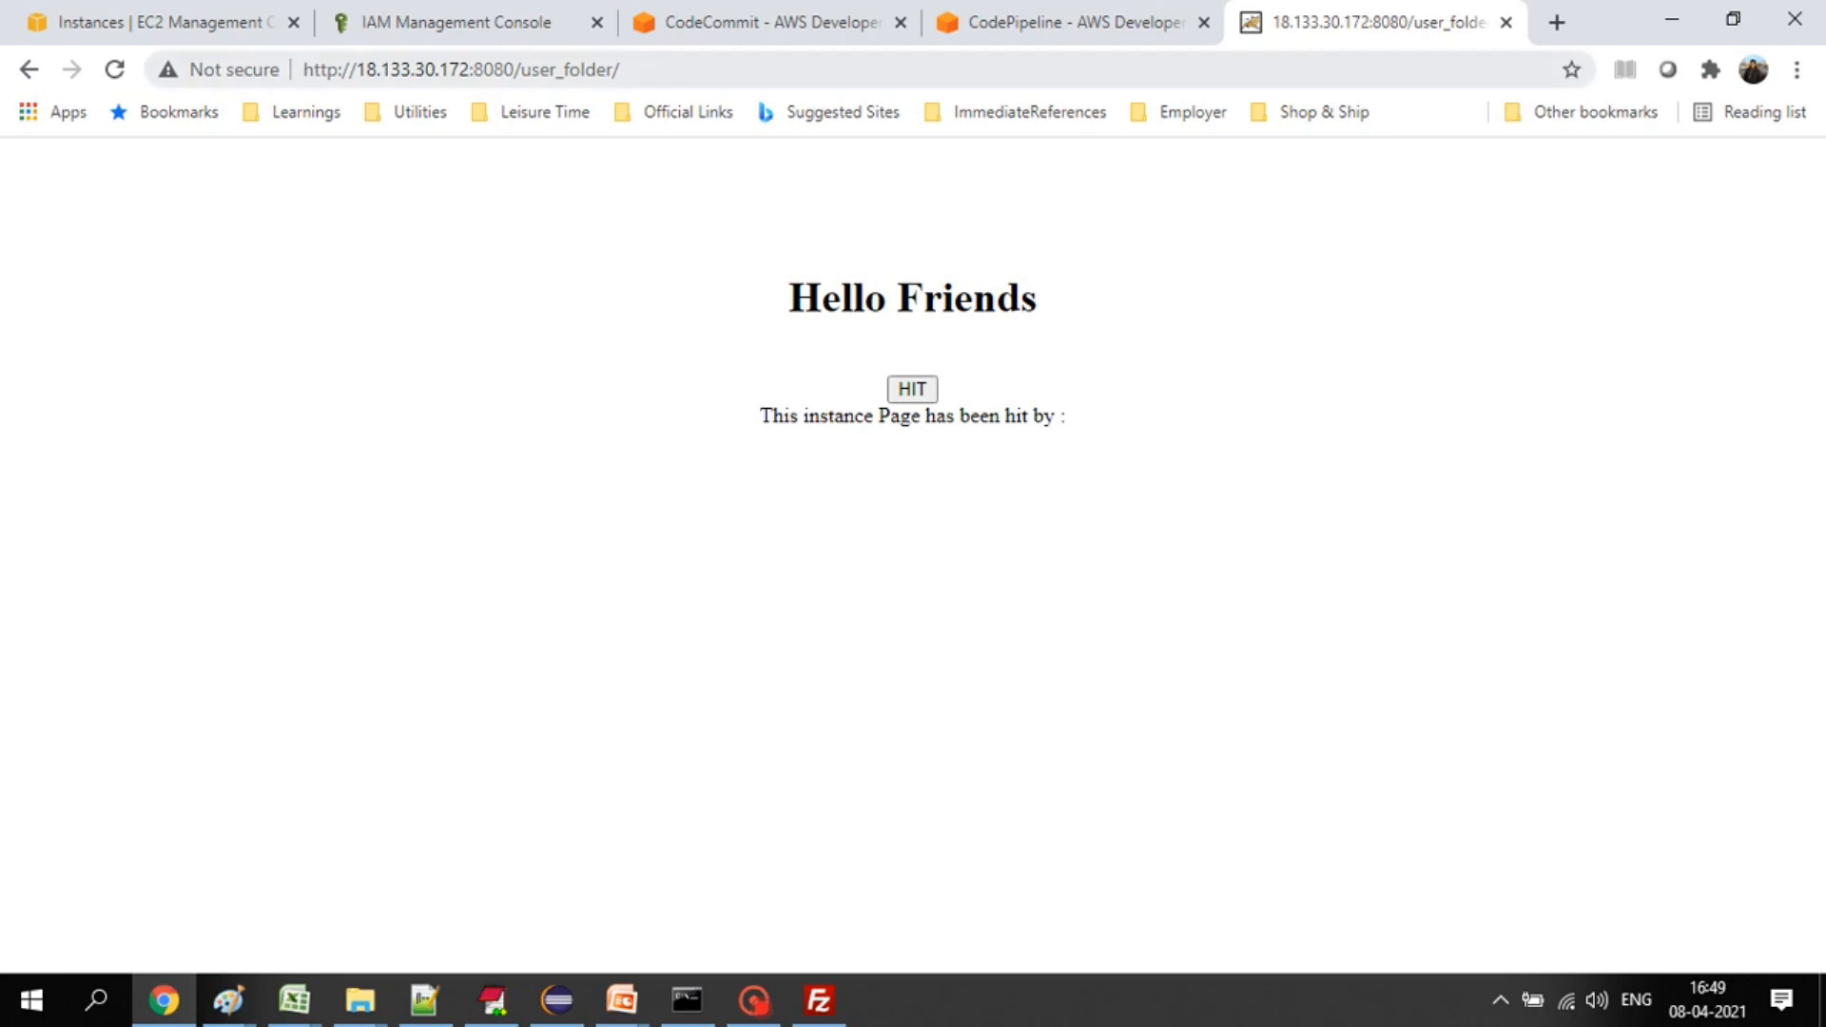
{"action": "key", "text": "ctrl+l"}
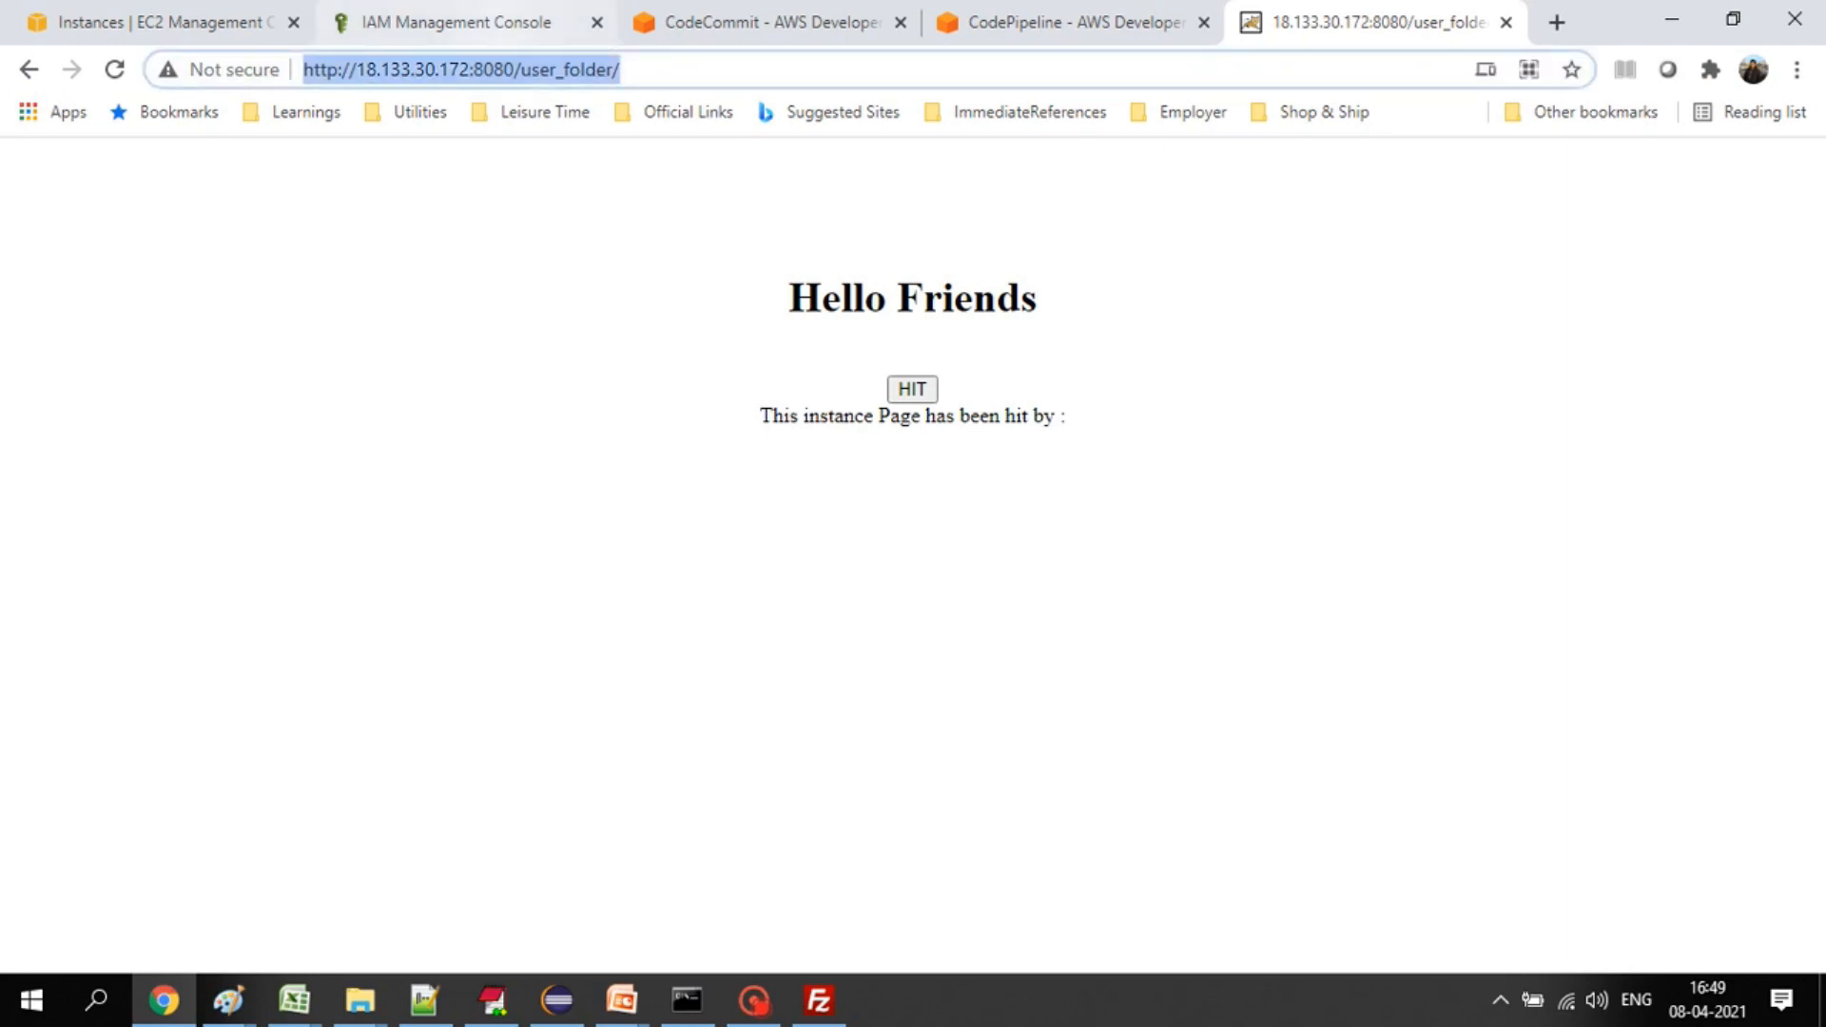
- Switch to FileZilla and set the host of the AWS_Linux site entry to 18.133.30.172
{"action": "left_click", "coordinate": [818, 1000]}
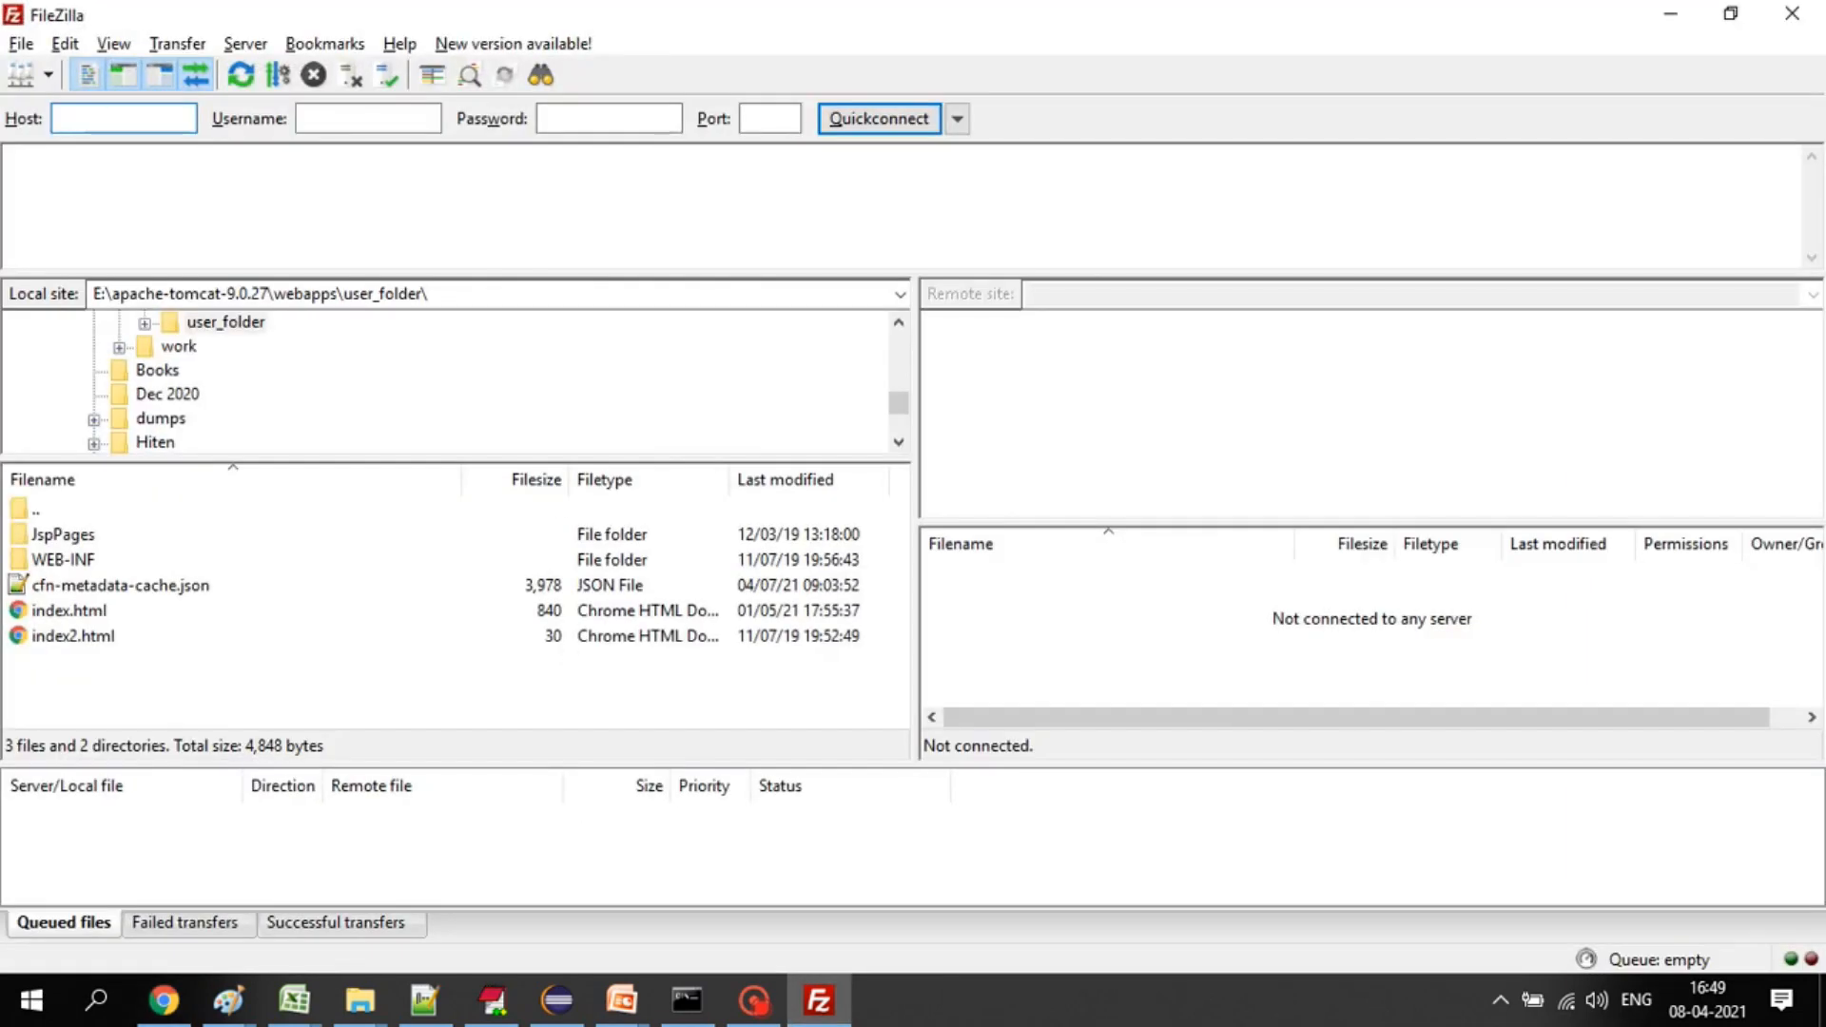
{"action": "left_click", "coordinate": [21, 44]}
{"action": "left_click", "coordinate": [98, 74]}
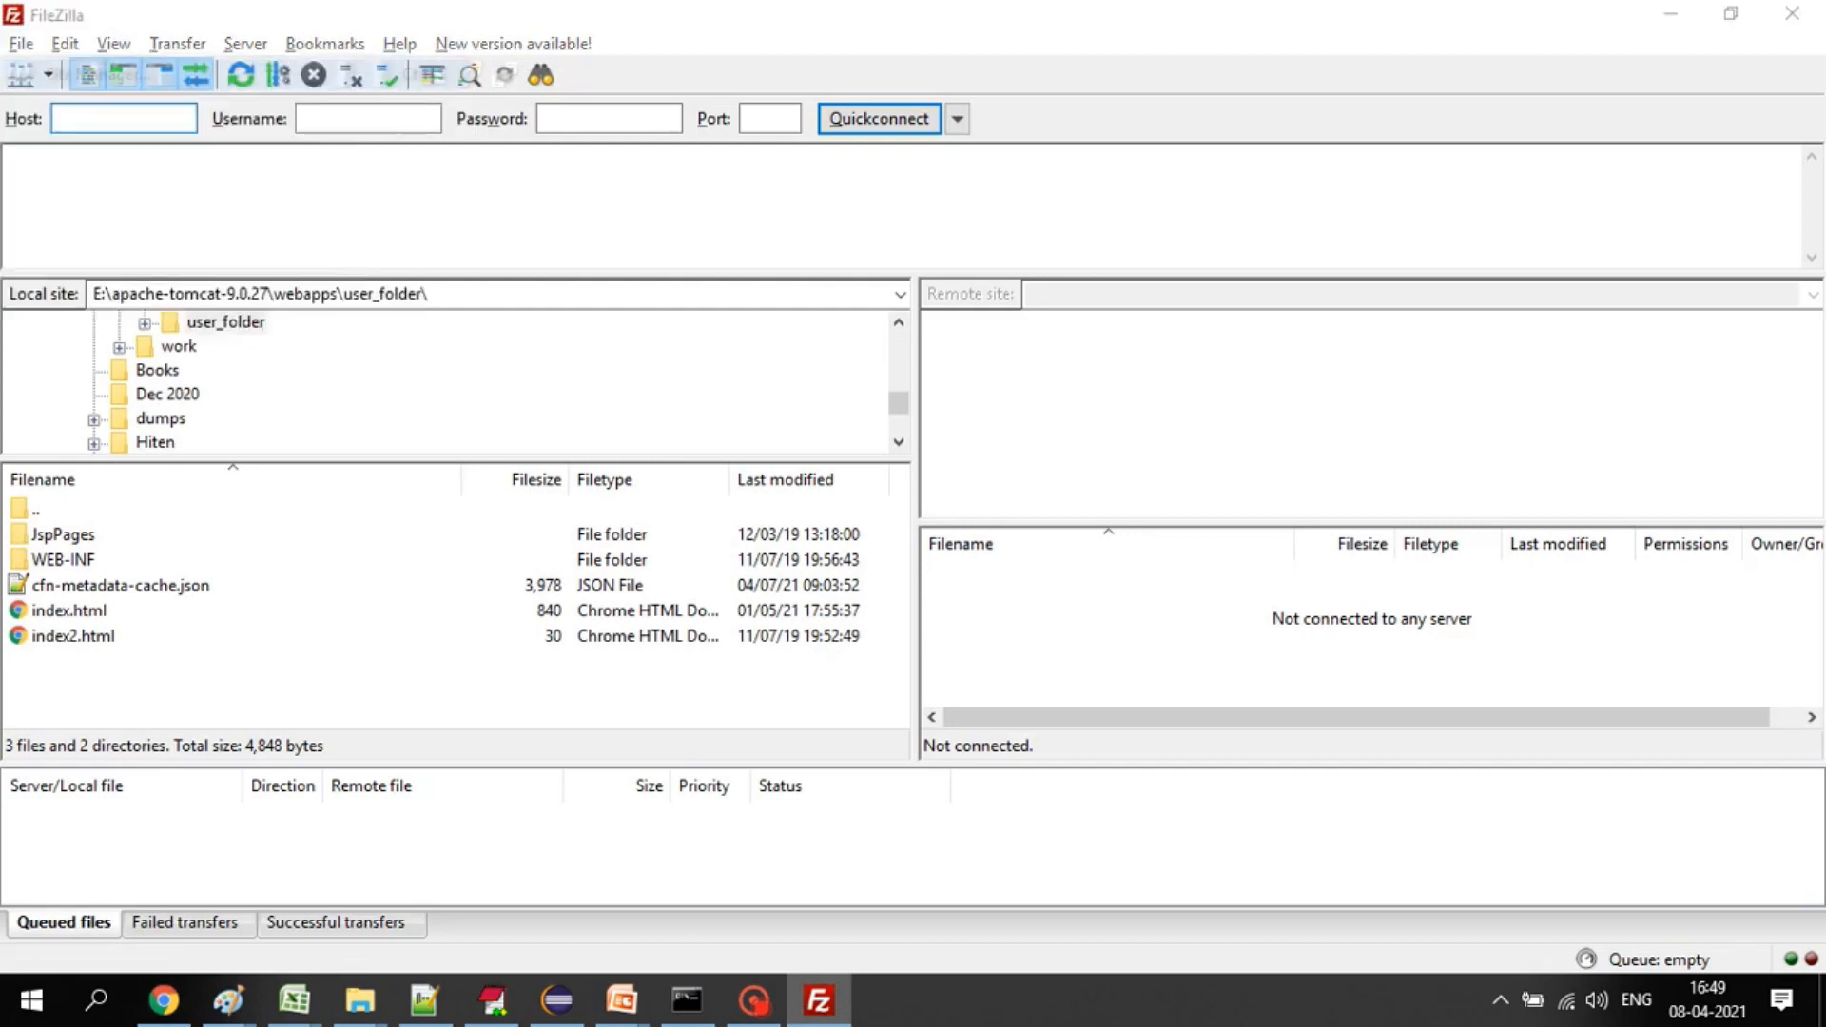
{"action": "double_click", "coordinate": [1090, 308]}
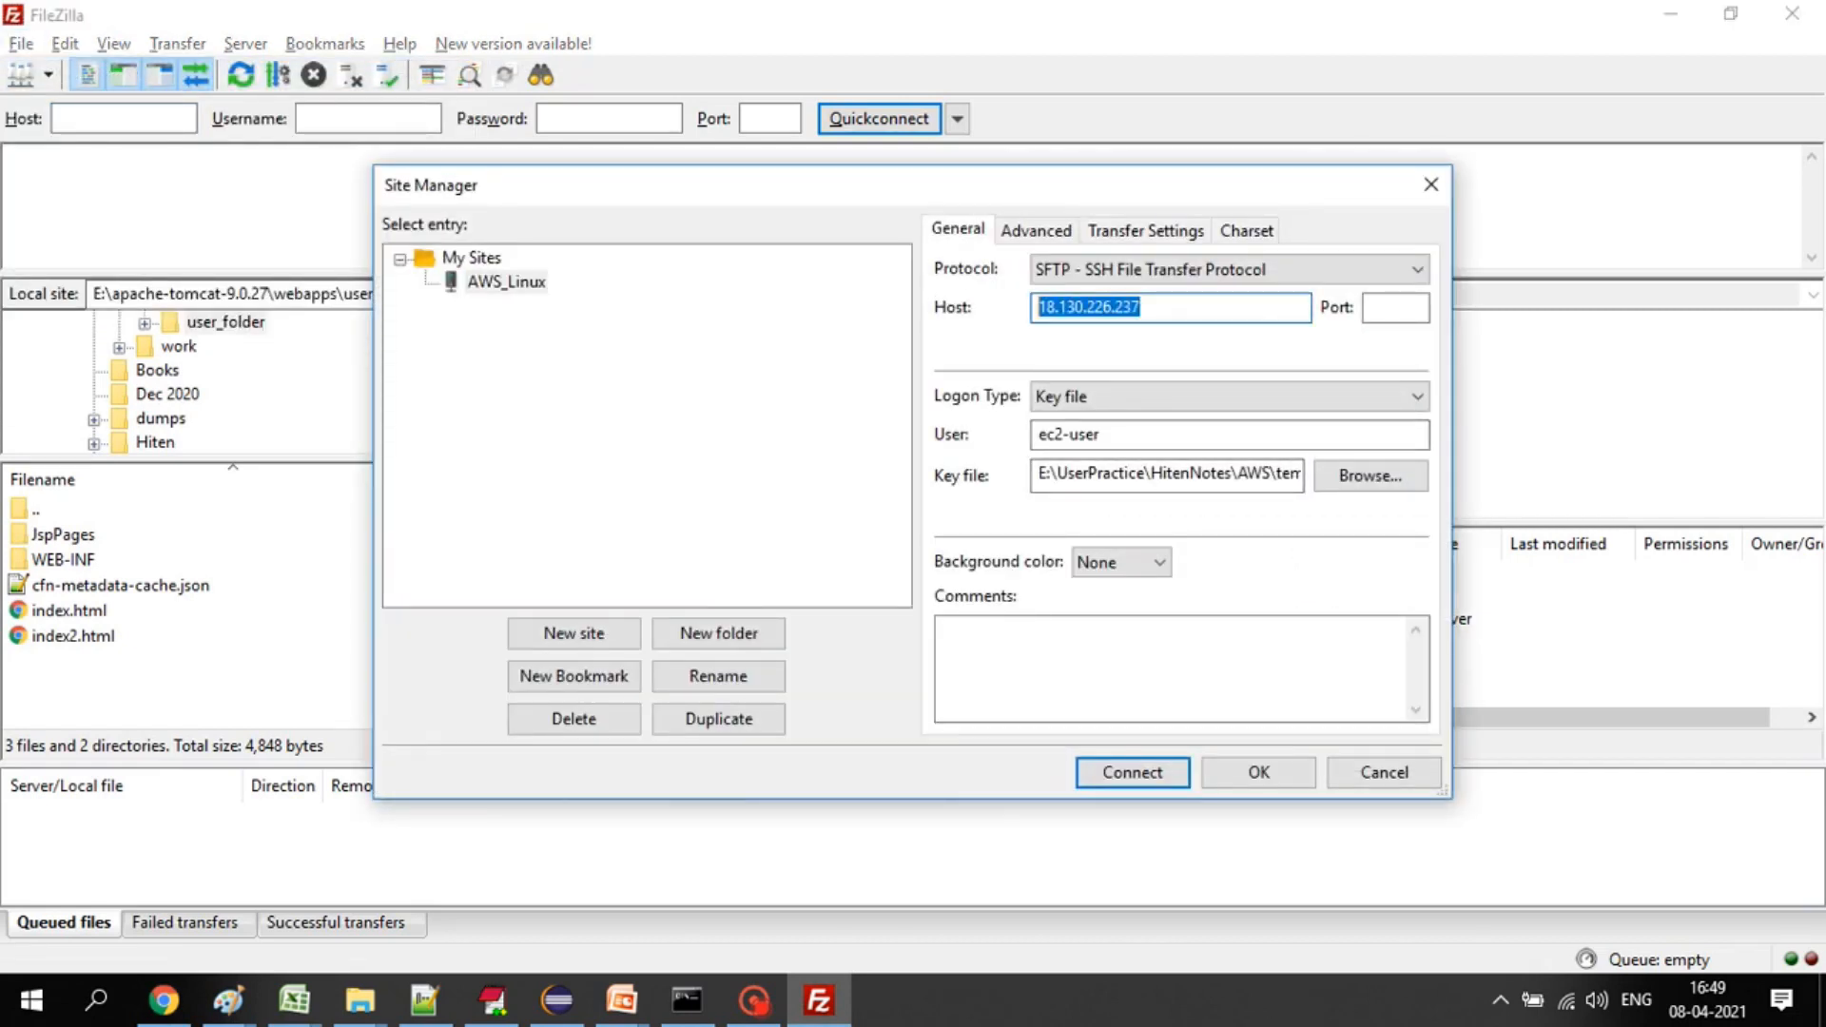
{"action": "key", "text": "ctrl+v"}
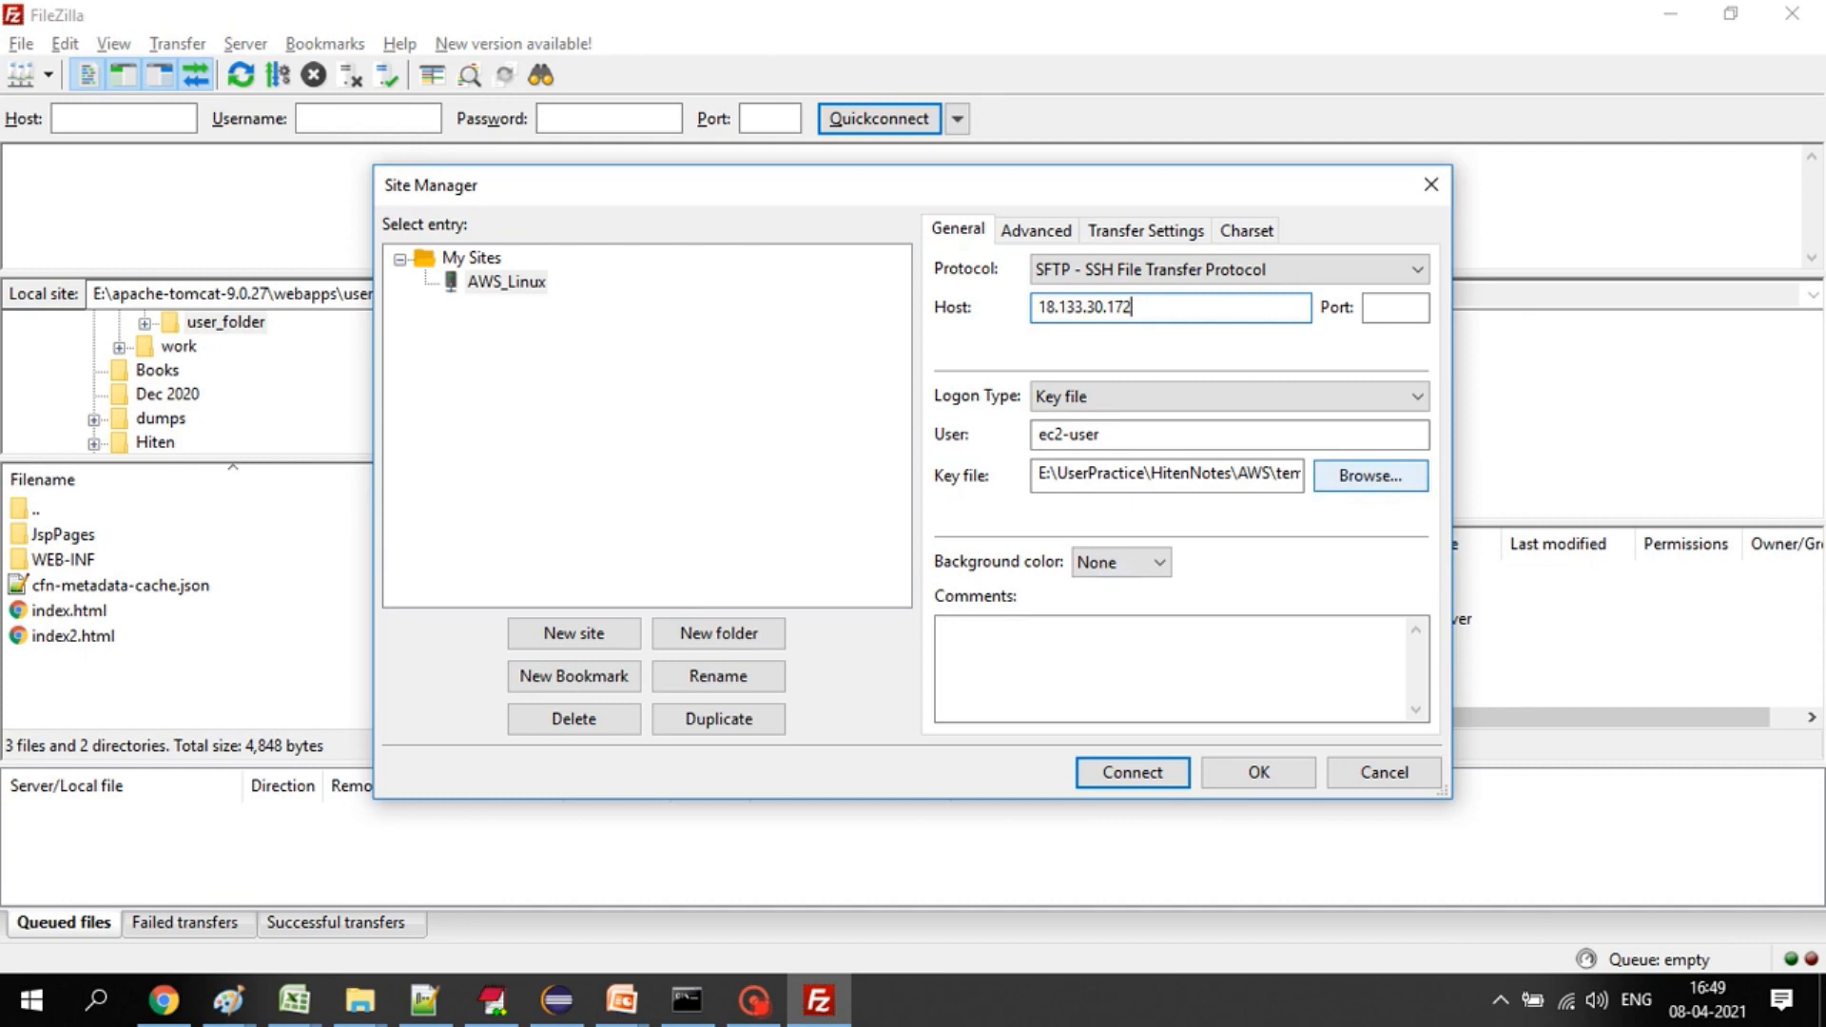
- Choose WebDMZ-London1.ppk as the site's key file and connect over SFTP, accepting the unknown host key
{"action": "left_click", "coordinate": [1371, 475]}
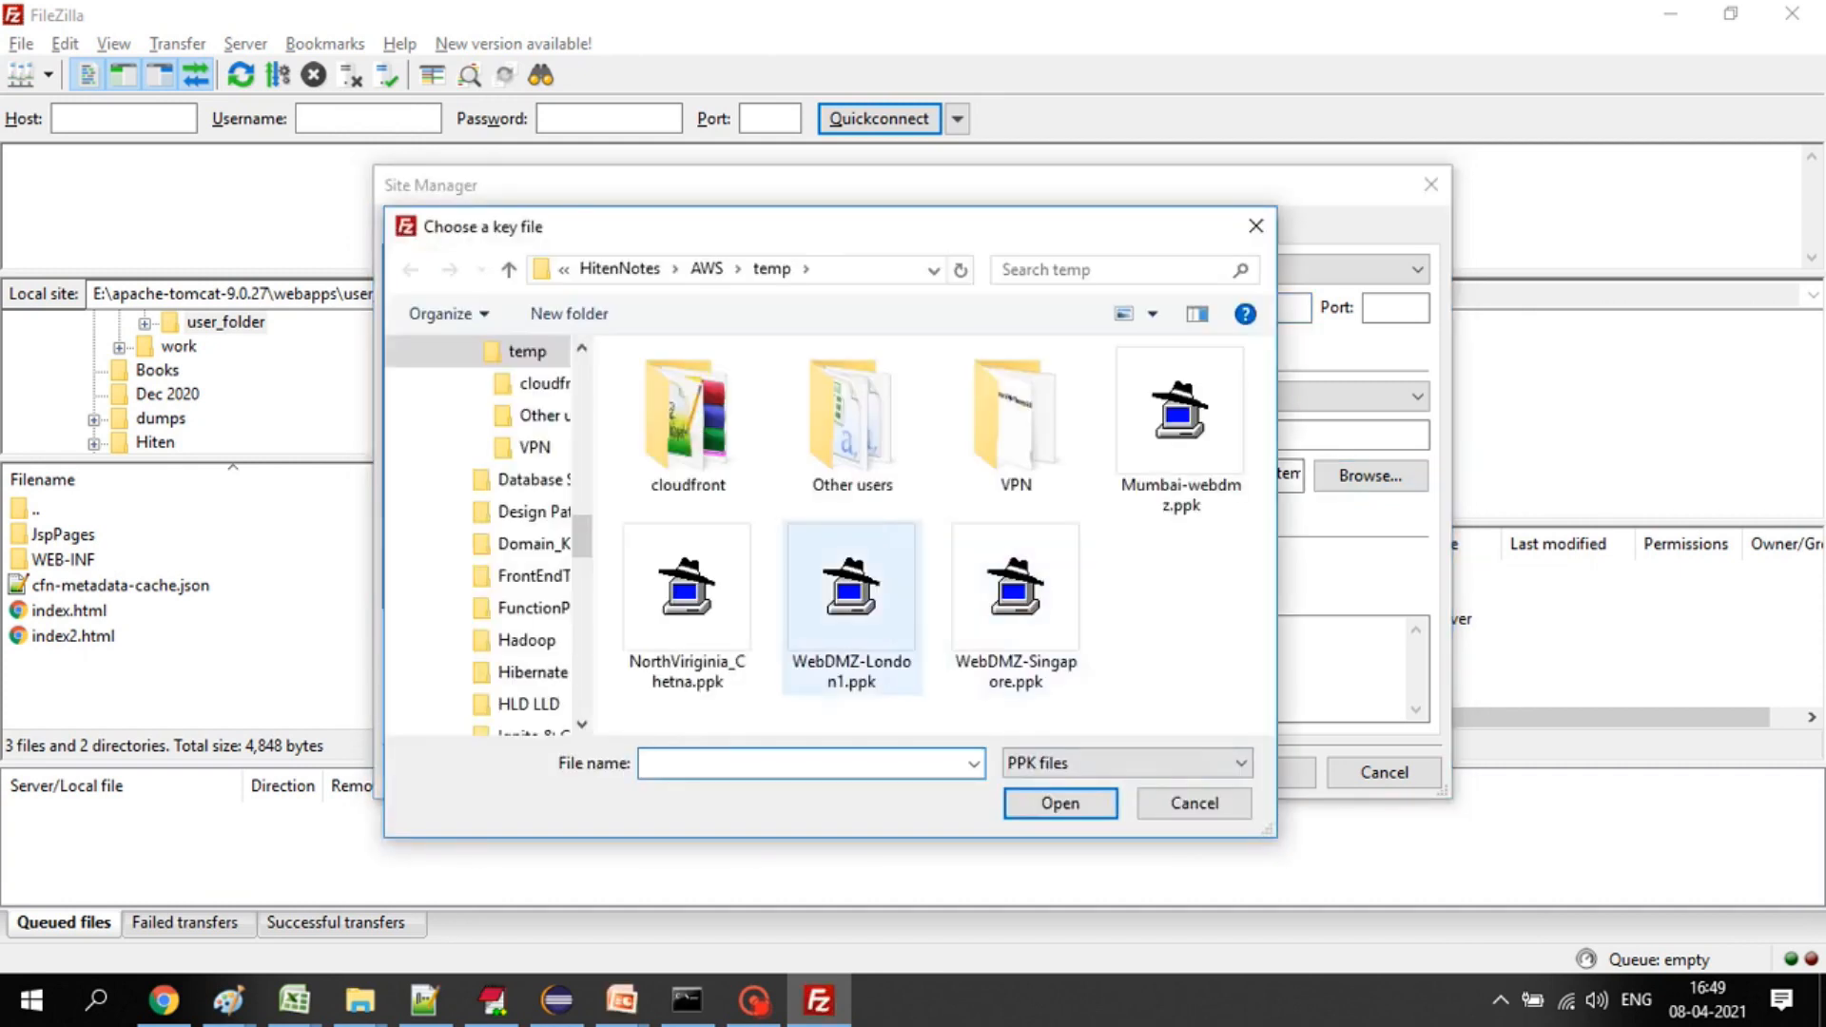
{"action": "left_click", "coordinate": [853, 609]}
{"action": "left_click", "coordinate": [1060, 803]}
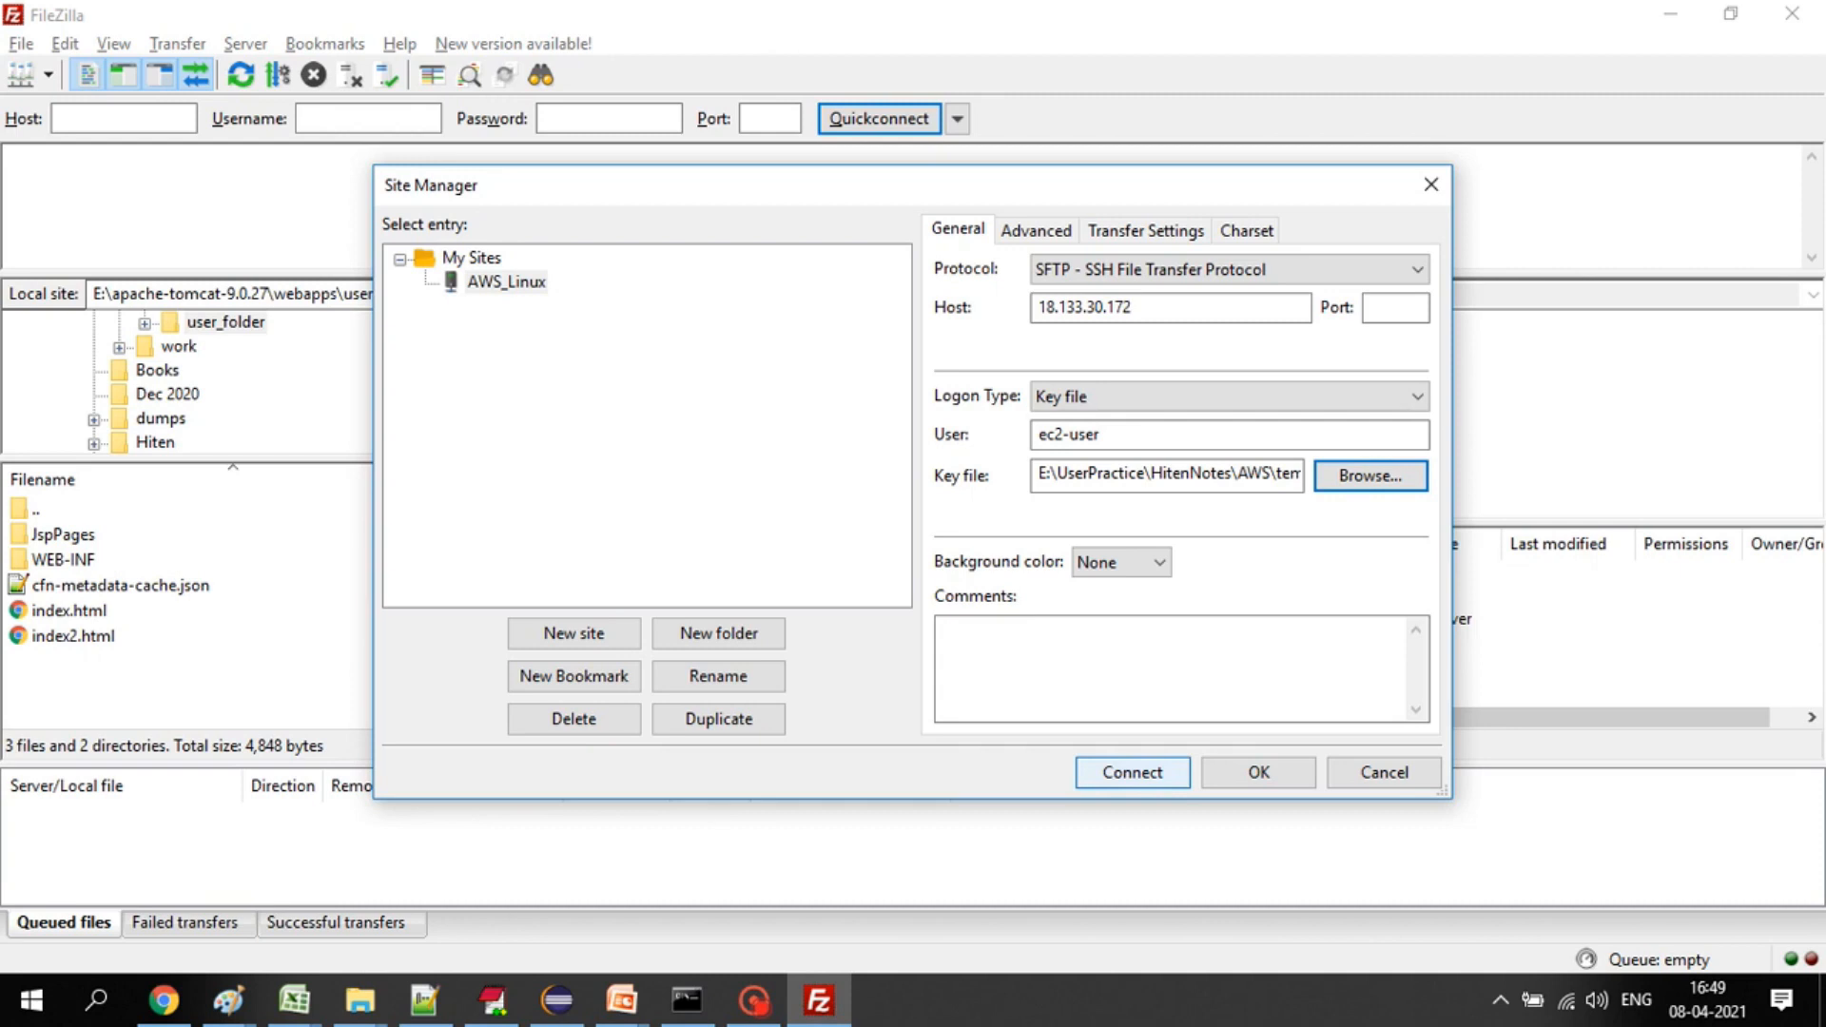
{"action": "left_click", "coordinate": [1132, 771]}
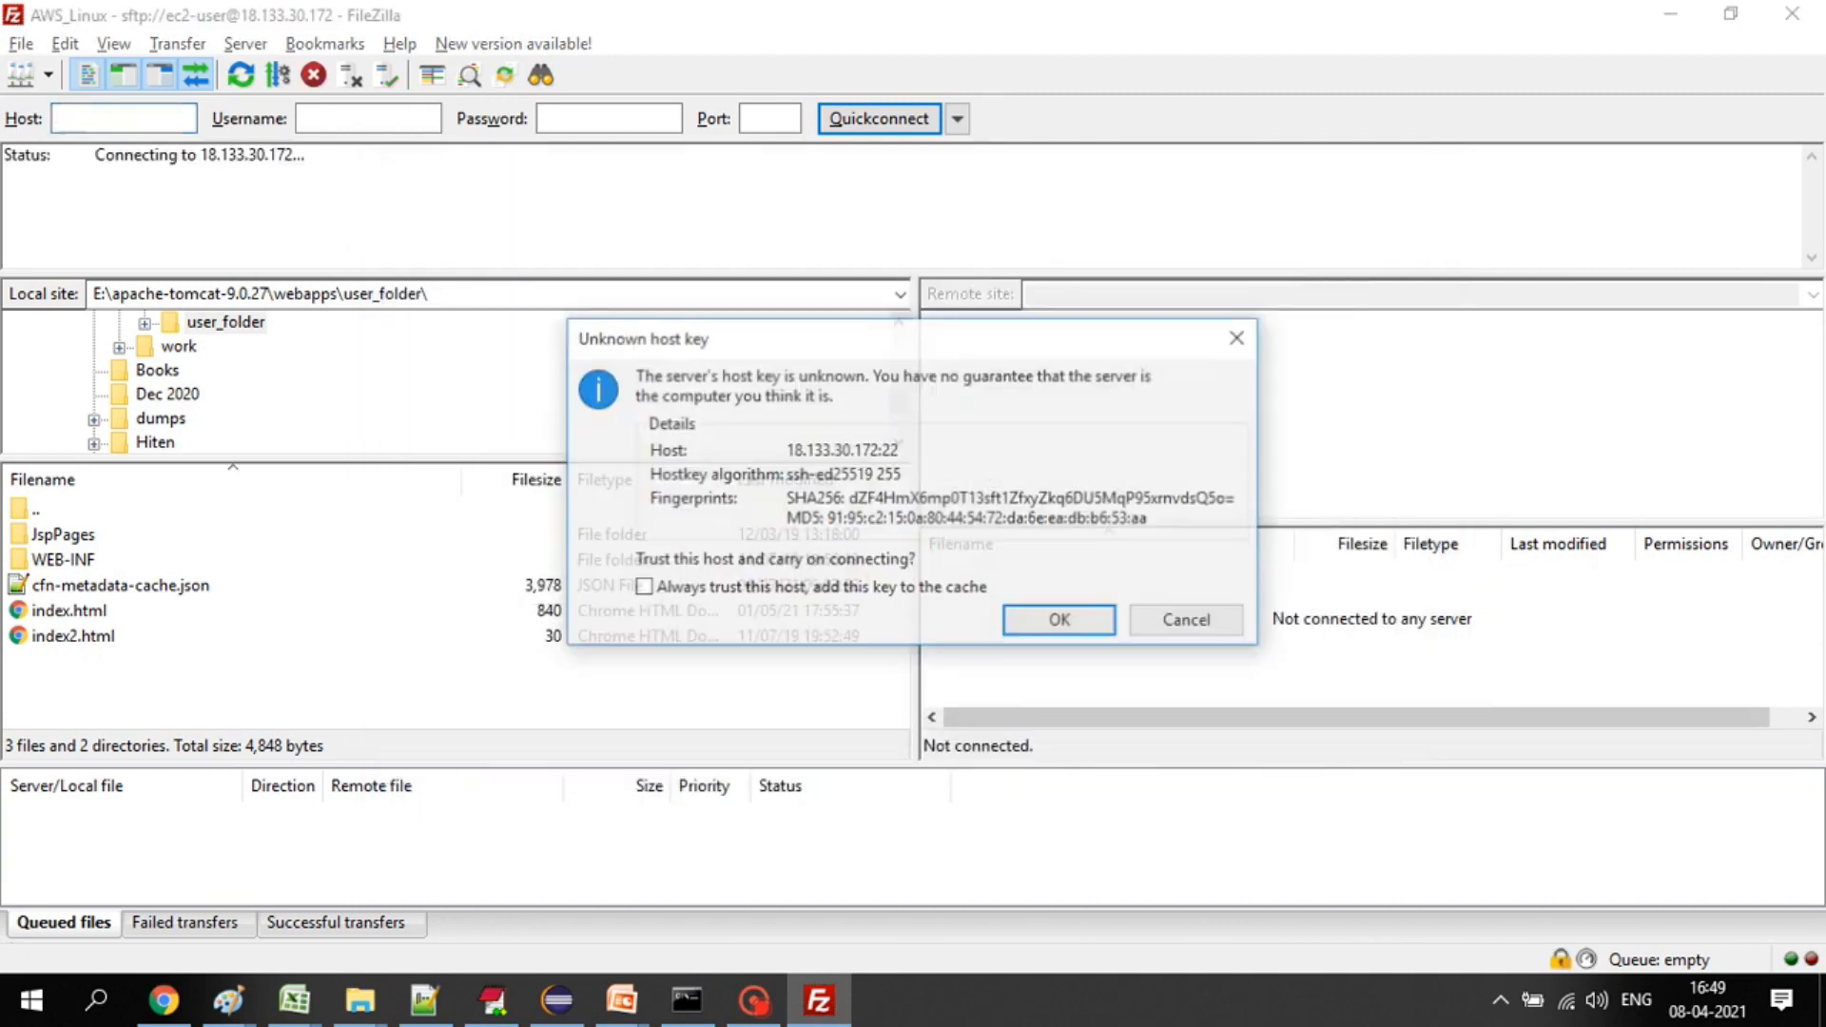
{"action": "left_click", "coordinate": [1061, 622]}
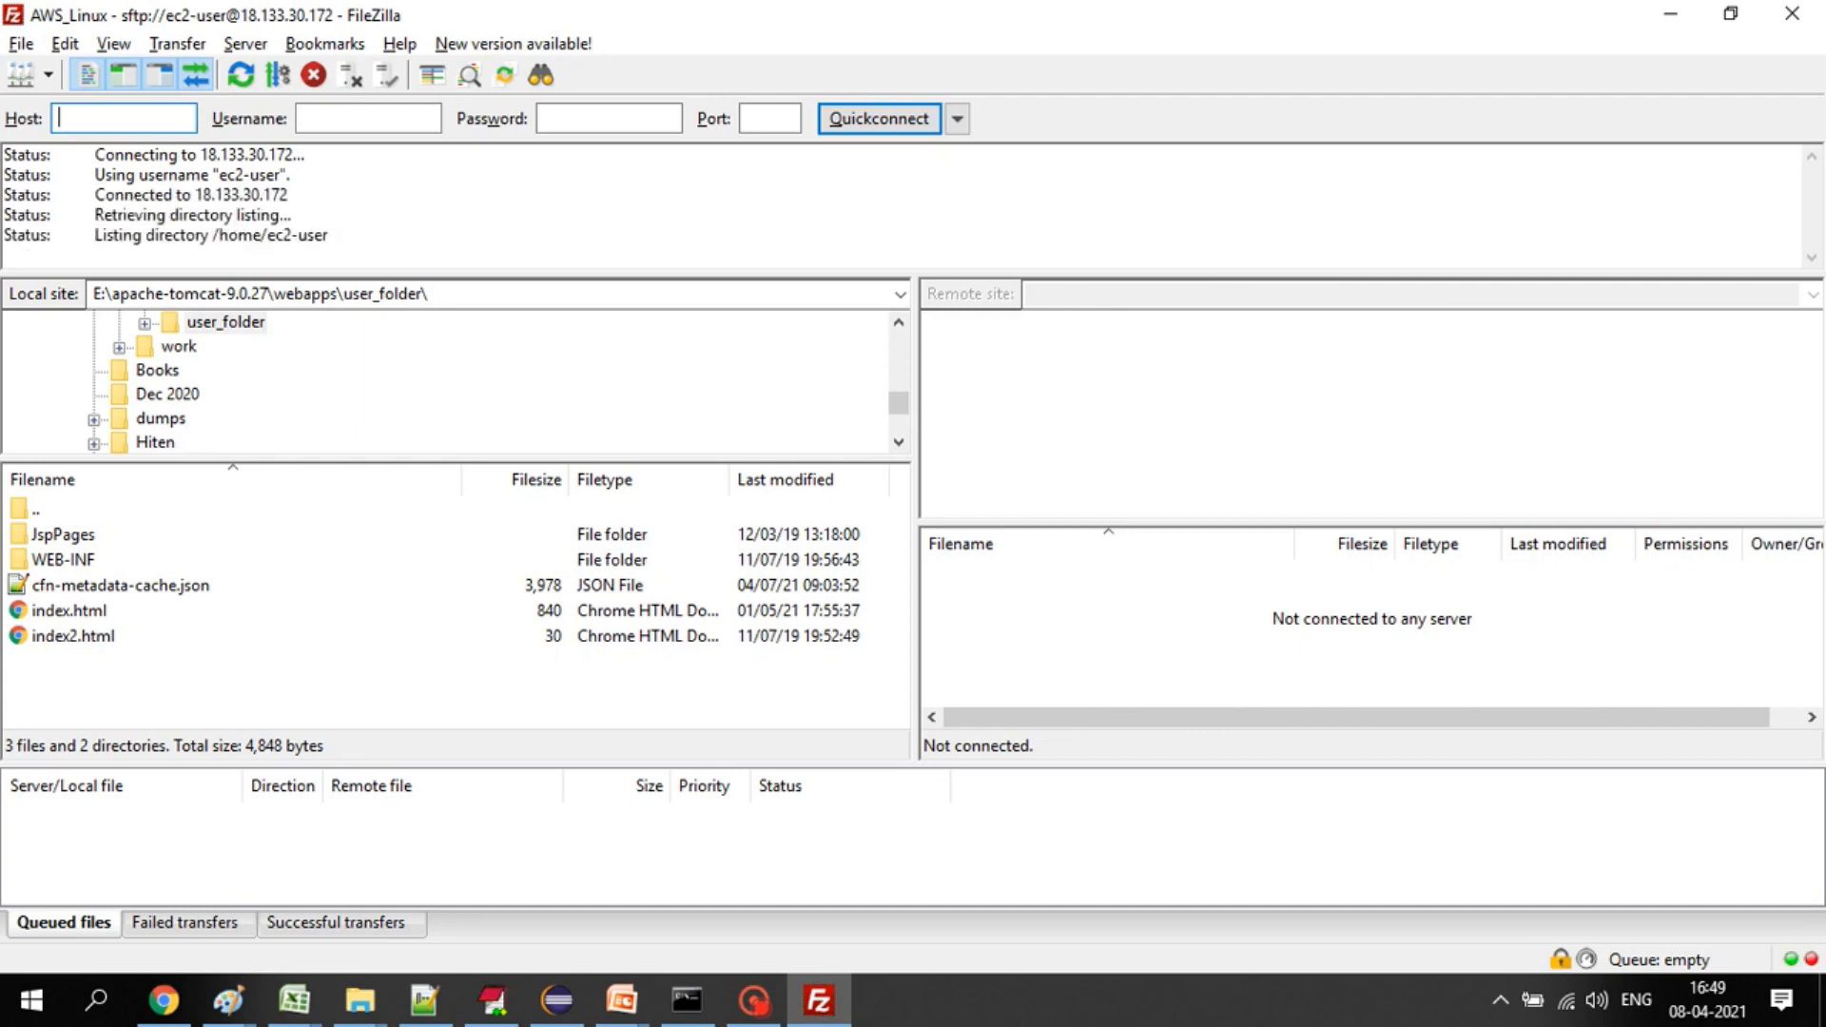
- Revisit the user_folder page in Chrome and review the CodeDeploy agent install and Tomcat startup commands in Notepad++
{"action": "left_click", "coordinate": [163, 1001]}
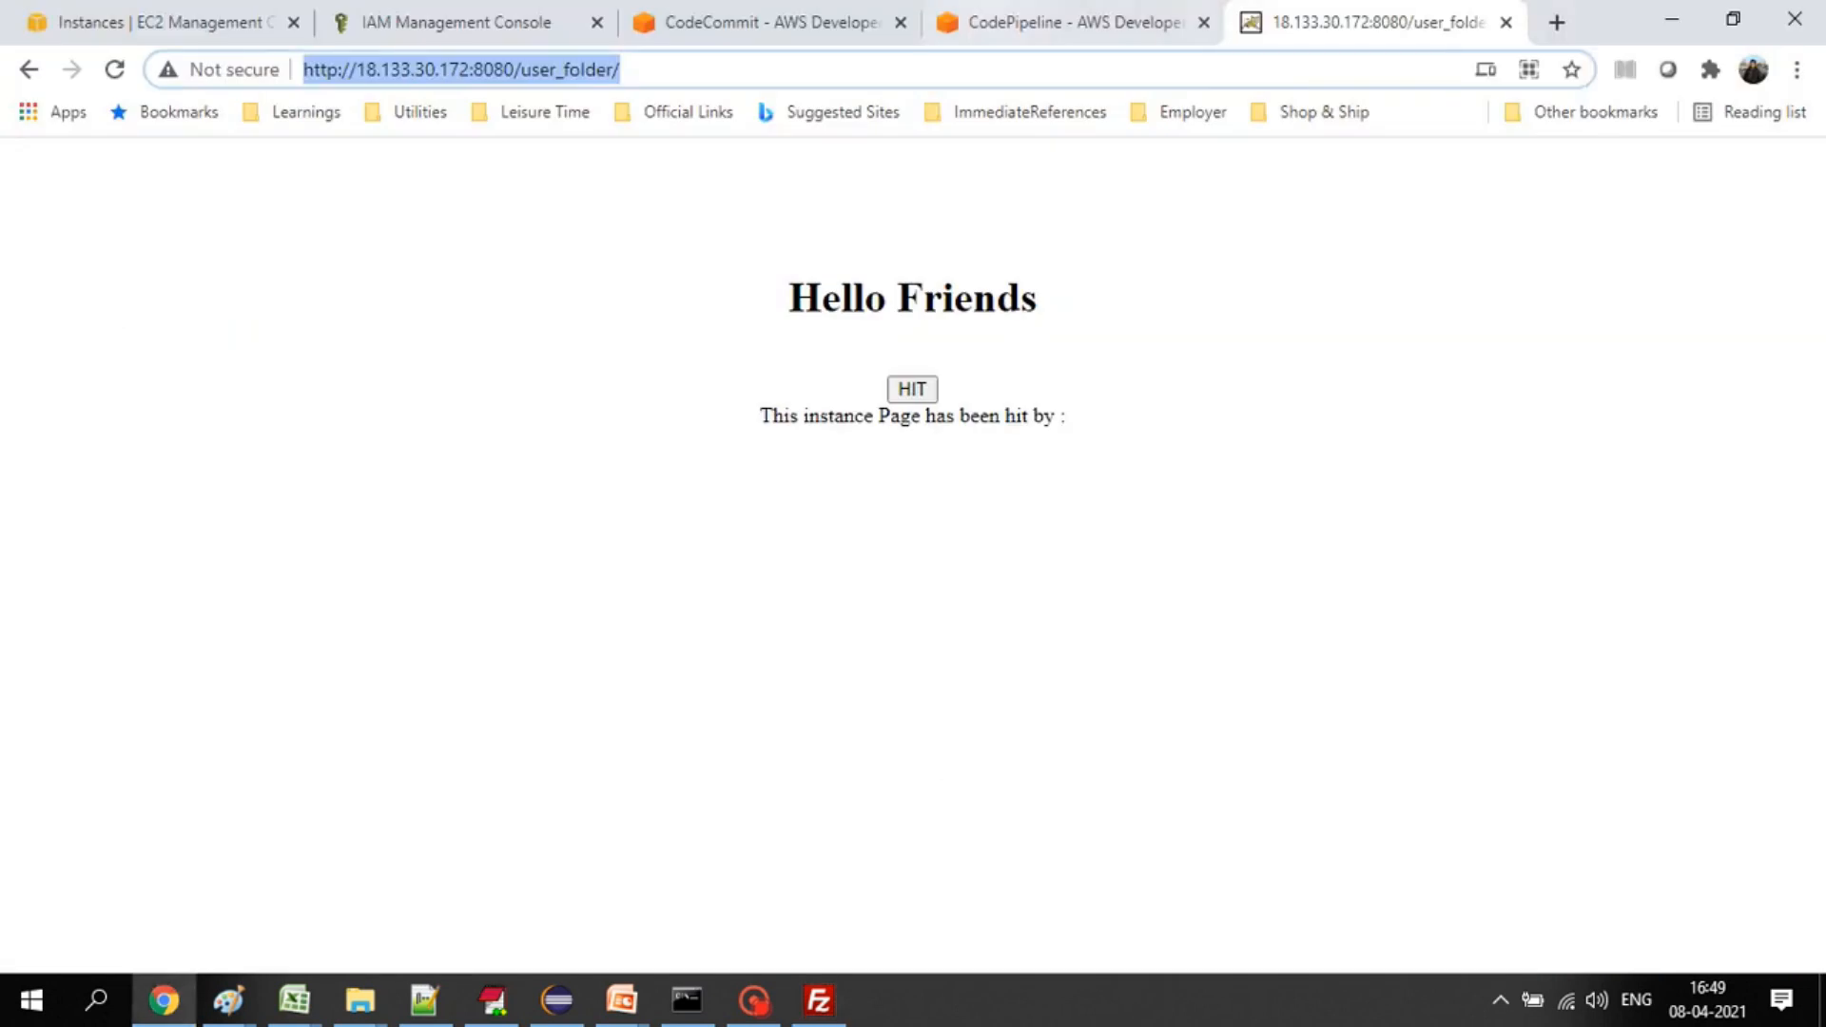
{"action": "left_click", "coordinate": [621, 69]}
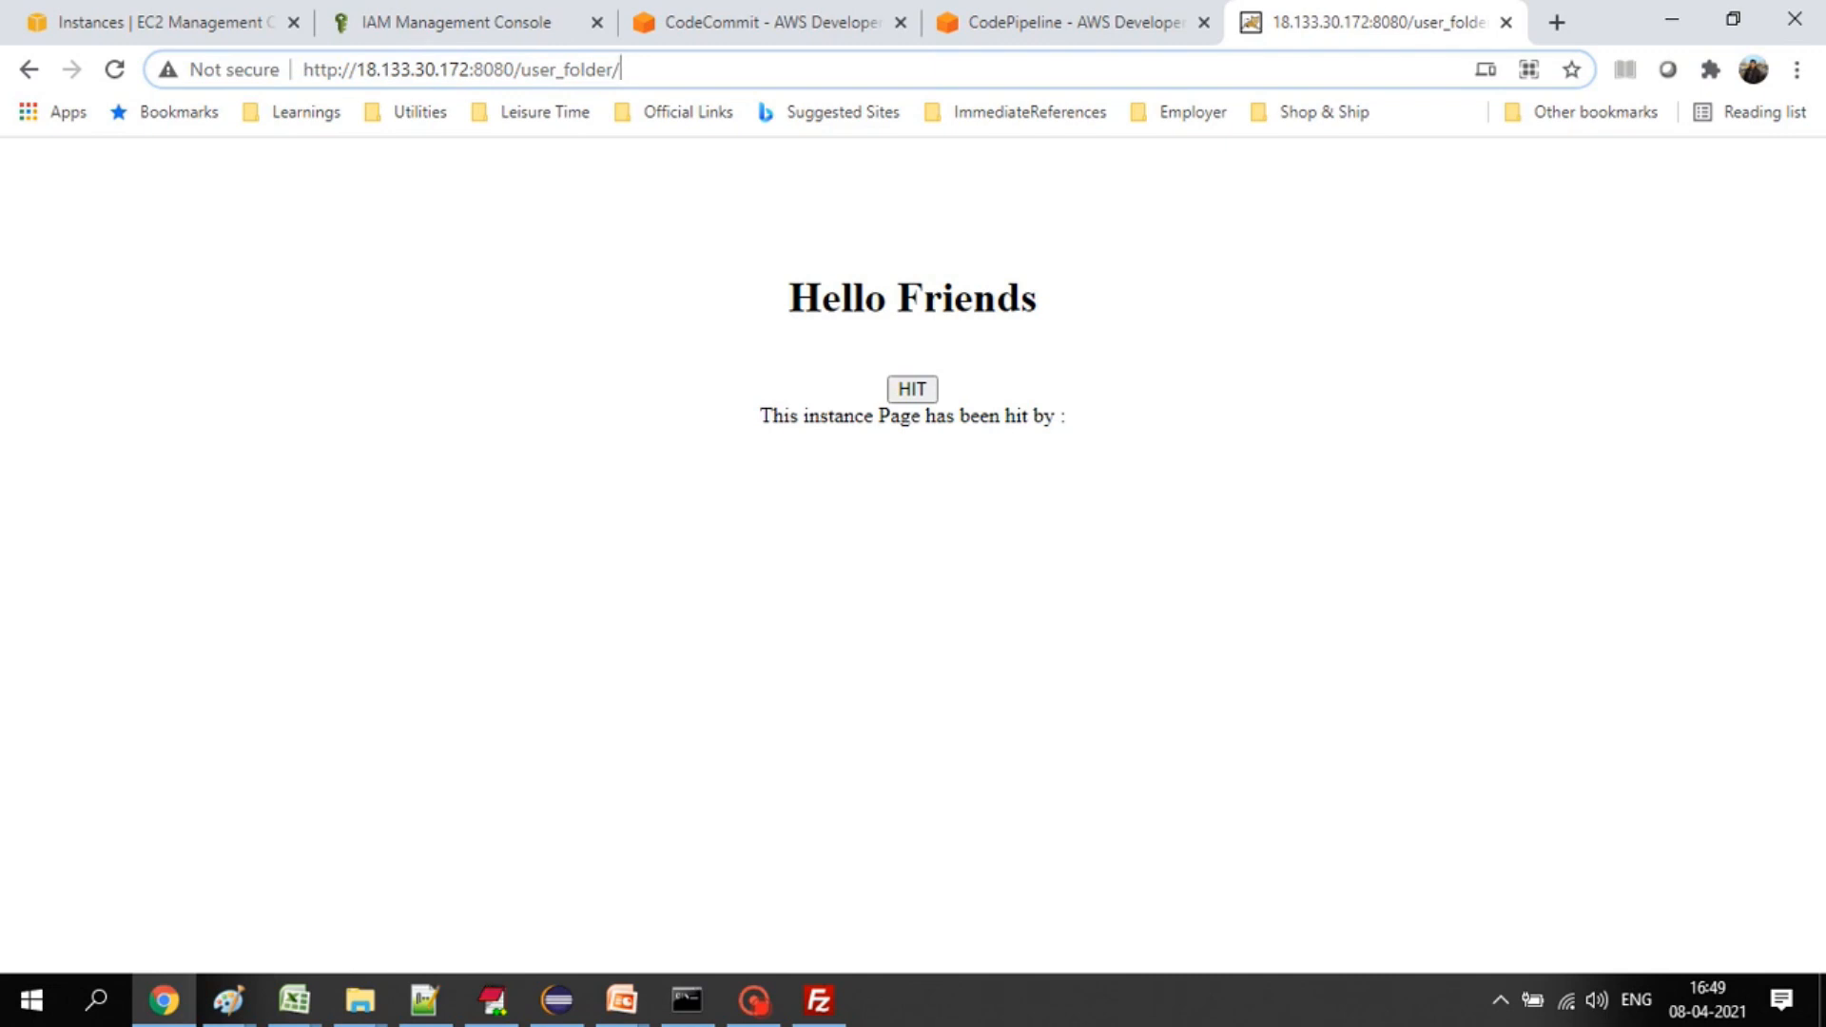
{"action": "left_click", "coordinate": [424, 1001]}
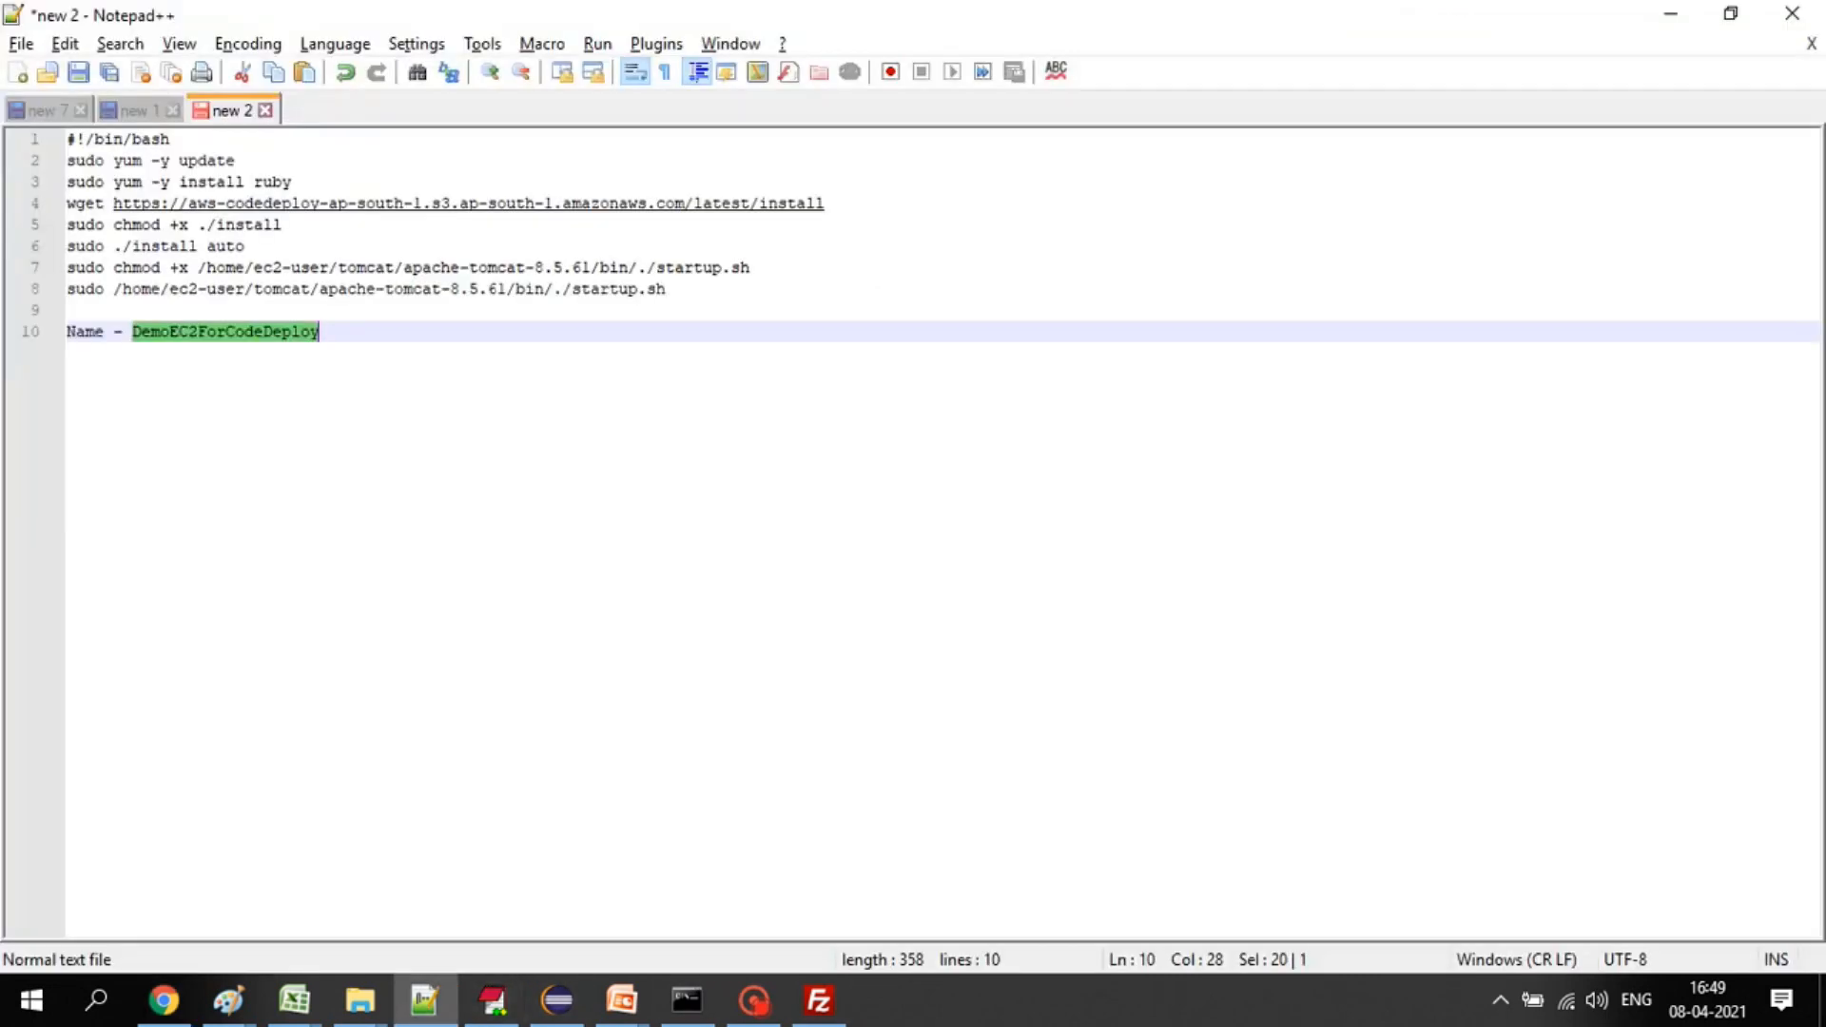
{"action": "left_click_drag", "start_coordinate": [667, 289], "coordinate": [68, 139]}
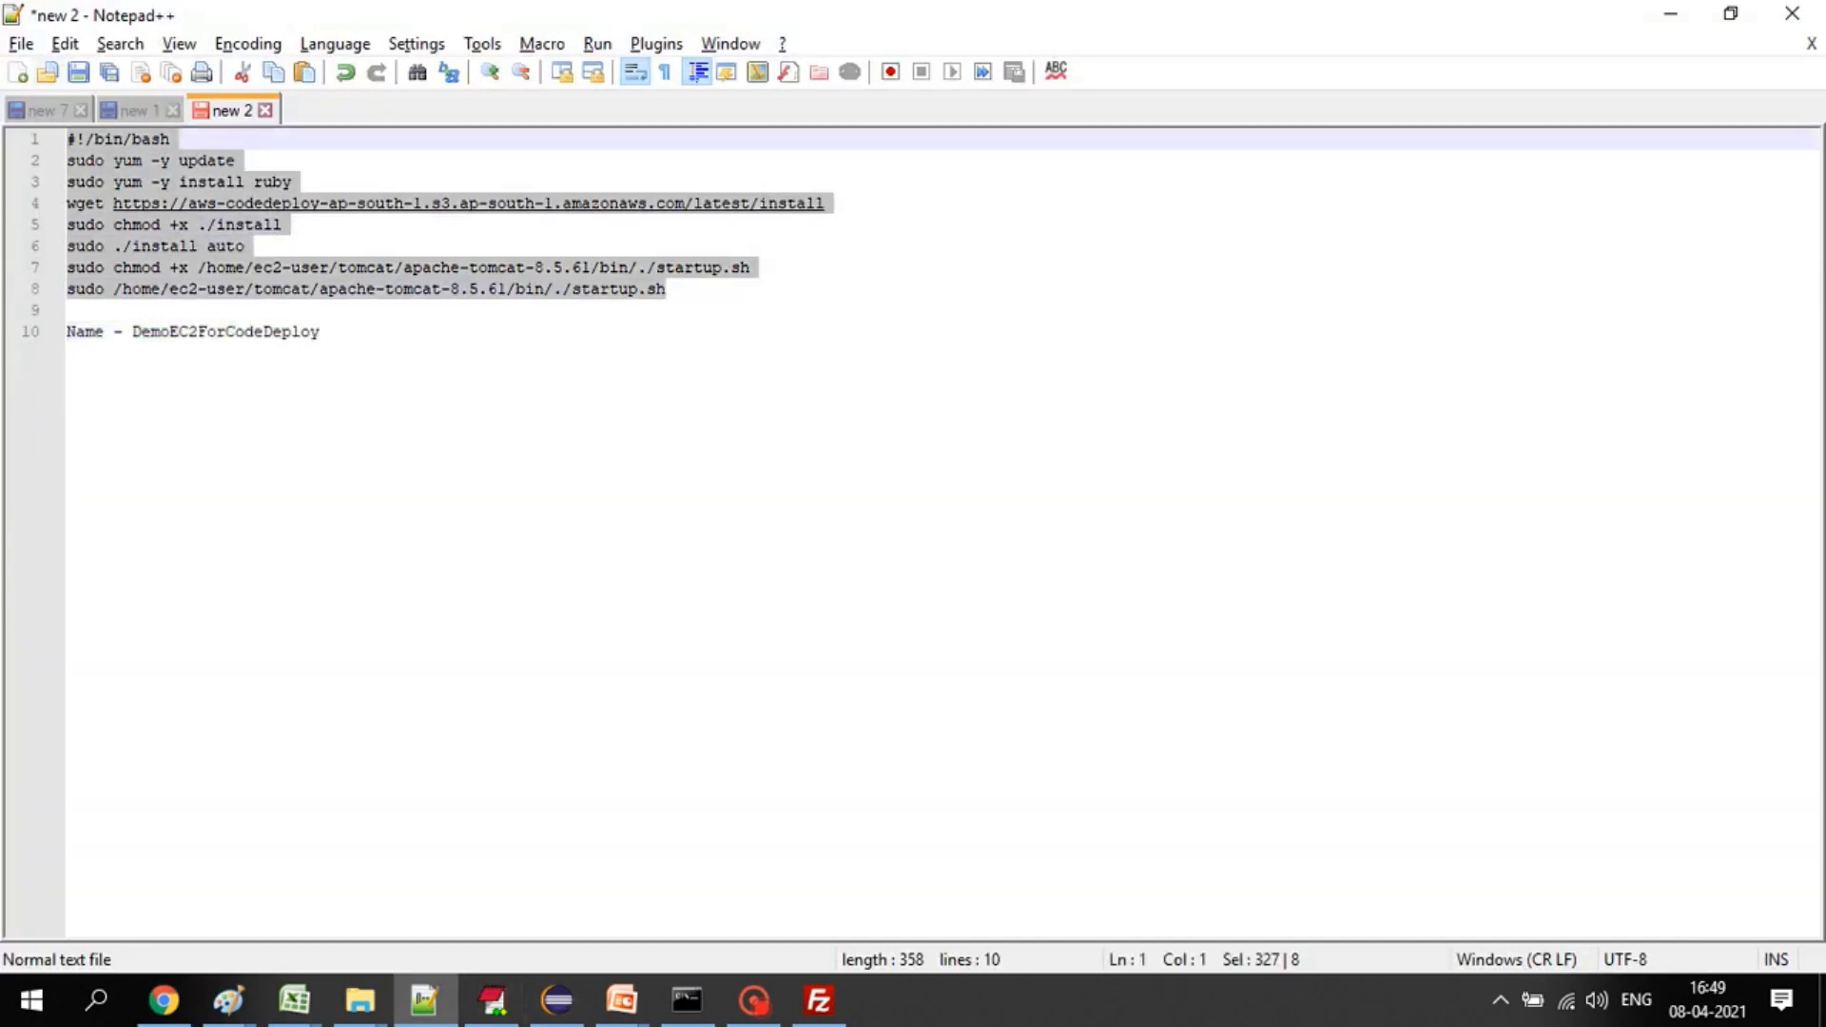
{"action": "left_click", "coordinate": [246, 246]}
{"action": "left_click_drag", "start_coordinate": [672, 309], "coordinate": [68, 162]}
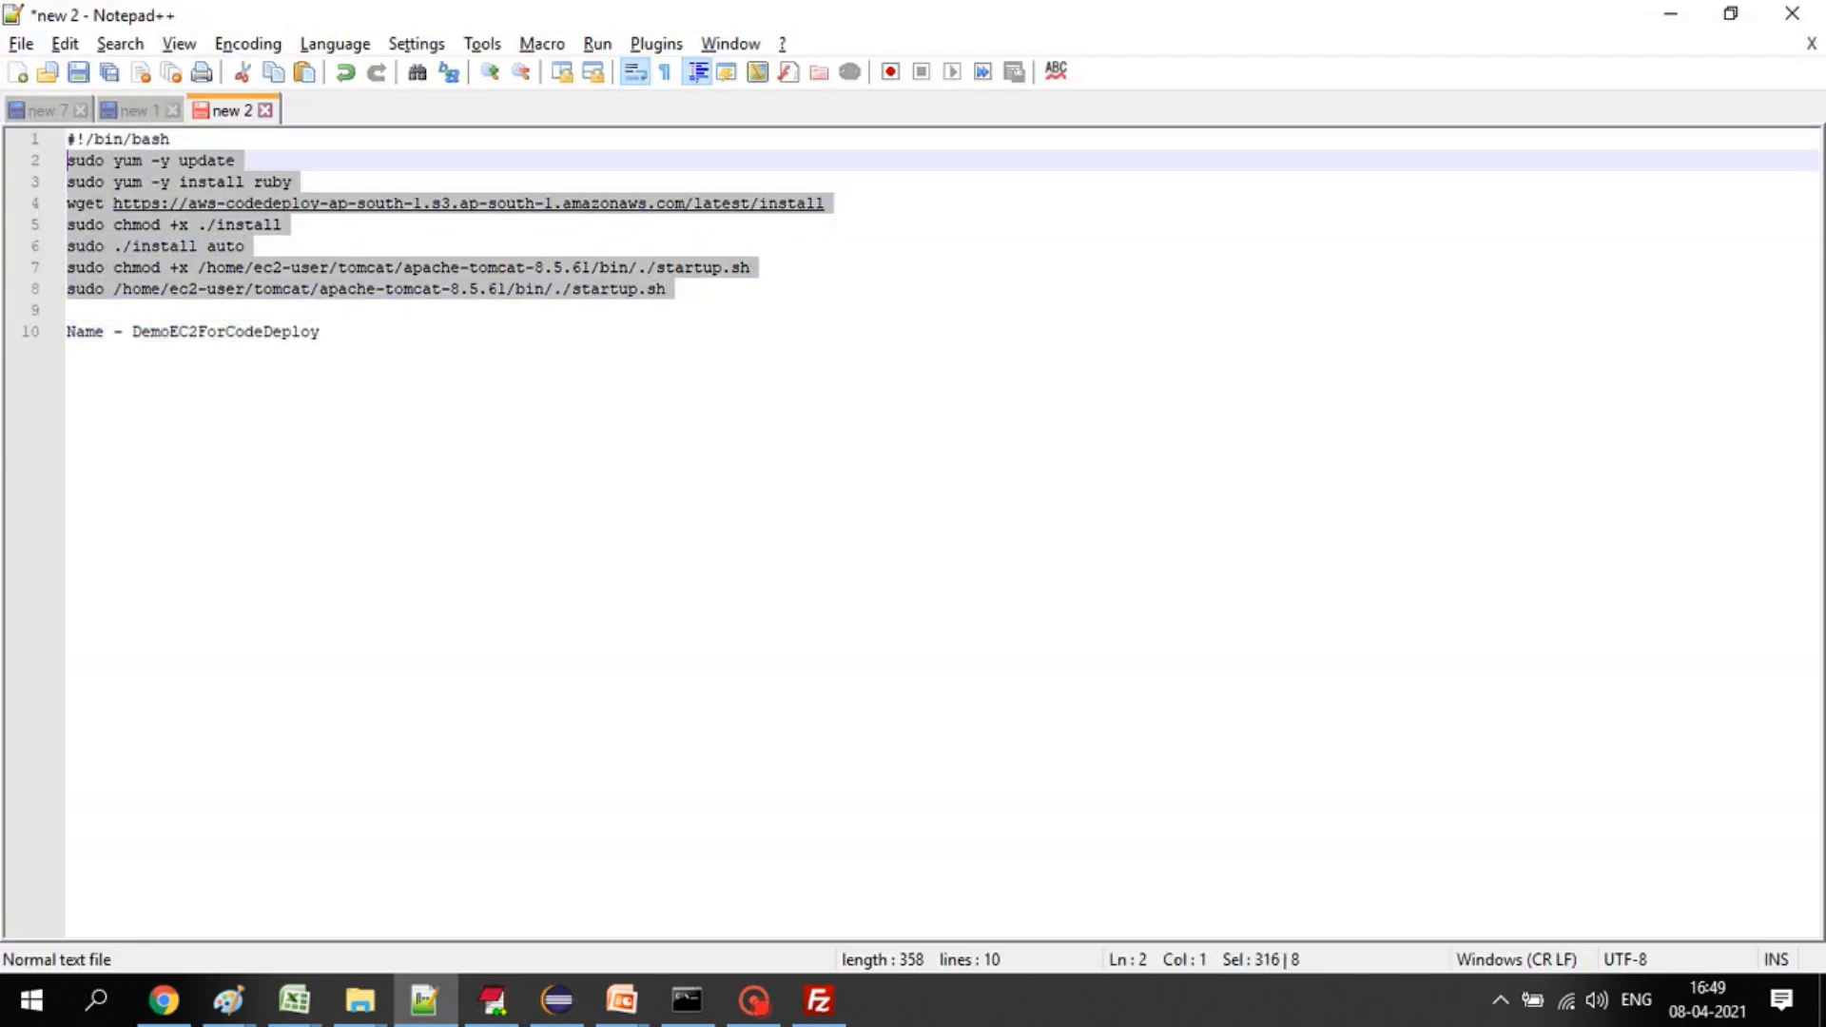
{"action": "left_click", "coordinate": [468, 269]}
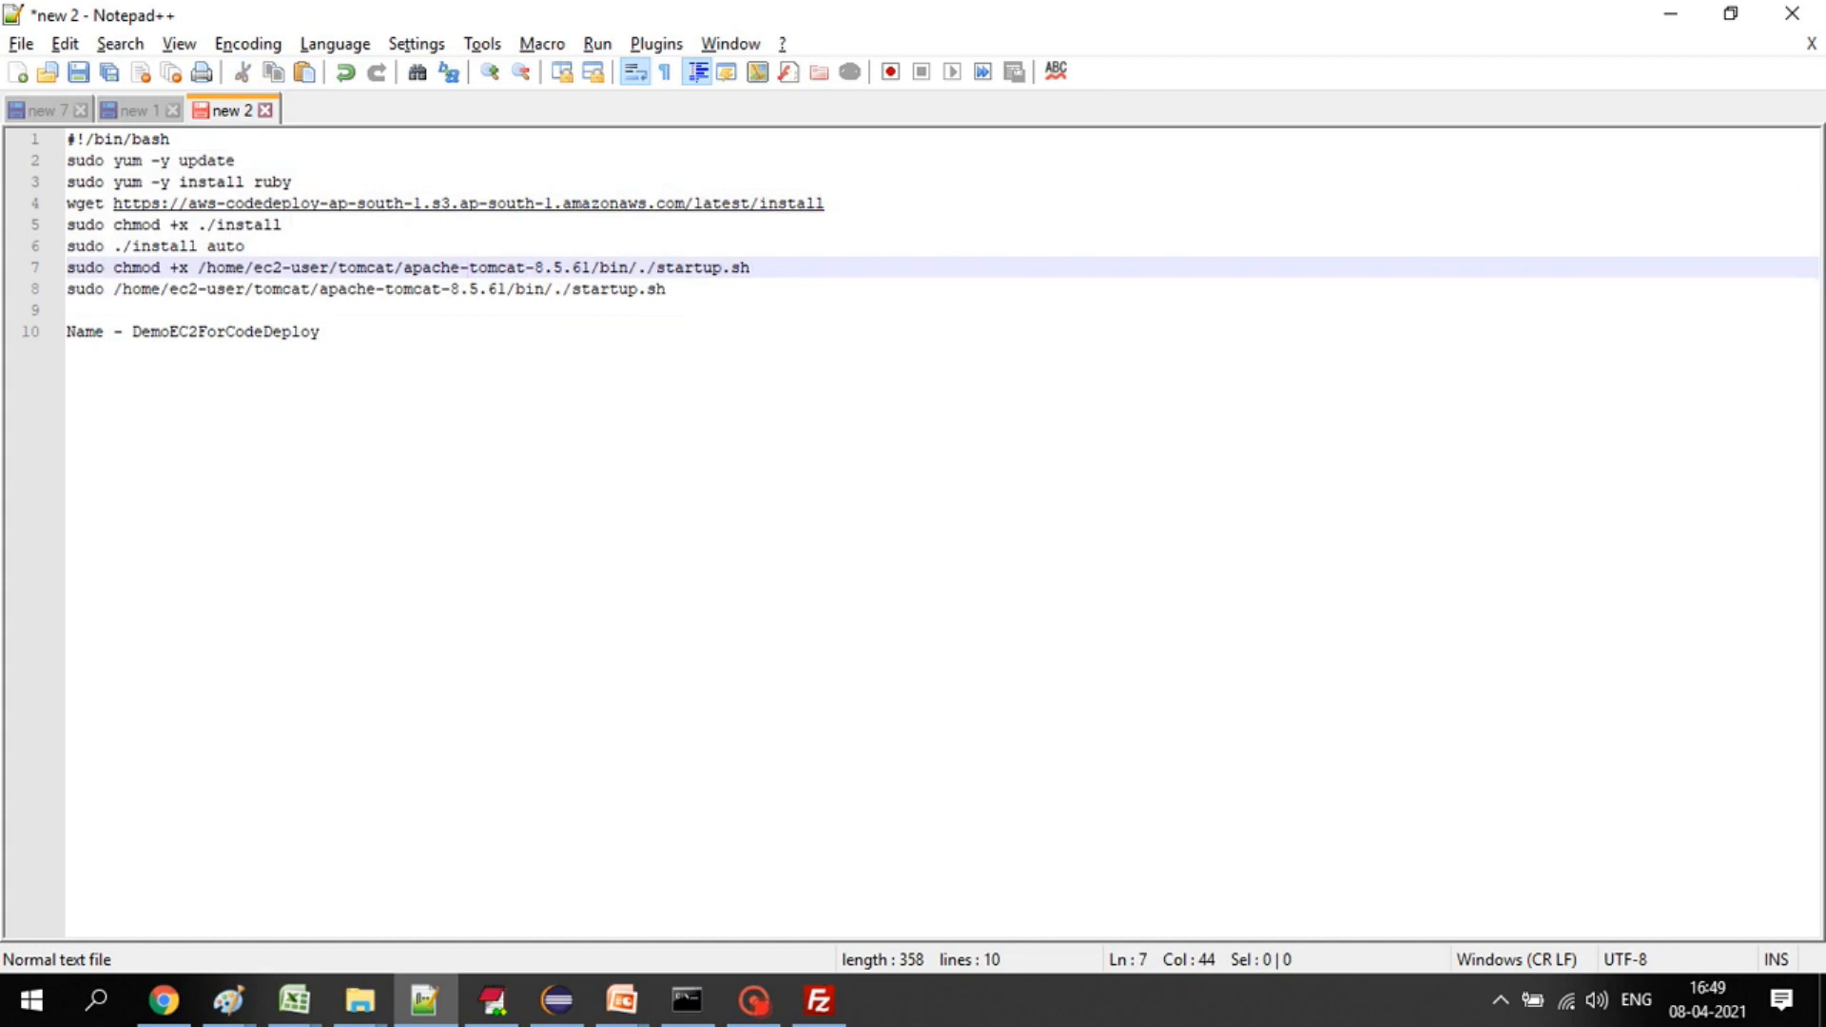
- Return to FileZilla and browse the server to /home/ec2-user/tomcat/apache-tomcat-8.5.61/webapps/user_folder to examine the deployed files
{"action": "left_click", "coordinate": [818, 1001]}
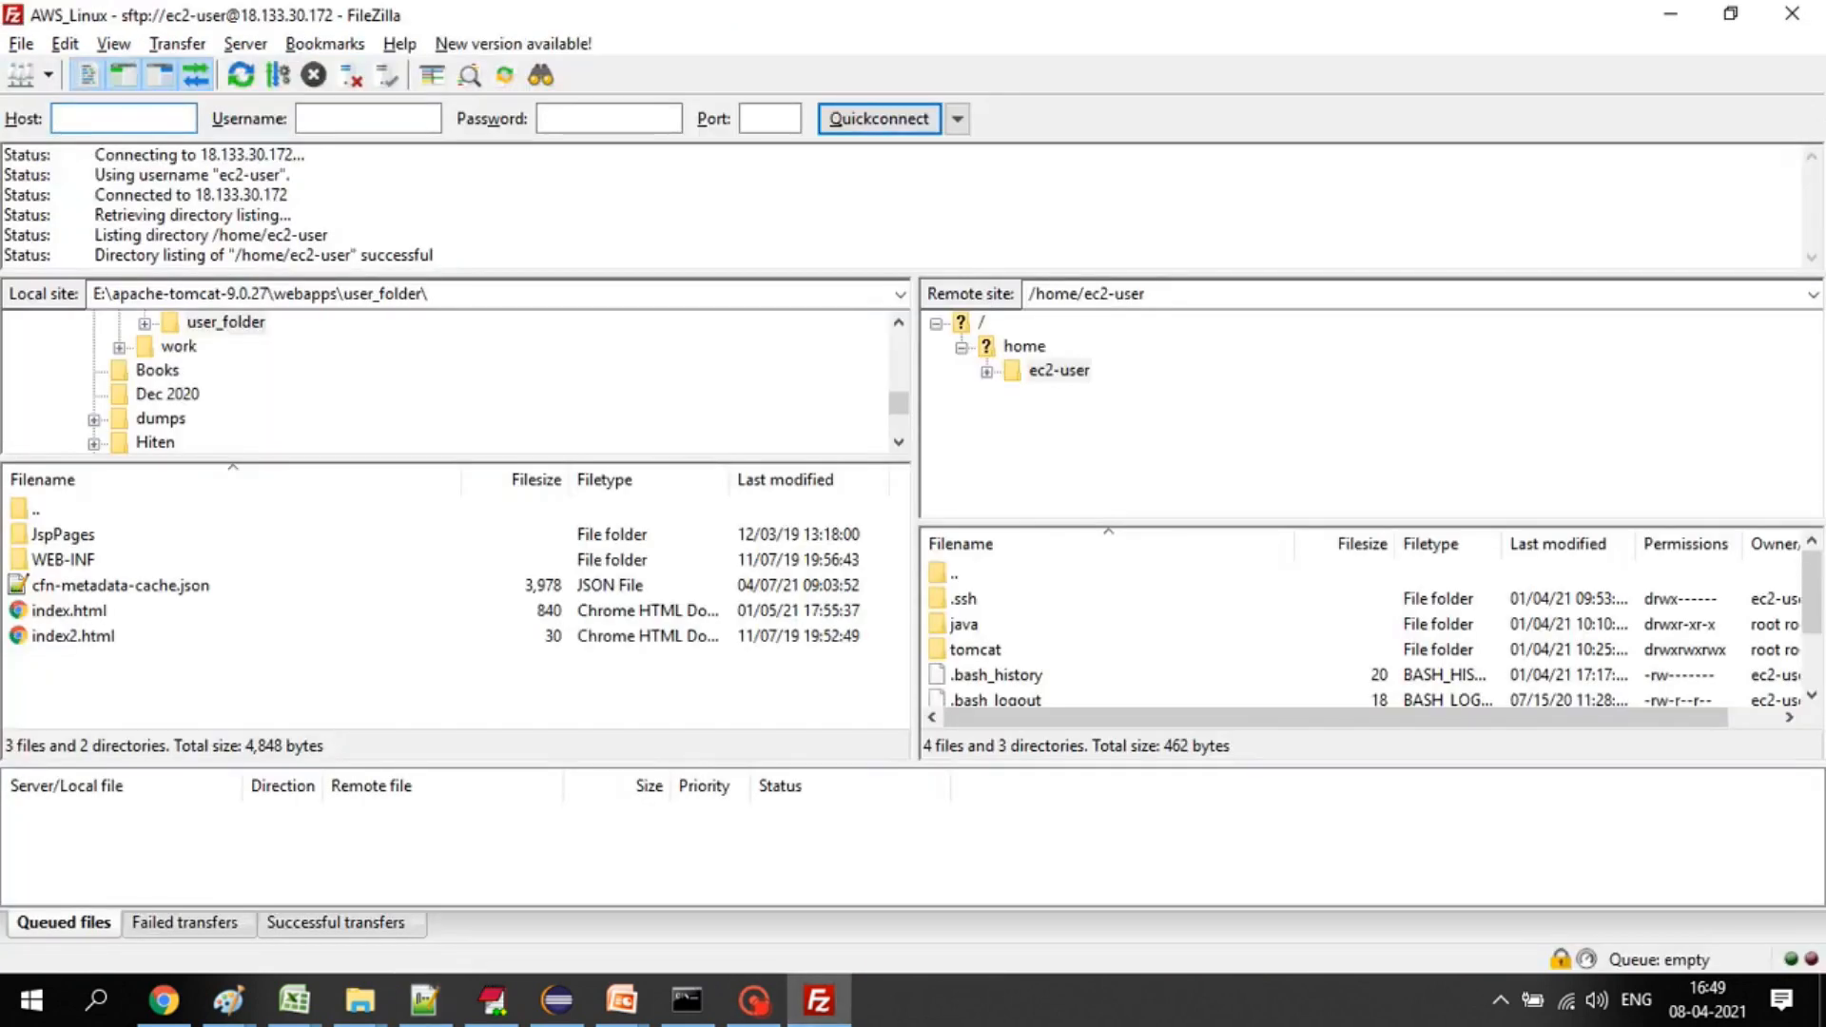
{"action": "double_click", "coordinate": [1079, 443]}
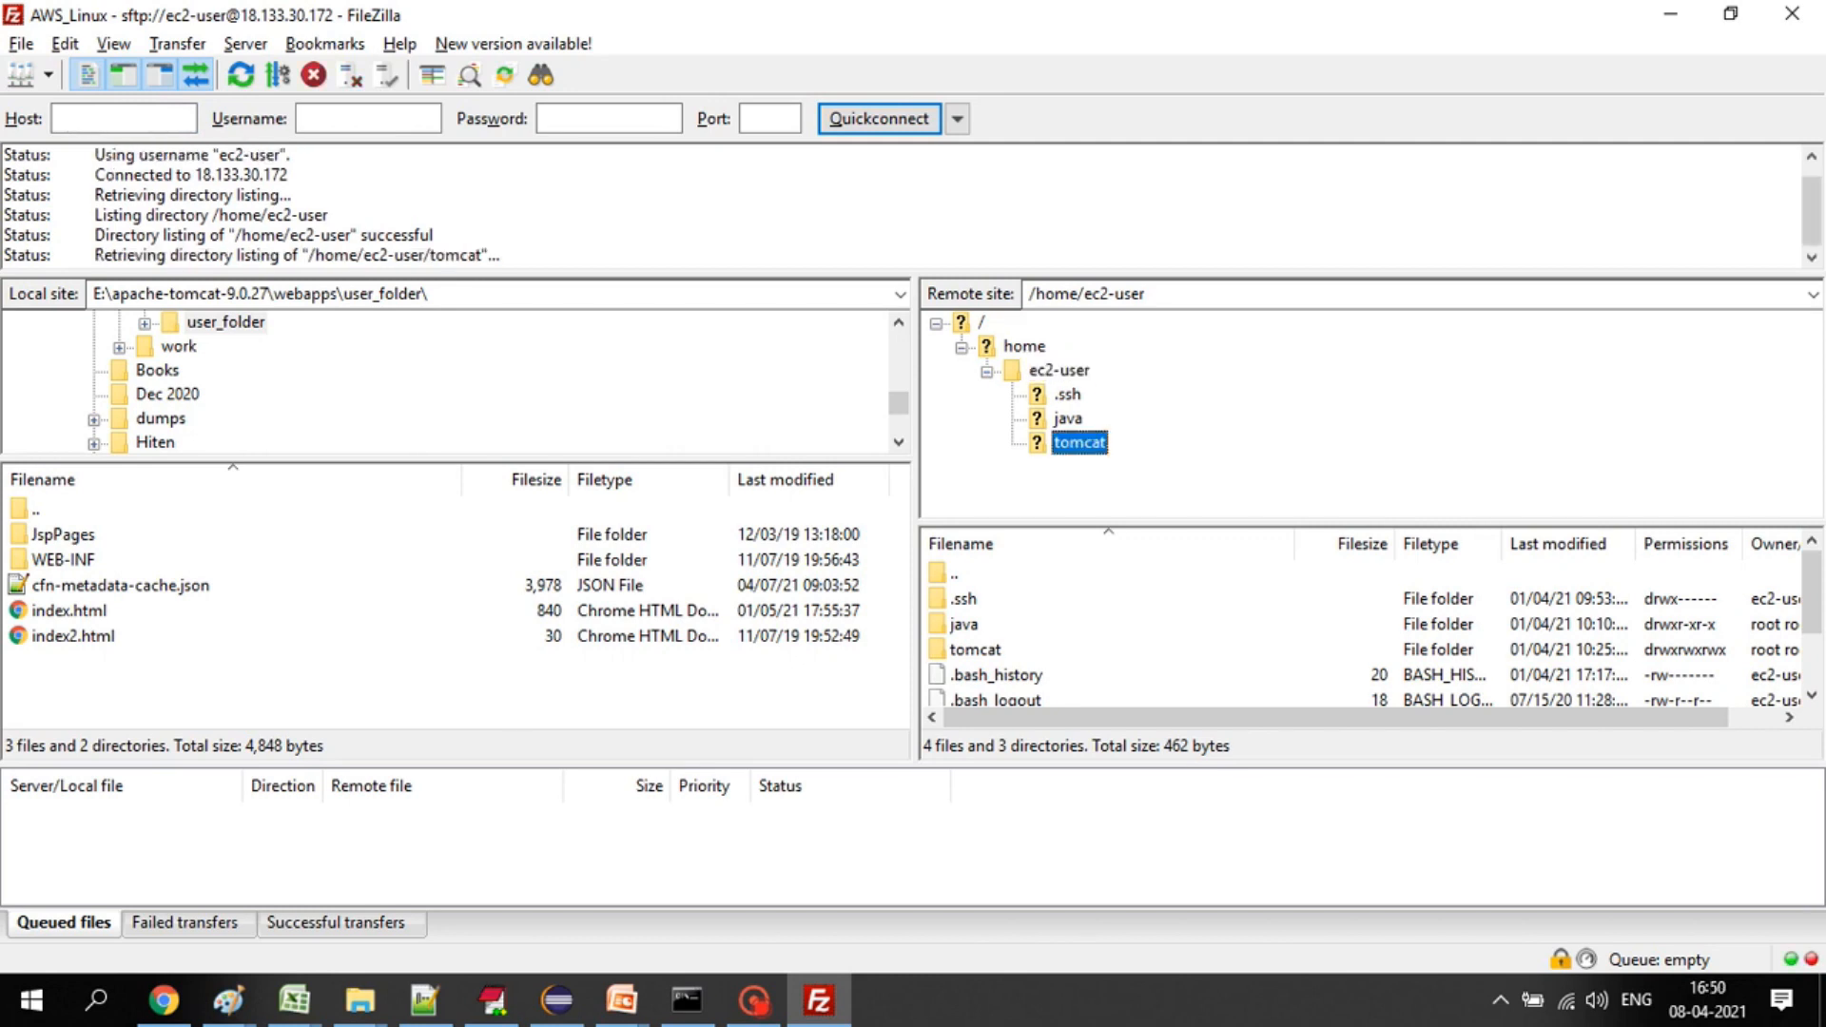
{"action": "double_click", "coordinate": [1156, 467]}
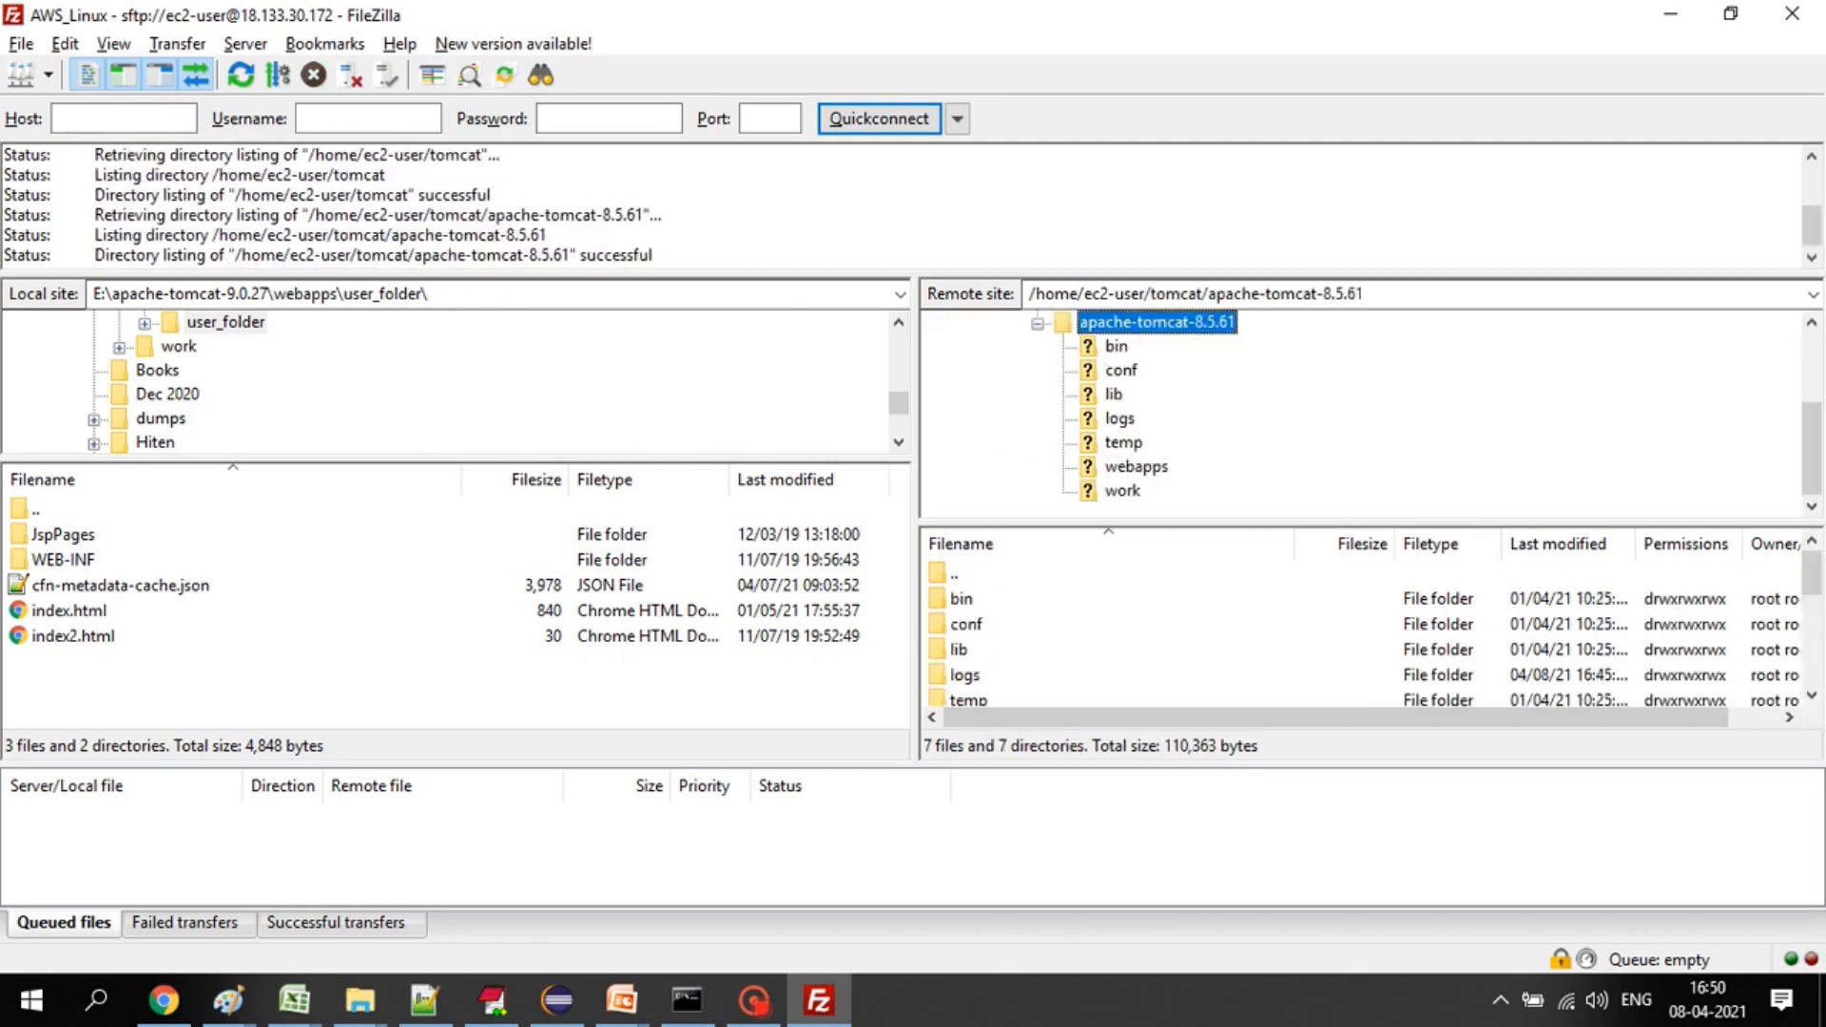
{"action": "left_click", "coordinate": [1137, 467]}
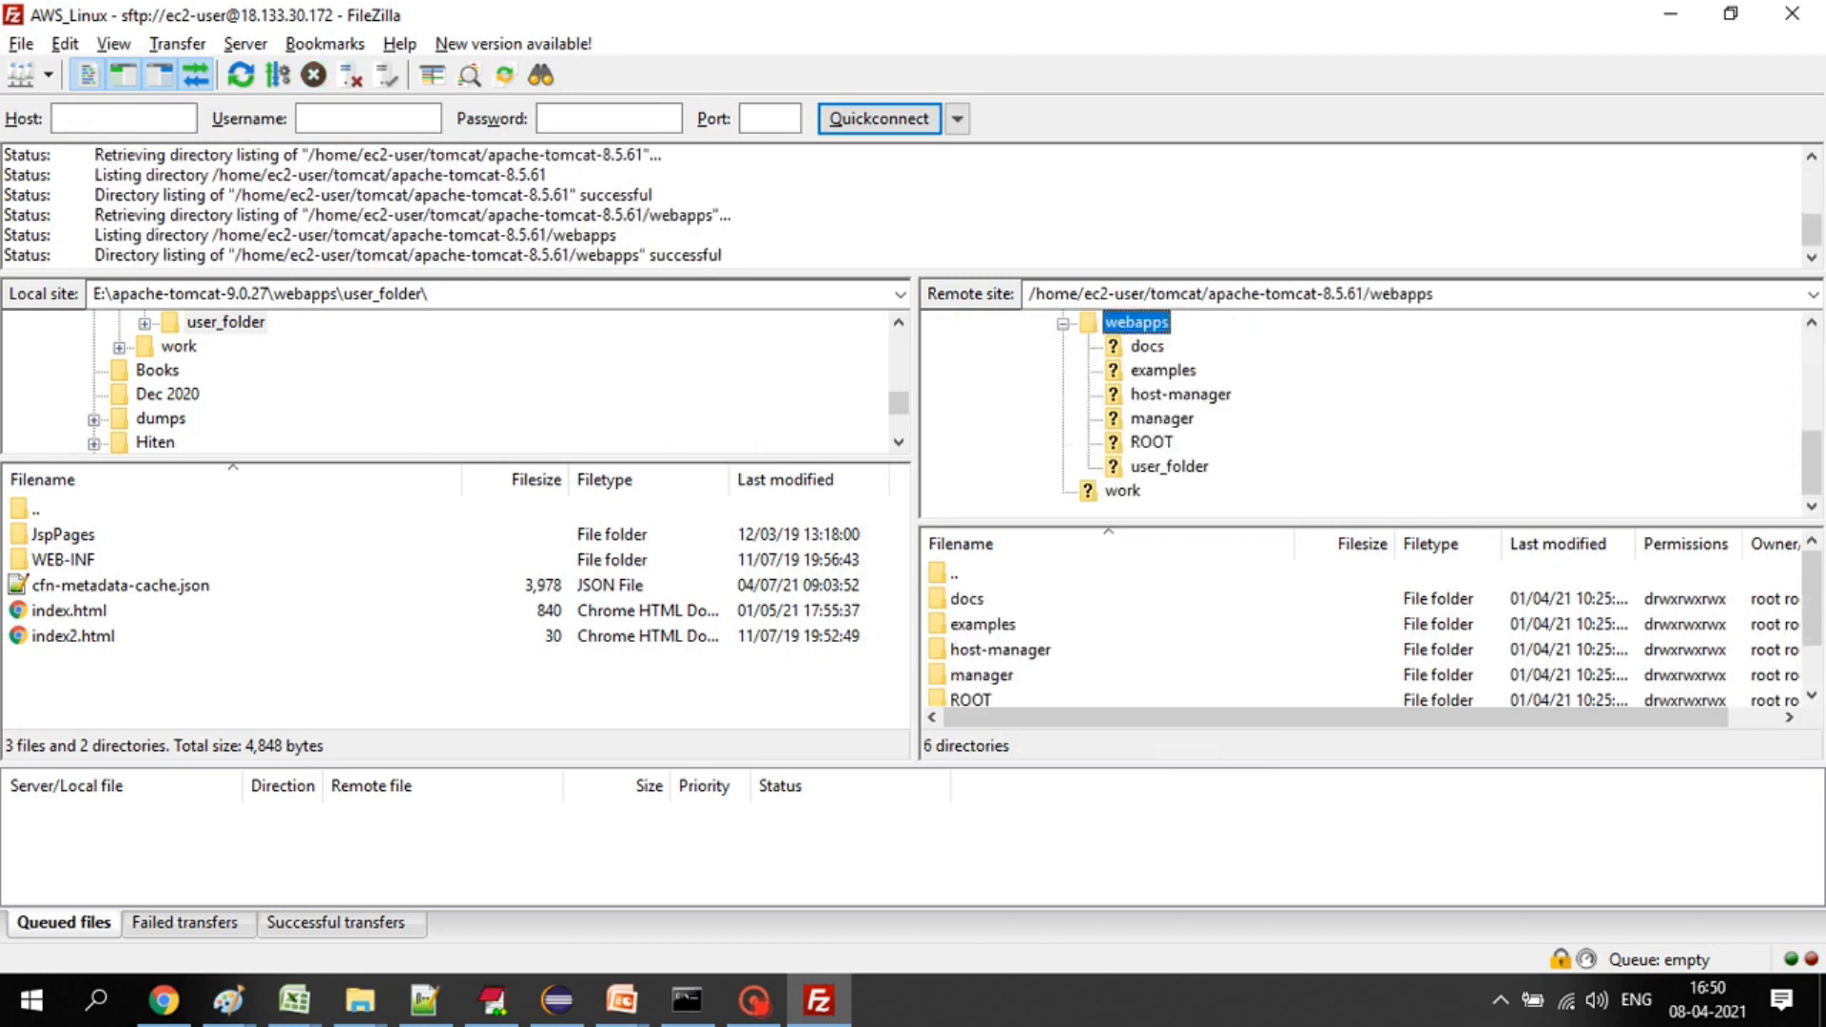
{"action": "scroll", "coordinate": [1369, 628], "scroll_direction": "down", "scroll_amount": 1}
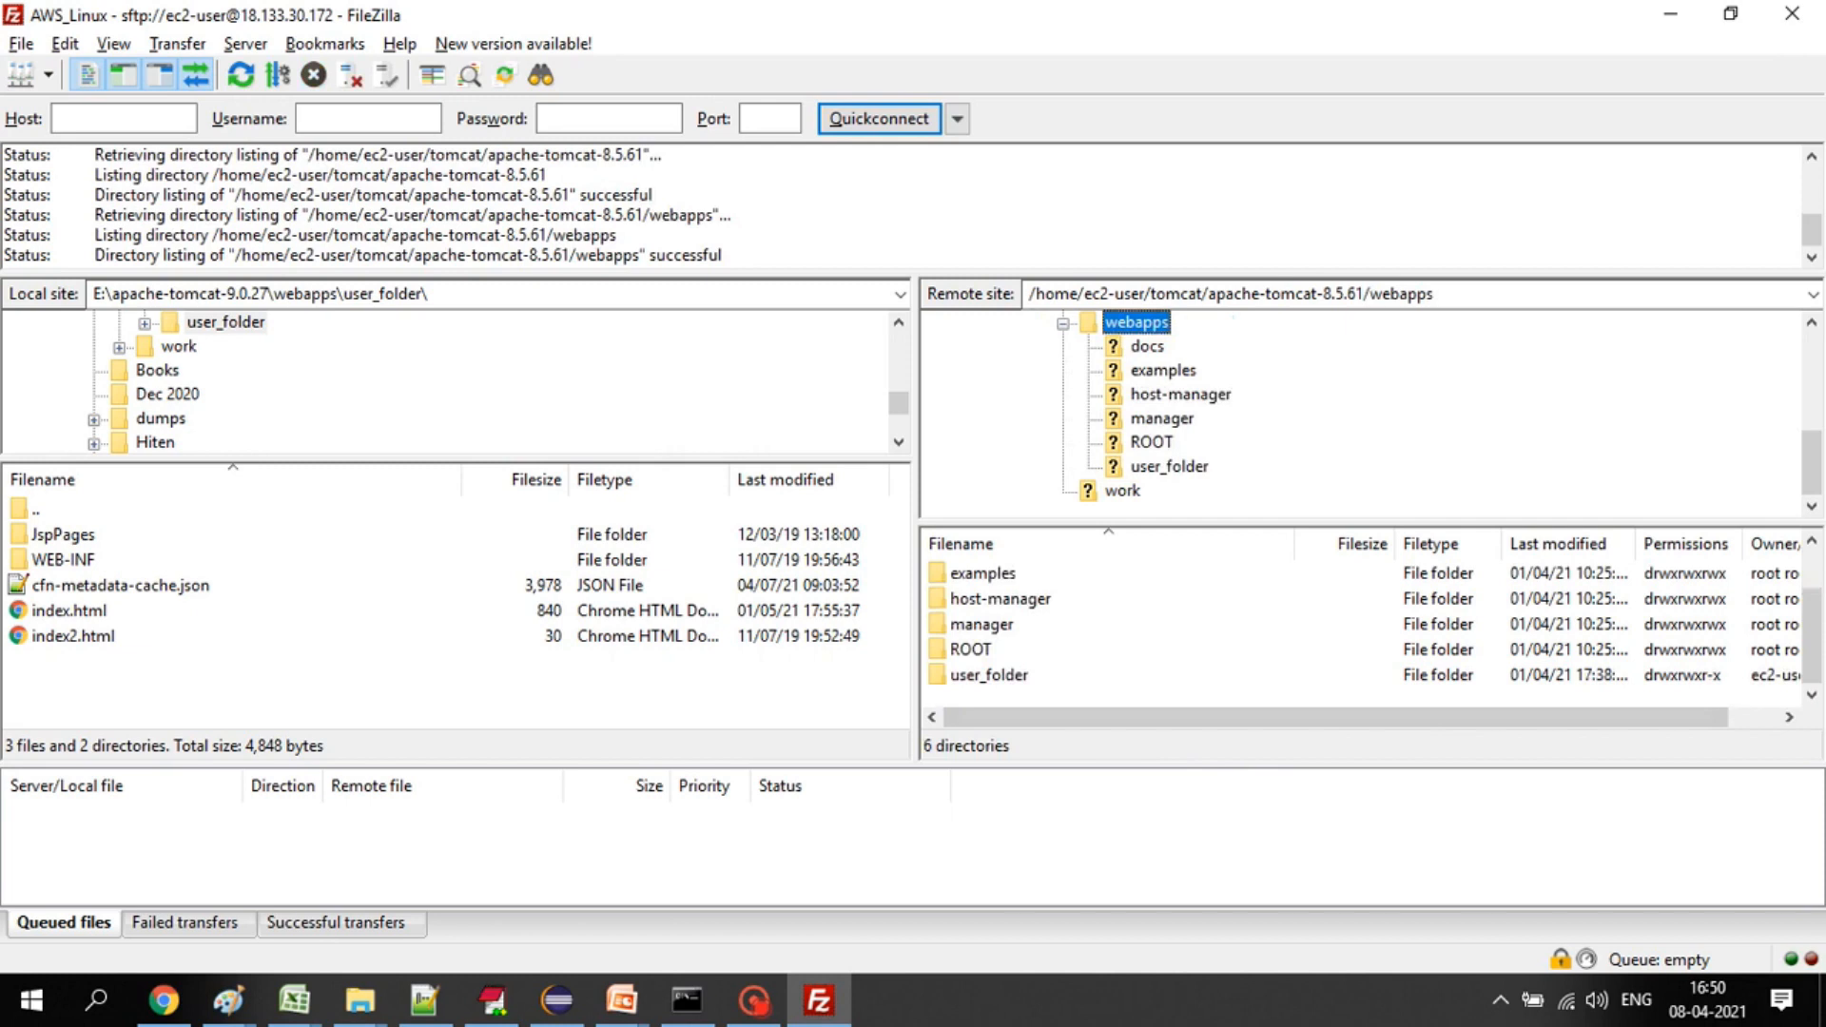
{"action": "left_click", "coordinate": [1169, 467]}
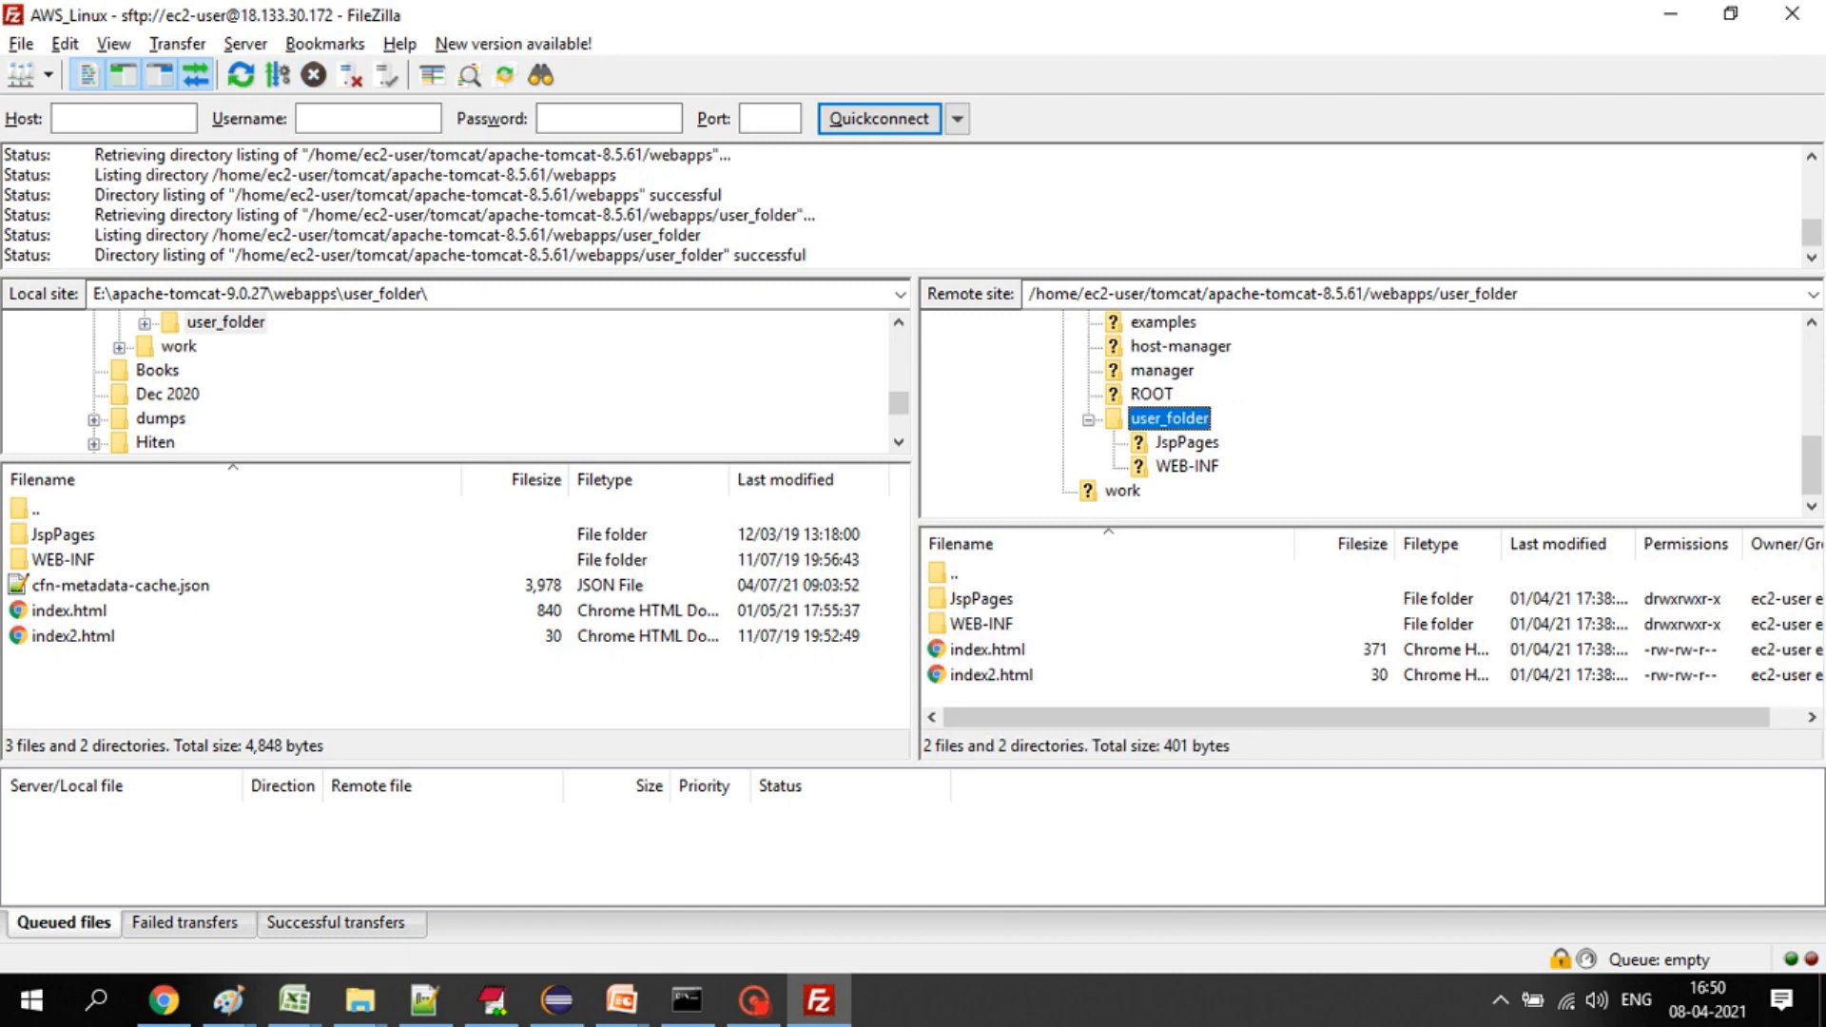
{"action": "scroll", "coordinate": [1361, 414], "scroll_direction": "up", "scroll_amount": 1}
{"action": "scroll", "coordinate": [1360, 415], "scroll_direction": "down", "scroll_amount": 1}
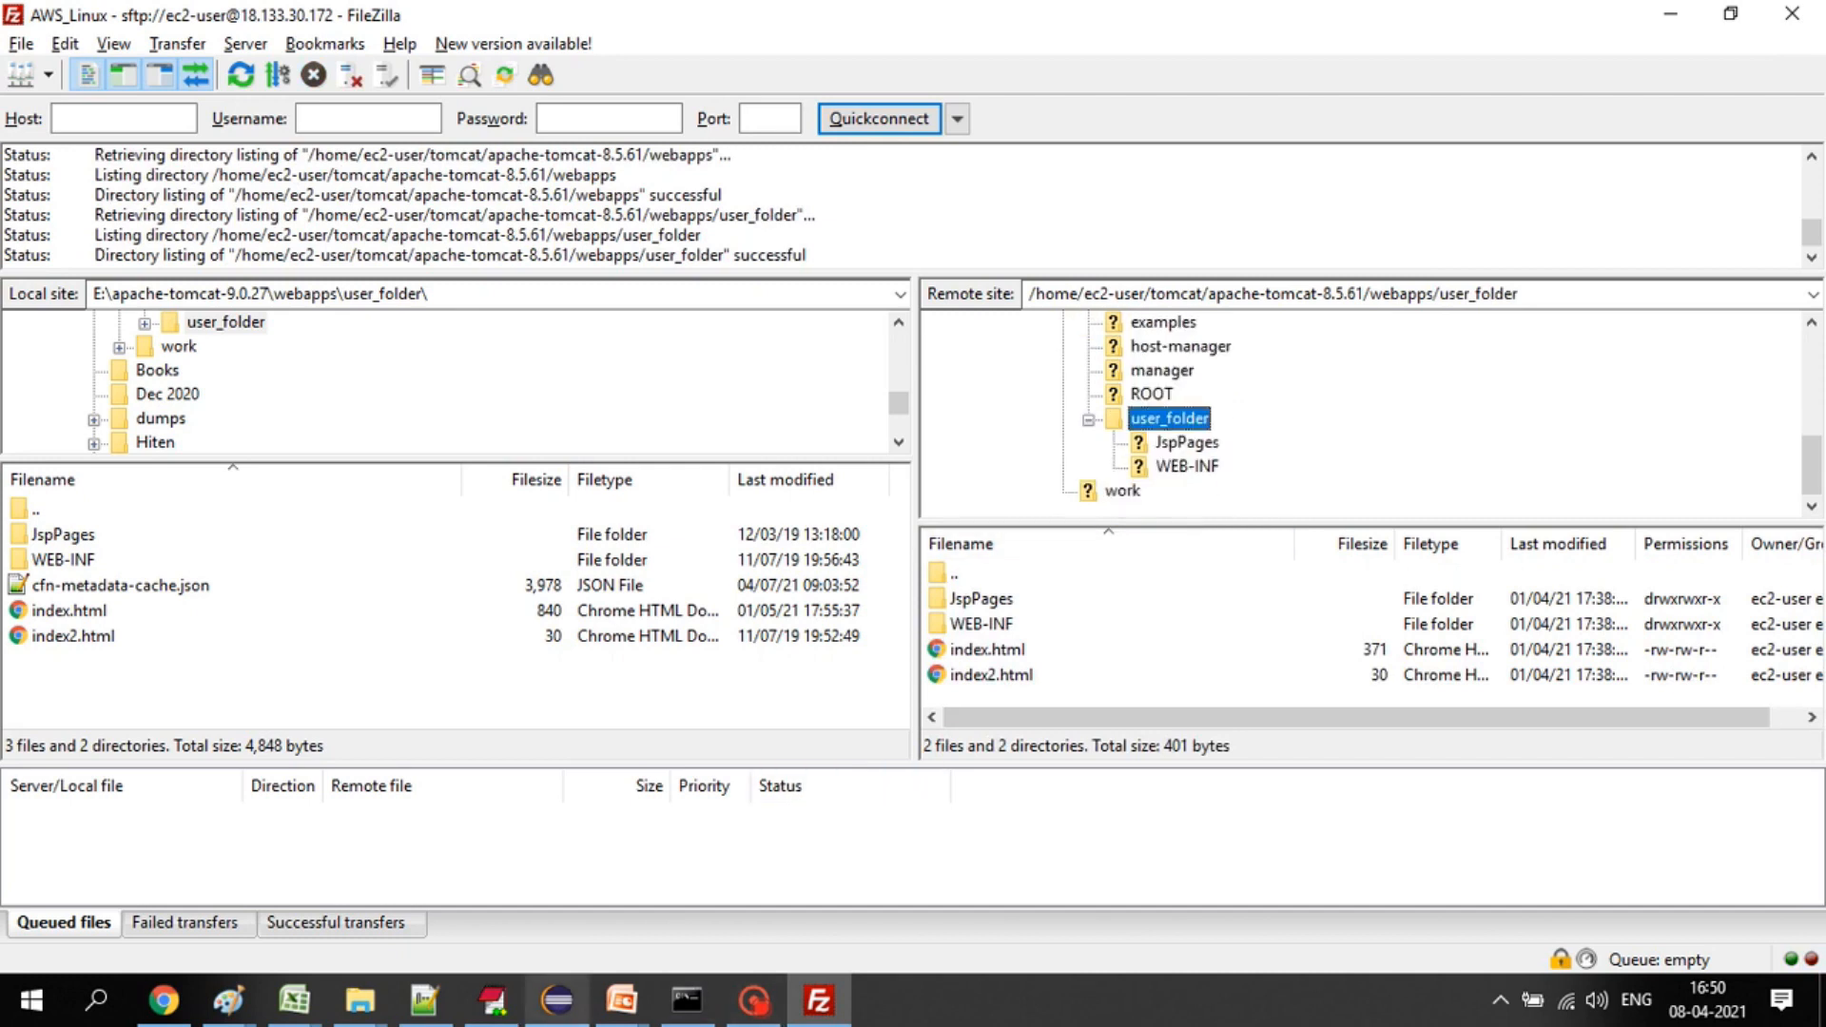
{"action": "left_click", "coordinate": [687, 998]}
{"action": "key", "text": "alt+Tab"}
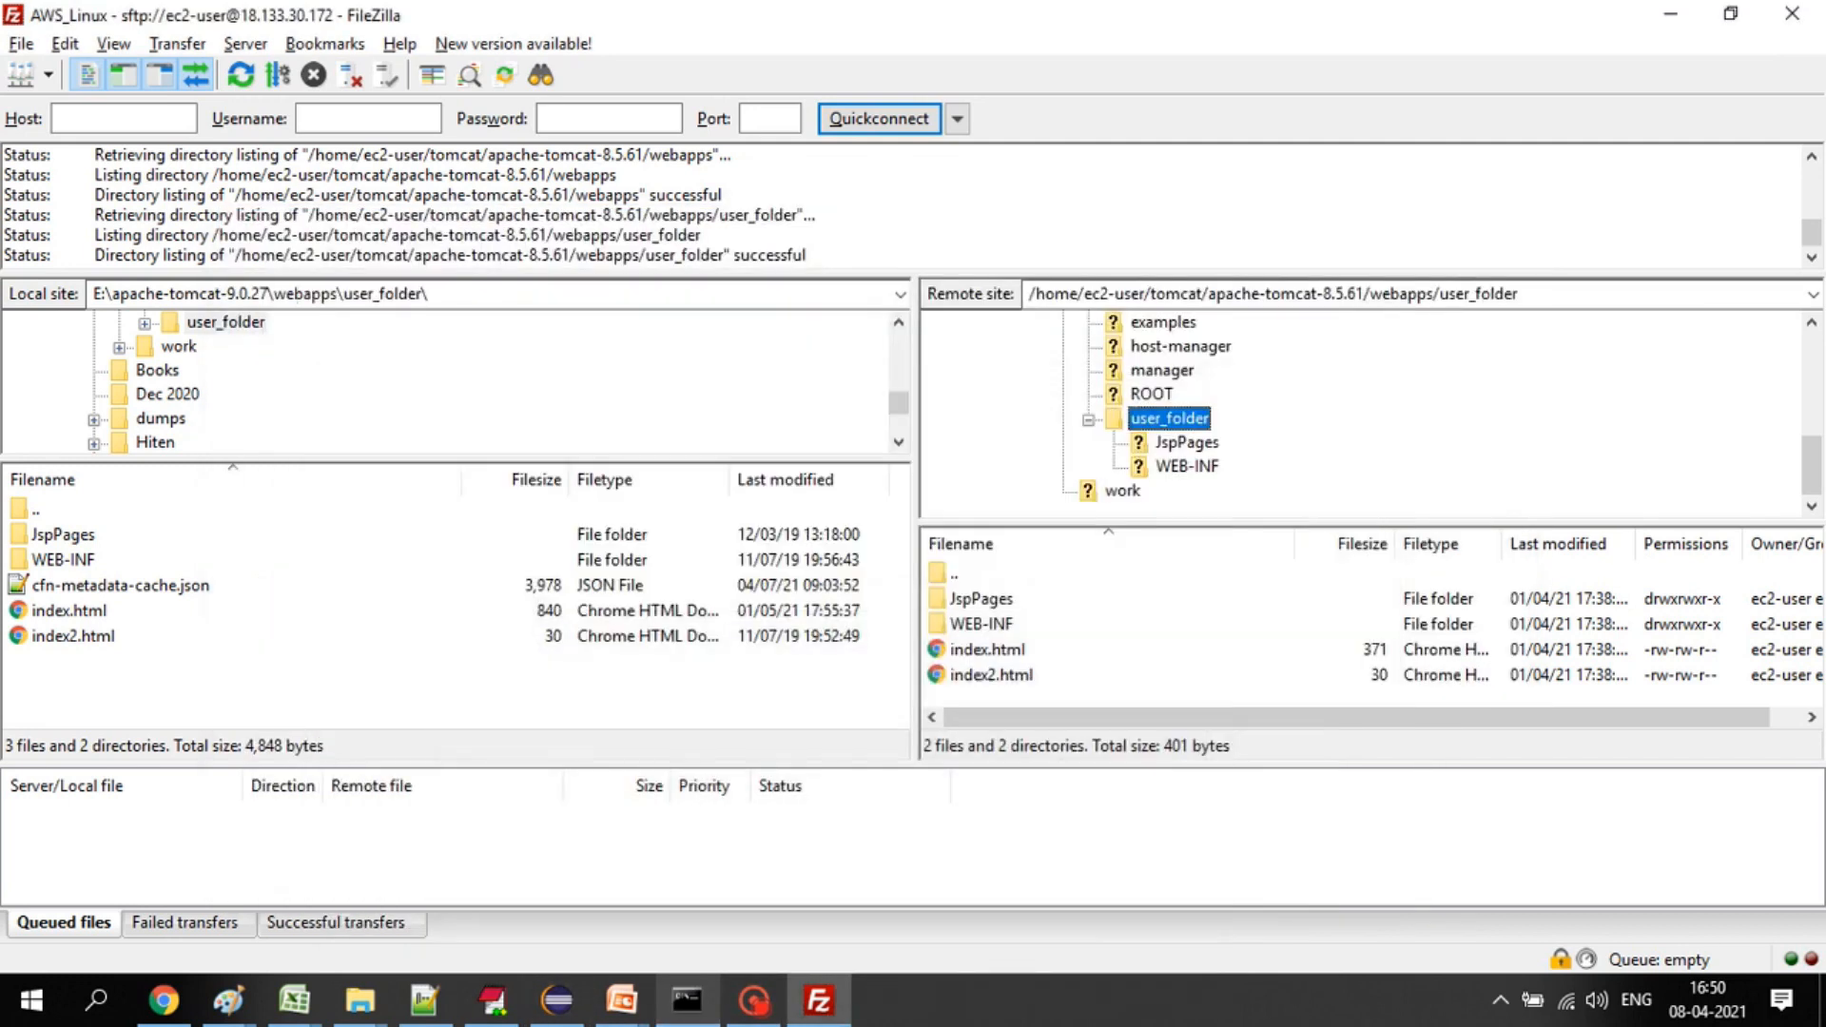
- Switch to File Explorer and select the full path of the awspipelinedemo project folder for copying
{"action": "key", "text": "alt+Tab"}
{"action": "key", "text": "alt+Tab"}
{"action": "key", "text": "alt+Tab"}
{"action": "key", "text": "alt+Tab"}
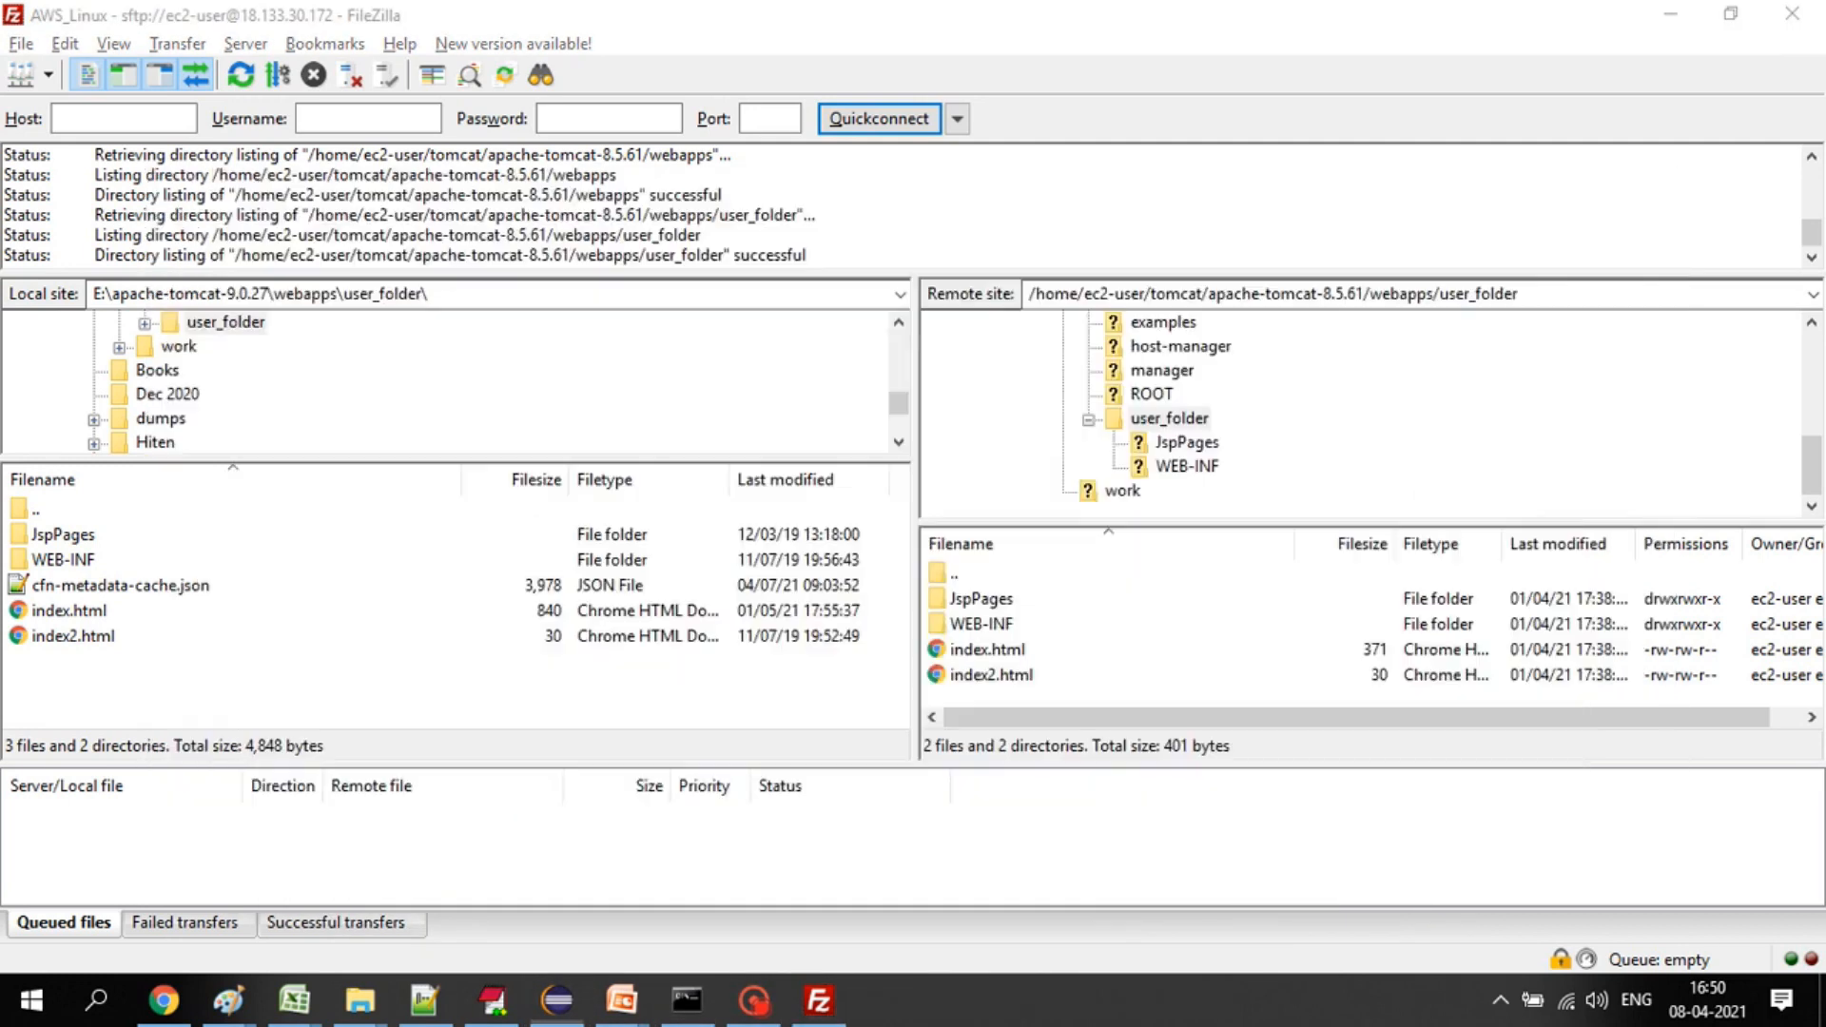
{"action": "key", "text": "alt+Tab"}
{"action": "key", "text": "alt+Tab"}
{"action": "key", "text": "alt+Tab"}
{"action": "key", "text": "alt+Tab"}
{"action": "key", "text": "alt+Tab"}
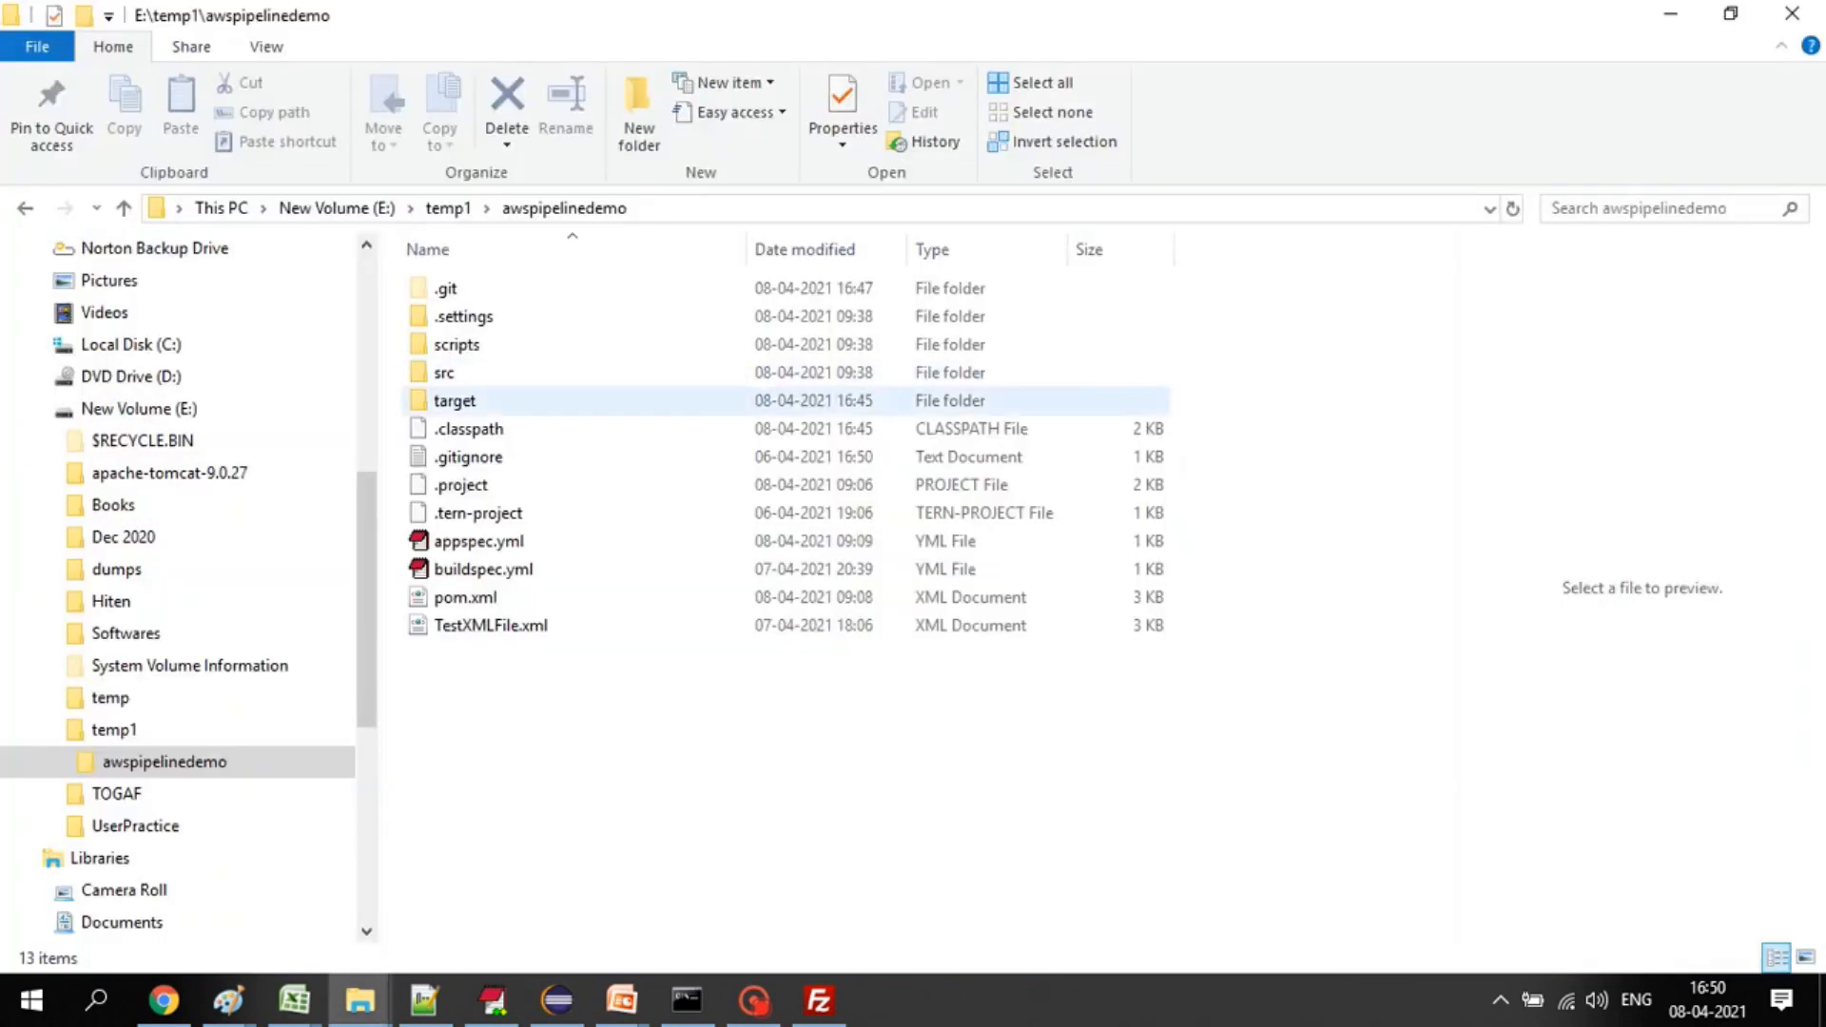
{"action": "left_click", "coordinate": [804, 209]}
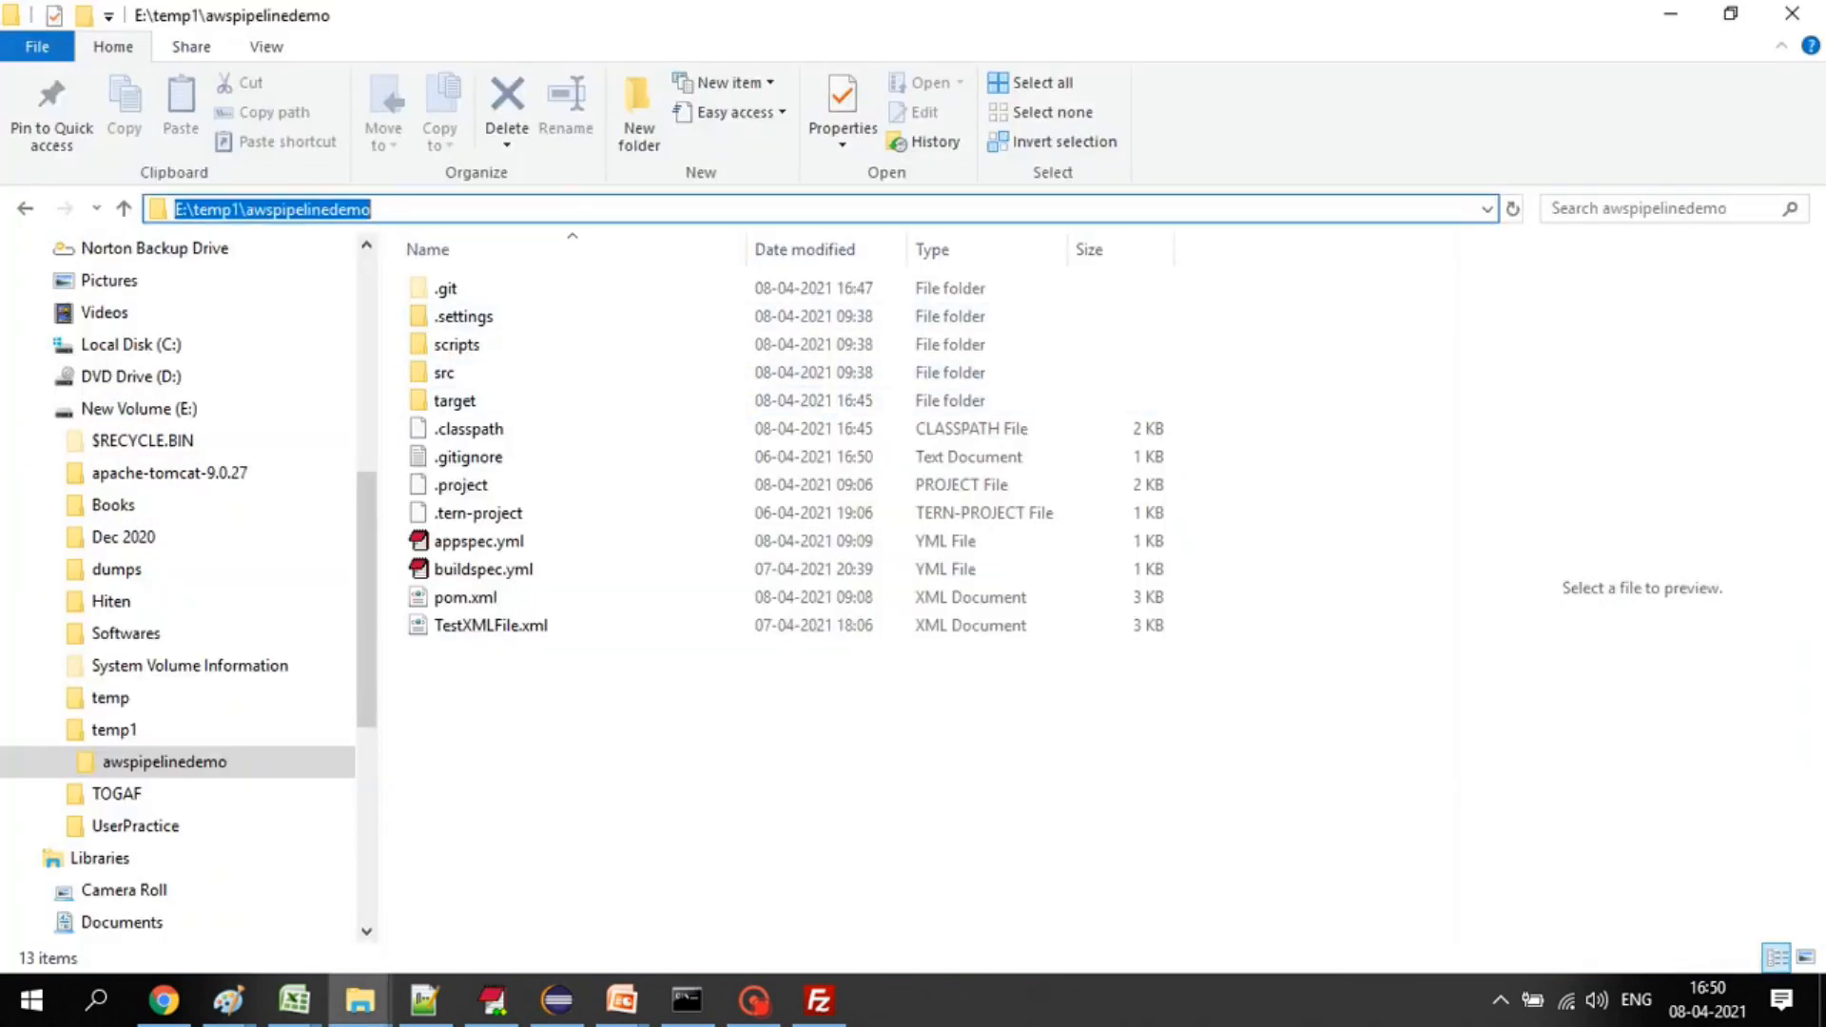
- Switch to Command Prompt, change the directory to E:\temp1\awspipelinedemo and clear the console
{"action": "left_click", "coordinate": [686, 1001]}
{"action": "type", "text": "cd"}
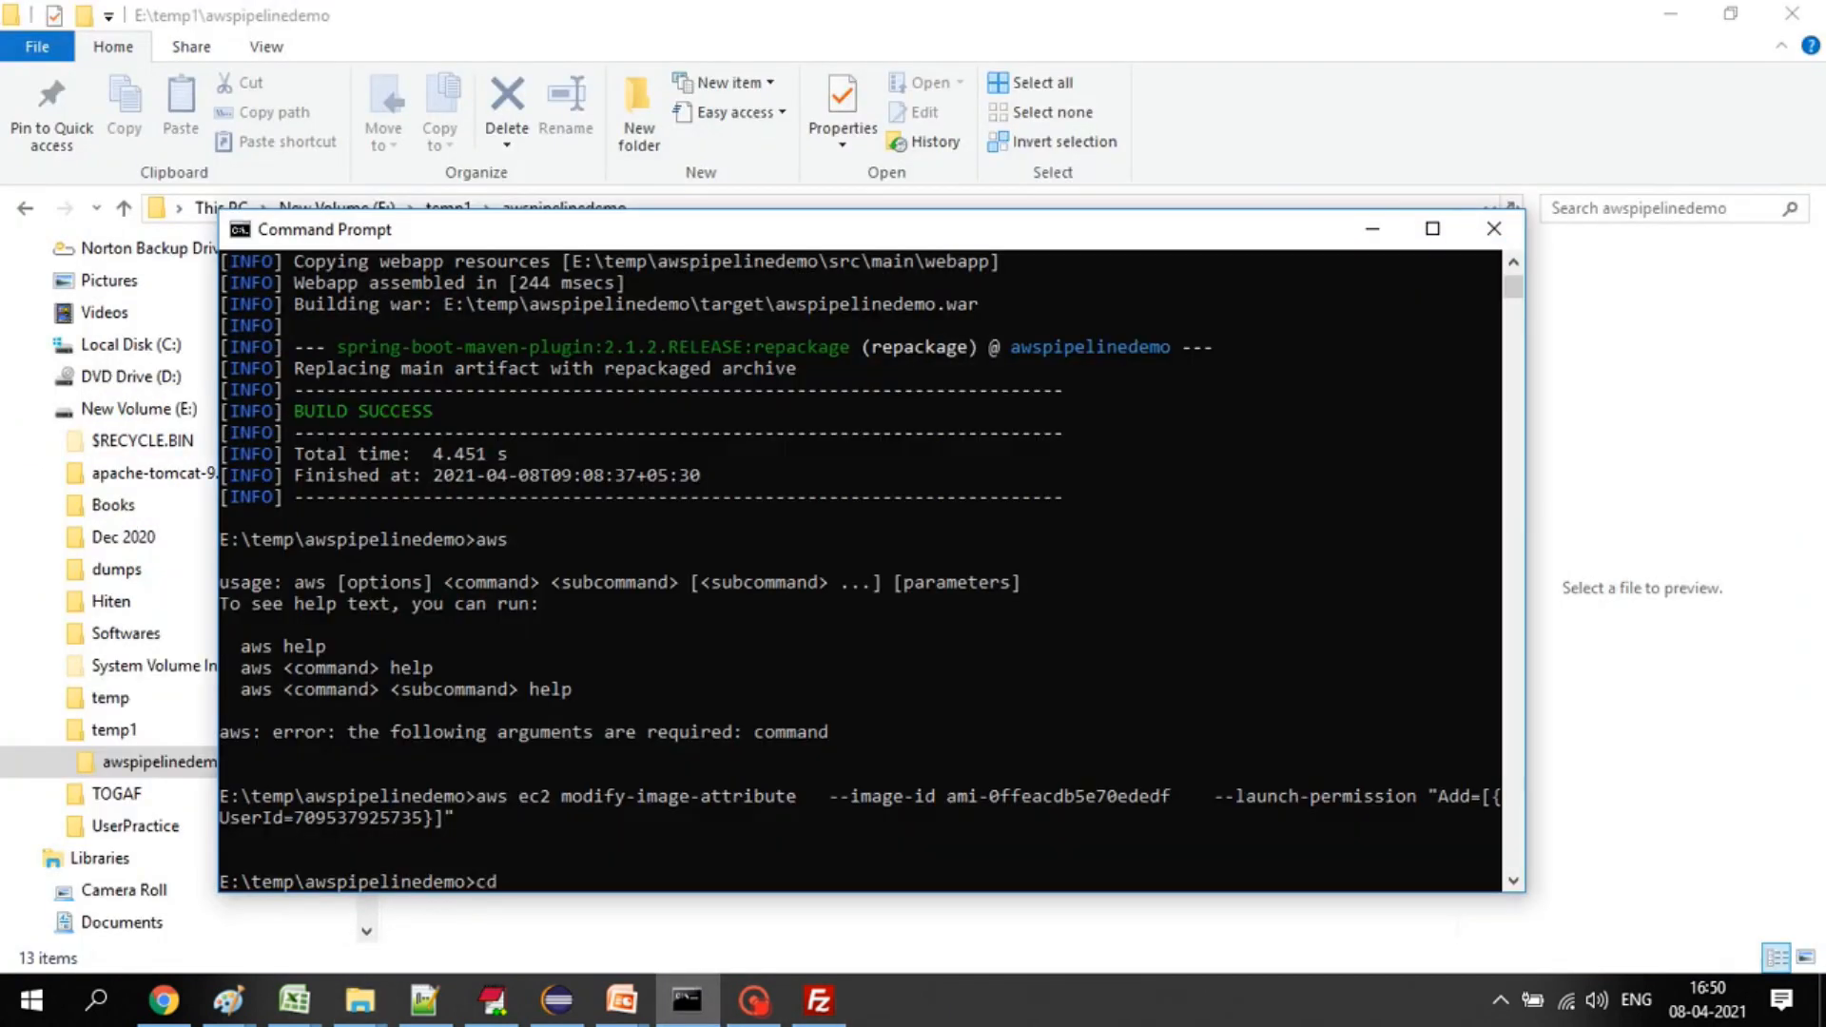
{"action": "type", "text": "E:\\temp1\\awspipelinedemo"}
{"action": "key", "text": "Return"}
{"action": "type", "text": "cls"}
{"action": "key", "text": "Return"}
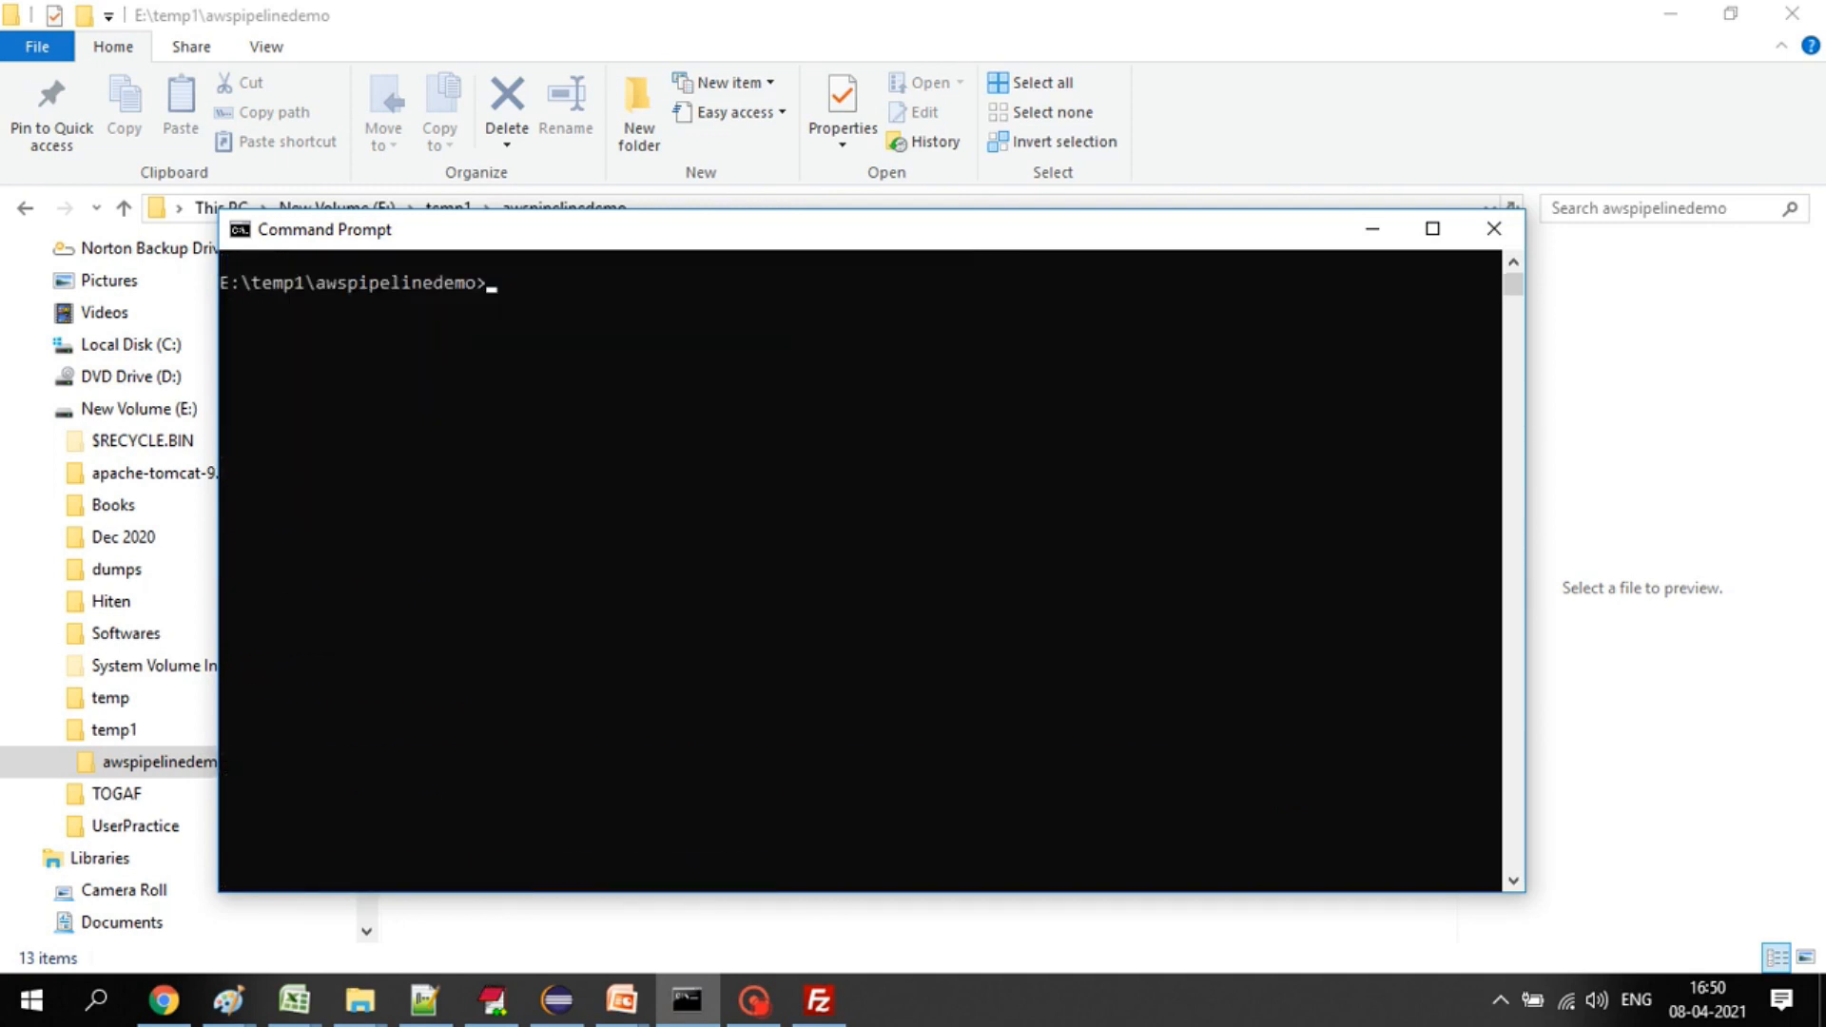
- Run mvn clean package in the awspipelinedemo project directory
{"action": "type", "text": "mvn clean paccage"}
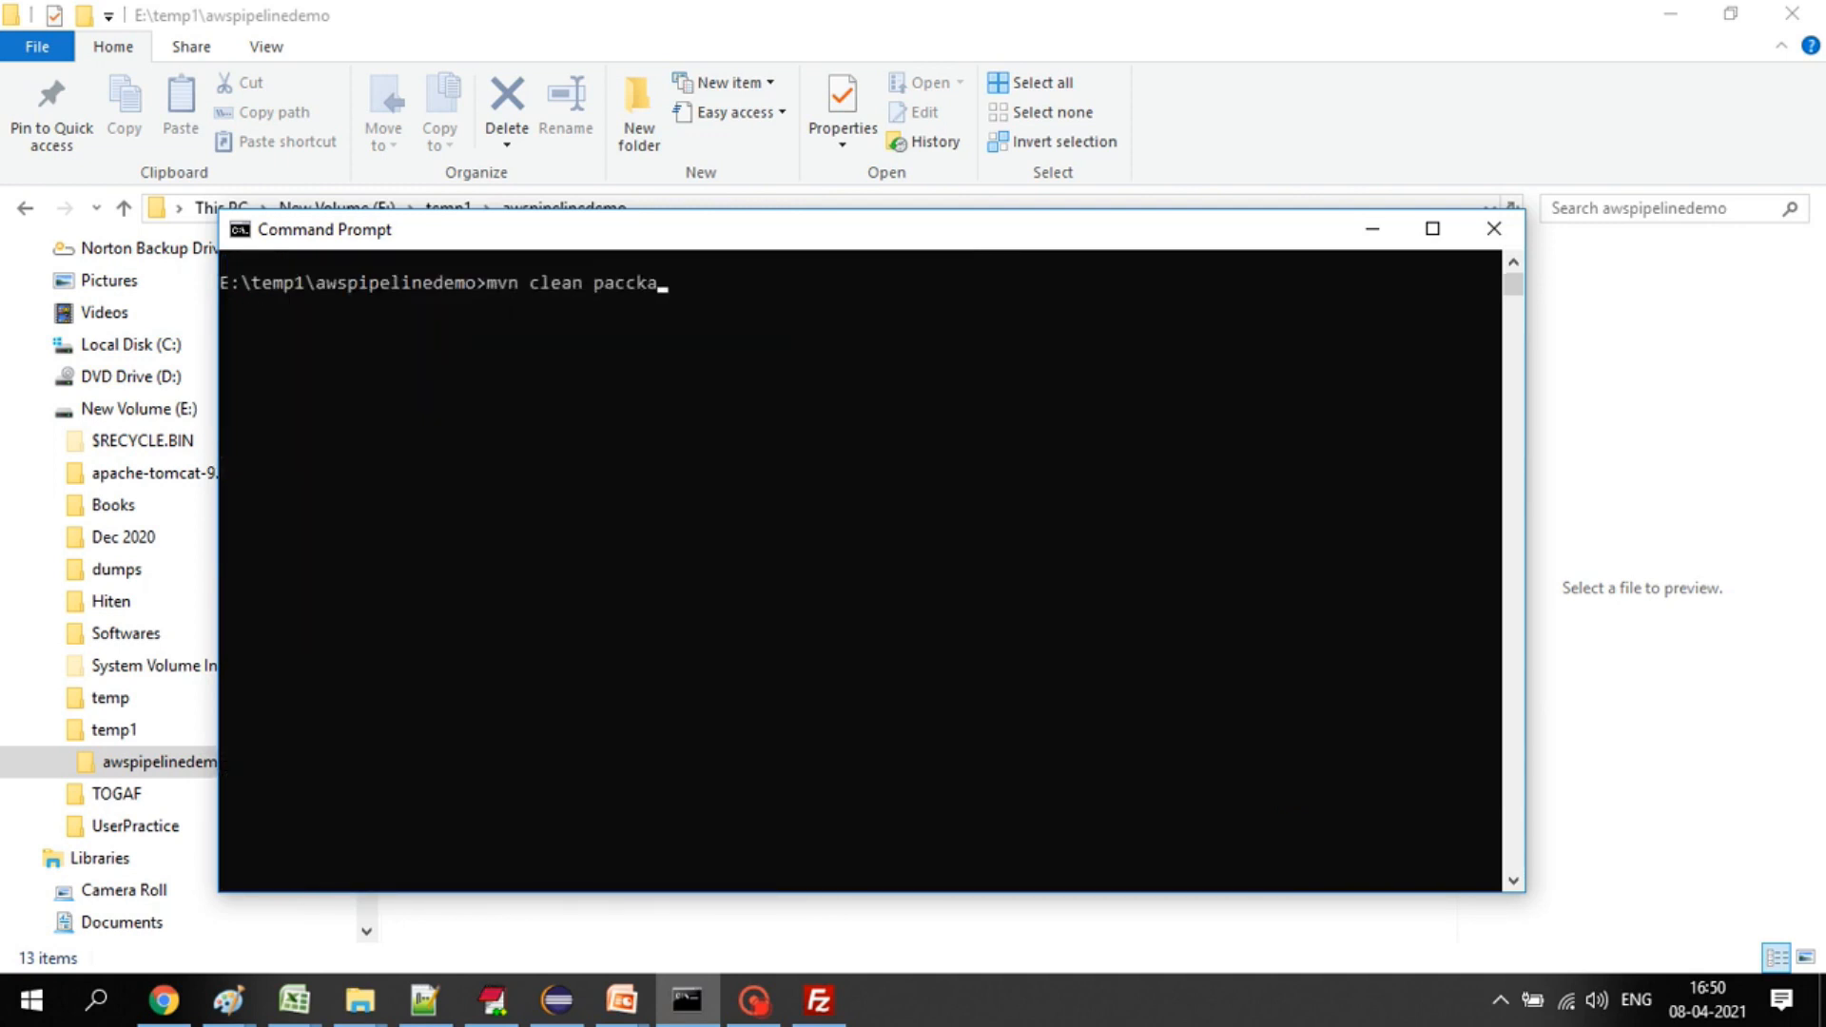
{"action": "key", "text": "BackSpace"}
{"action": "key", "text": "BackSpace"}
{"action": "key", "text": "BackSpace"}
{"action": "key", "text": "BackSpace"}
{"action": "type", "text": "kage"}
{"action": "key", "text": "Return"}
- Return to File Explorer and open the project's target folder to examine the generated WAR file
{"action": "key", "text": "alt+Tab"}
{"action": "double_click", "coordinate": [566, 400]}
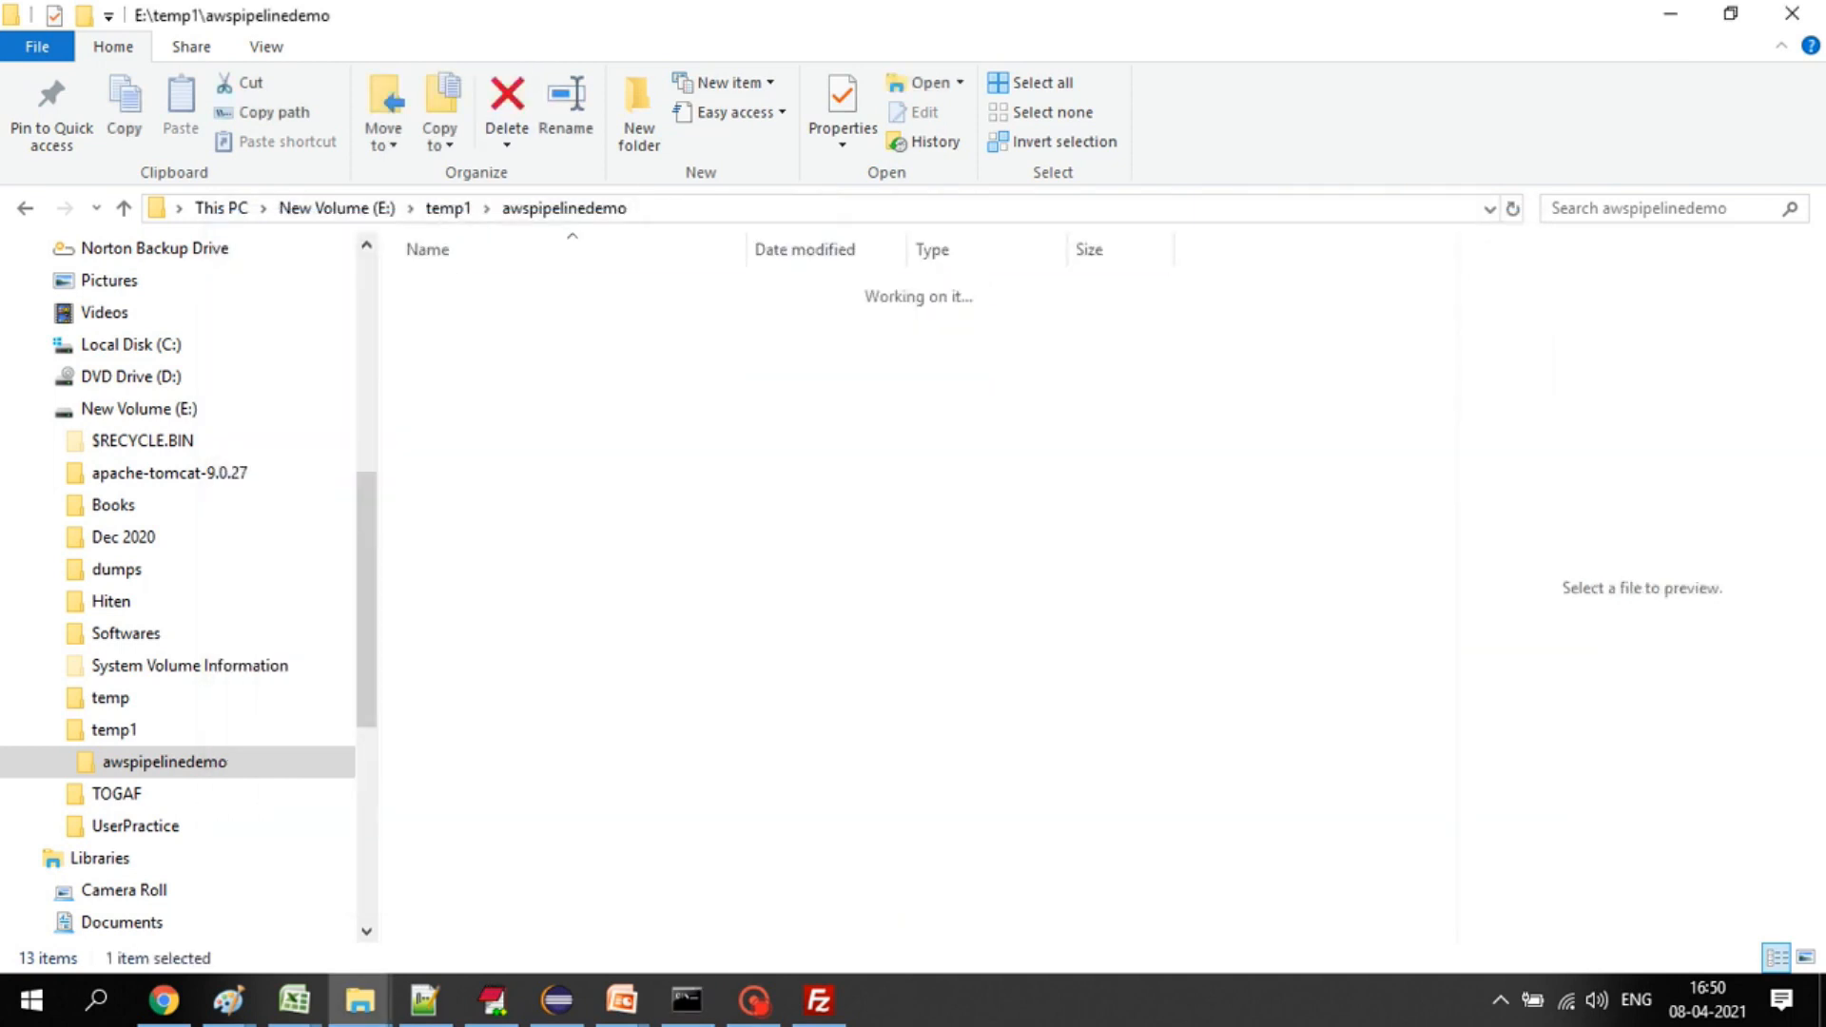
{"action": "key", "text": "alt+Tab"}
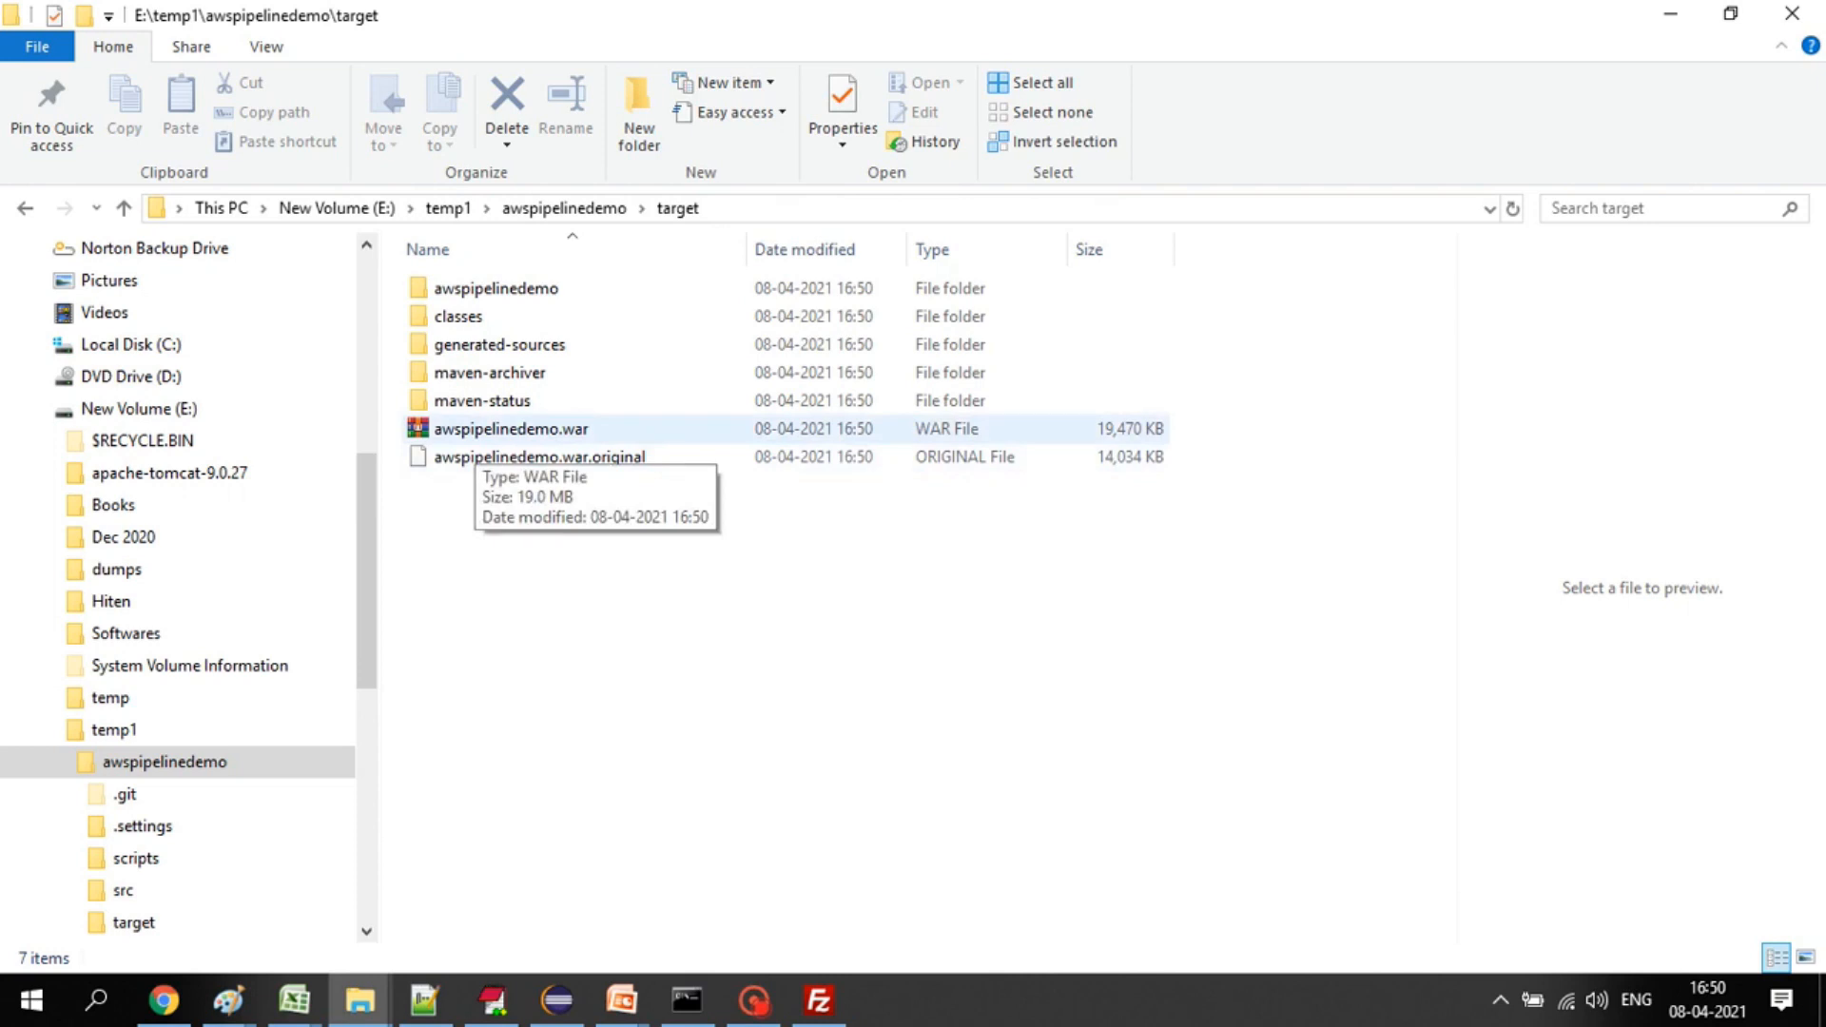
- Switch to PowerPoint, resume the AWSPipeline_Tutorial slide show to review the pipeline diagram slide, and exit the show
{"action": "key", "text": "alt+Tab"}
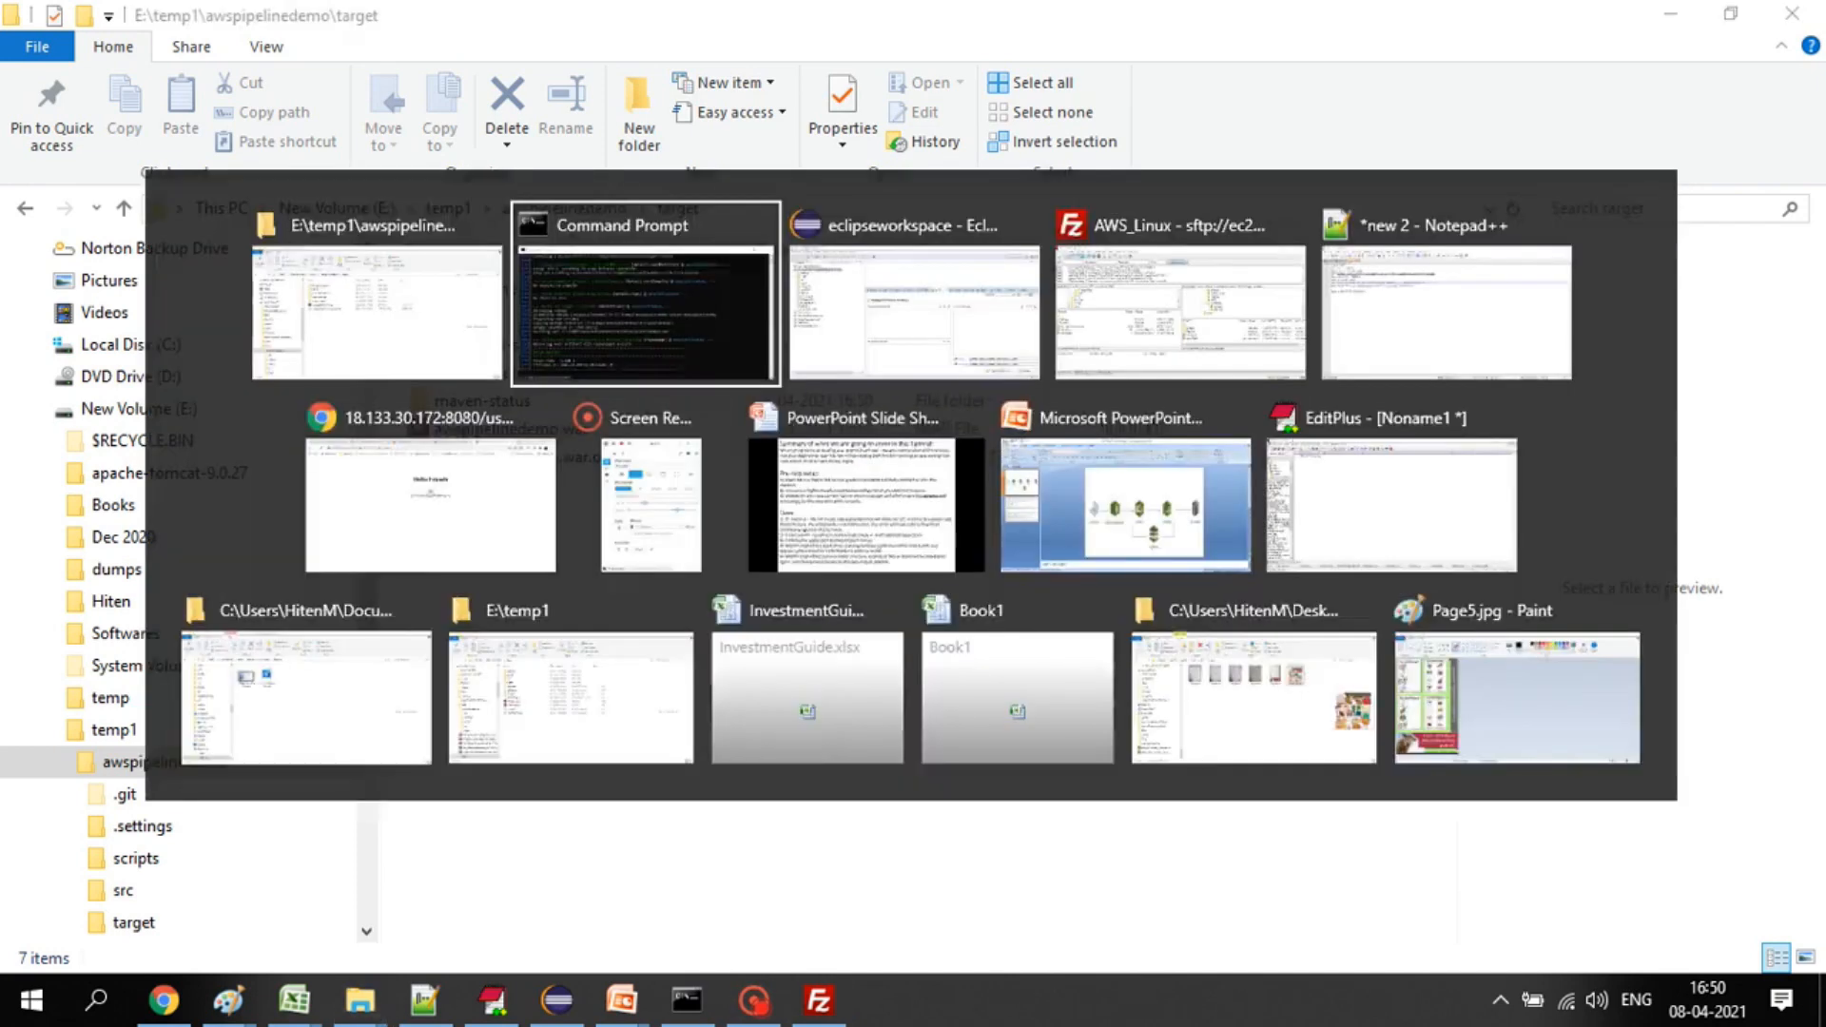
{"action": "key", "text": "alt+Tab"}
{"action": "key", "text": "alt+Tab"}
{"action": "key", "text": "alt+Tab"}
{"action": "key", "text": "alt+Tab"}
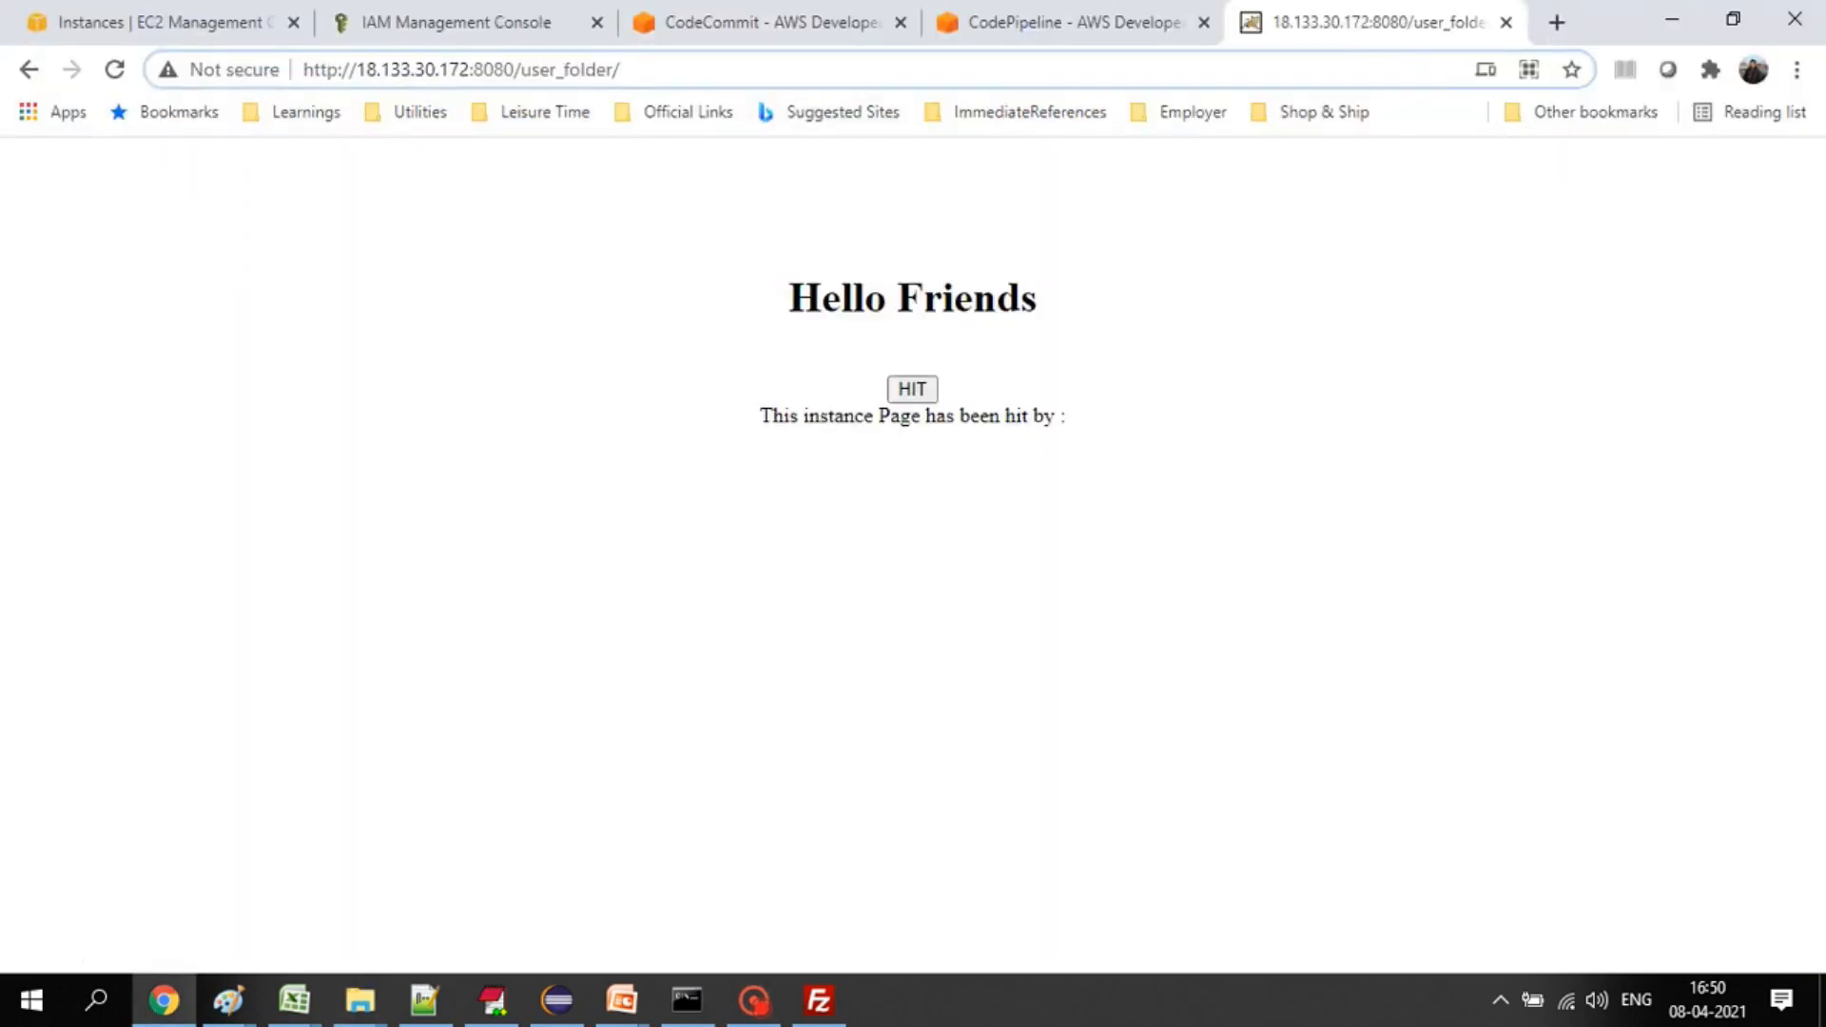
{"action": "left_click", "coordinate": [621, 999]}
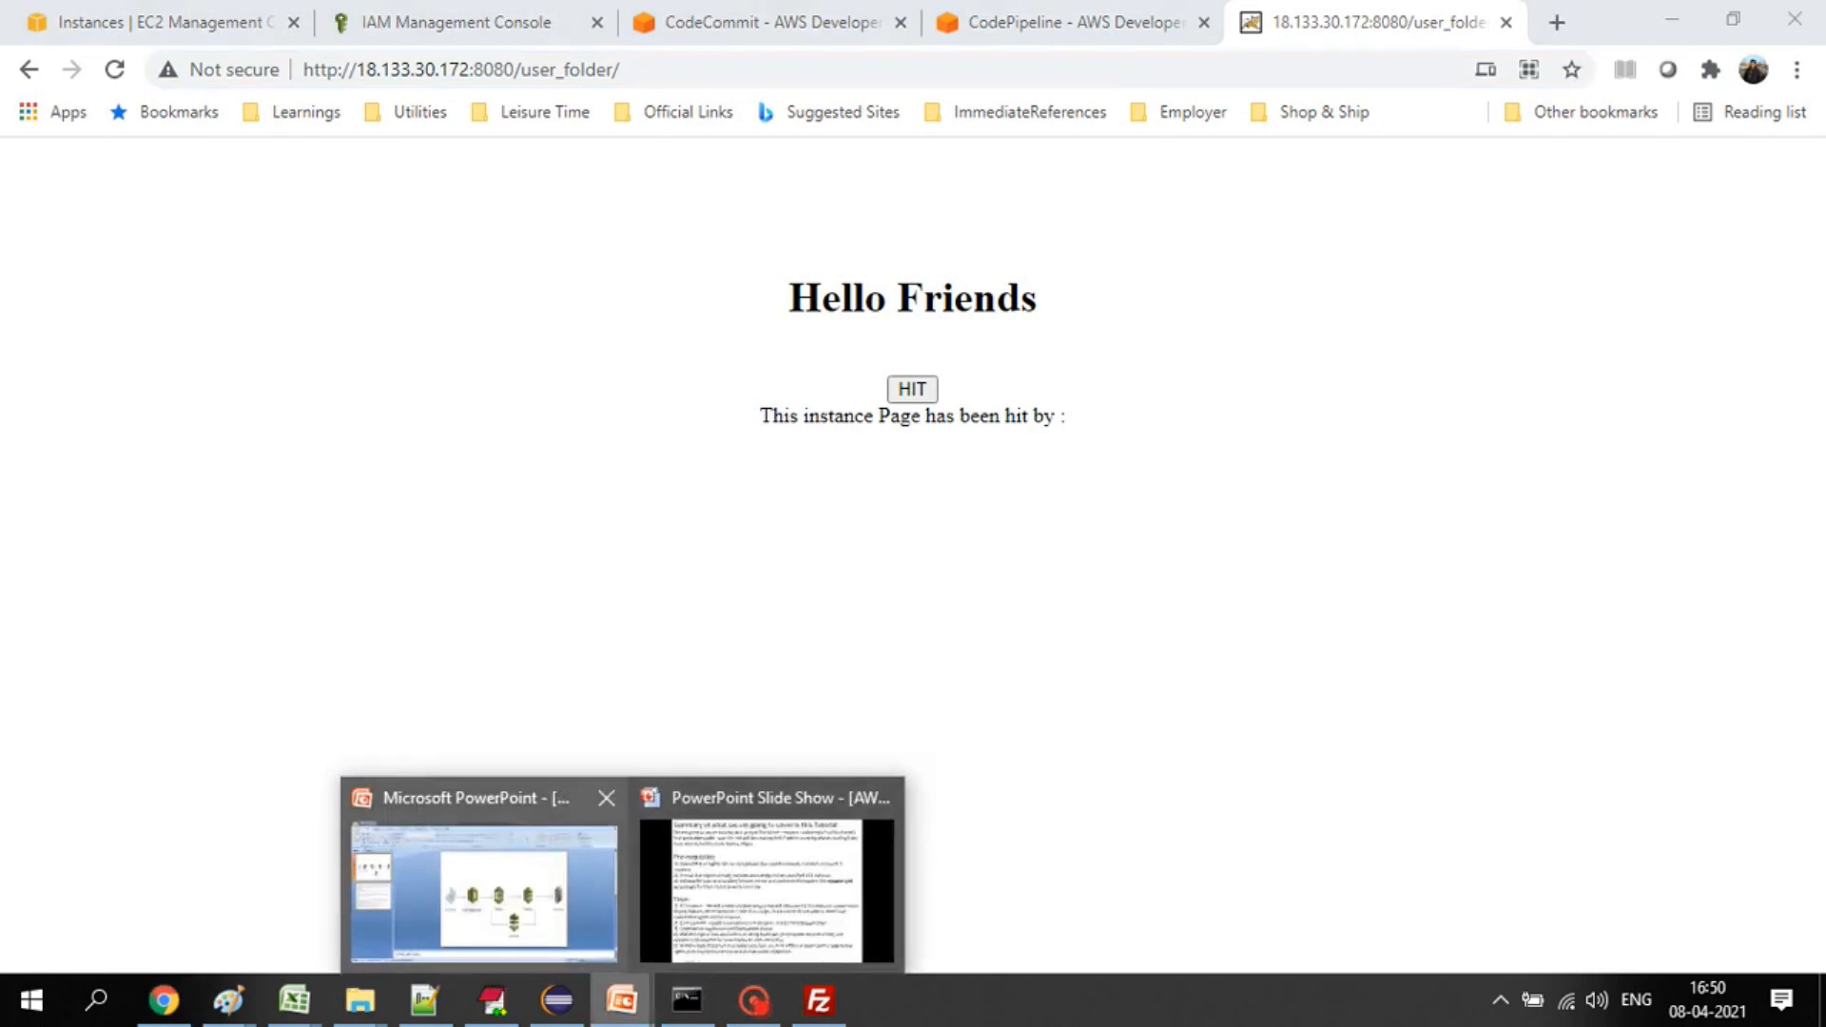
{"action": "left_click", "coordinate": [484, 890]}
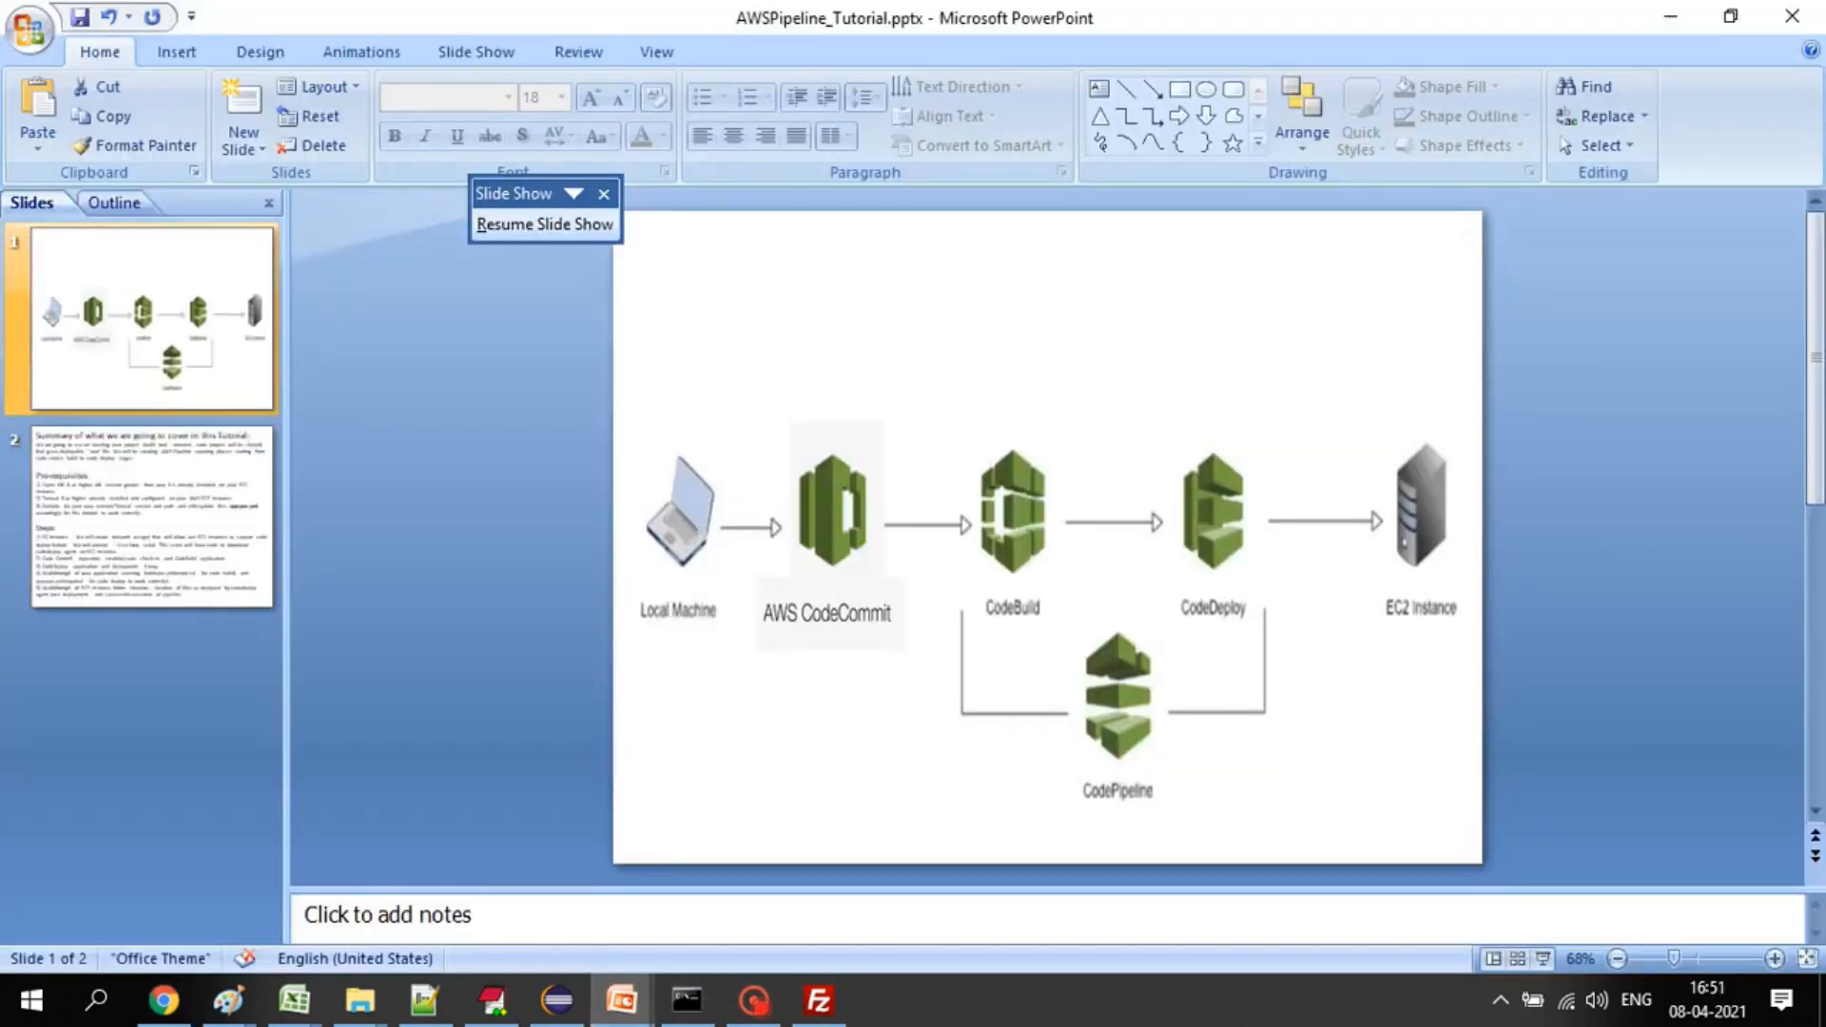
{"action": "left_click", "coordinate": [545, 225]}
{"action": "key", "text": "Left"}
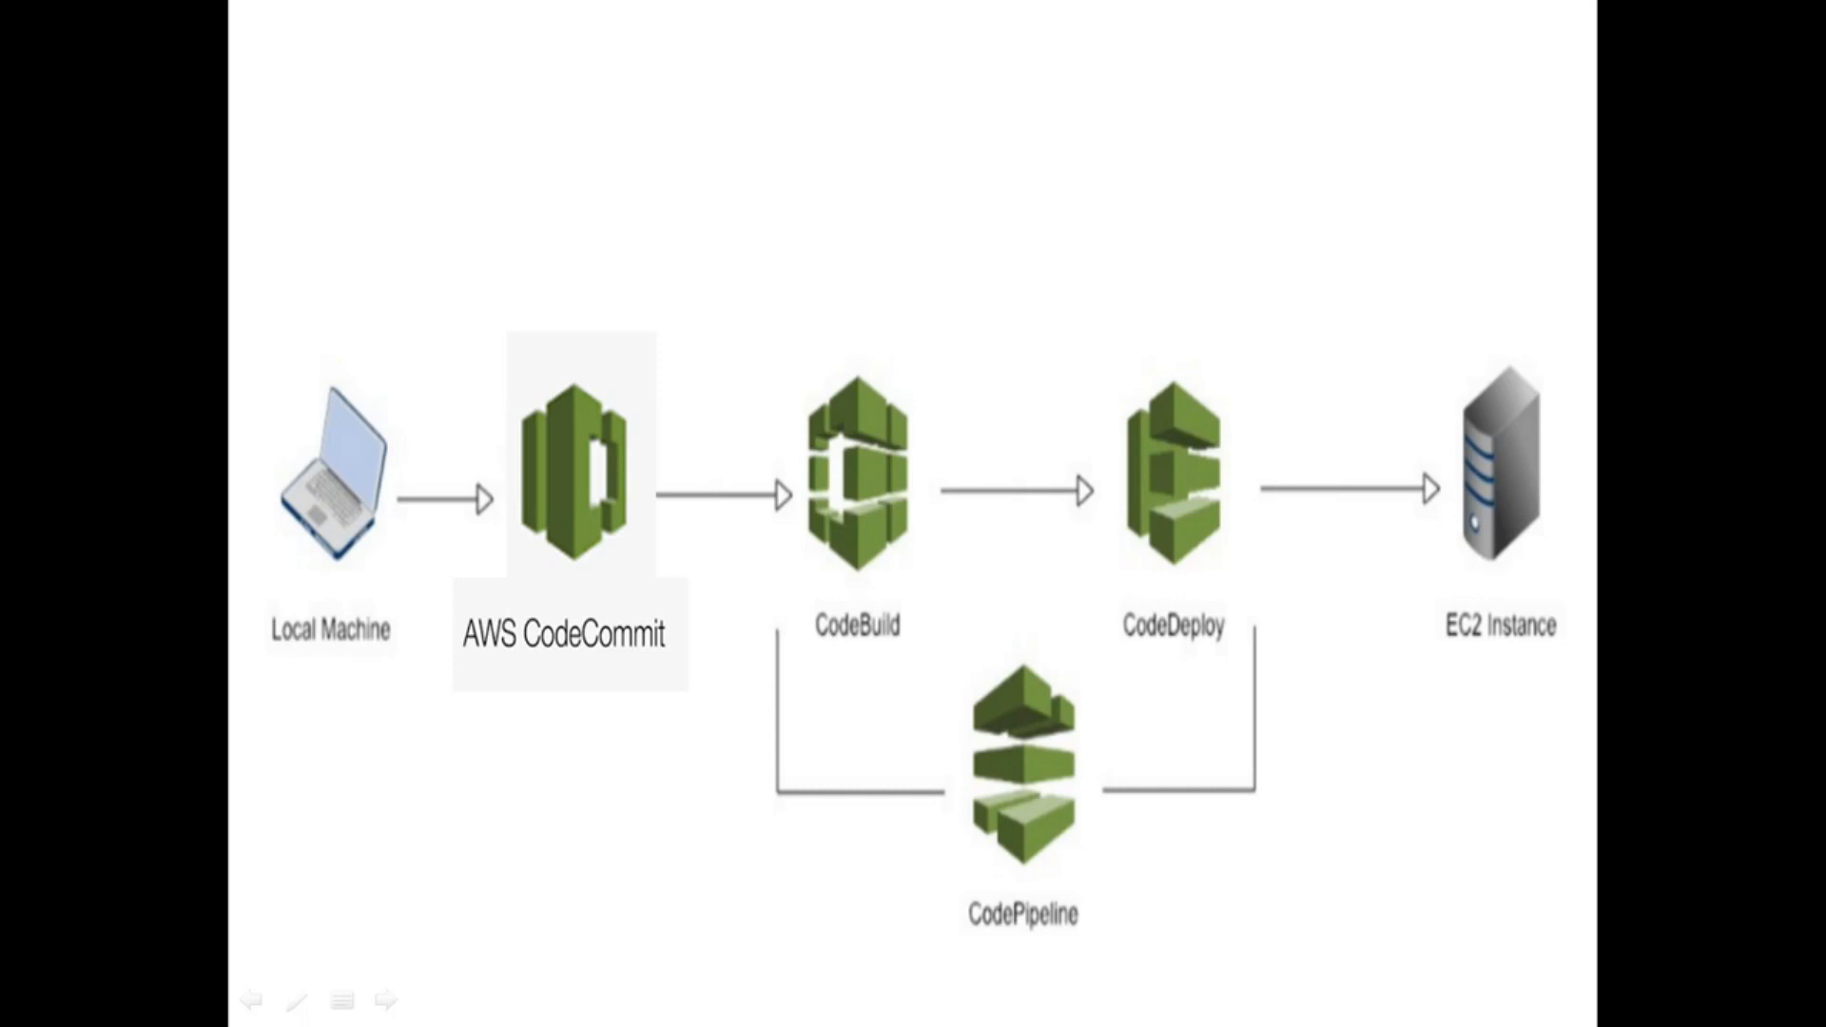
{"action": "key", "text": "Escape"}
- Return to Chrome, go from the IAM console to the CodeBuild service and start creating a build project
{"action": "key", "text": "alt+Tab"}
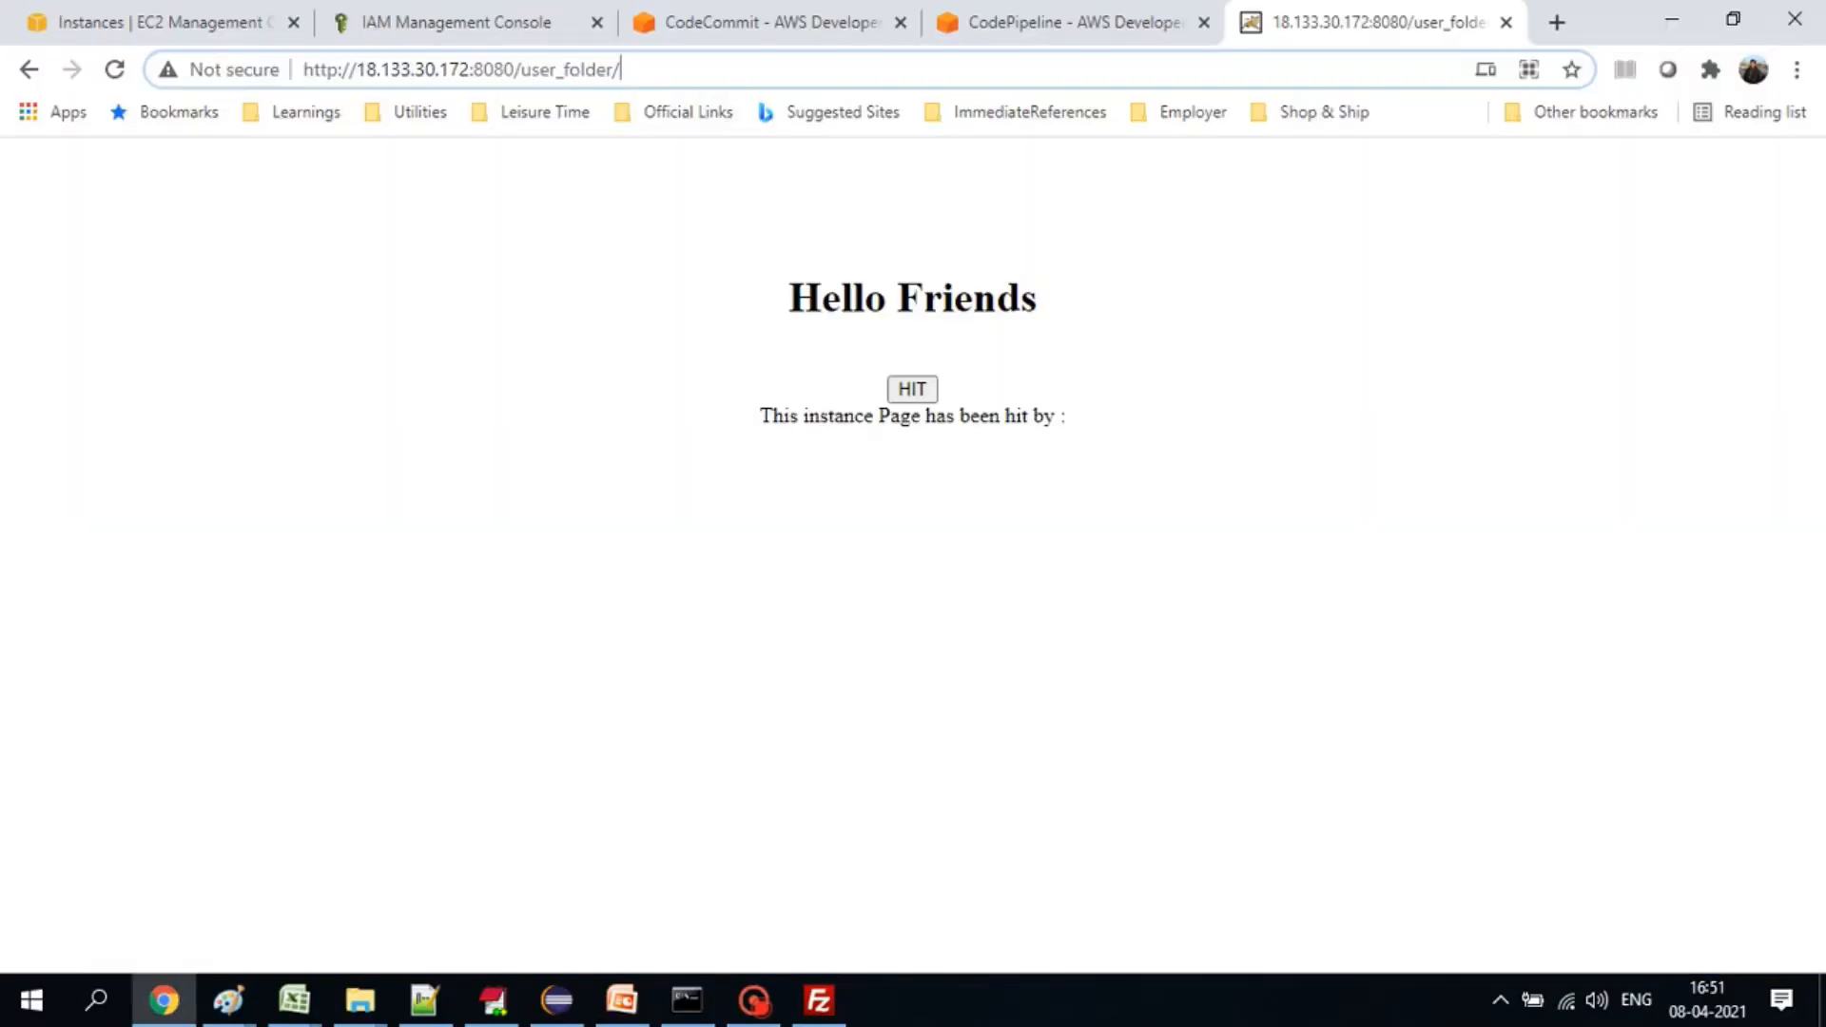
{"action": "left_click", "coordinate": [447, 22]}
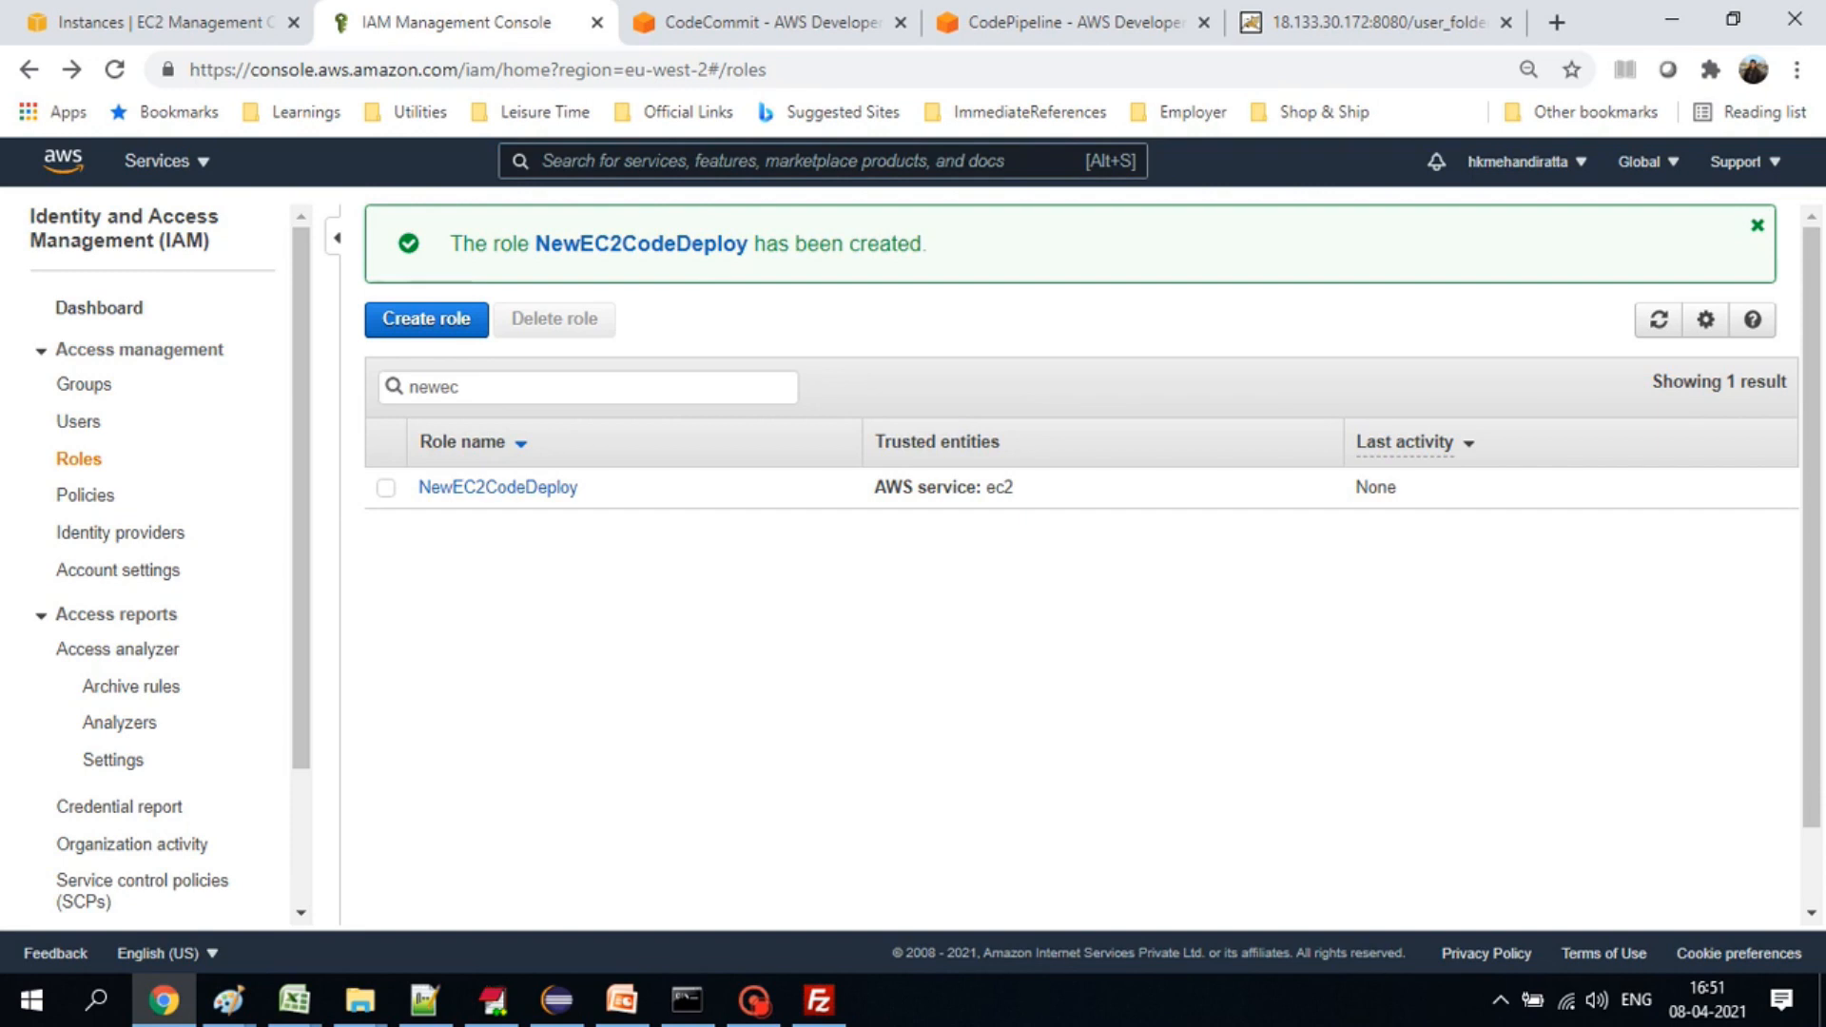
{"action": "key", "text": "alt+s"}
{"action": "type", "text": "codebuild"}
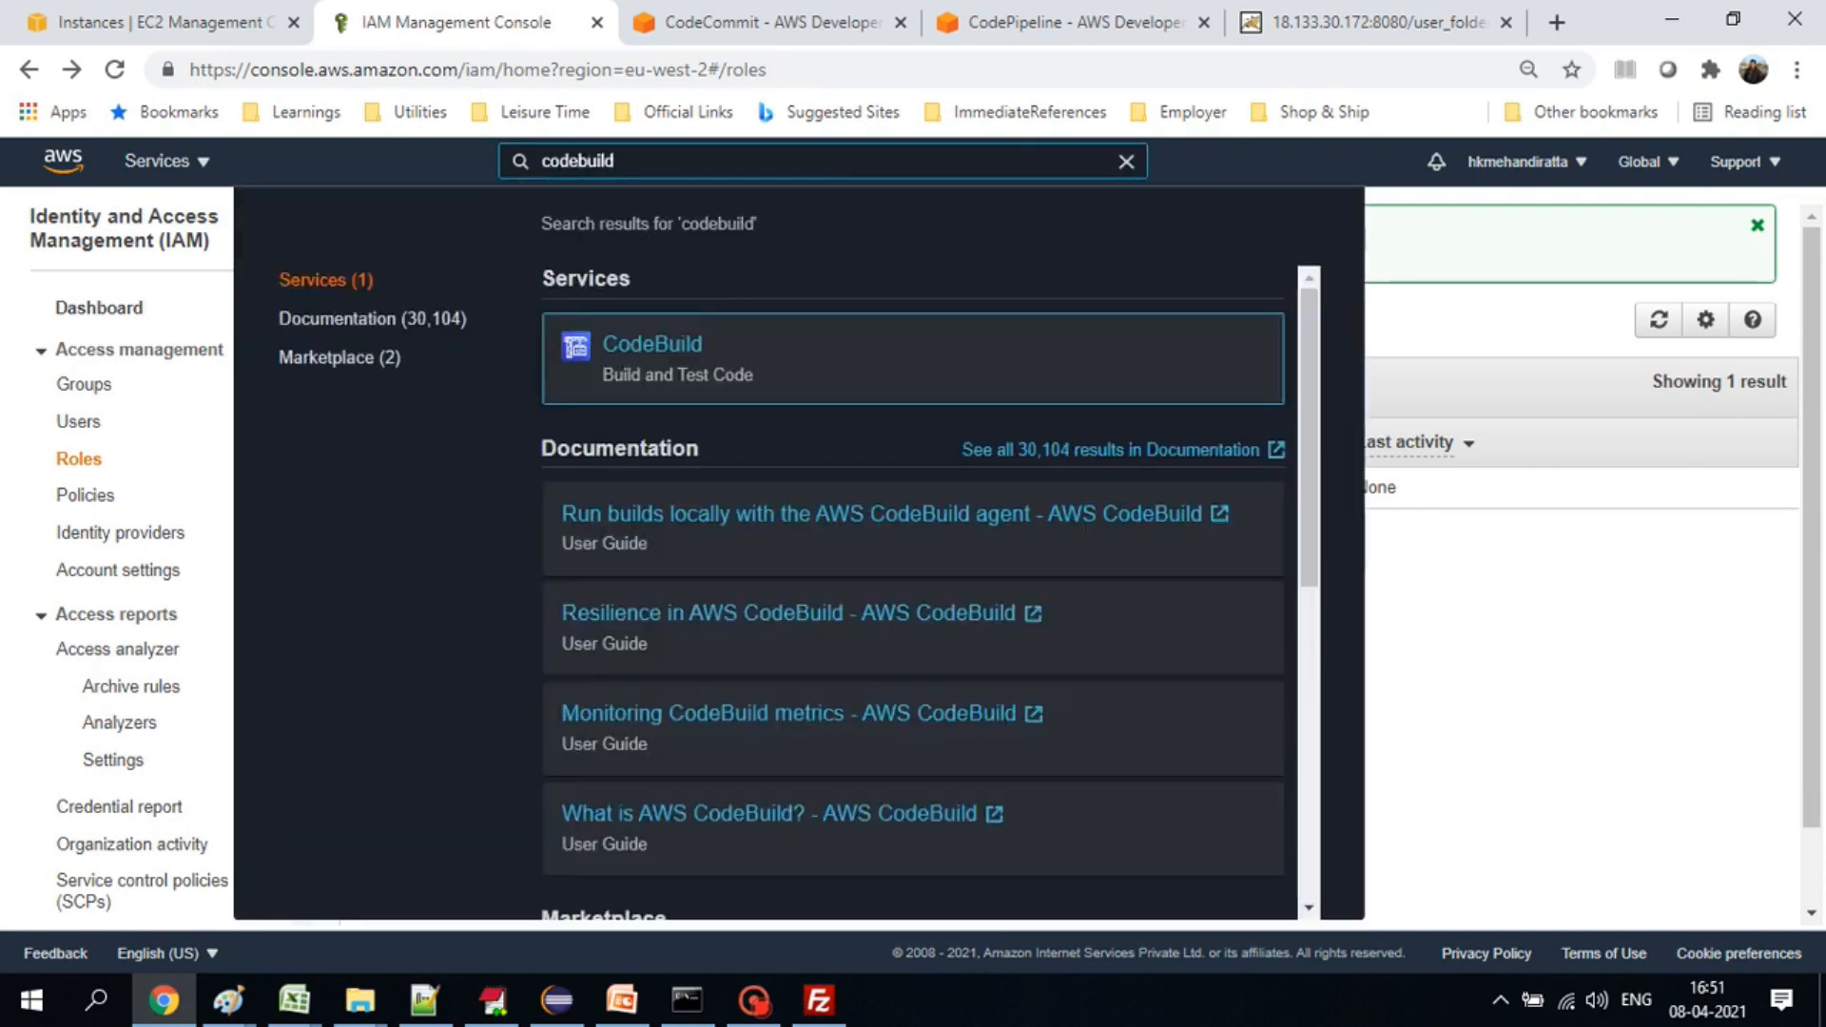
{"action": "key", "text": "Return"}
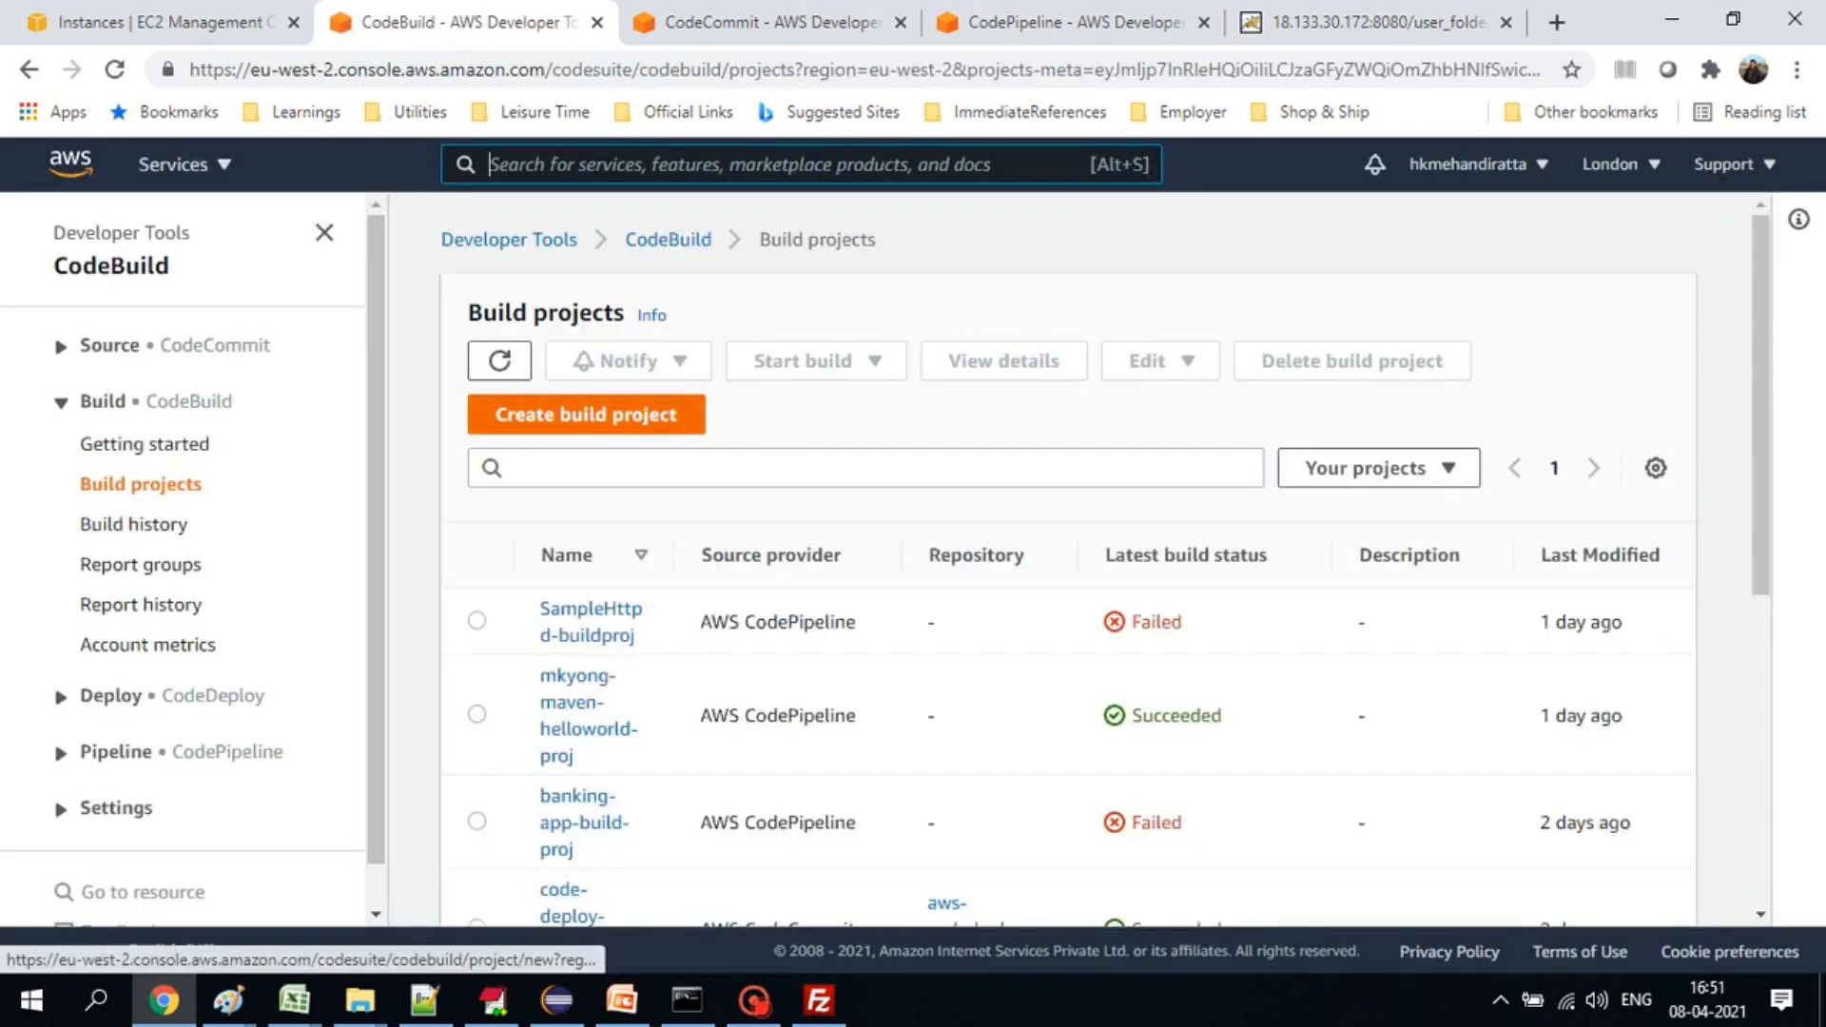
{"action": "left_click", "coordinate": [586, 415]}
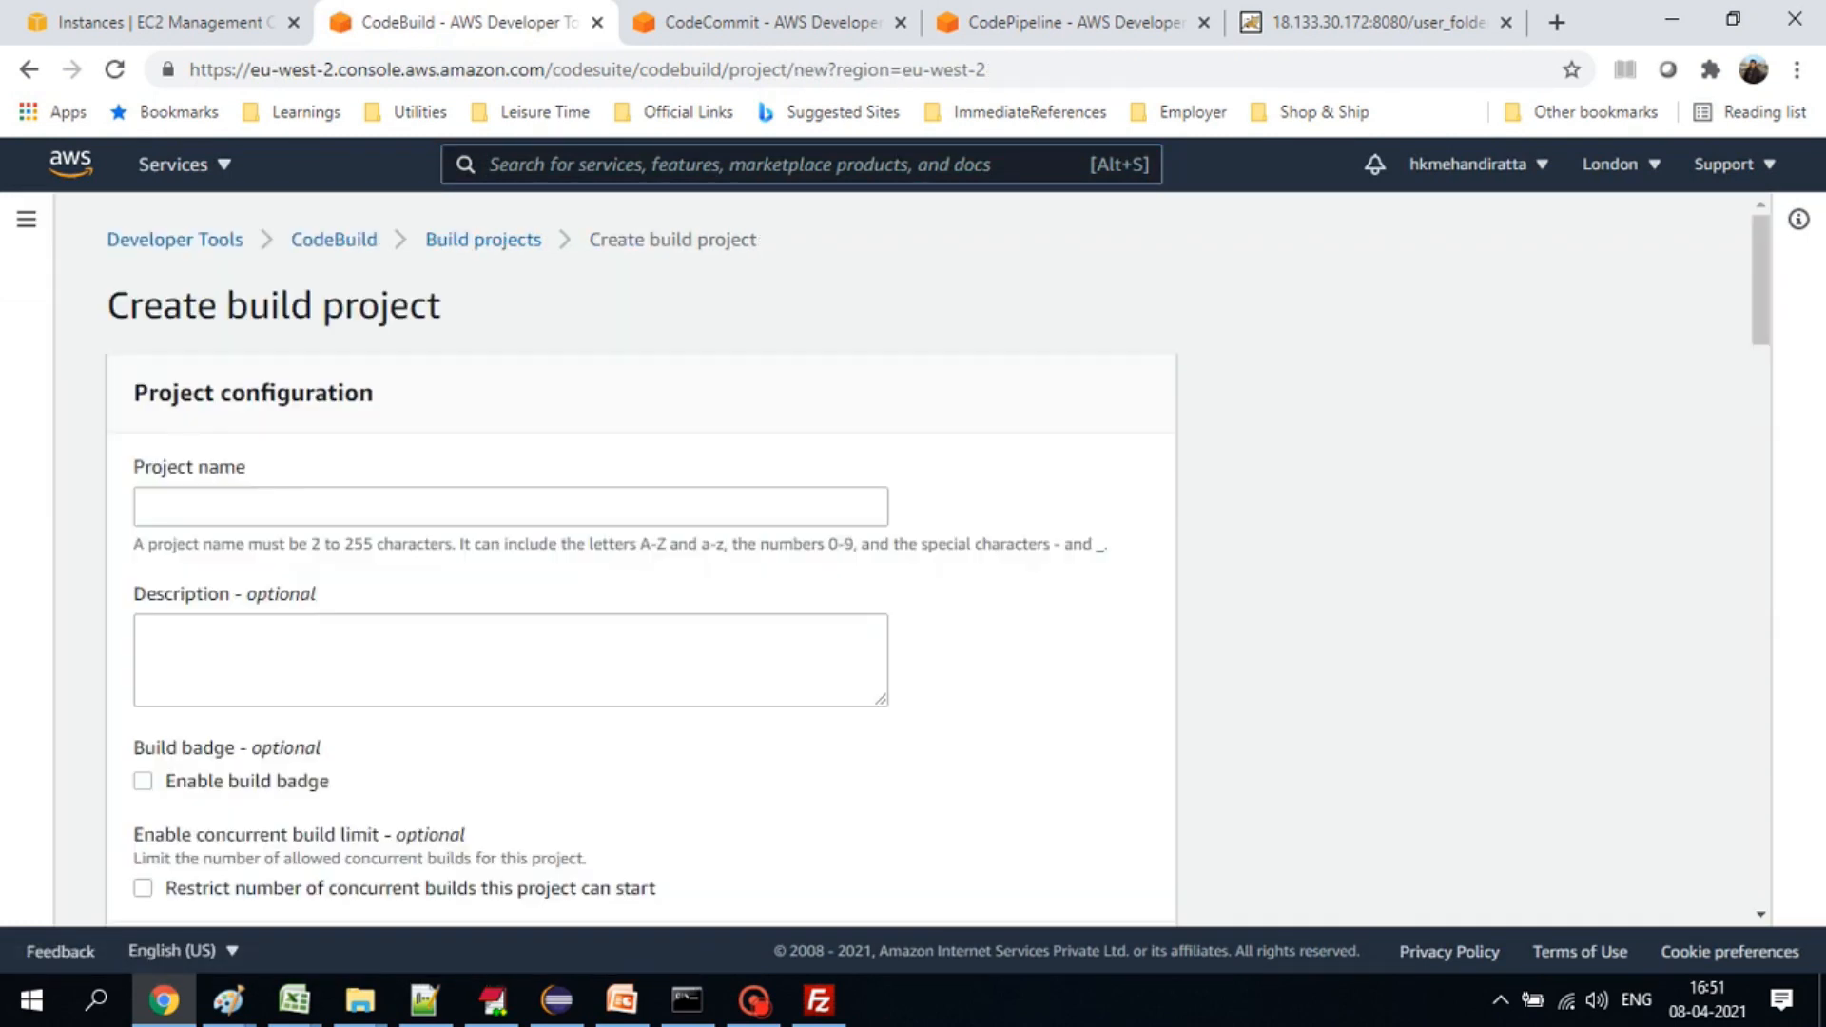
- Name the new build project war-app-build-proj
{"action": "left_click", "coordinate": [179, 507]}
{"action": "type", "text": "a"}
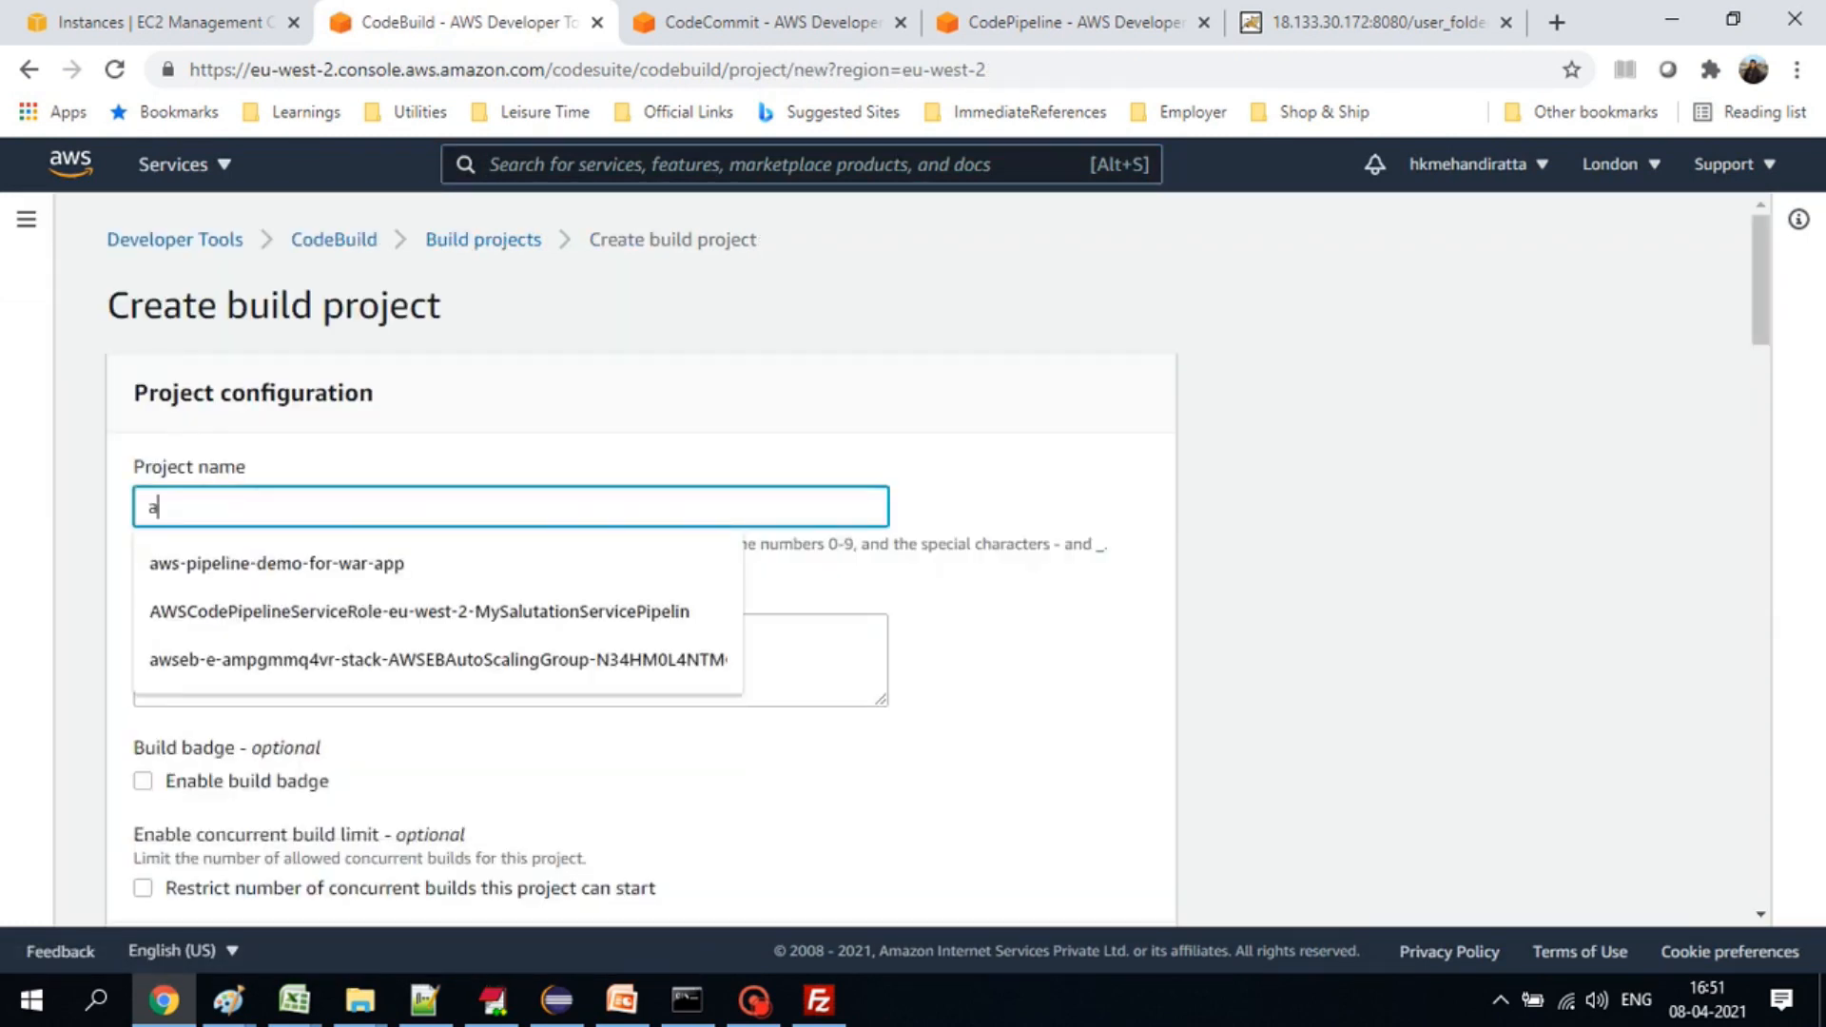
{"action": "type", "text": "ppwar"}
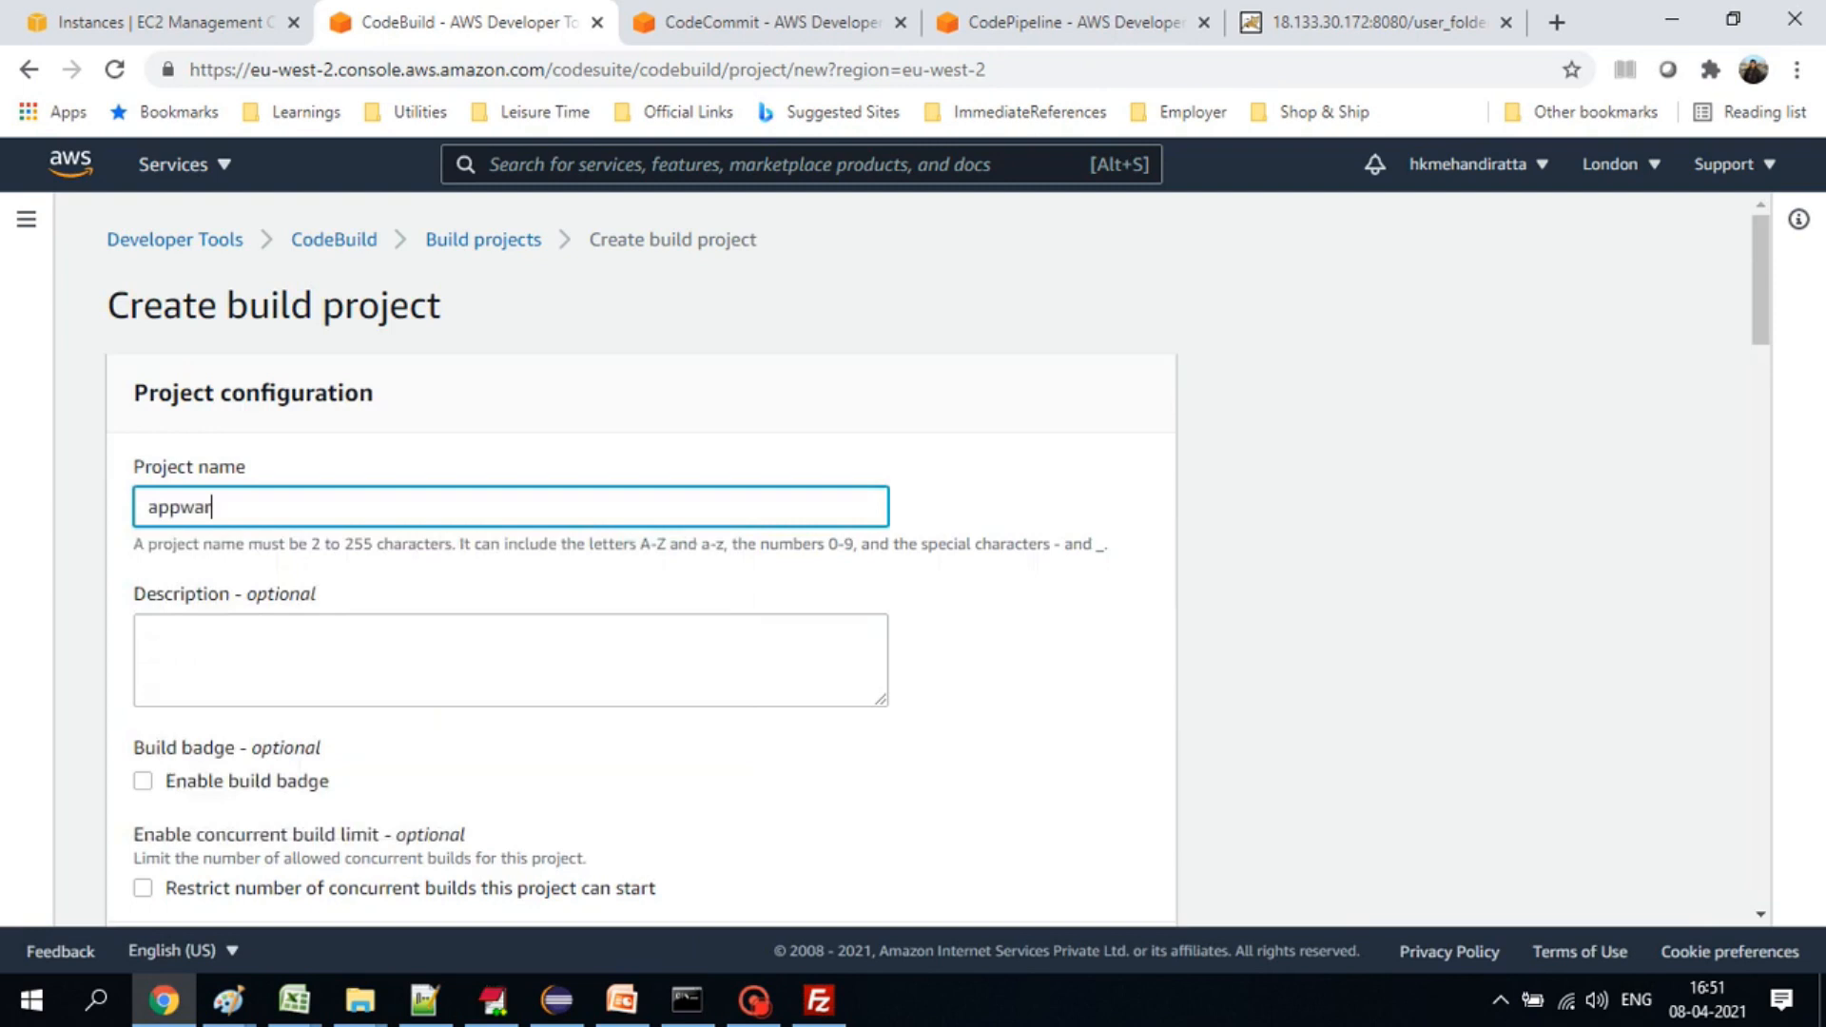
{"action": "type", "text": "bui"}
{"action": "key", "text": "BackSpace"}
{"action": "key", "text": "BackSpace"}
{"action": "key", "text": "BackSpace"}
{"action": "key", "text": "BackSpace"}
{"action": "type", "text": "r"}
{"action": "key", "text": "BackSpace"}
{"action": "key", "text": "BackSpace"}
{"action": "key", "text": "BackSpace"}
{"action": "key", "text": "BackSpace"}
{"action": "key", "text": "BackSpace"}
{"action": "key", "text": "BackSpace"}
{"action": "type", "text": "war-app-build-proj"}
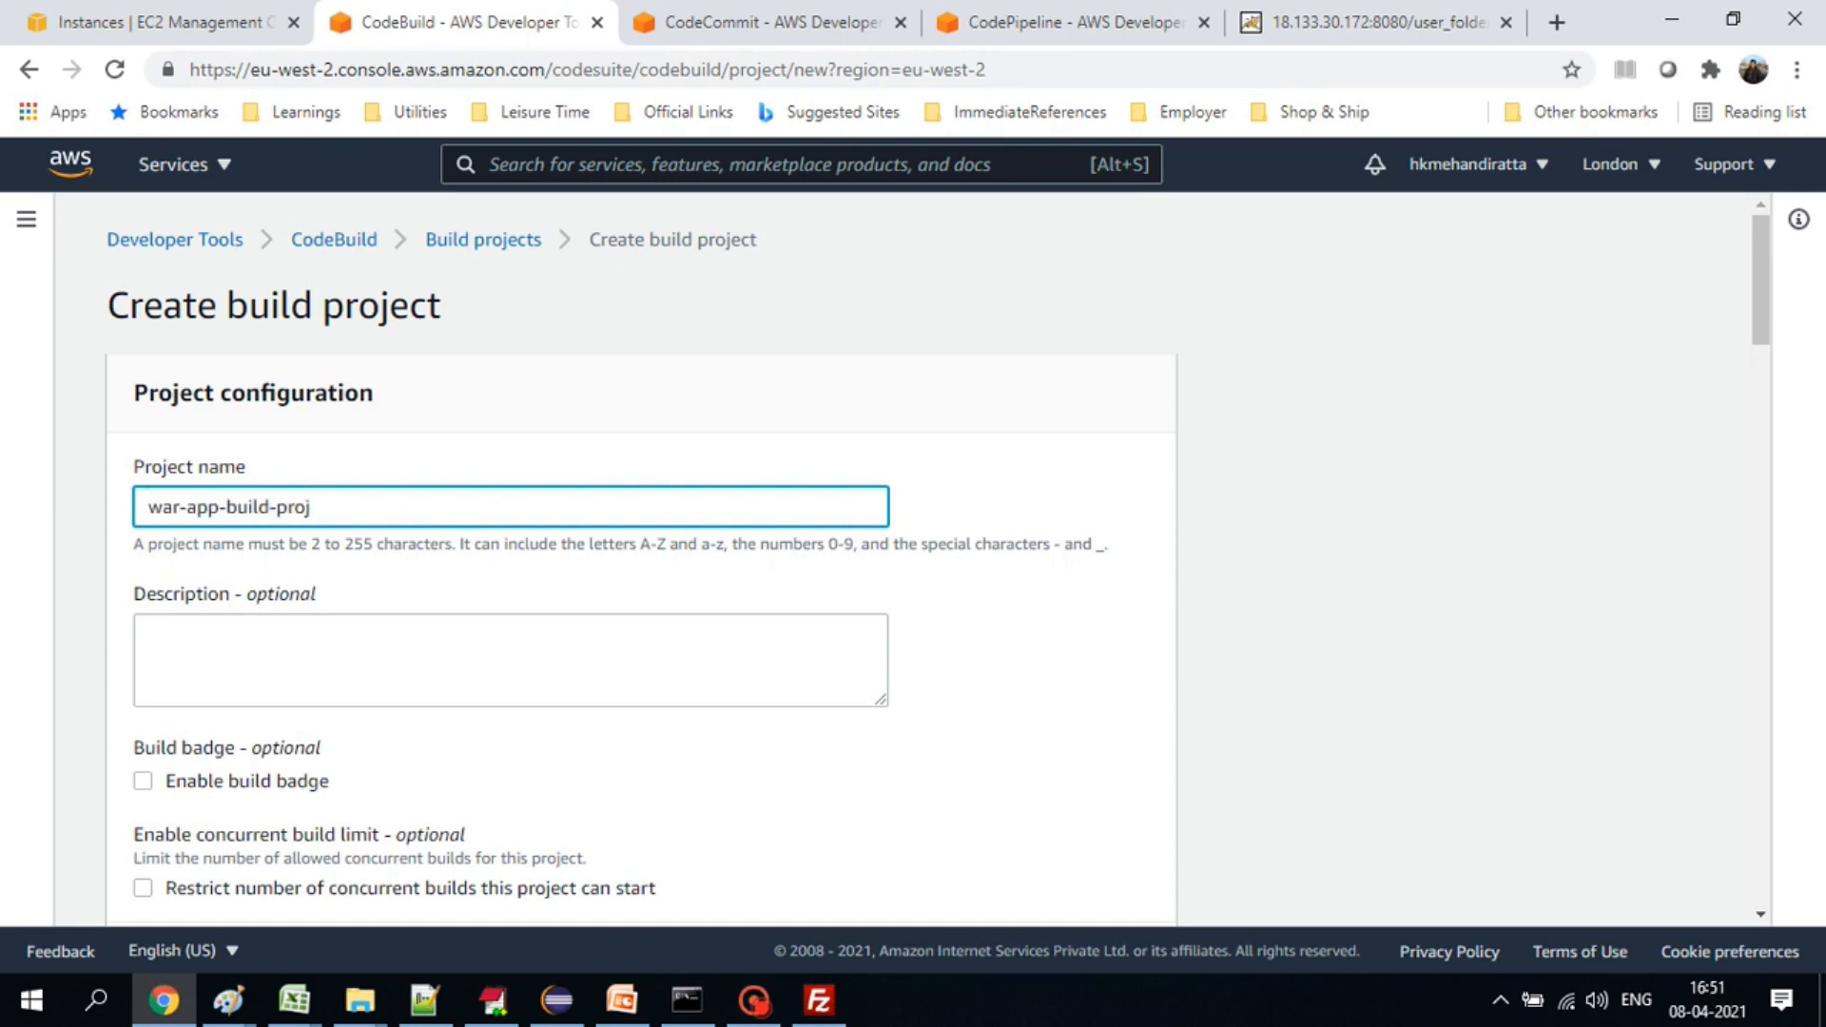
- Choose aws-pipeline-demo-for-war-app as the CodeCommit source repository and master as its branch
{"action": "scroll", "coordinate": [913, 561], "scroll_direction": "down", "scroll_amount": 3}
{"action": "scroll", "coordinate": [642, 561], "scroll_direction": "down", "scroll_amount": 5}
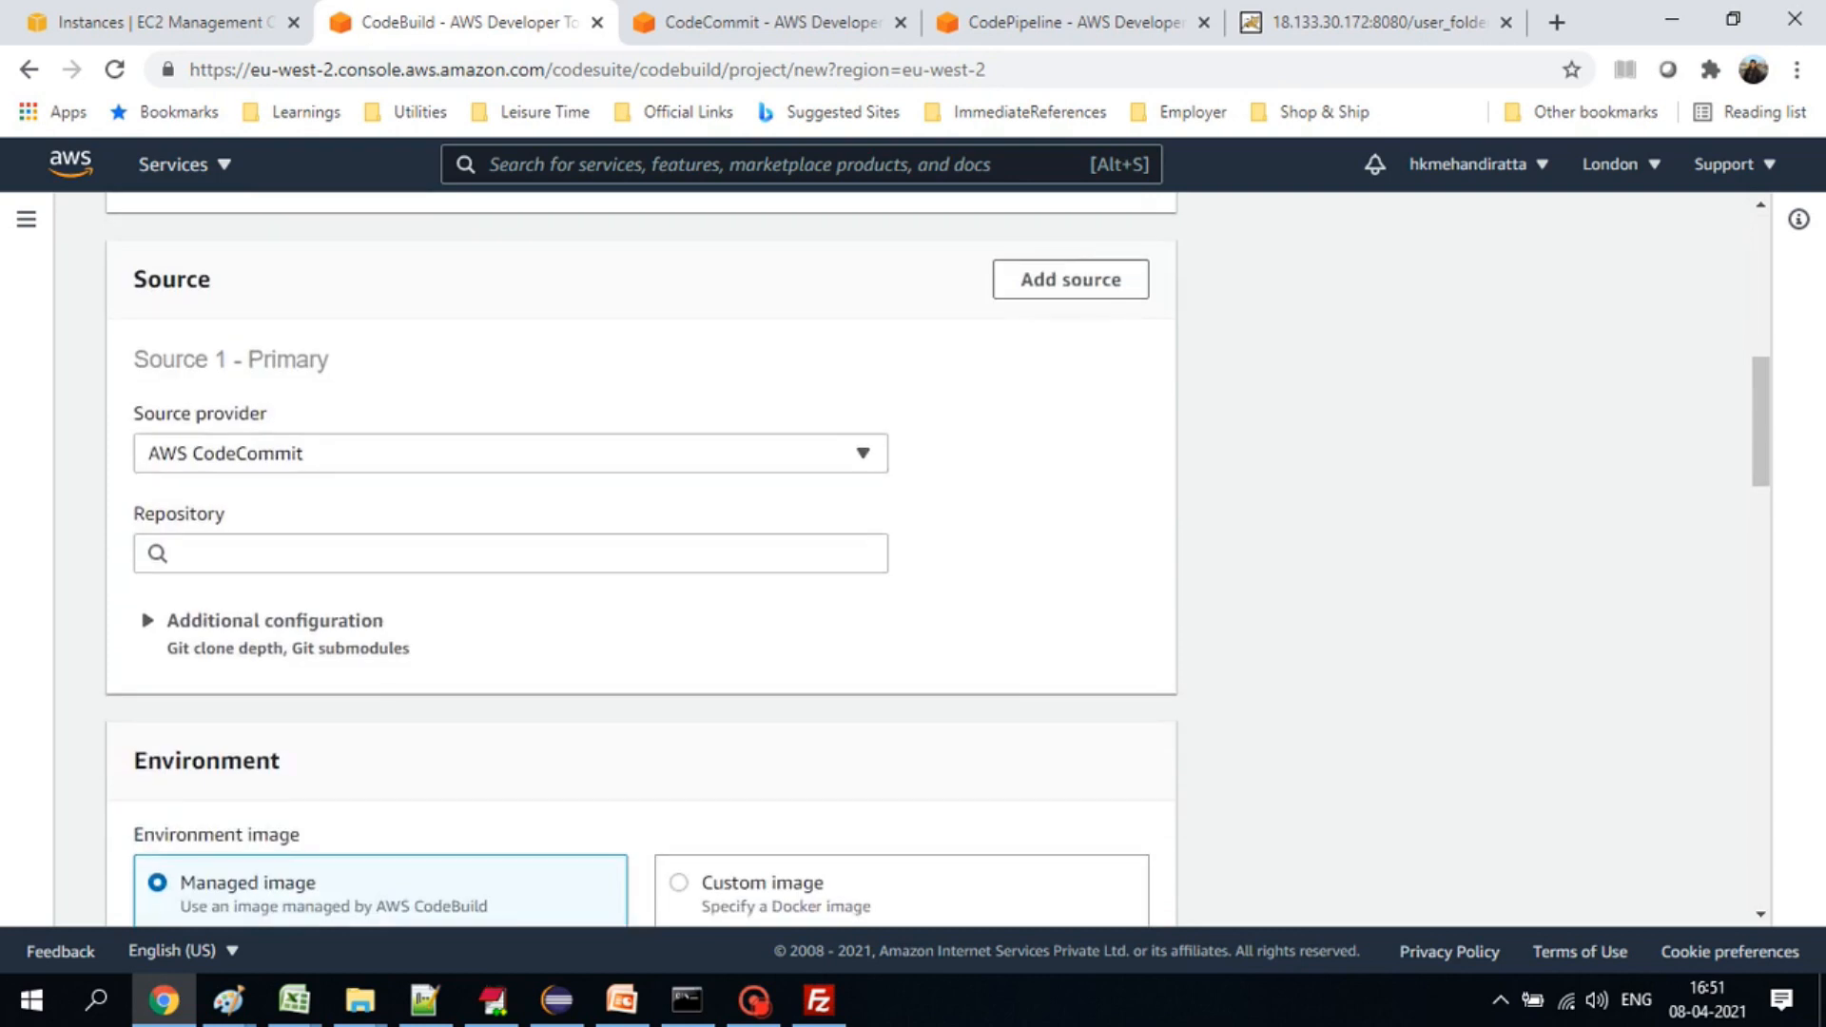
{"action": "left_click", "coordinate": [510, 554]}
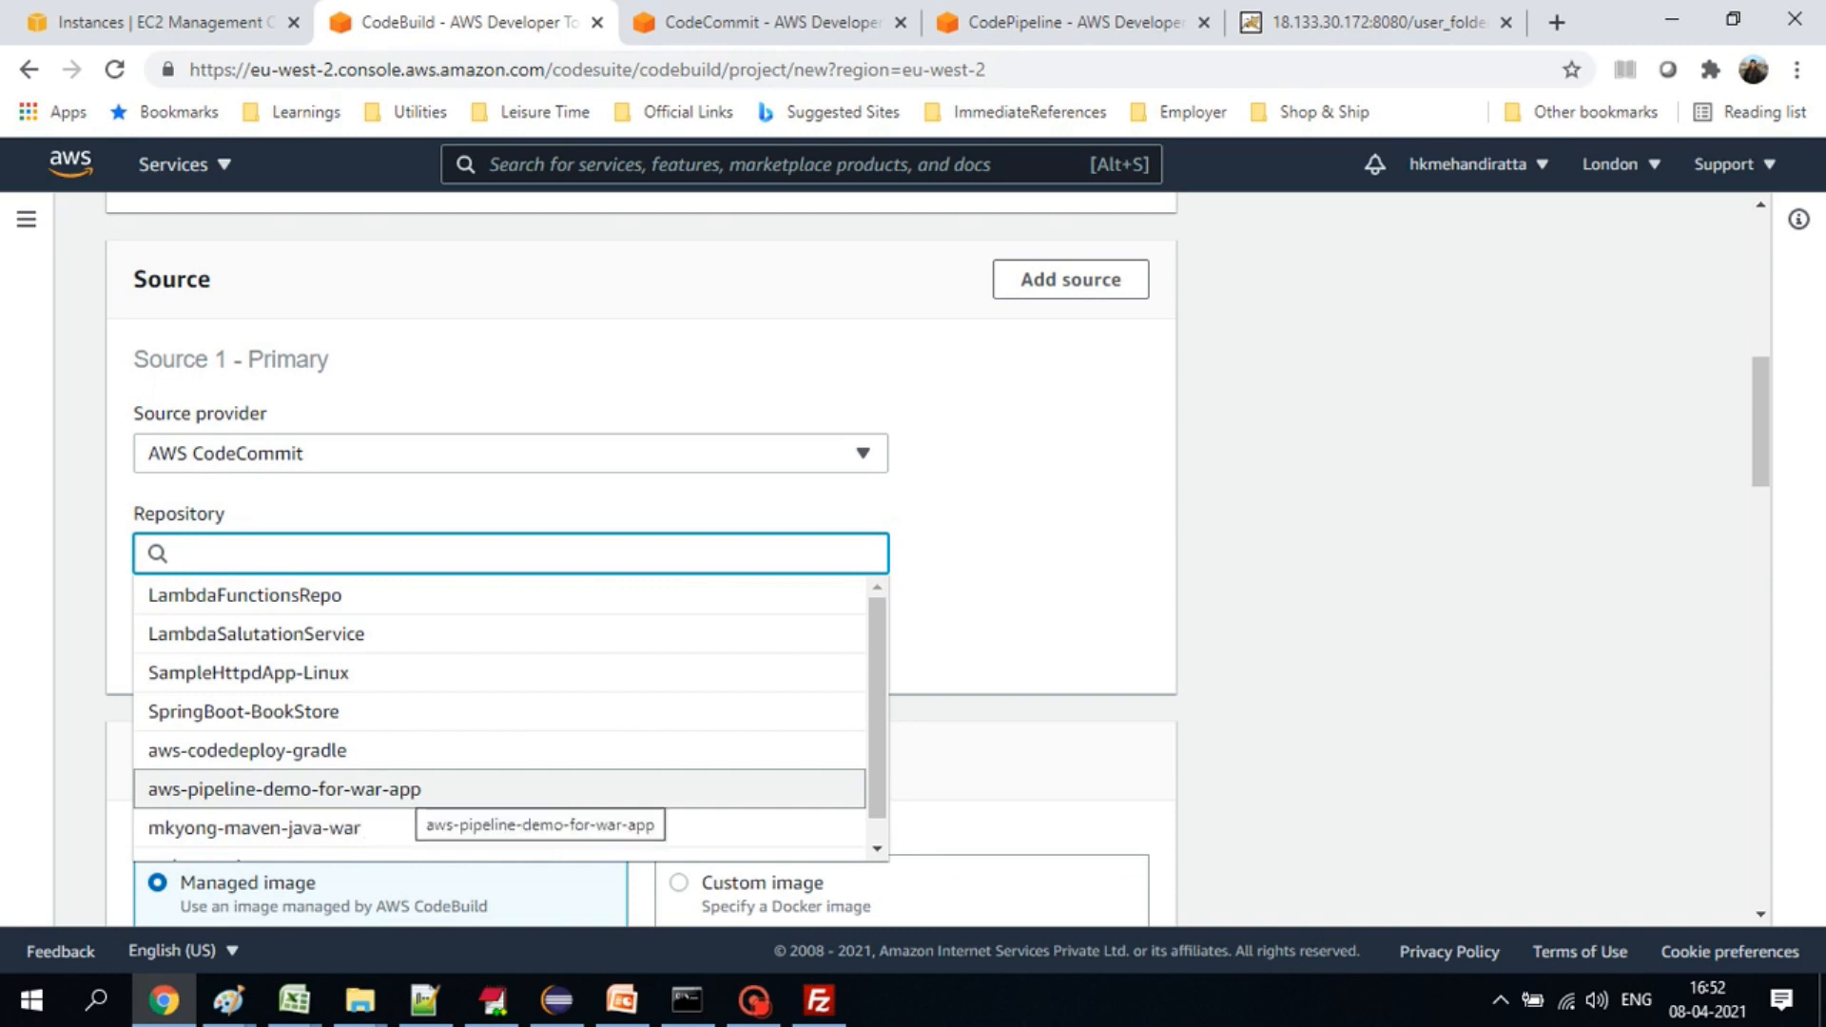
{"action": "left_click", "coordinate": [419, 789]}
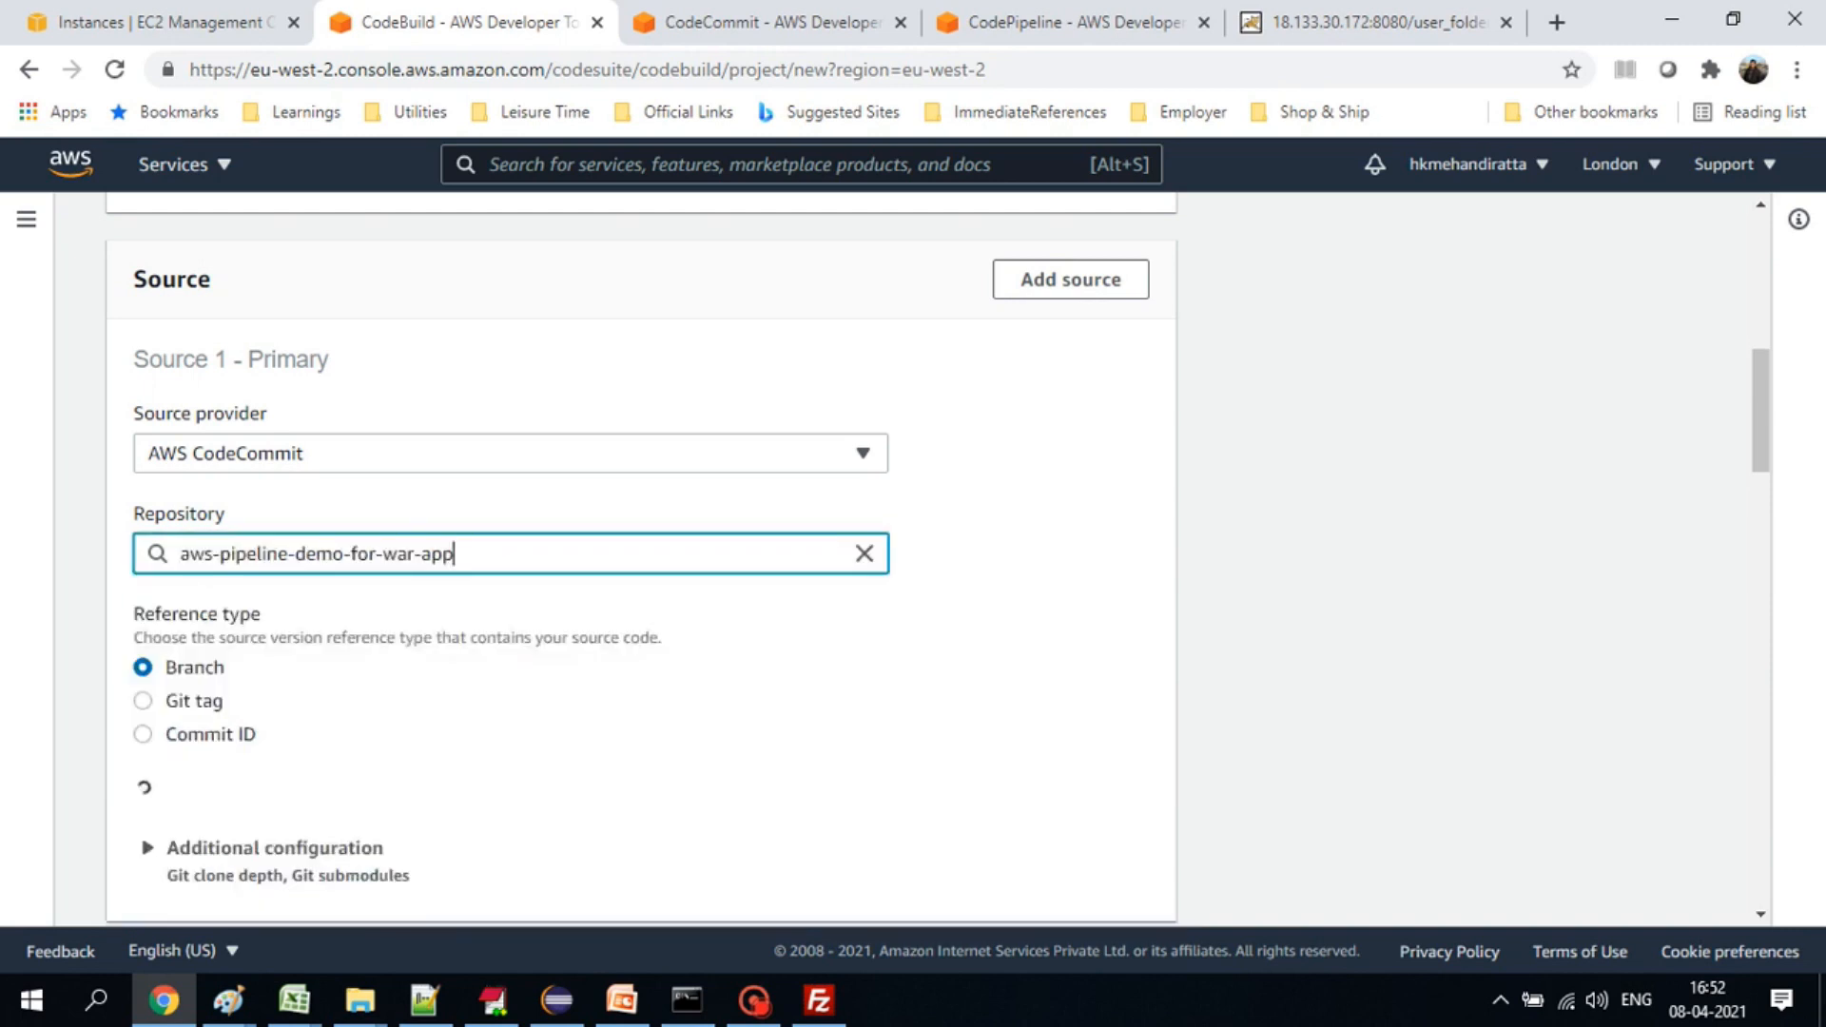
{"action": "scroll", "coordinate": [643, 559], "scroll_direction": "down", "scroll_amount": 3}
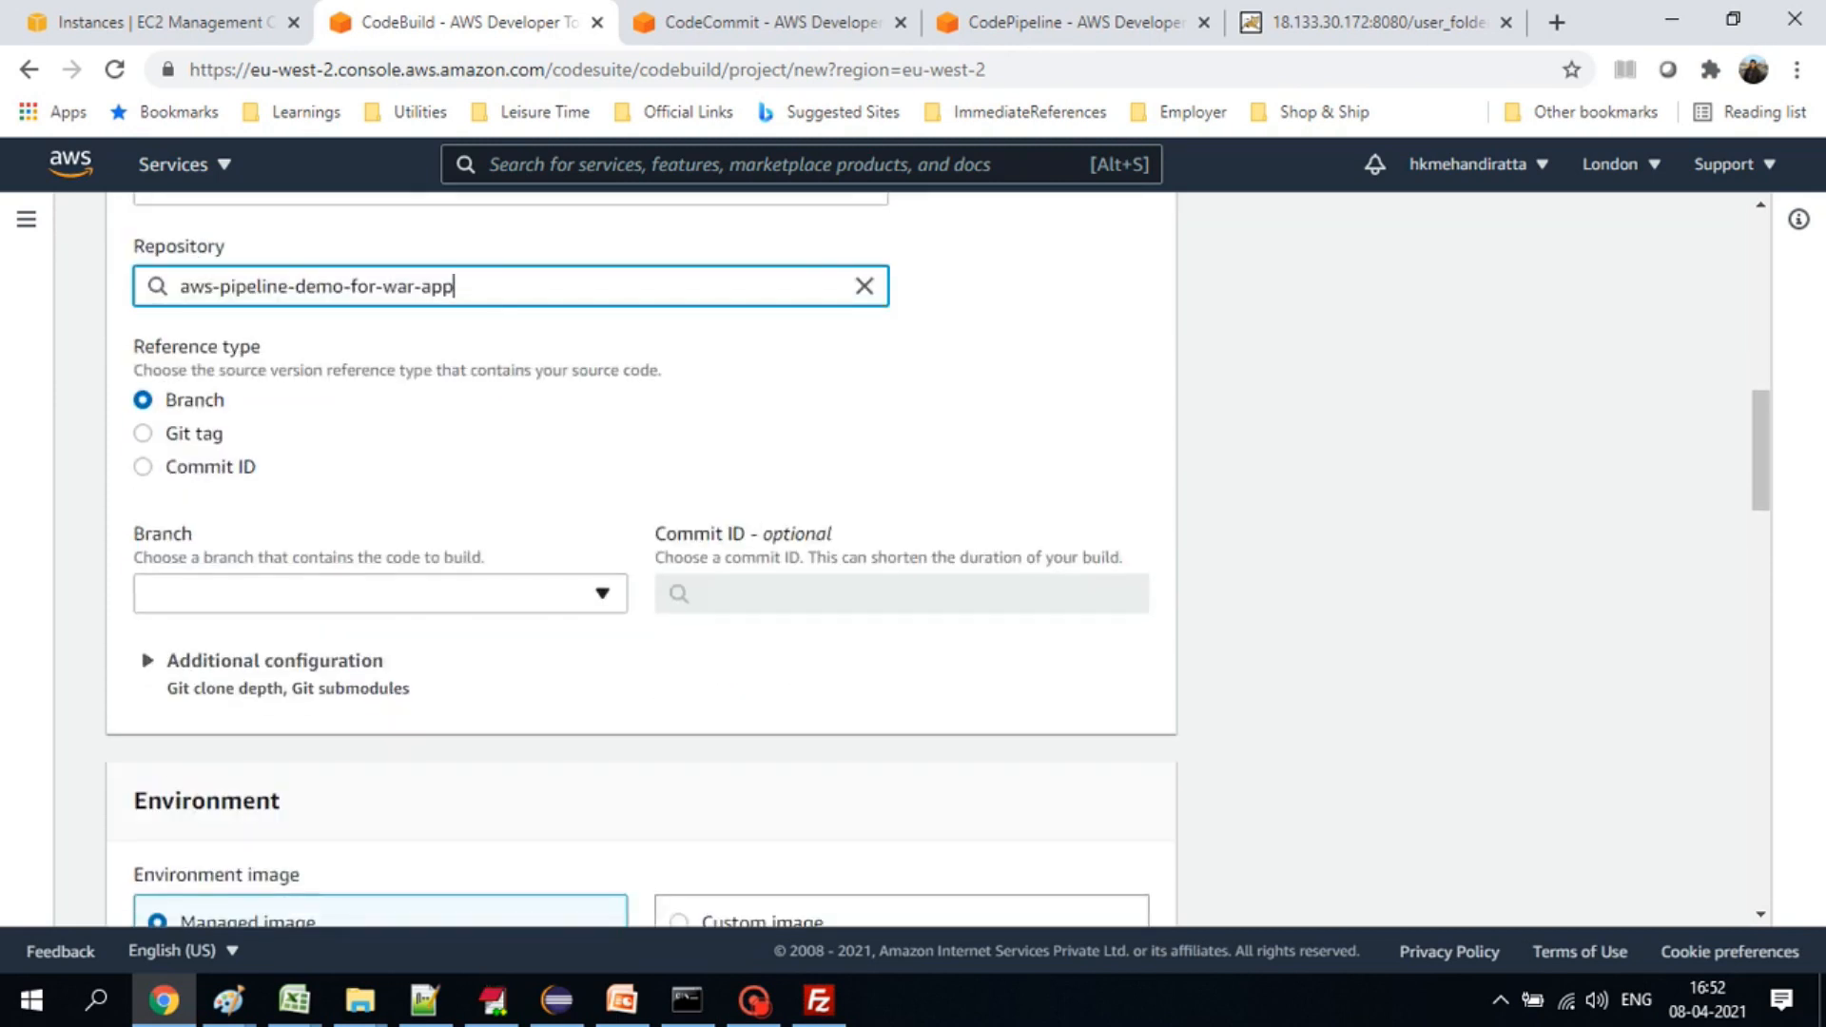
{"action": "left_click", "coordinate": [380, 594]}
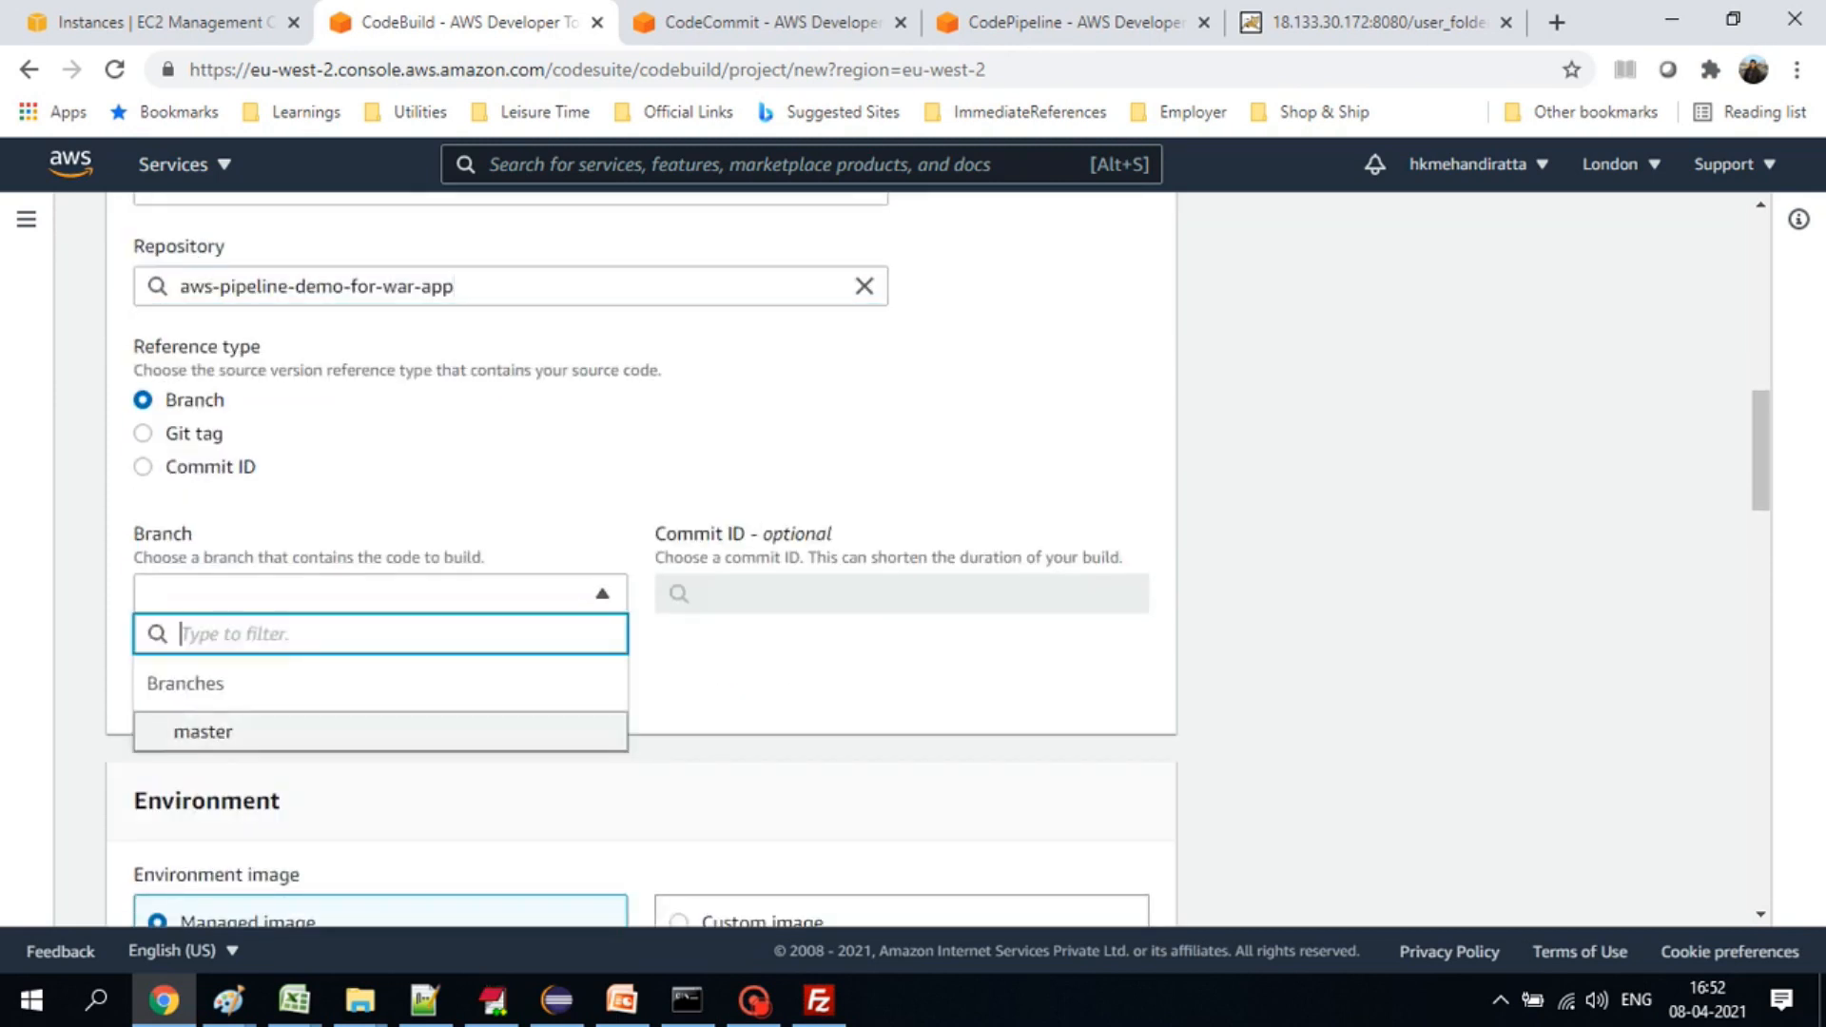
{"action": "left_click", "coordinate": [203, 733]}
- Set the build environment to Amazon Linux 2, the Standard runtime and the aws/codebuild/amazonlinux2-x86_64-standard:3.0 image
{"action": "scroll", "coordinate": [642, 560], "scroll_direction": "down", "scroll_amount": 4}
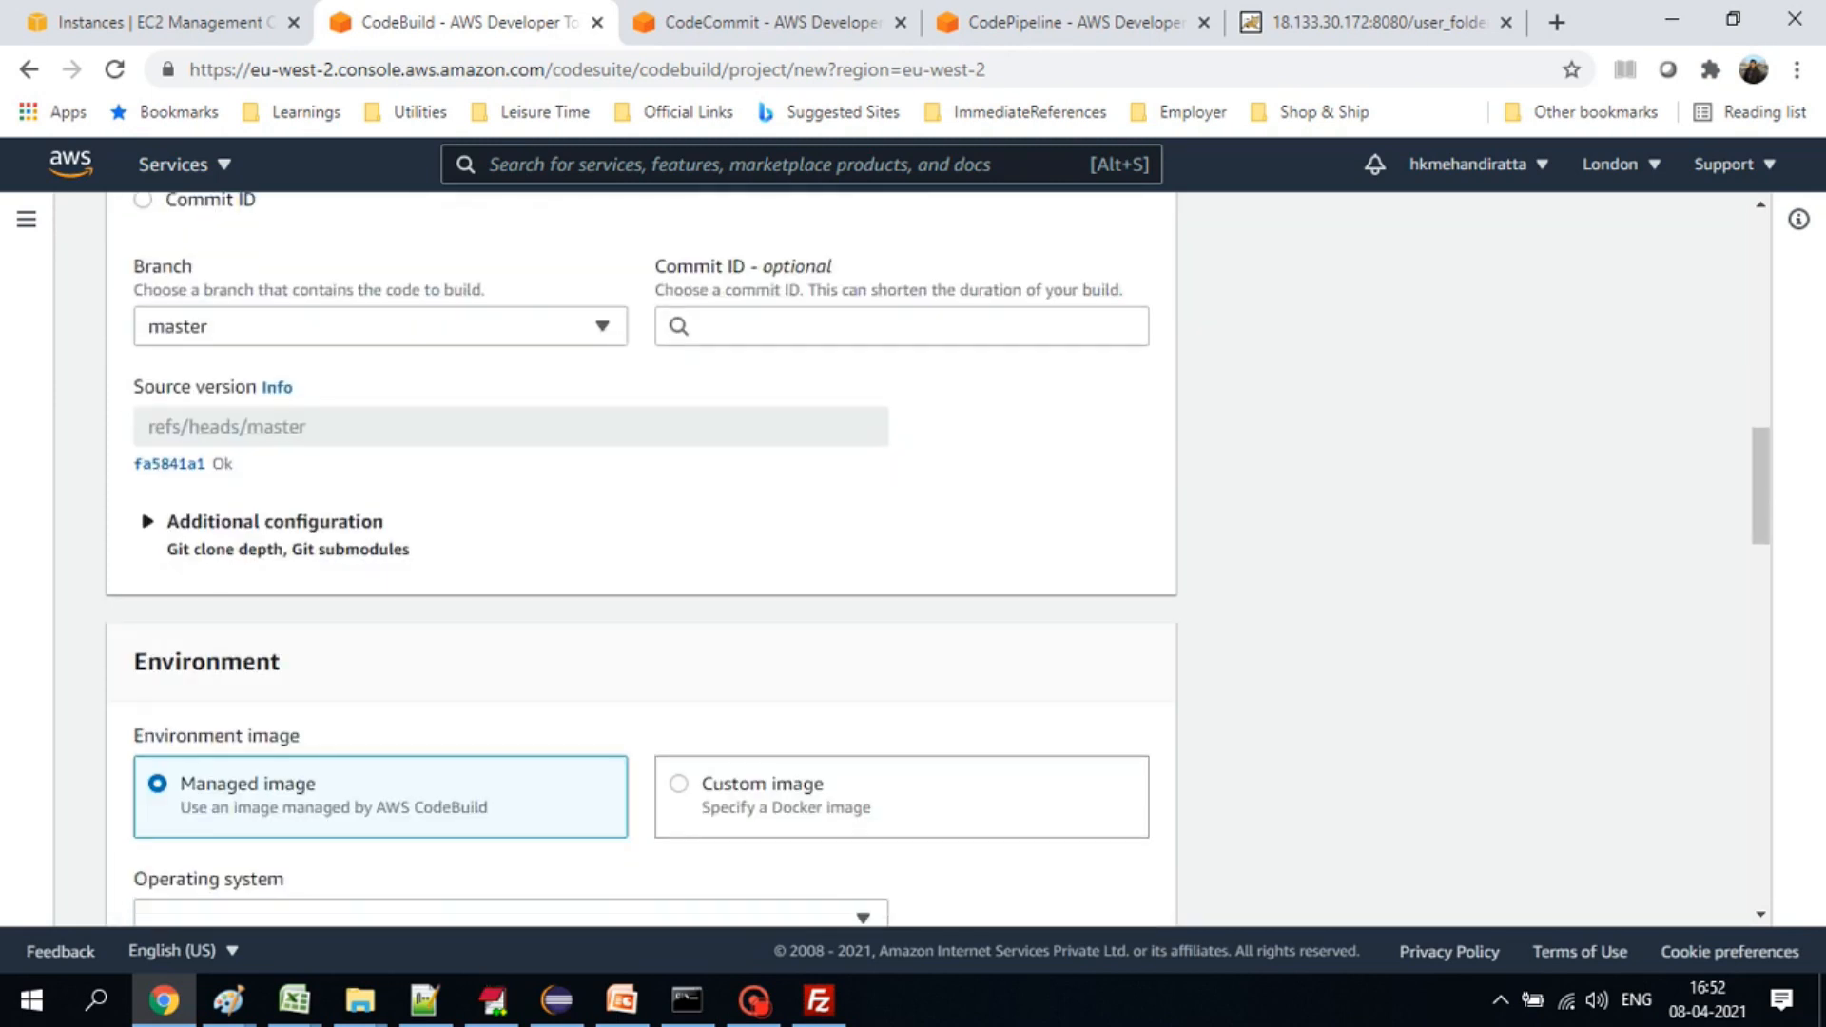
{"action": "scroll", "coordinate": [642, 559], "scroll_direction": "down", "scroll_amount": 3}
{"action": "left_click", "coordinate": [510, 517]}
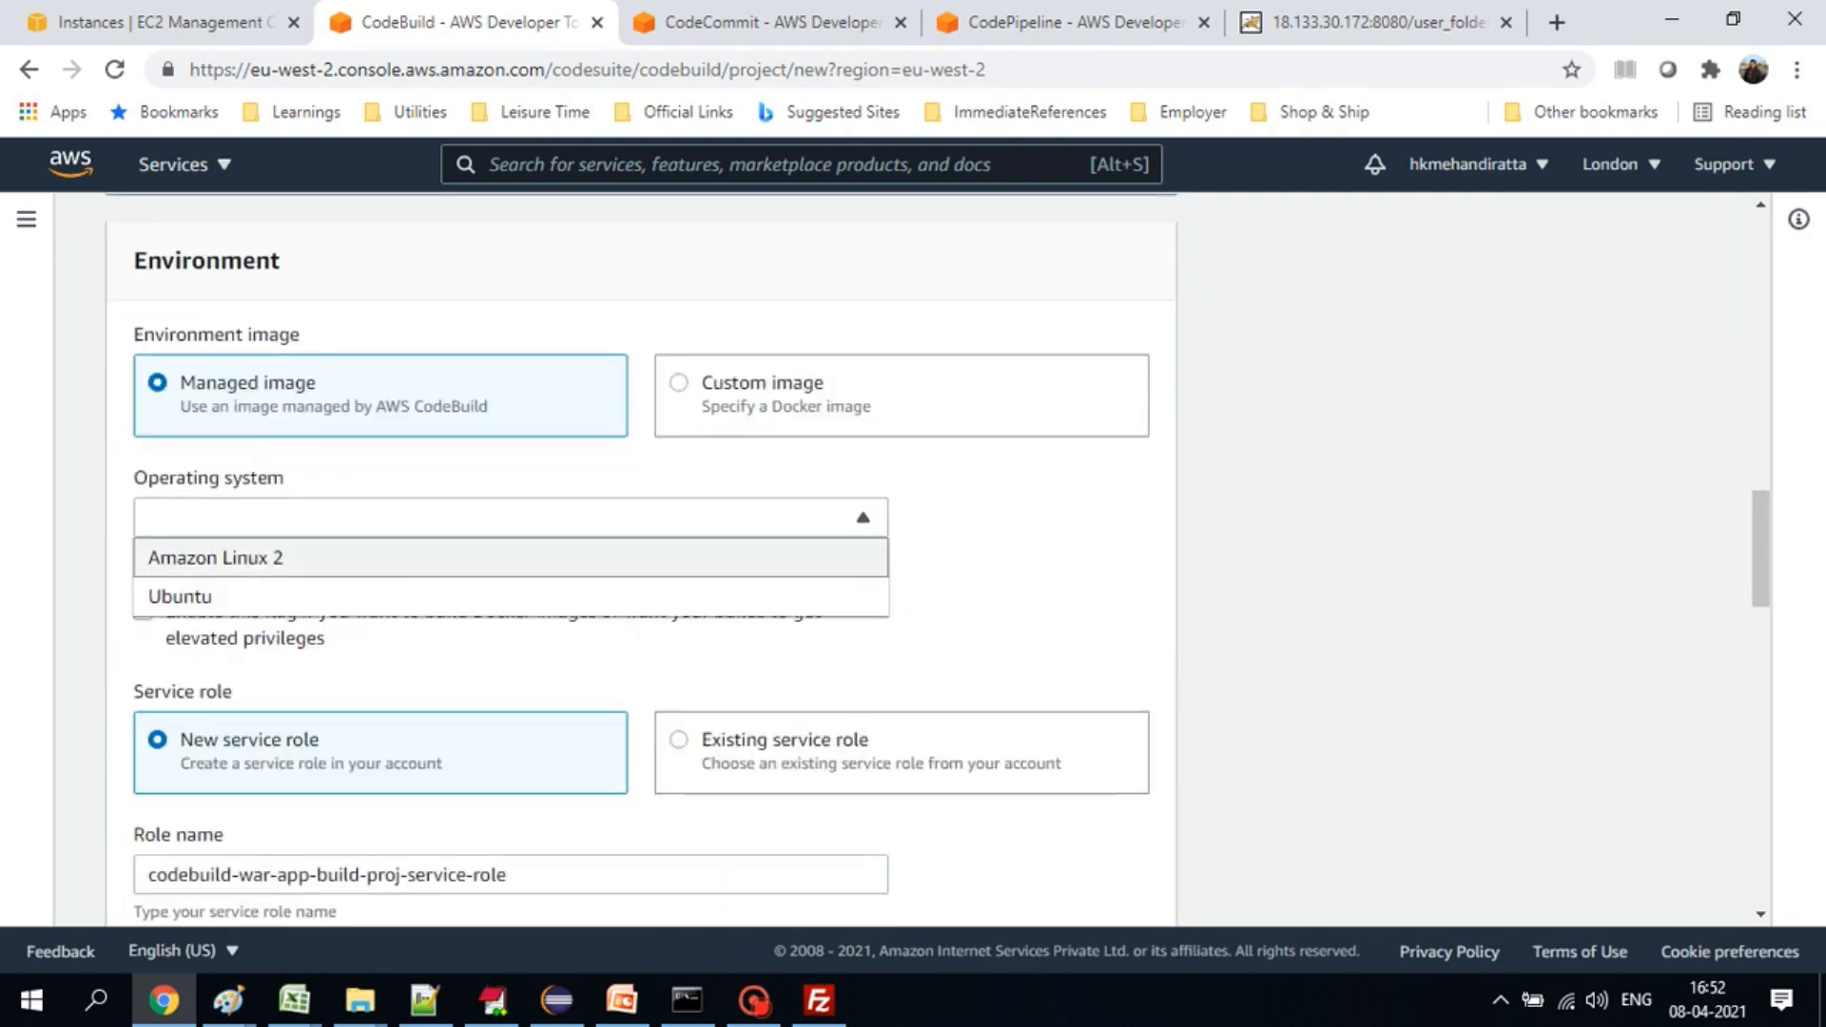
{"action": "left_click", "coordinate": [511, 557]}
{"action": "scroll", "coordinate": [642, 560], "scroll_direction": "down", "scroll_amount": 3}
{"action": "left_click", "coordinate": [511, 497]}
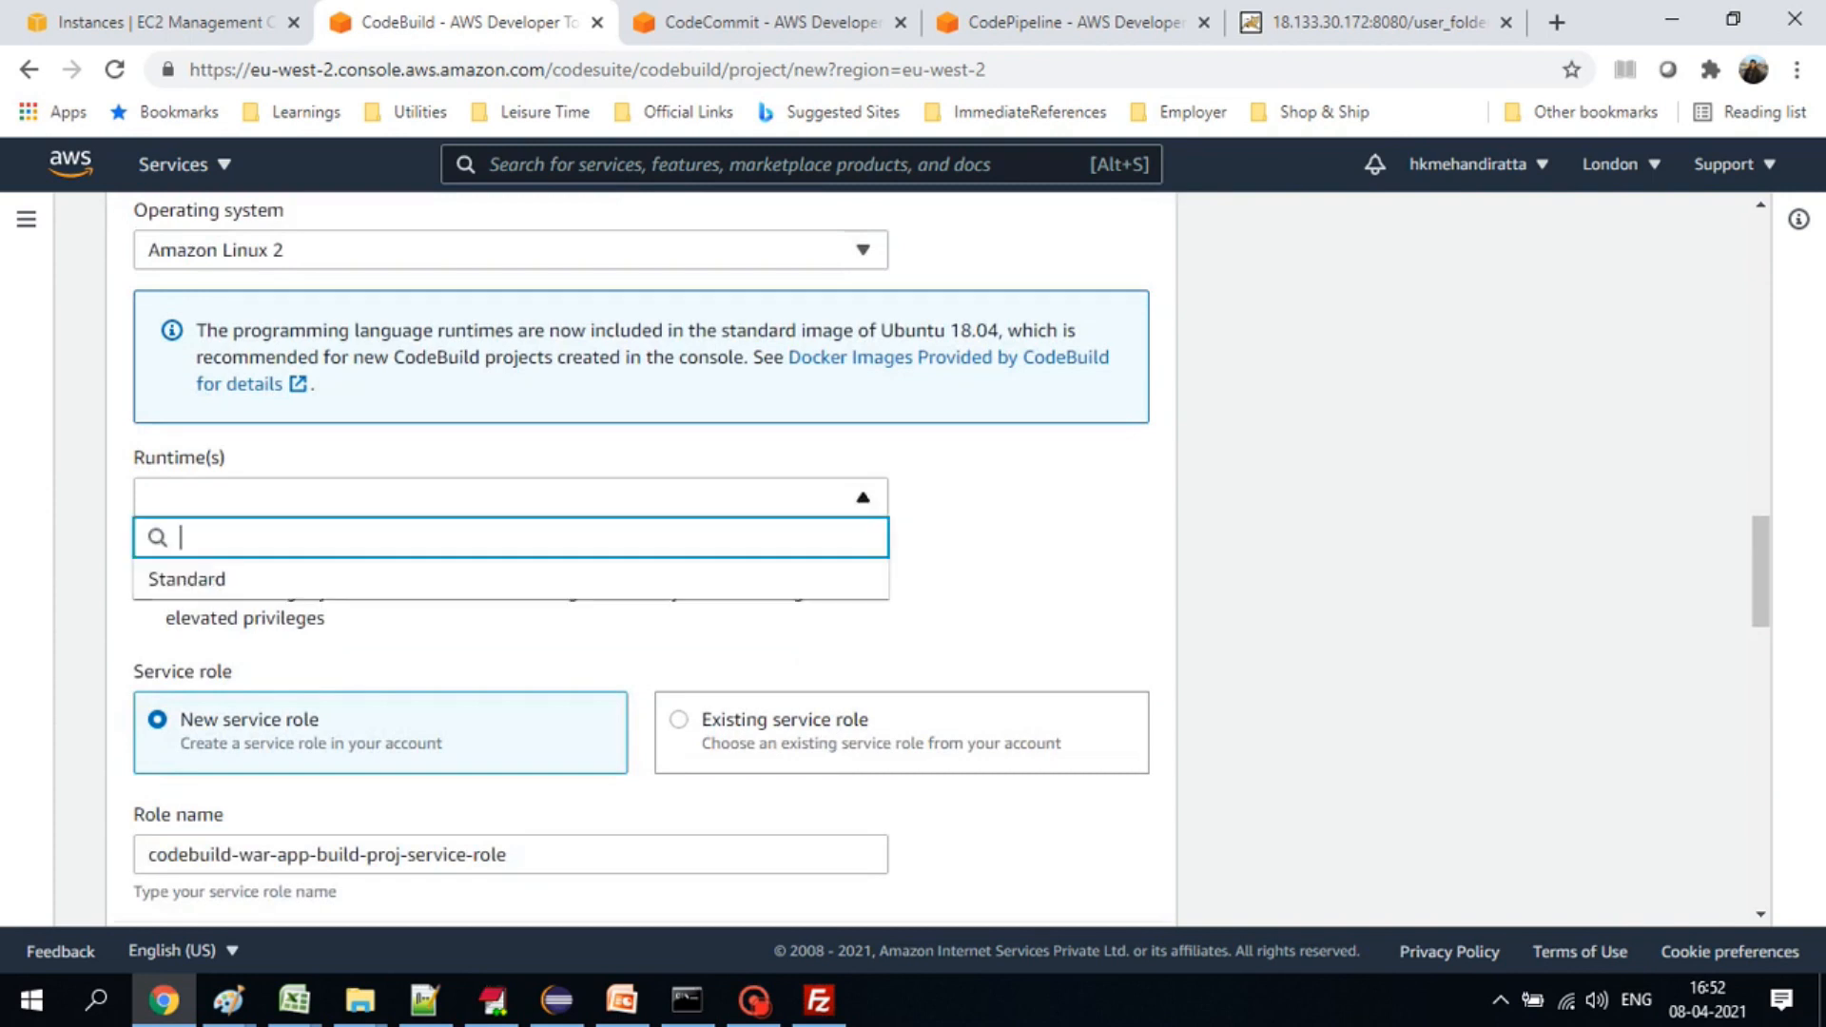
{"action": "left_click", "coordinate": [511, 579]}
{"action": "left_click", "coordinate": [754, 1000]}
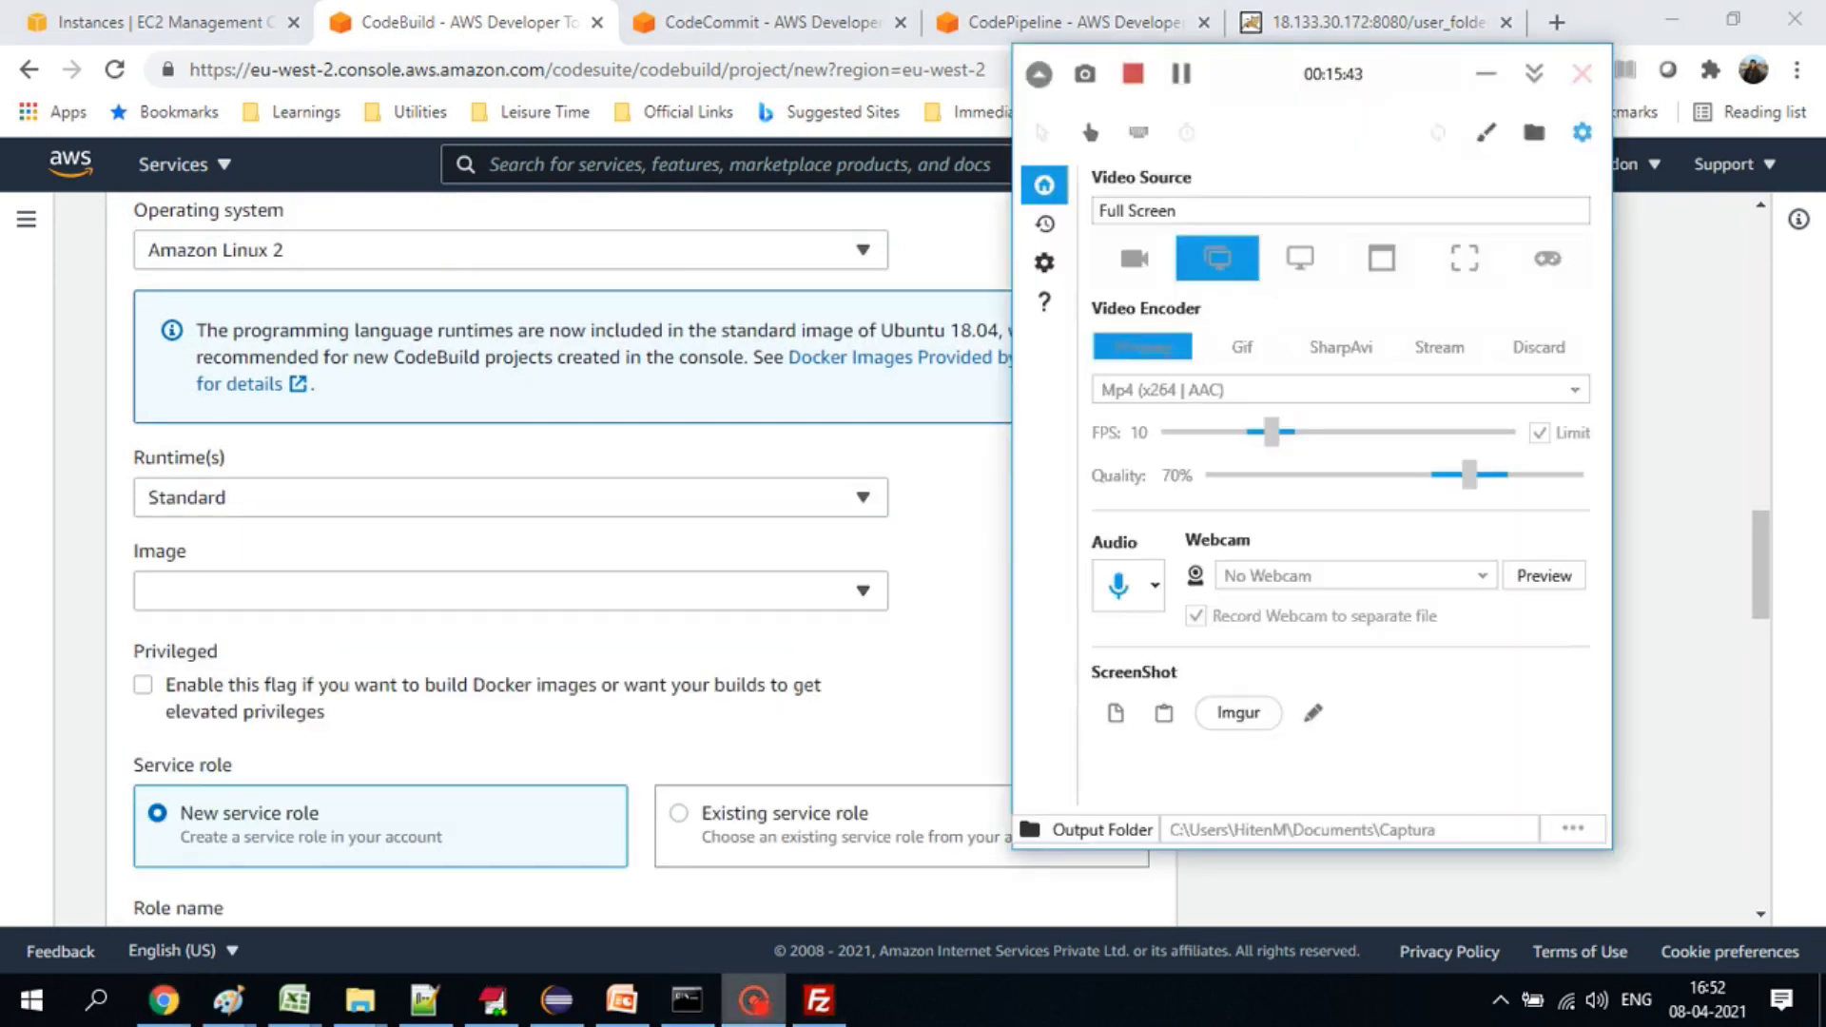
{"action": "left_click", "coordinate": [754, 1000]}
{"action": "left_click", "coordinate": [862, 591]}
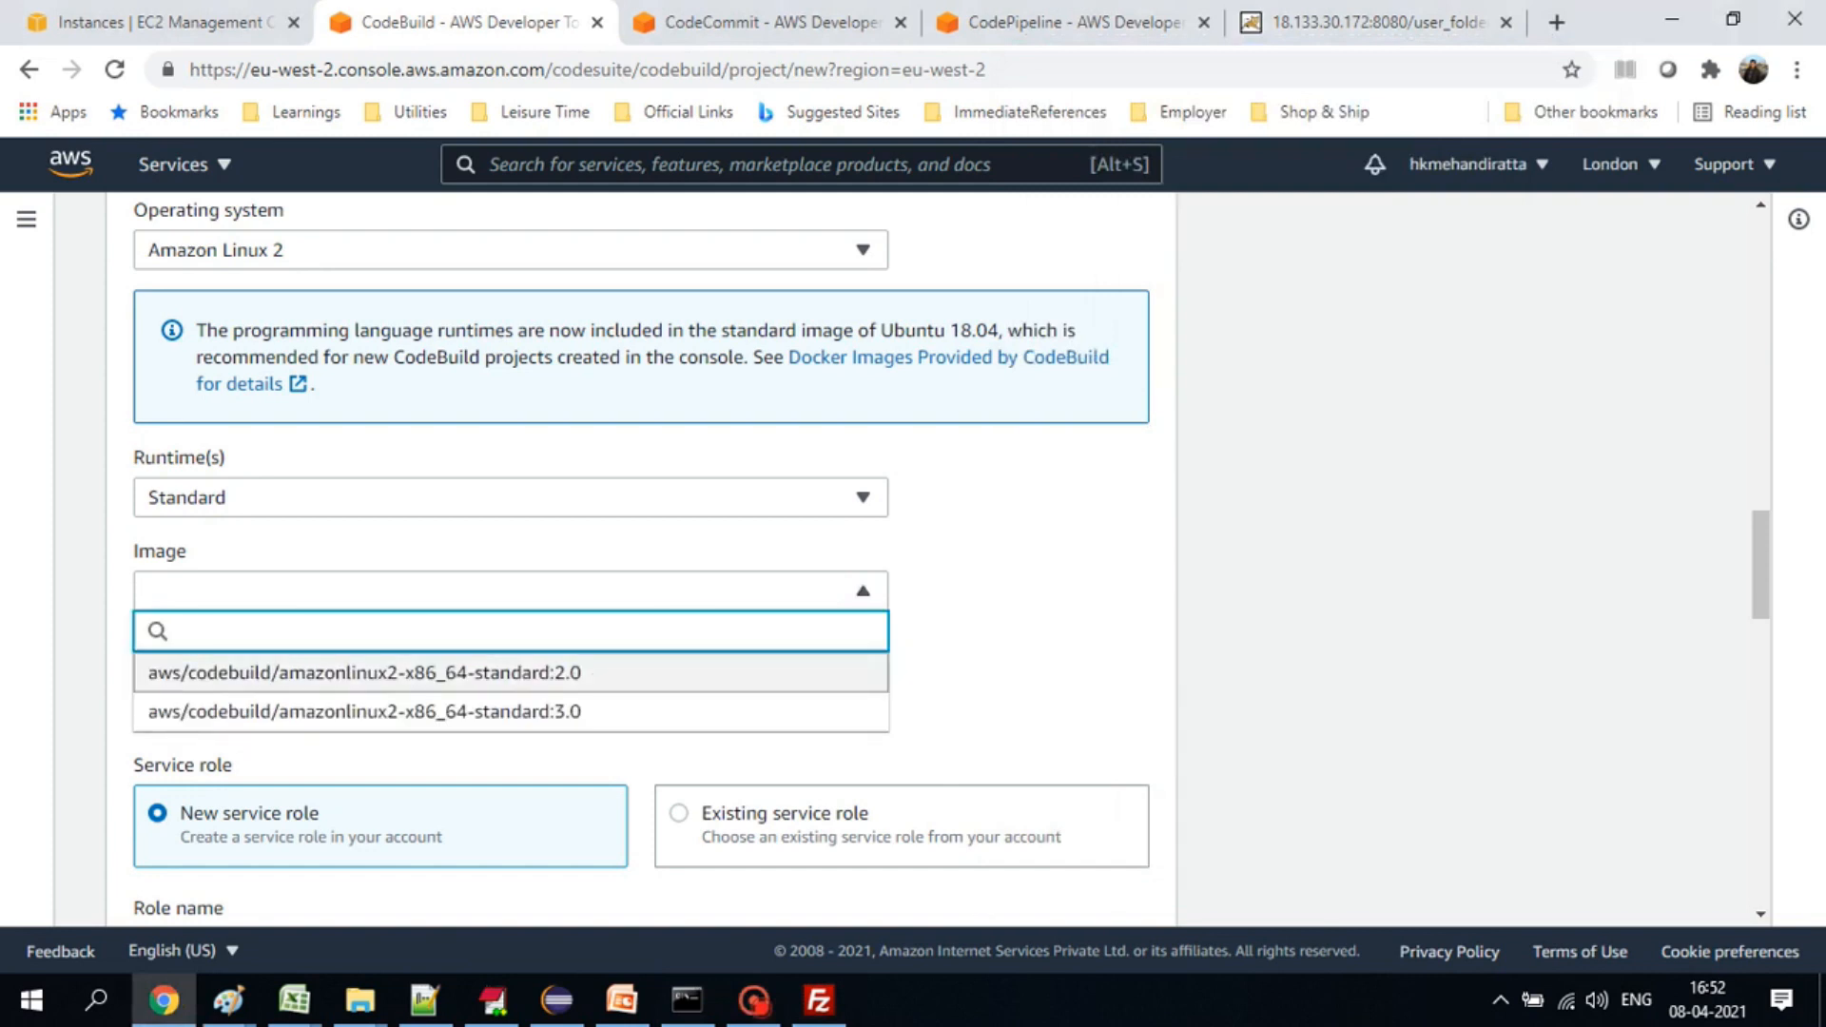
{"action": "left_click", "coordinate": [511, 712]}
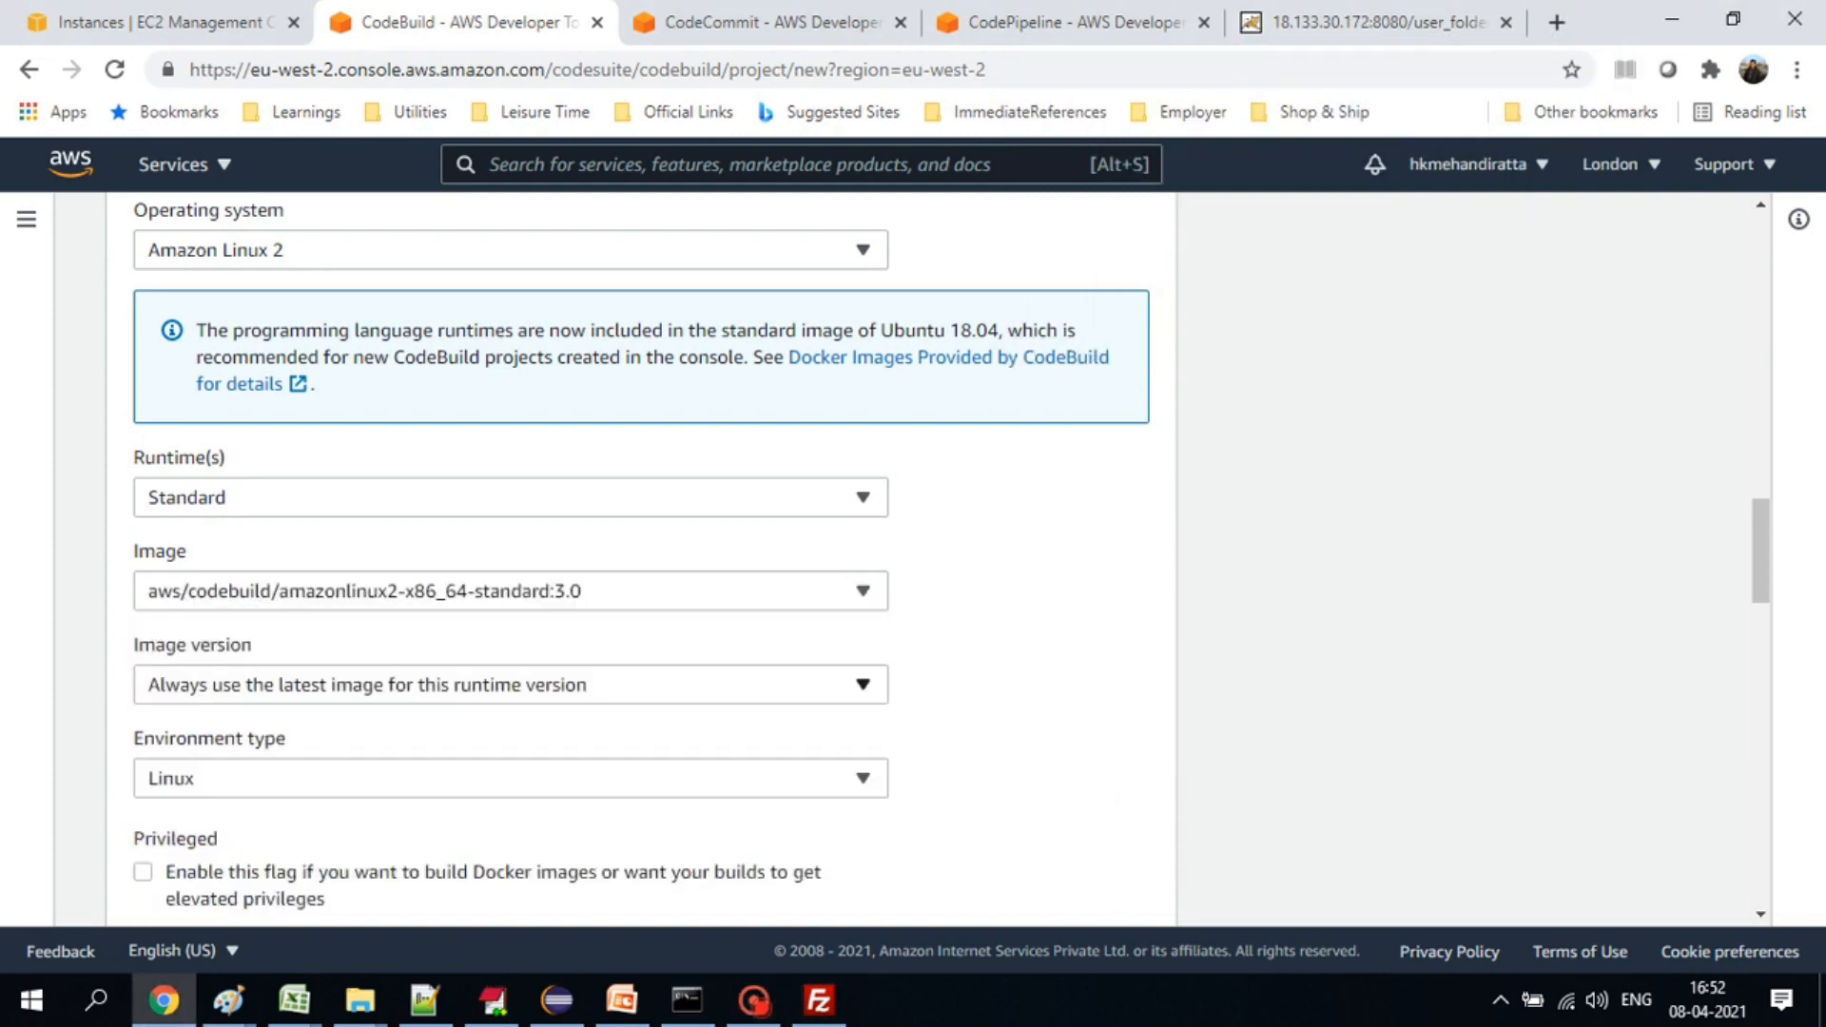
- Set the build specifications to Insert build commands in the Buildspec section
{"action": "scroll", "coordinate": [637, 561], "scroll_direction": "down", "scroll_amount": 4}
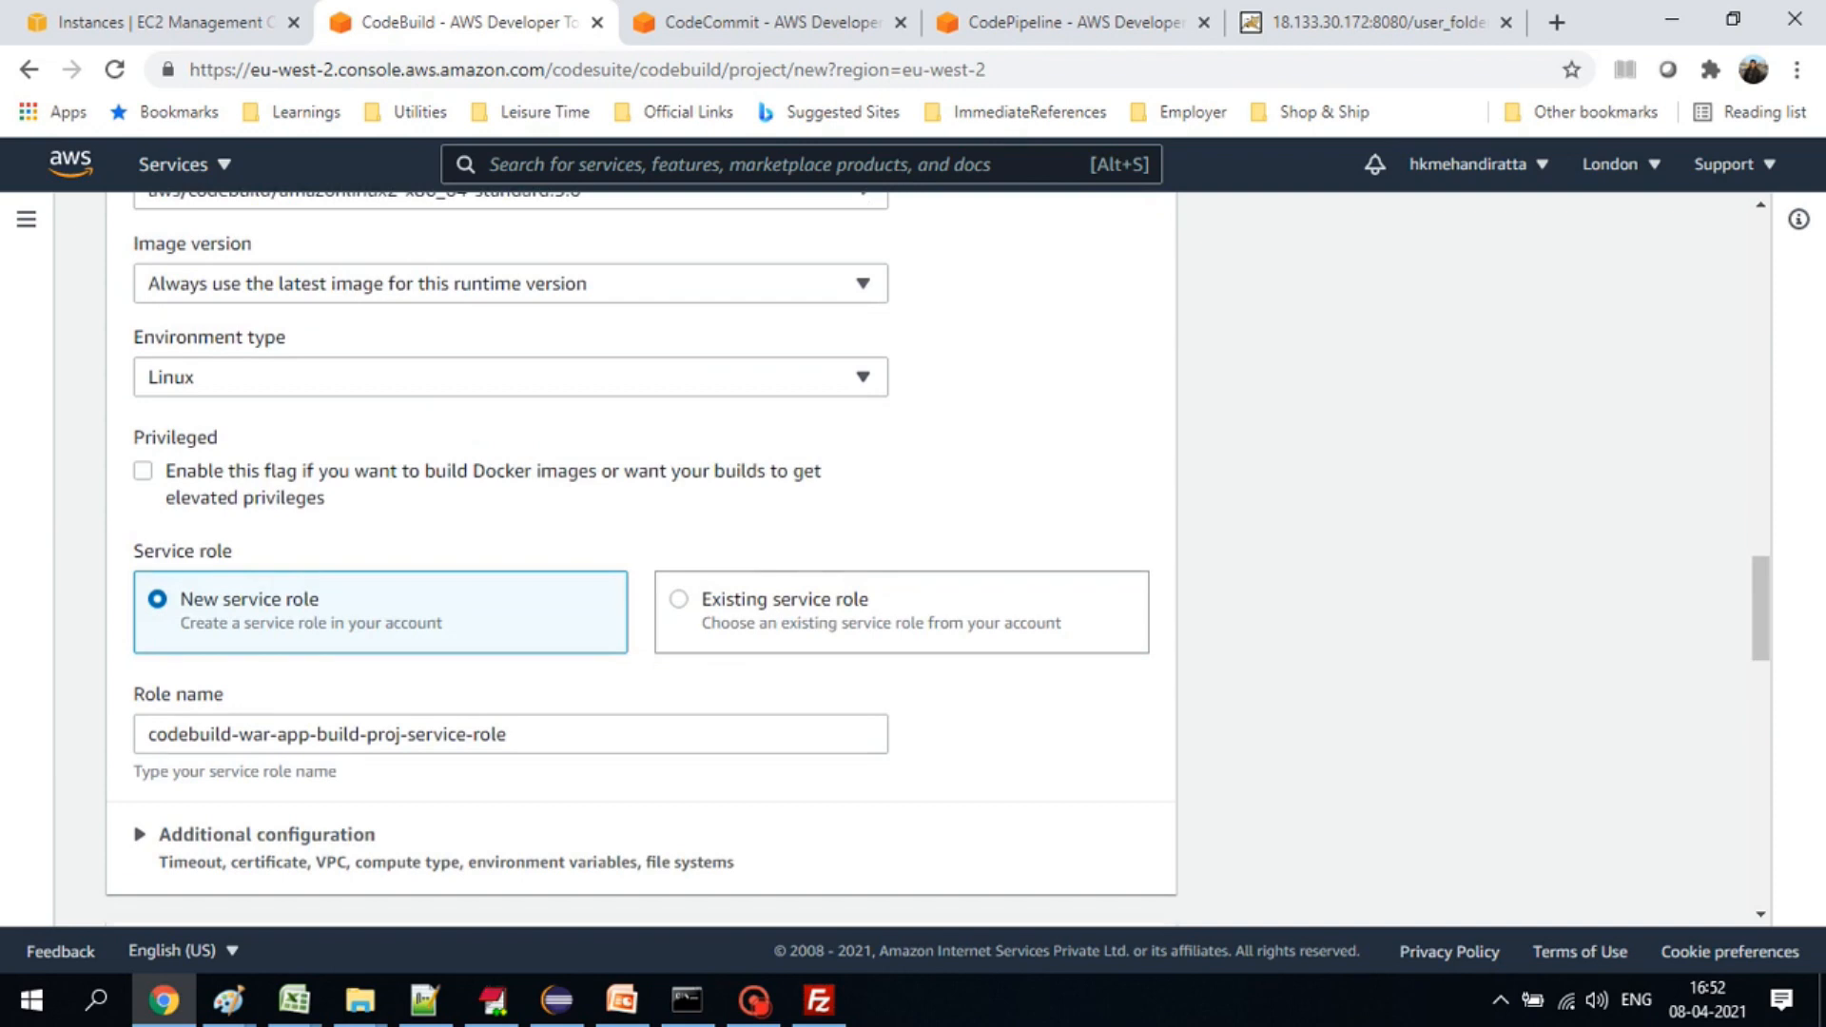
{"action": "scroll", "coordinate": [638, 557], "scroll_direction": "down", "scroll_amount": 5}
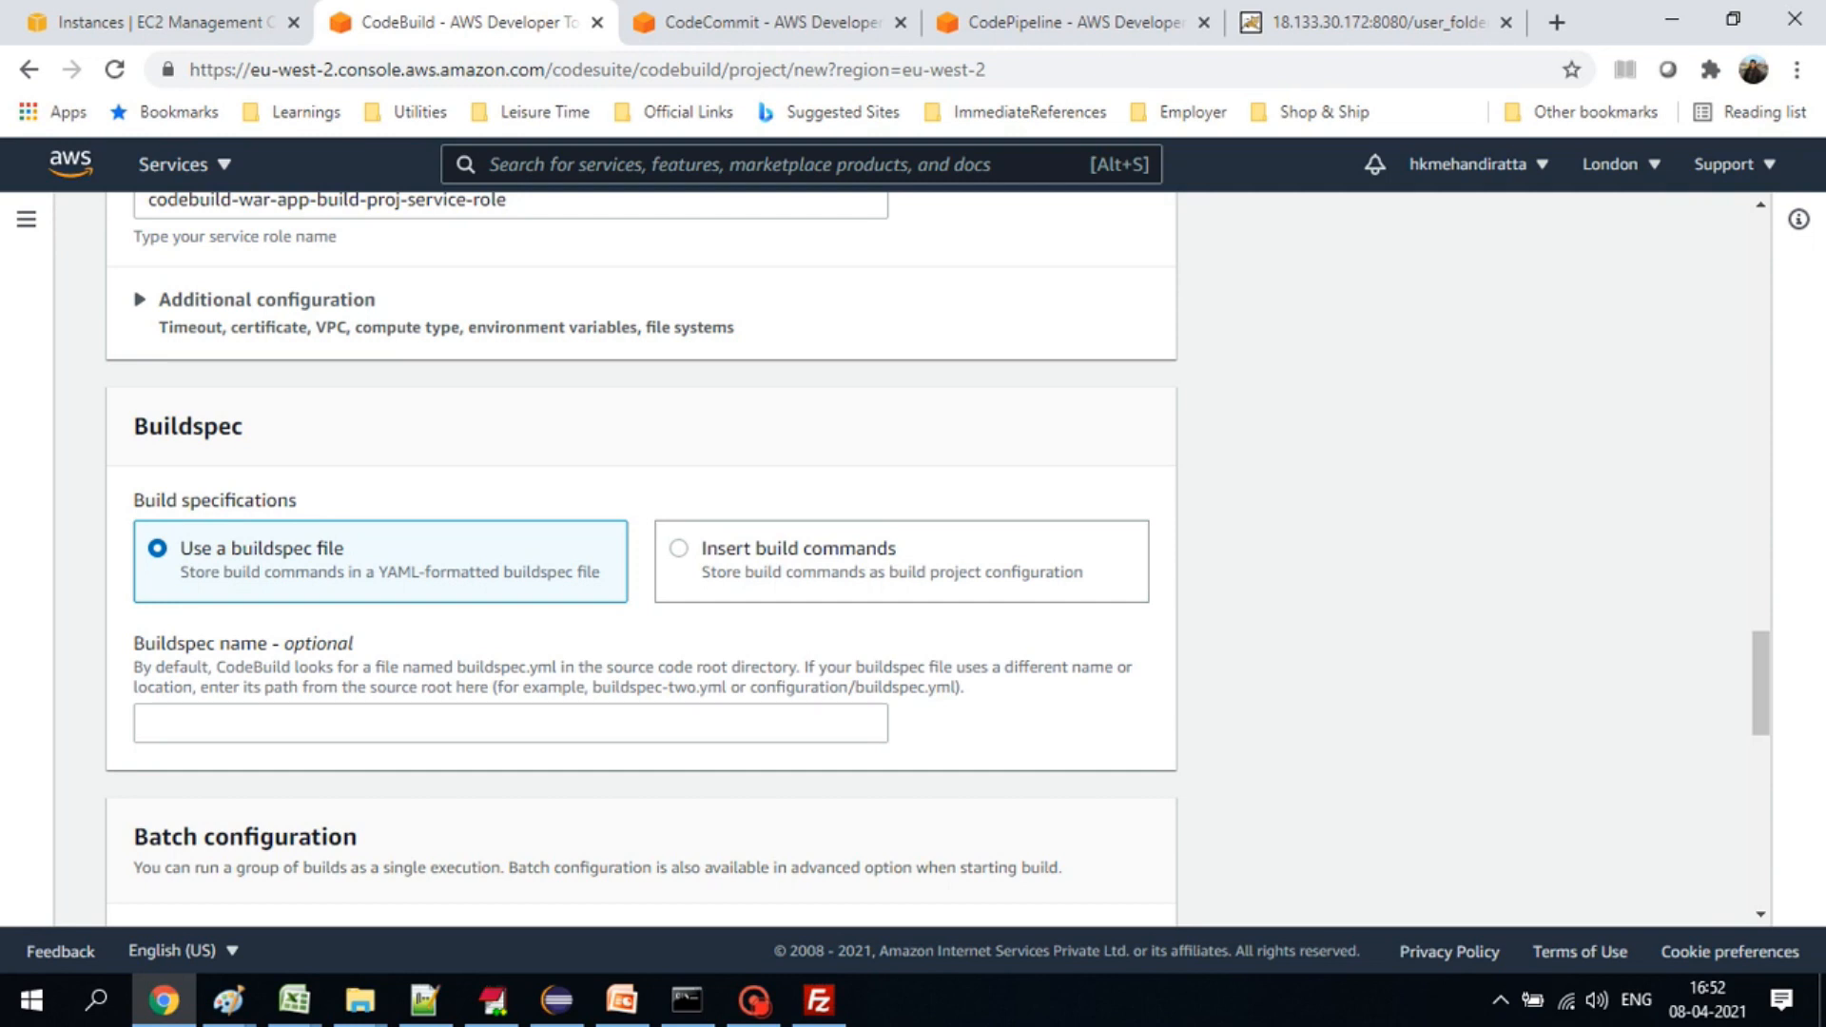
{"action": "left_click", "coordinate": [679, 549]}
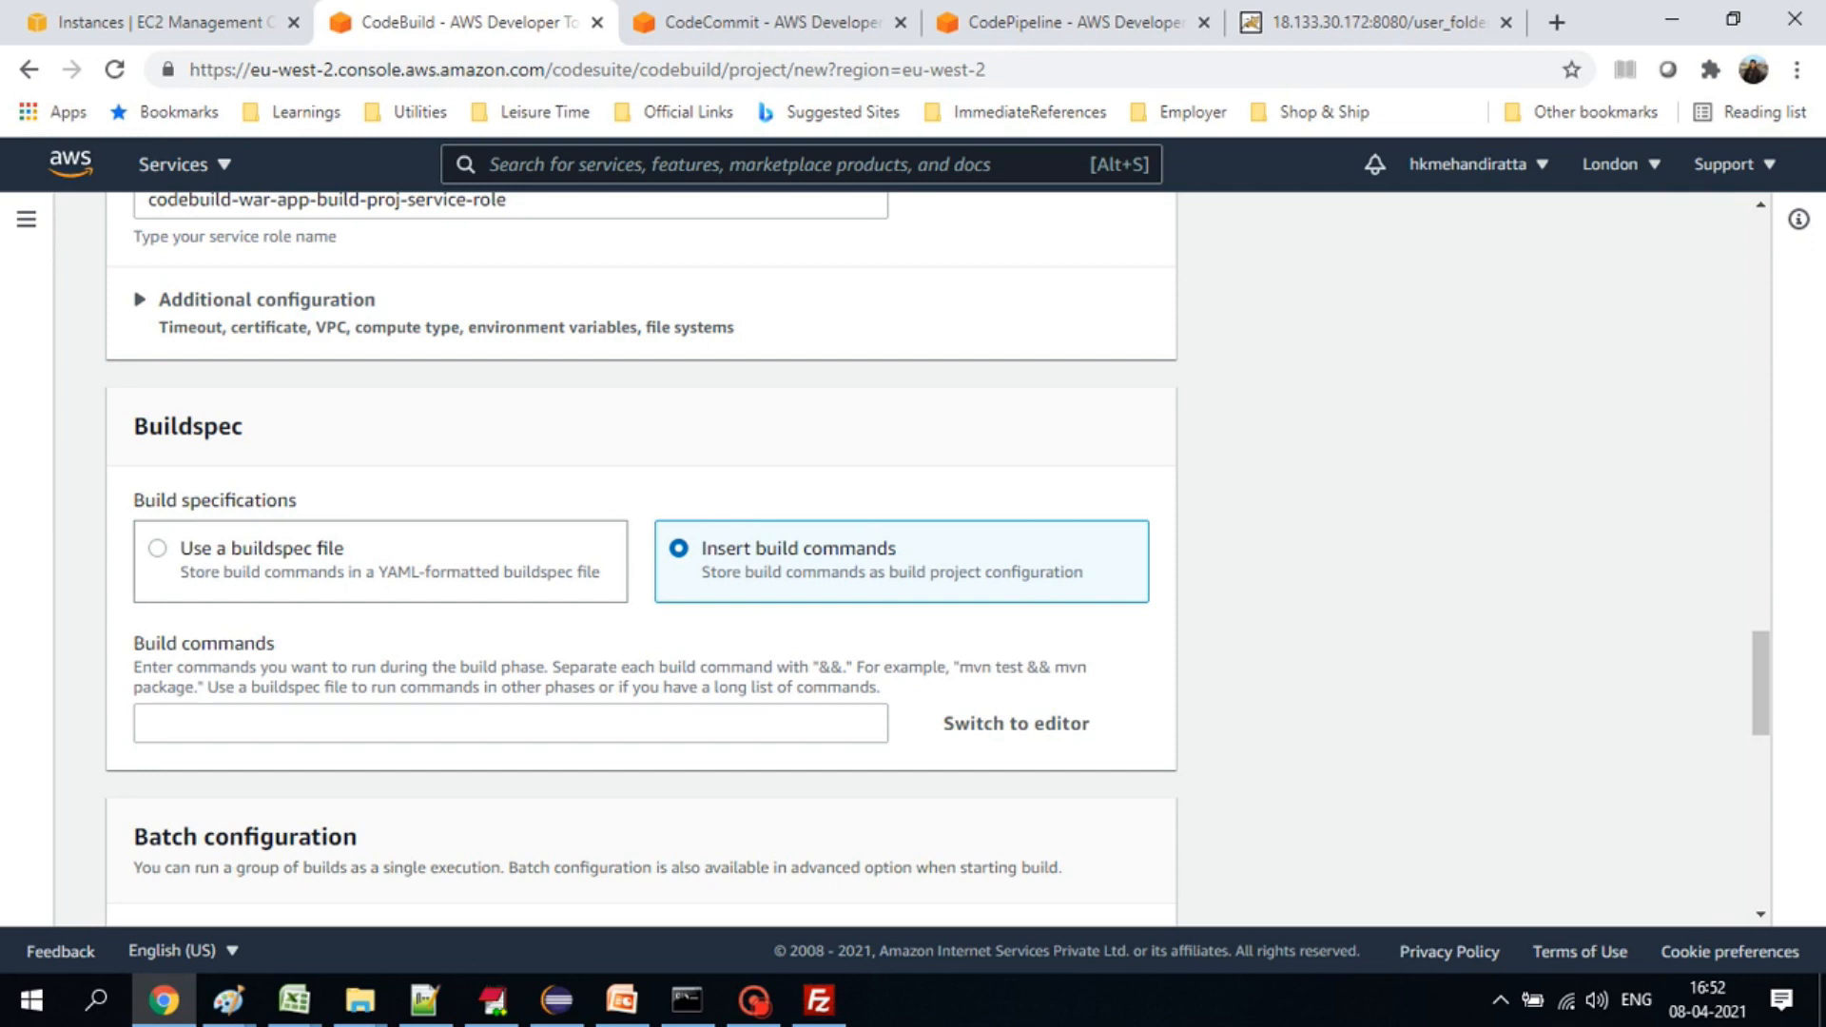
- Switch the build specifications to Use a buildspec file, leave the buildspec name blank, and create the build project
{"action": "left_click", "coordinate": [158, 549]}
{"action": "scroll", "coordinate": [641, 561], "scroll_direction": "down", "scroll_amount": 3}
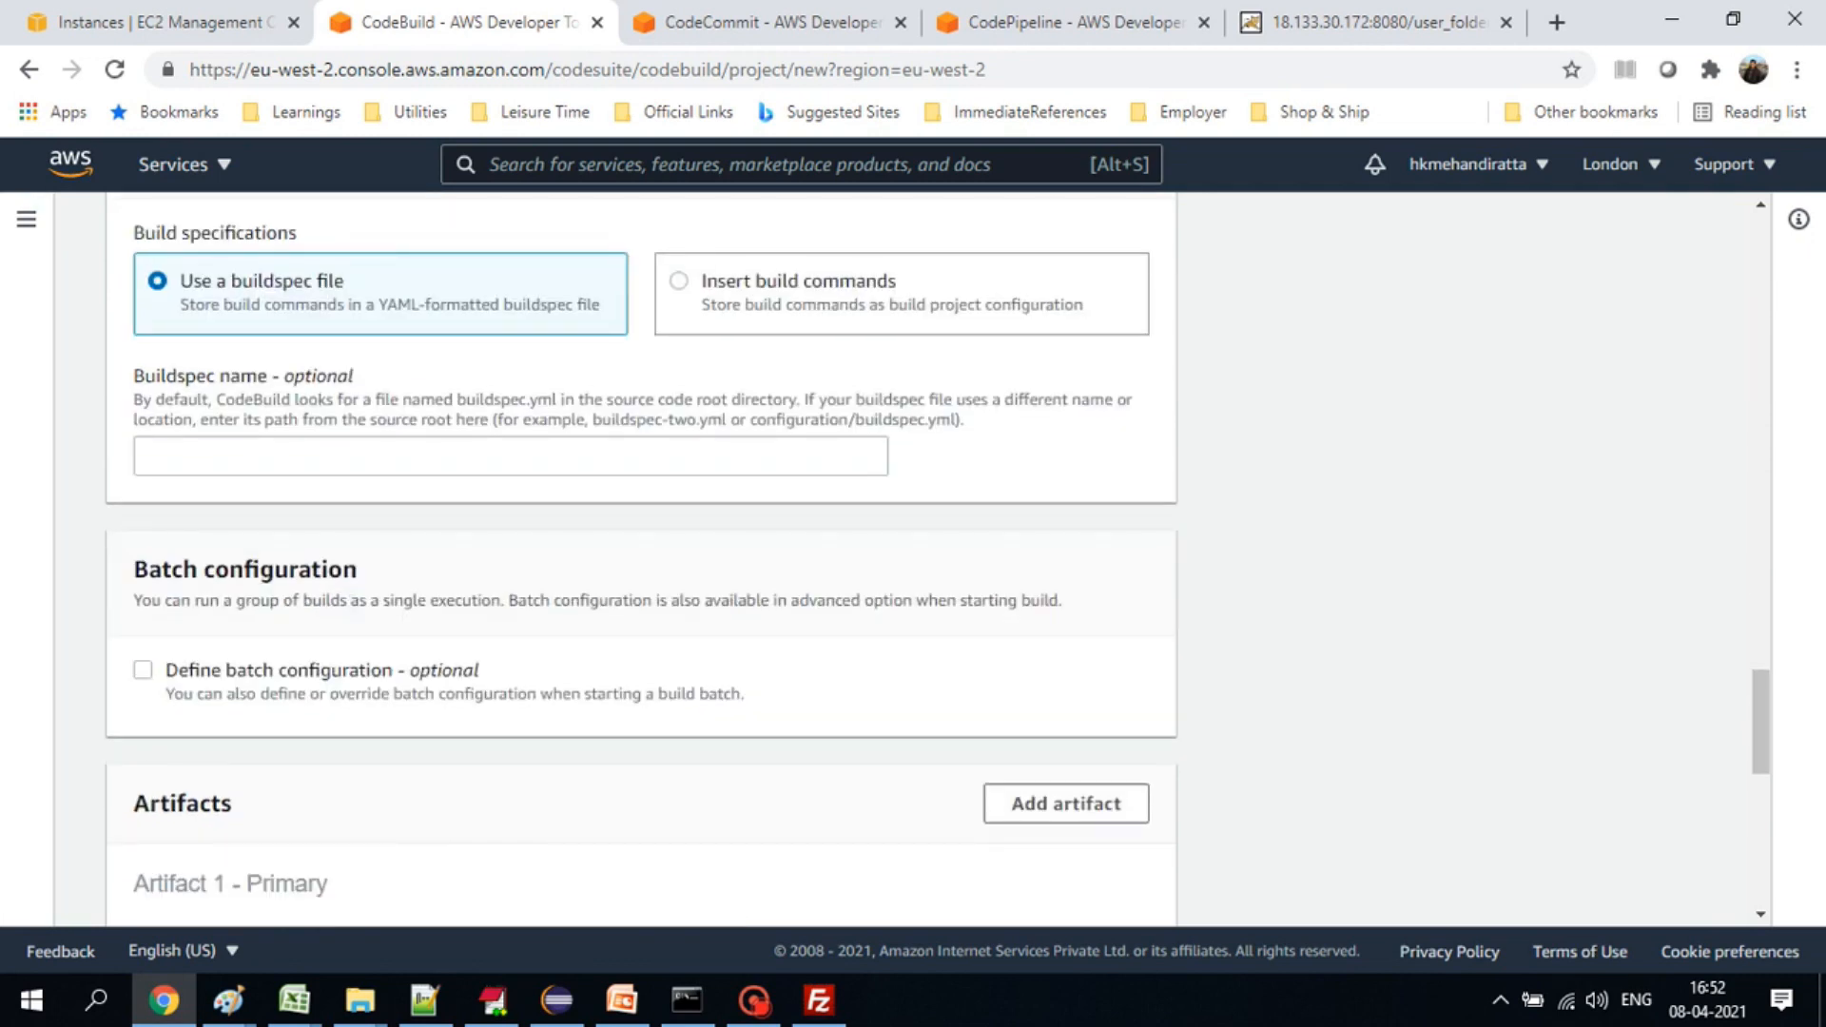
{"action": "scroll", "coordinate": [641, 561], "scroll_direction": "down", "scroll_amount": 3}
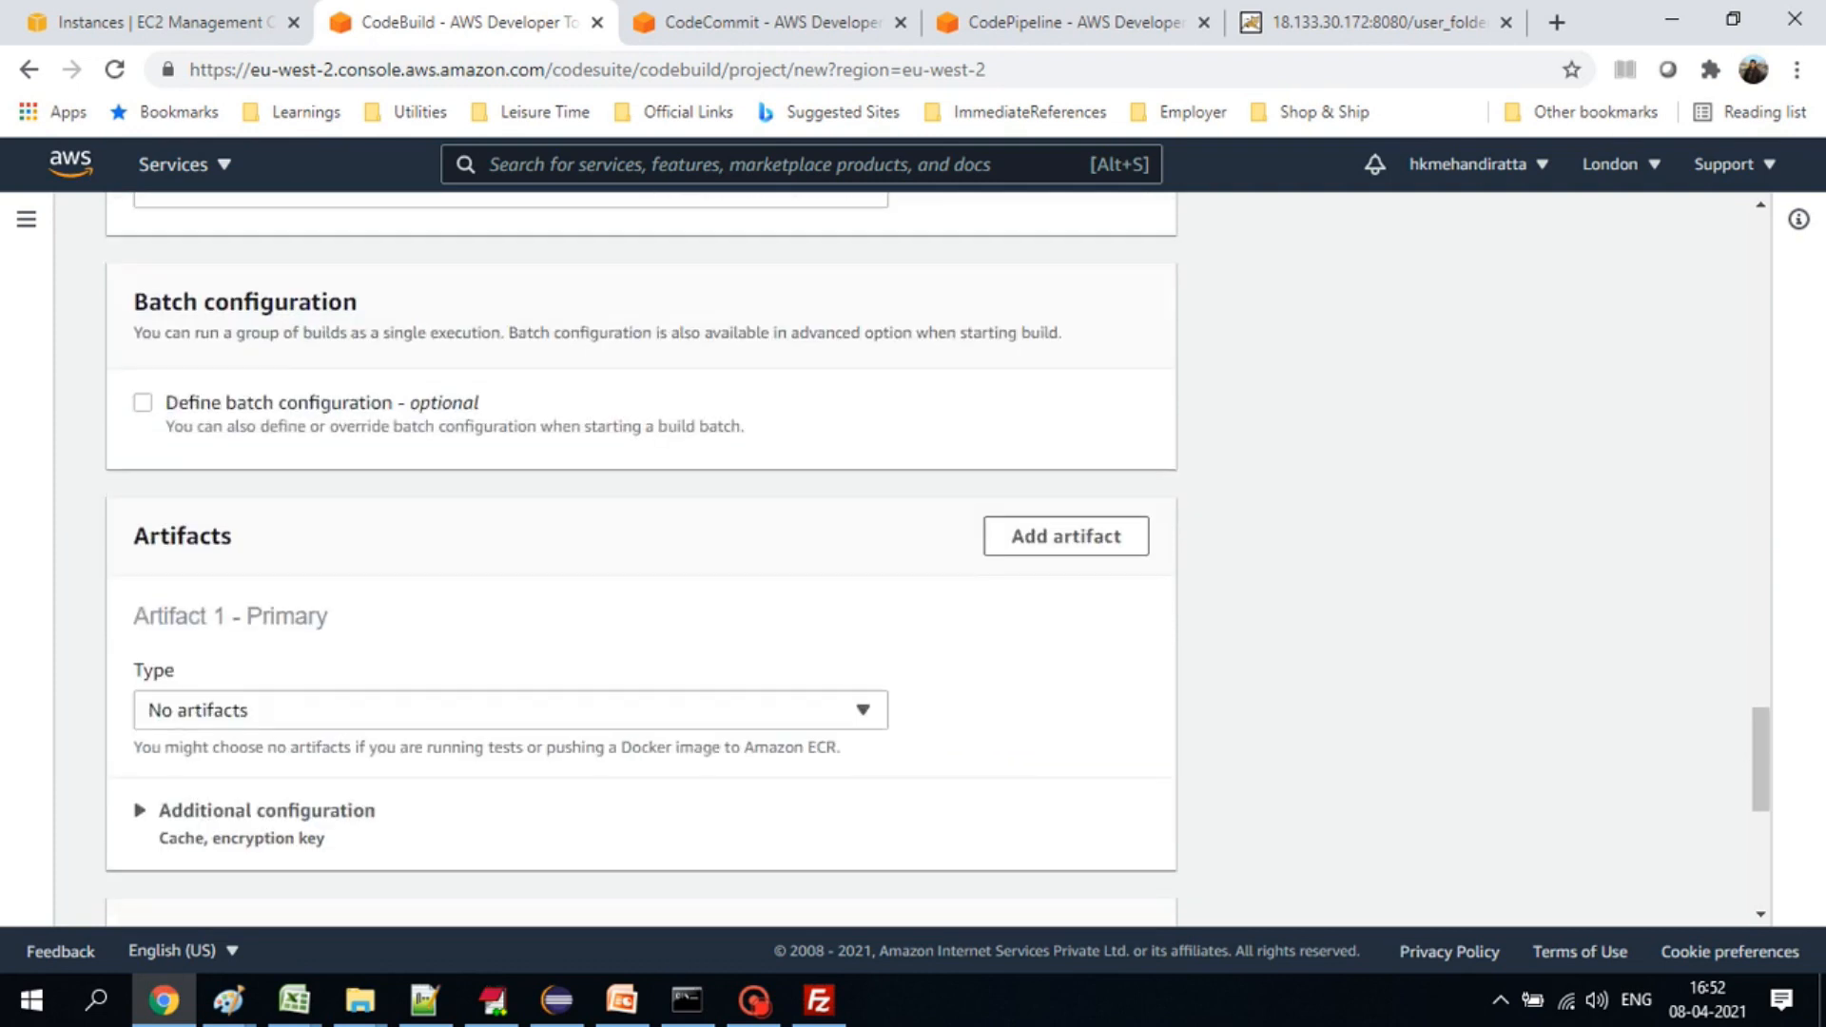
{"action": "scroll", "coordinate": [641, 561], "scroll_direction": "down", "scroll_amount": 2}
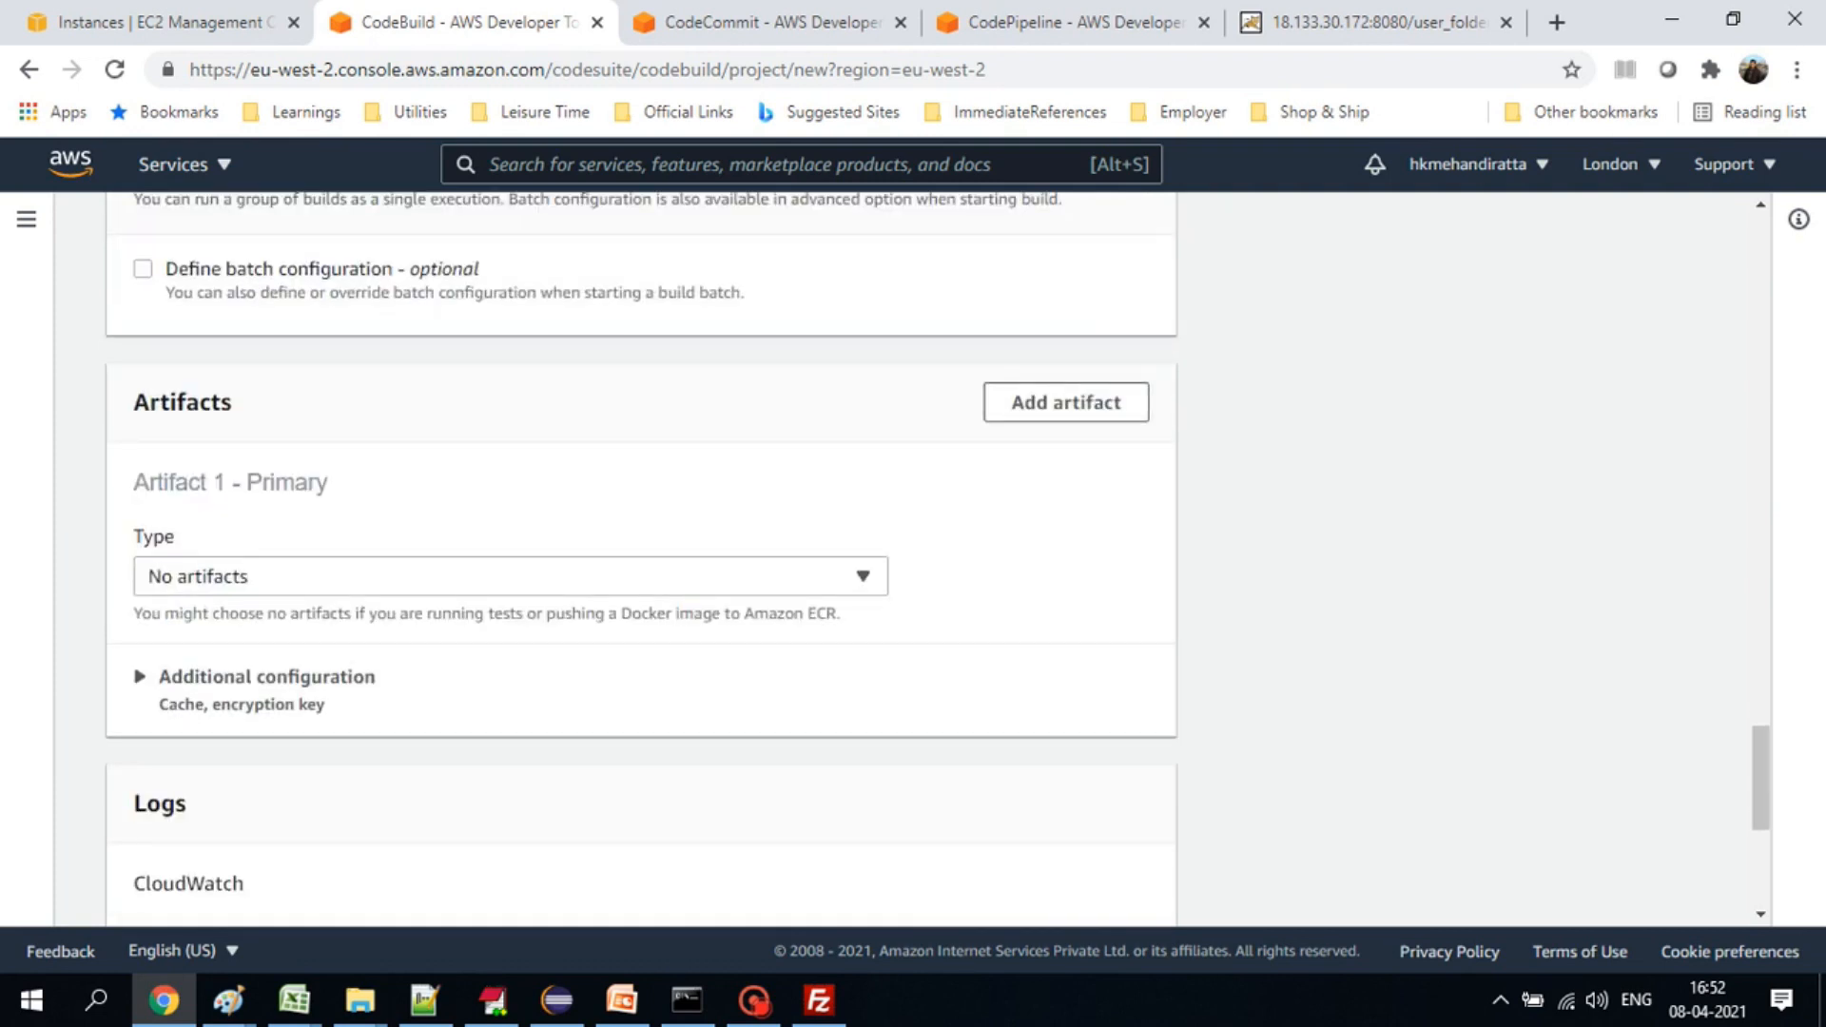
{"action": "scroll", "coordinate": [641, 561], "scroll_direction": "down", "scroll_amount": 5}
{"action": "scroll", "coordinate": [641, 561], "scroll_direction": "down", "scroll_amount": 1}
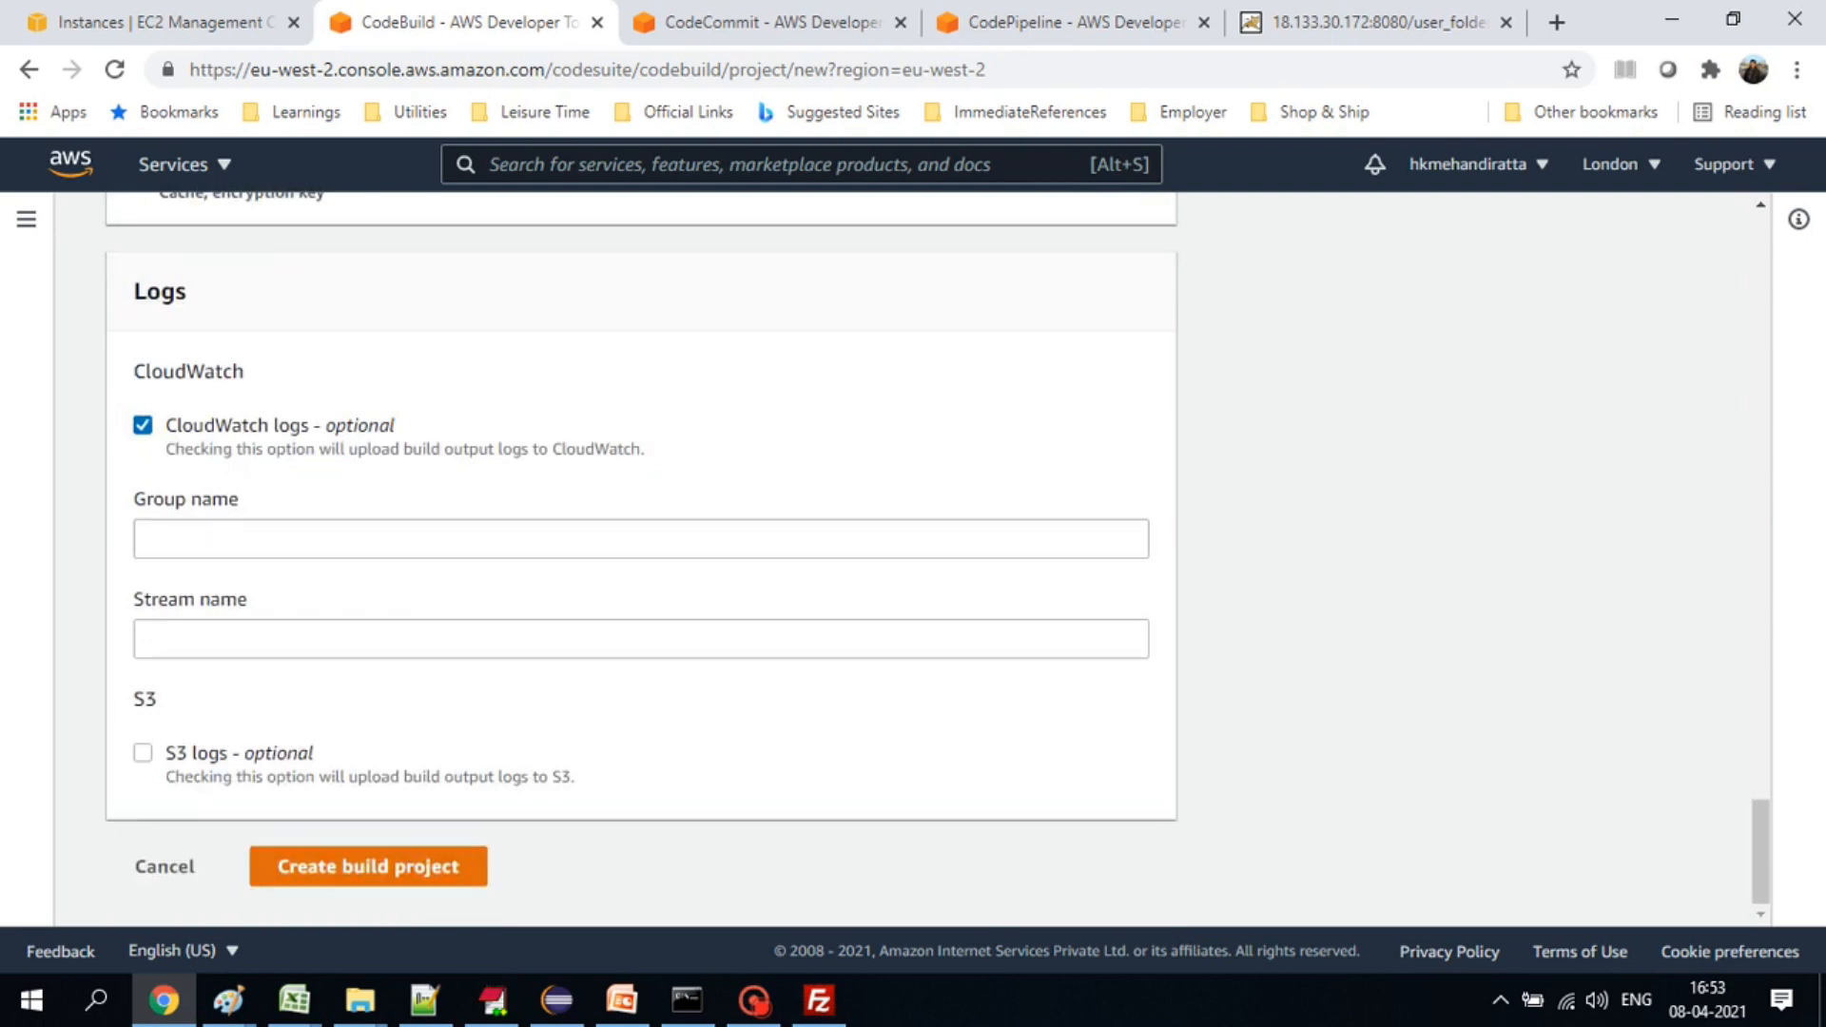
{"action": "left_click", "coordinate": [368, 865]}
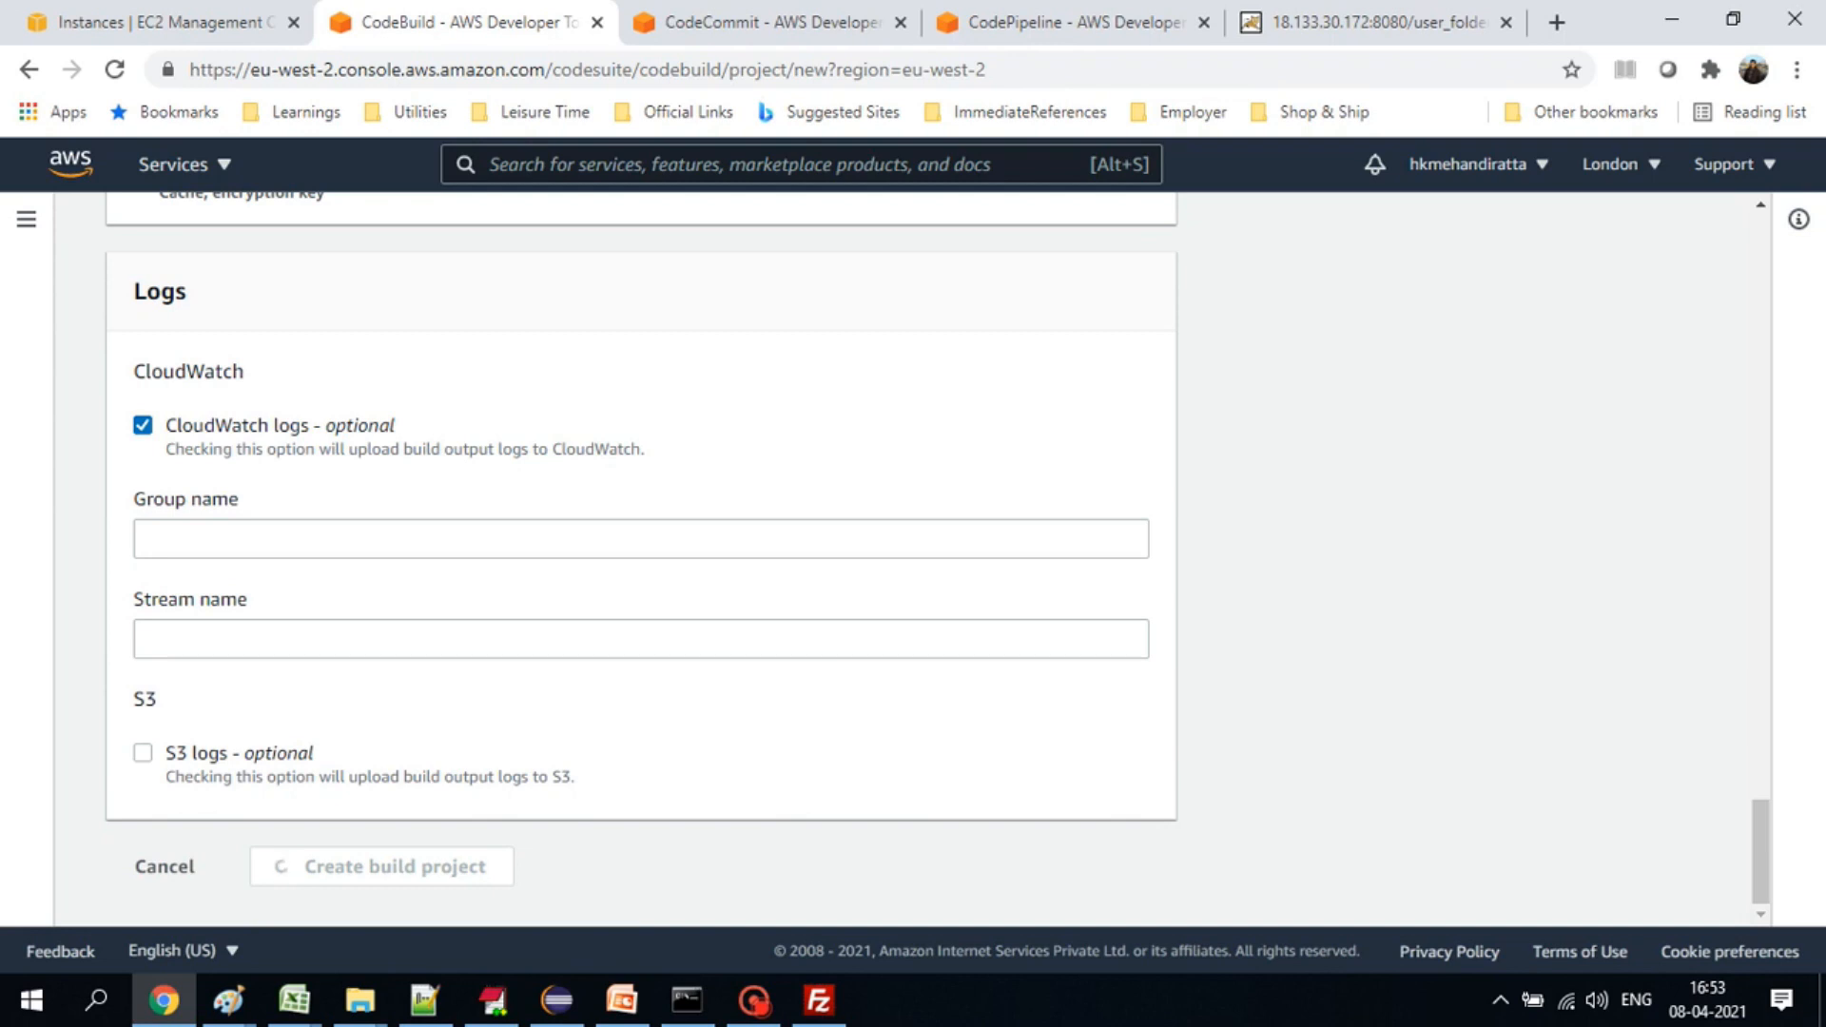
- Review the build project's artifact and source settings, plus the configuration and build history on its project page
{"action": "scroll", "coordinate": [913, 559], "scroll_direction": "up", "scroll_amount": 2}
{"action": "scroll", "coordinate": [913, 559], "scroll_direction": "up", "scroll_amount": 5}
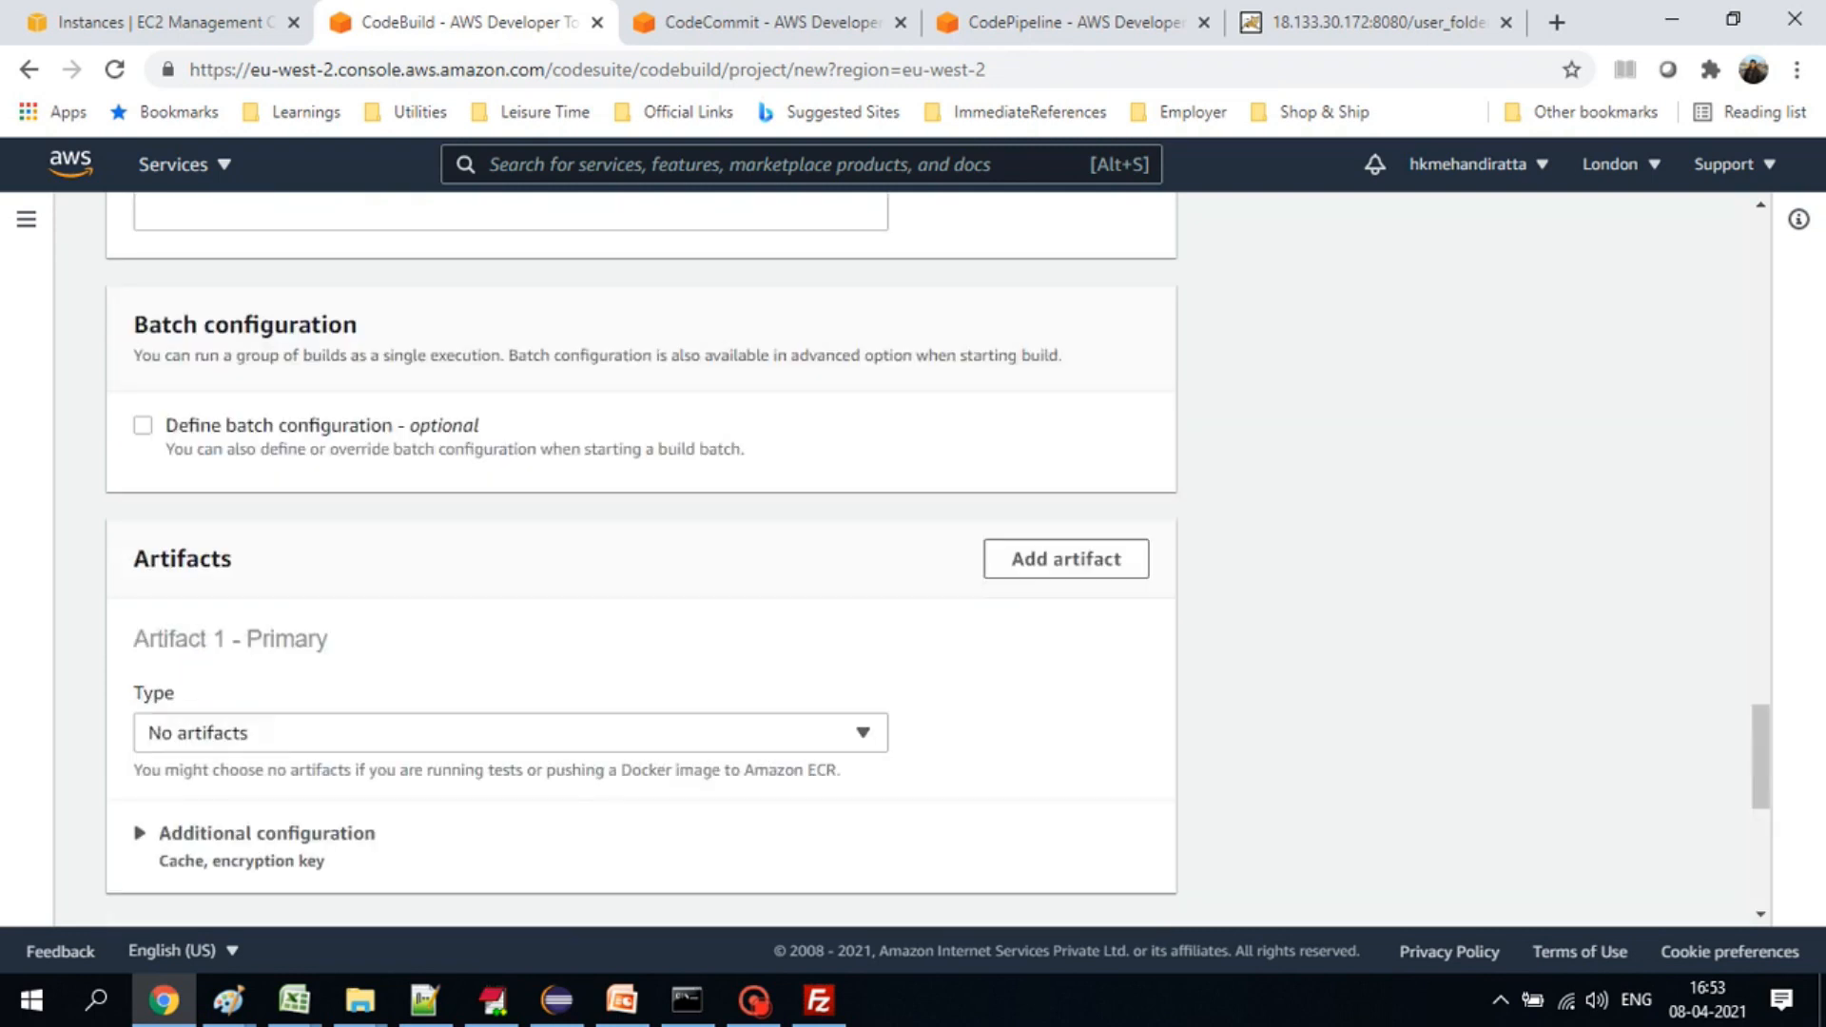
{"action": "scroll", "coordinate": [913, 559], "scroll_direction": "up", "scroll_amount": 15}
{"action": "scroll", "coordinate": [914, 559], "scroll_direction": "up", "scroll_amount": 15}
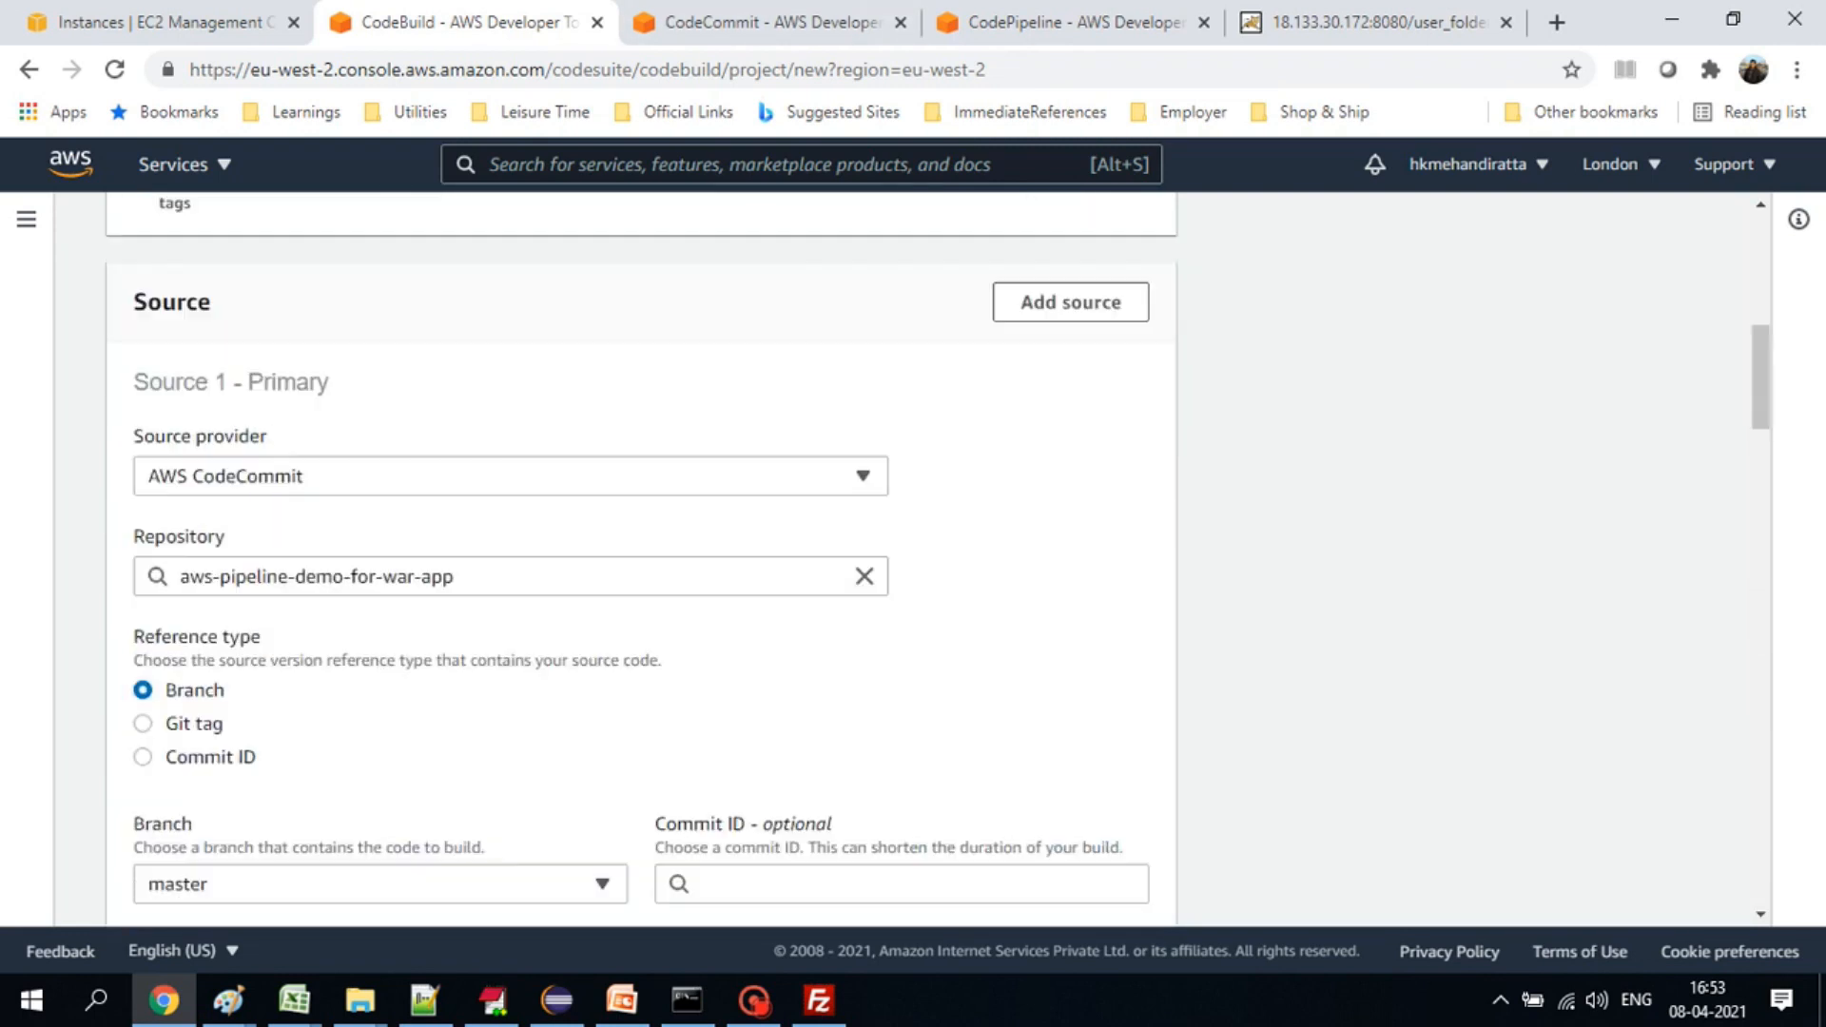
{"action": "scroll", "coordinate": [914, 559], "scroll_direction": "down", "scroll_amount": 20}
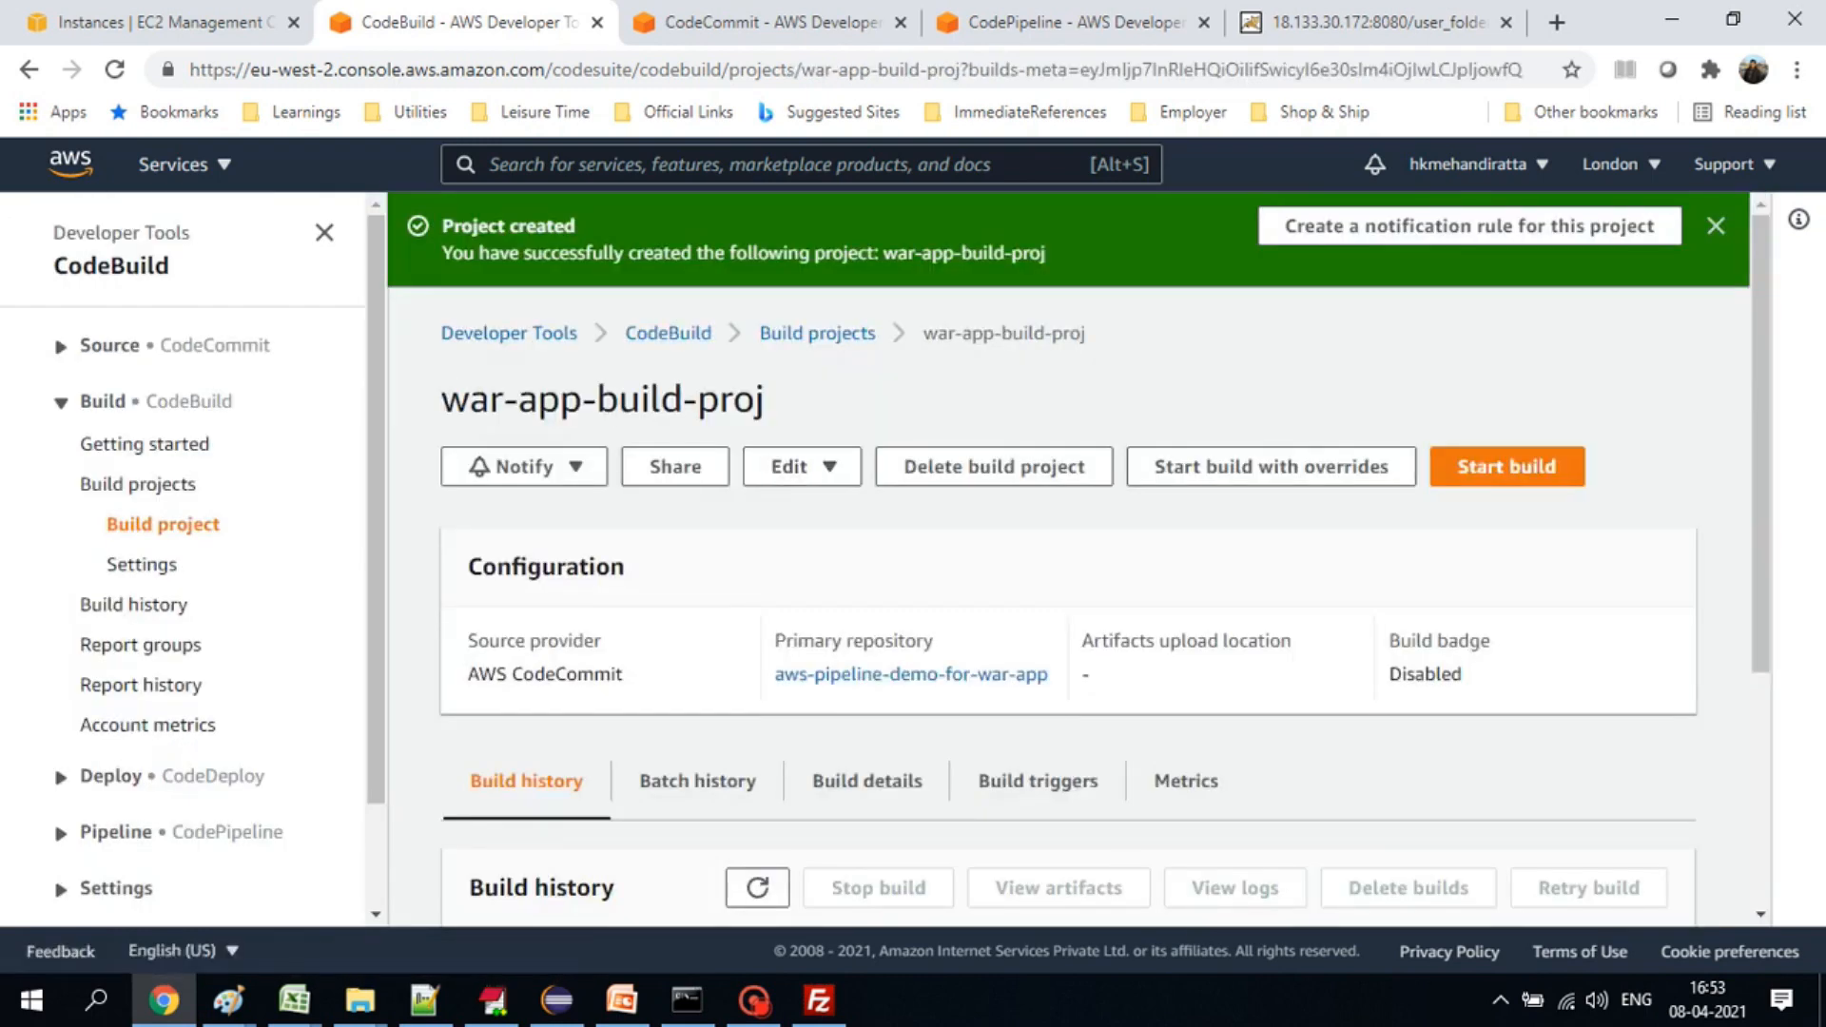
{"action": "scroll", "coordinate": [1074, 571], "scroll_direction": "down", "scroll_amount": 4}
{"action": "scroll", "coordinate": [1068, 571], "scroll_direction": "up", "scroll_amount": 3}
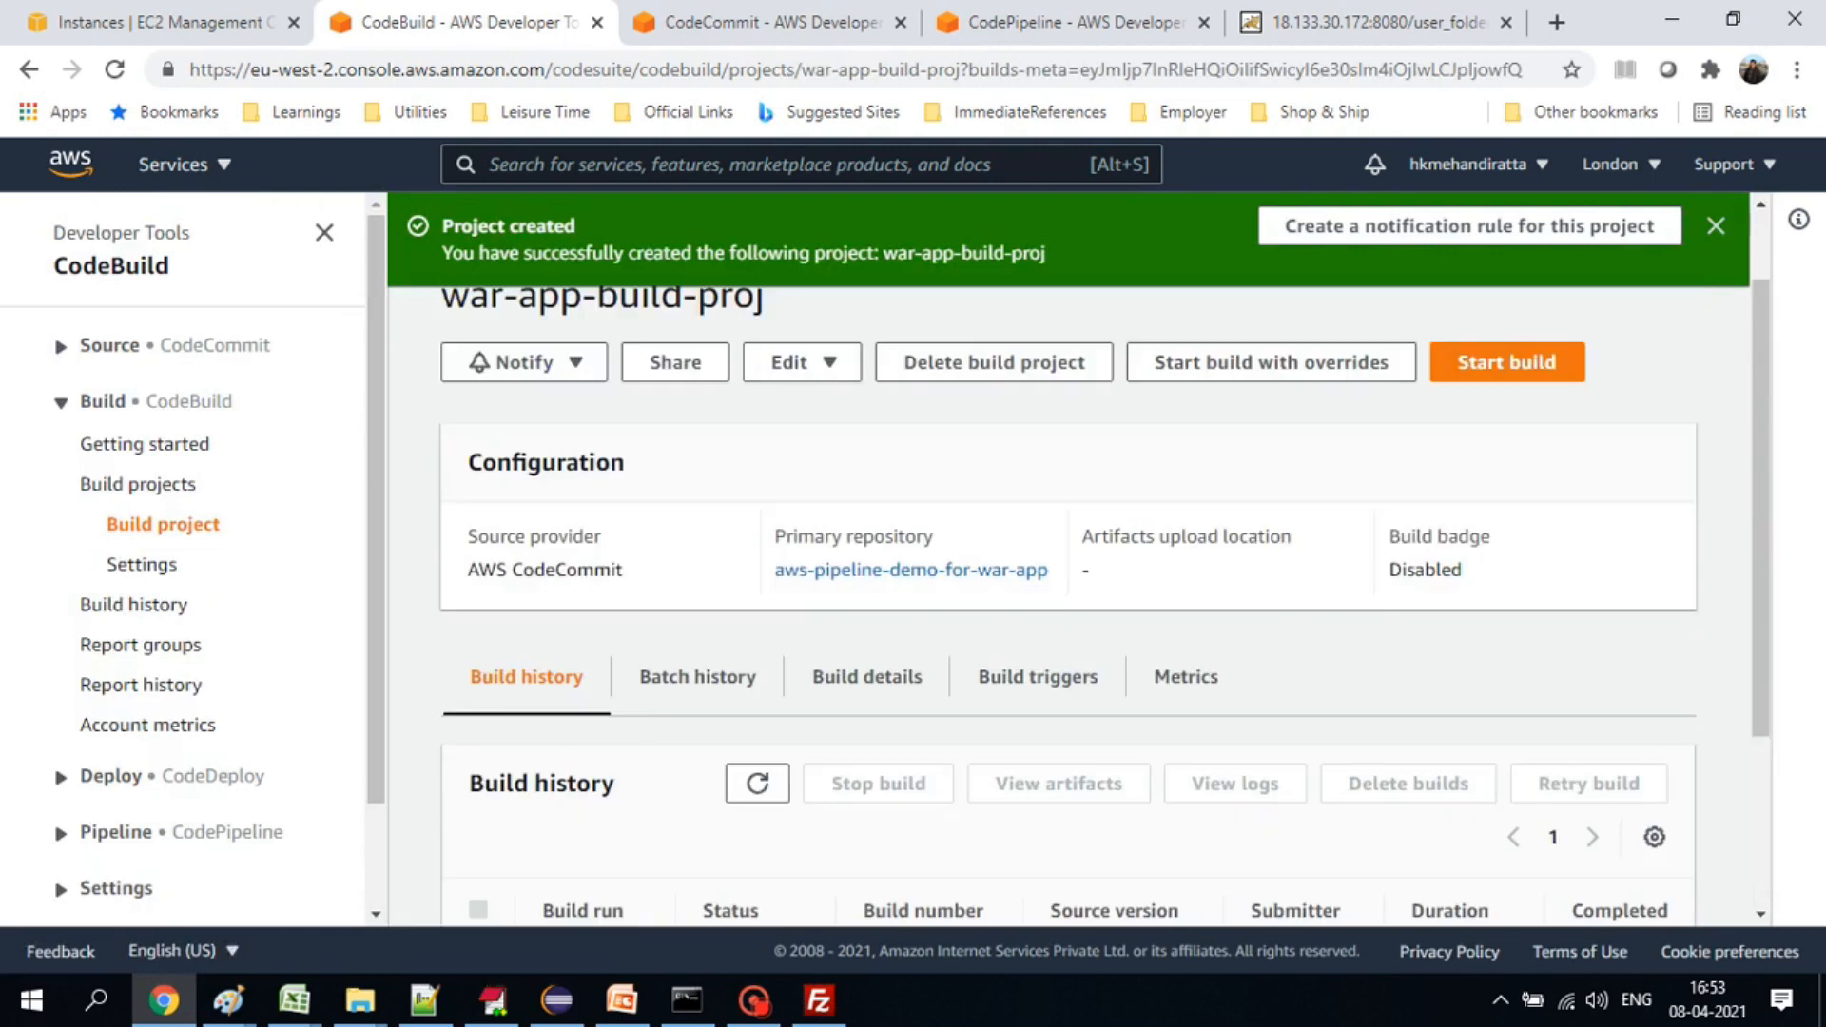
{"action": "scroll", "coordinate": [1075, 570], "scroll_direction": "up", "scroll_amount": 1}
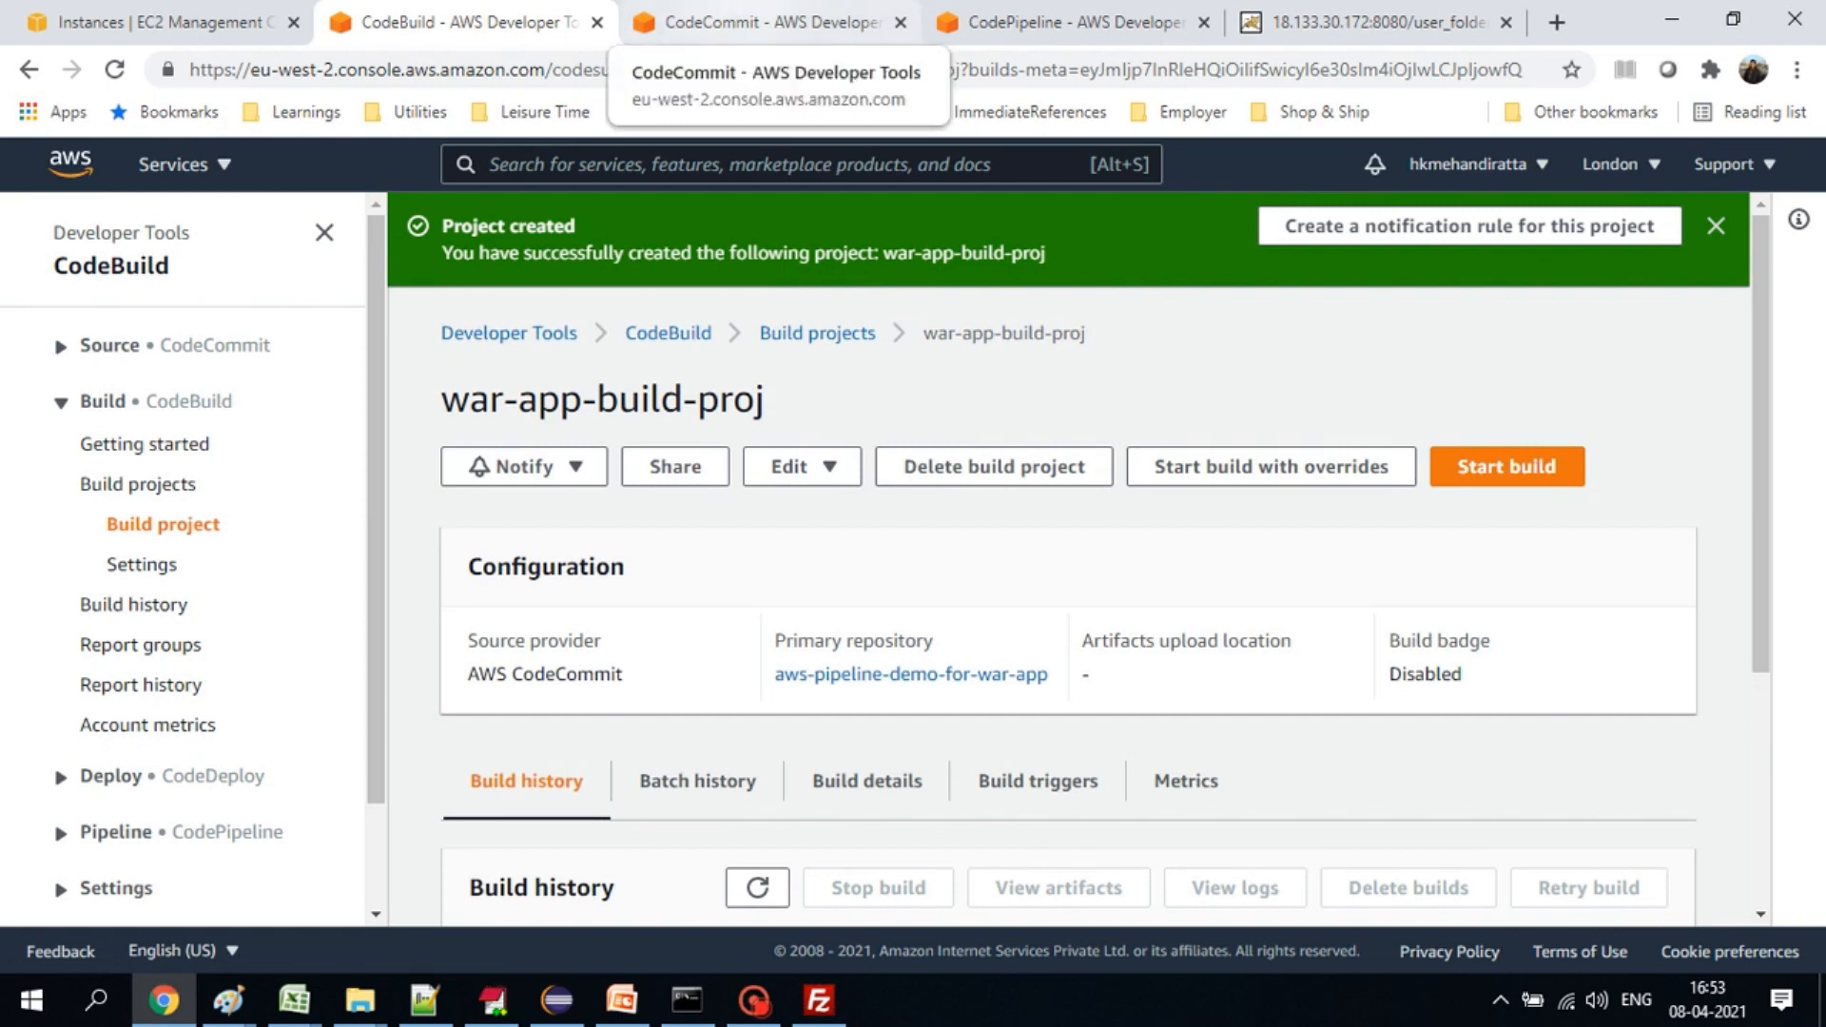
- Find the CodeDeploy service from the CodeCommit browser tab and open its list of applications
{"action": "left_click", "coordinate": [766, 22]}
{"action": "left_click", "coordinate": [761, 164]}
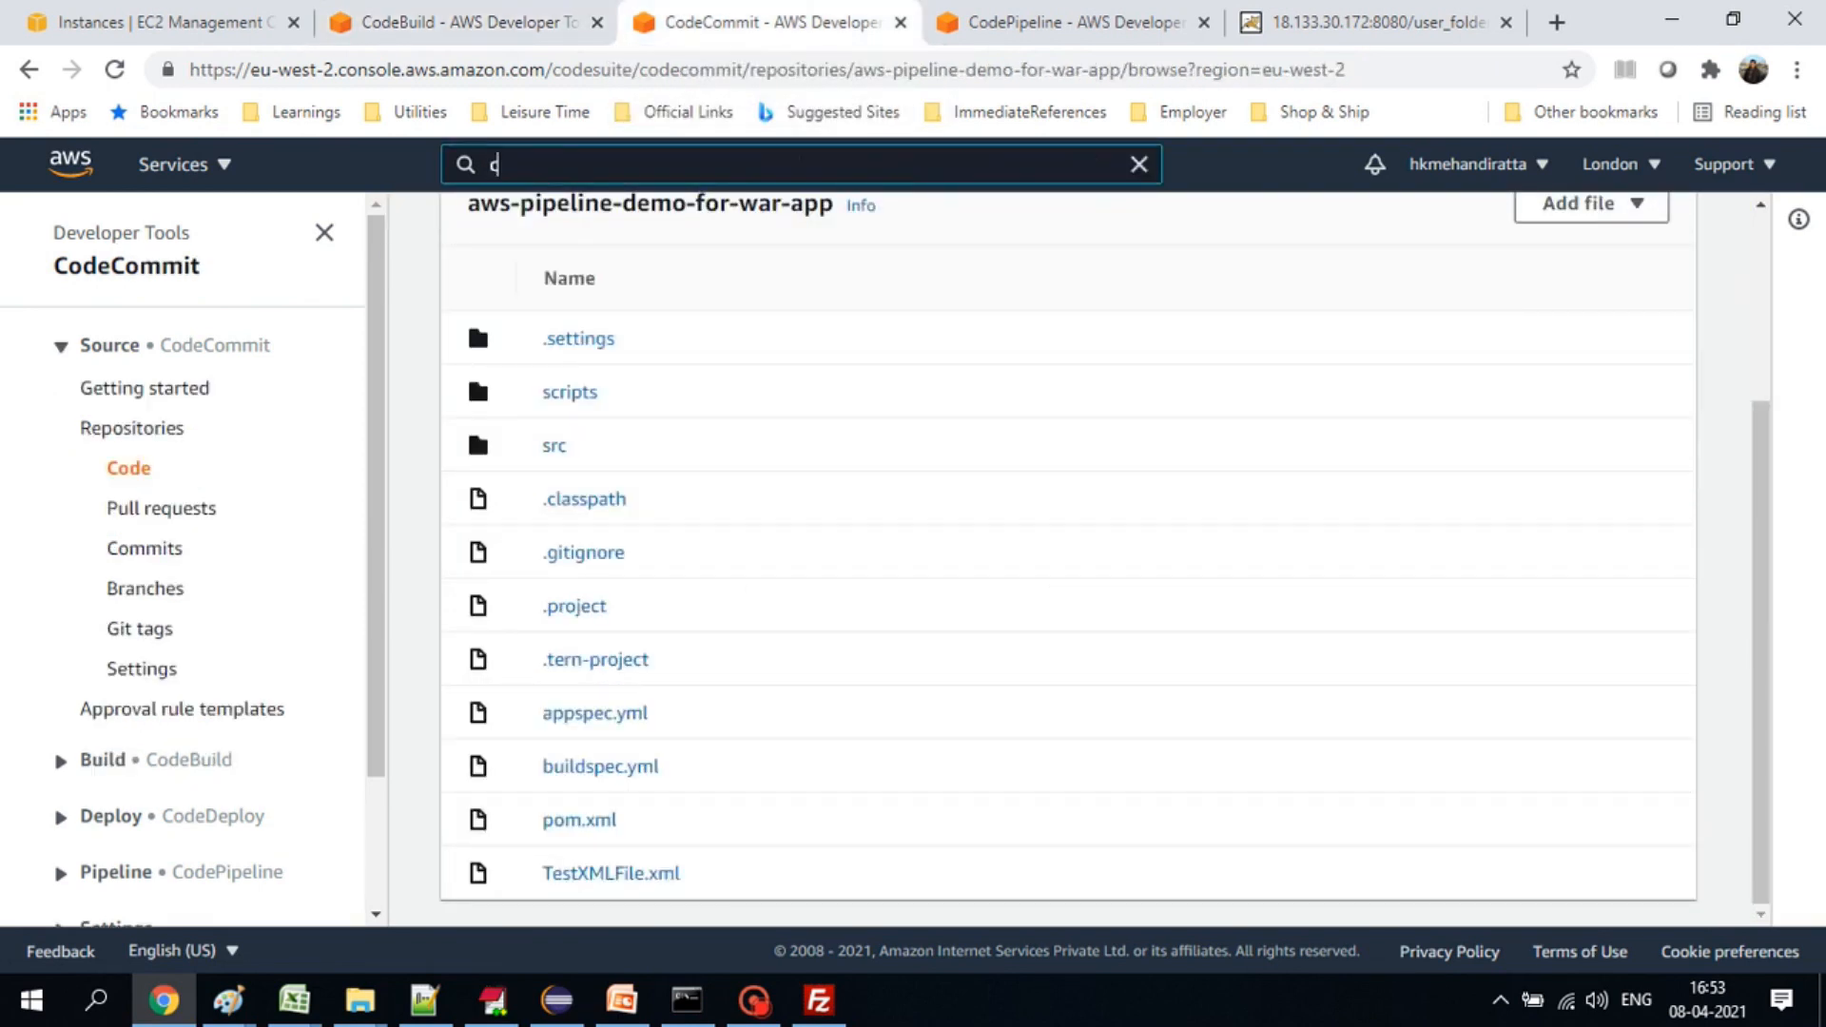
{"action": "type", "text": "codedeploy"}
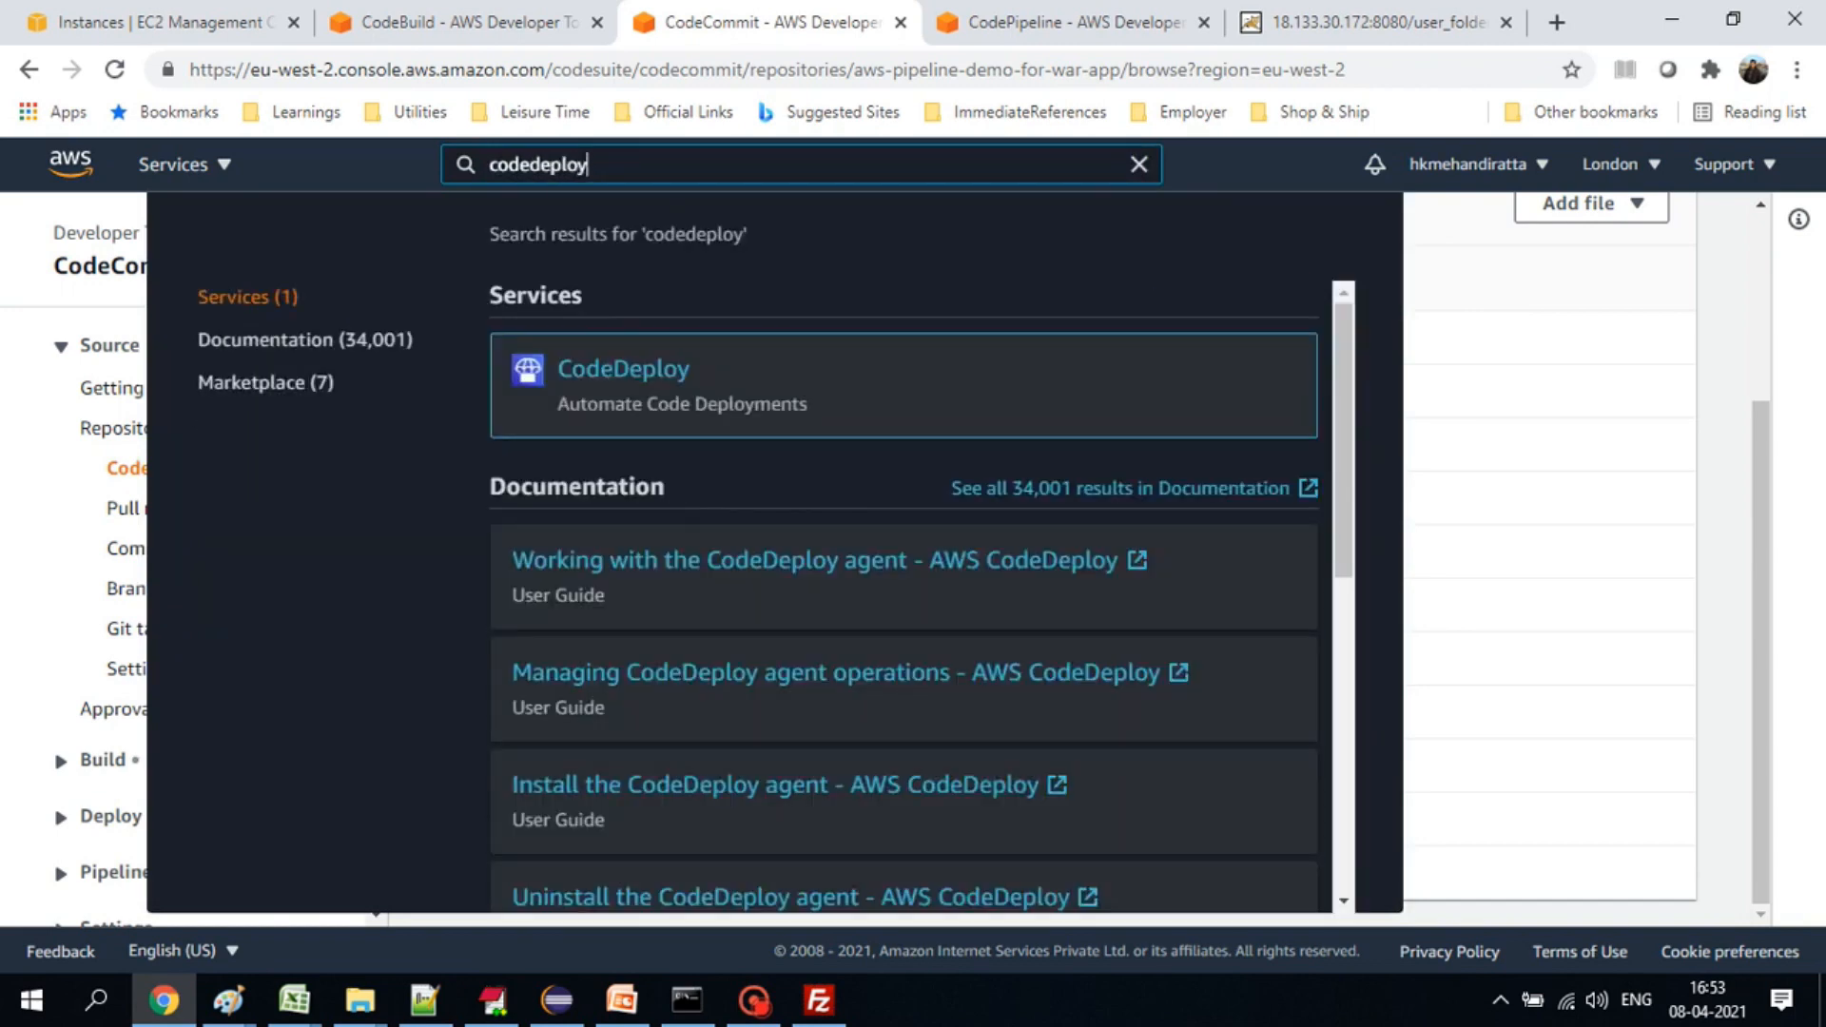
{"action": "key", "text": "Return"}
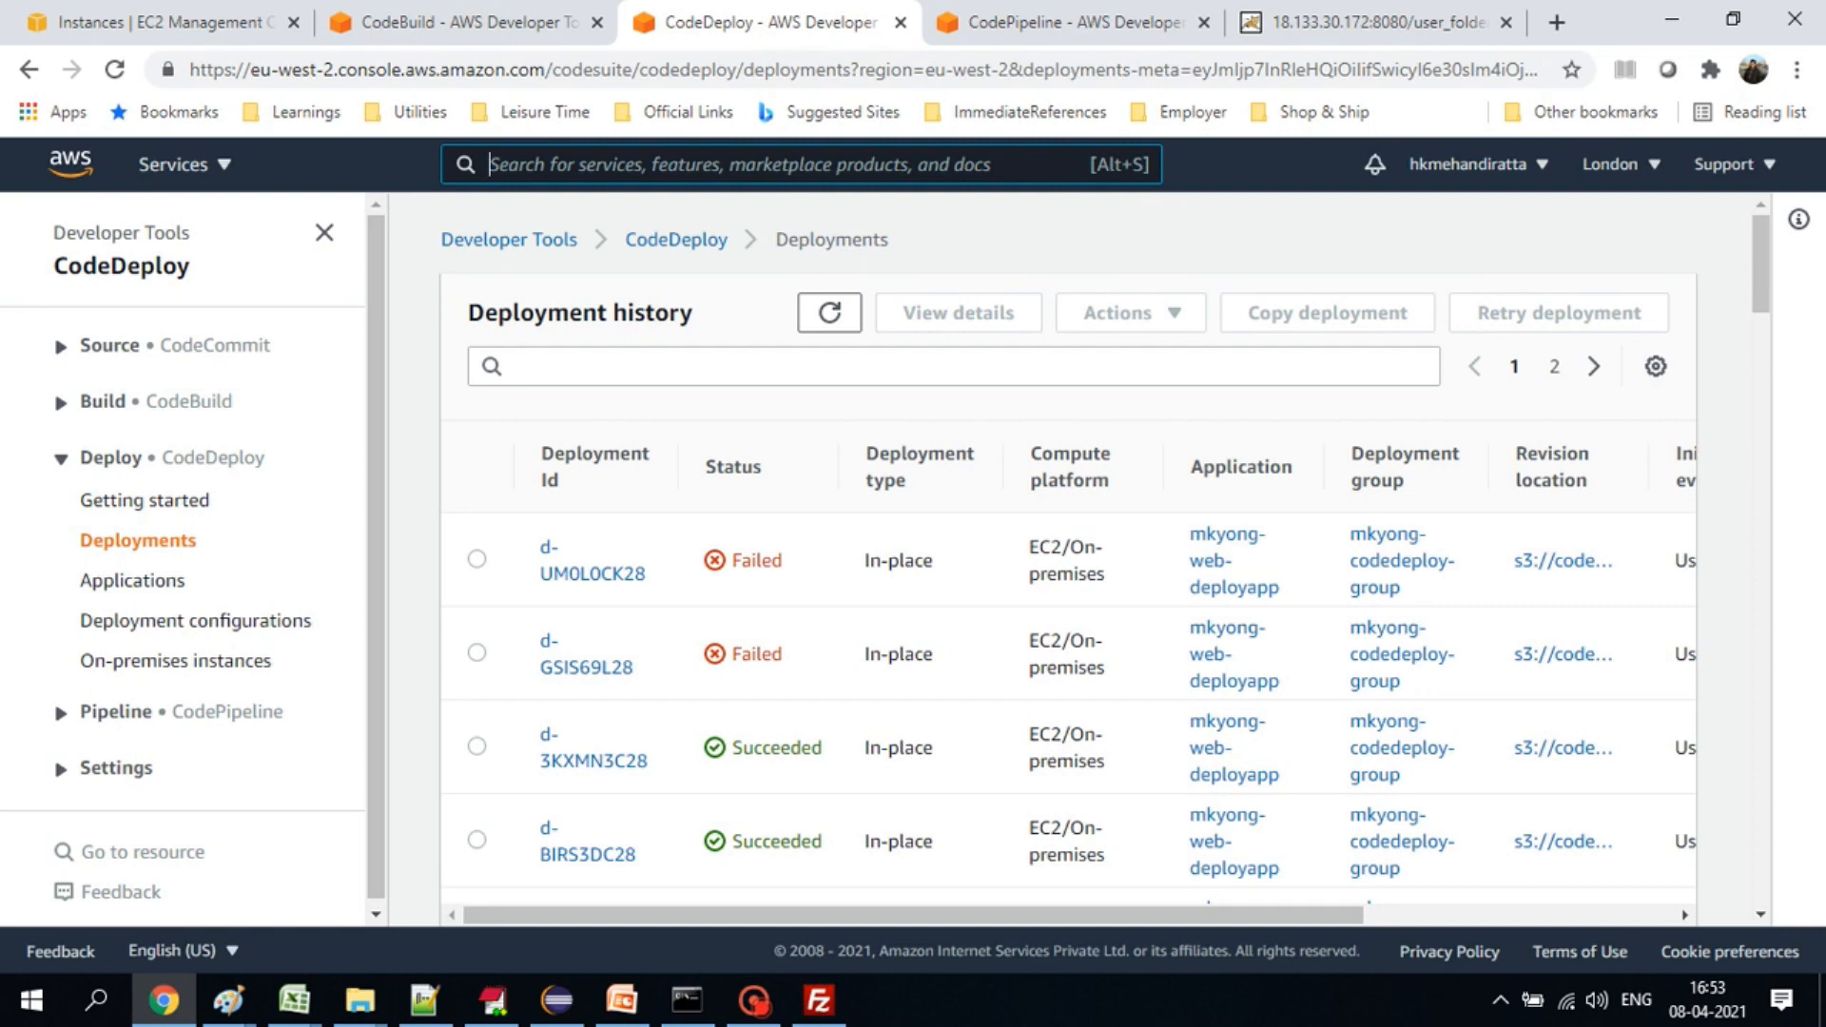
{"action": "left_click", "coordinate": [132, 580]}
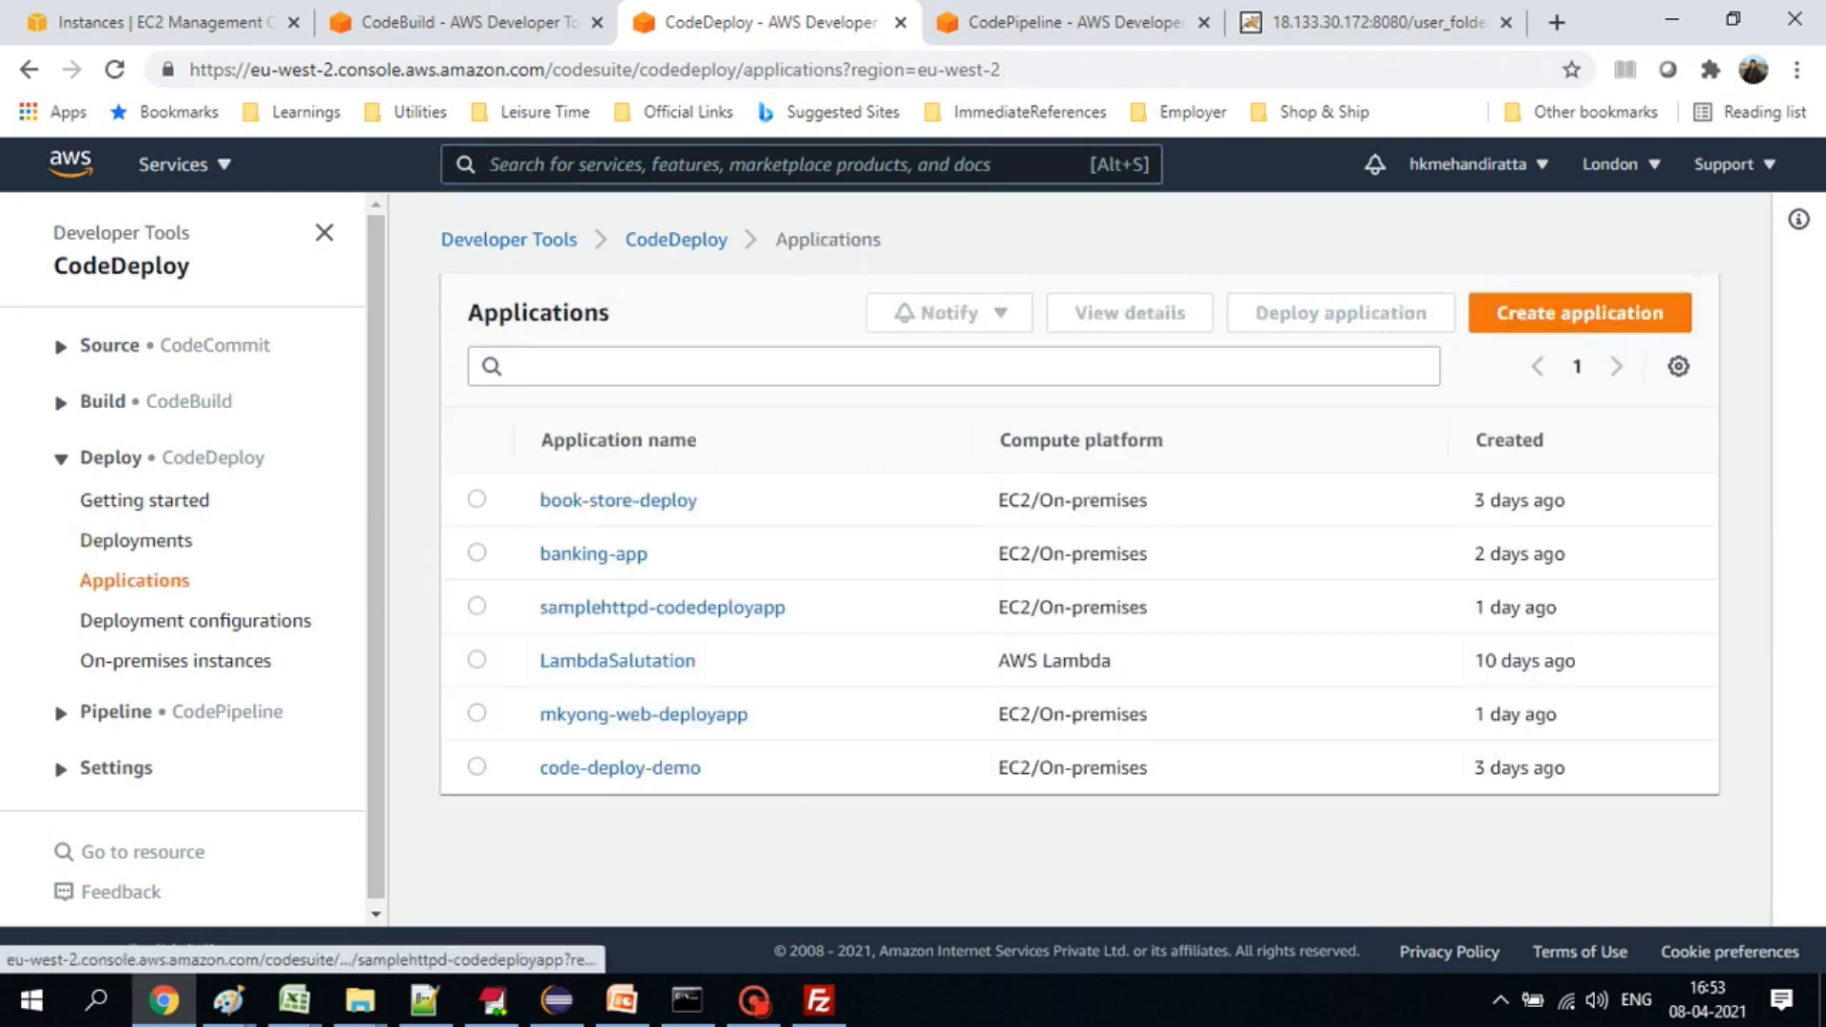
- Create a CodeDeploy application named war-app-codedeploy with EC2/On-premises as its compute platform
{"action": "left_click", "coordinate": [1580, 312]}
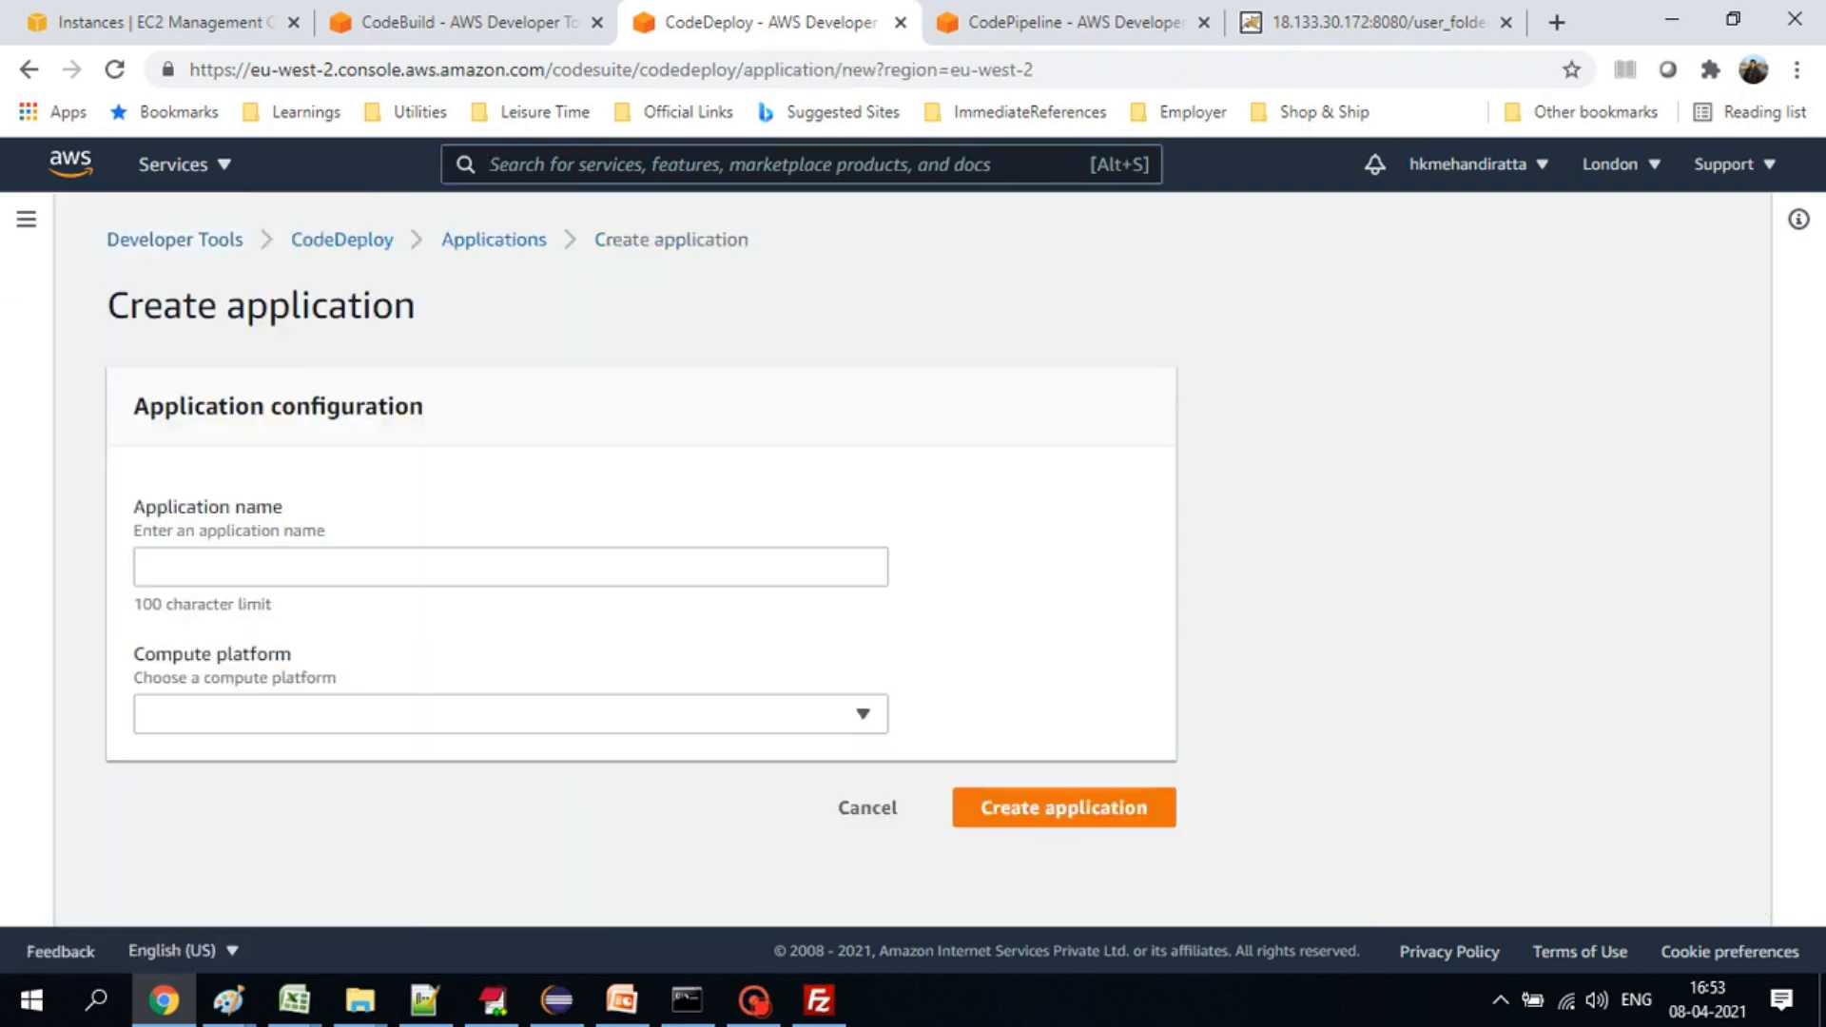
{"action": "left_click", "coordinate": [511, 567]}
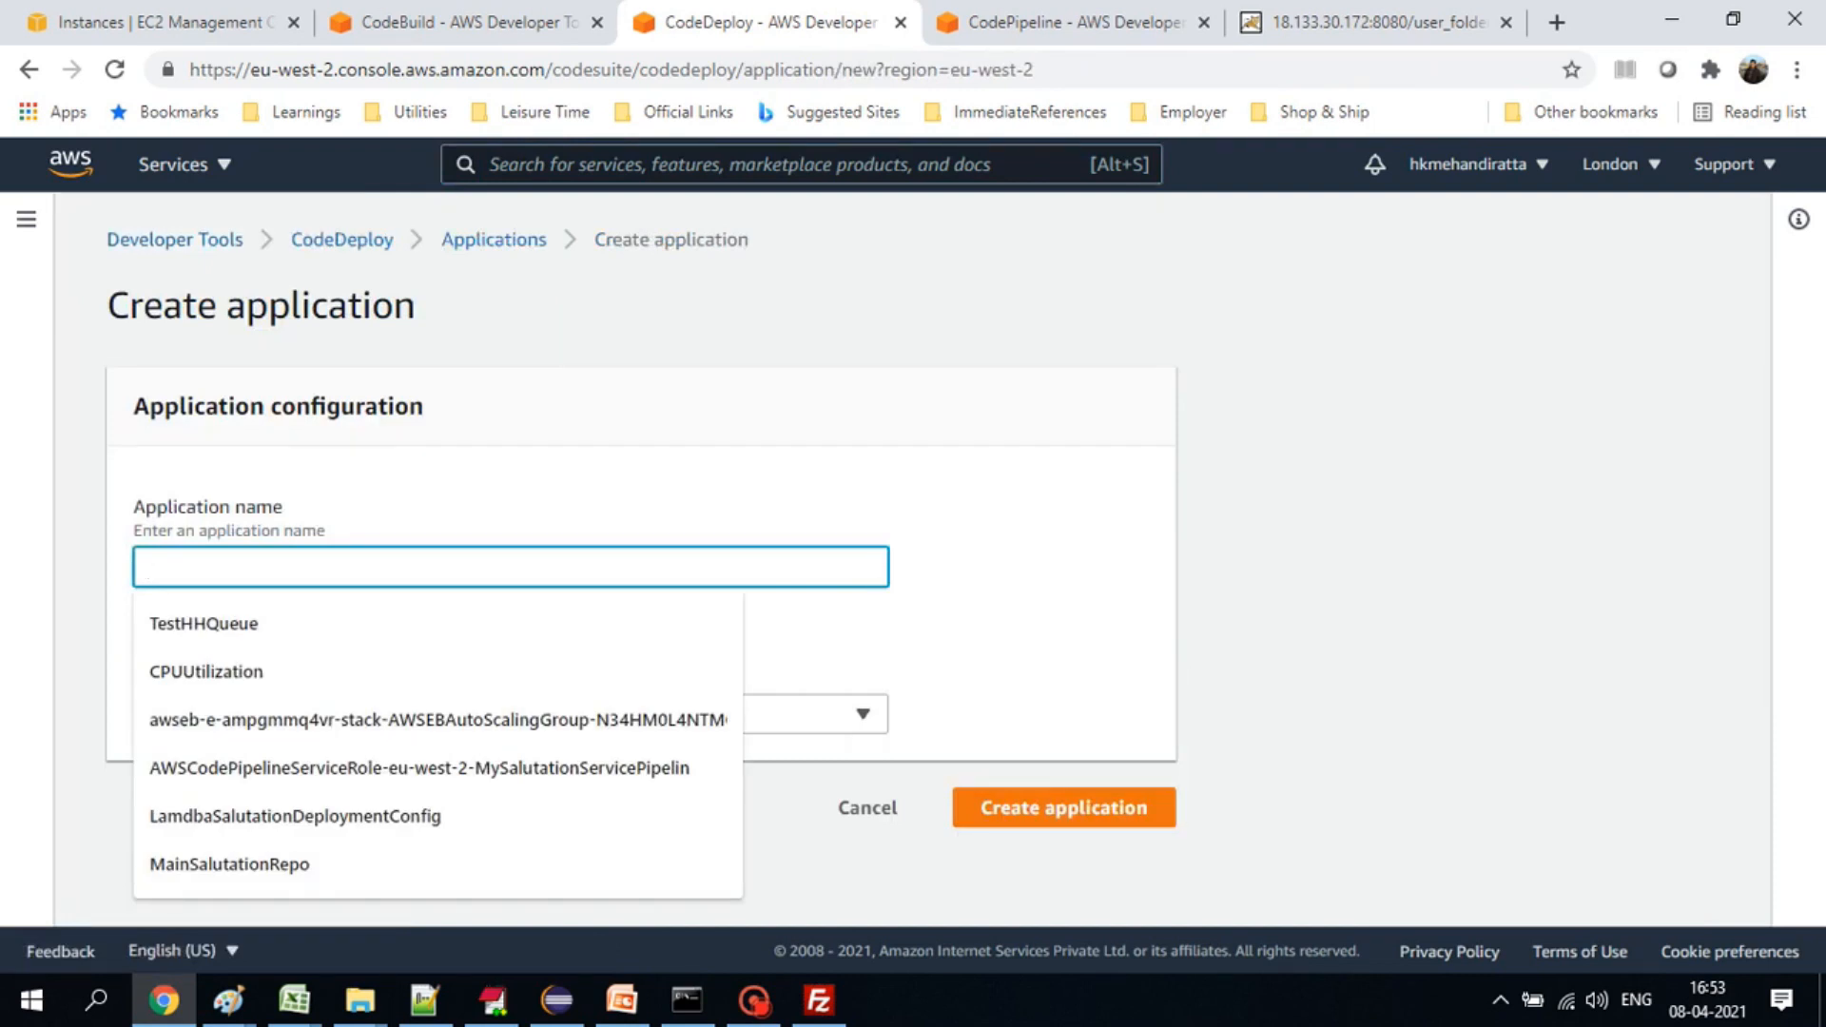
{"action": "left_click", "coordinate": [476, 22]}
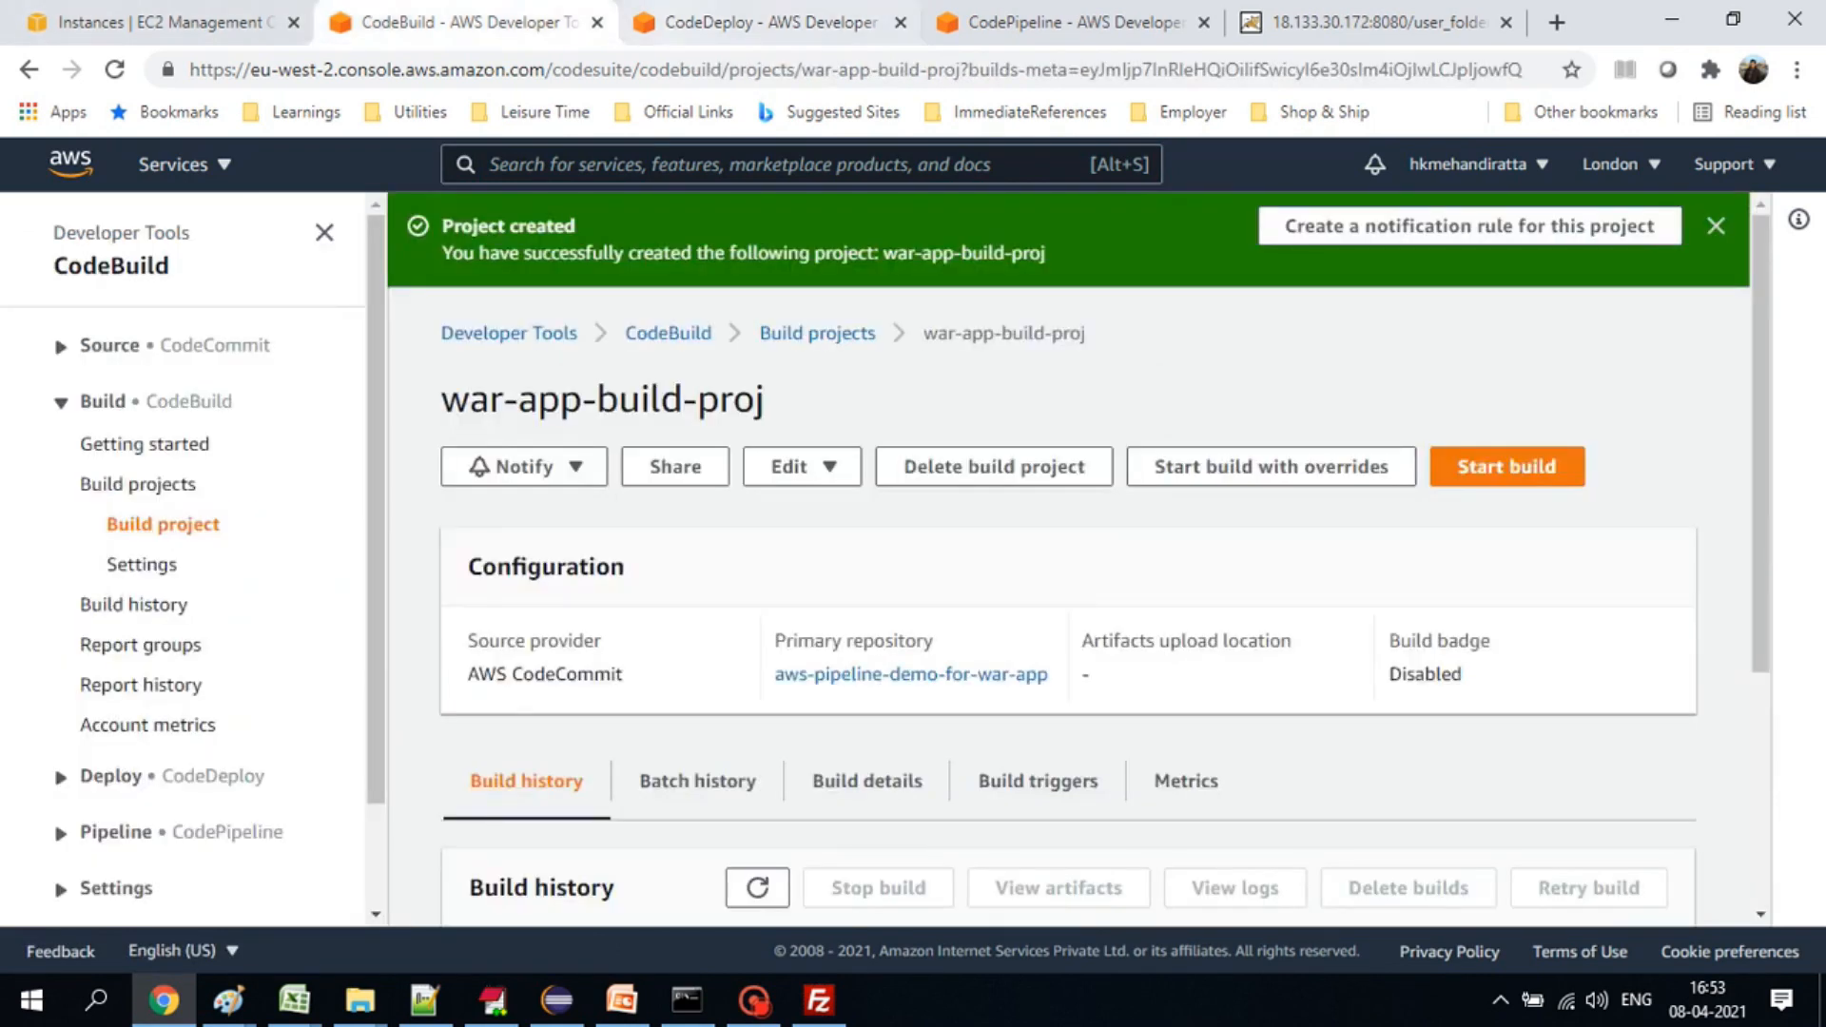
{"action": "left_click", "coordinate": [685, 23]}
{"action": "type", "text": "war-app-codedeploy"}
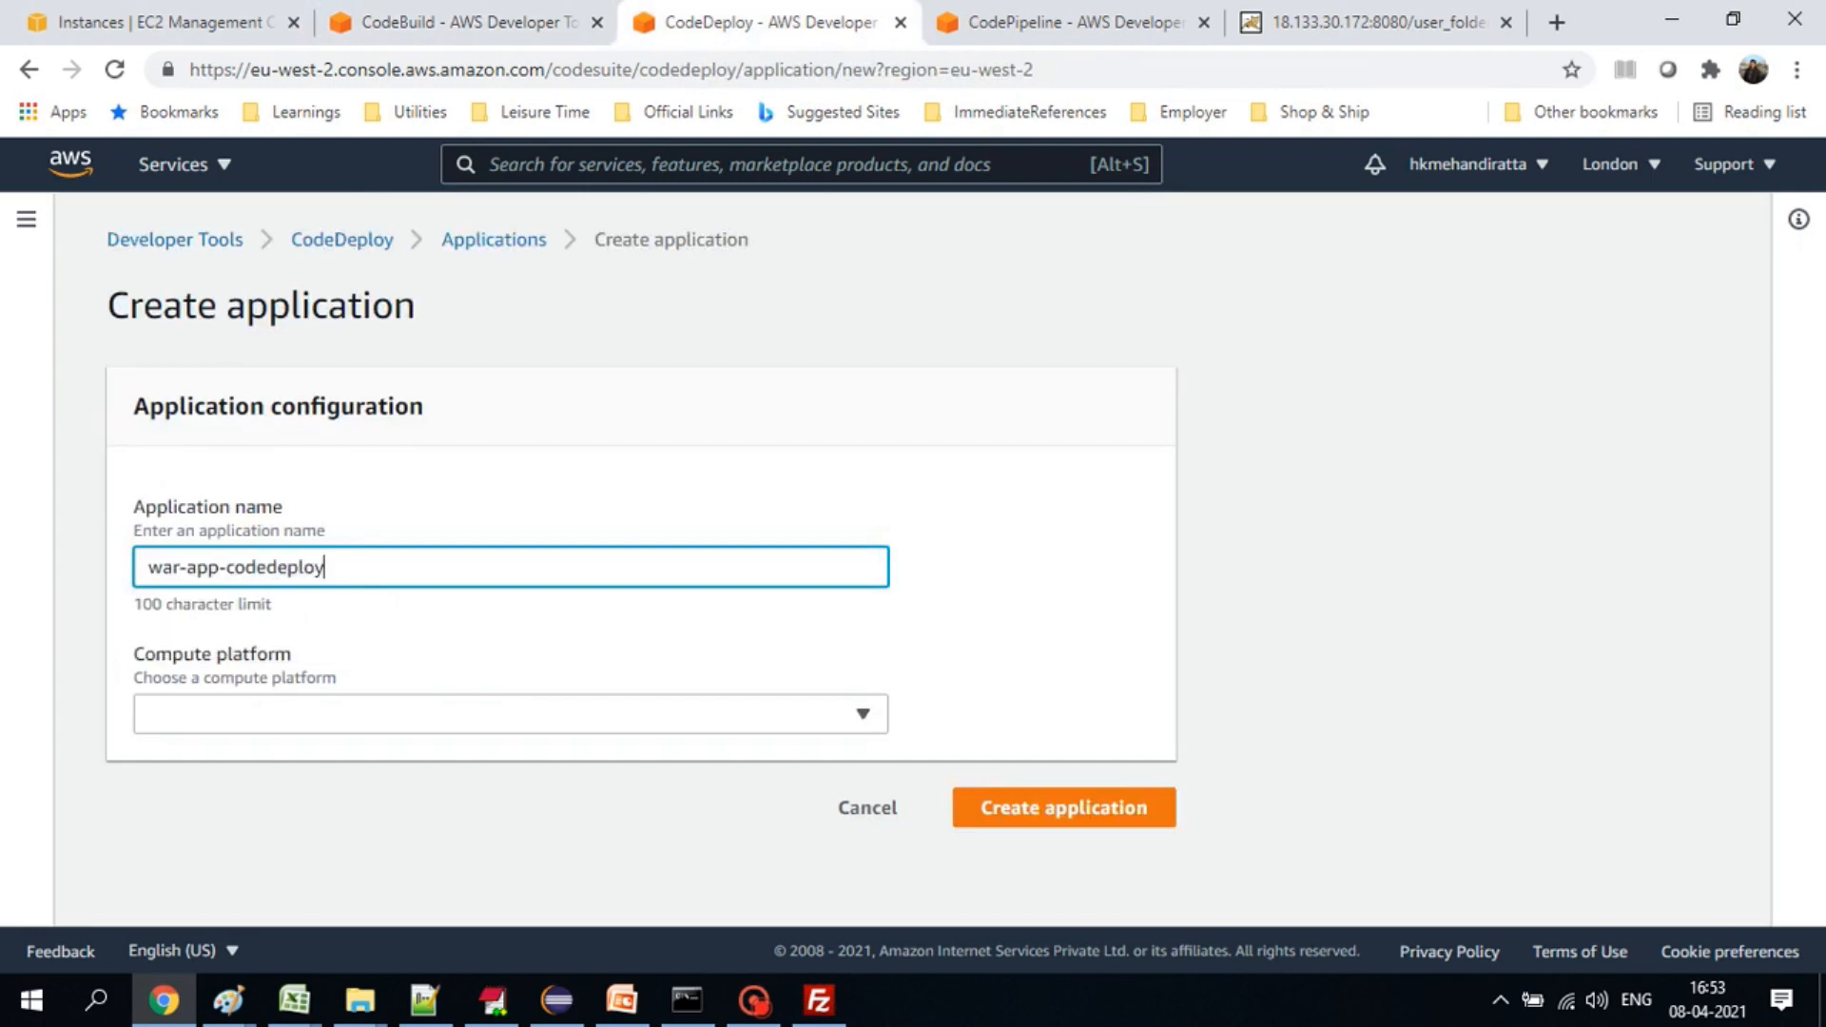
{"action": "left_click", "coordinate": [511, 714]}
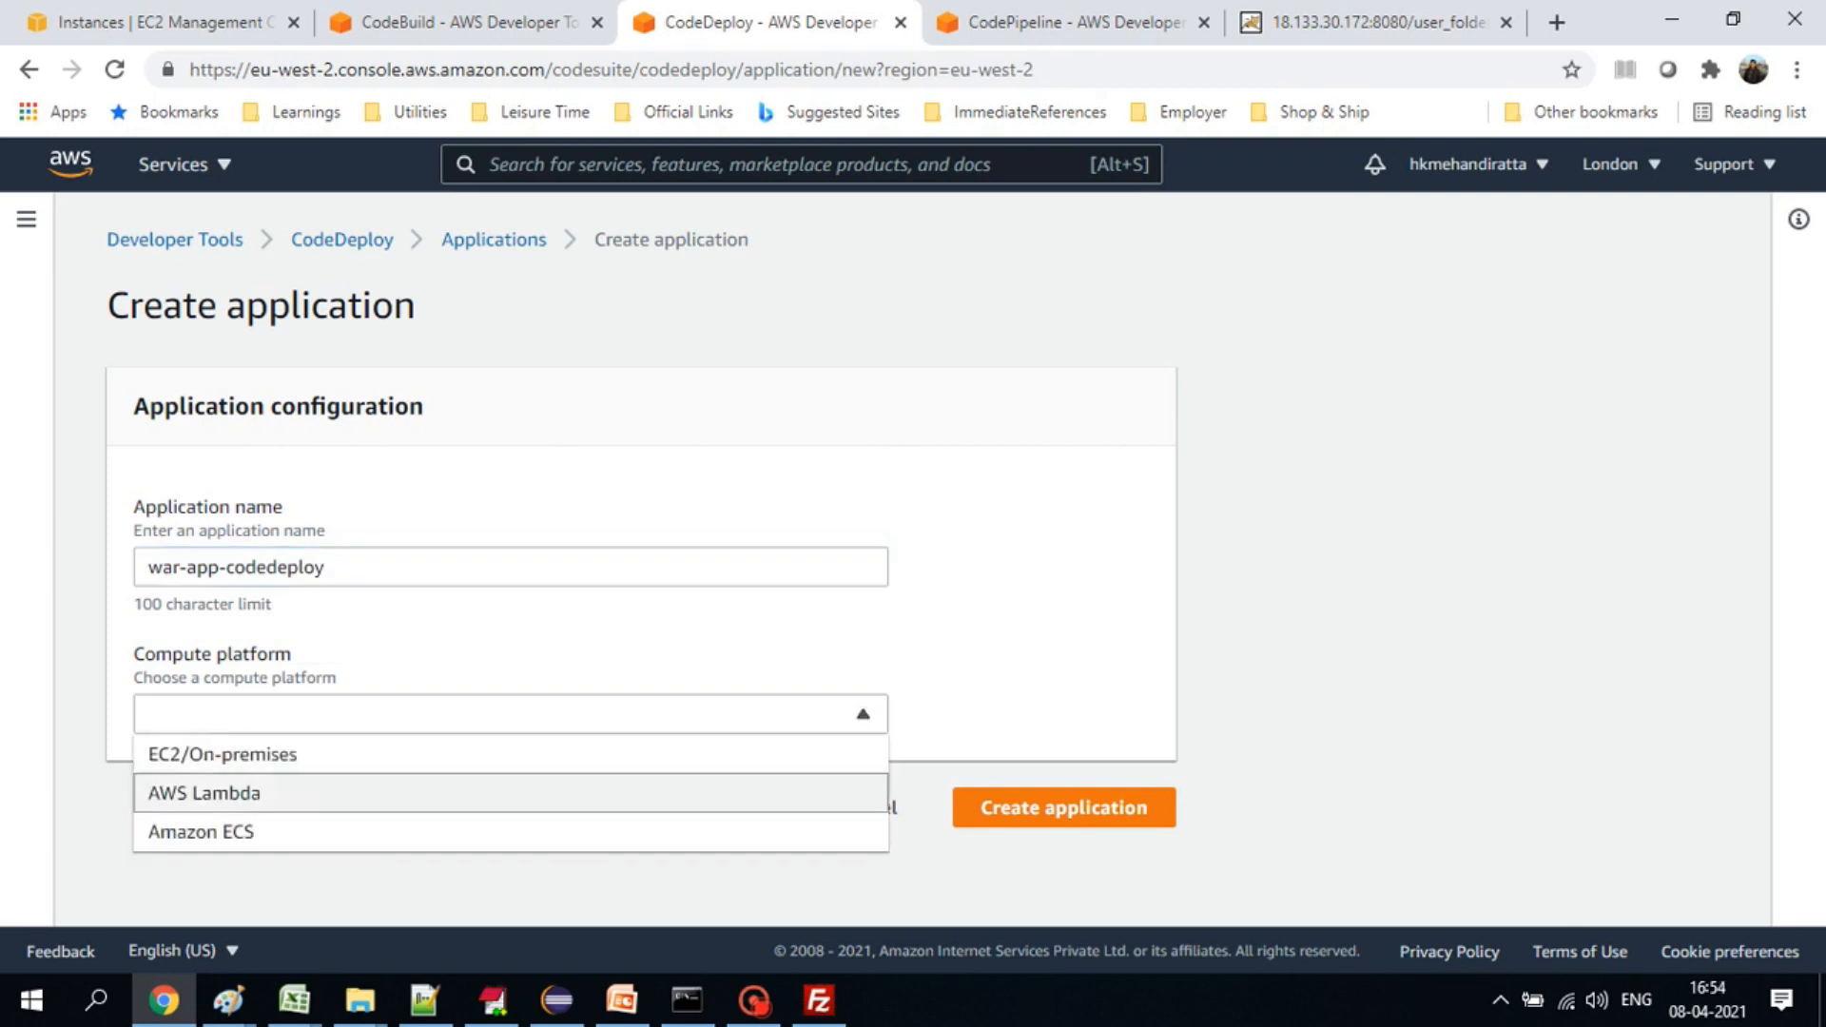
{"action": "left_click", "coordinate": [511, 755]}
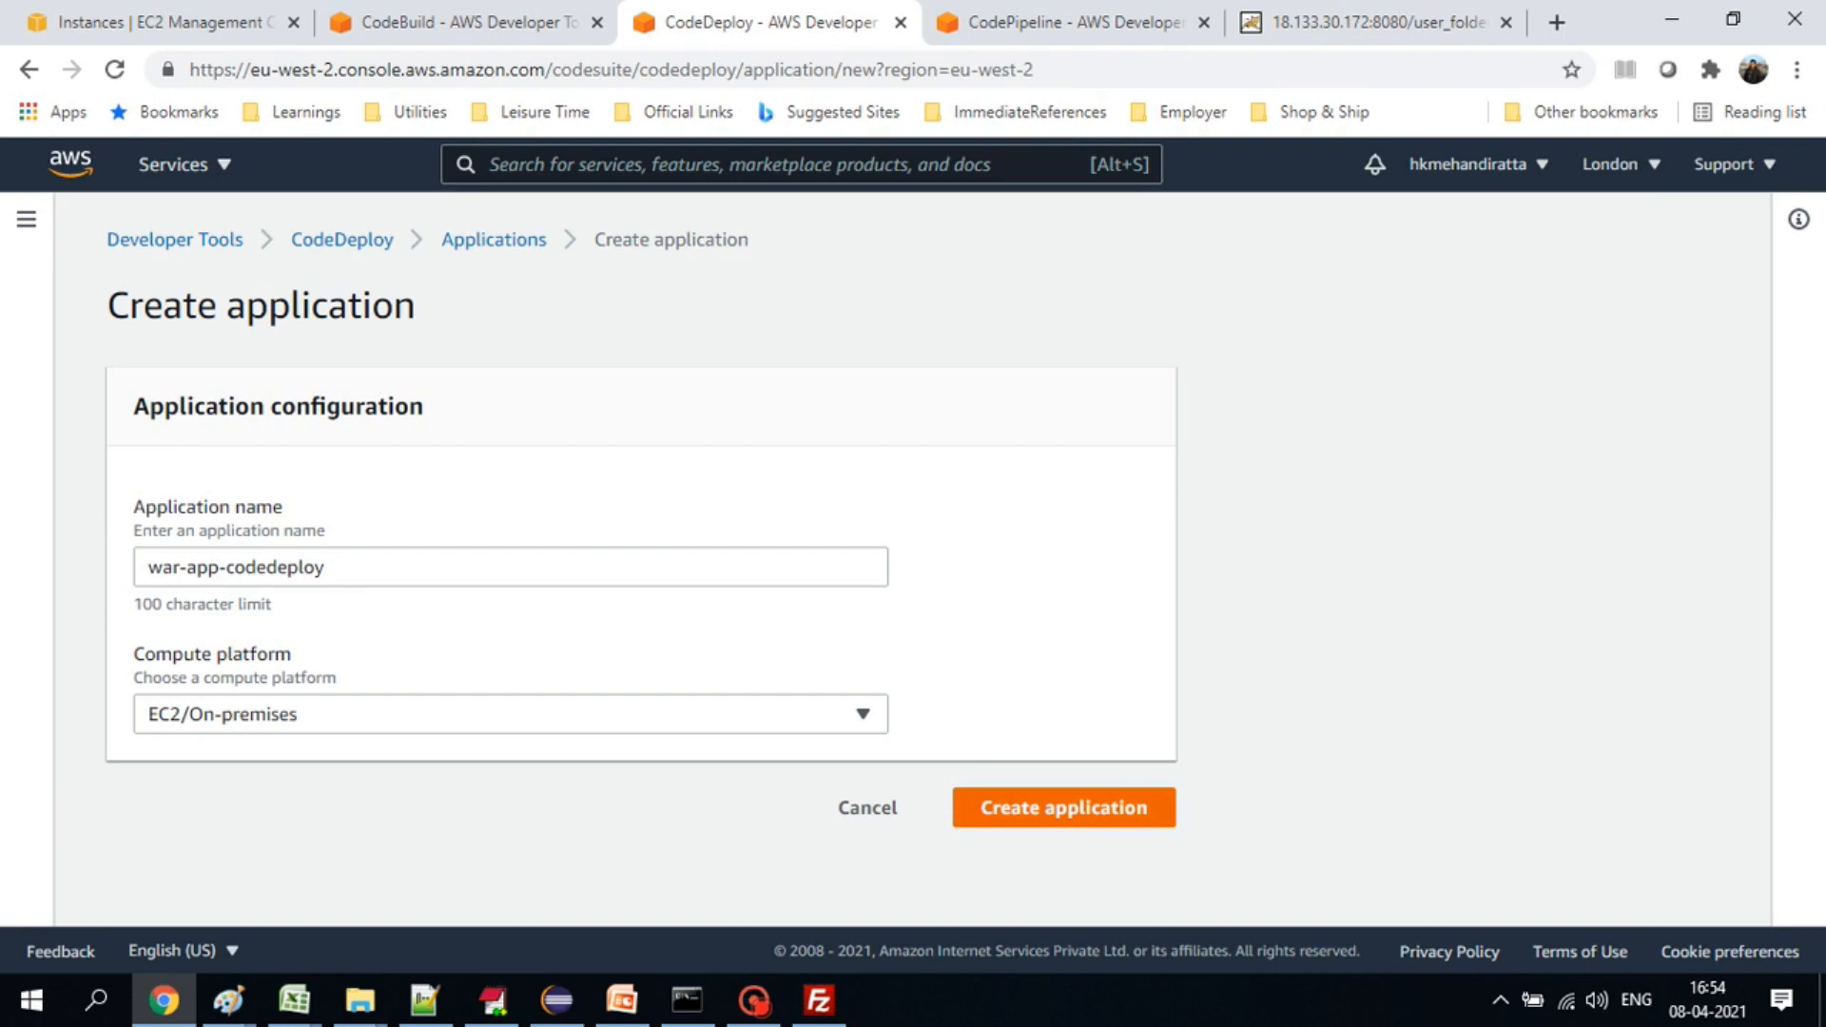
{"action": "left_click", "coordinate": [1063, 808]}
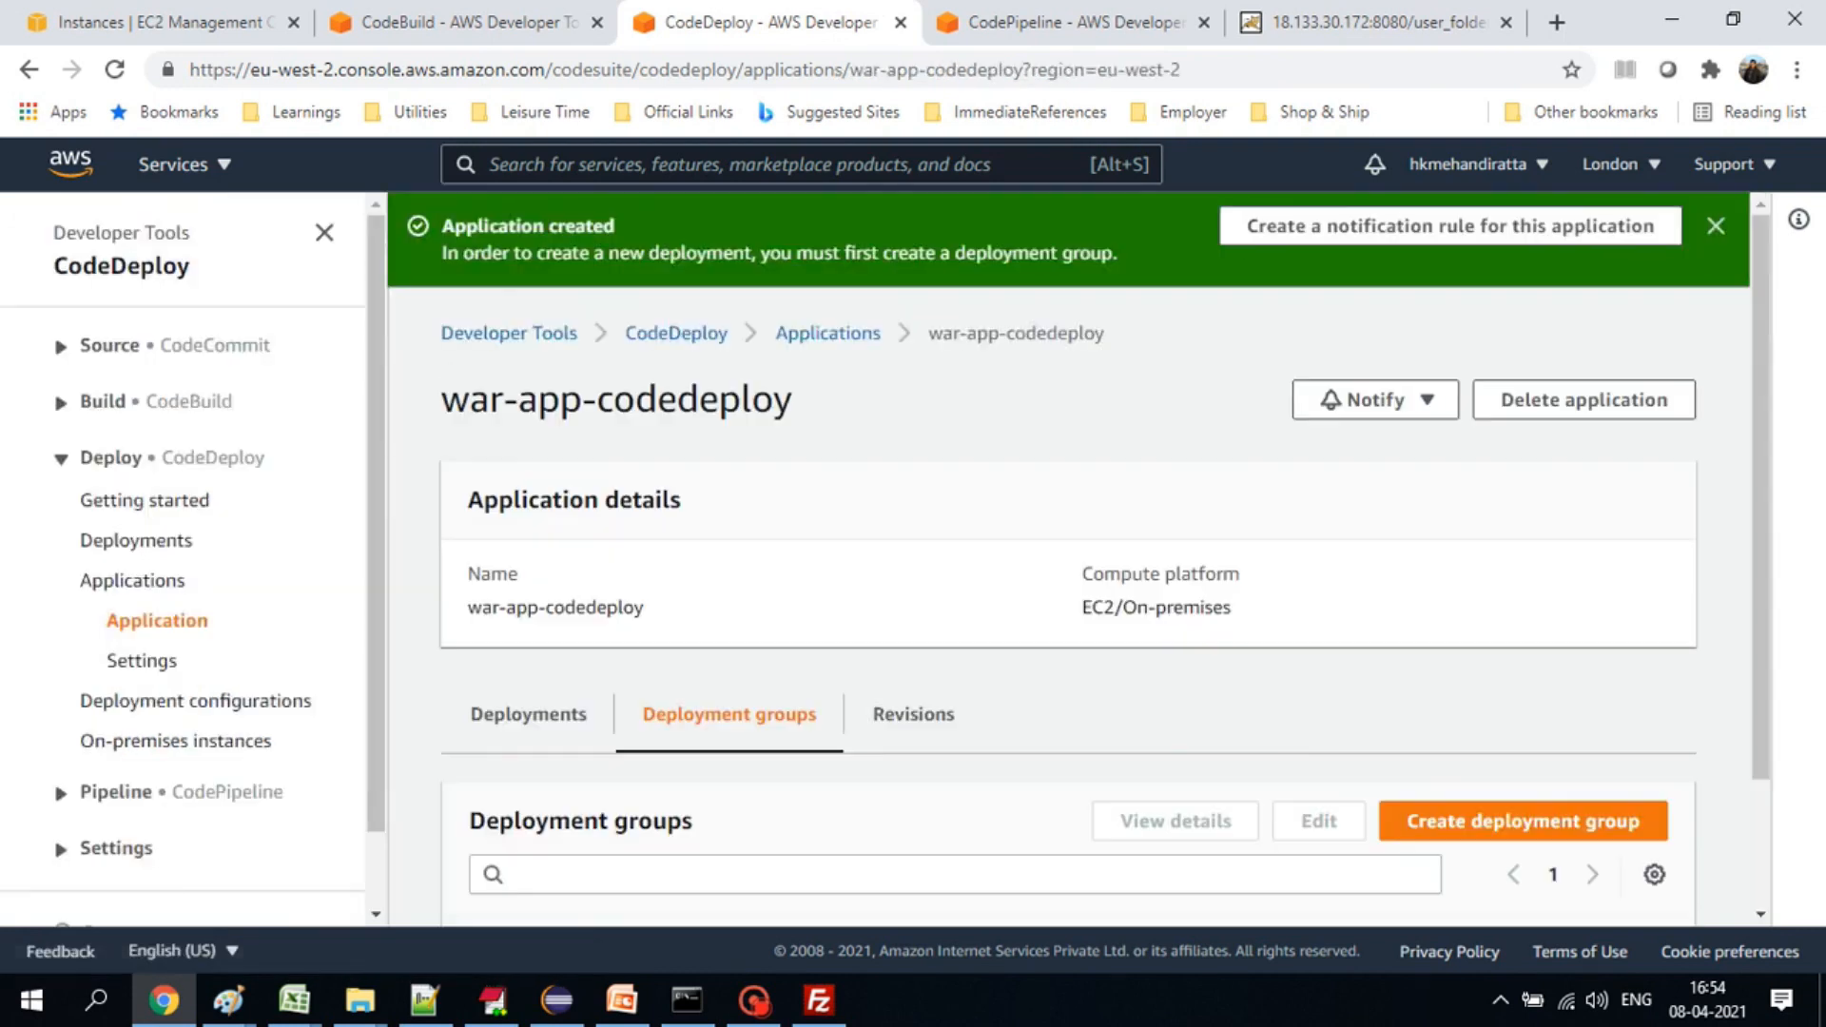
- Start a new deployment group for war-app-codedeploy and name it war-app-codedeloy-depgroup
{"action": "scroll", "coordinate": [1068, 560], "scroll_direction": "down", "scroll_amount": 3}
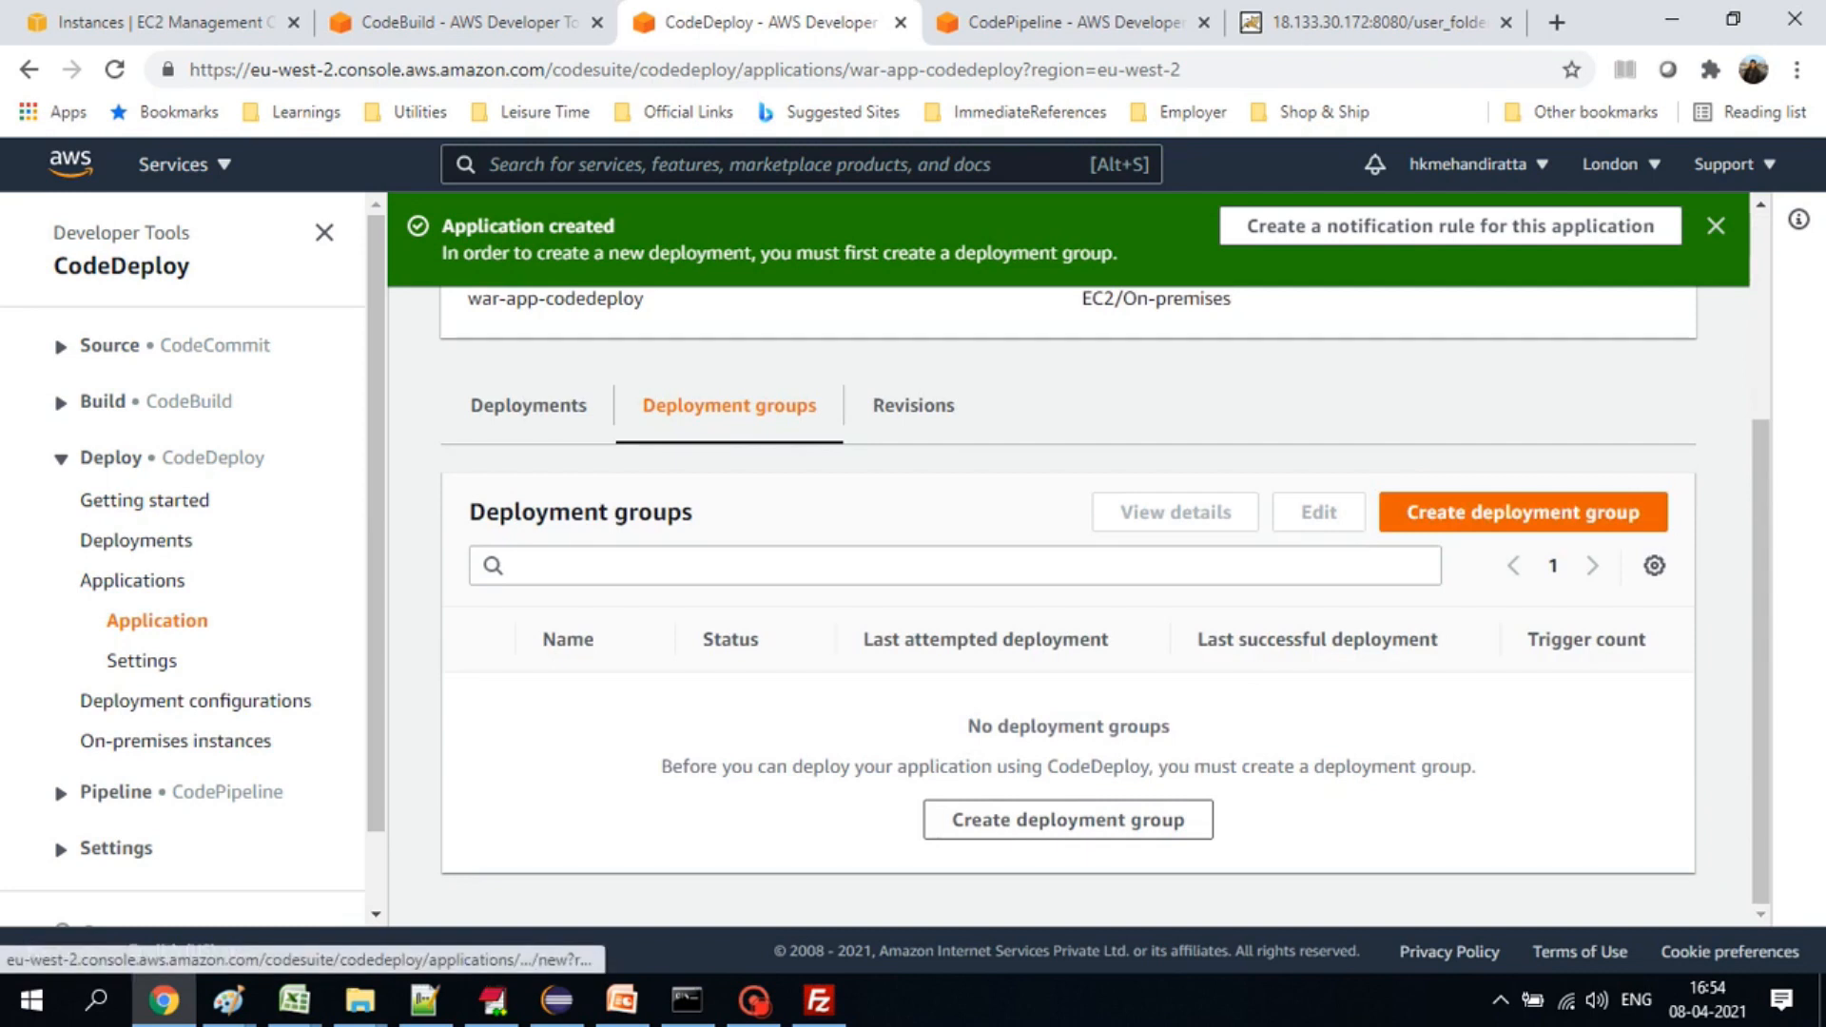
{"action": "left_click", "coordinate": [1069, 819]}
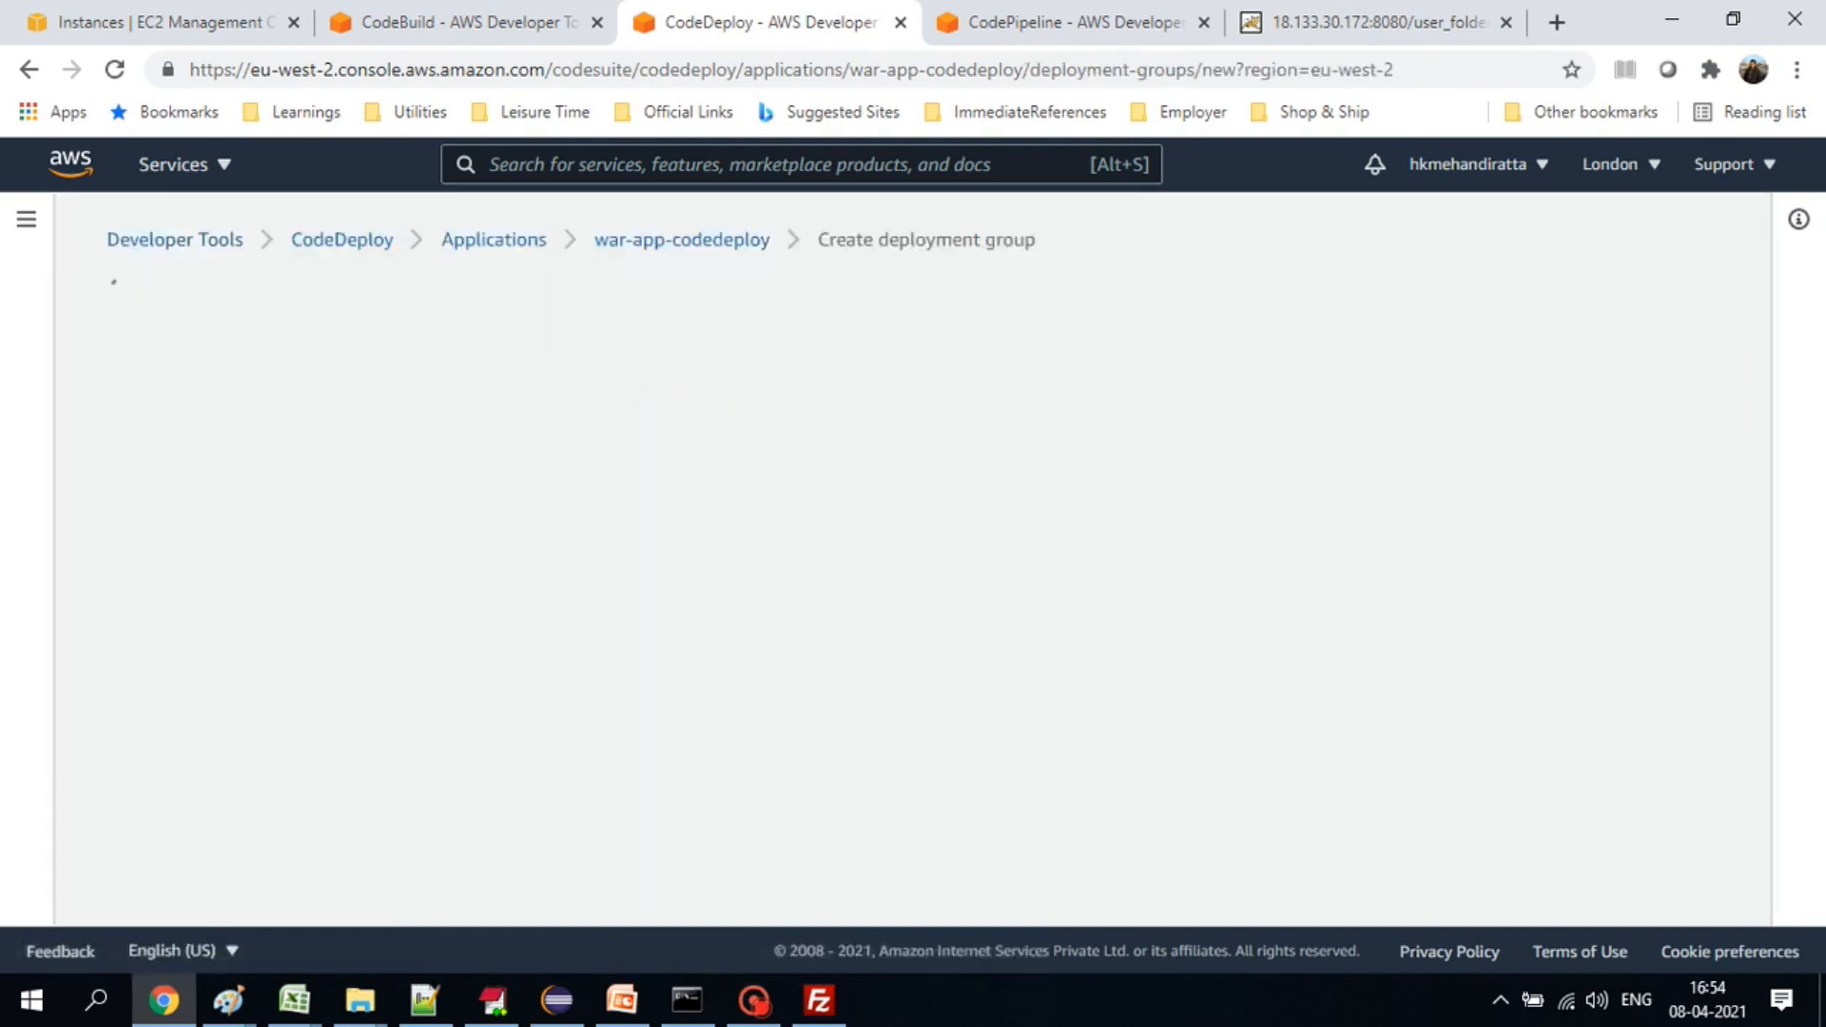
{"action": "scroll", "coordinate": [913, 559], "scroll_direction": "down", "scroll_amount": 2}
{"action": "left_click", "coordinate": [510, 660]}
{"action": "type", "text": "war-app-codedeloy-depgroup"}
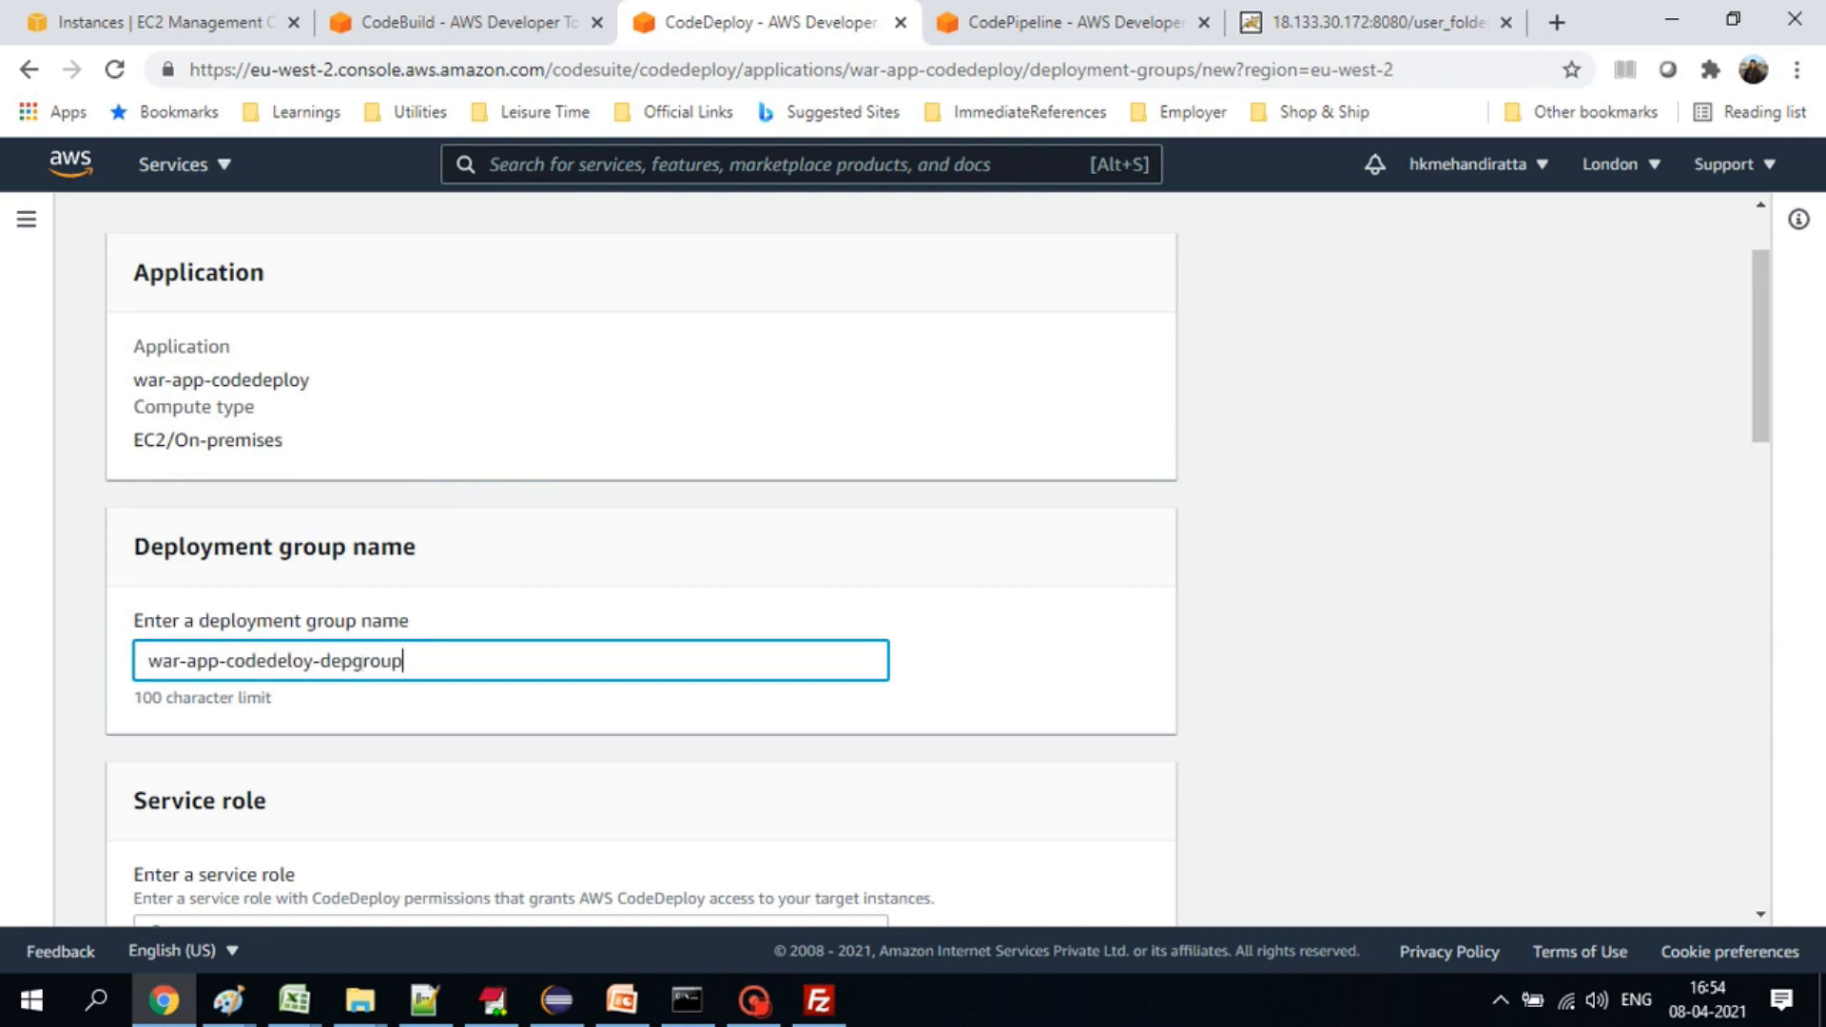
- Assign CodeDeployRole as the deployment group's service role
{"action": "scroll", "coordinate": [514, 571], "scroll_direction": "down", "scroll_amount": 3}
{"action": "left_click", "coordinate": [409, 533]}
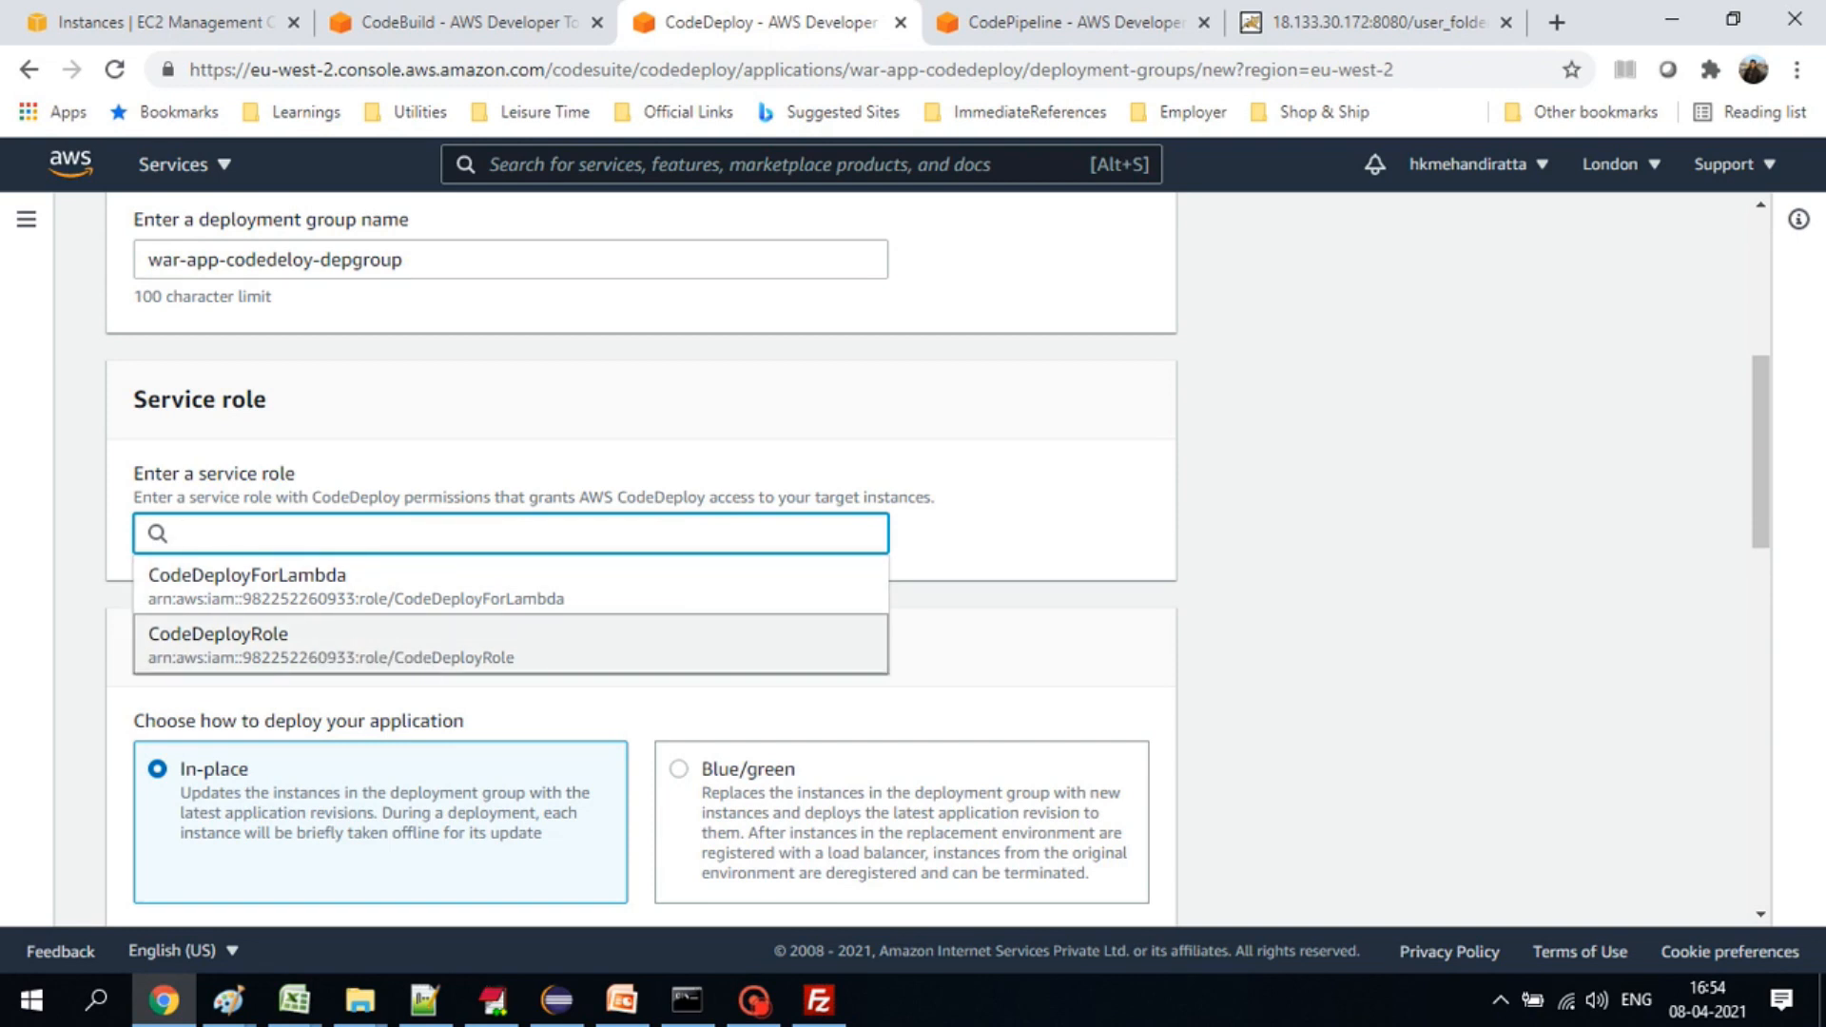
{"action": "left_click", "coordinate": [286, 645]}
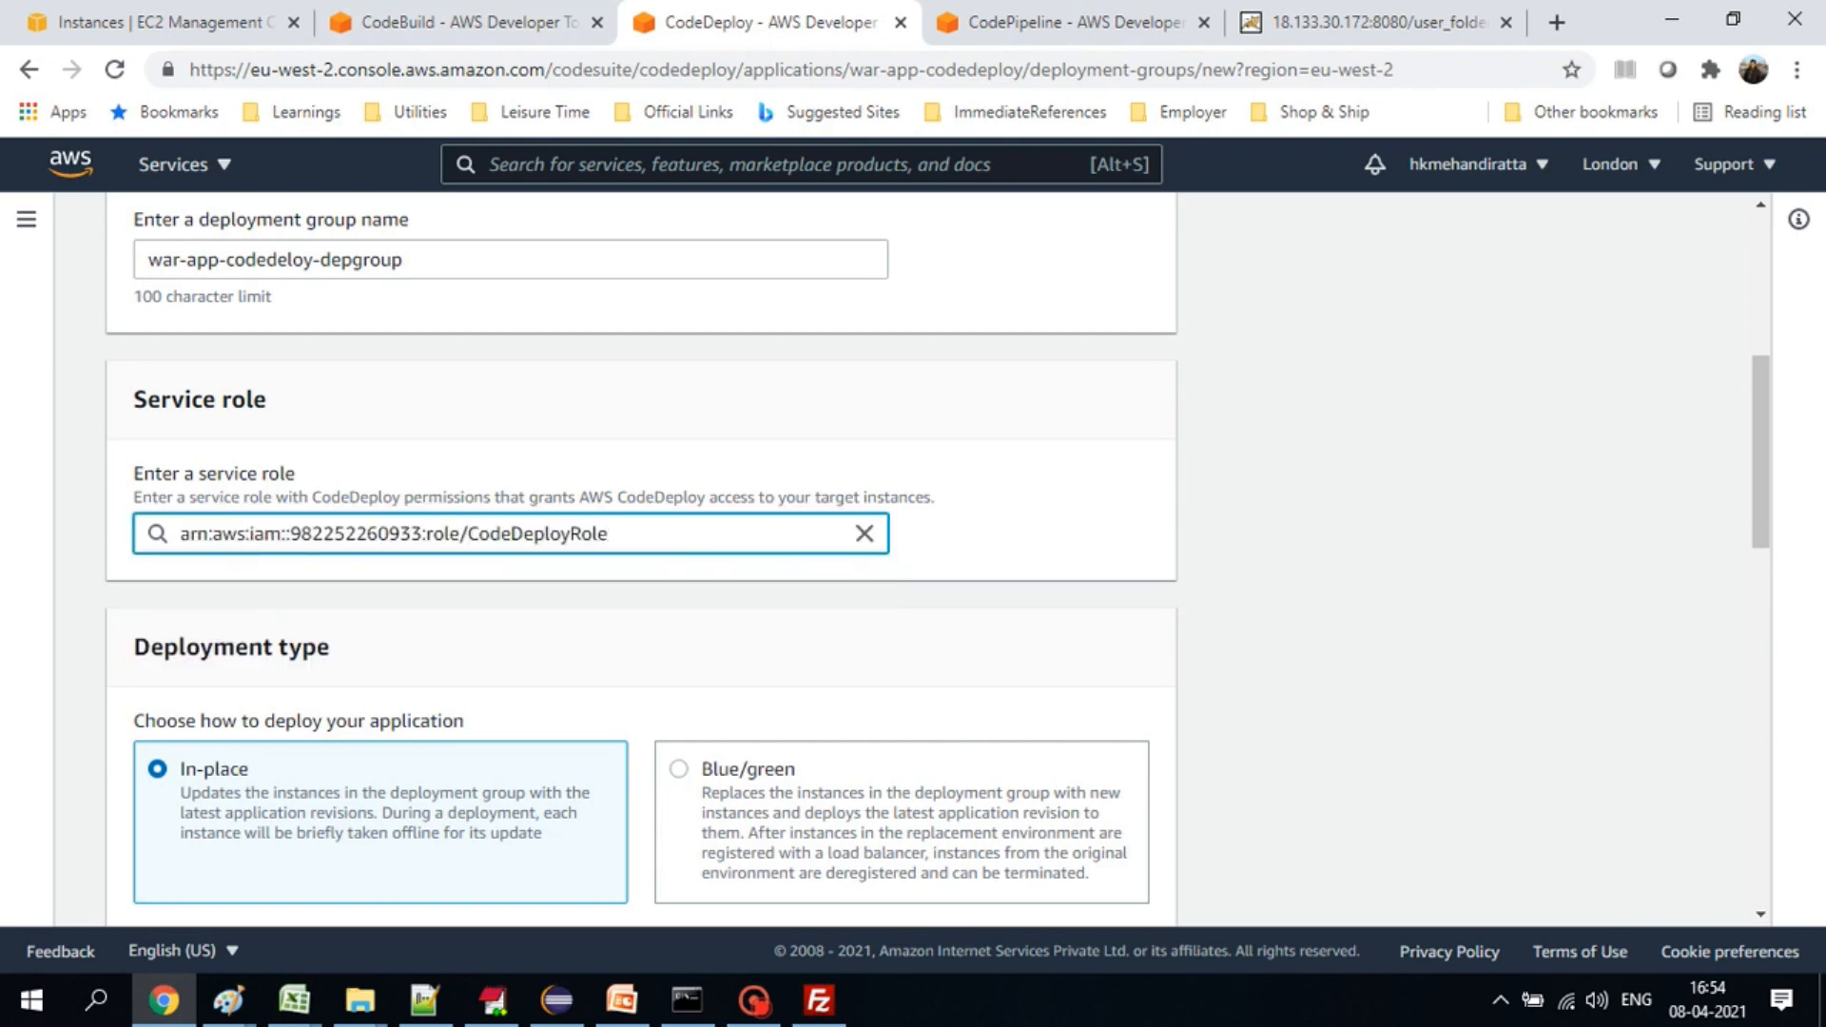
- Open IAM in the CodePipeline browser tab and search its roles for codedeployrole
{"action": "left_click", "coordinate": [1075, 23]}
{"action": "key", "text": "alt+s"}
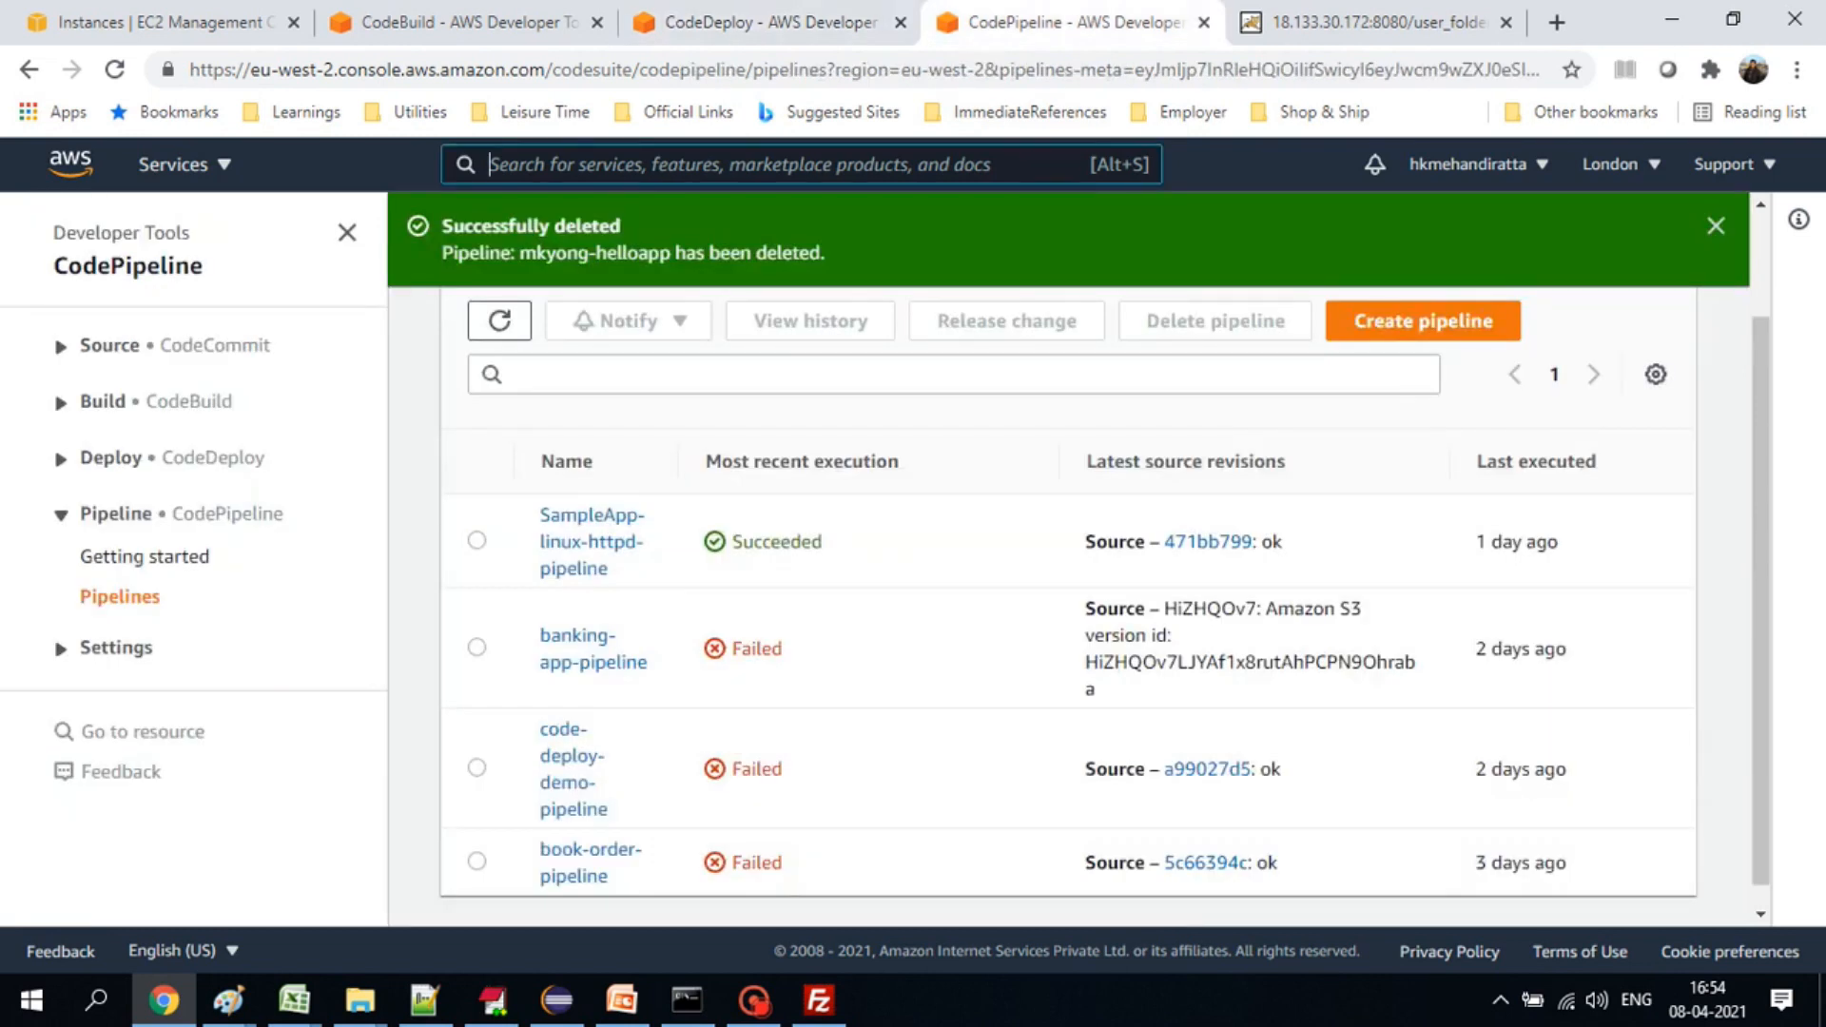
{"action": "type", "text": "iam"}
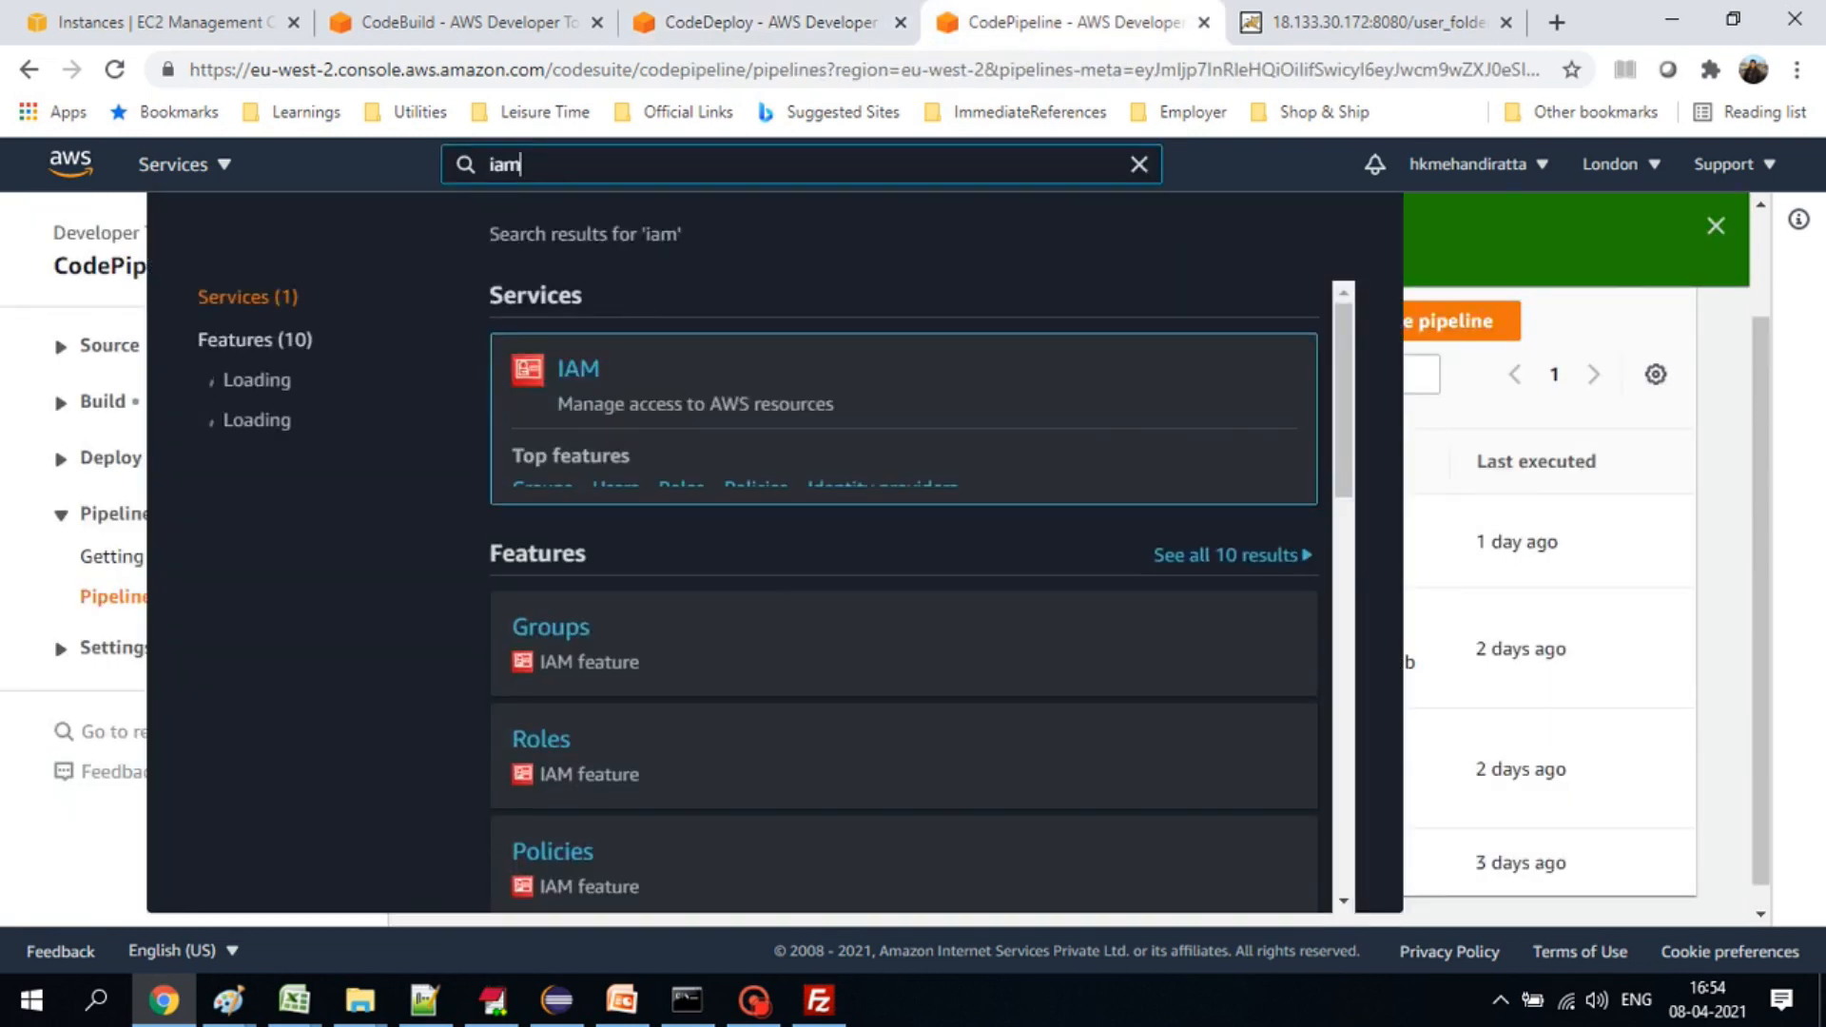
{"action": "key", "text": "Return"}
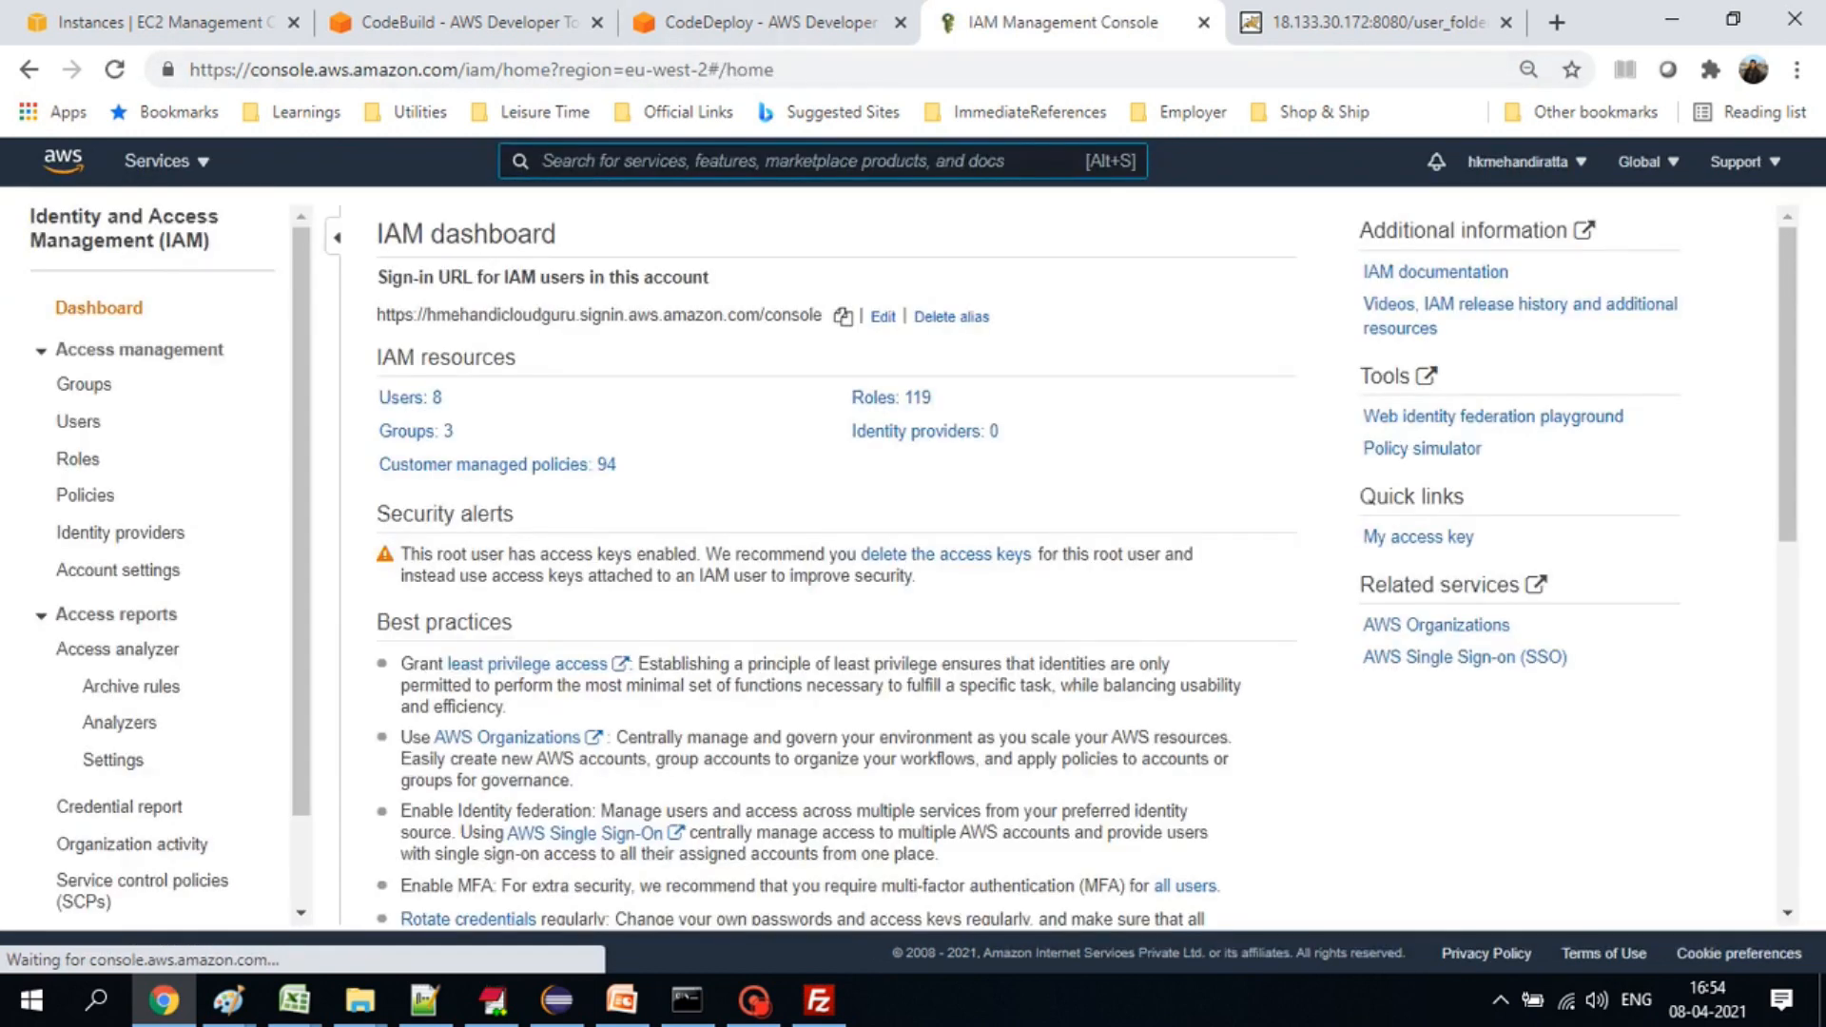
{"action": "left_click", "coordinate": [78, 459]}
{"action": "type", "text": "codedeployrole"}
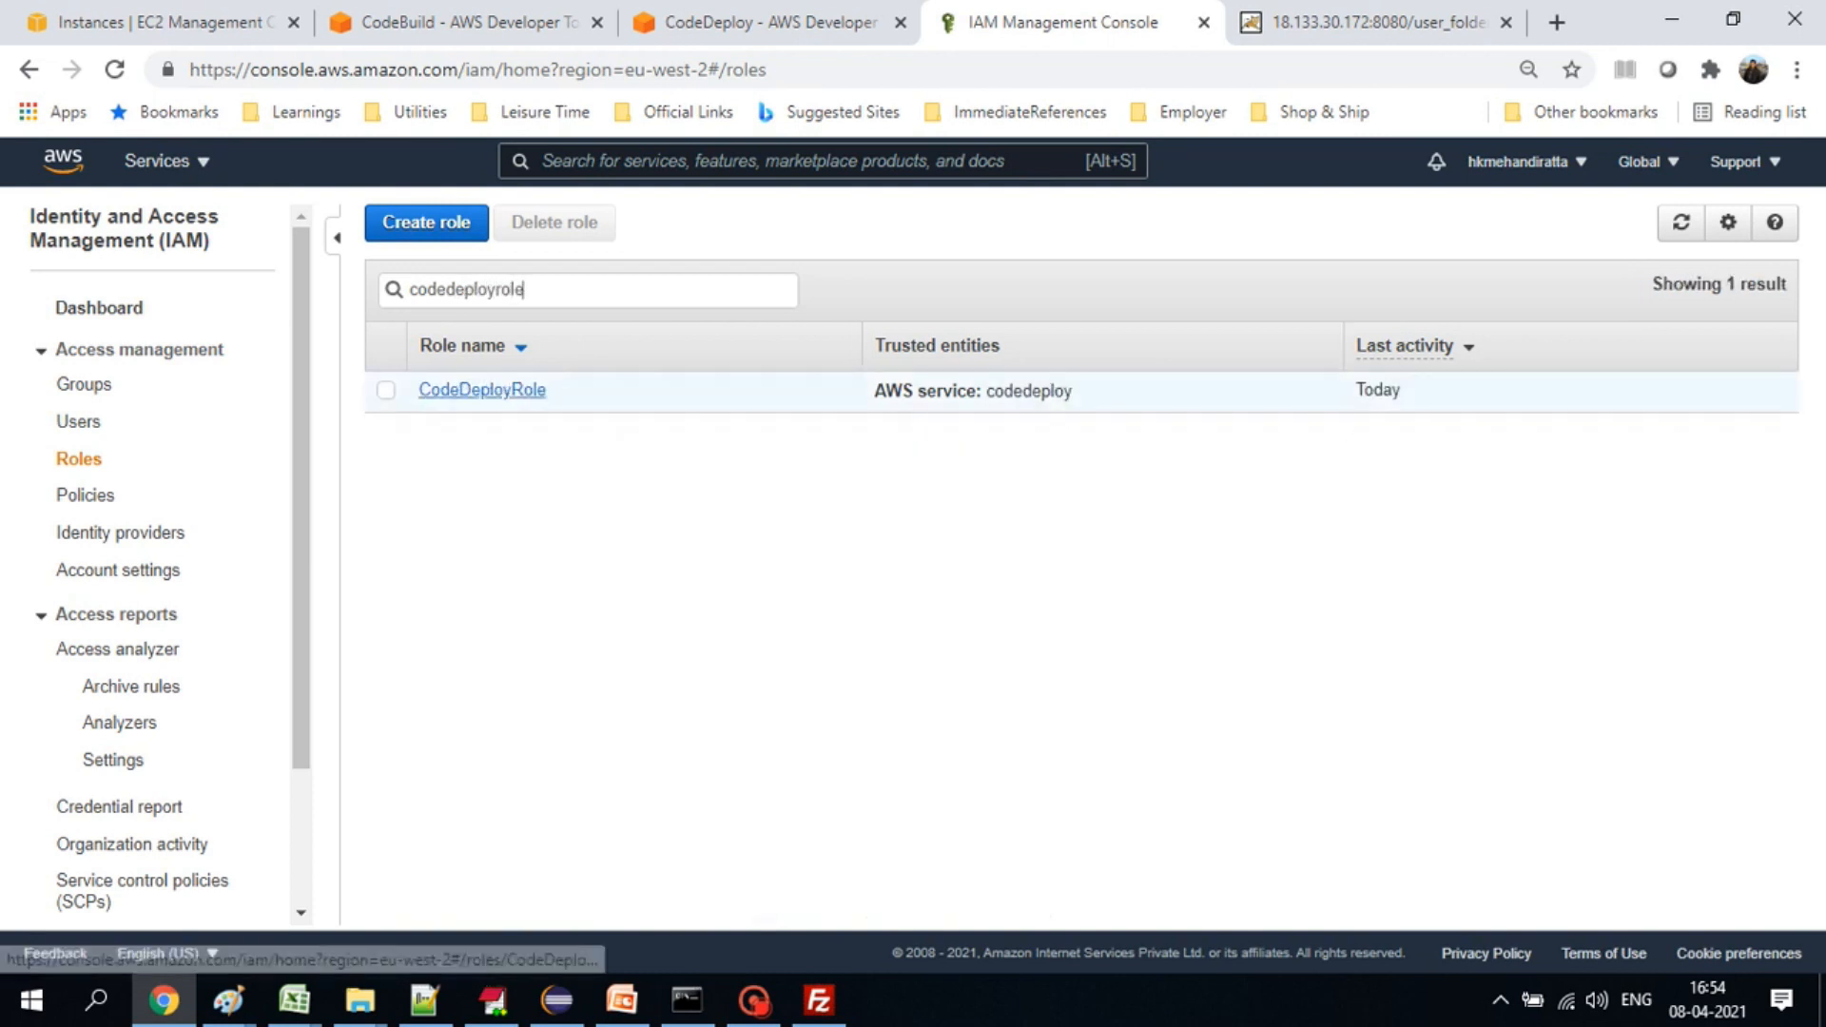
- Open CodeDeployRole and examine its attached permissions policies, expanding the AWSCodeDeployRole policy
{"action": "left_click", "coordinate": [482, 390]}
{"action": "scroll", "coordinate": [1091, 563], "scroll_direction": "down", "scroll_amount": 1}
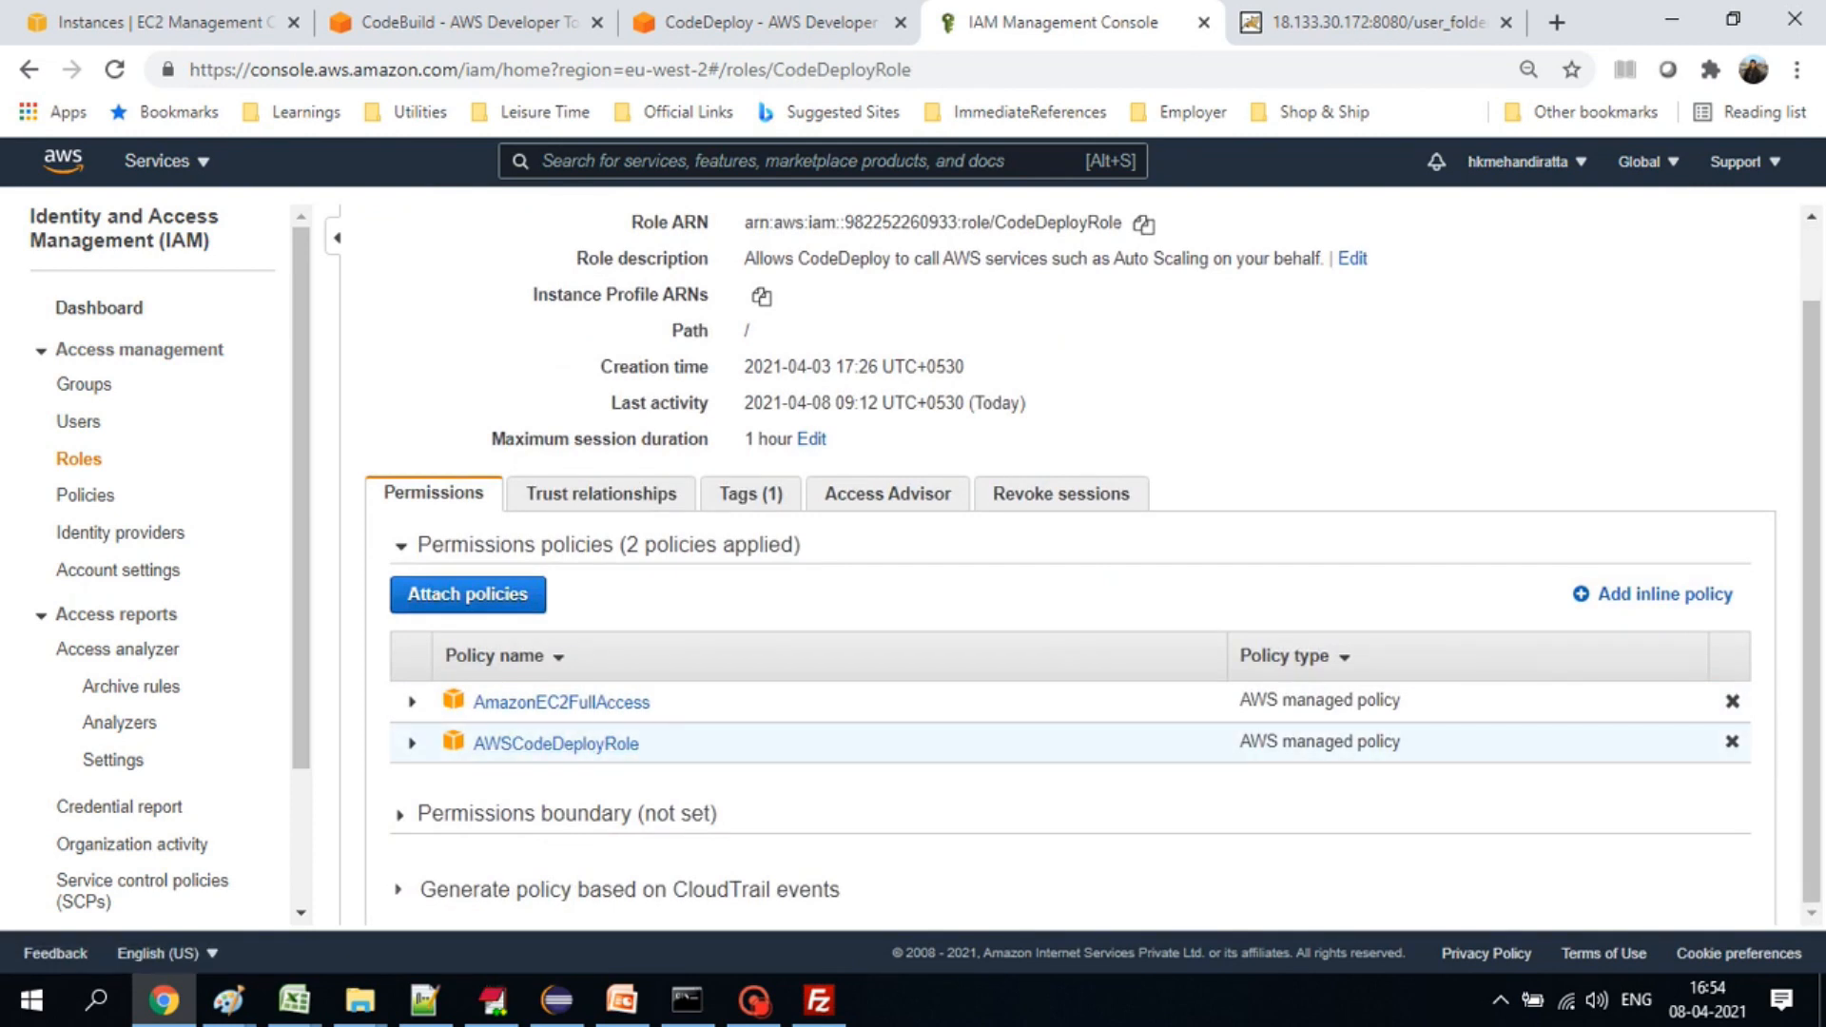
{"action": "left_click", "coordinate": [412, 744]}
{"action": "scroll", "coordinate": [1091, 609], "scroll_direction": "down", "scroll_amount": 1}
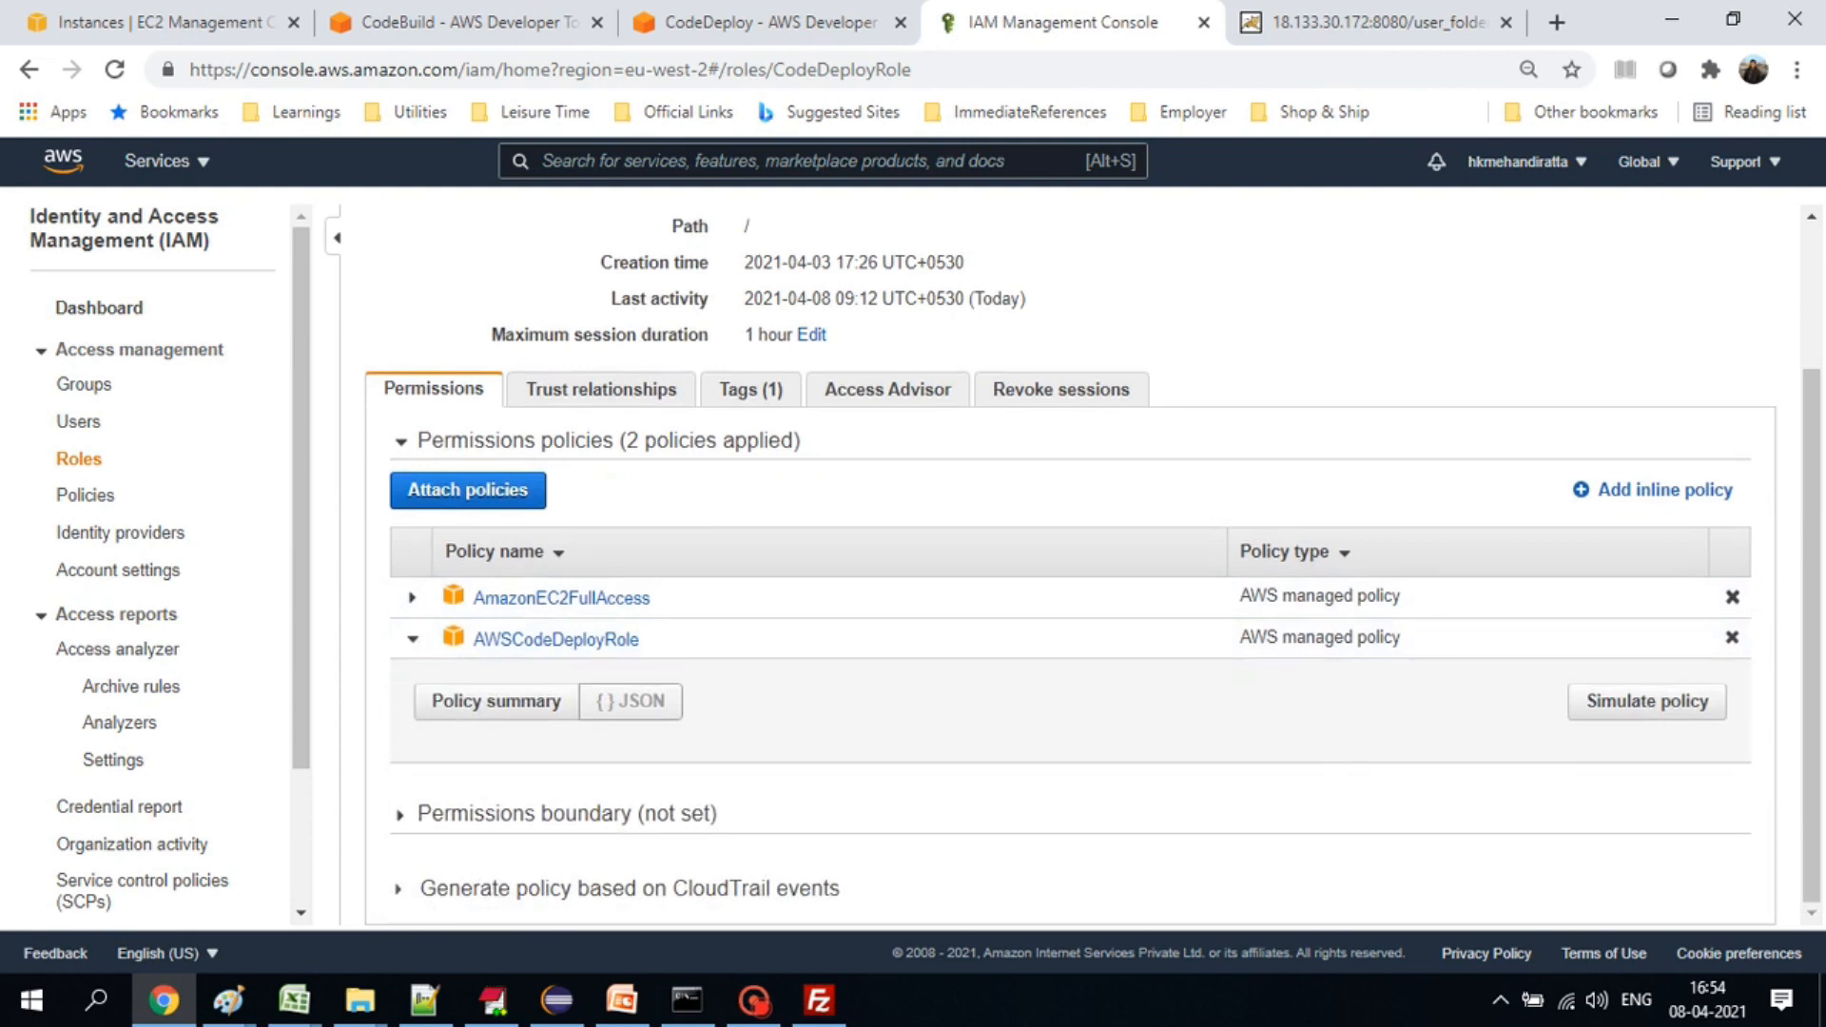
{"action": "scroll", "coordinate": [1091, 563], "scroll_direction": "up", "scroll_amount": 1}
{"action": "scroll", "coordinate": [1091, 571], "scroll_direction": "up", "scroll_amount": 2}
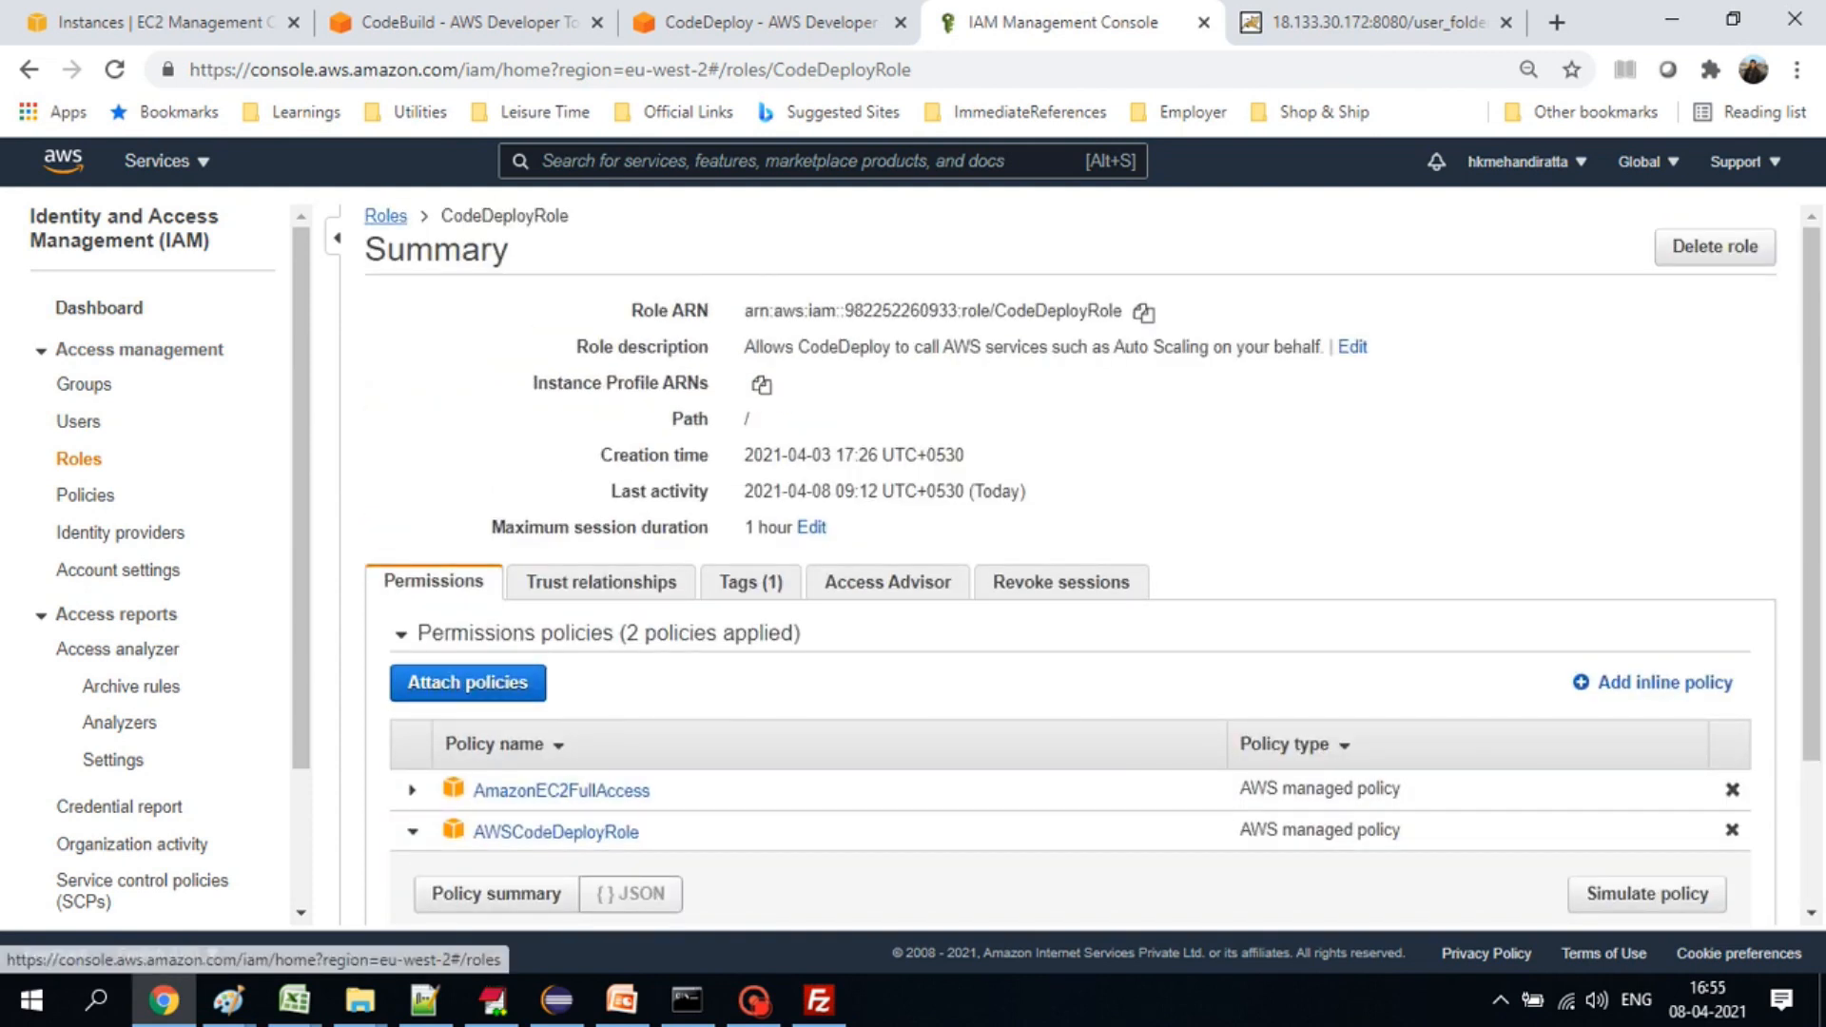
- Start creating an IAM role for an AWS service, choosing CodeDeploy as the service and CodeDeploy as its use case
{"action": "left_click", "coordinate": [385, 216]}
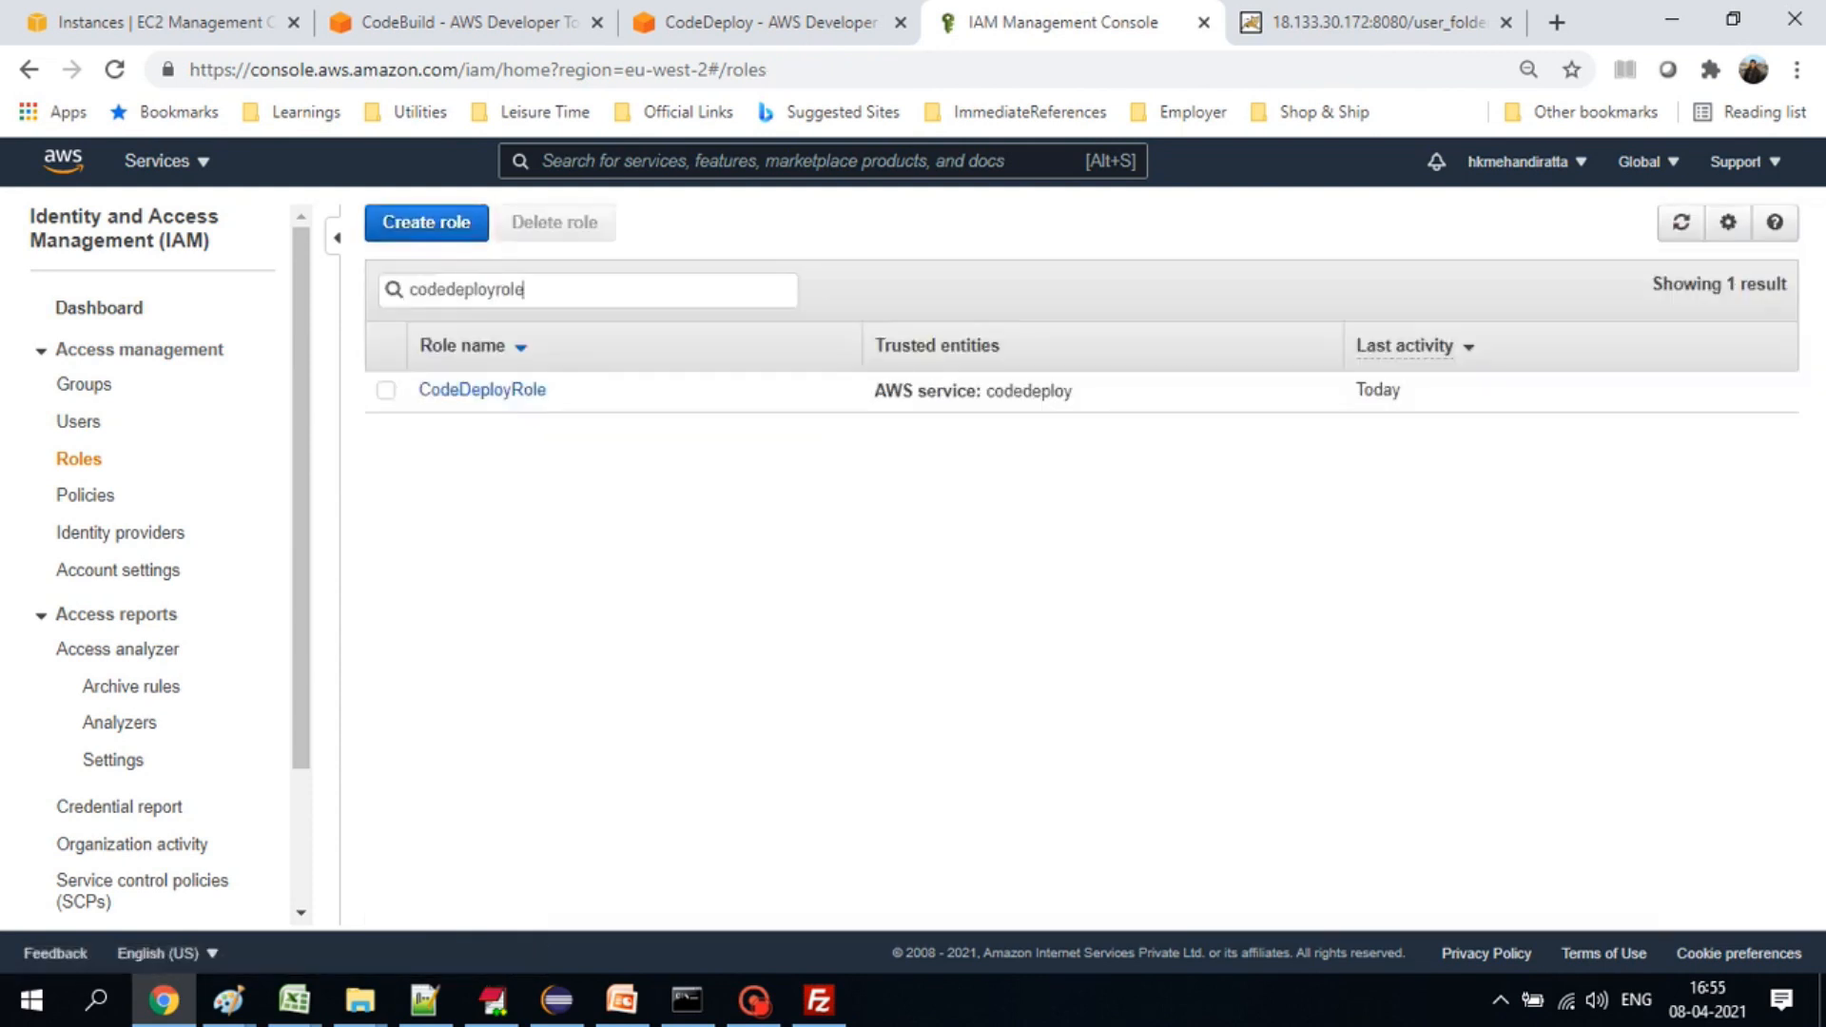
{"action": "key", "text": "ctrl+a"}
{"action": "left_click", "coordinate": [427, 221]}
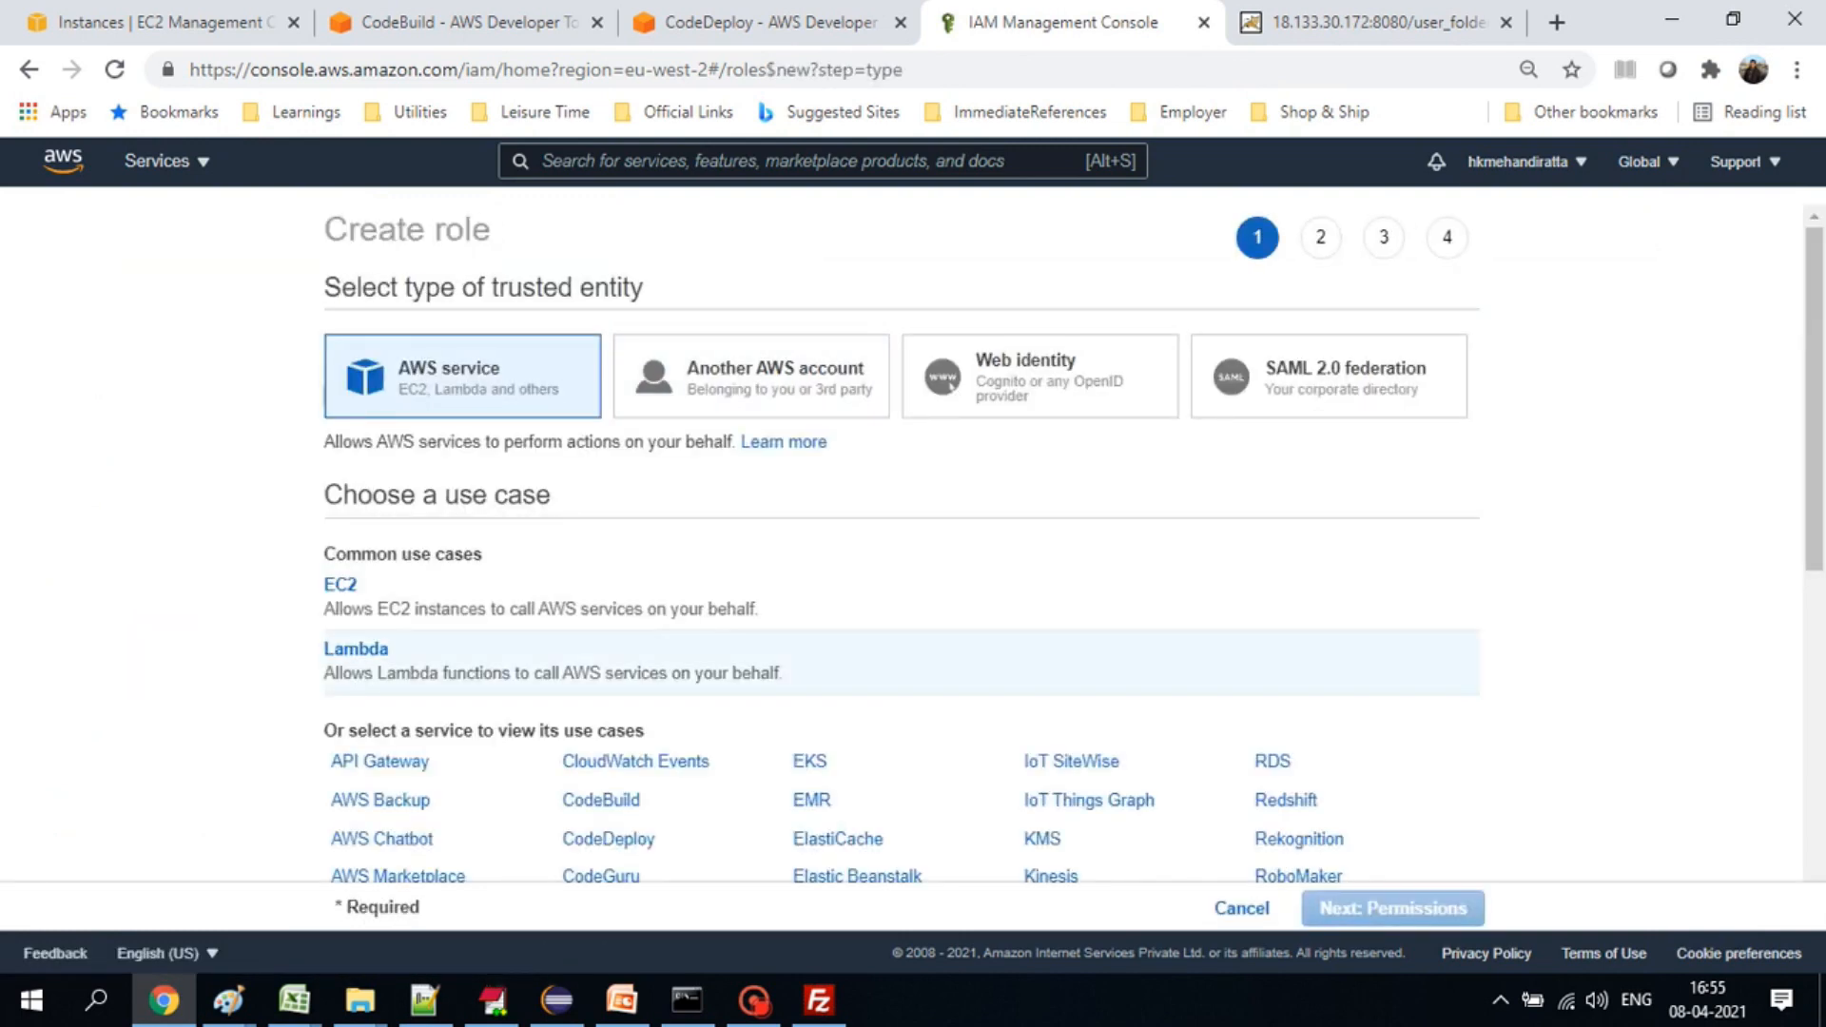
{"action": "scroll", "coordinate": [951, 705], "scroll_direction": "down", "scroll_amount": 4}
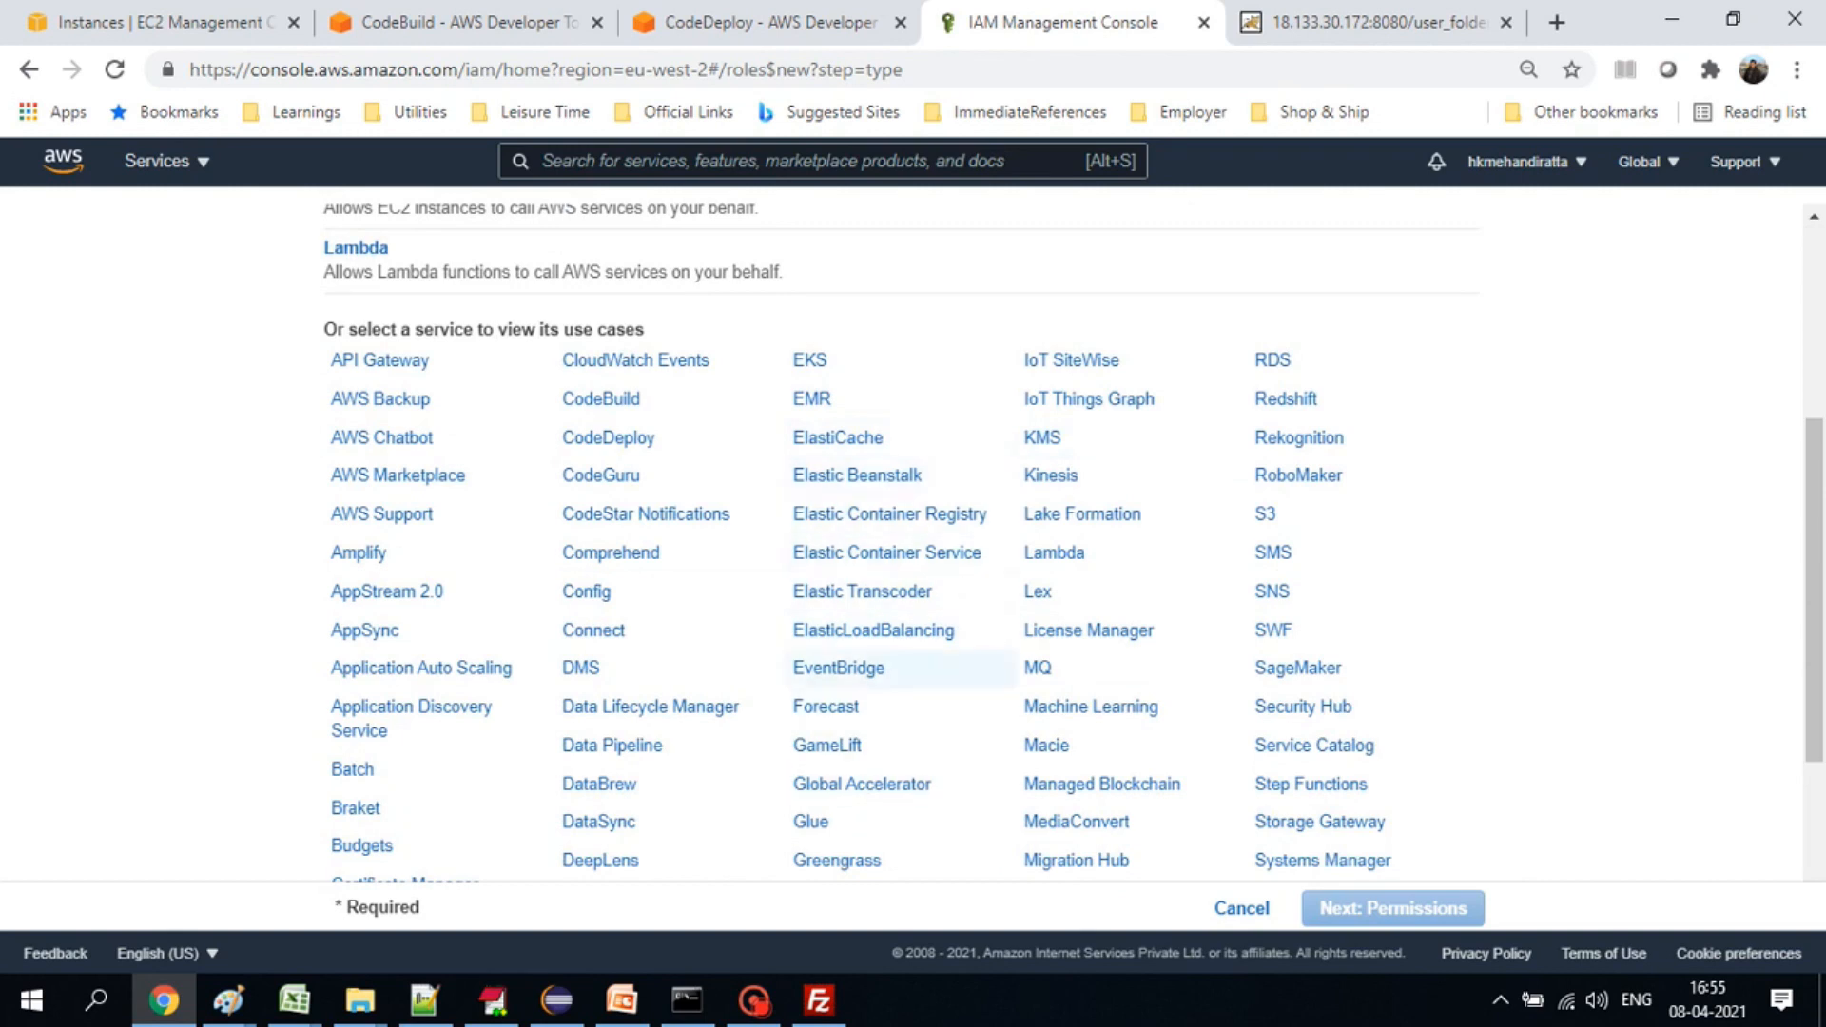
{"action": "left_click", "coordinate": [609, 438]}
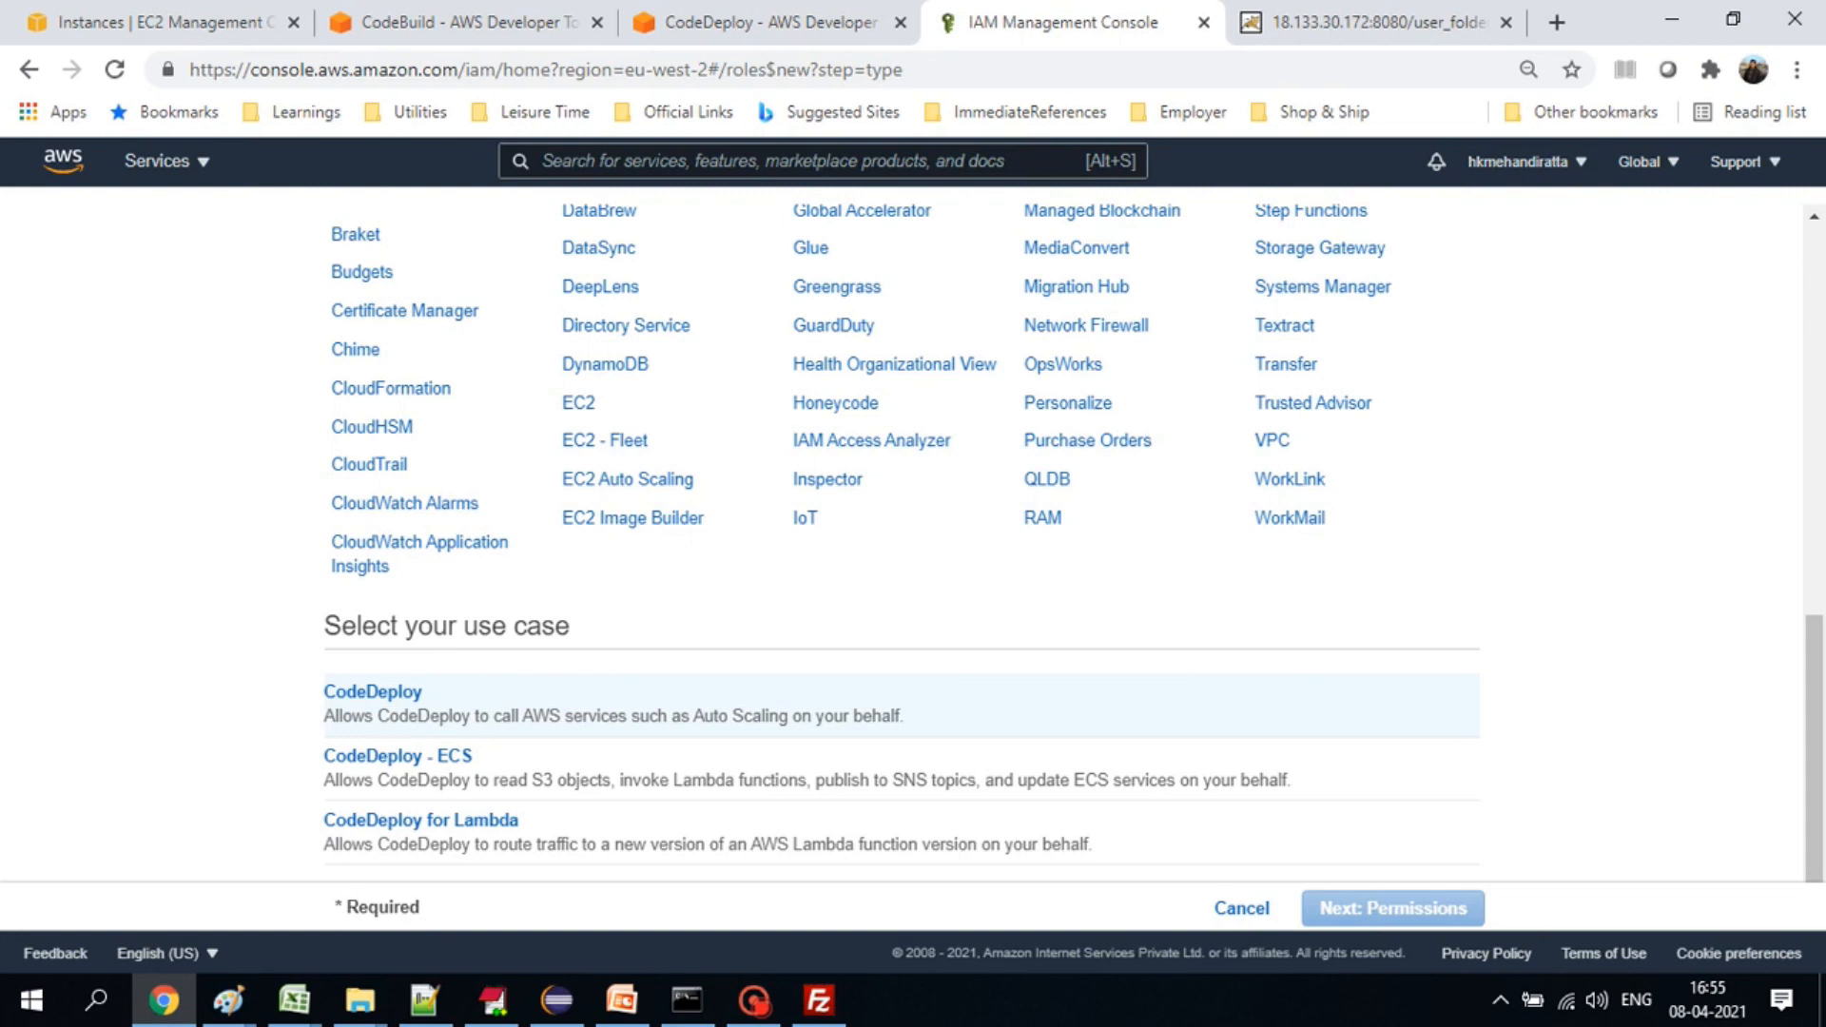
{"action": "left_click", "coordinate": [373, 692]}
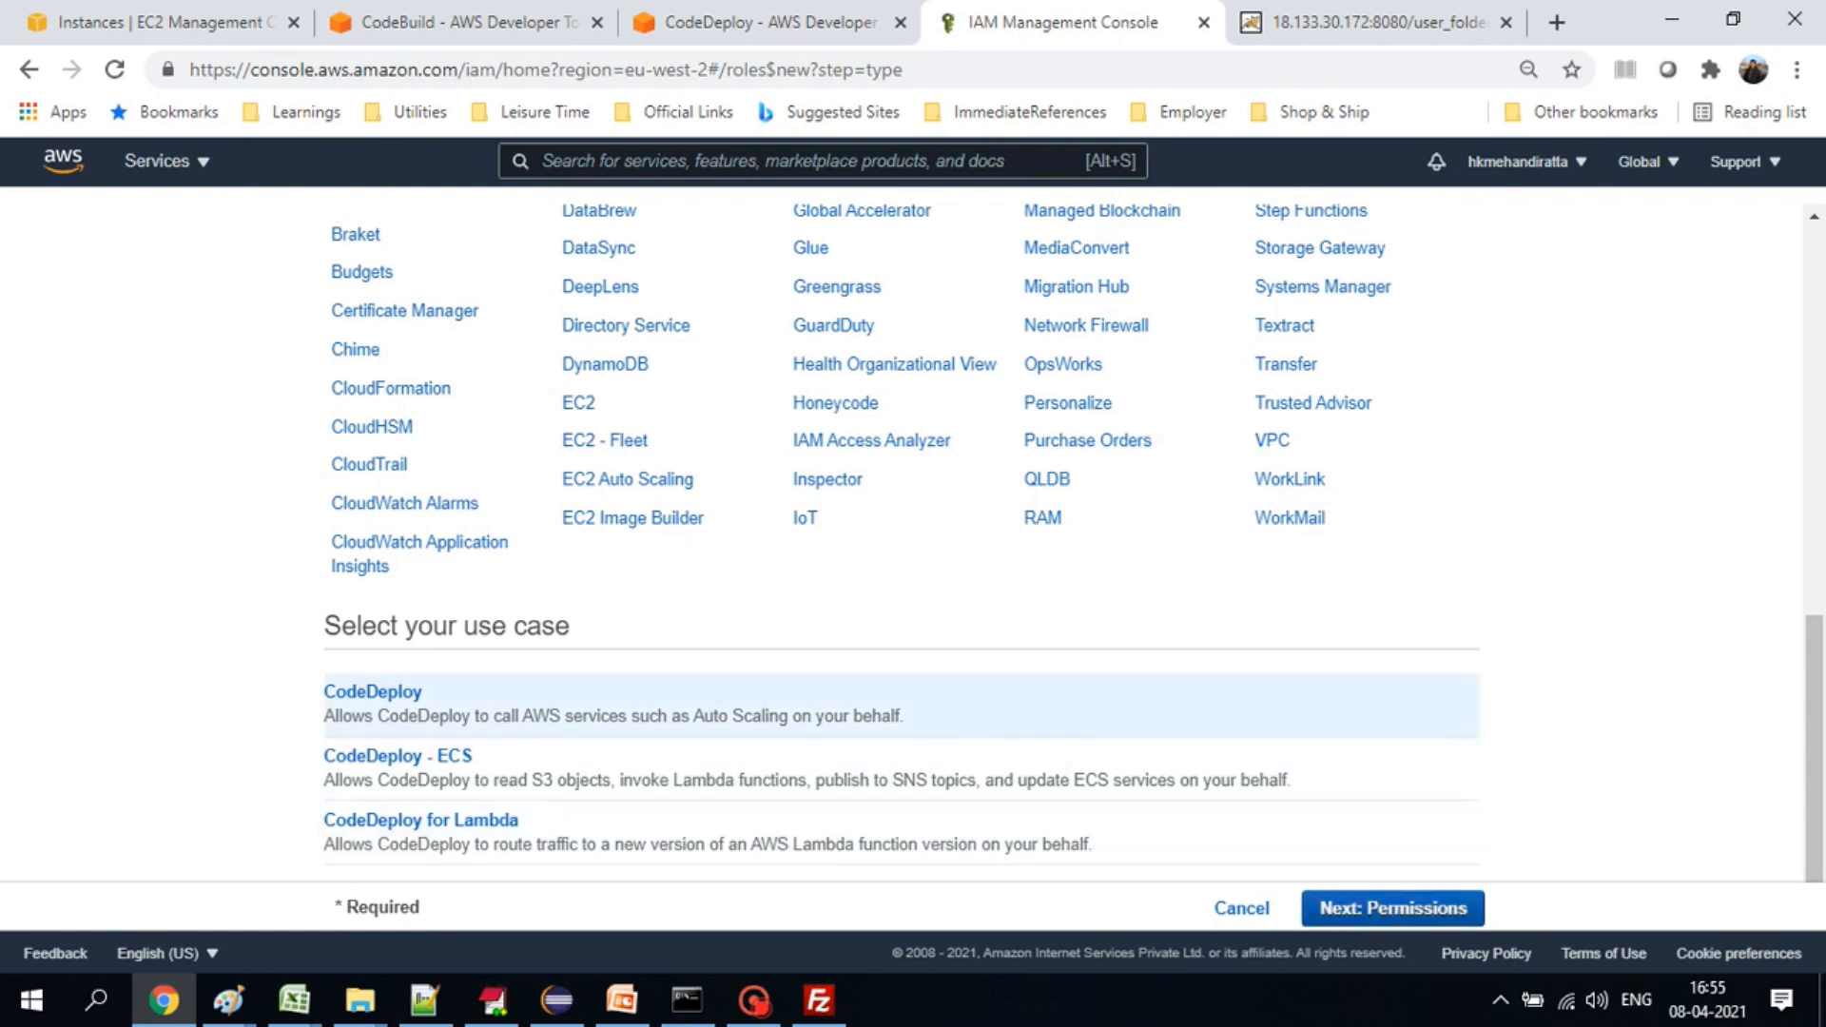
{"action": "left_click", "coordinate": [1393, 908]}
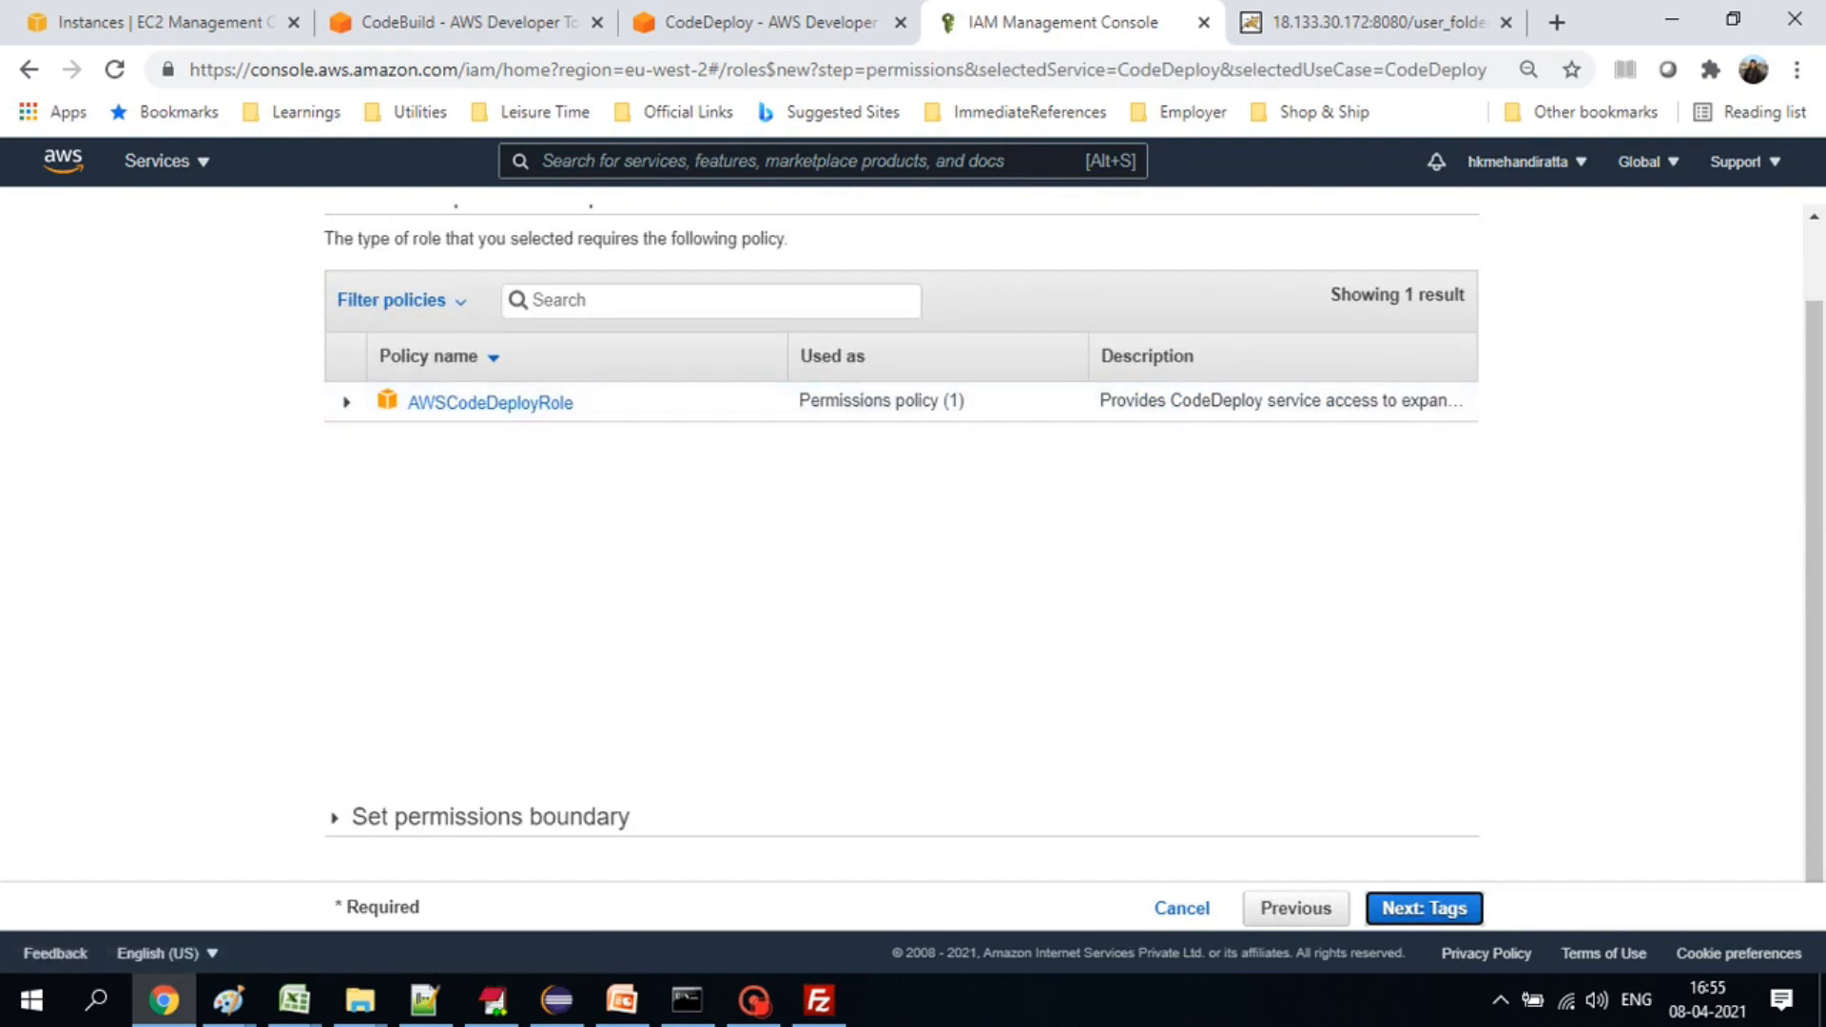
- Keep the AWSCodeDeployRole policy, add no tags, name the role NewCodeDeploy and create it
{"action": "left_click", "coordinate": [1424, 909]}
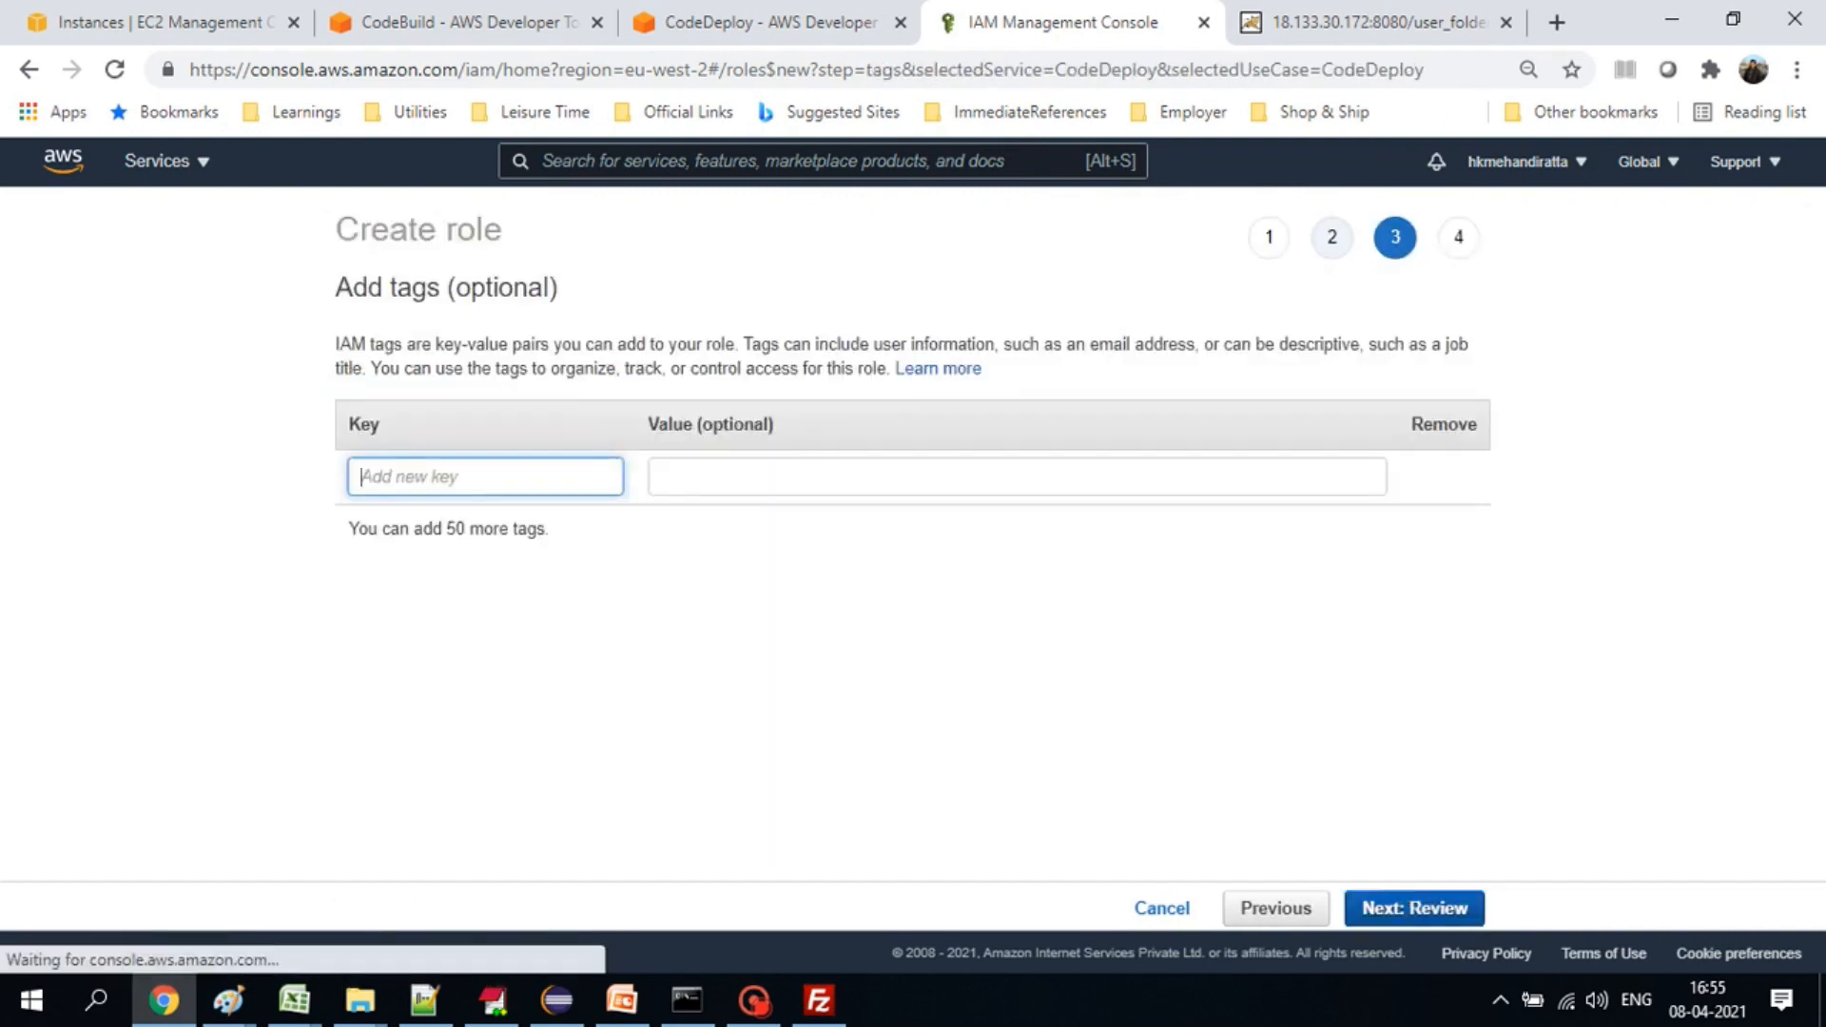
{"action": "left_click", "coordinate": [1414, 909]}
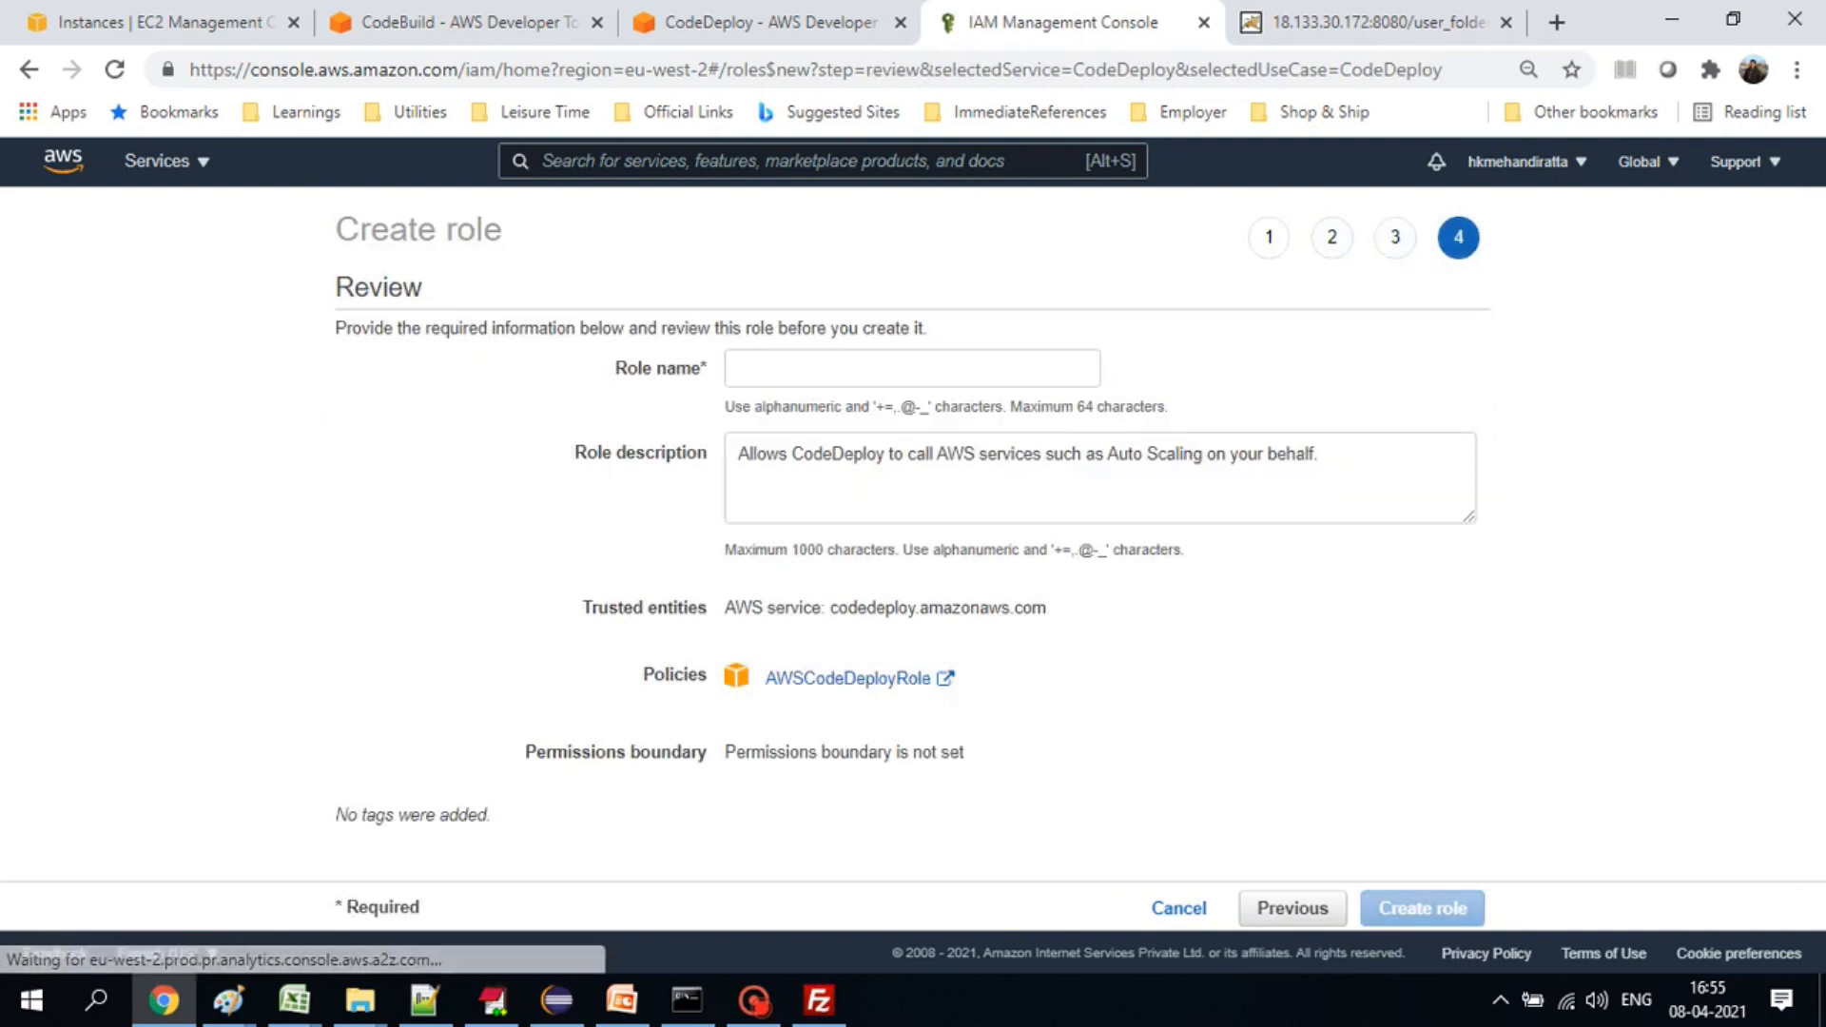
{"action": "left_click", "coordinate": [912, 368]}
{"action": "type", "text": "NewC"}
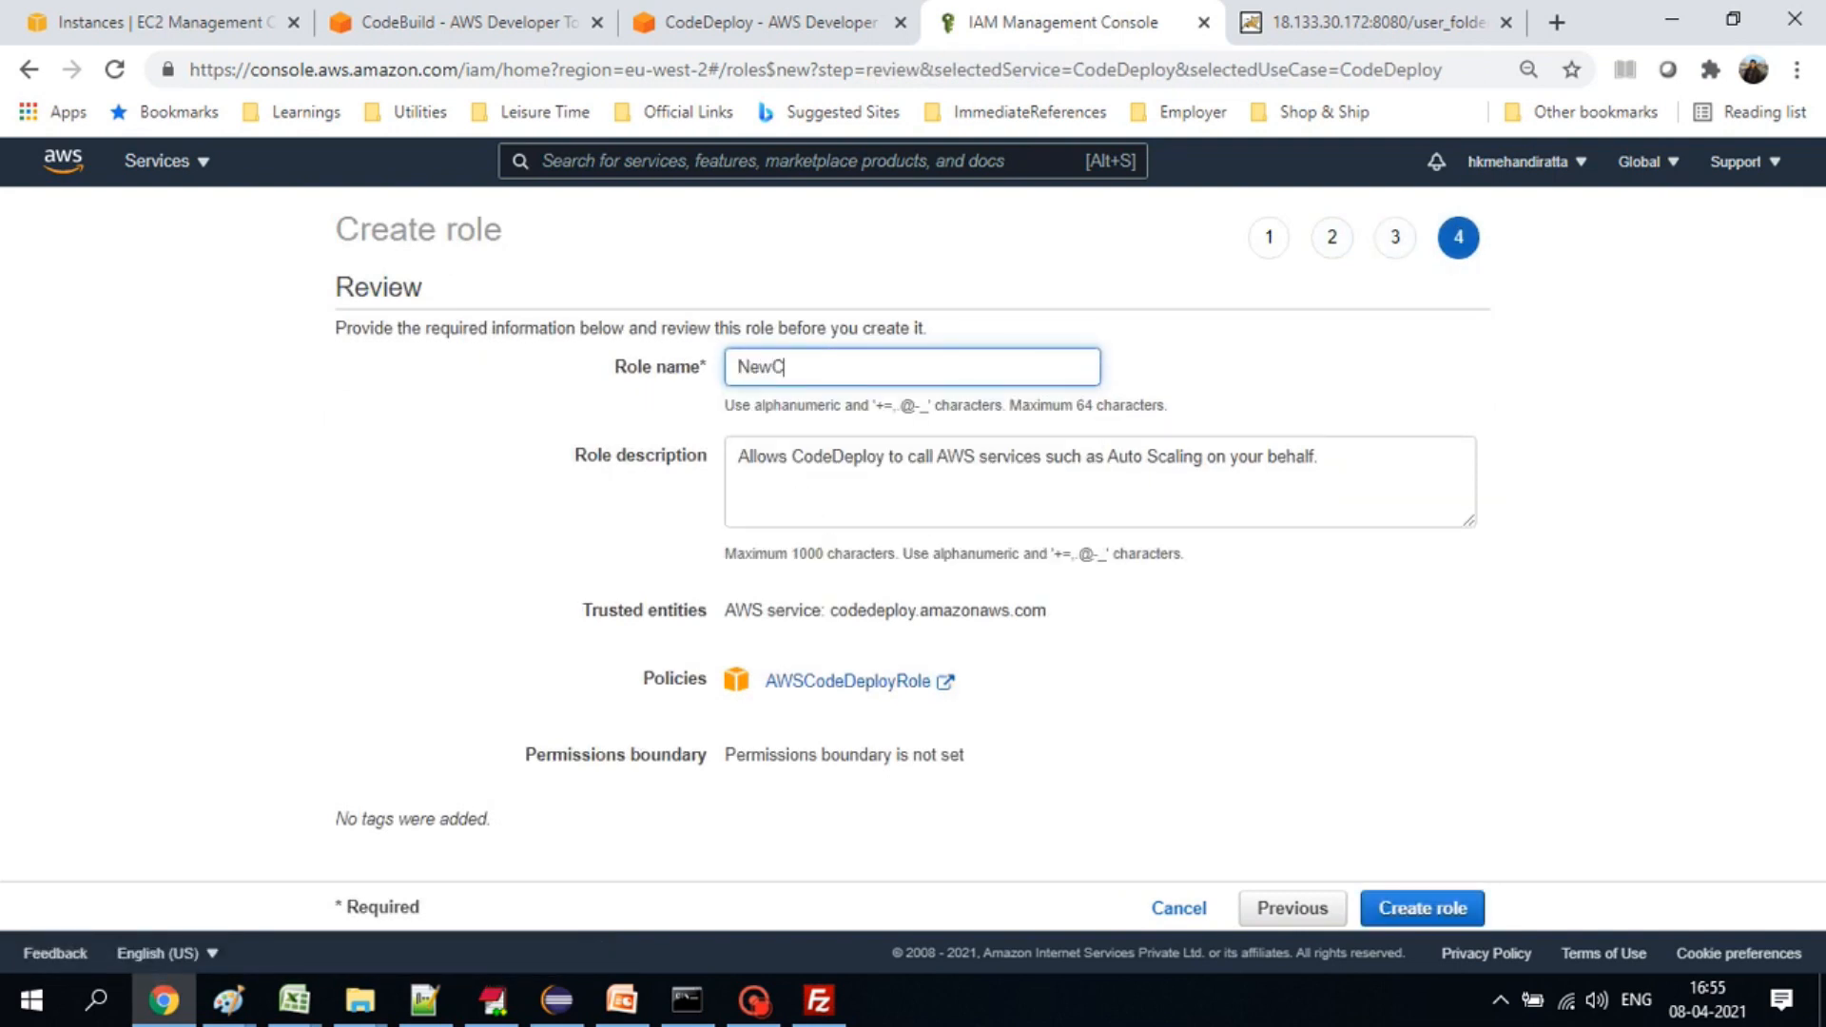
{"action": "type", "text": "odeDeploy"}
{"action": "left_click", "coordinate": [1422, 909]}
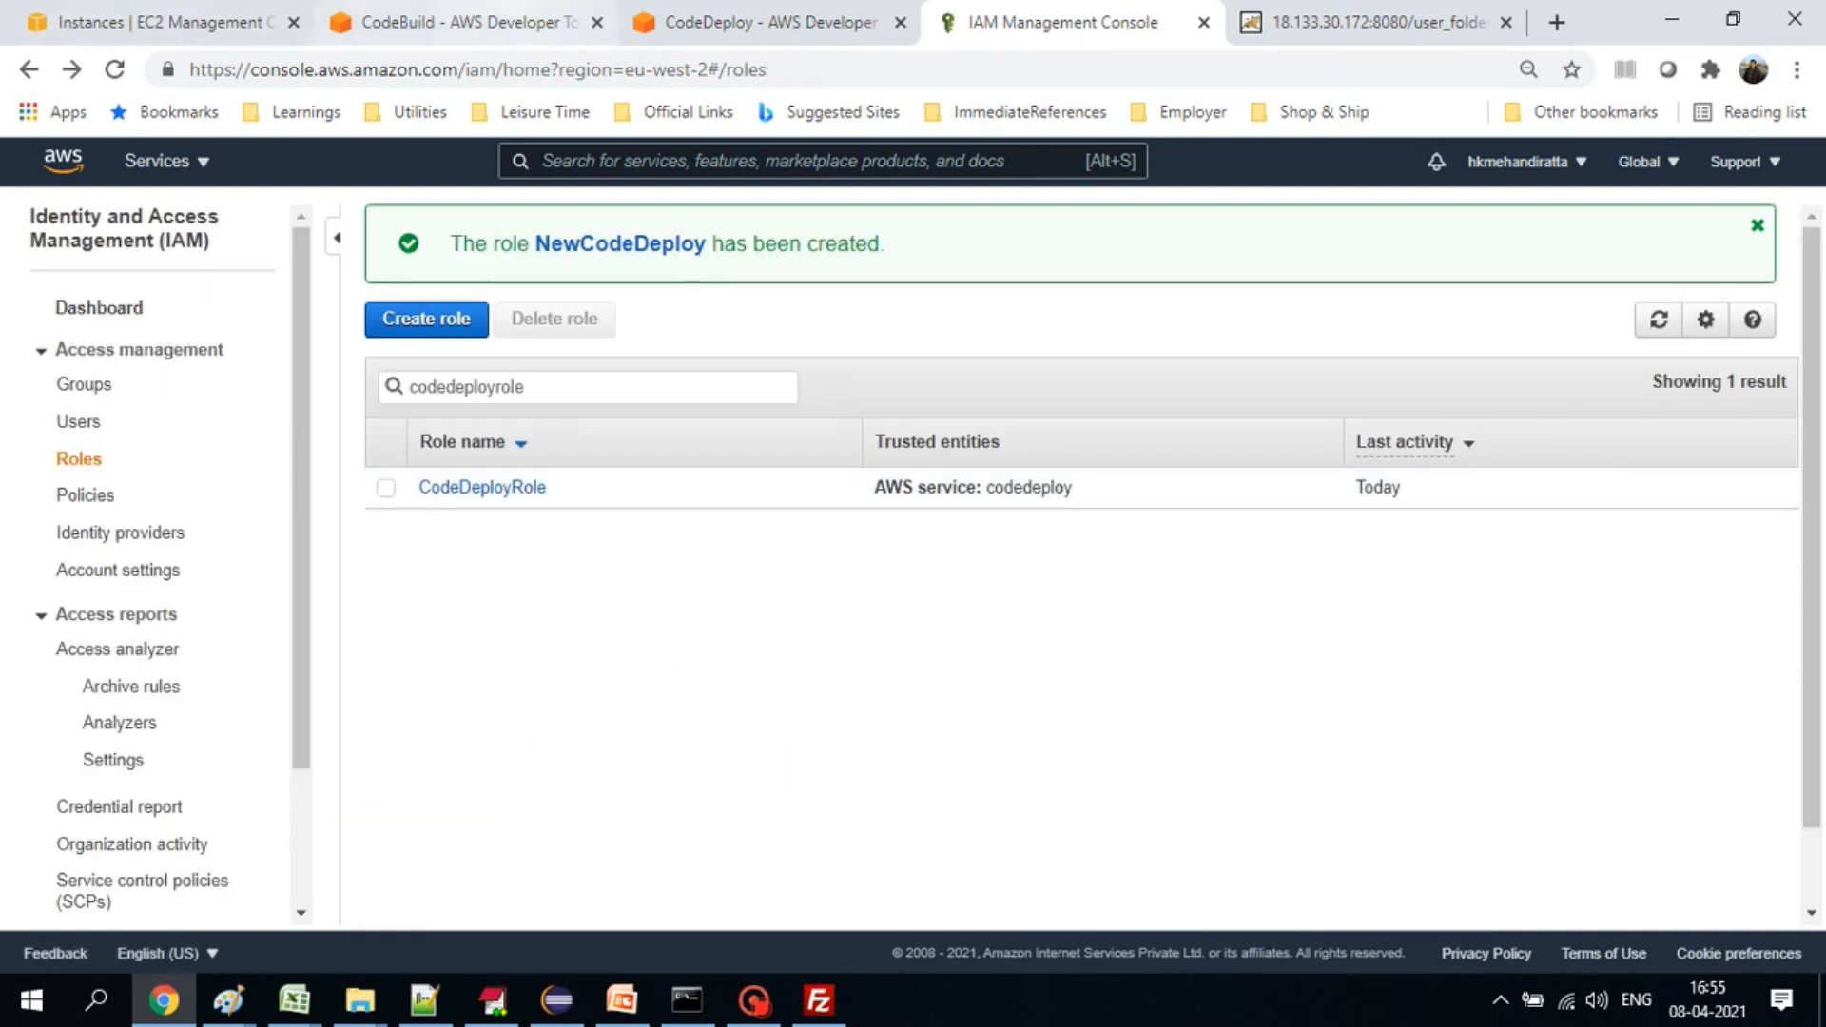
- Clear the deployment group's service role in the CodeDeploy browser tab and try to find the new role by searching for new
{"action": "left_click", "coordinate": [760, 22]}
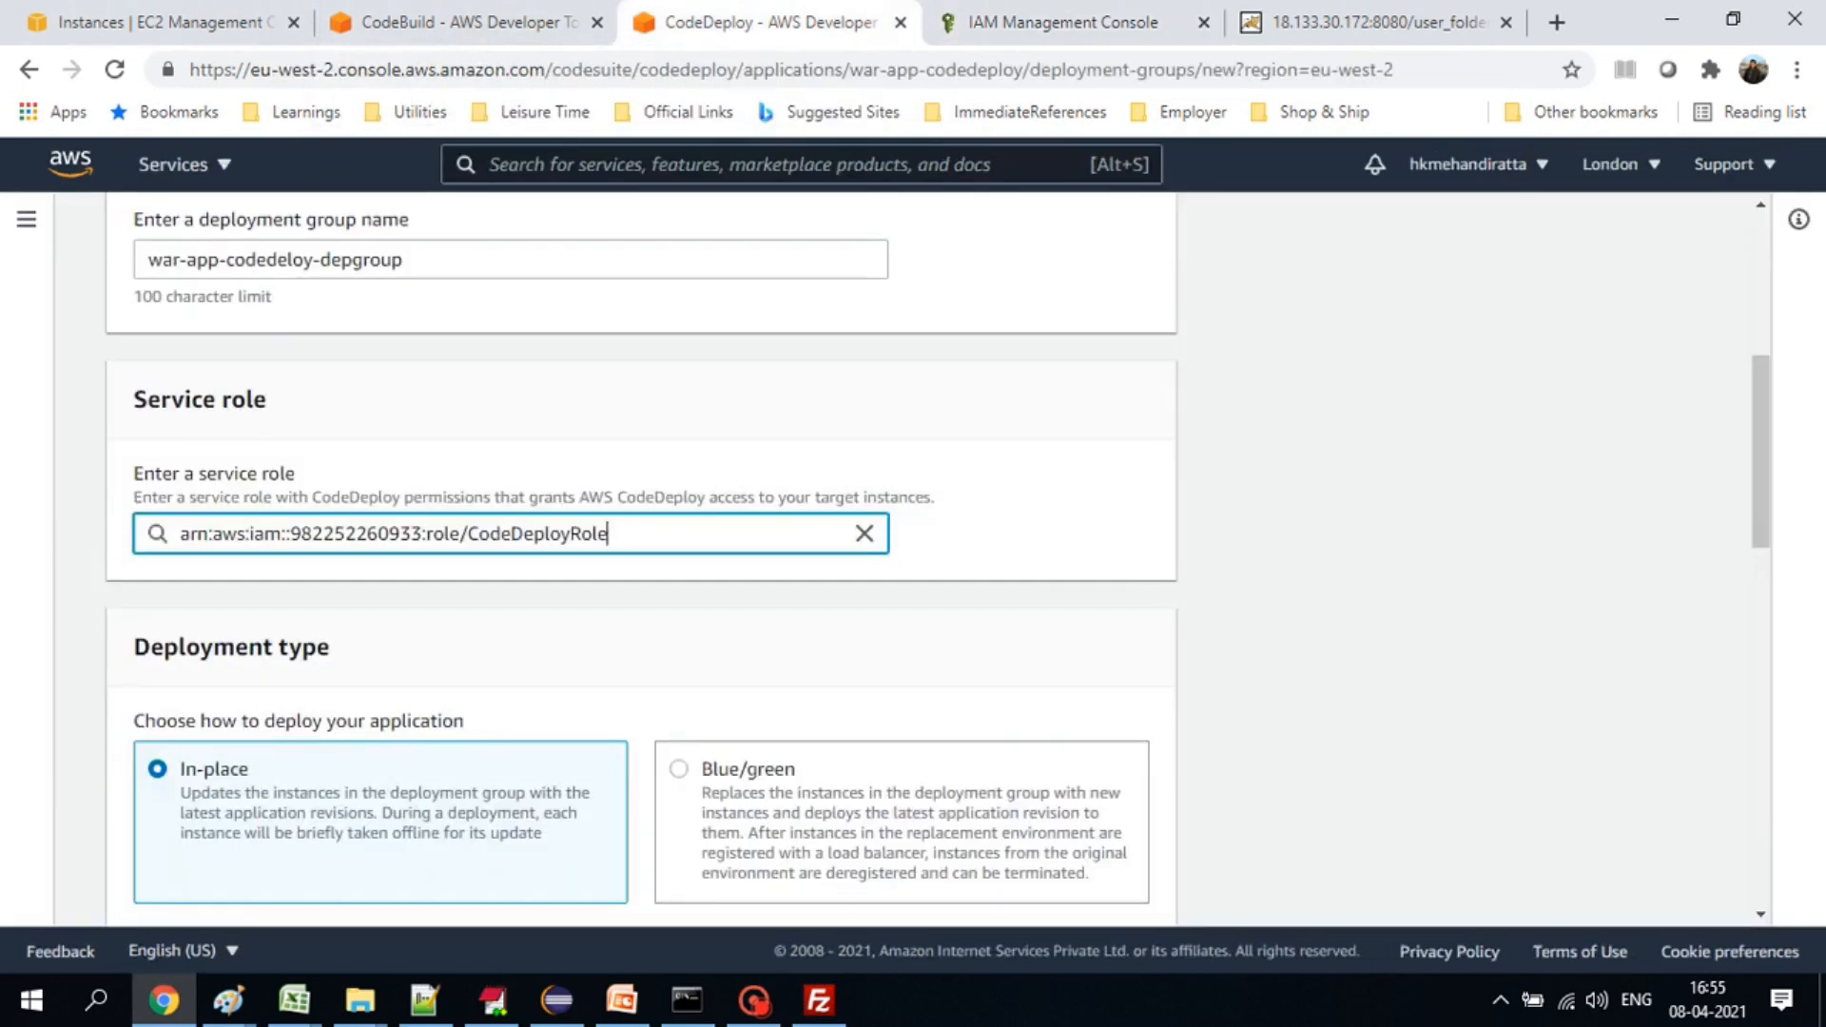
{"action": "left_click", "coordinate": [864, 533]}
{"action": "left_click", "coordinate": [1009, 533]}
{"action": "left_click", "coordinate": [512, 533]}
{"action": "type", "text": "new"}
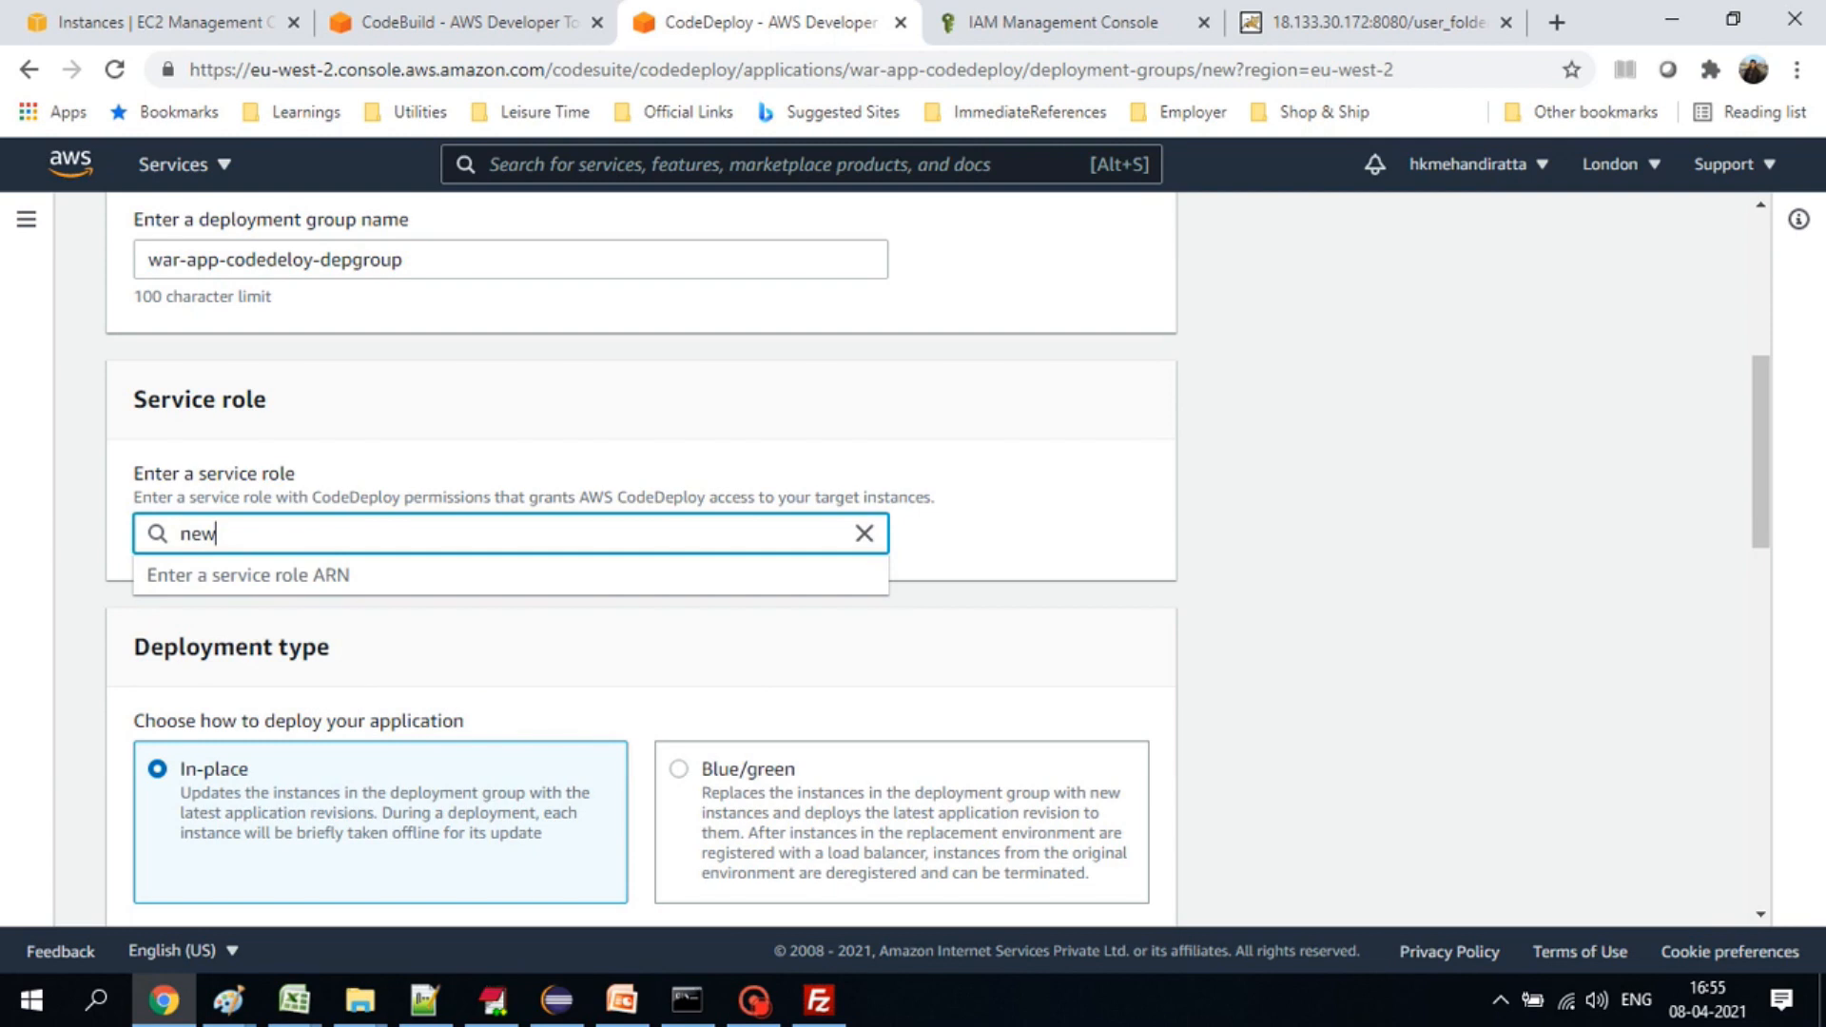
{"action": "key", "text": "BackSpace"}
{"action": "key", "text": "BackSpace"}
{"action": "key", "text": "BackSpace"}
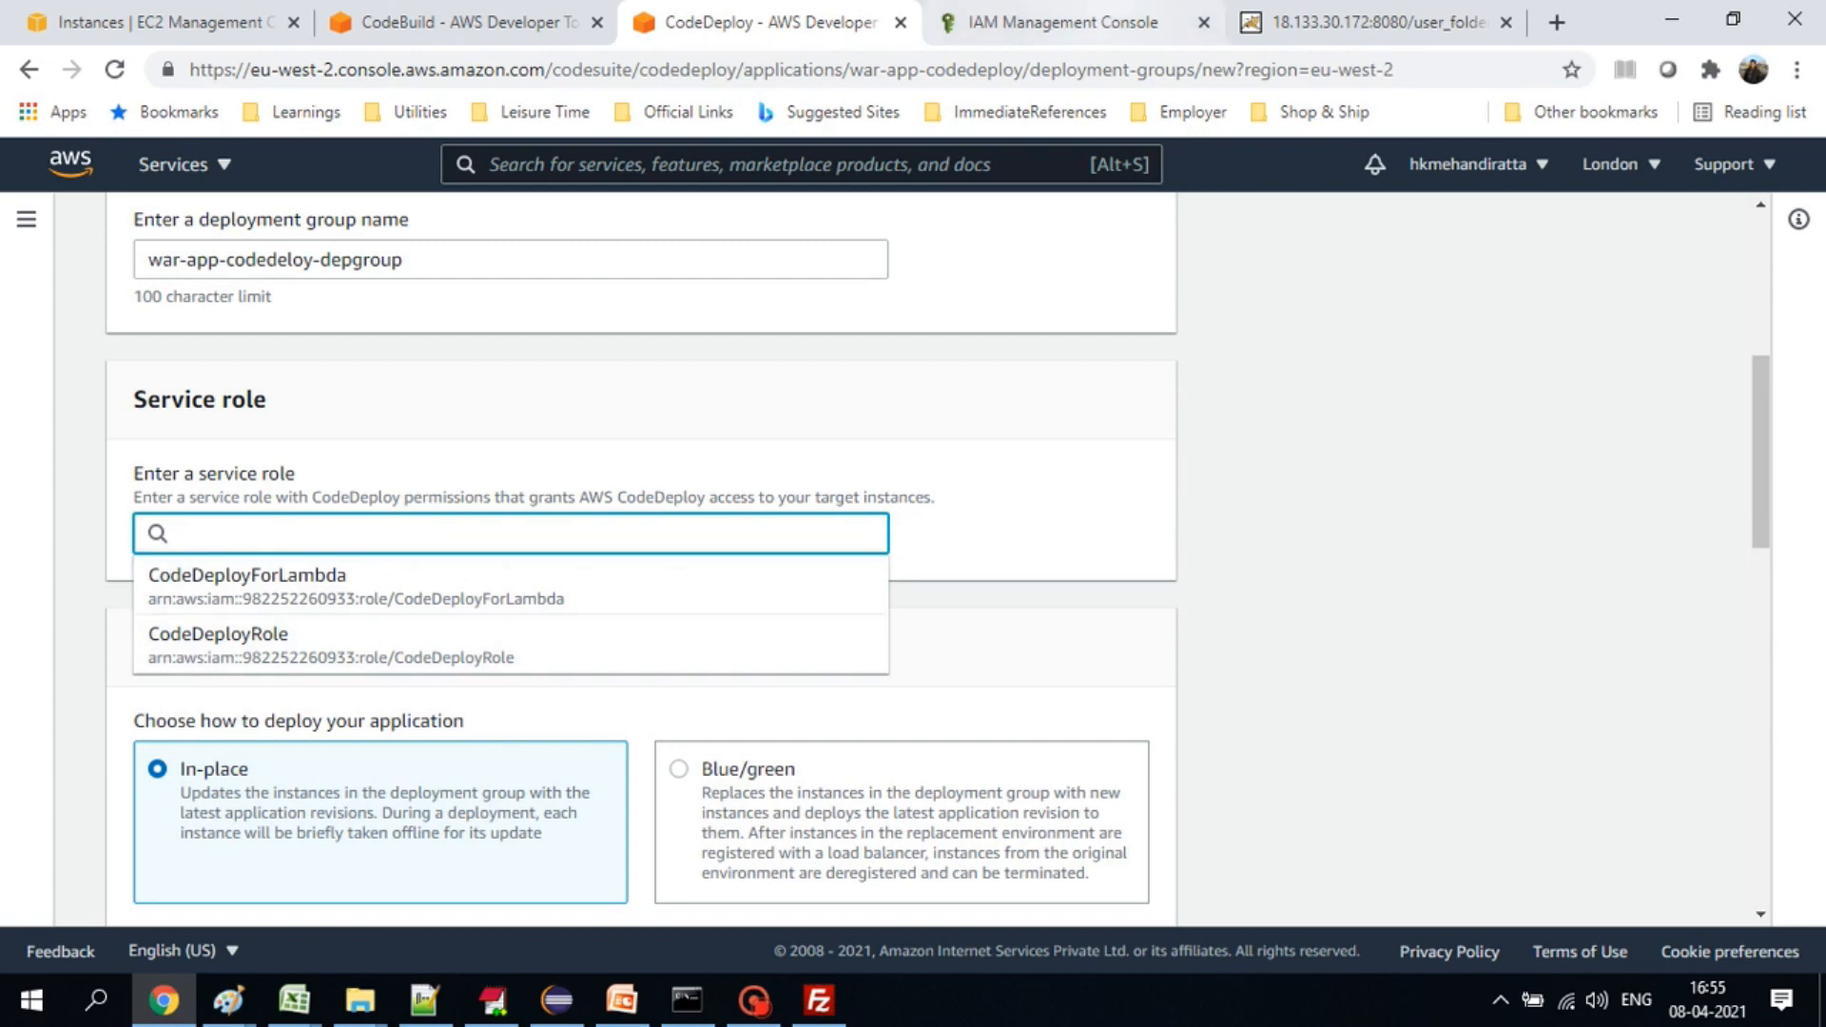
- Return to IAM, examine the policies attached to CodeDeployRole, and go back to the roles list
{"action": "key", "text": "ctrl+Tab"}
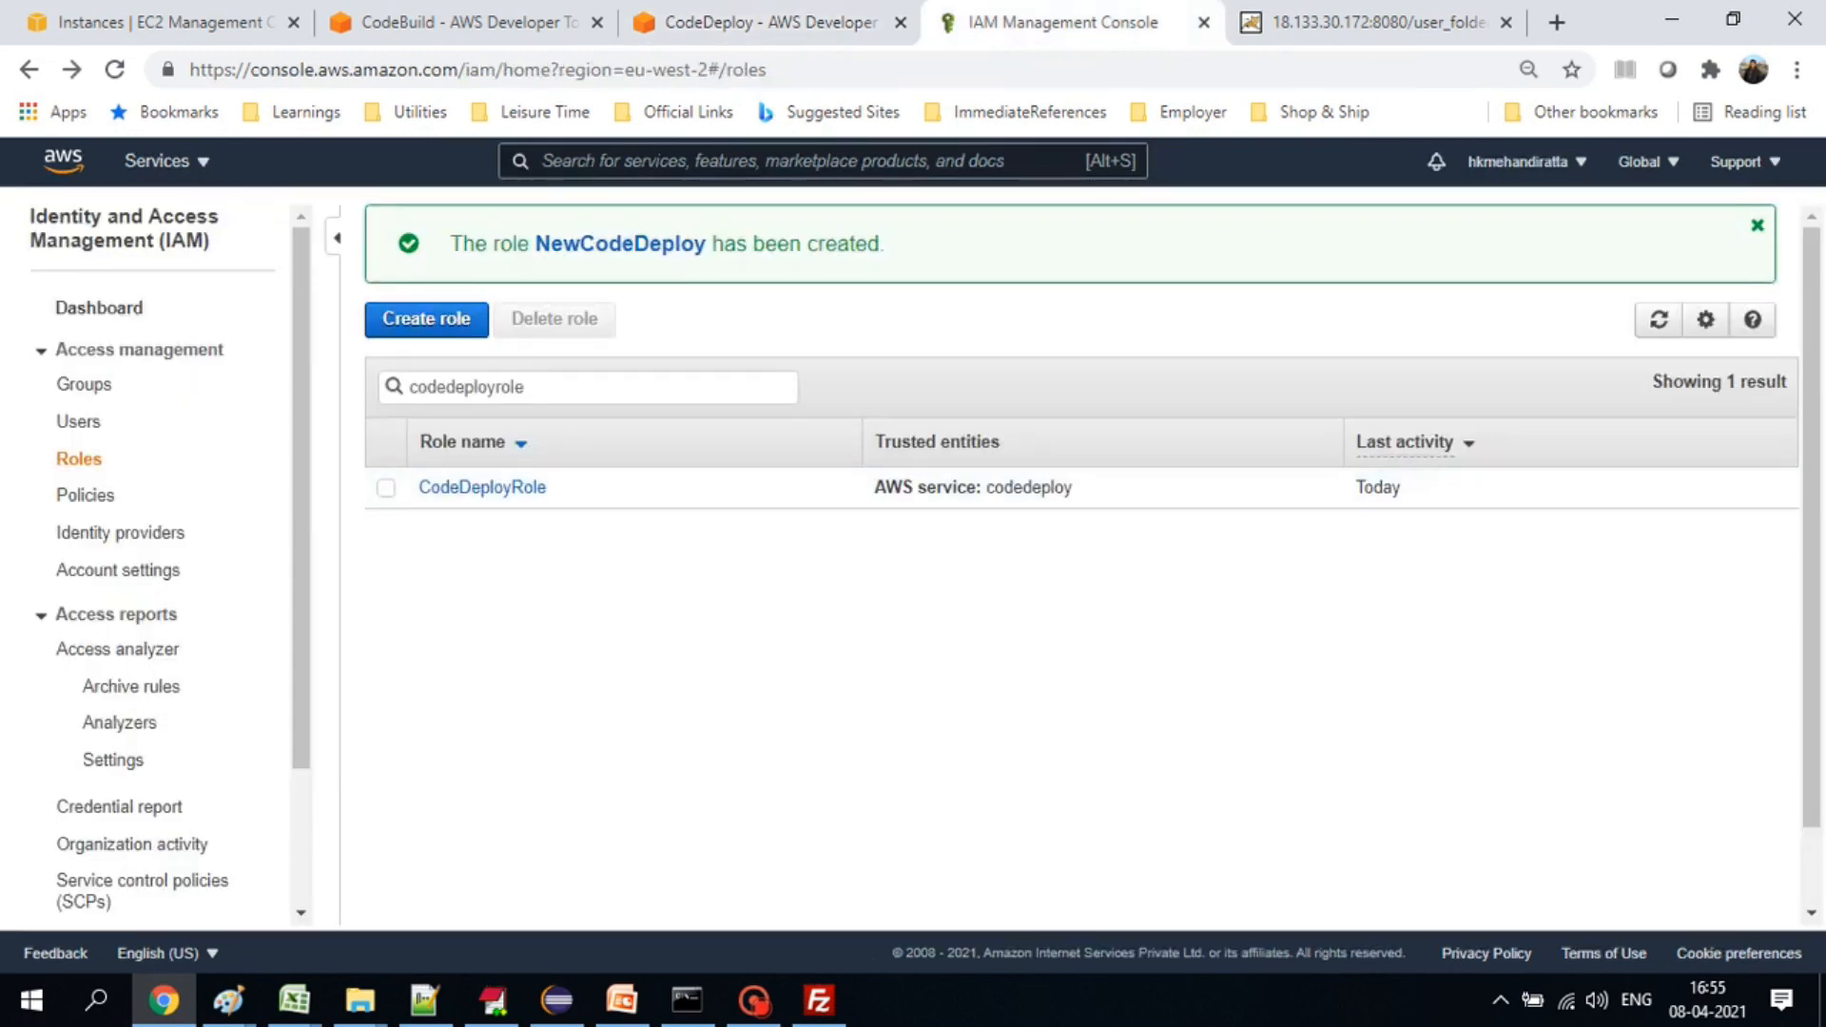
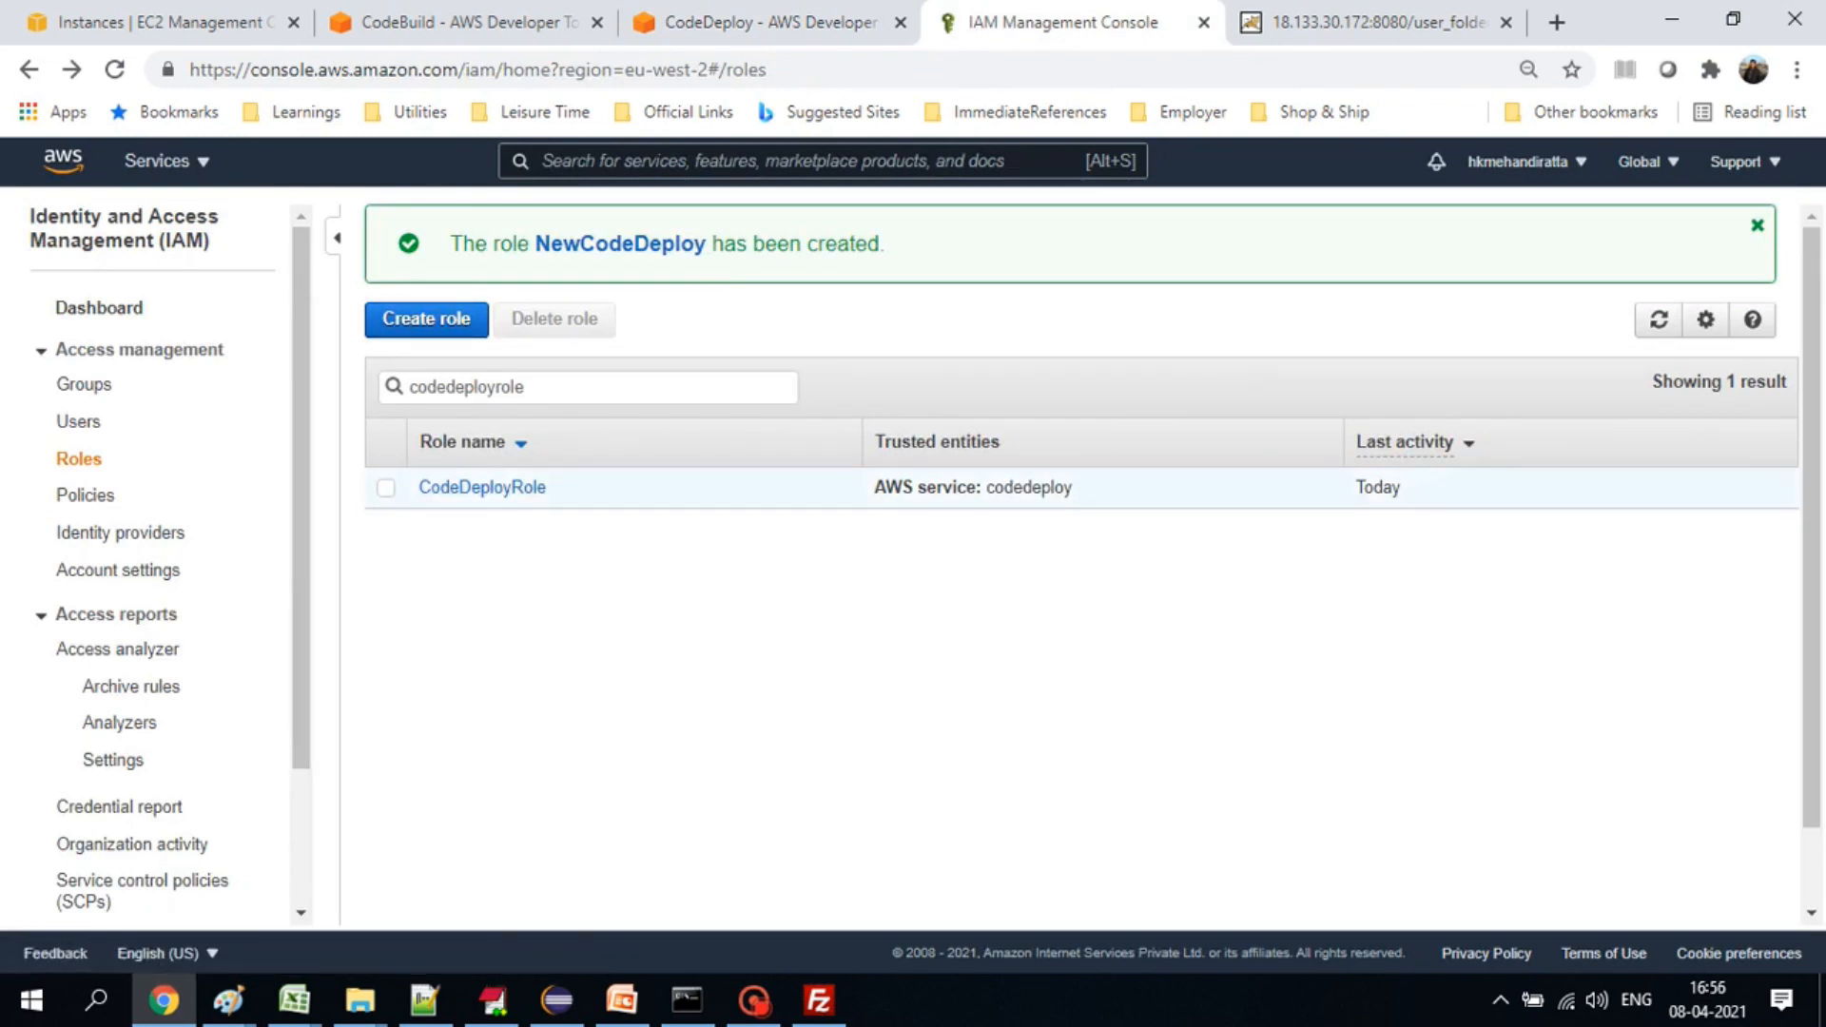
{"action": "left_click", "coordinate": [482, 487]}
{"action": "scroll", "coordinate": [556, 743], "scroll_direction": "down", "scroll_amount": 1}
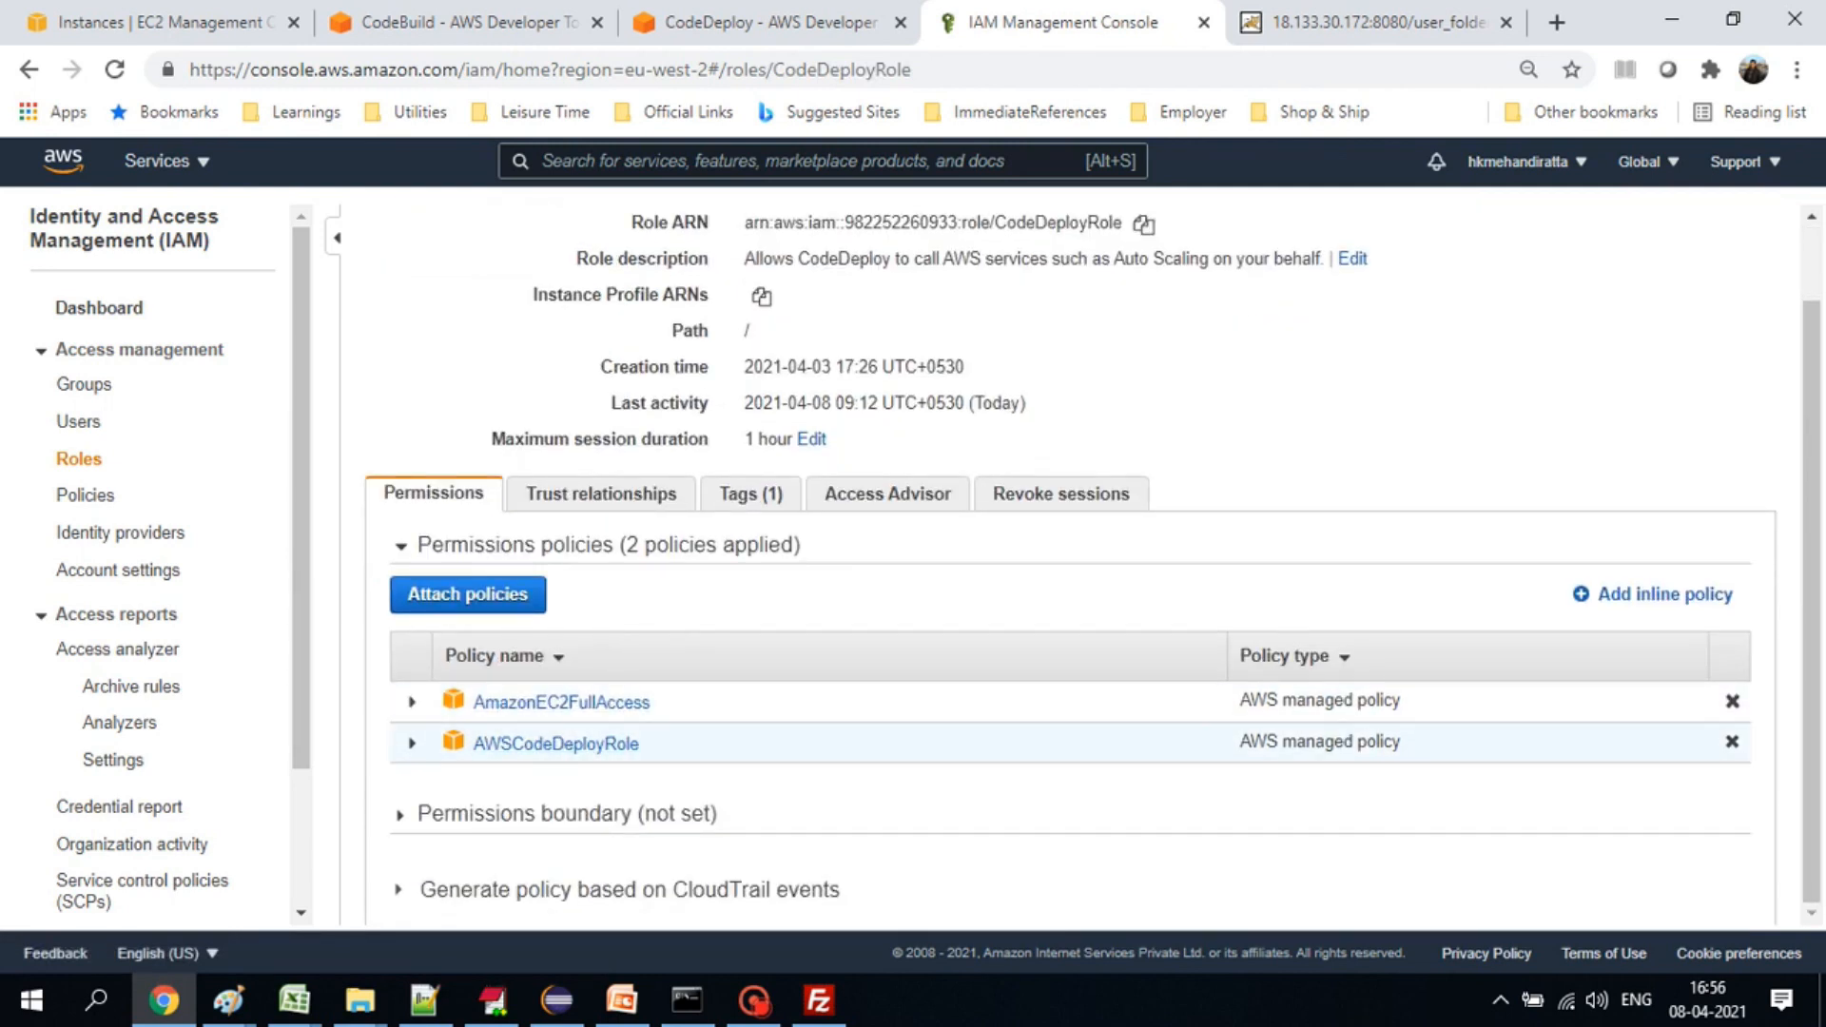
{"action": "left_click_drag", "start_coordinate": [643, 745], "coordinate": [472, 743]}
{"action": "scroll", "coordinate": [473, 743], "scroll_direction": "up", "scroll_amount": 1}
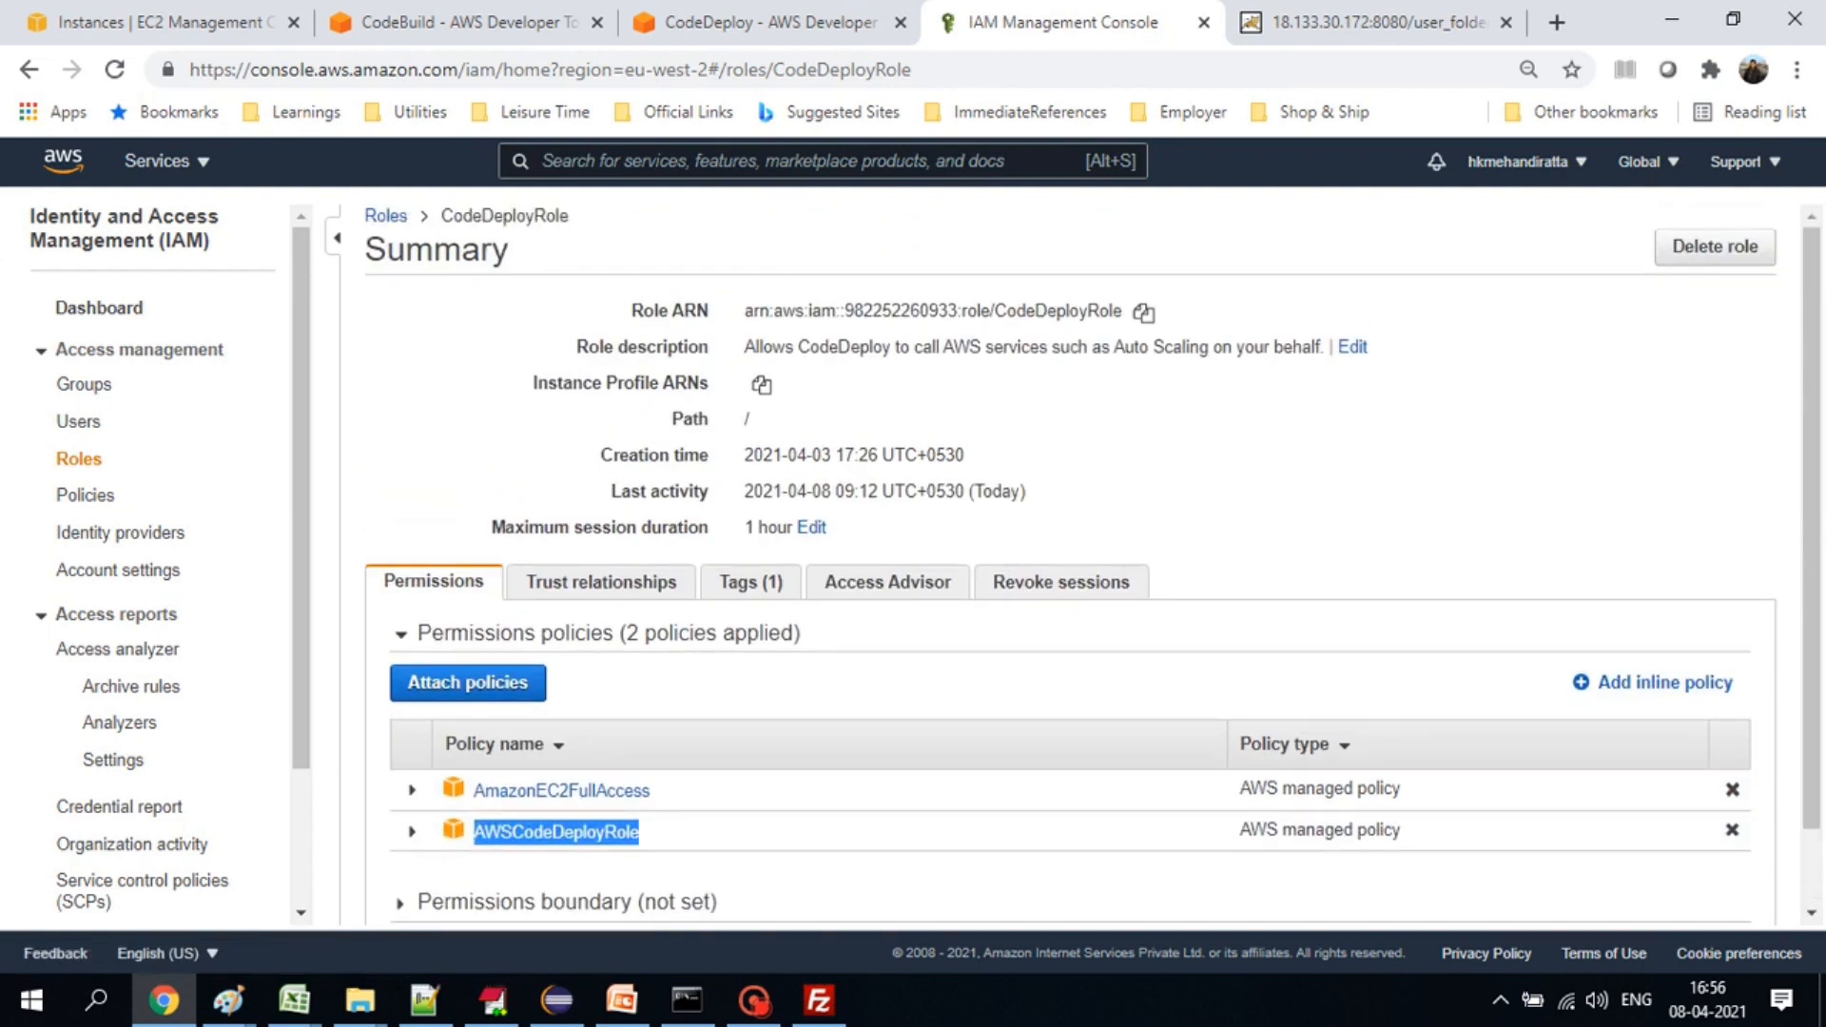
{"action": "left_click", "coordinate": [385, 216]}
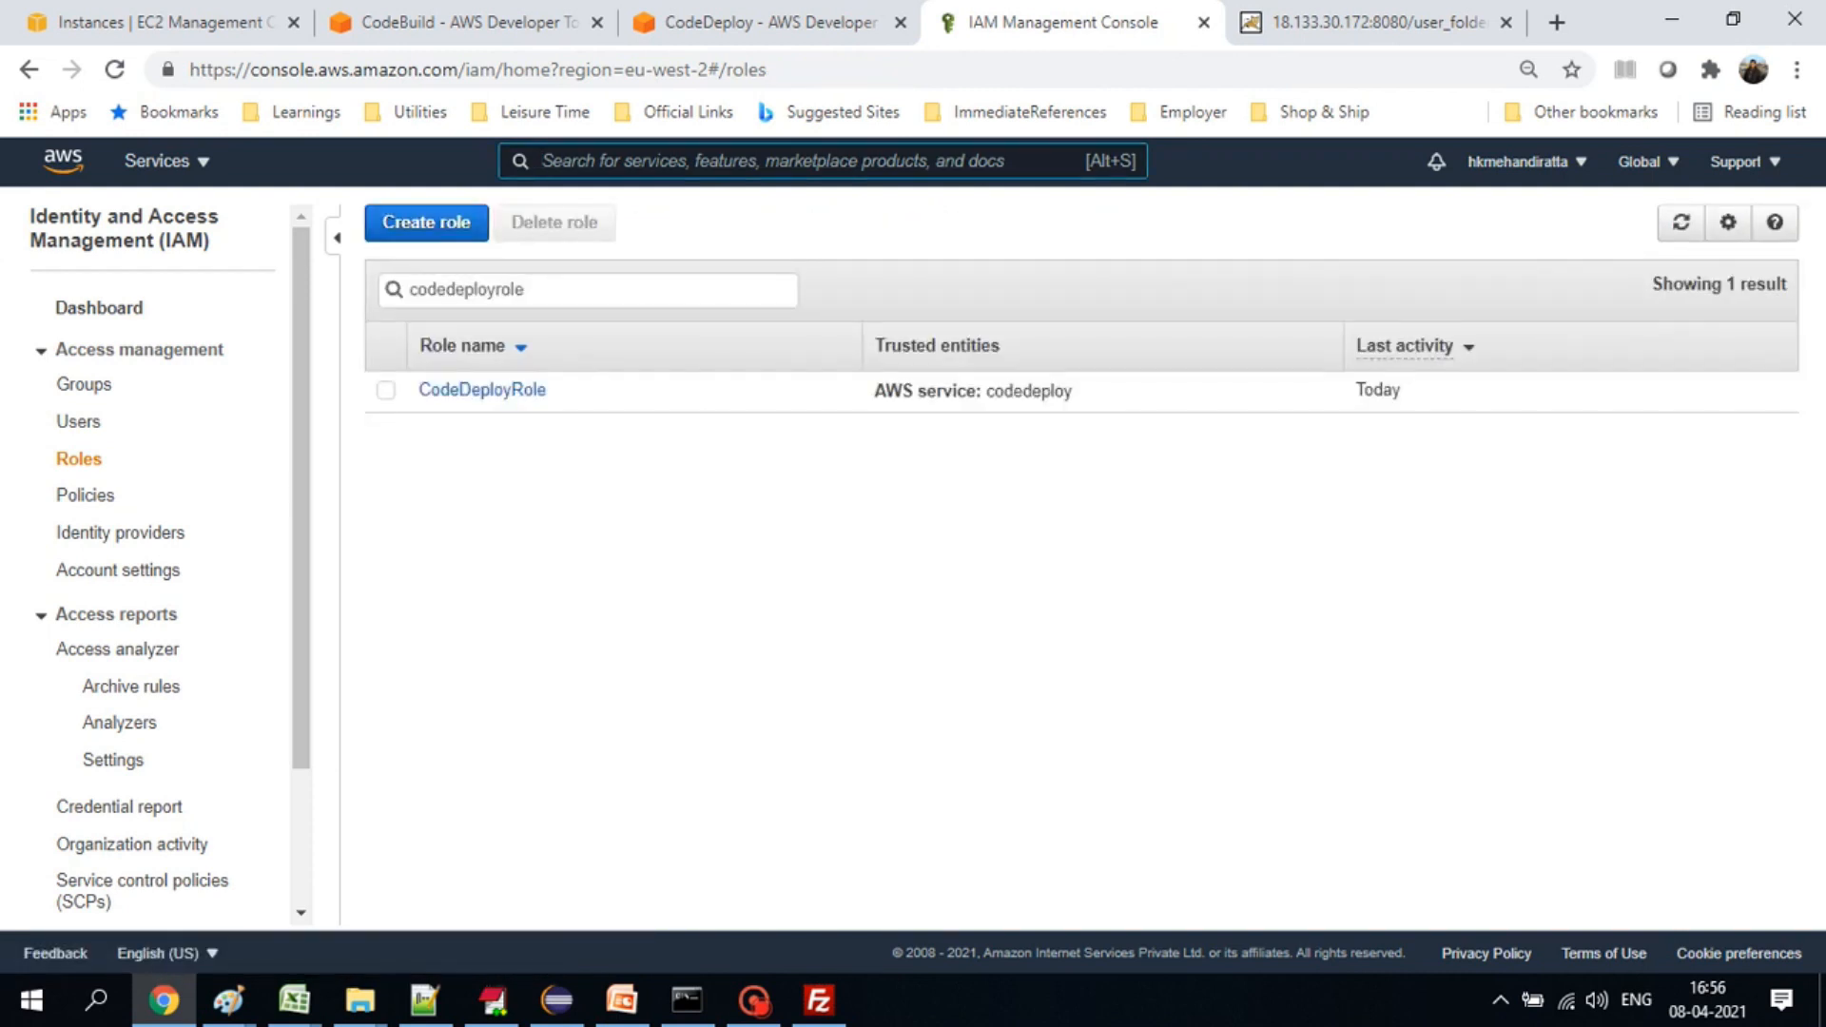
- Try to search the AWS console for newcode
{"action": "key", "text": "alt+s"}
{"action": "type", "text": "newcode"}
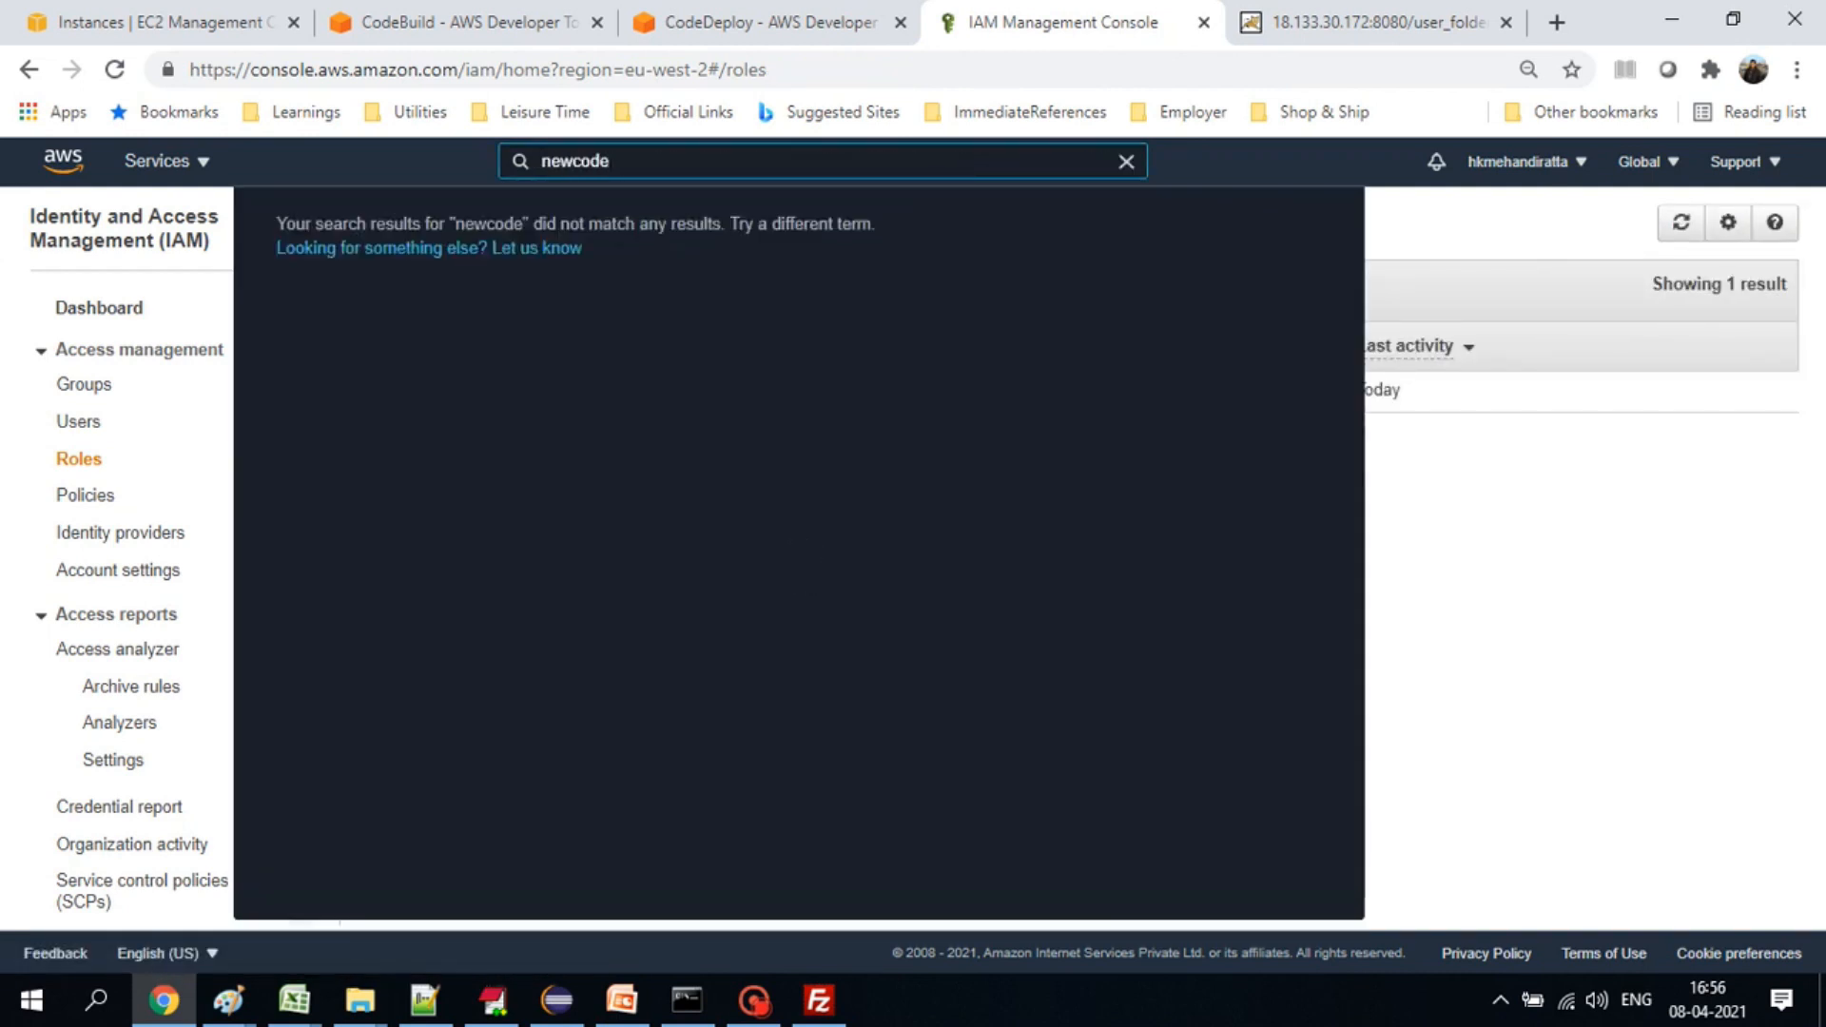
{"action": "key", "text": "Escape"}
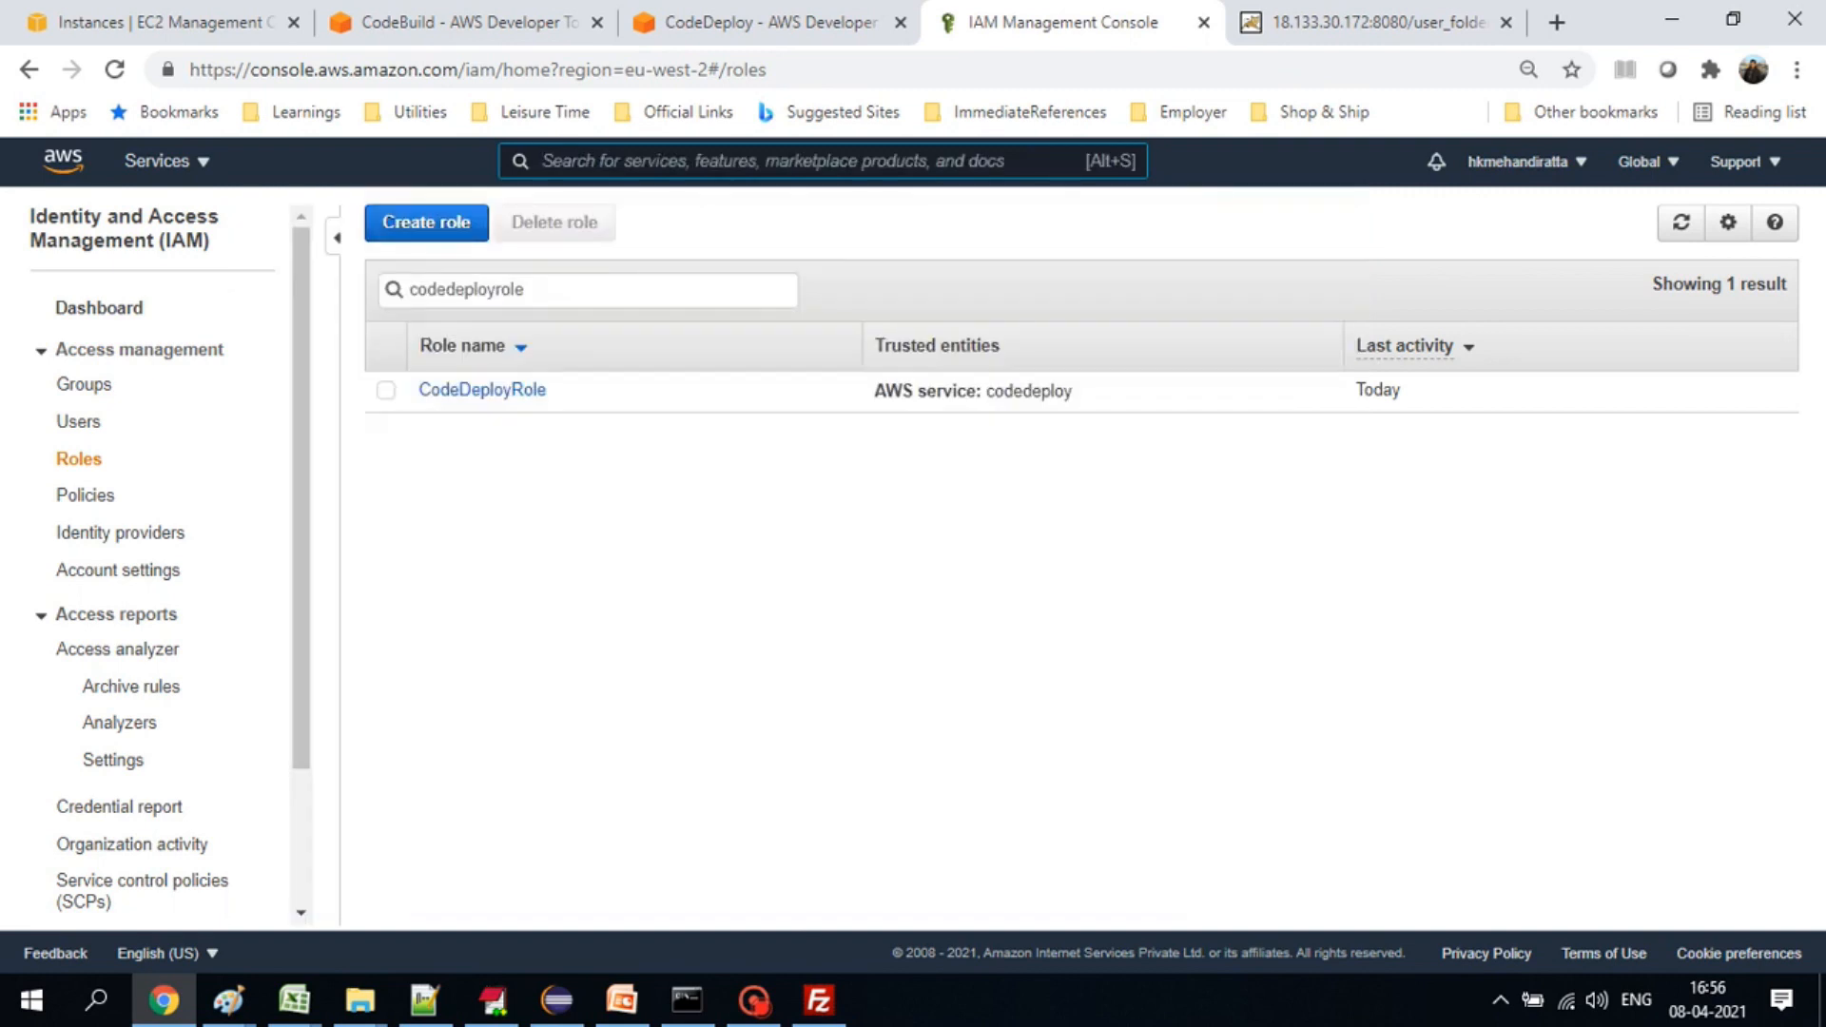
{"action": "left_click", "coordinate": [754, 1000]}
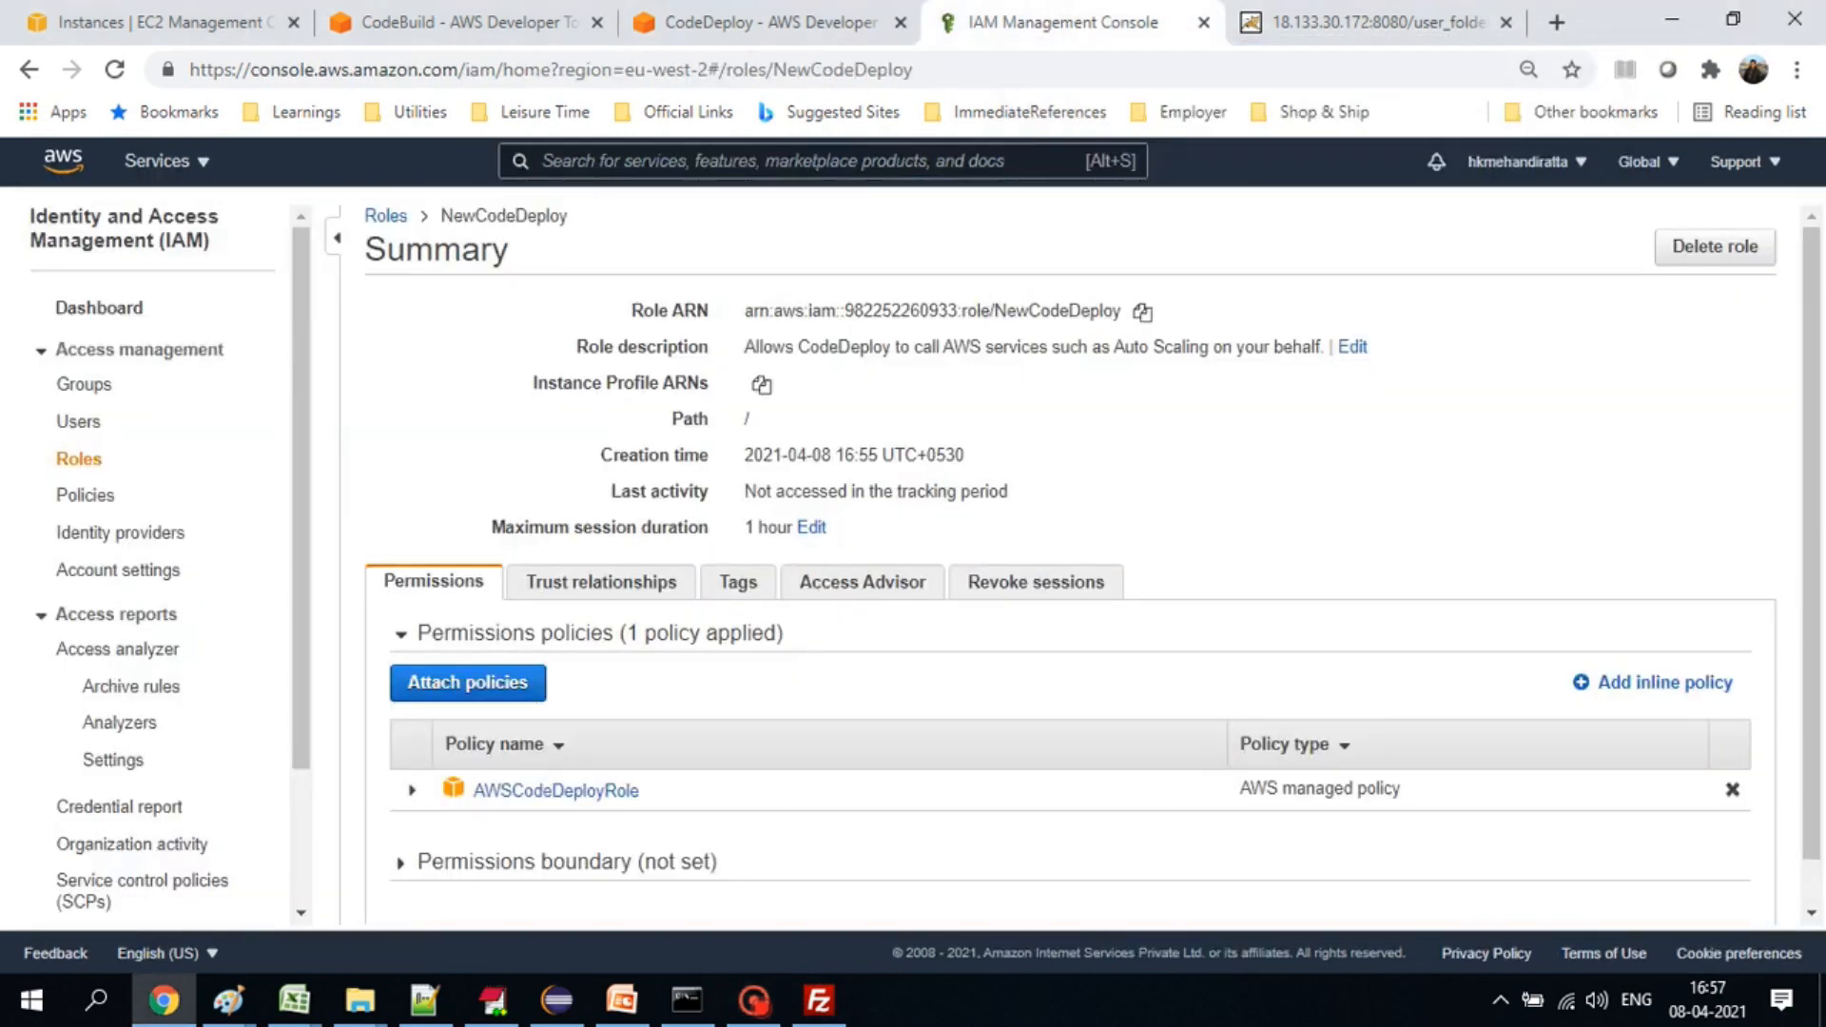
- Copy the NewCodeDeploy role's ARN from IAM and paste it as the deployment group's service role
{"action": "left_click", "coordinate": [1143, 313]}
{"action": "left_click", "coordinate": [561, 23]}
{"action": "left_click", "coordinate": [769, 23]}
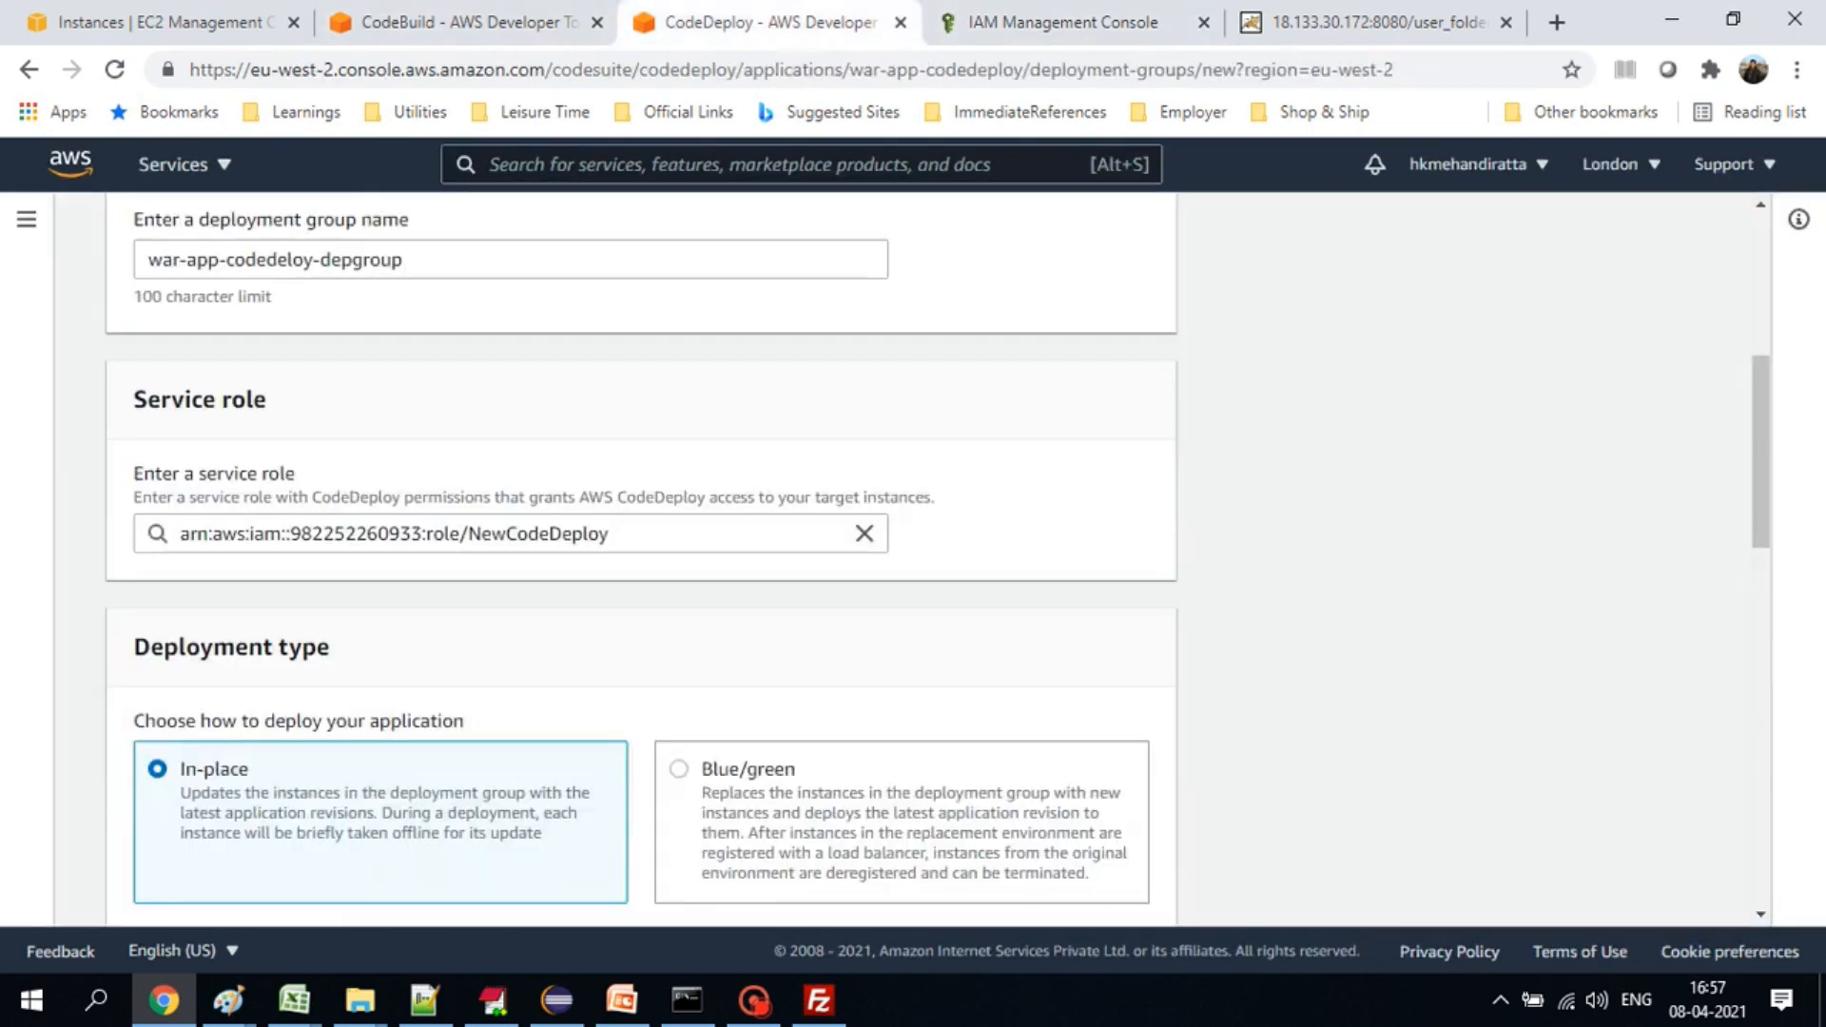
{"action": "left_click", "coordinate": [611, 534]}
{"action": "key", "text": "ctrl+a"}
{"action": "key", "text": "ctrl+v"}
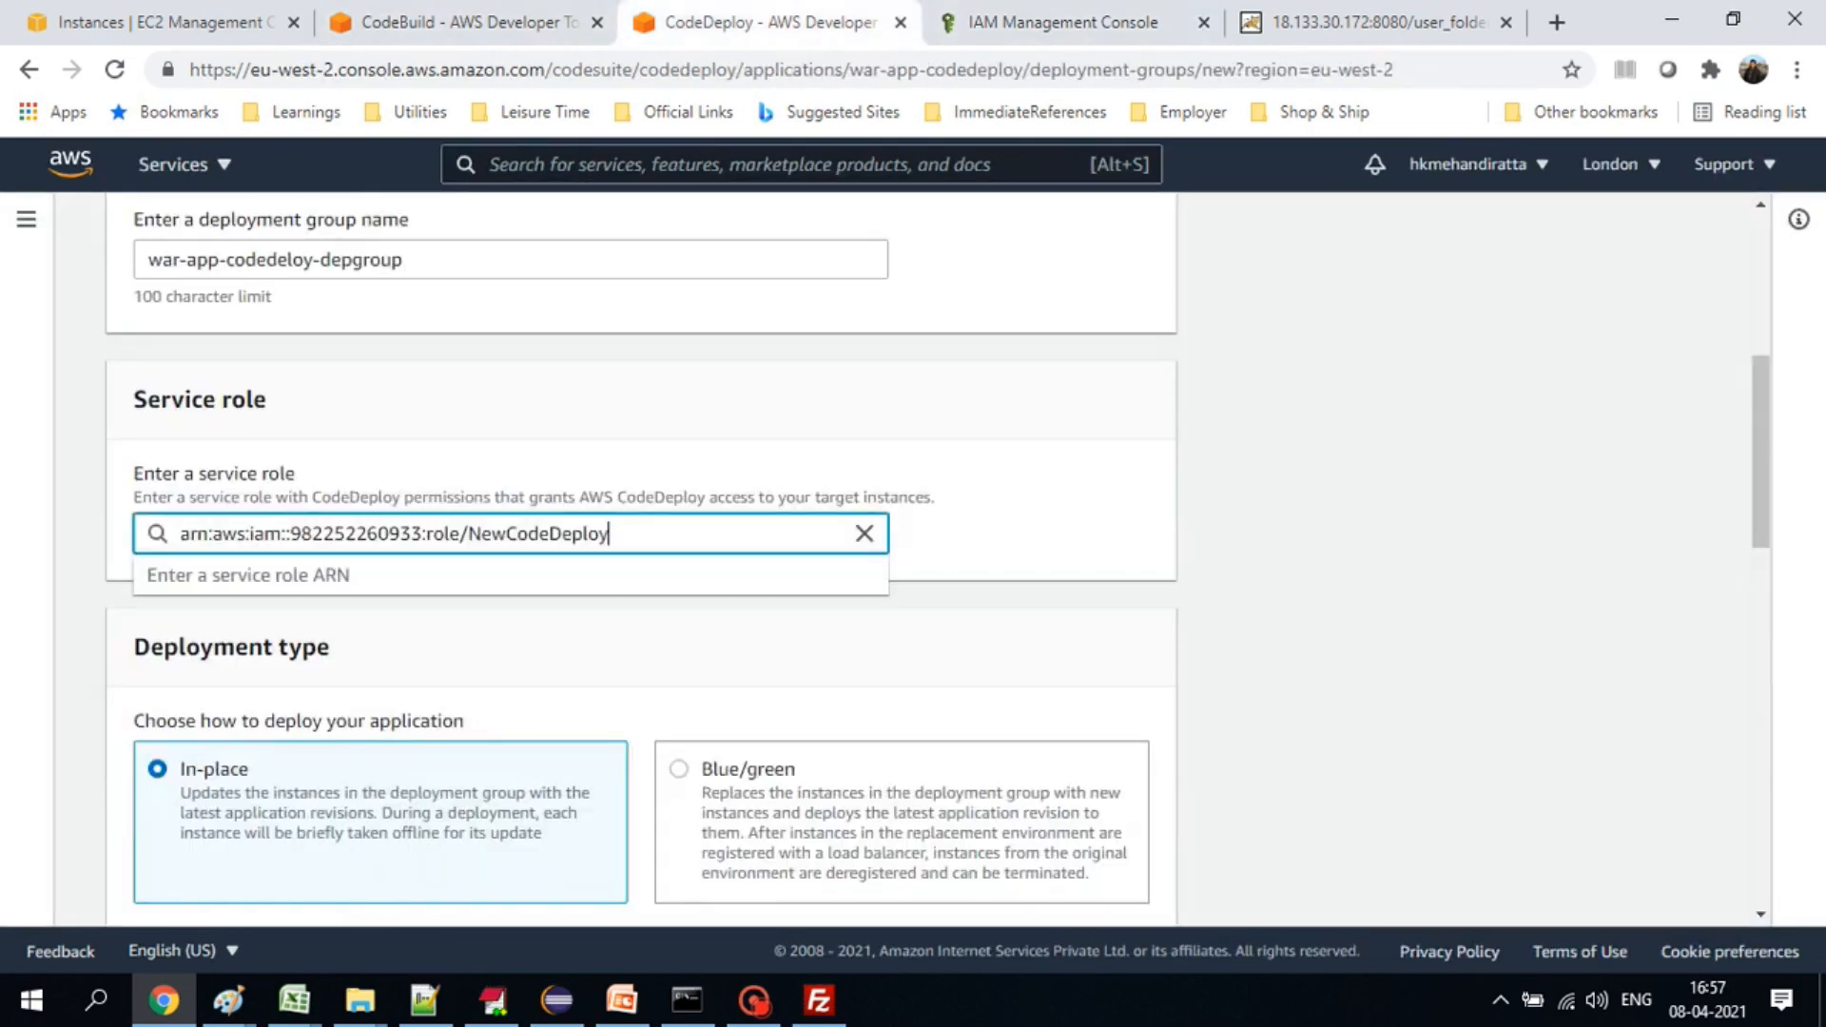
- Include Amazon EC2 instances in the deployment group's environment configuration and set the first tag's key to Name
{"action": "scroll", "coordinate": [642, 562], "scroll_direction": "down", "scroll_amount": 4}
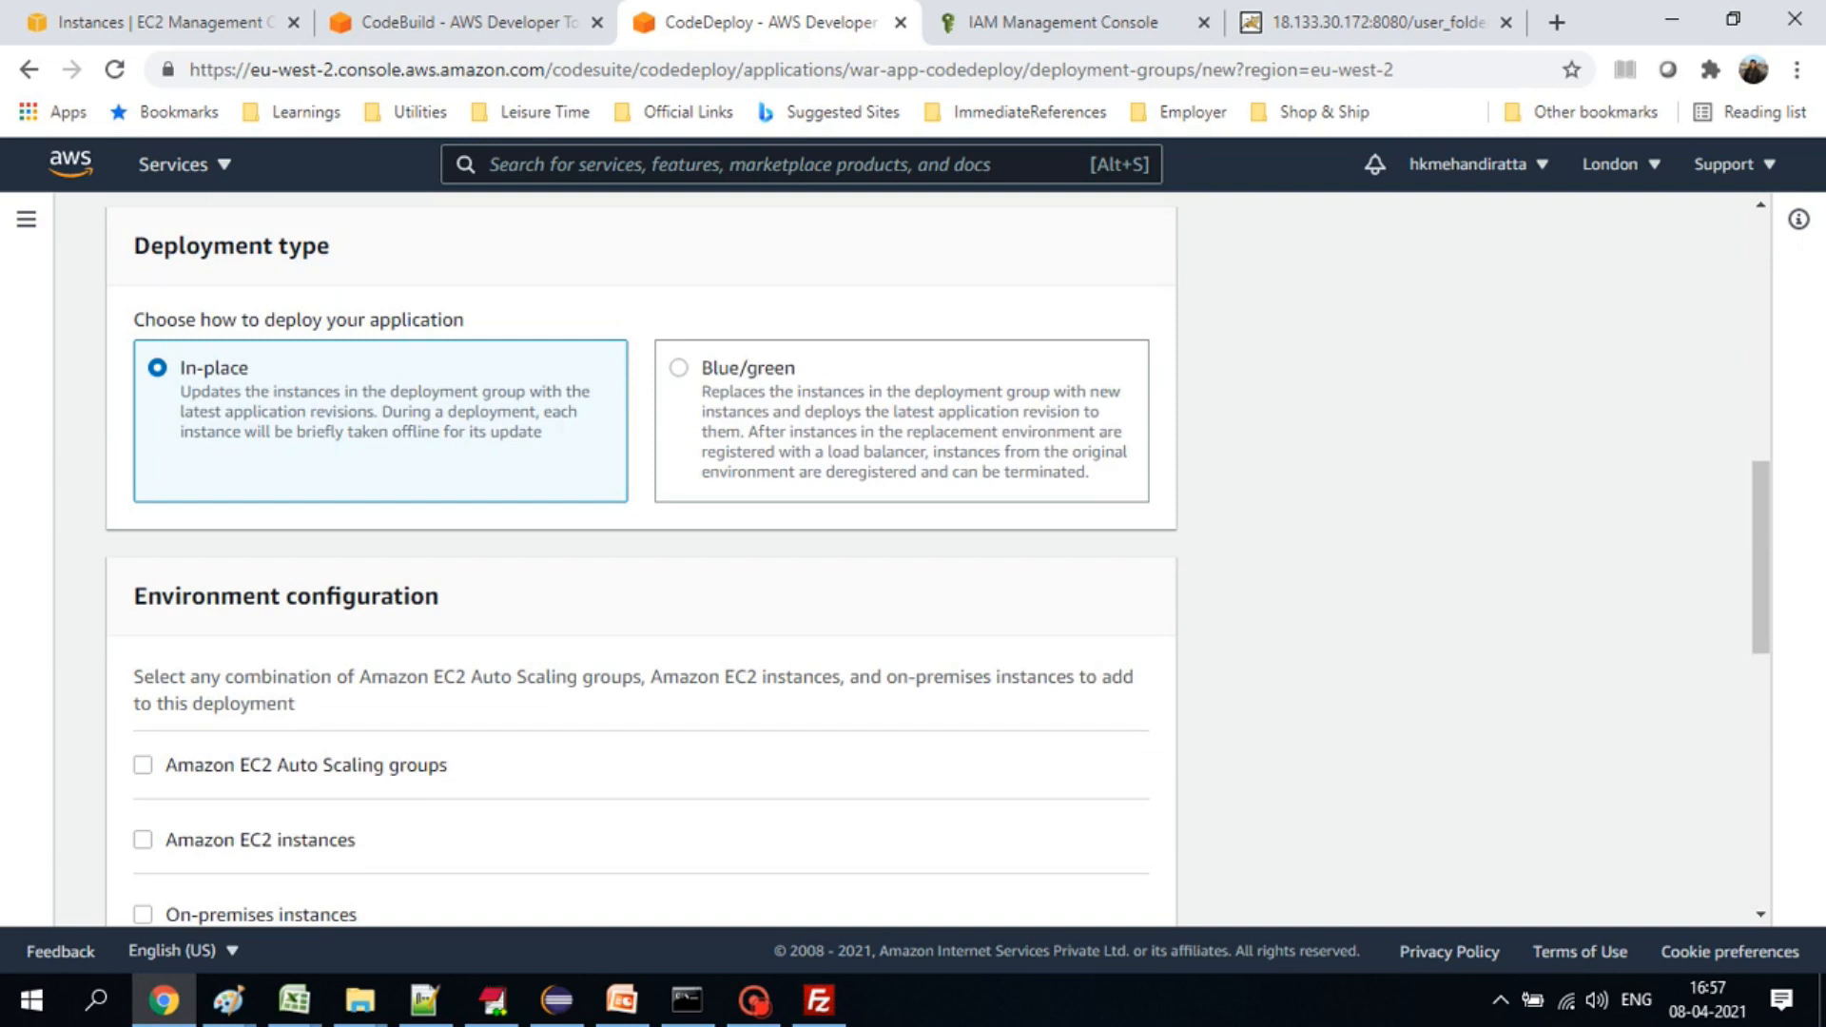
{"action": "scroll", "coordinate": [642, 561], "scroll_direction": "down", "scroll_amount": 3}
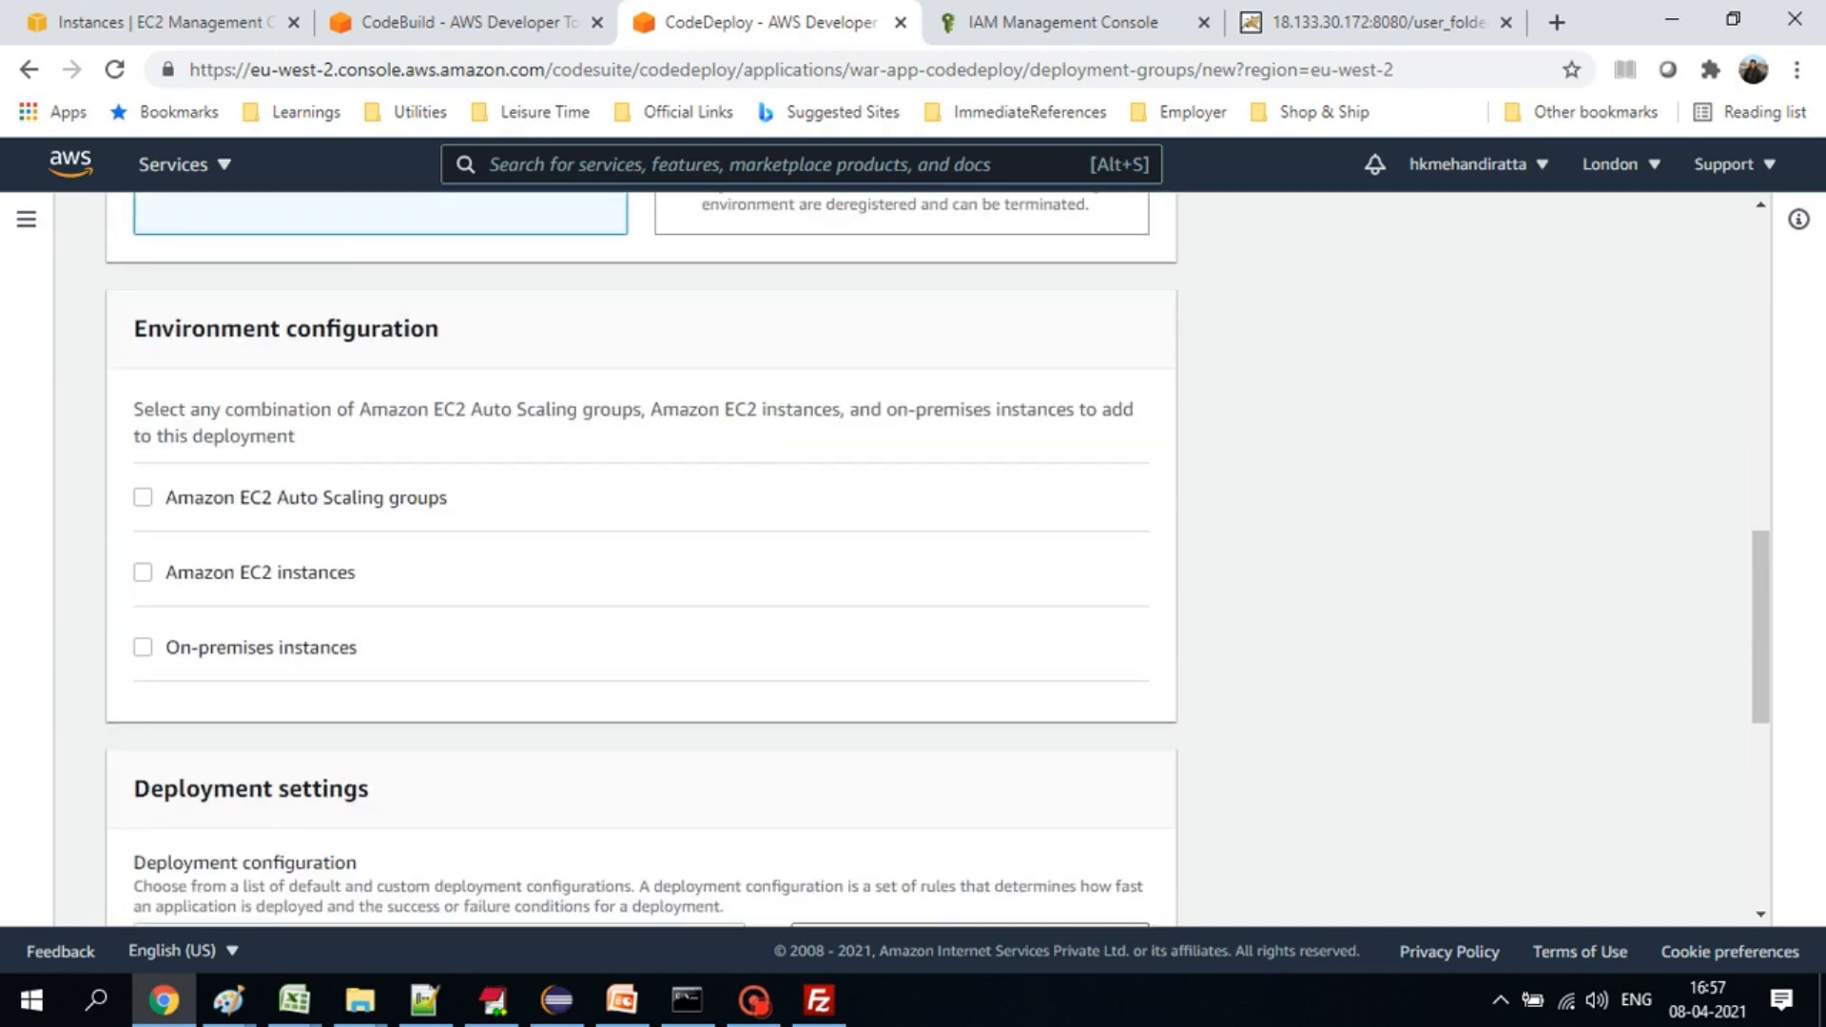
{"action": "left_click", "coordinate": [142, 573]}
{"action": "left_click", "coordinate": [313, 840]}
{"action": "type", "text": "Name"}
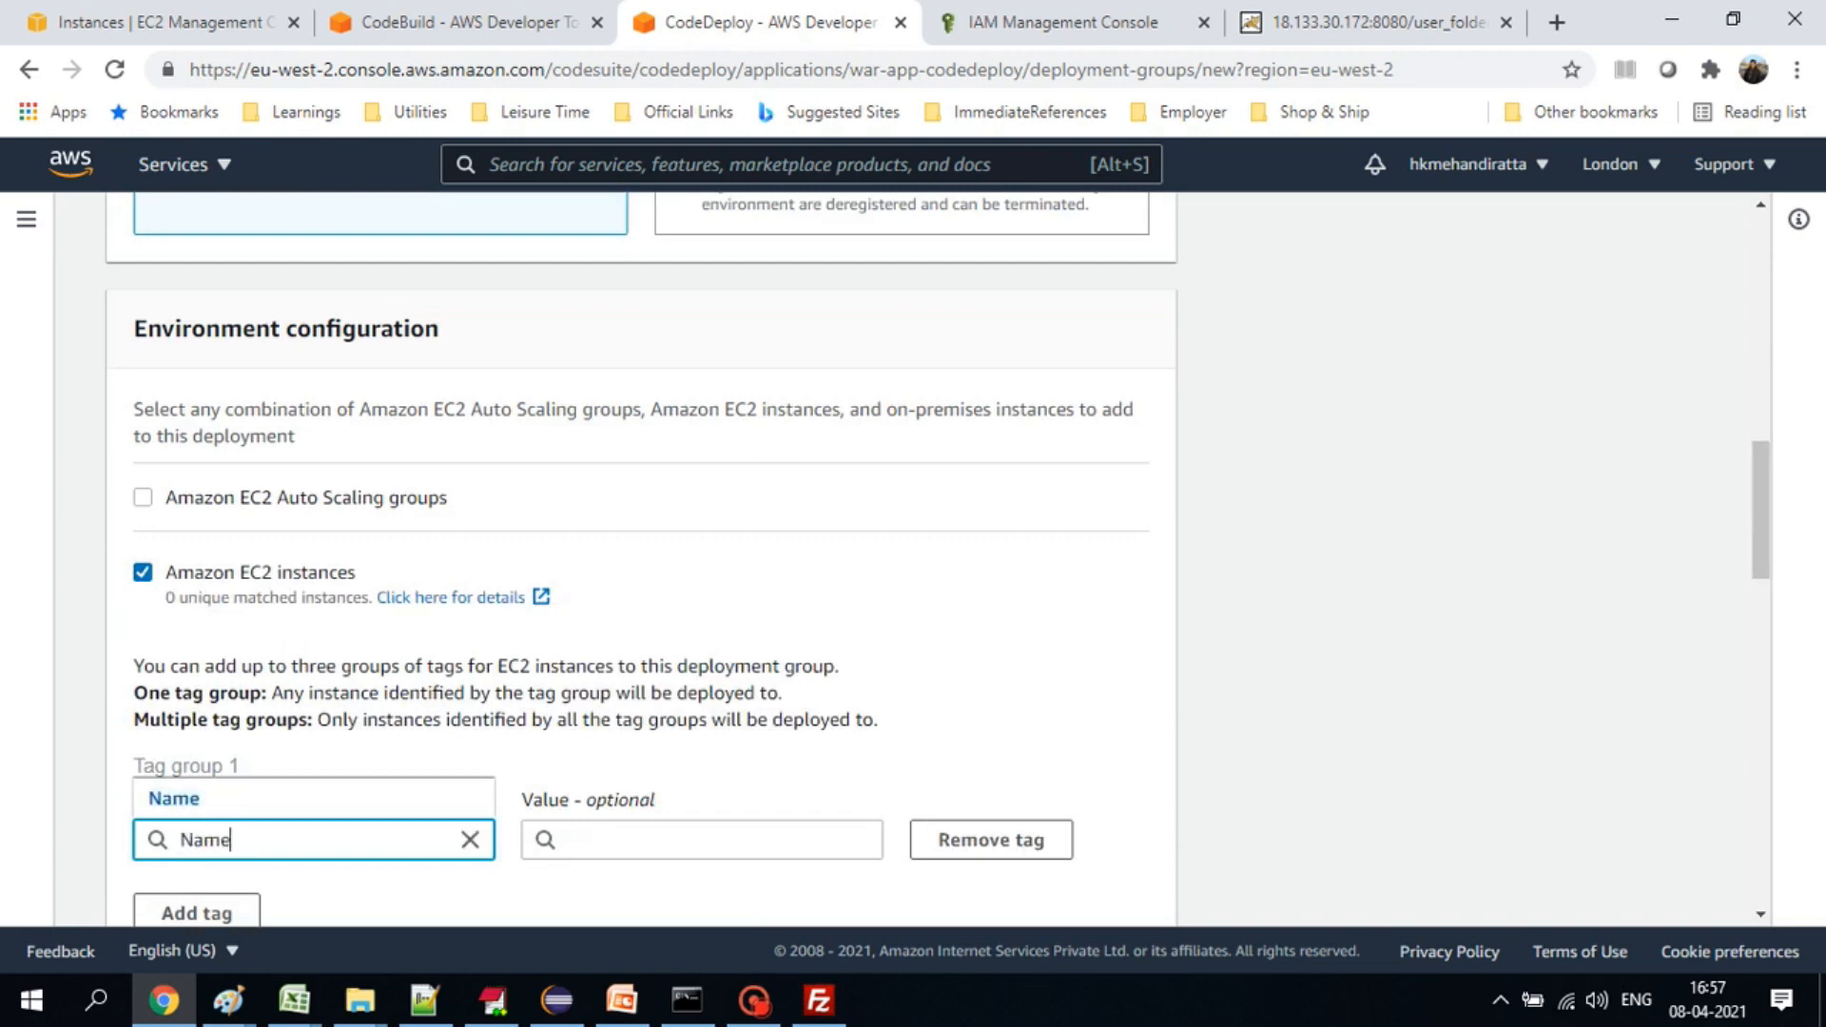
{"action": "left_click", "coordinate": [175, 800]}
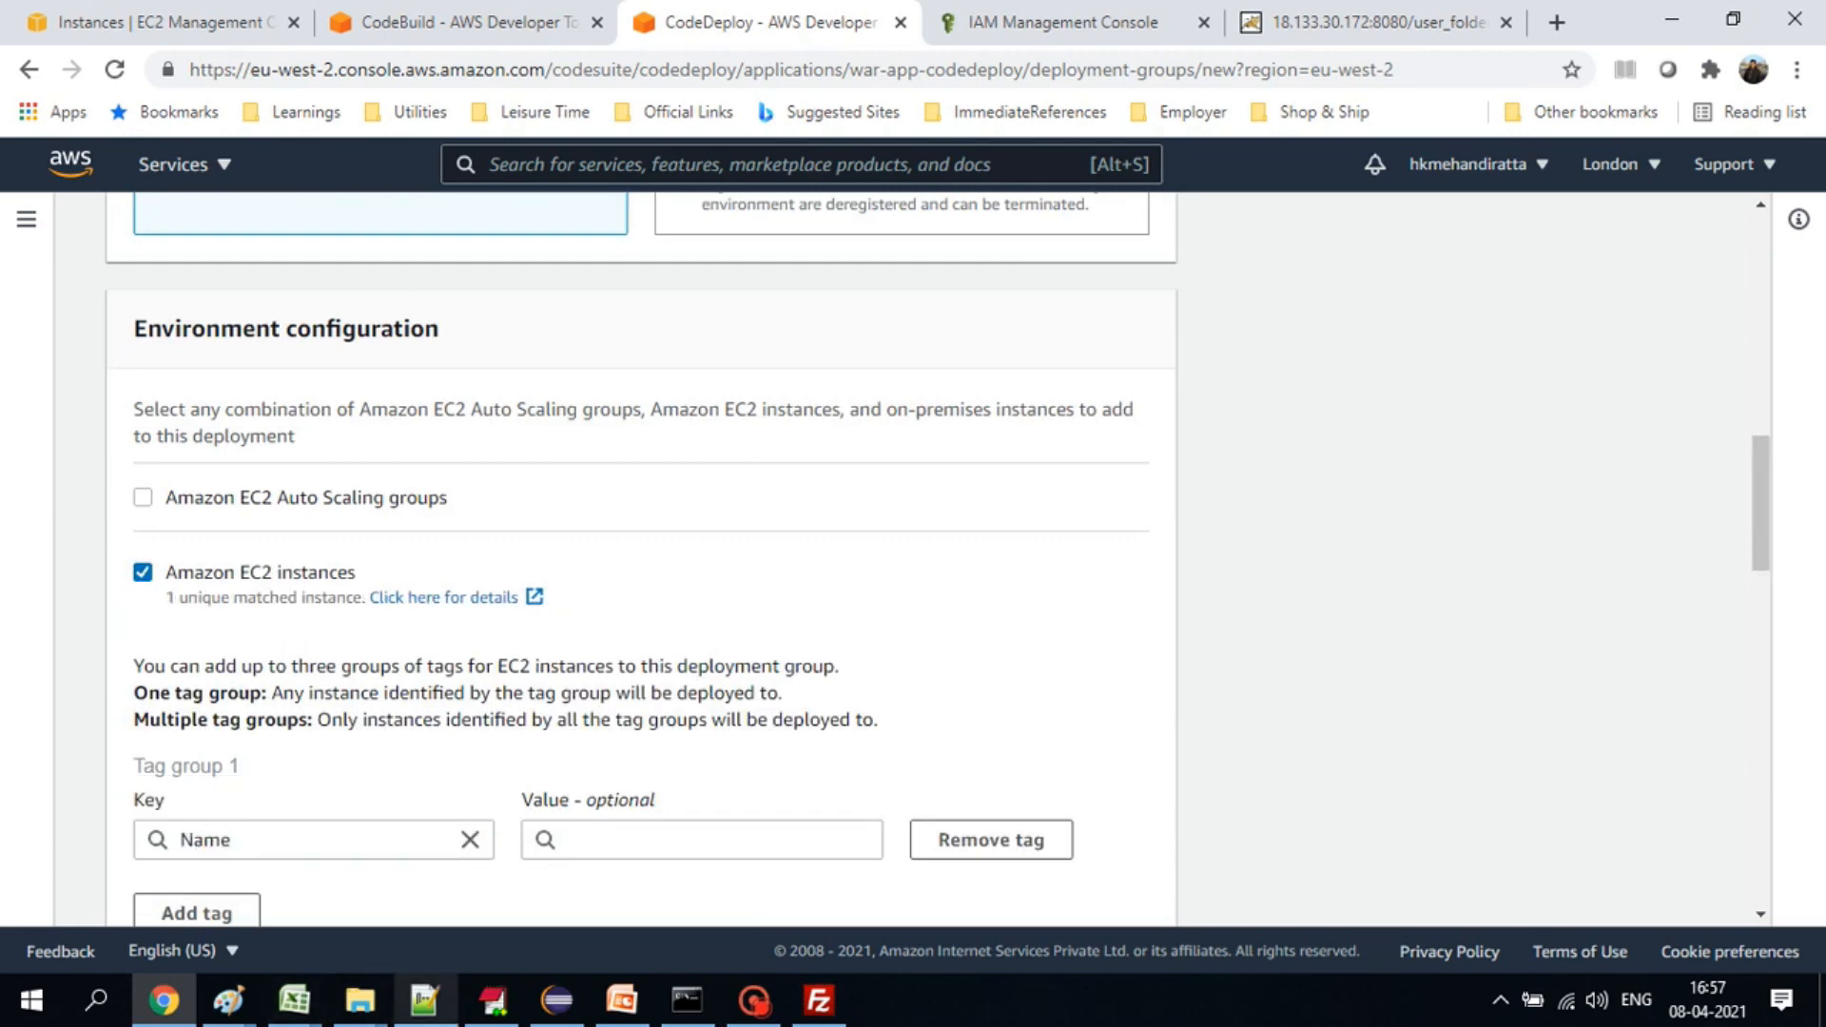
- Copy the instance name DemoEC2ForCodeDeploy from the Notepad++ notes and paste it as the Name tag's value in the deployment group
{"action": "left_click", "coordinate": [425, 1000]}
{"action": "double_click", "coordinate": [225, 332]}
{"action": "key", "text": "ctrl+c"}
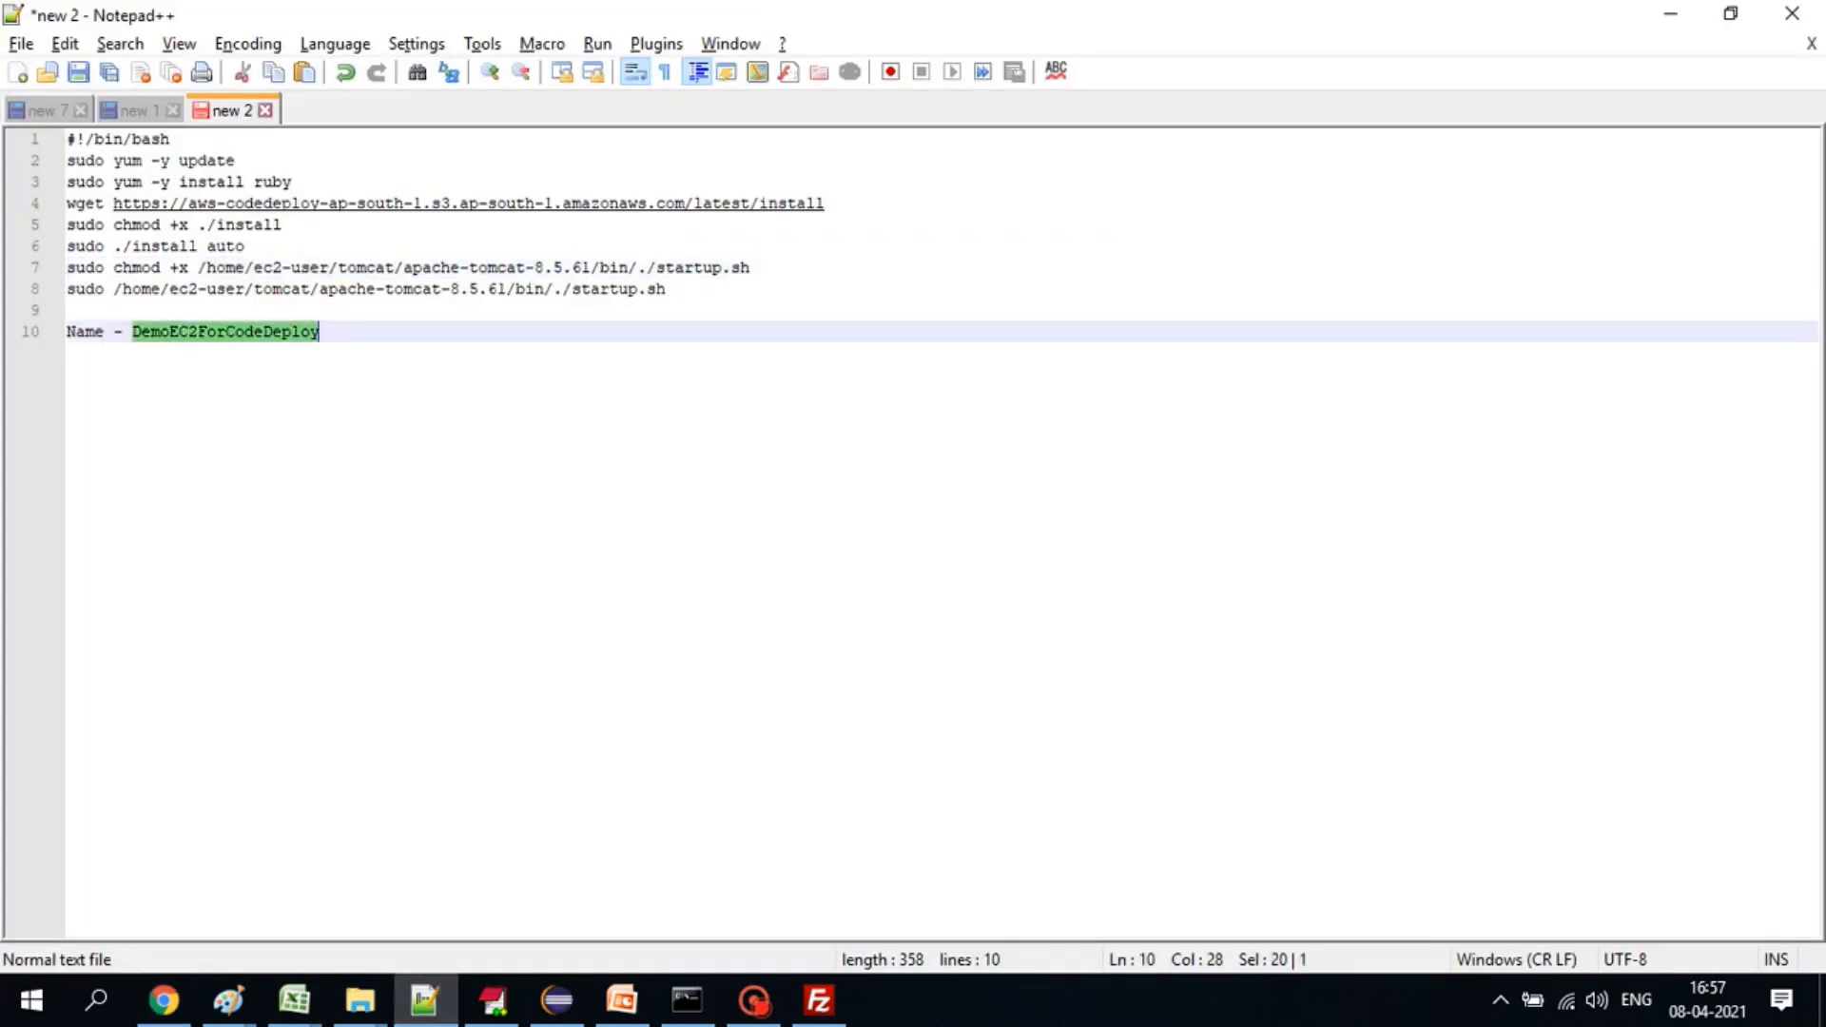
{"action": "key", "text": "alt+Tab"}
{"action": "left_click", "coordinate": [685, 839]}
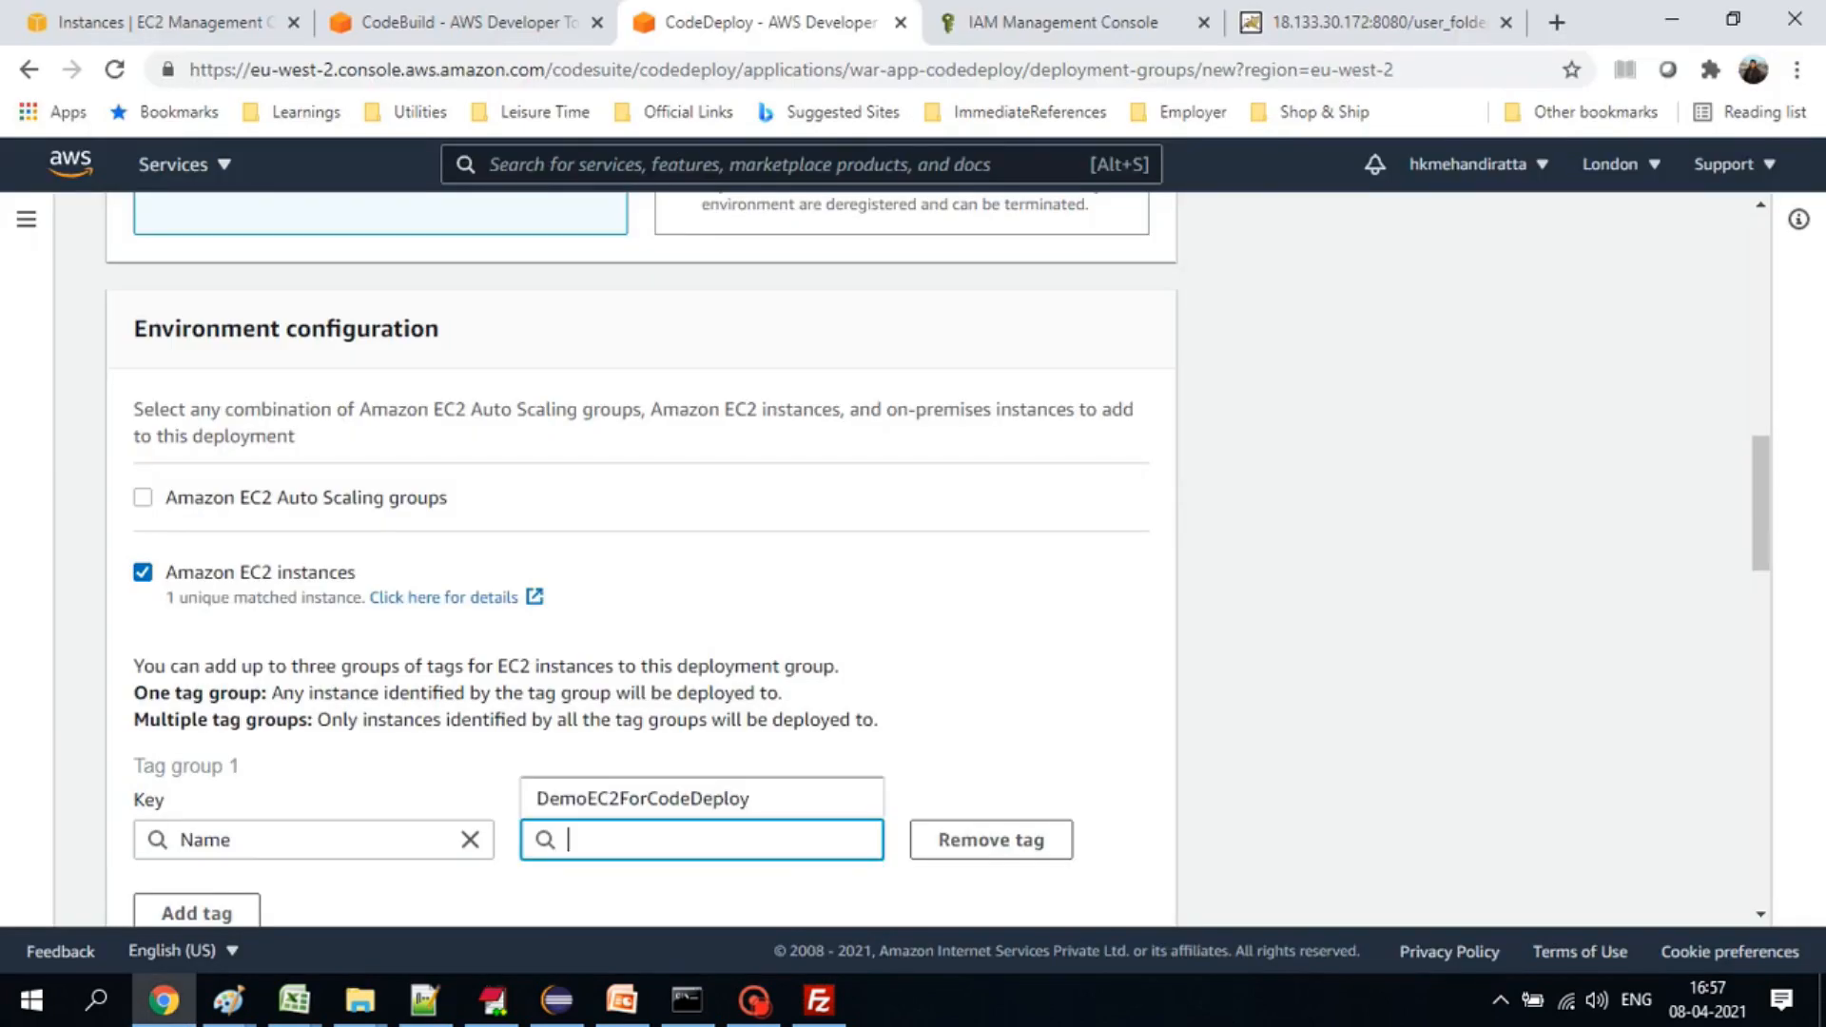
{"action": "key", "text": "ctrl+v"}
- Set the AWS CodeDeploy Agent installation through AWS Systems Manager to Never
{"action": "scroll", "coordinate": [642, 559], "scroll_direction": "down", "scroll_amount": 10}
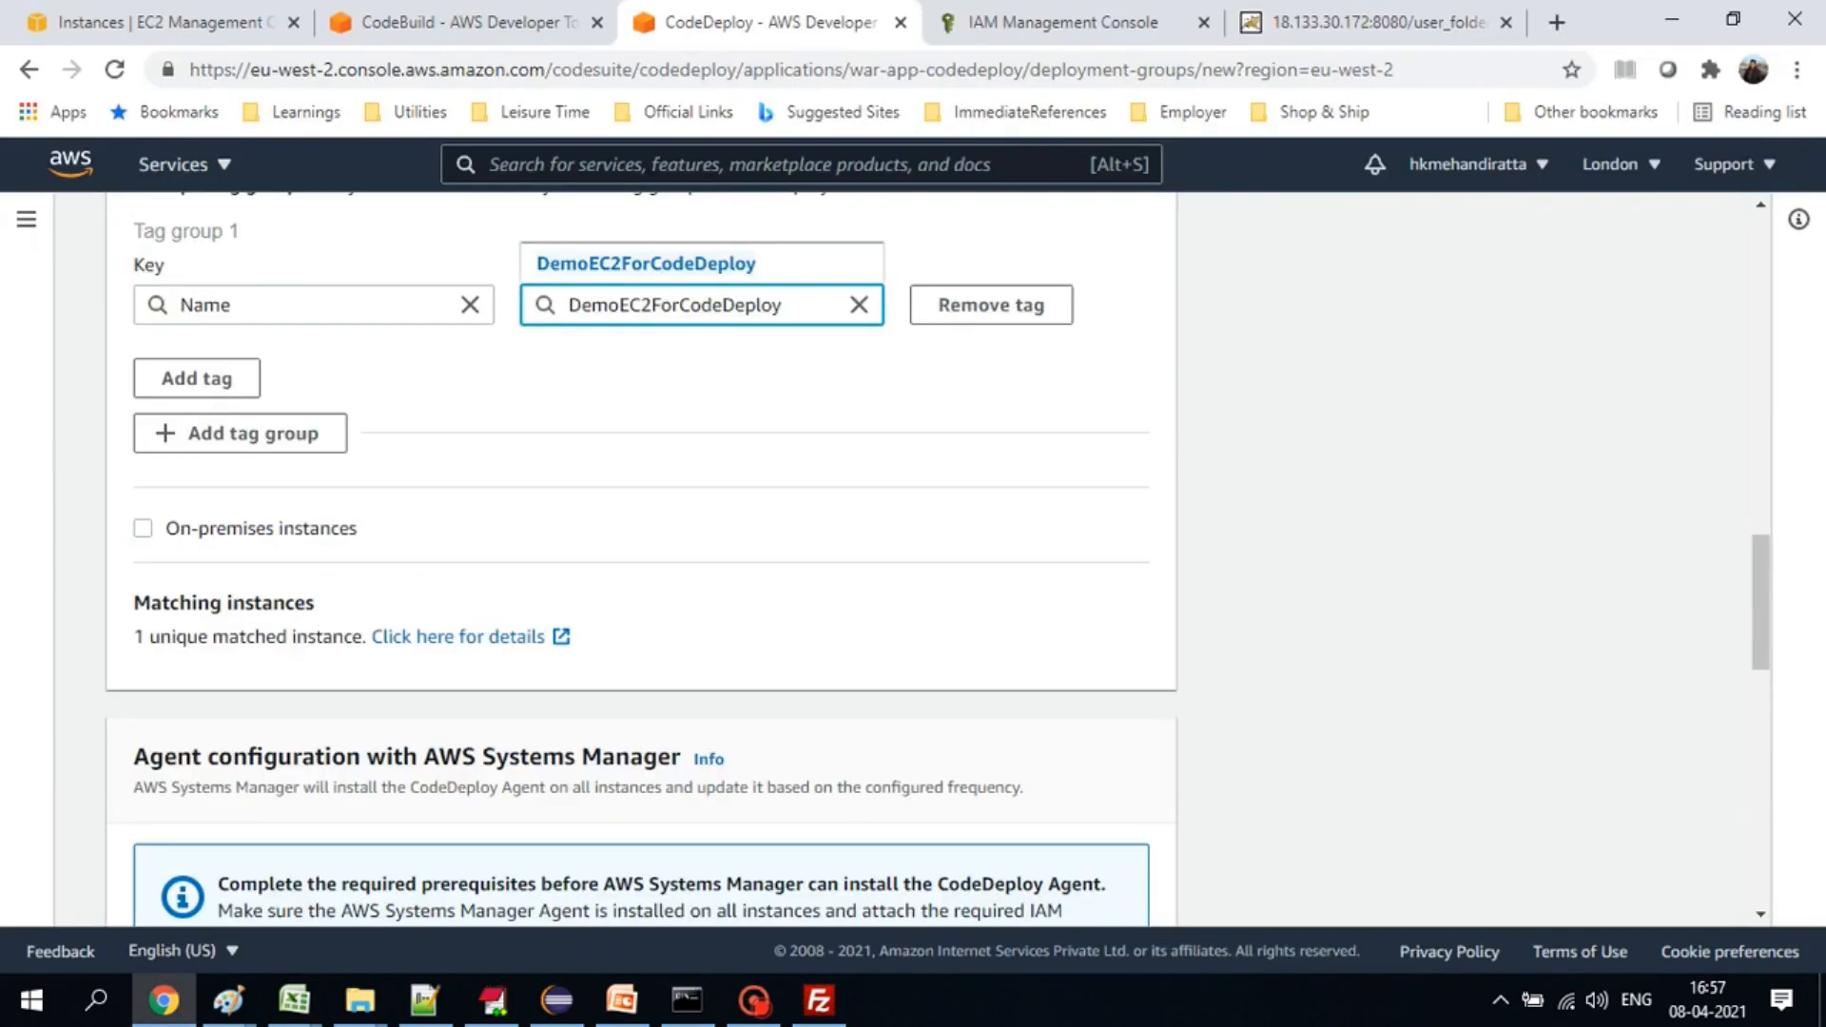
{"action": "scroll", "coordinate": [642, 560], "scroll_direction": "down", "scroll_amount": 9}
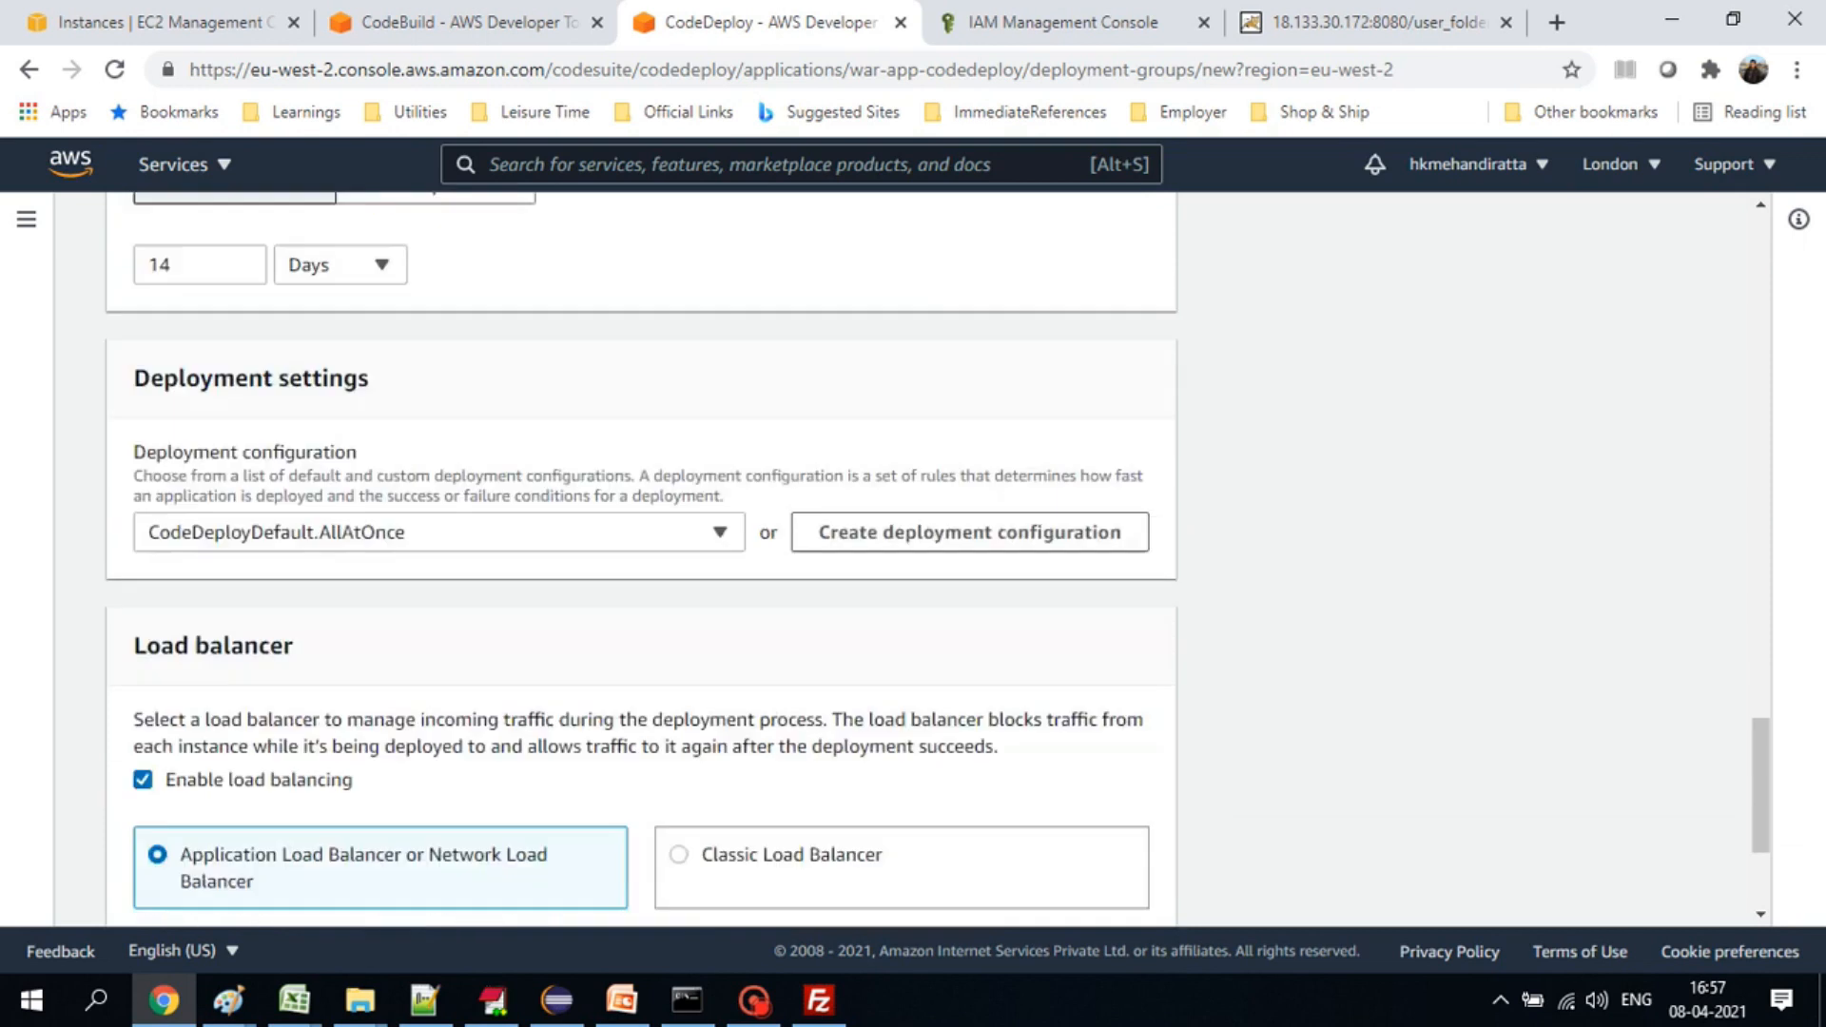
{"action": "scroll", "coordinate": [642, 560], "scroll_direction": "up", "scroll_amount": 4}
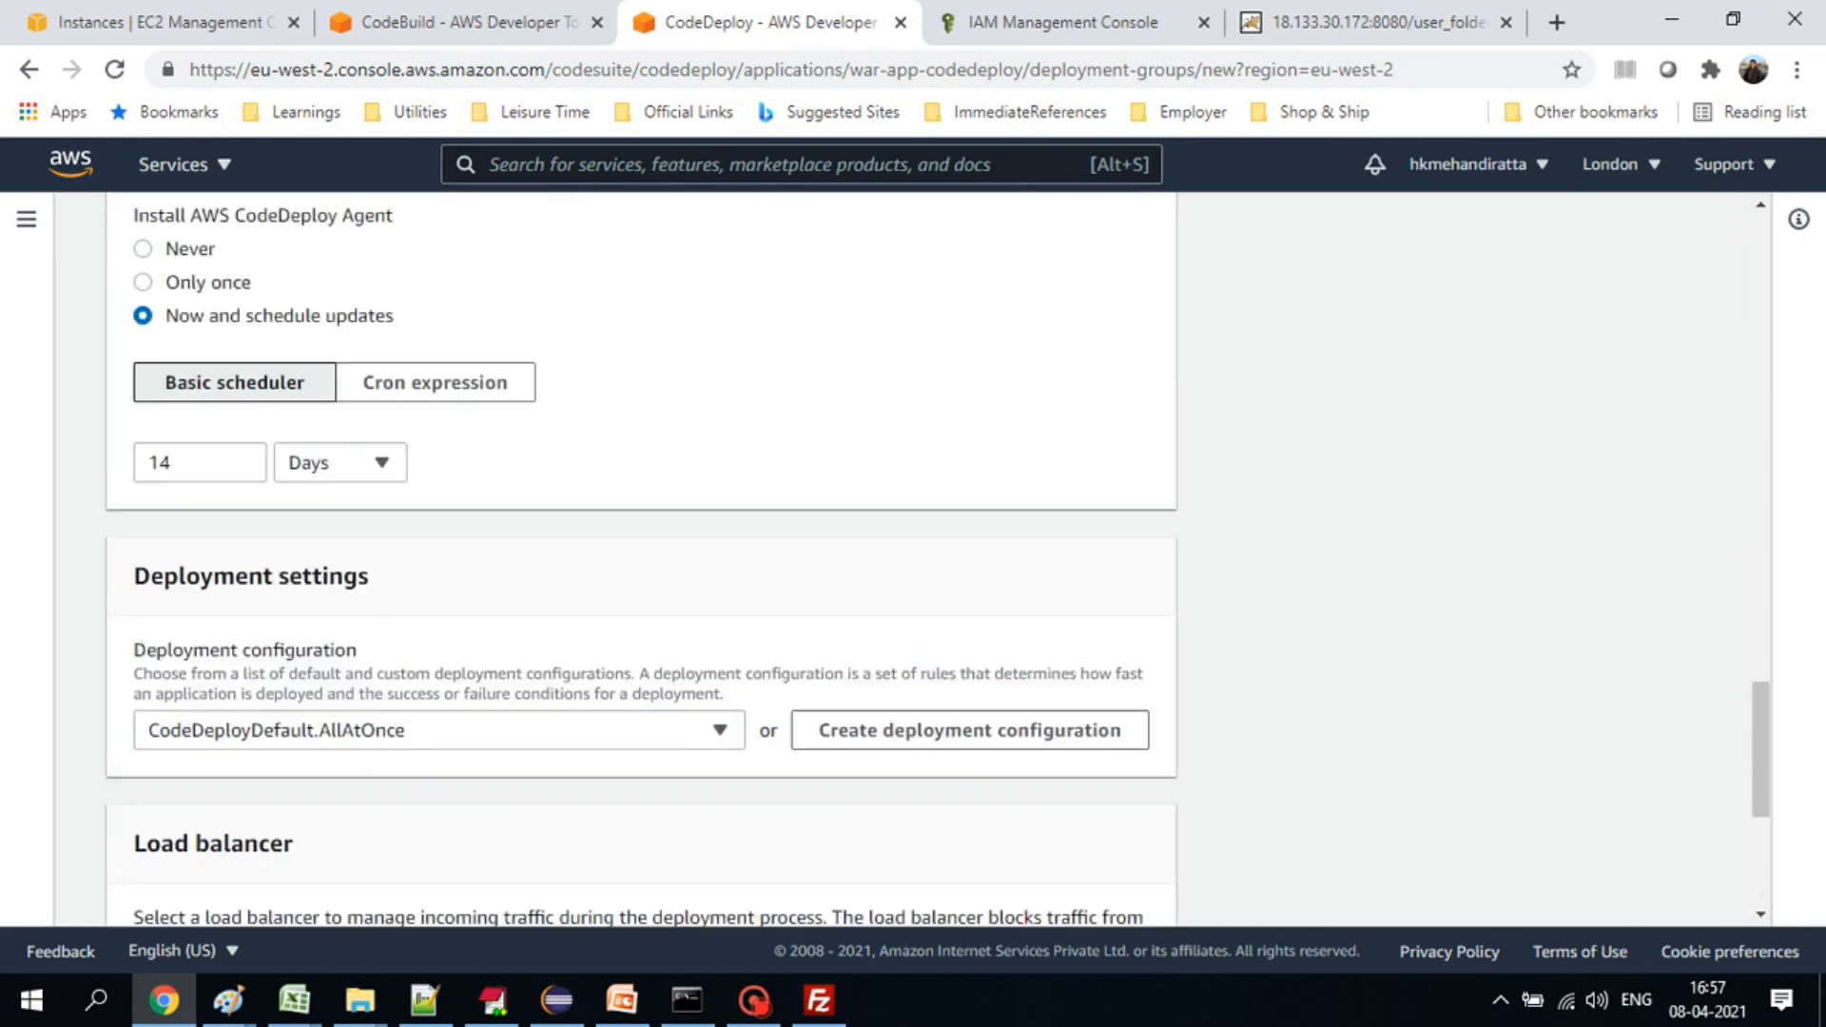
{"action": "scroll", "coordinate": [642, 559], "scroll_direction": "up", "scroll_amount": 2}
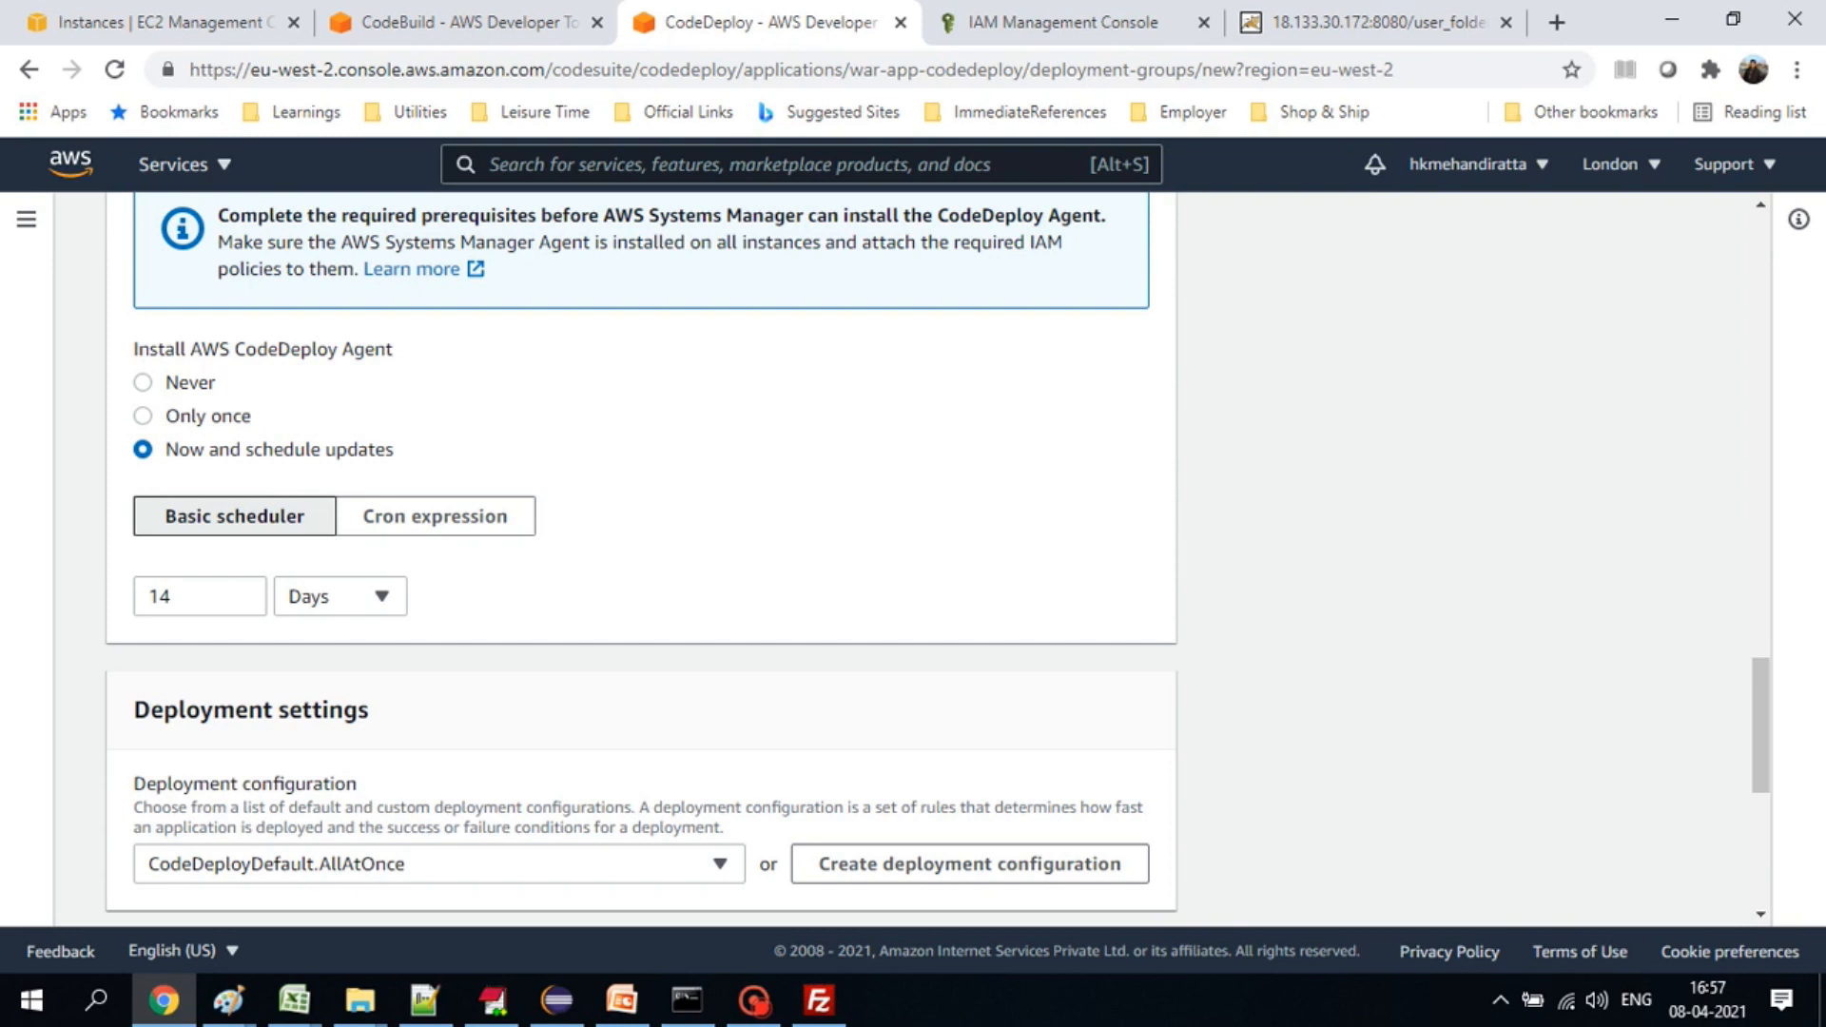
{"action": "left_click", "coordinate": [142, 382]}
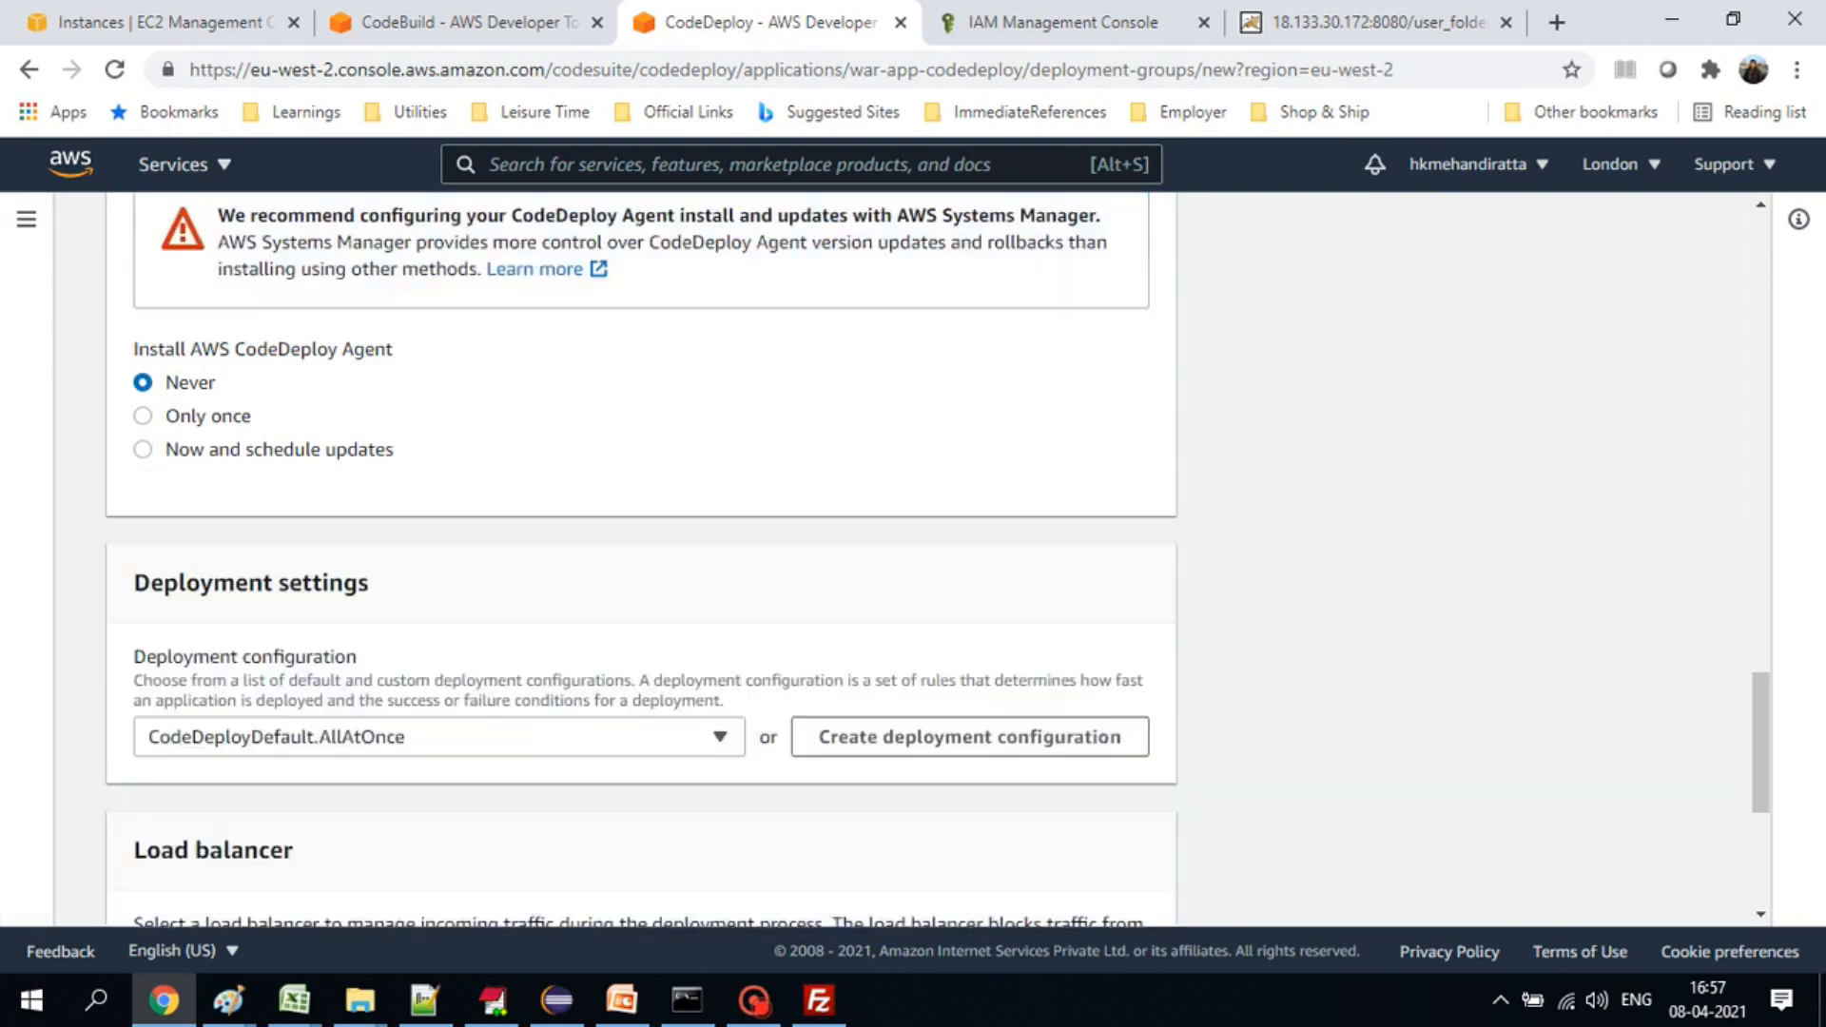
{"action": "scroll", "coordinate": [641, 559], "scroll_direction": "up", "scroll_amount": 1}
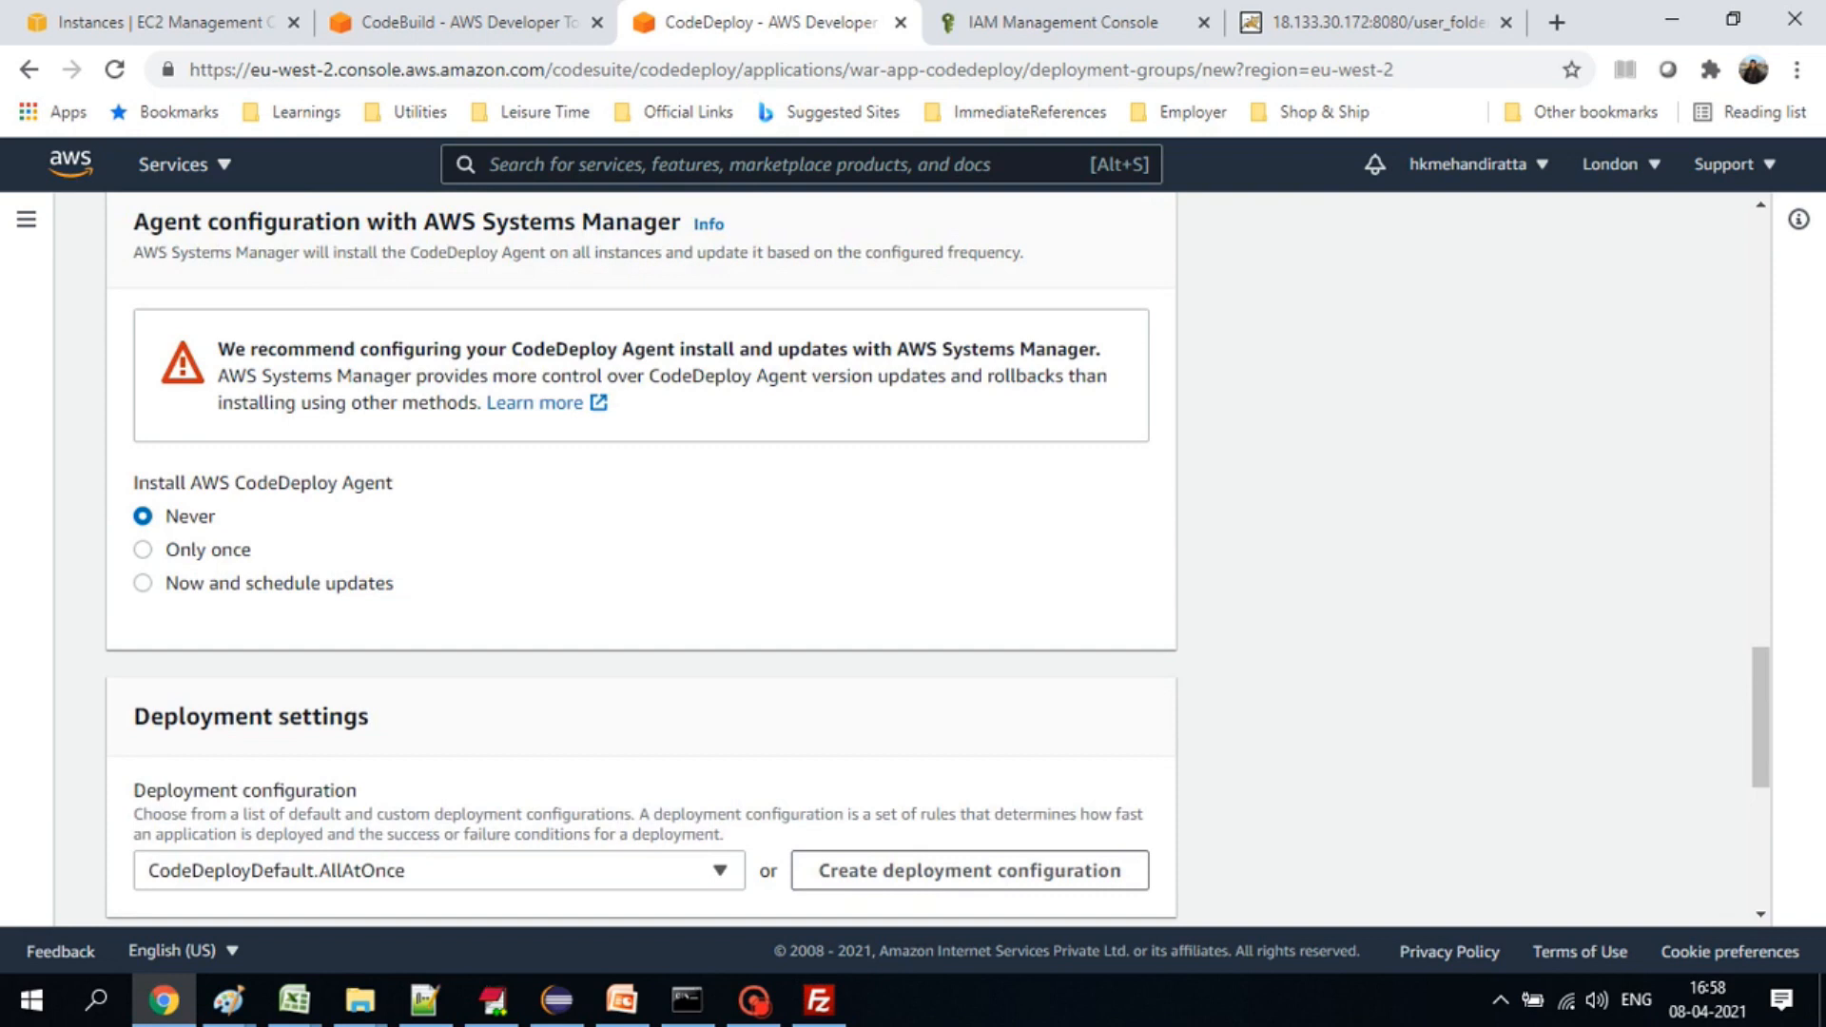
- Disable load balancing for the deployment group and set the CodeDeploy Agent installation to Now and schedule updates
{"action": "scroll", "coordinate": [641, 559], "scroll_direction": "down", "scroll_amount": 5}
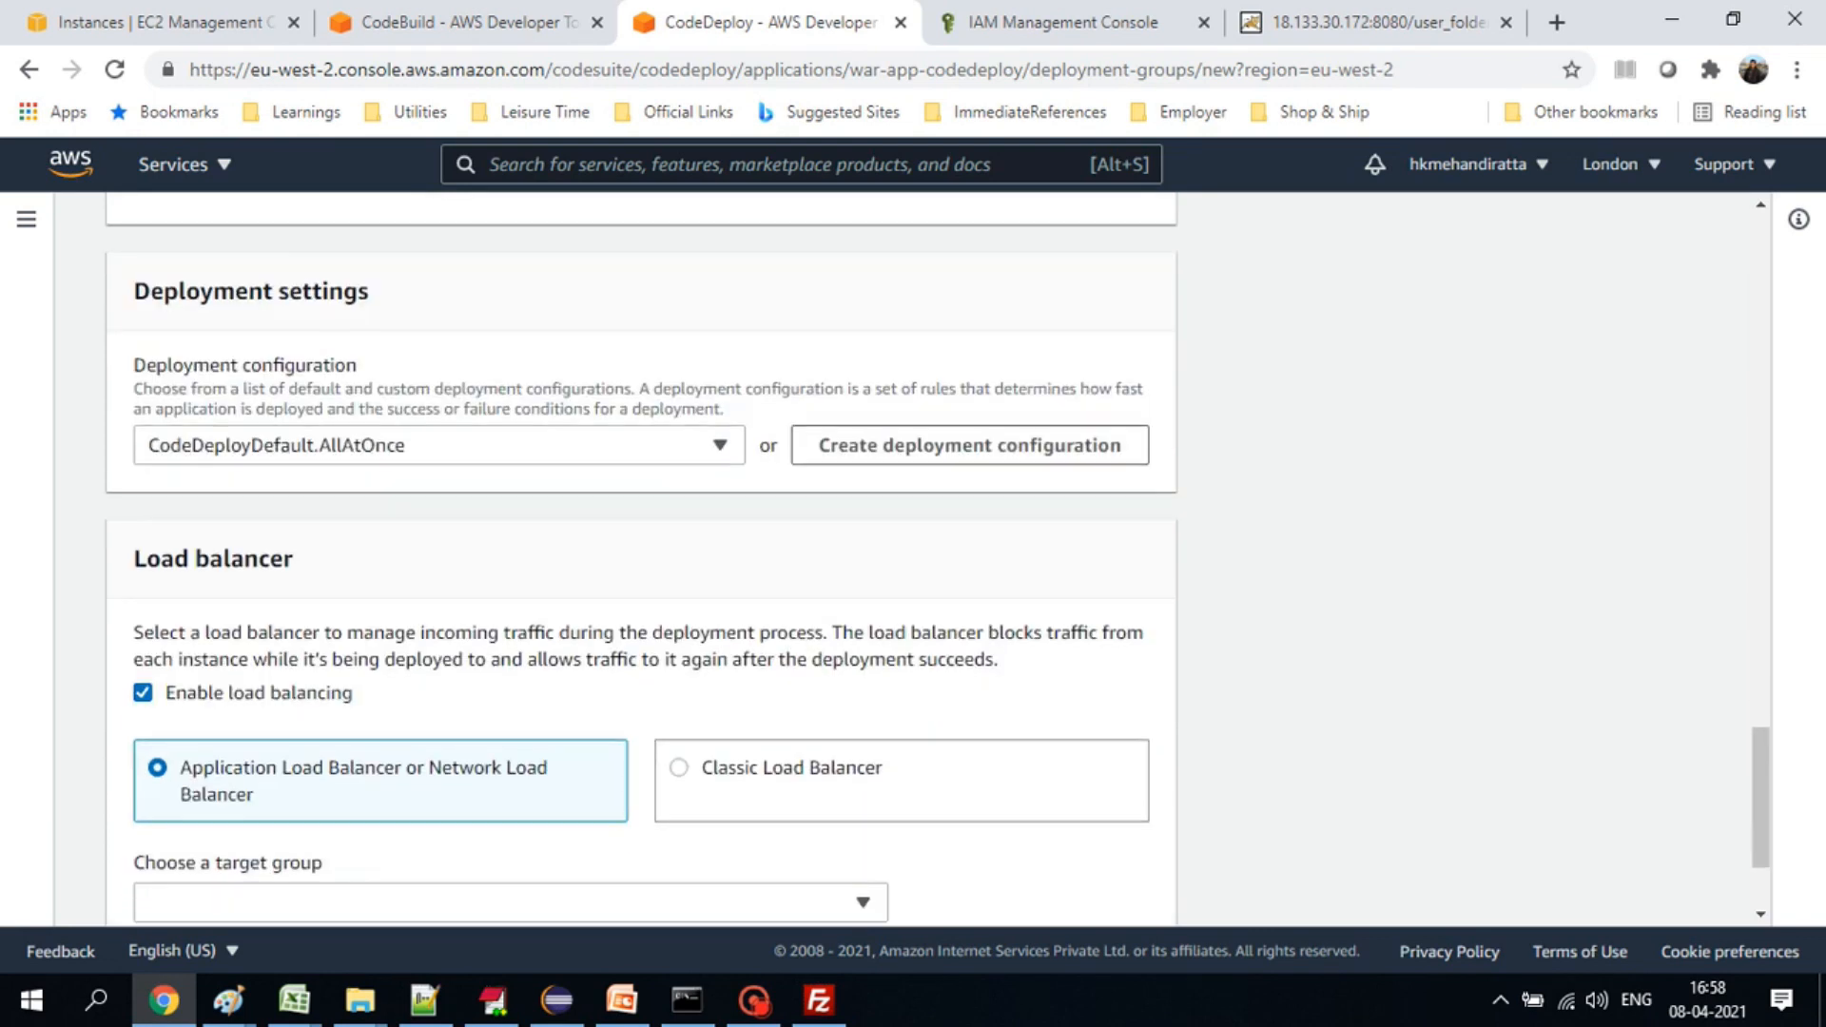
{"action": "left_click", "coordinate": [143, 644]}
{"action": "scroll", "coordinate": [641, 560], "scroll_direction": "up", "scroll_amount": 5}
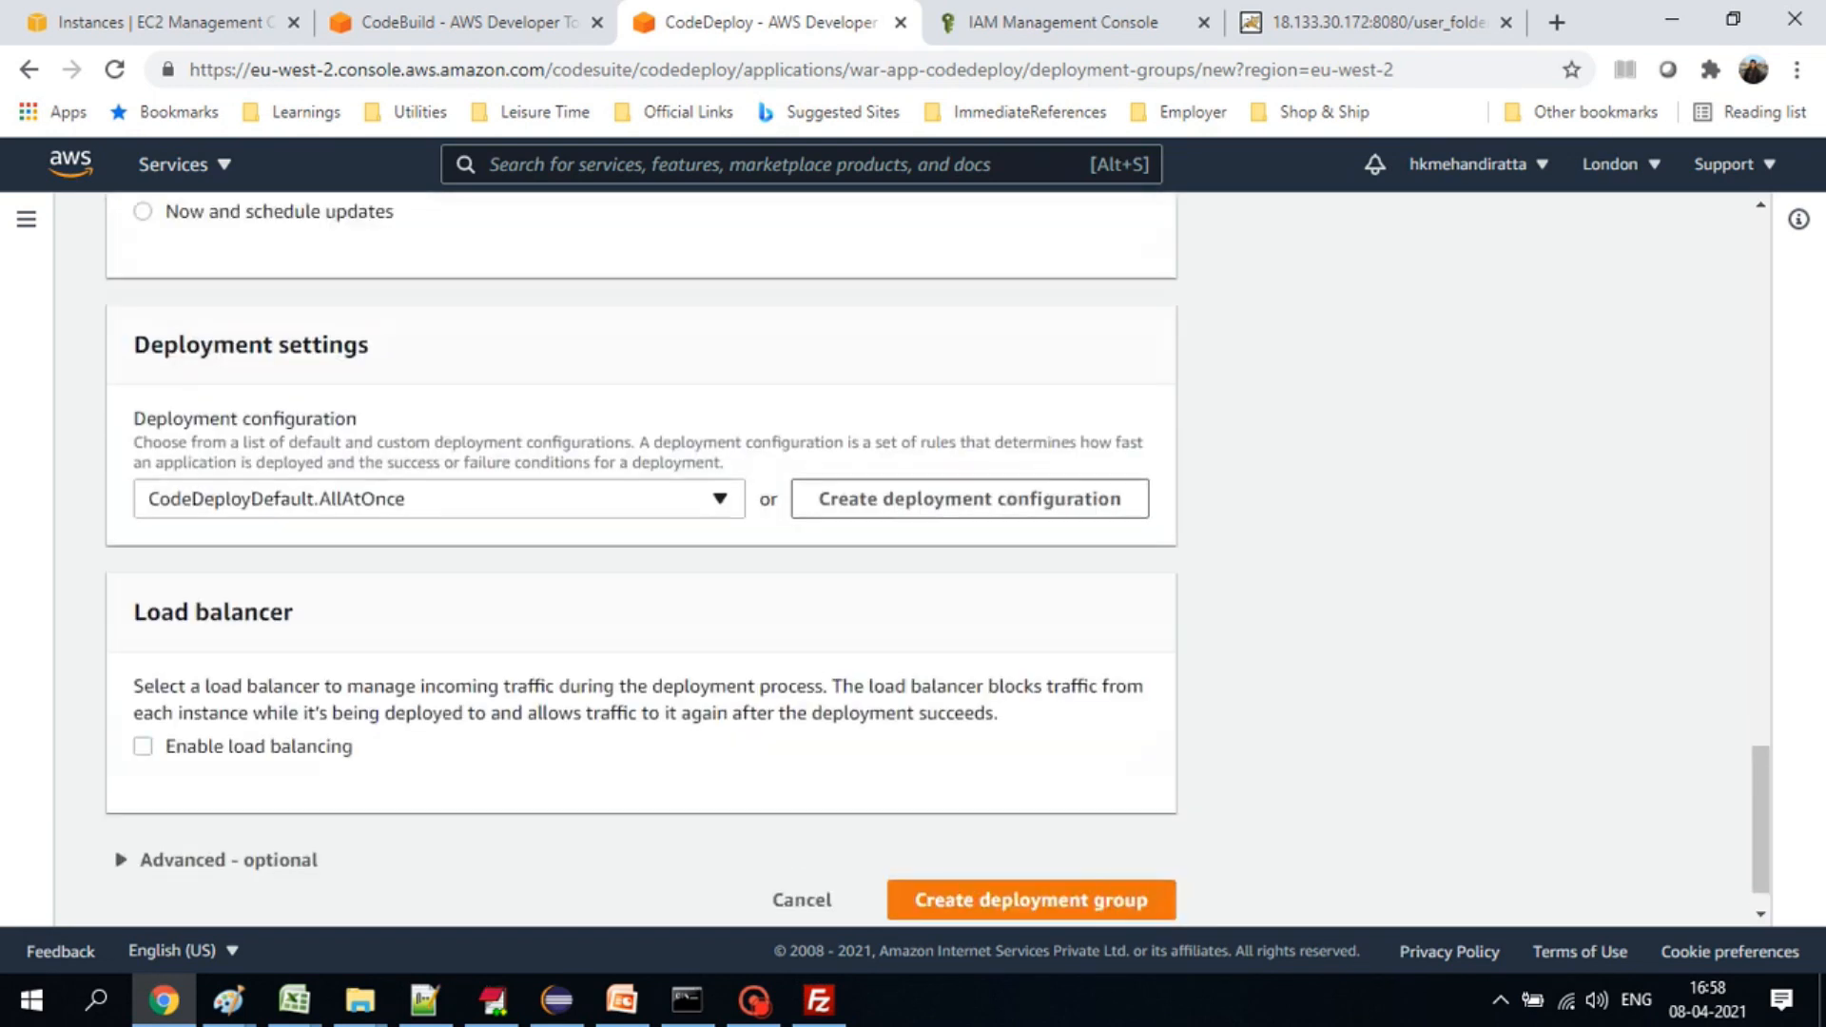
{"action": "left_click", "coordinate": [143, 699]}
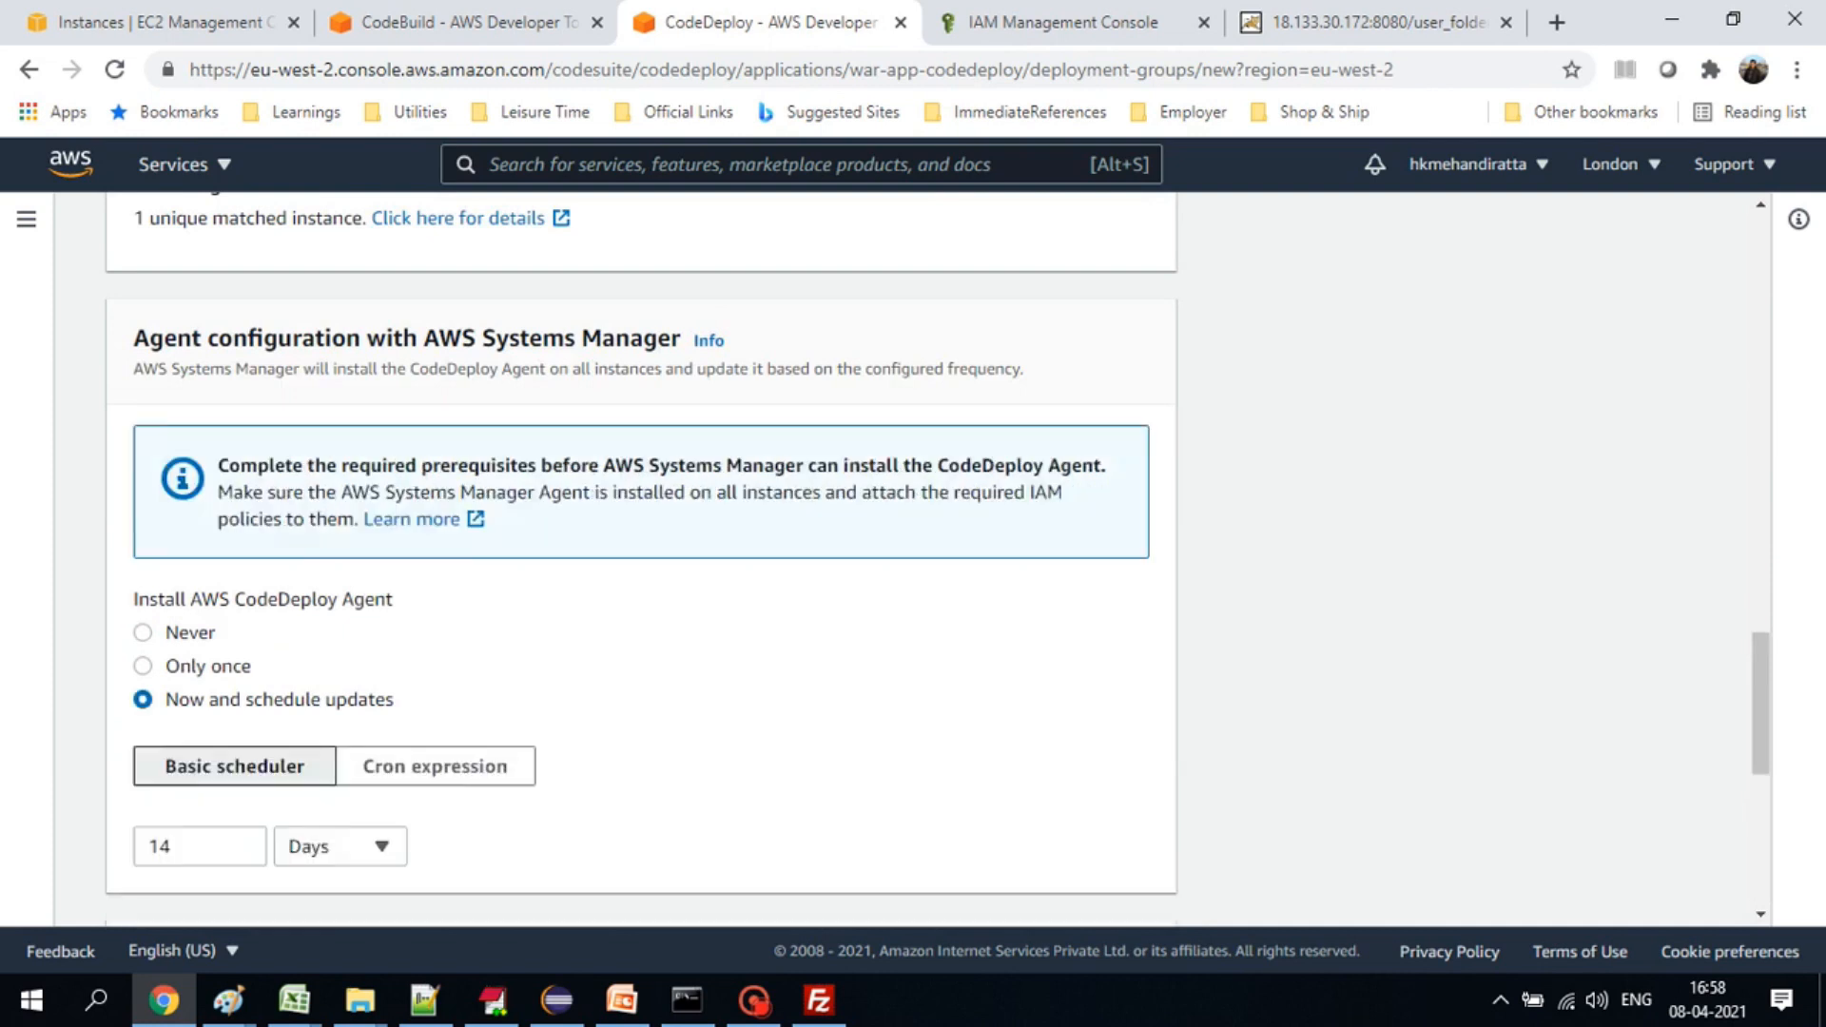
- Create the deployment group with the CodeDeployDefault.AllAtOnce deployment configuration
{"action": "scroll", "coordinate": [641, 559], "scroll_direction": "down", "scroll_amount": 3}
{"action": "scroll", "coordinate": [641, 559], "scroll_direction": "down", "scroll_amount": 4}
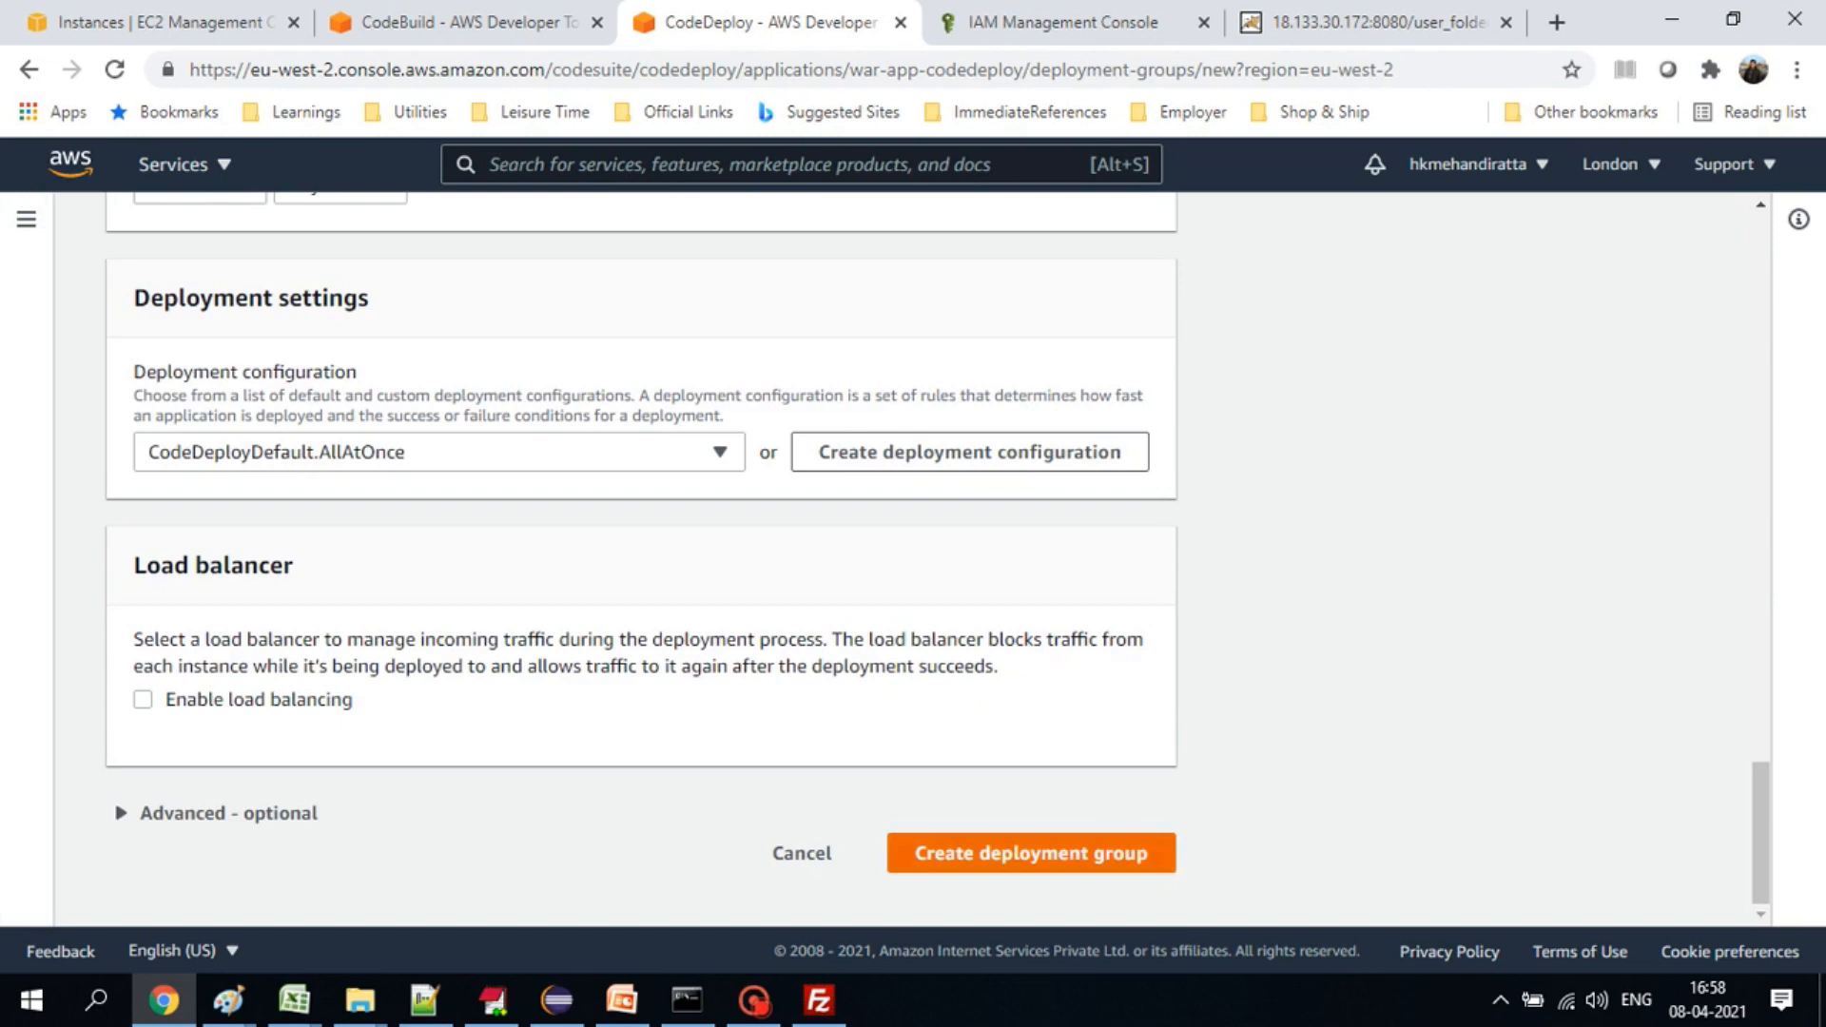
{"action": "left_click", "coordinate": [1031, 853]}
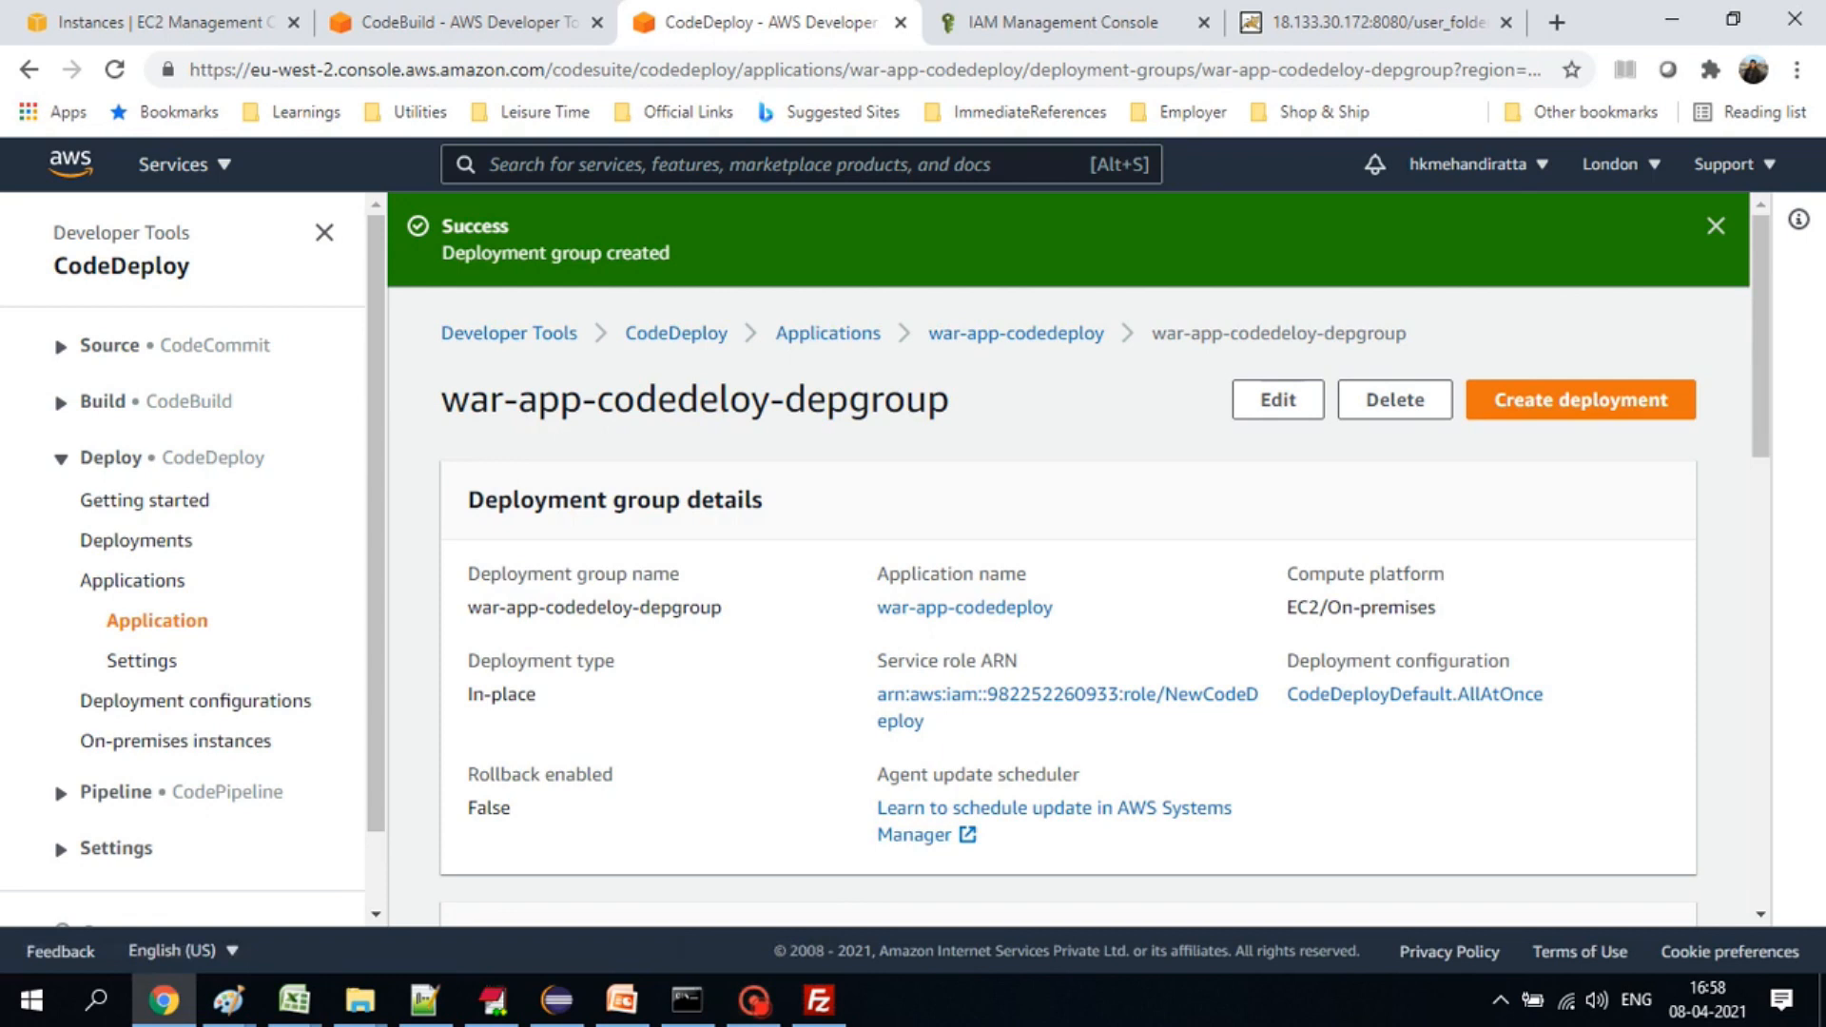
- Search the AWS services for codepipe from the IAM page and open CodePipeline
{"action": "left_click", "coordinate": [1062, 22]}
{"action": "key", "text": "alt+s"}
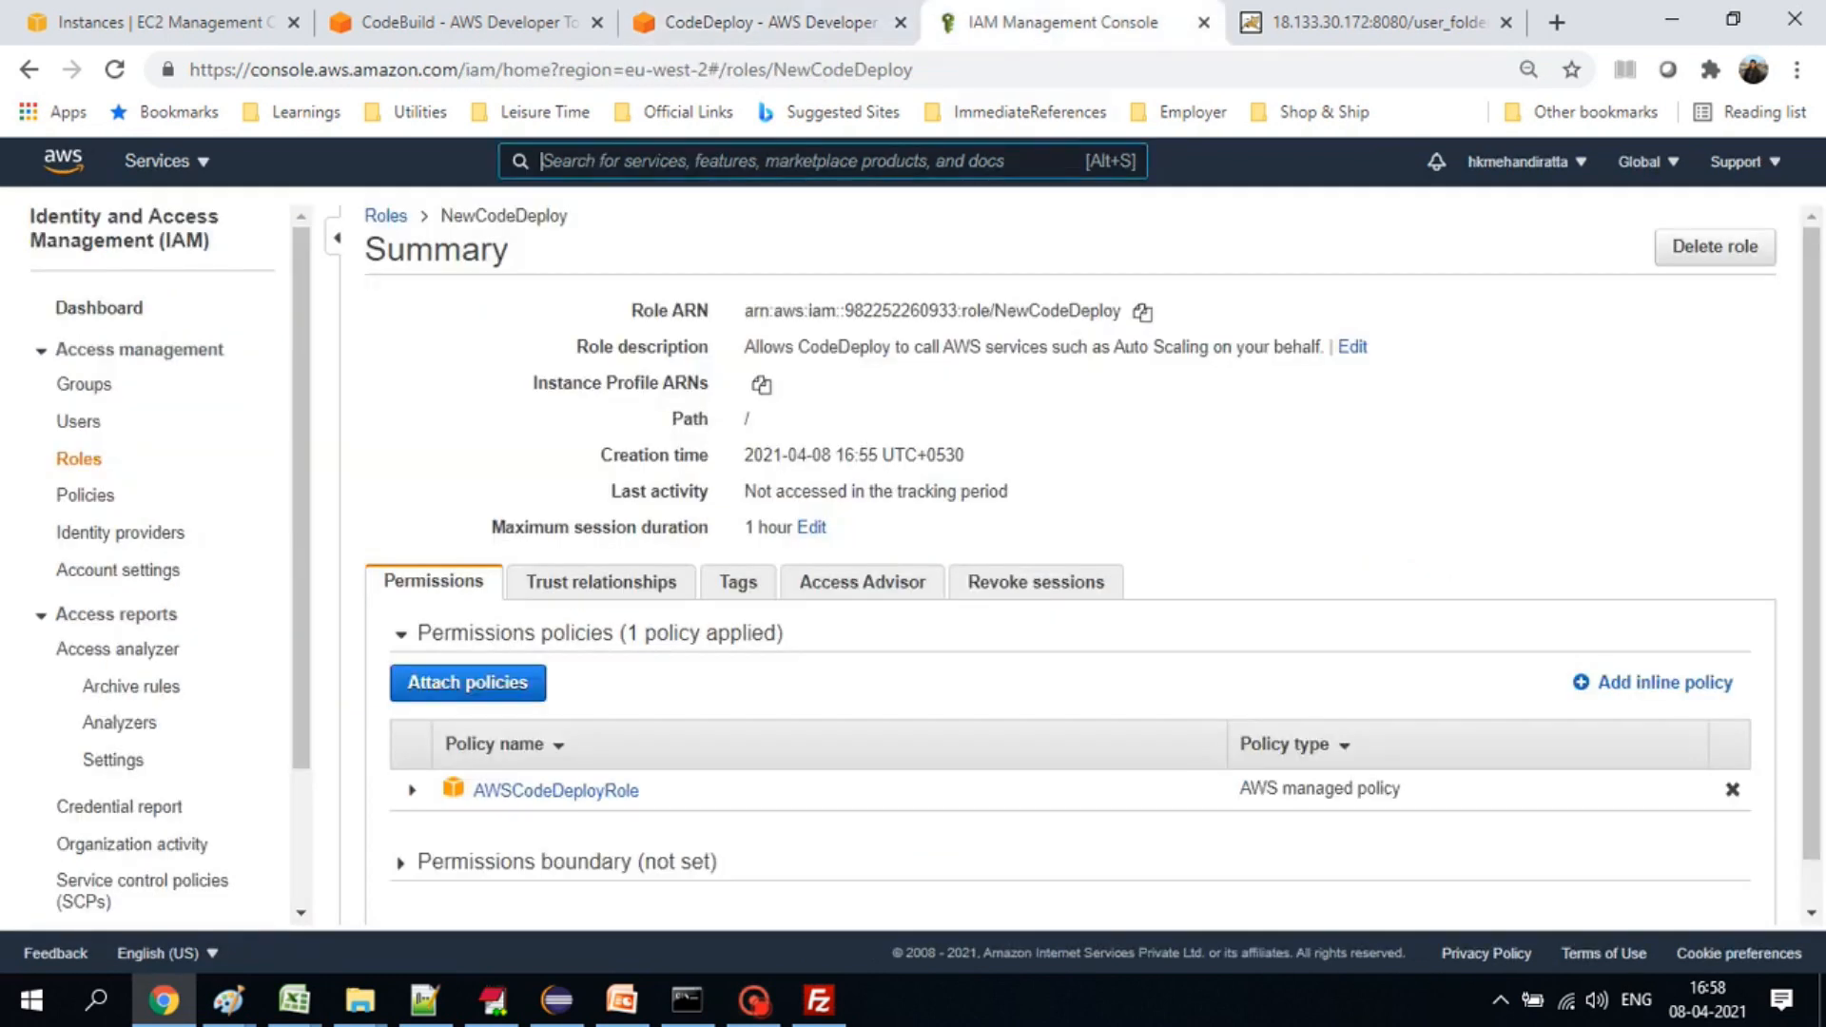
{"action": "type", "text": "codepipe"}
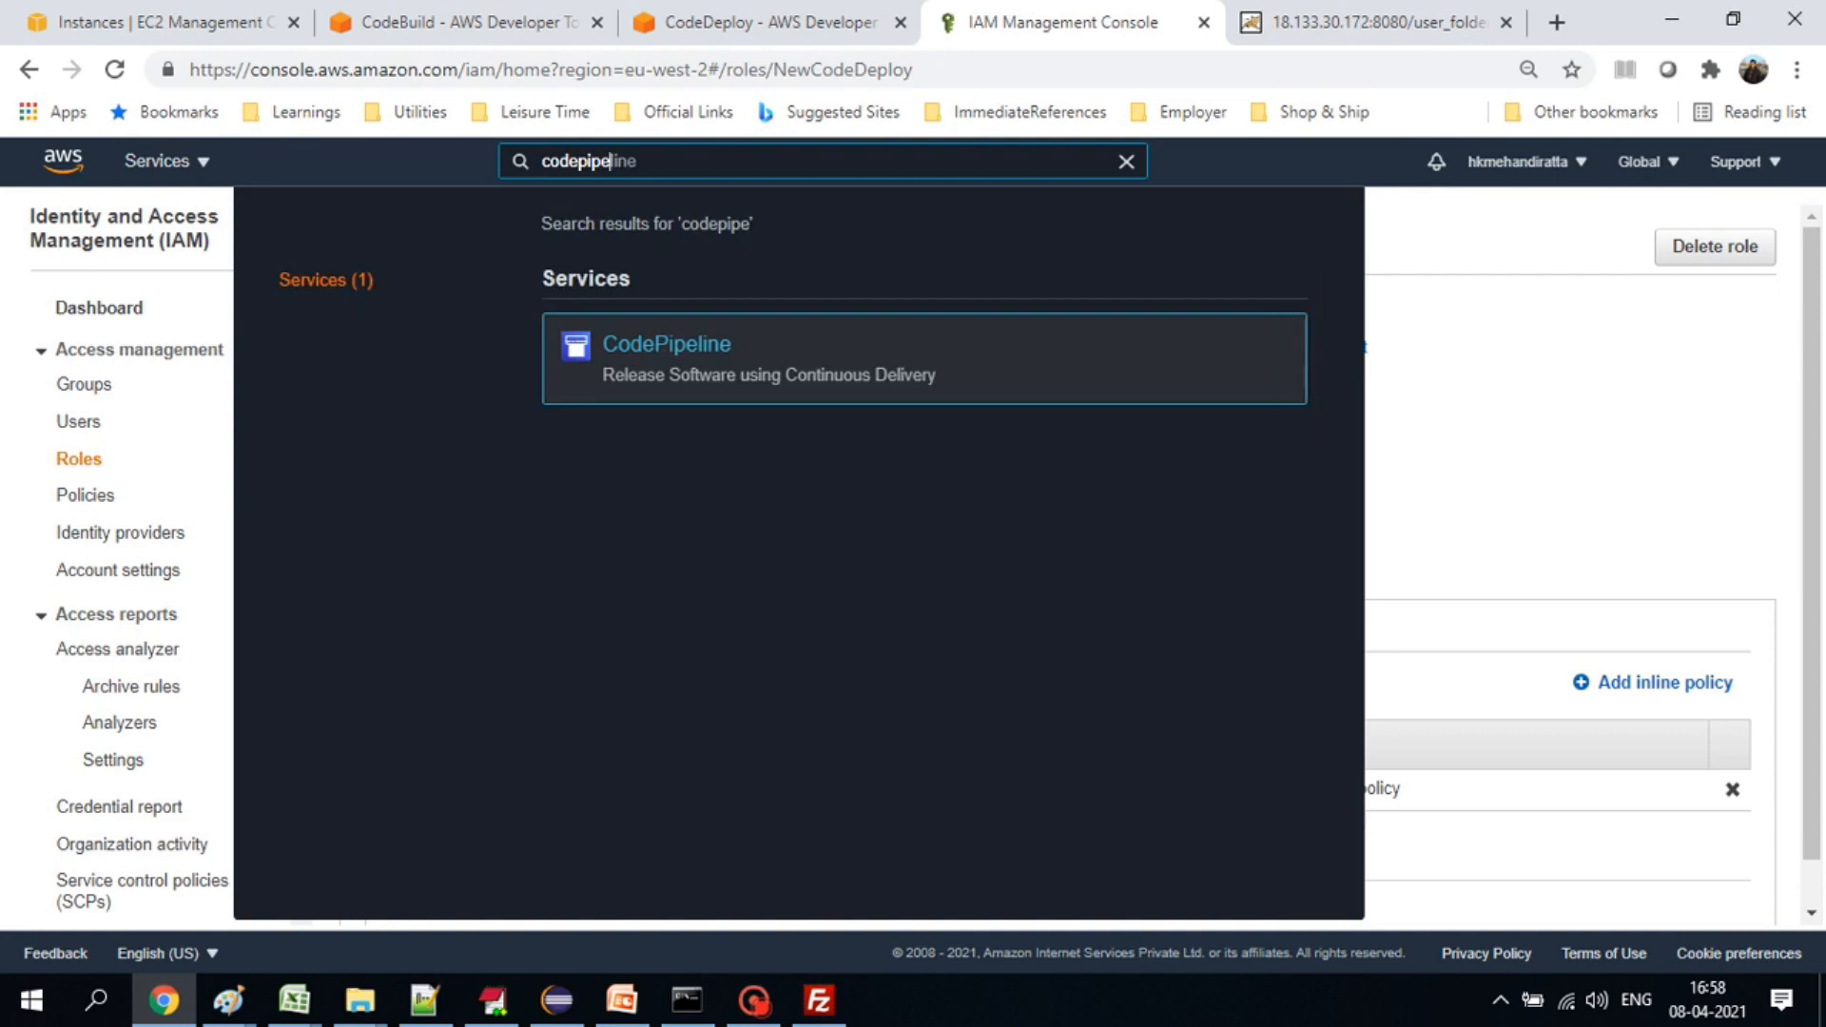
{"action": "key", "text": "Return"}
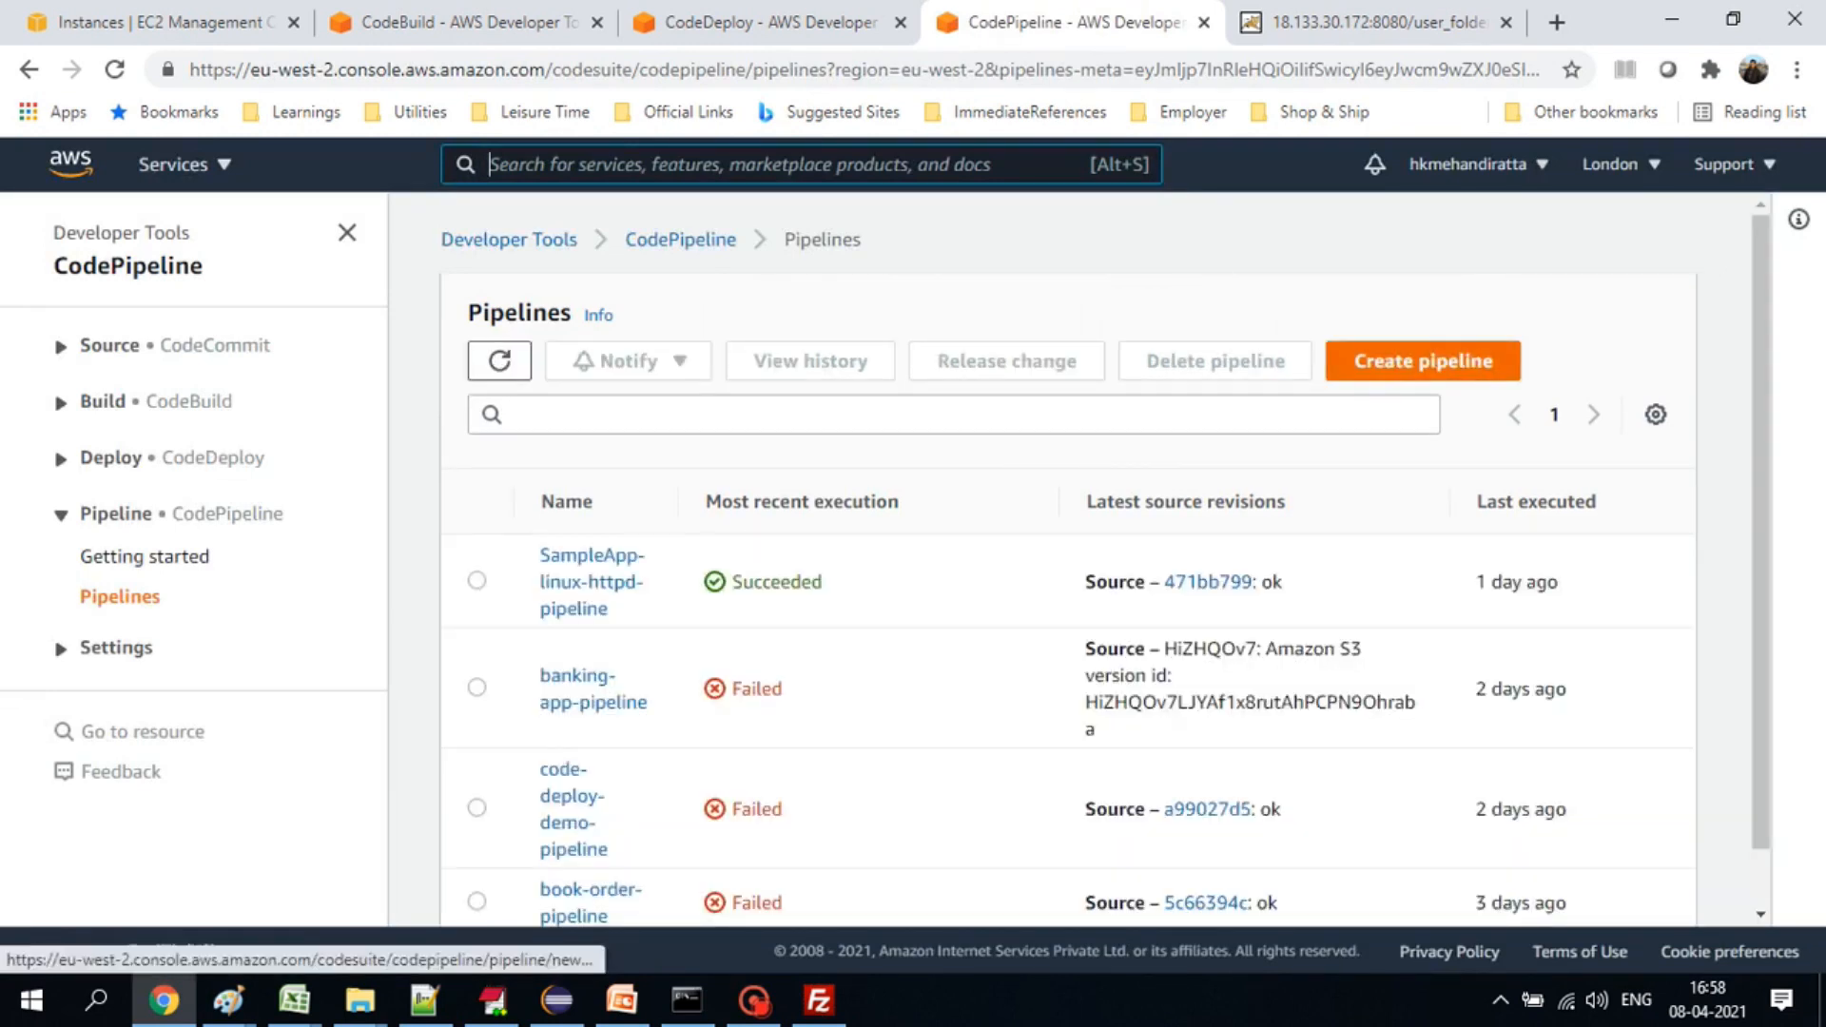
- Start creating a new pipeline and name it java-war-app-demo-pipeline
{"action": "left_click", "coordinate": [1423, 360]}
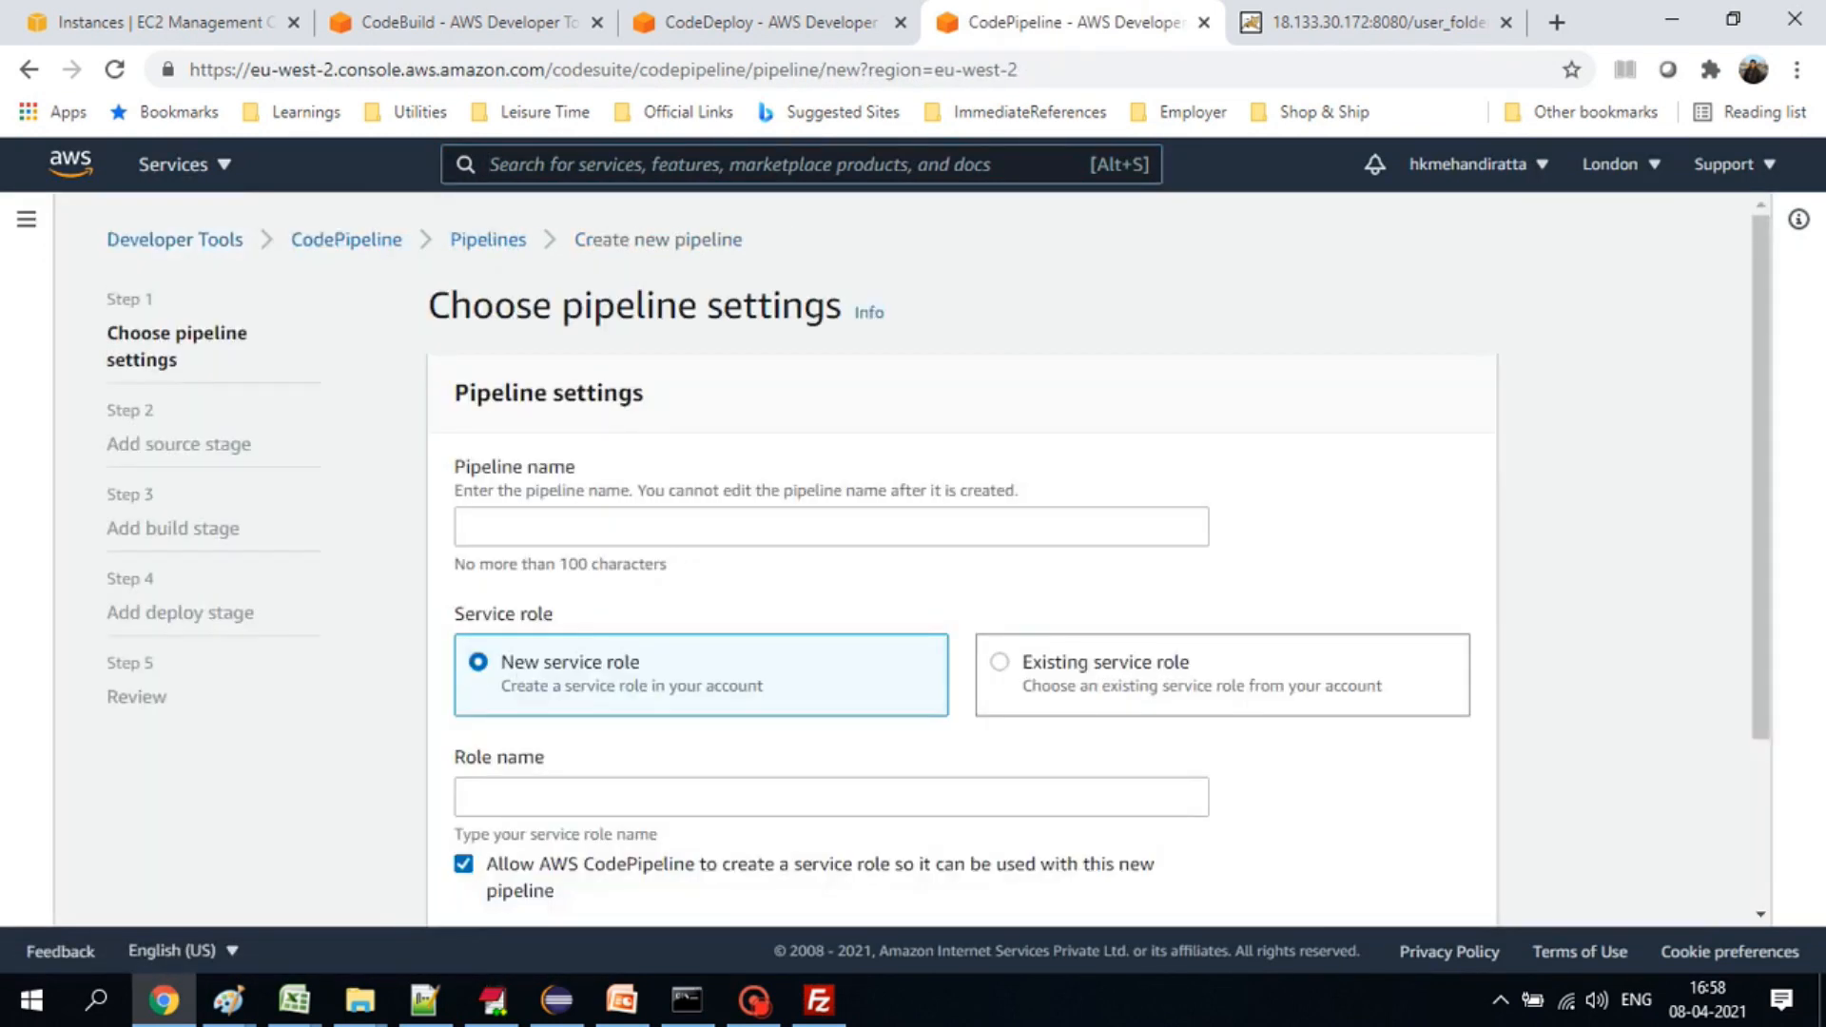
{"action": "left_click", "coordinate": [832, 527]}
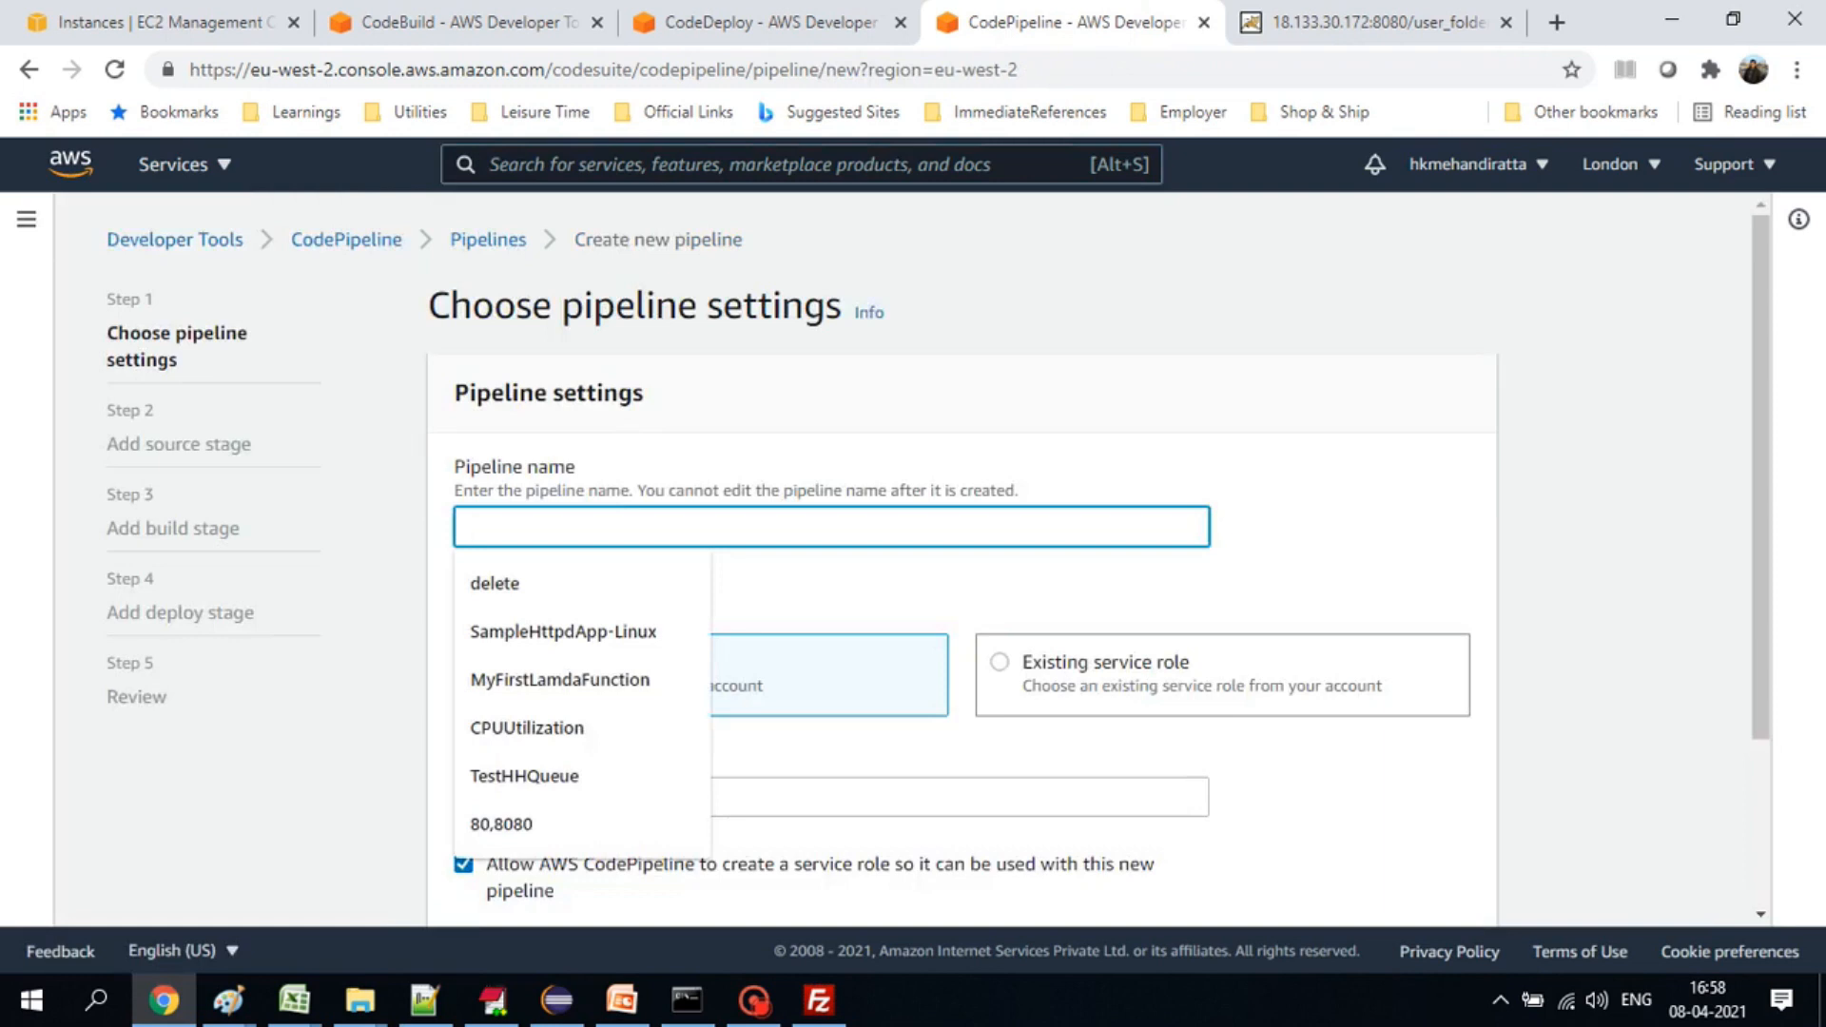
{"action": "type", "text": "app-war-"}
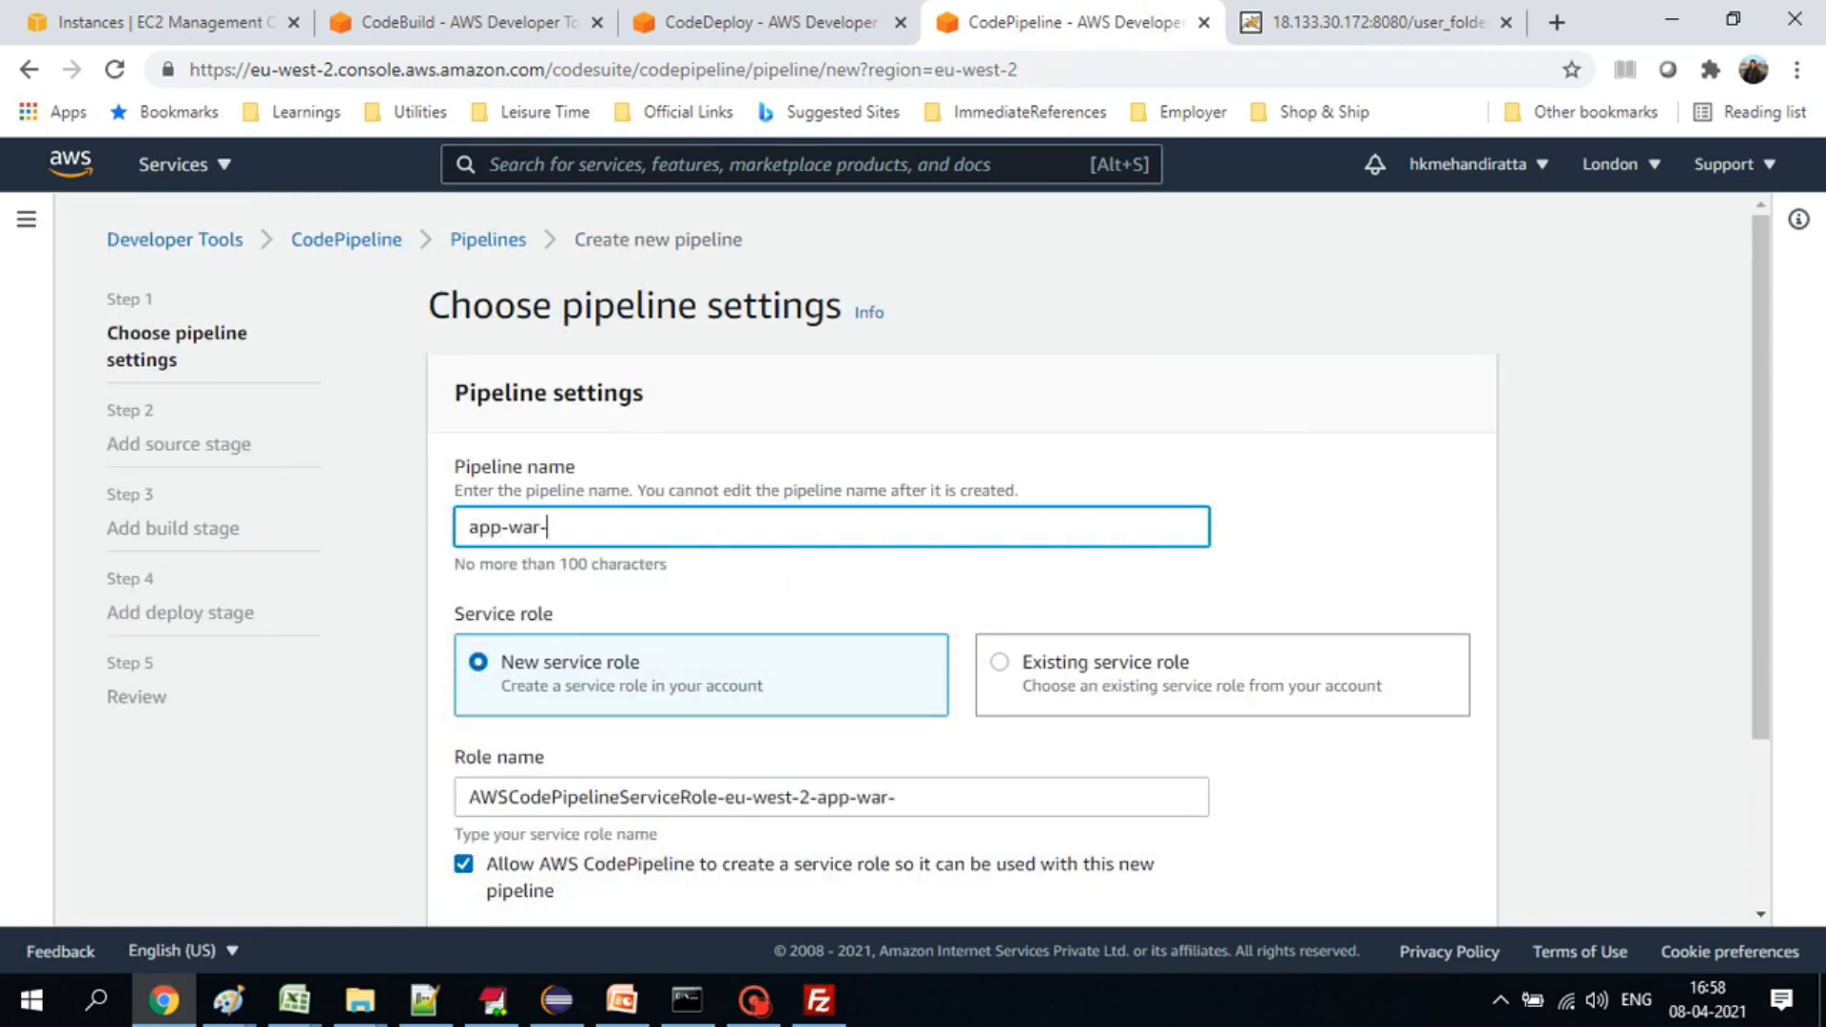
{"action": "type", "text": "p"}
{"action": "key", "text": "BackSpace"}
{"action": "type", "text": "demo-pipeline"}
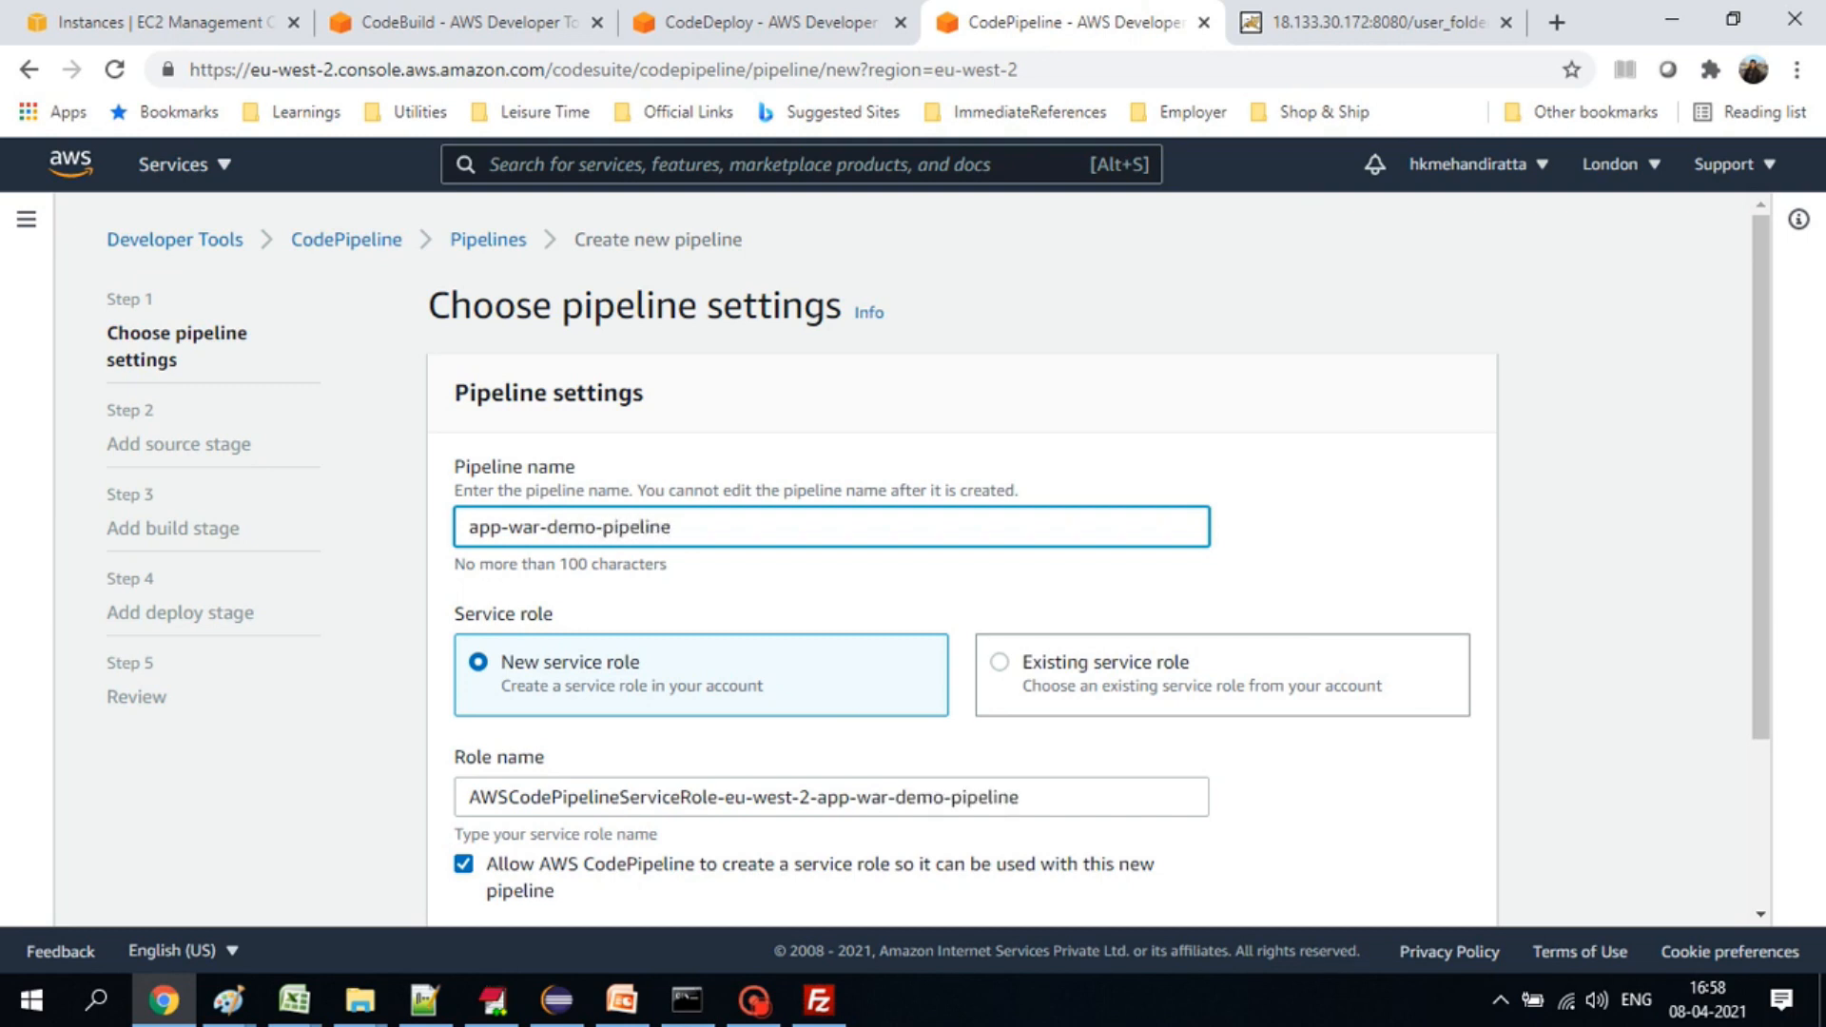
{"action": "type", "text": "java-war-"}
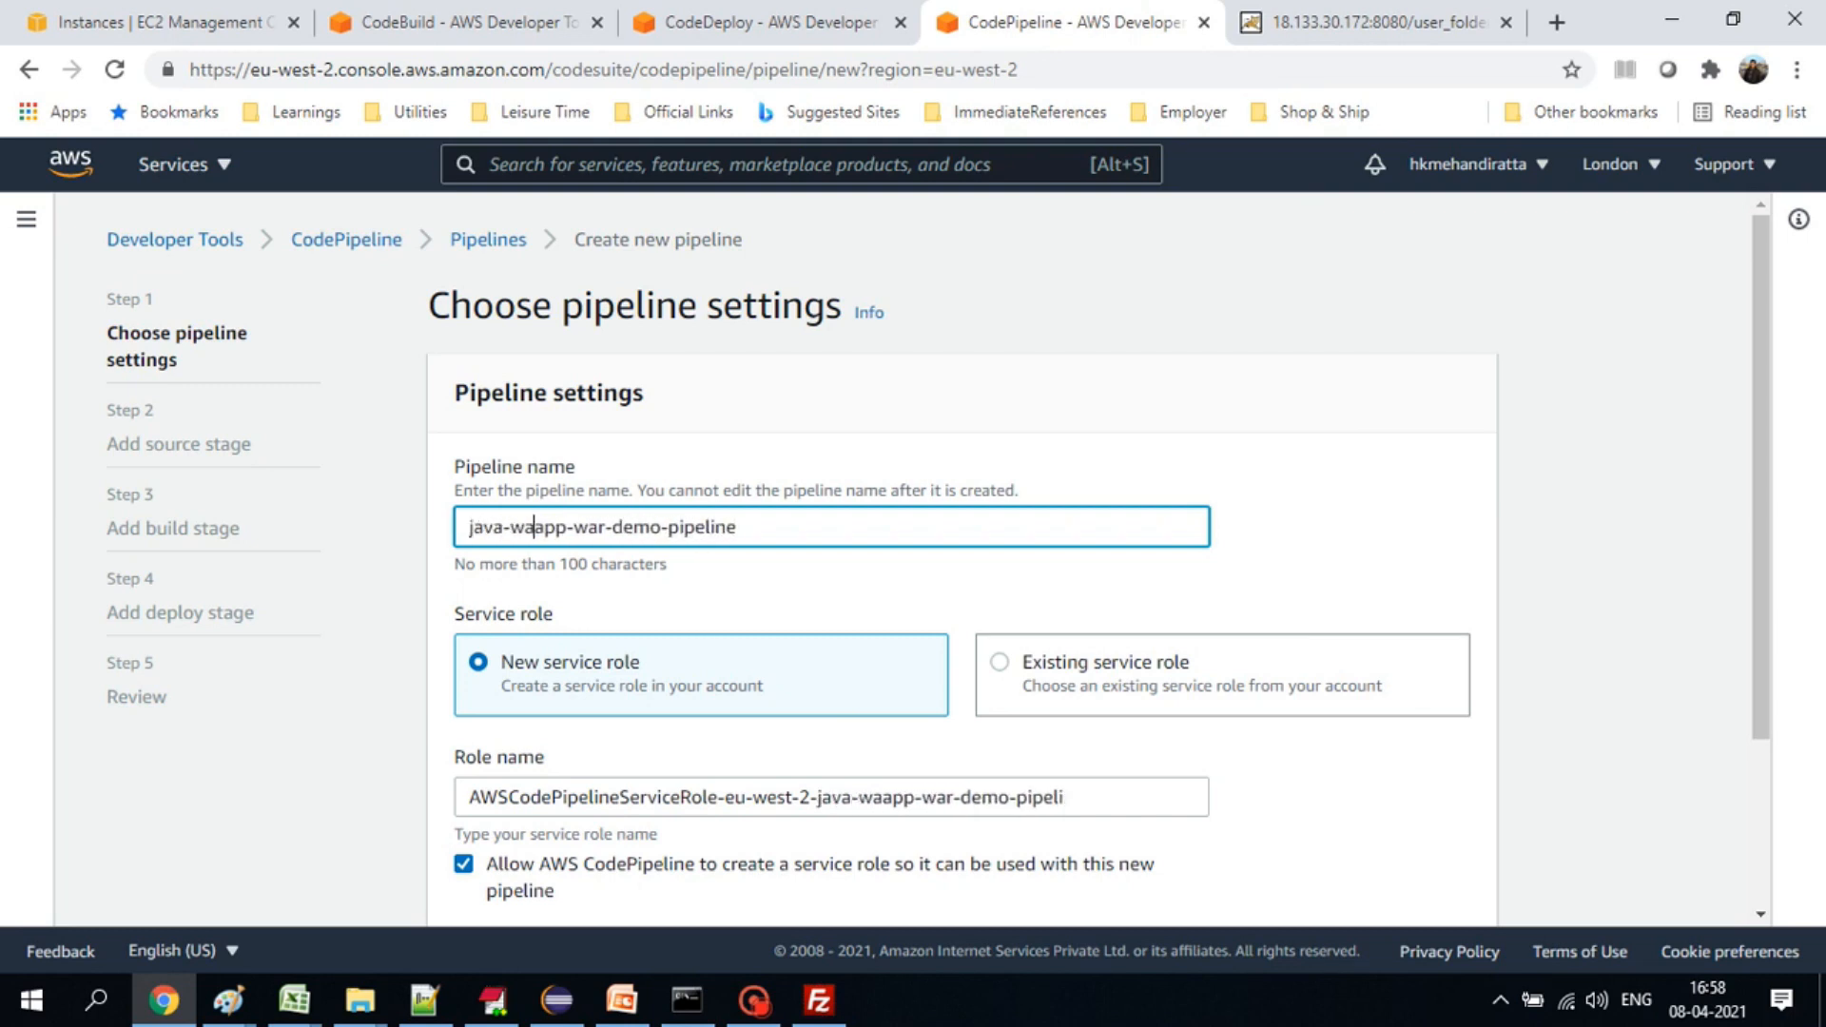
{"action": "key", "text": "Delete"}
{"action": "key", "text": "Delete"}
{"action": "key", "text": "Delete"}
{"action": "key", "text": "Delete"}
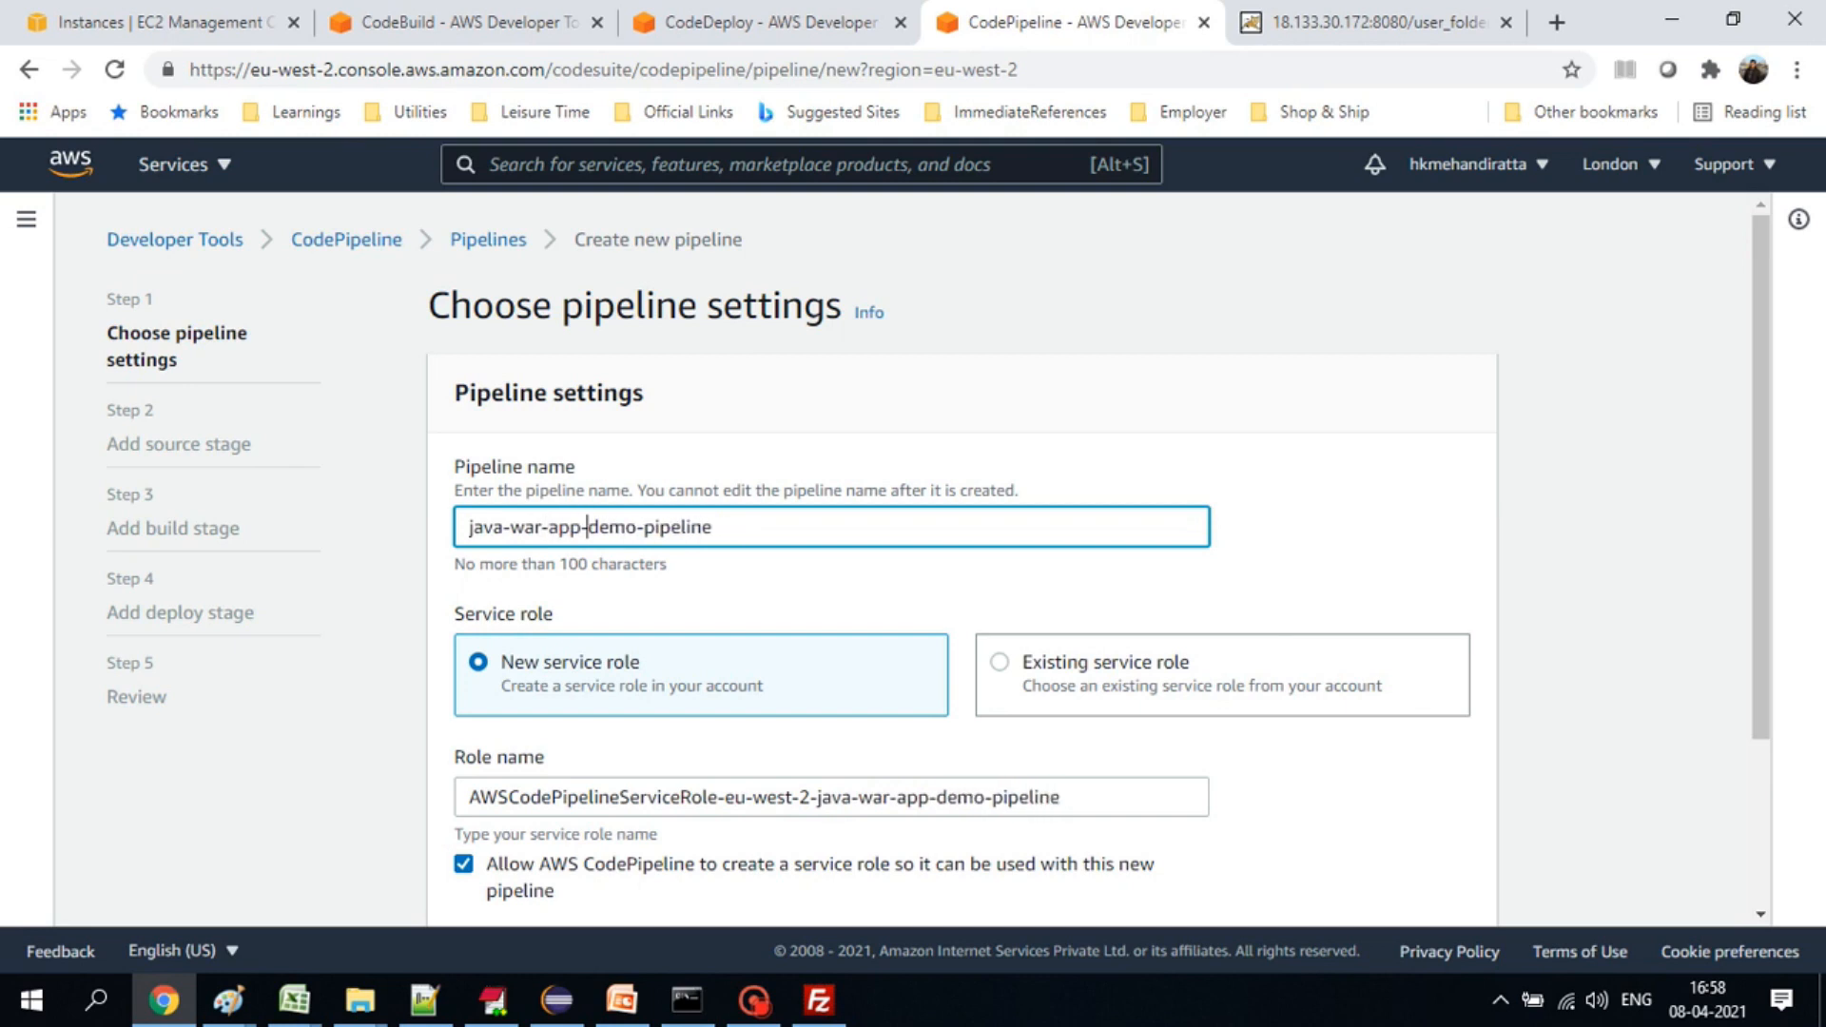
- Expand the pipeline's advanced settings, keep the default artifact location and encryption key, and continue to the source stage
{"action": "scroll", "coordinate": [960, 562], "scroll_direction": "down", "scroll_amount": 3}
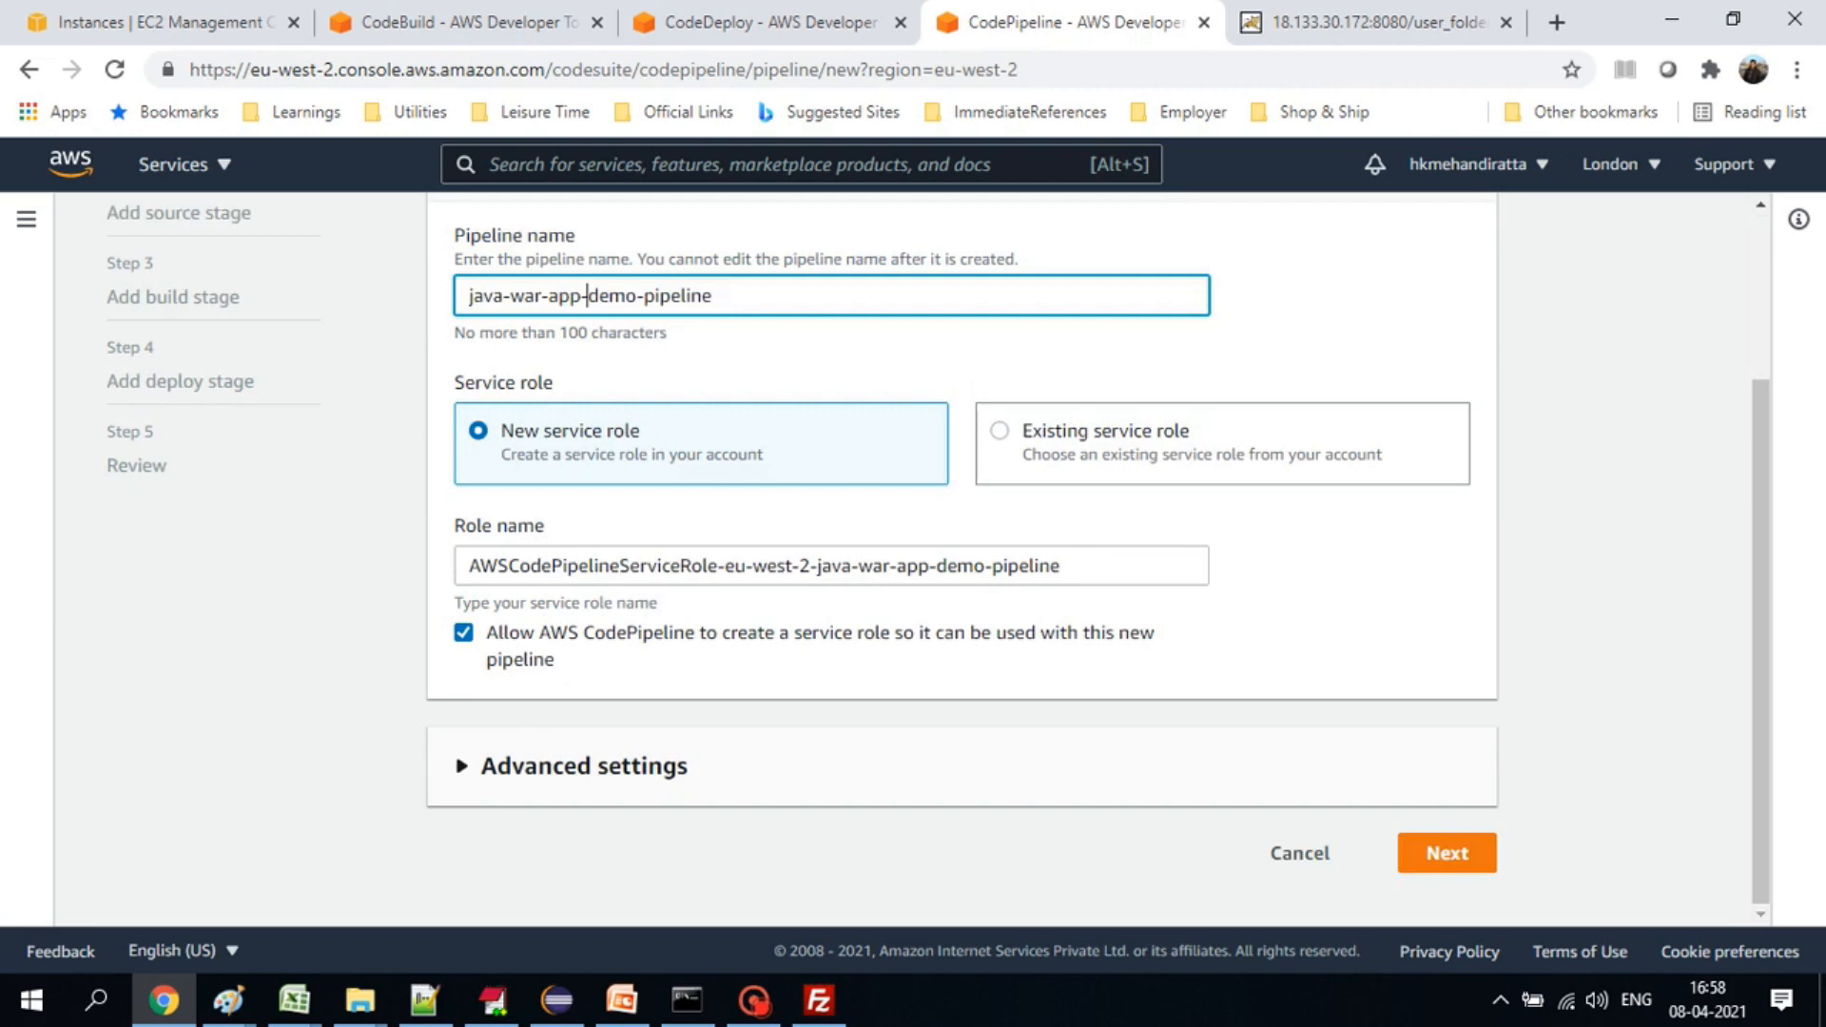
{"action": "left_click", "coordinate": [583, 767]}
{"action": "scroll", "coordinate": [961, 561], "scroll_direction": "down", "scroll_amount": 4}
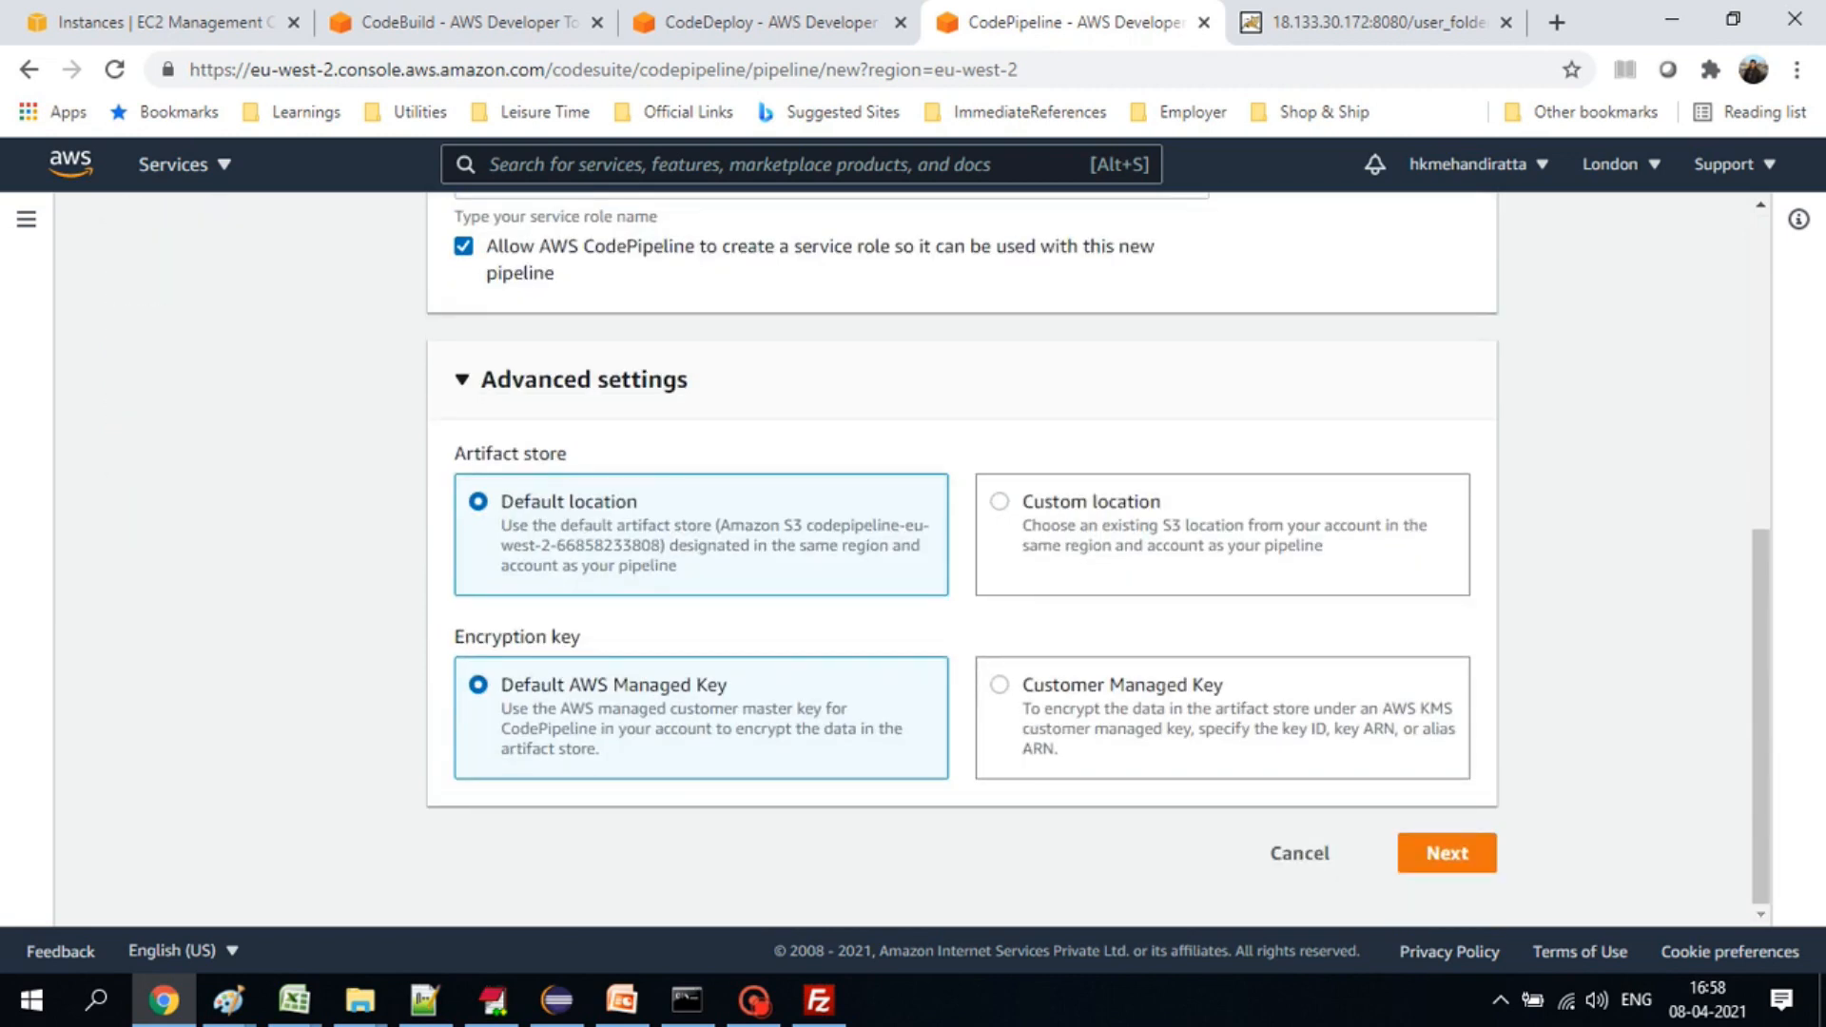
{"action": "left_click", "coordinate": [1447, 853]}
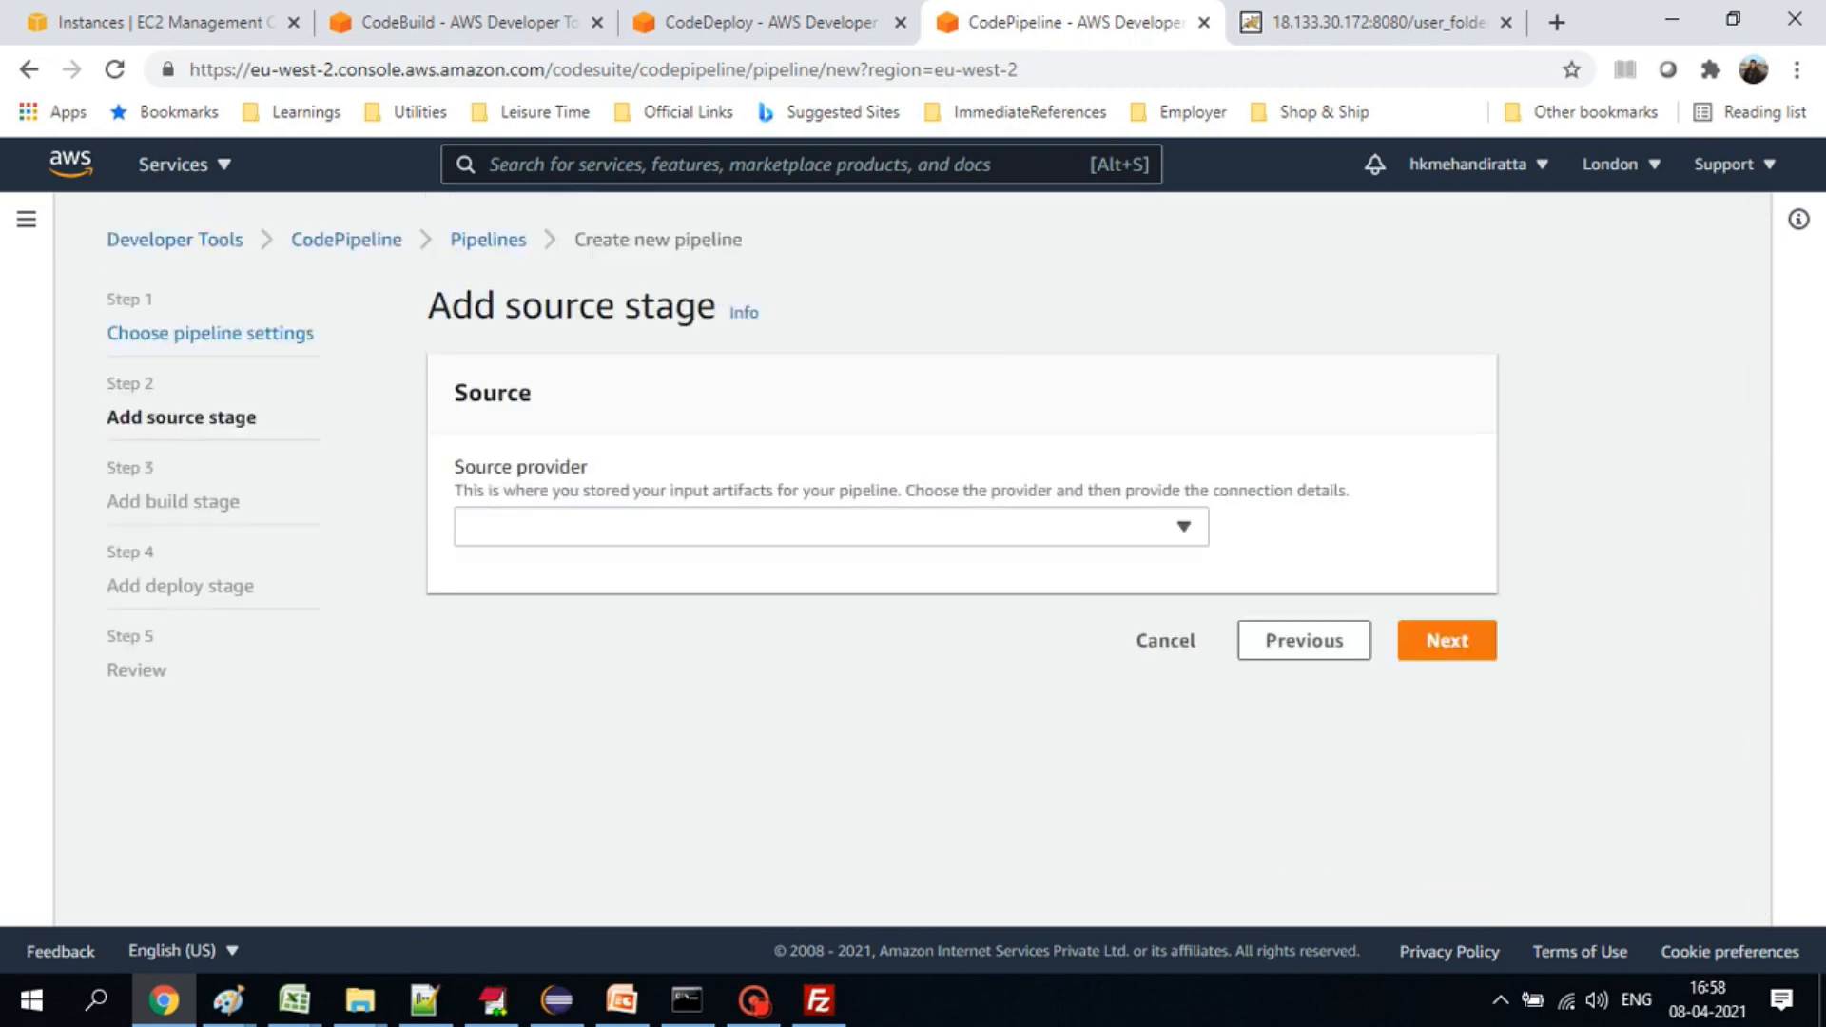
- Set AWS CodeCommit as the source provider and choose the aws-pipeline-demo-for-war-app repository
{"action": "left_click", "coordinate": [828, 526]}
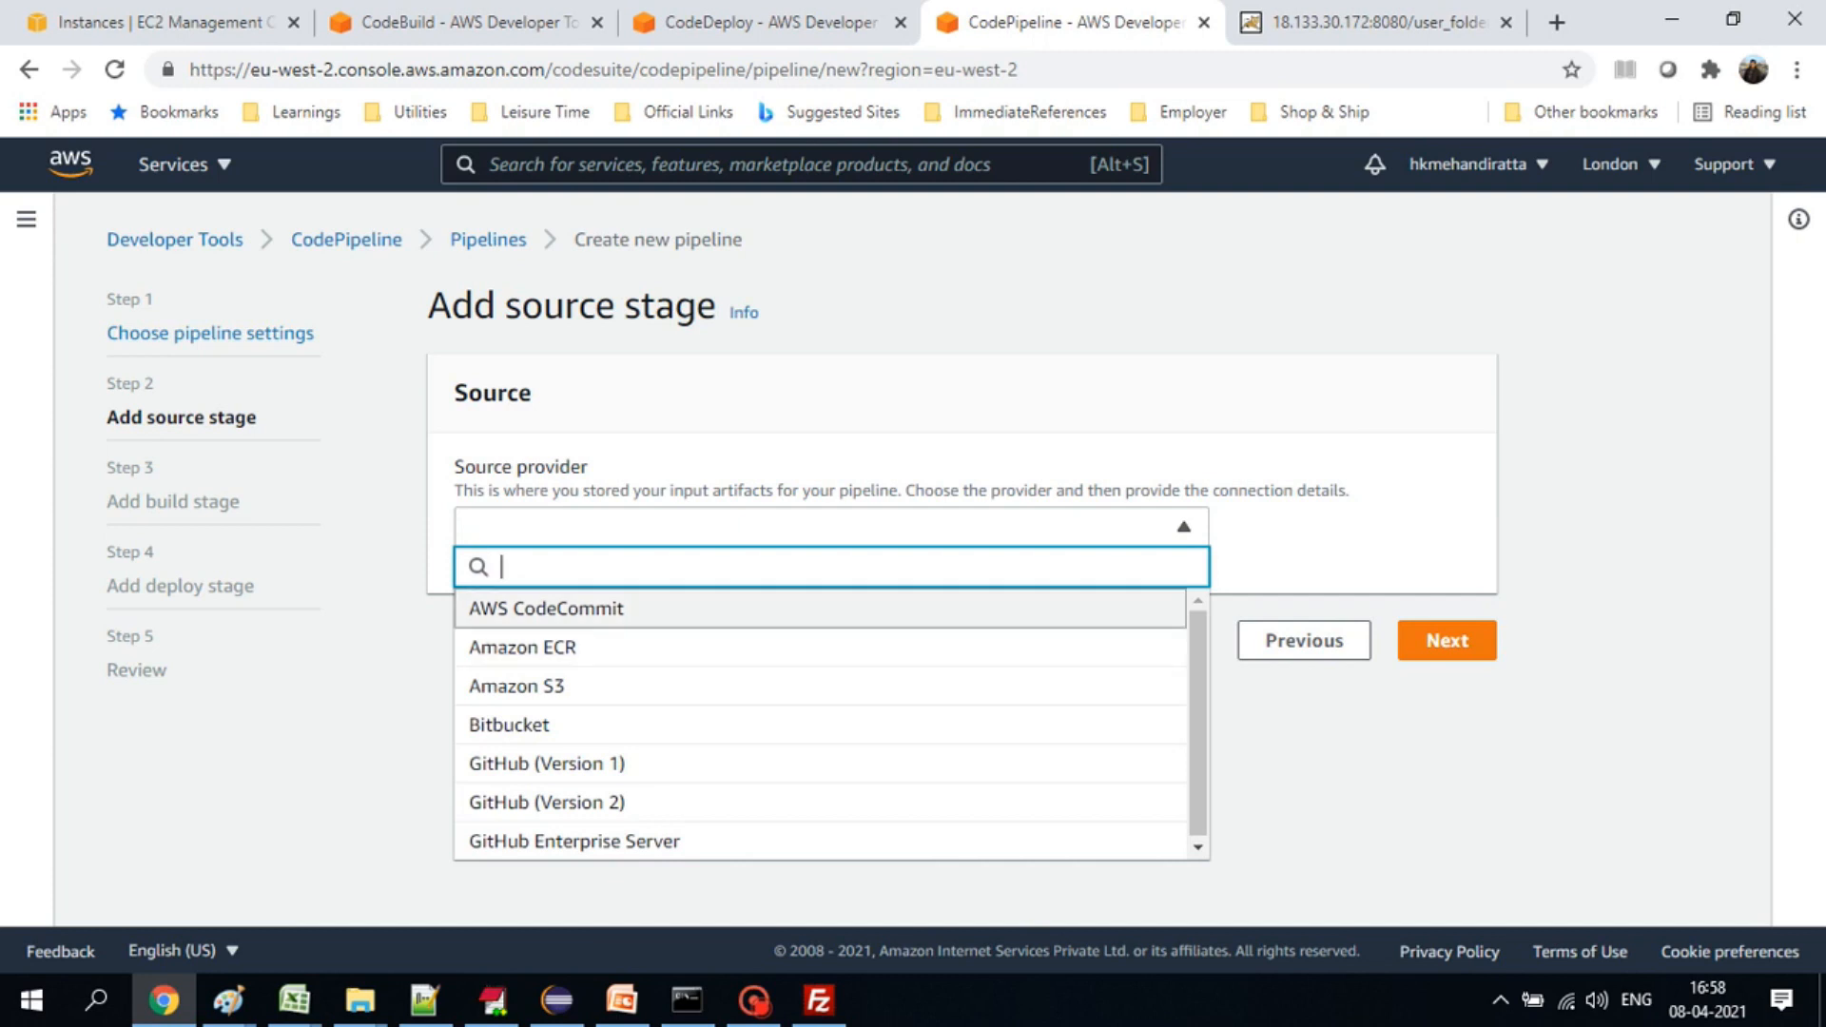
{"action": "left_click", "coordinate": [546, 608]}
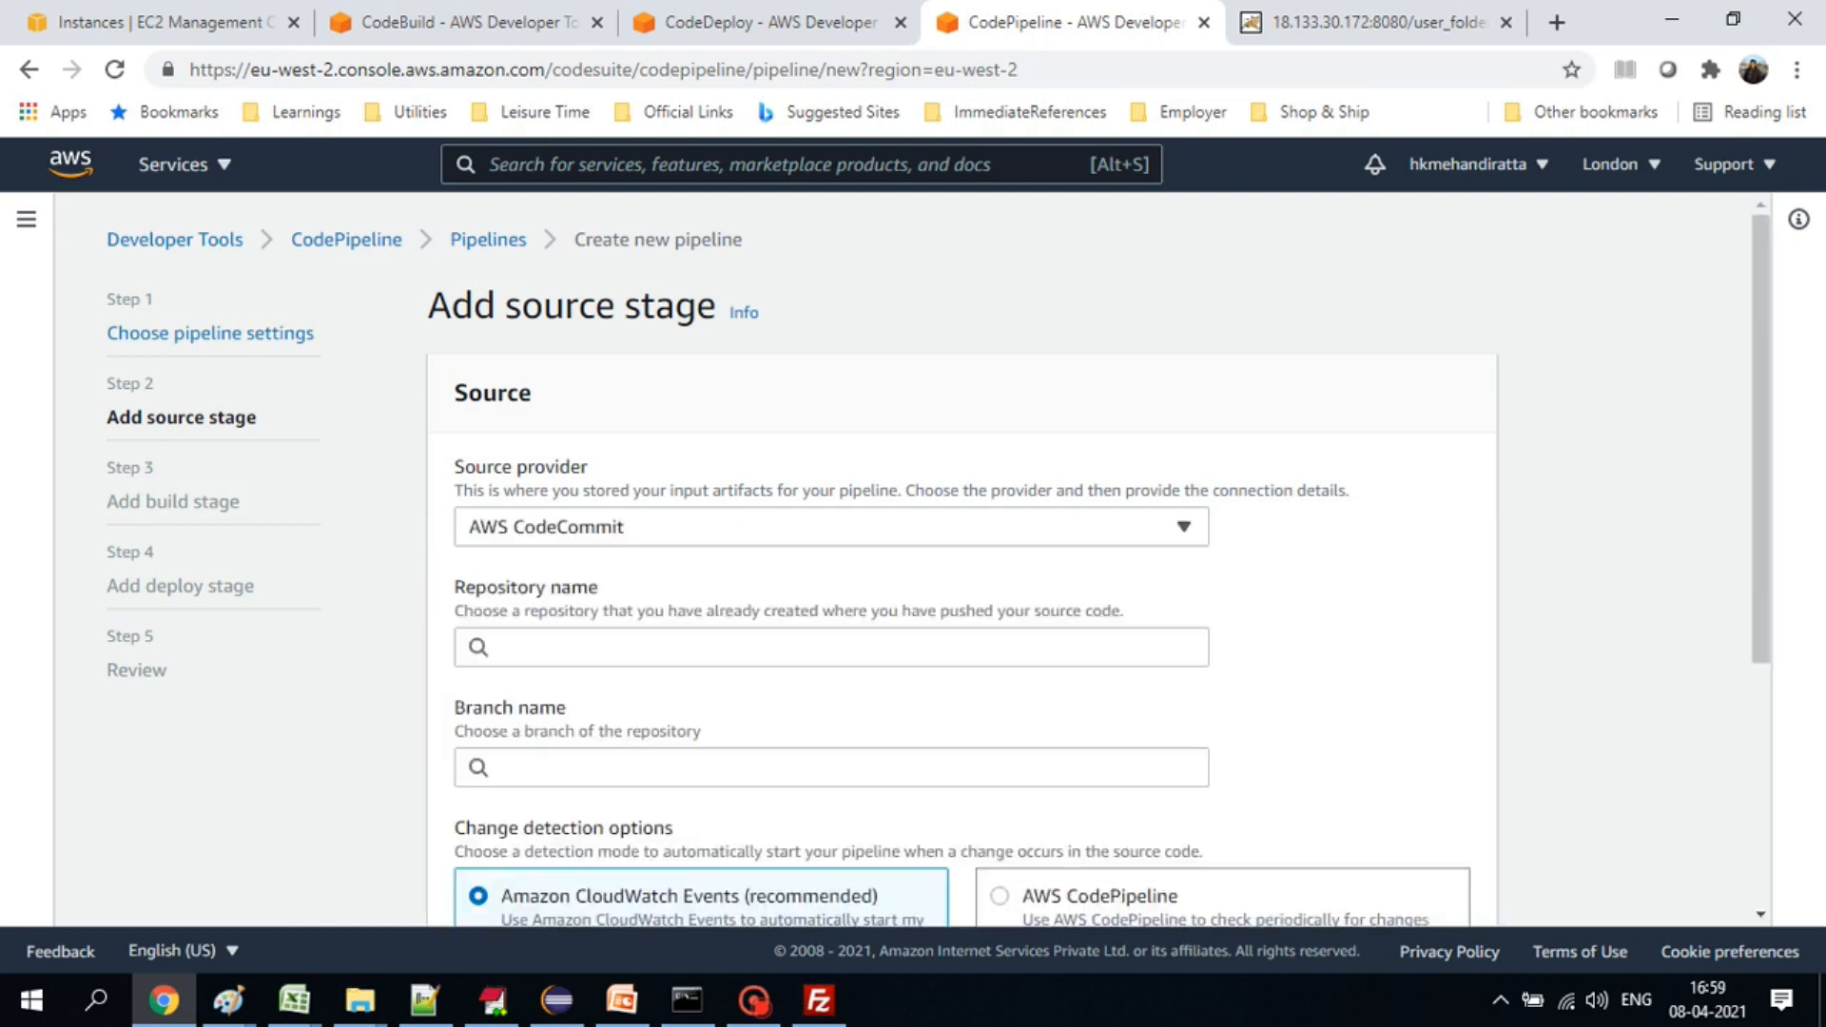
{"action": "left_click", "coordinate": [832, 647]}
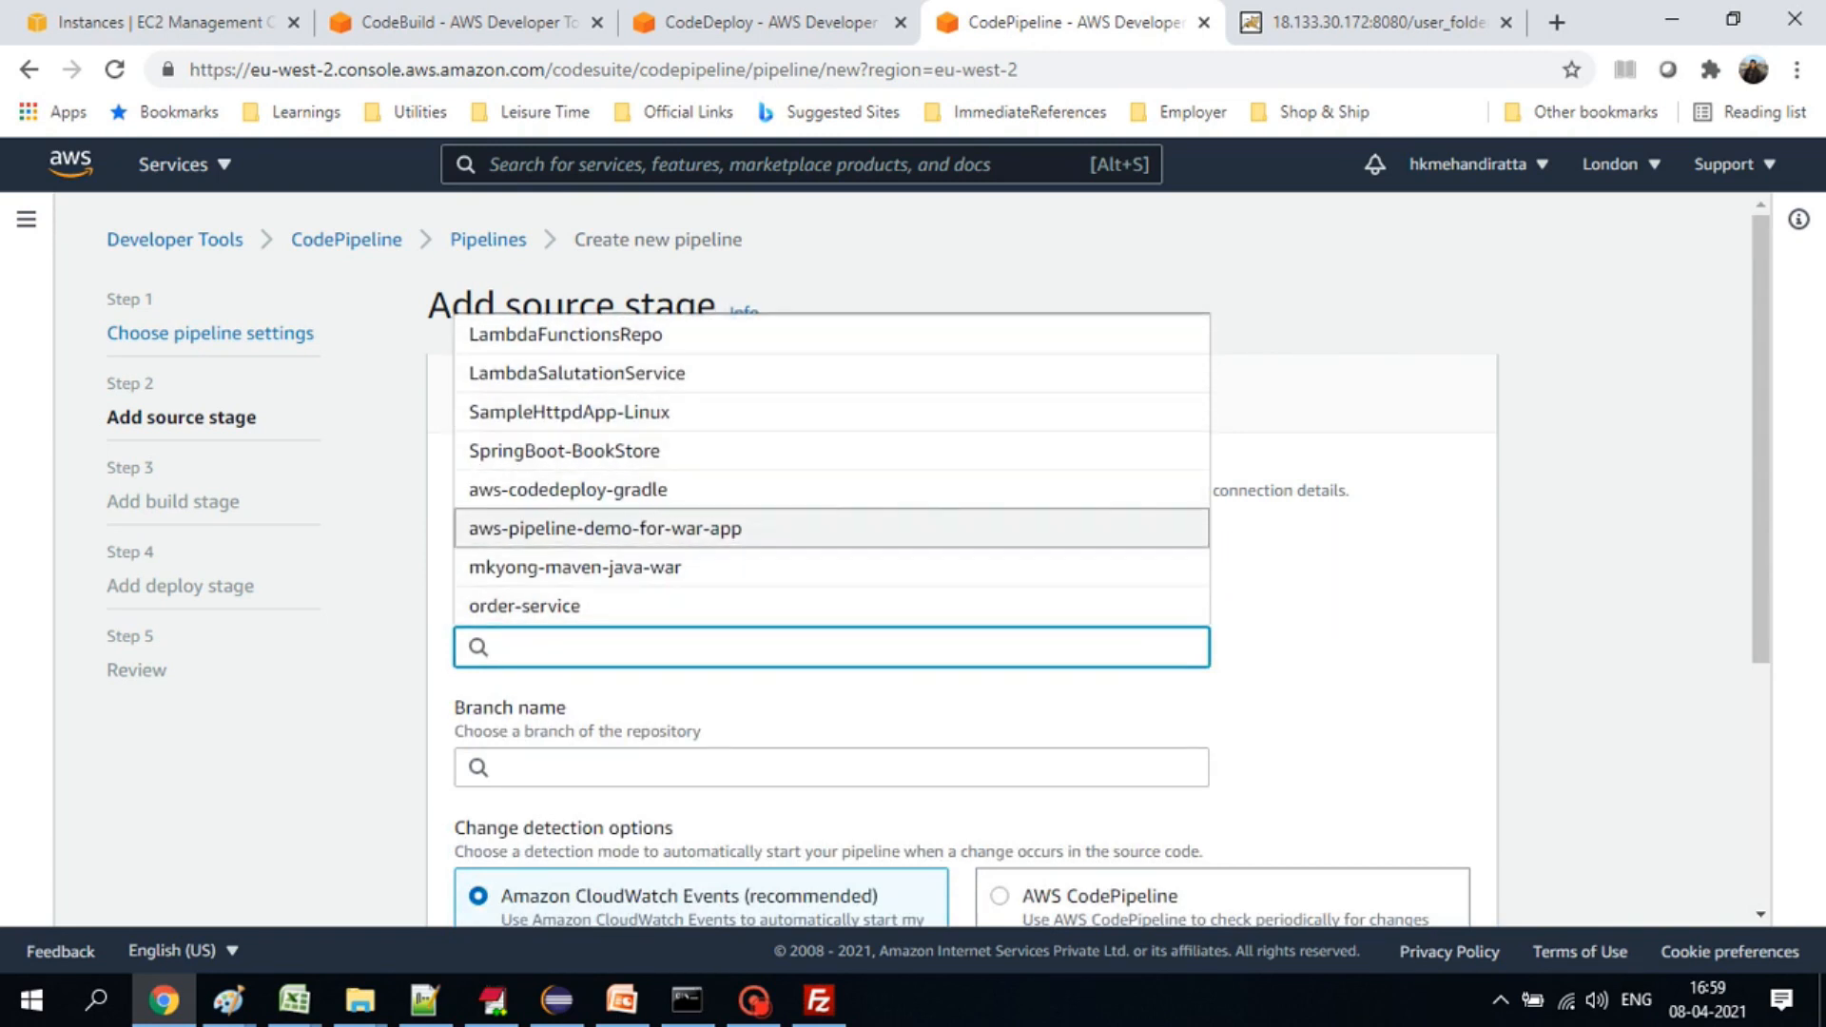
{"action": "key", "text": "Return"}
{"action": "scroll", "coordinate": [913, 570], "scroll_direction": "down", "scroll_amount": 3}
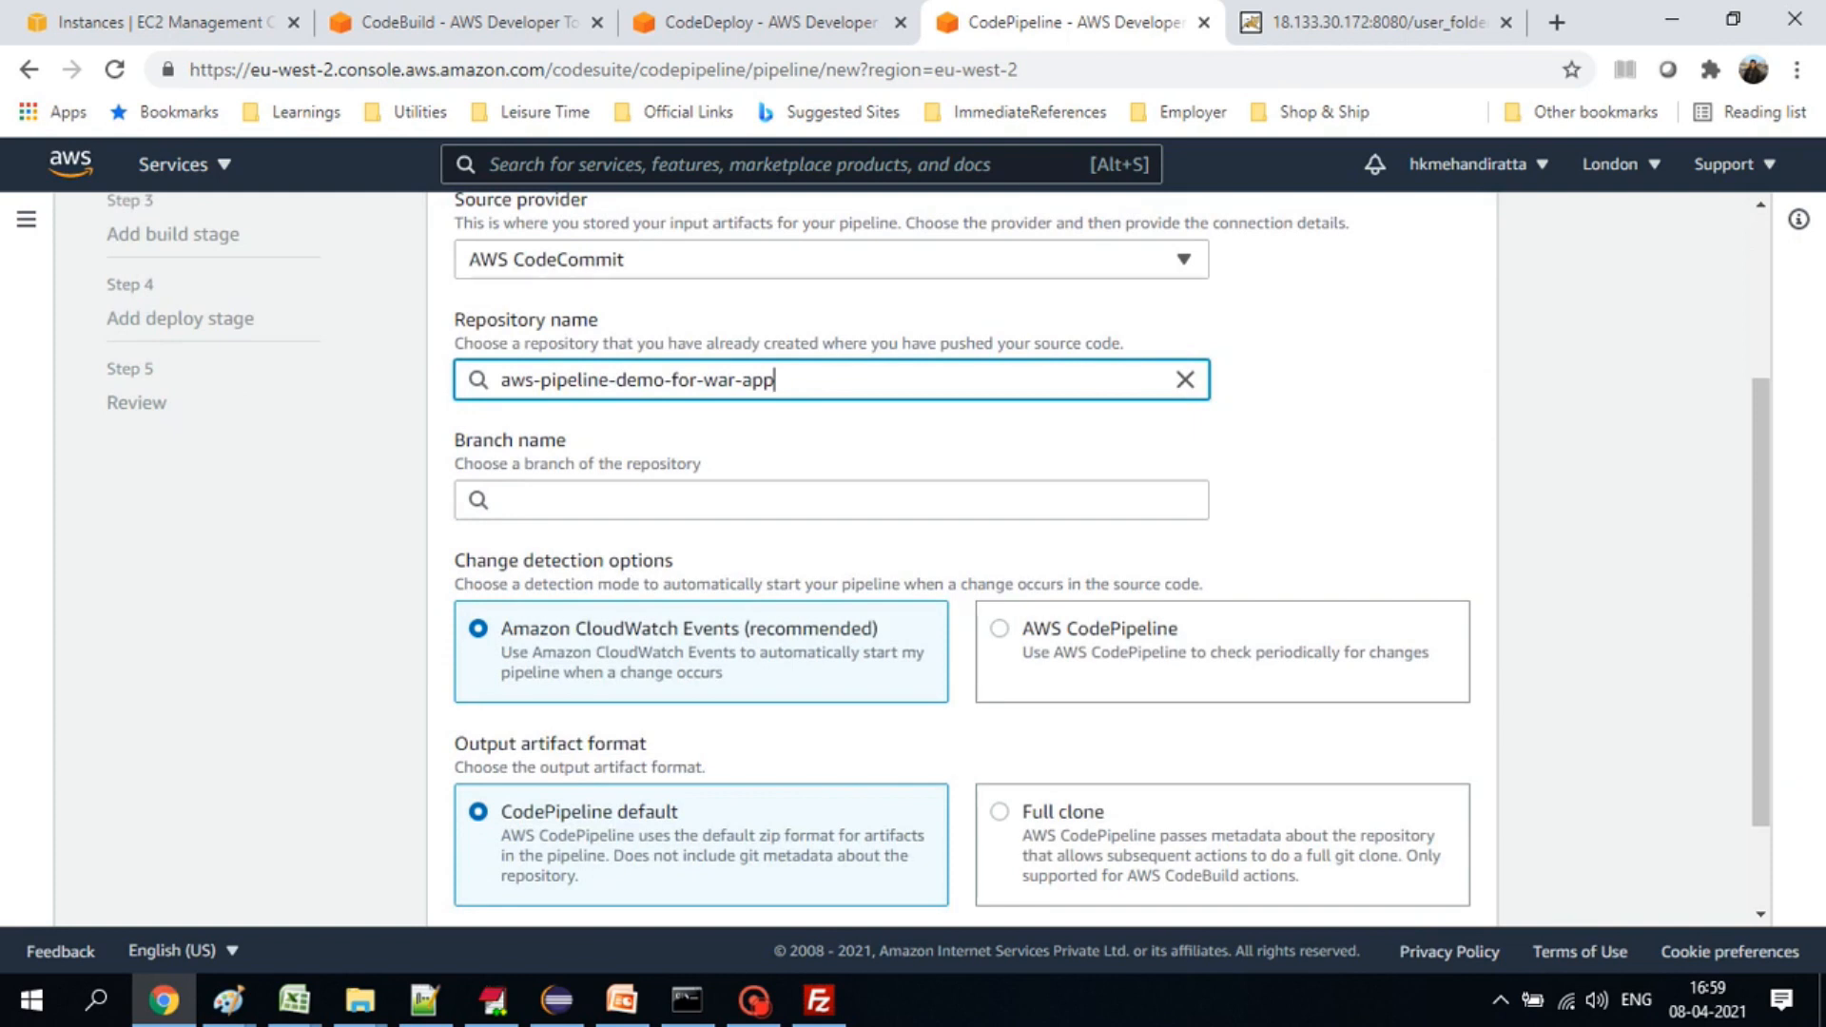
- Choose the master branch for the source stage and continue to the build stage
{"action": "scroll", "coordinate": [913, 560], "scroll_direction": "up", "scroll_amount": 3}
{"action": "scroll", "coordinate": [914, 559], "scroll_direction": "down", "scroll_amount": 3}
{"action": "left_click", "coordinate": [831, 501]}
{"action": "left_click", "coordinate": [831, 541]}
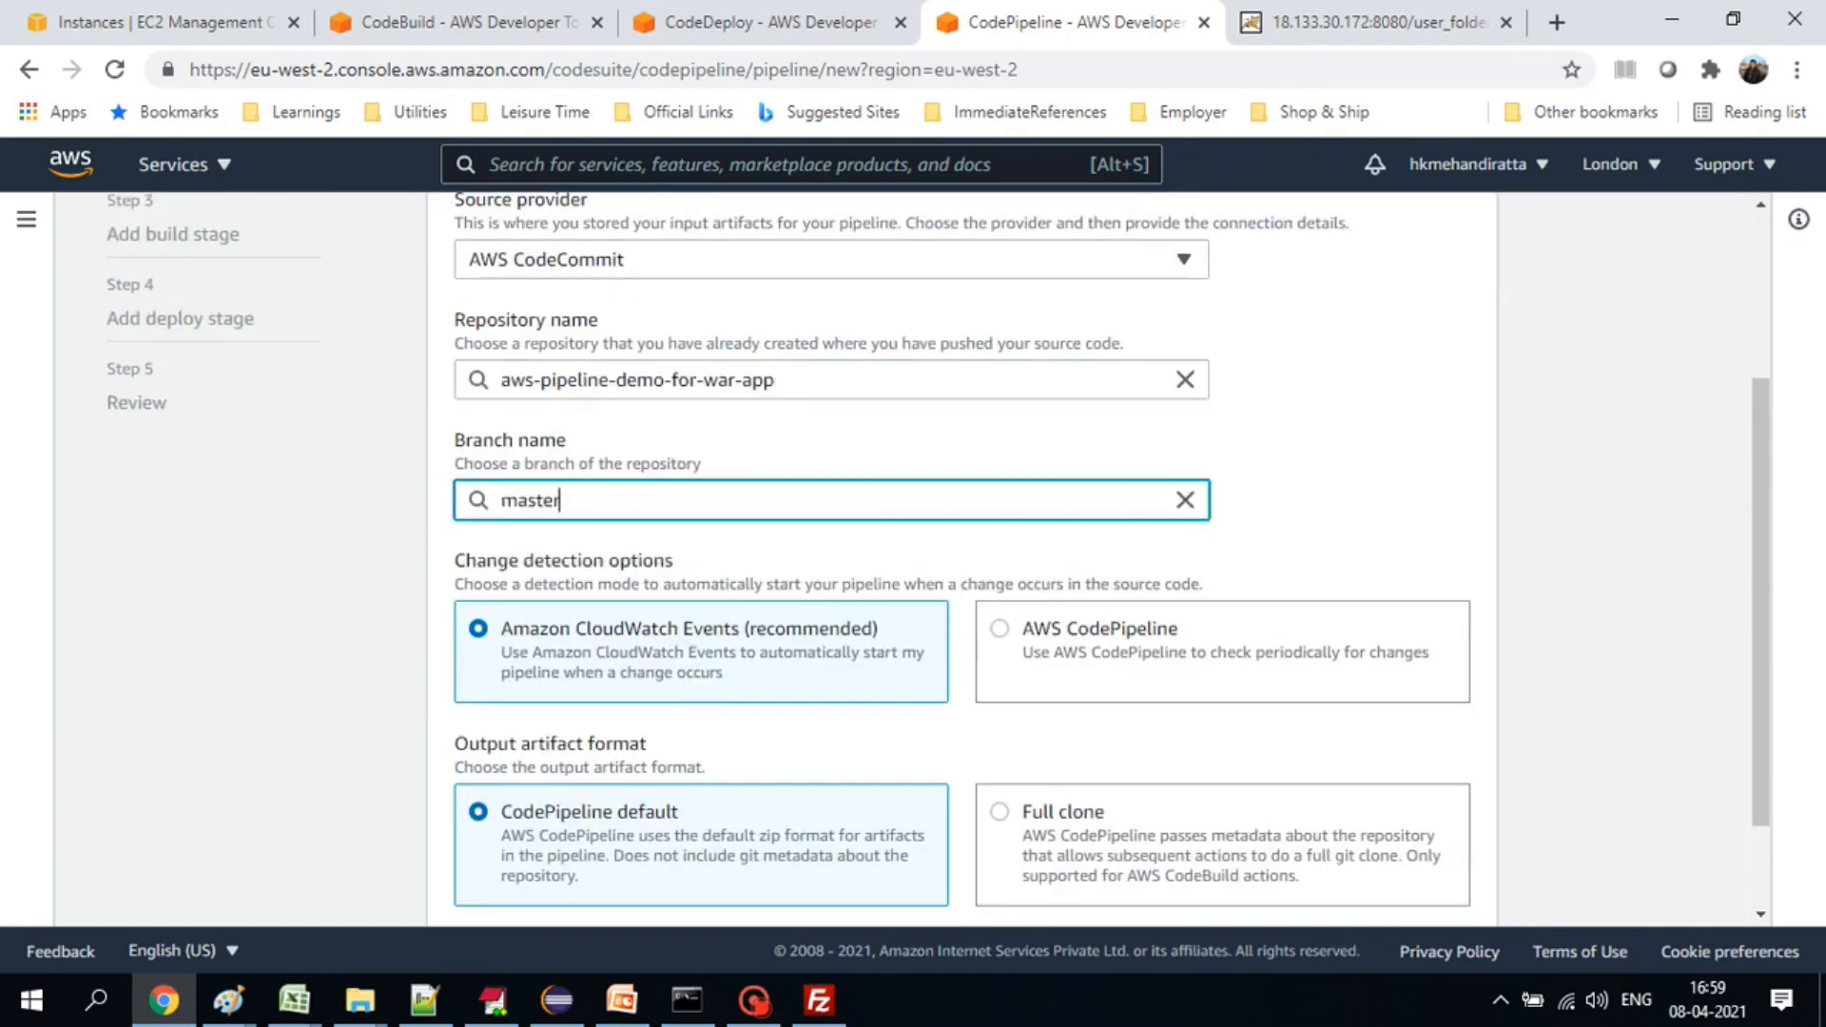
{"action": "scroll", "coordinate": [831, 541], "scroll_direction": "down", "scroll_amount": 3}
{"action": "left_click", "coordinate": [1447, 853]}
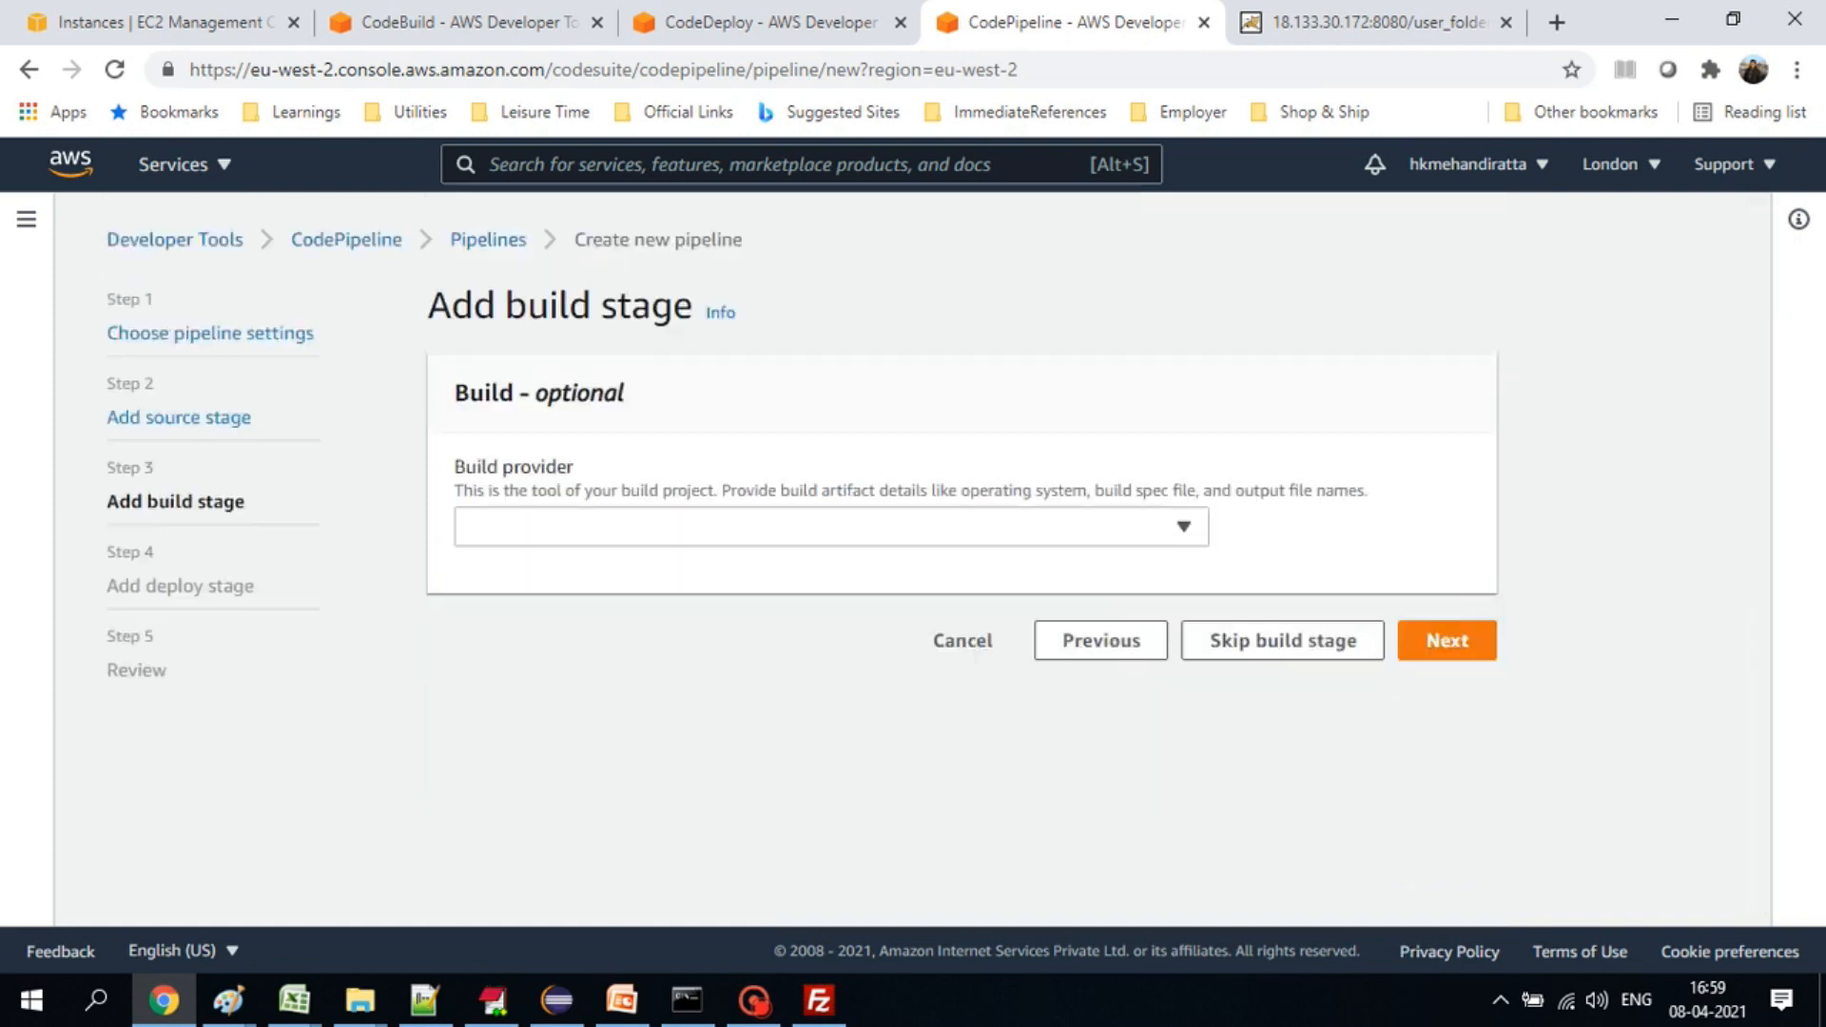
- Set AWS CodeBuild as the build provider with the project war-app-build-proj and continue to the deploy stage
{"action": "left_click", "coordinate": [832, 527]}
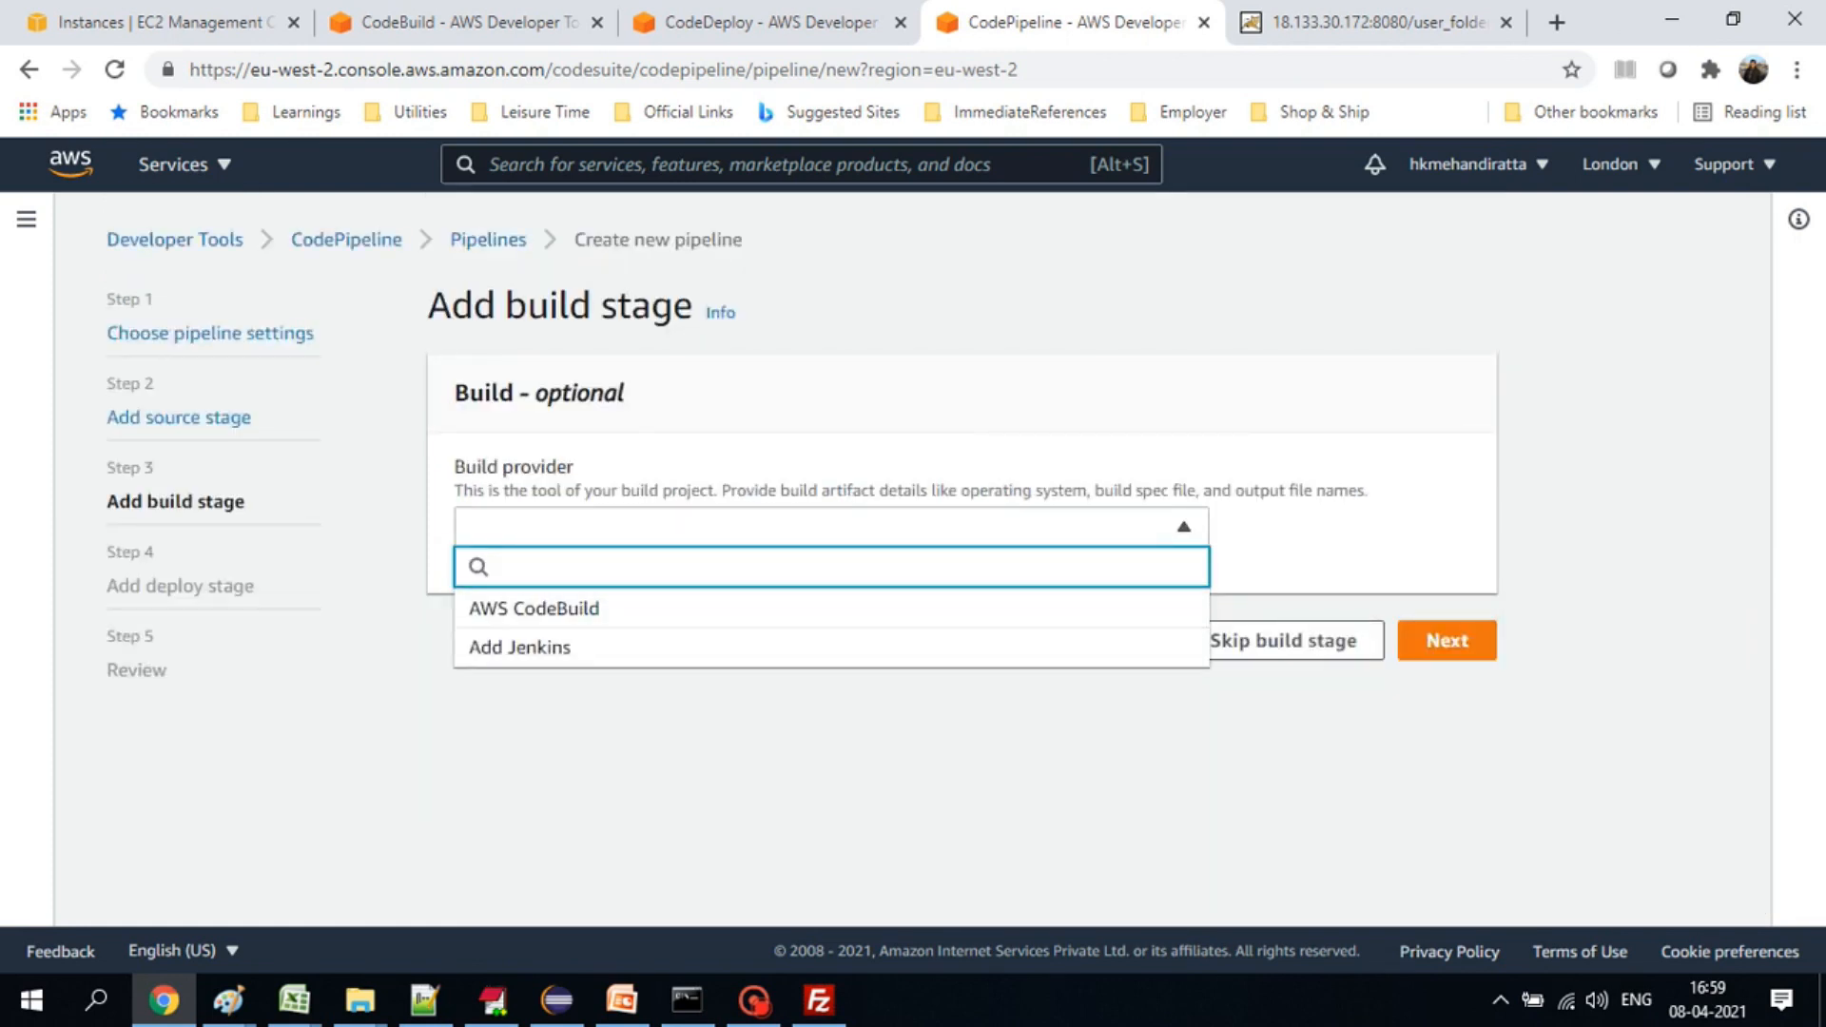
{"action": "left_click", "coordinate": [831, 609]}
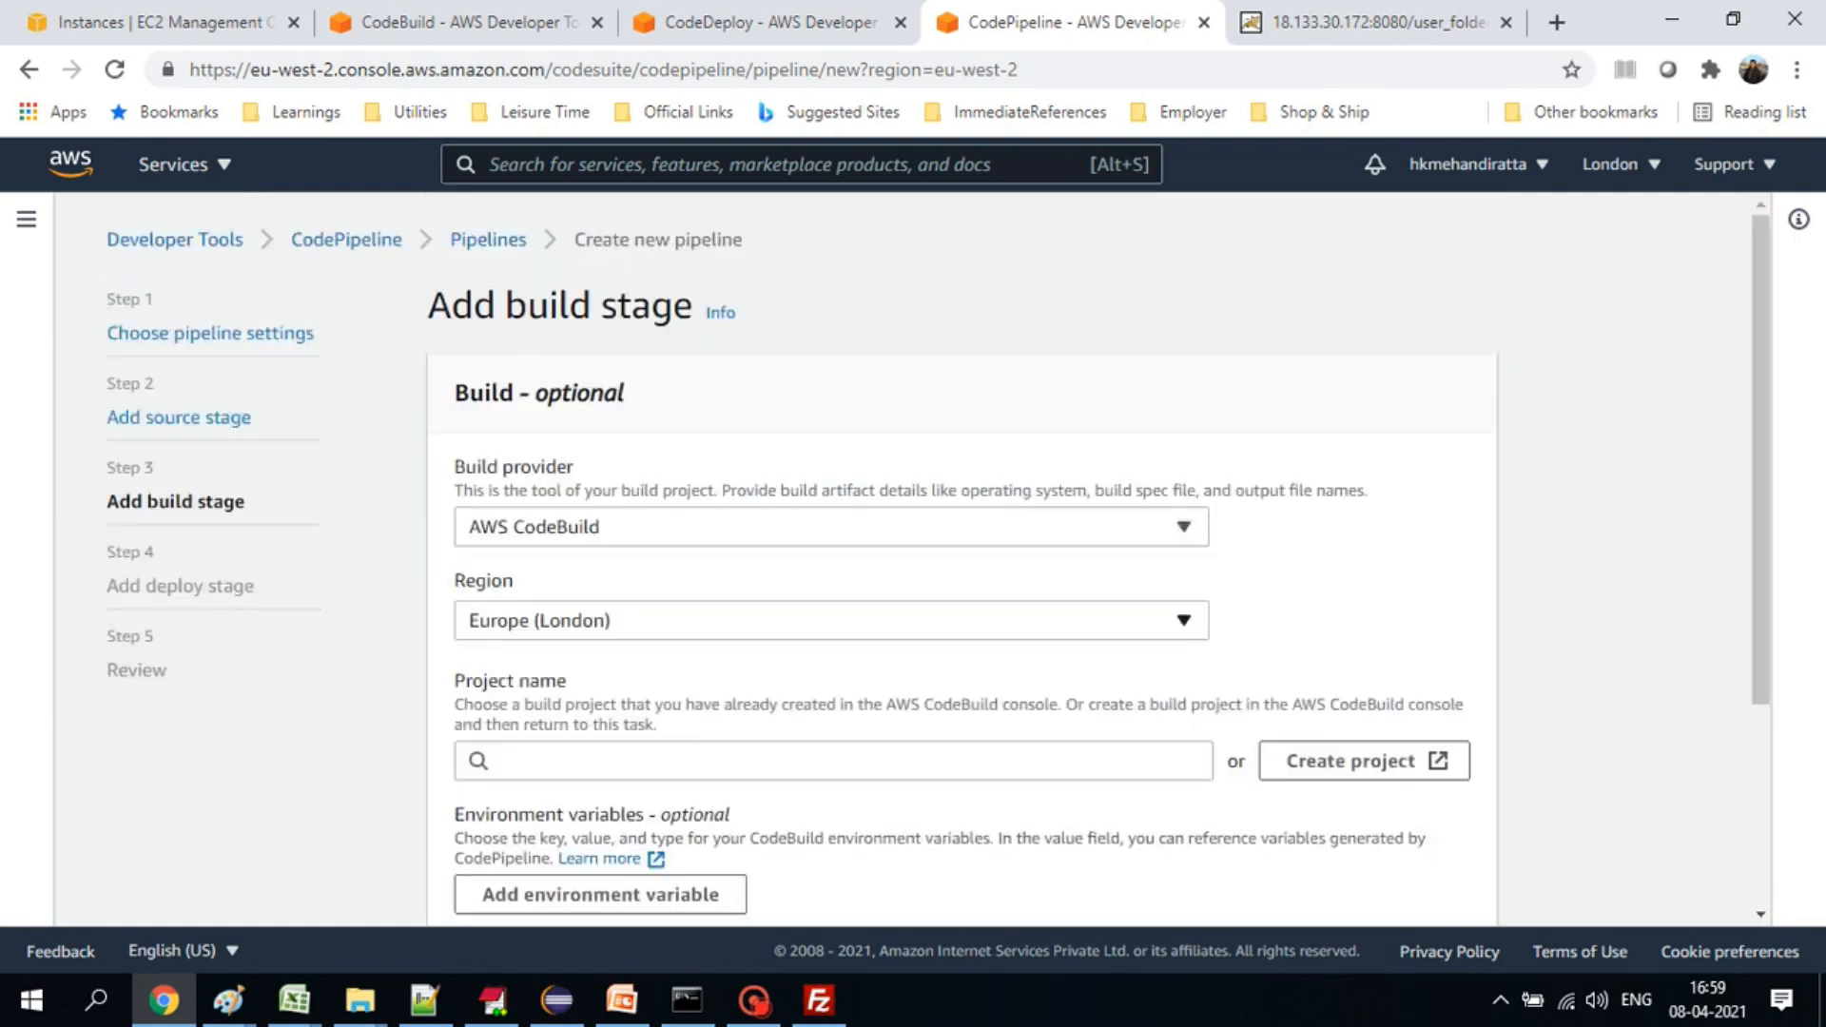
{"action": "scroll", "coordinate": [831, 609], "scroll_direction": "down", "scroll_amount": 1}
{"action": "left_click", "coordinate": [831, 627]}
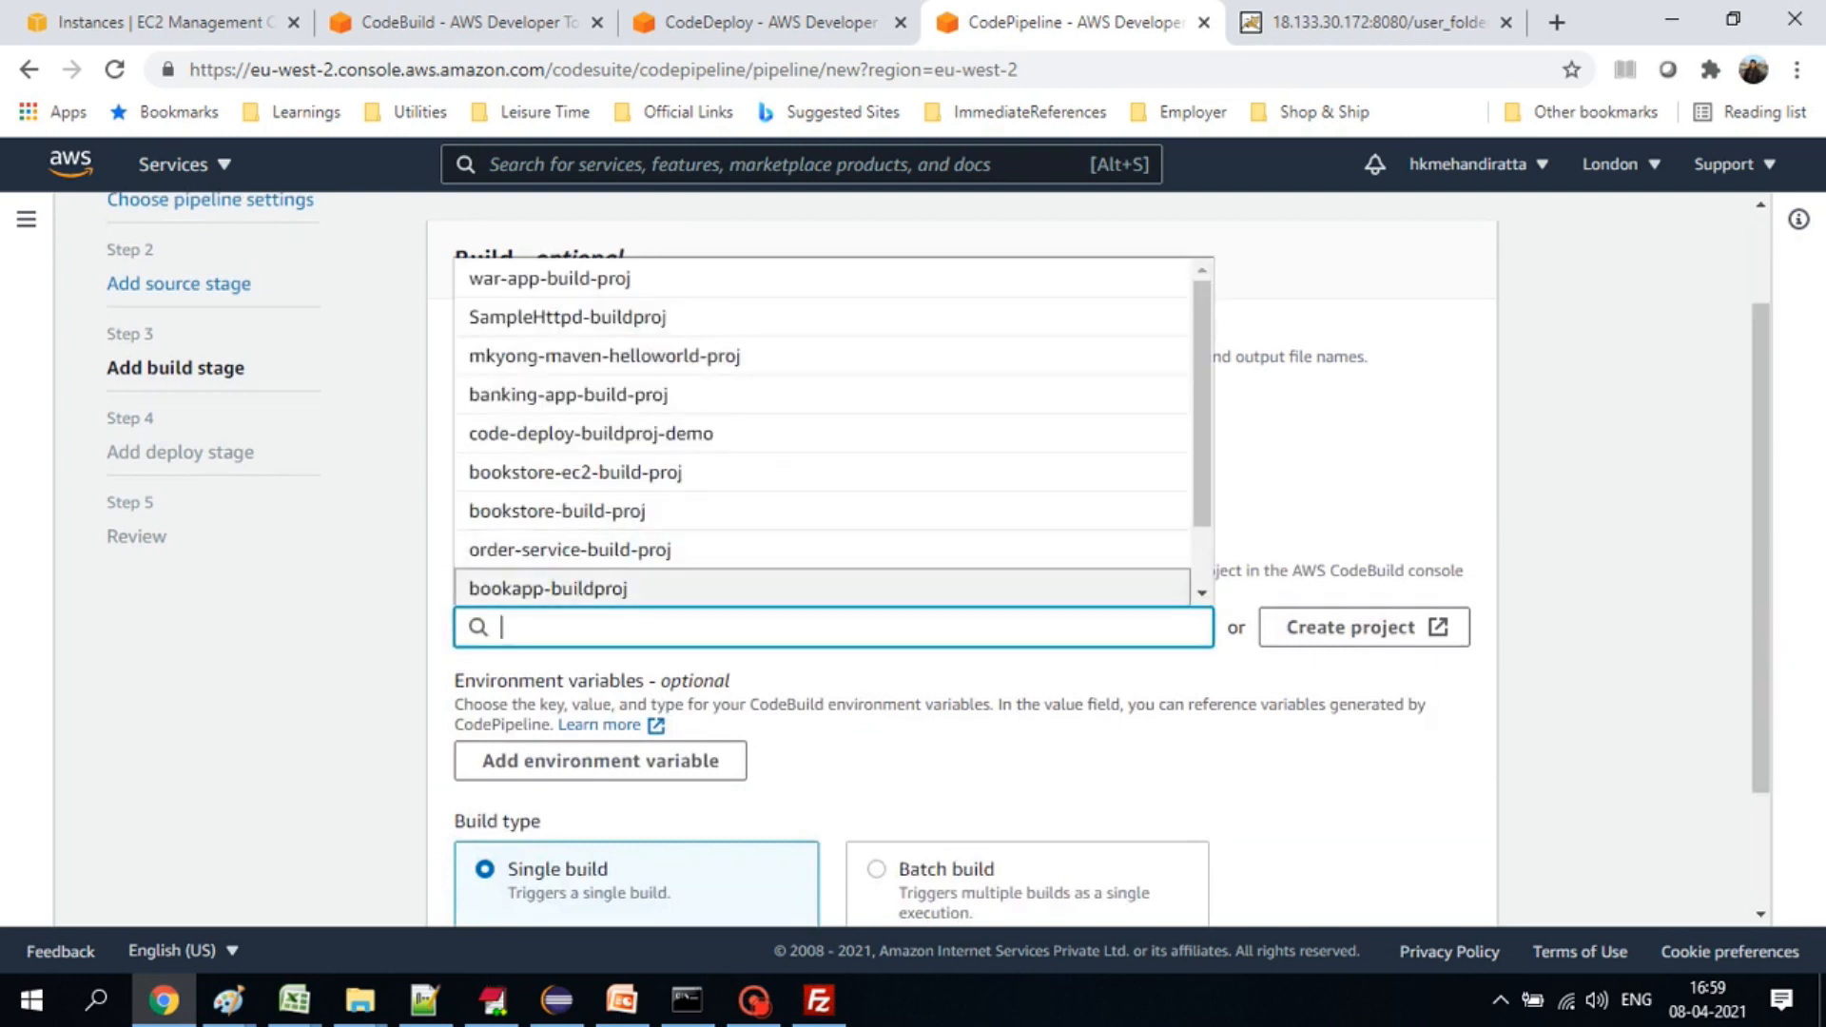
{"action": "key", "text": "Up"}
{"action": "key", "text": "Up"}
{"action": "key", "text": "Up"}
{"action": "key", "text": "Up"}
{"action": "key", "text": "Up"}
{"action": "key", "text": "Up"}
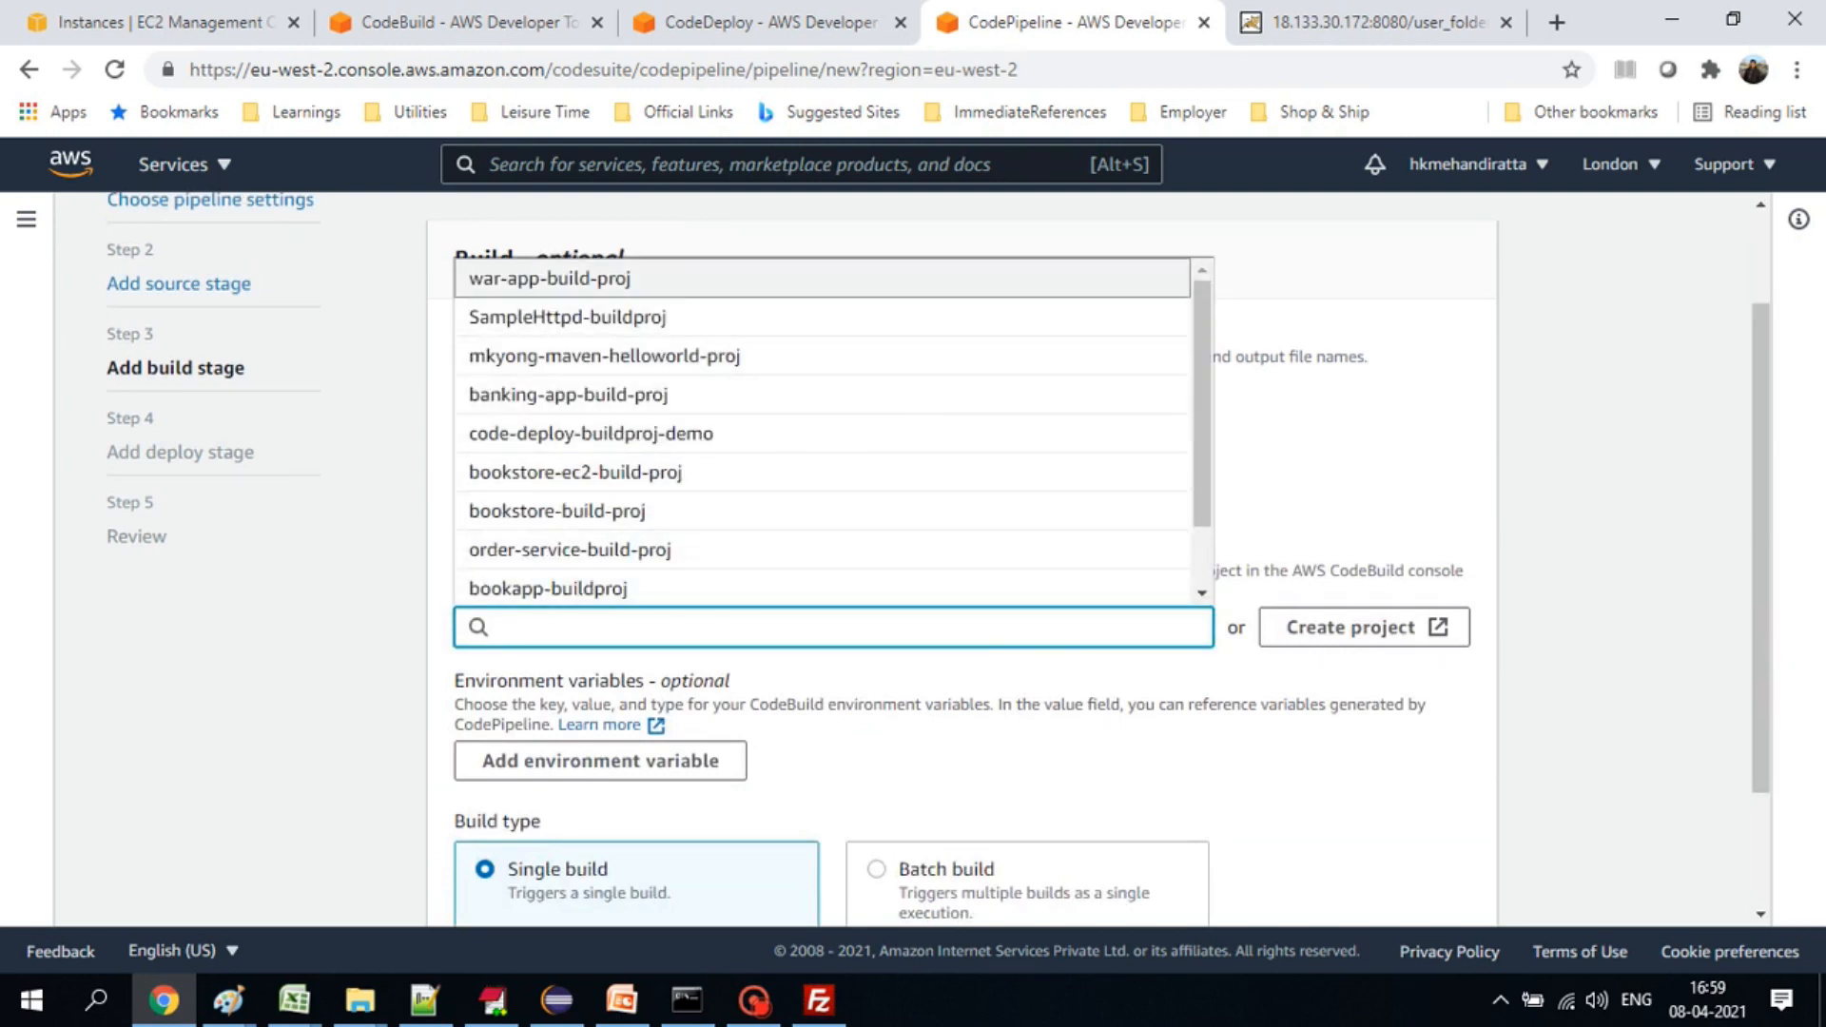
{"action": "key", "text": "Return"}
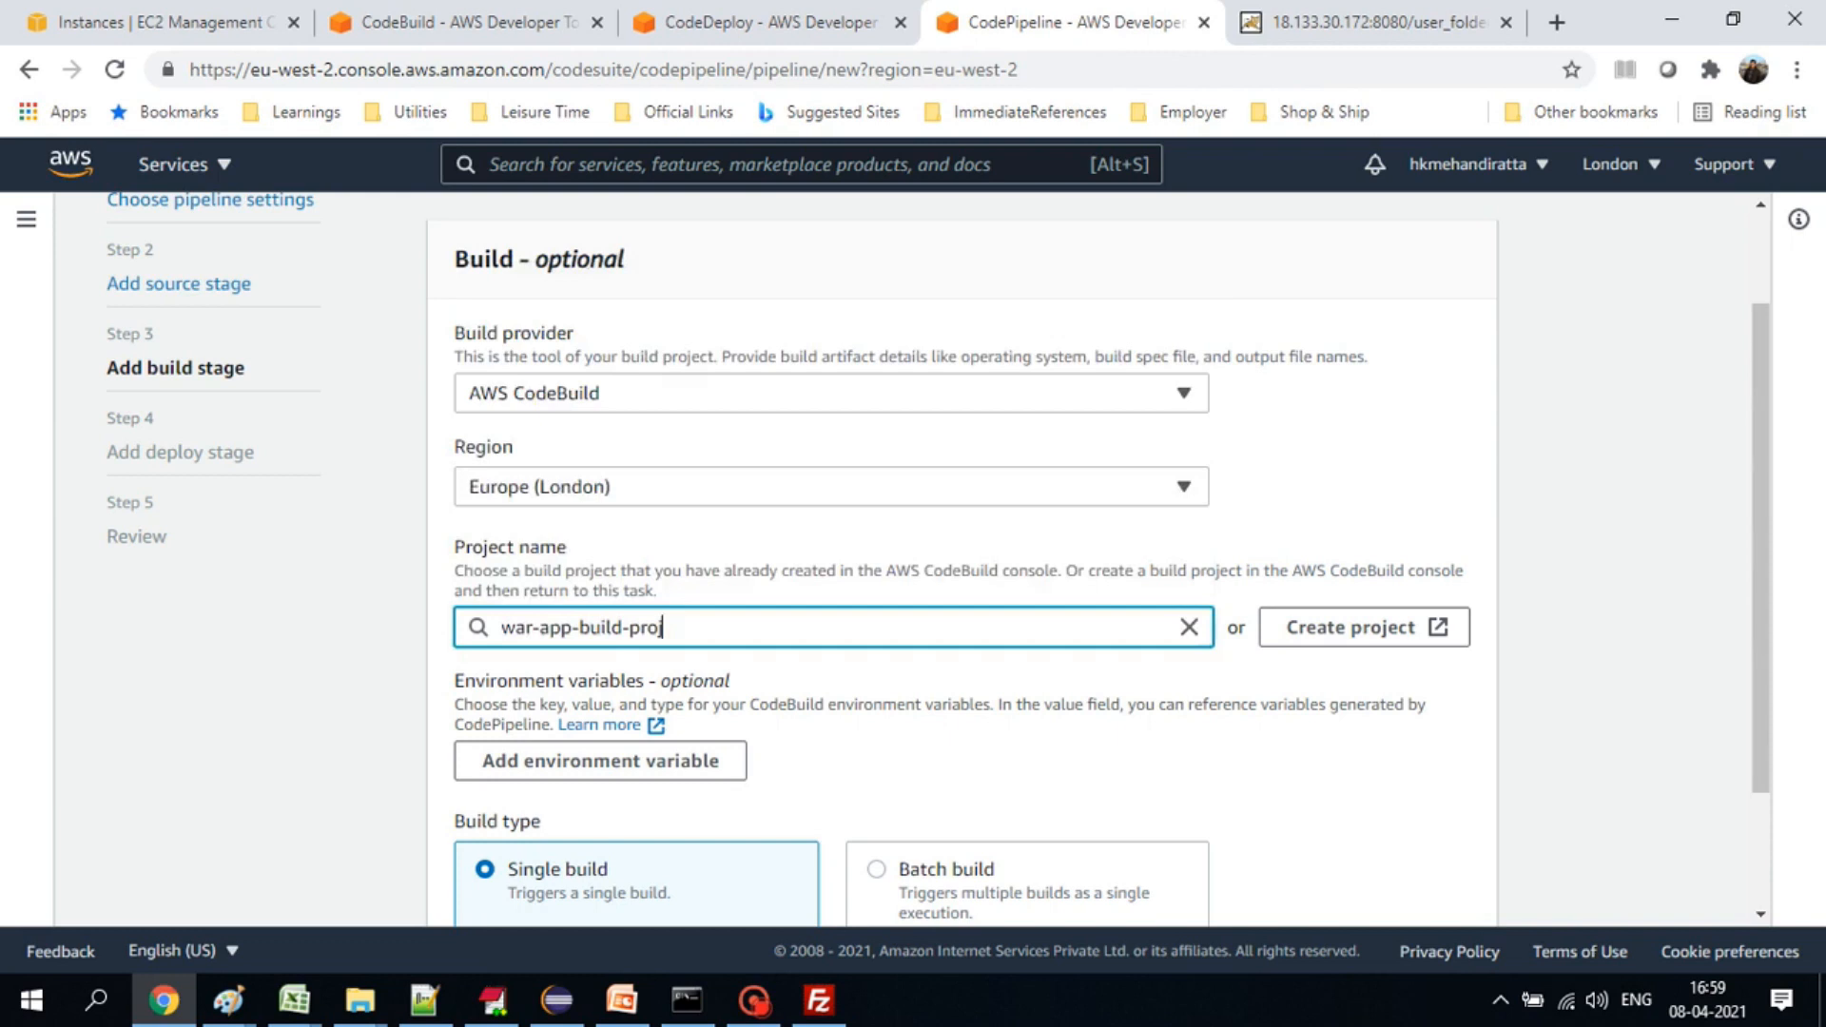
{"action": "scroll", "coordinate": [938, 556], "scroll_direction": "down", "scroll_amount": 1}
{"action": "scroll", "coordinate": [939, 557], "scroll_direction": "down", "scroll_amount": 1}
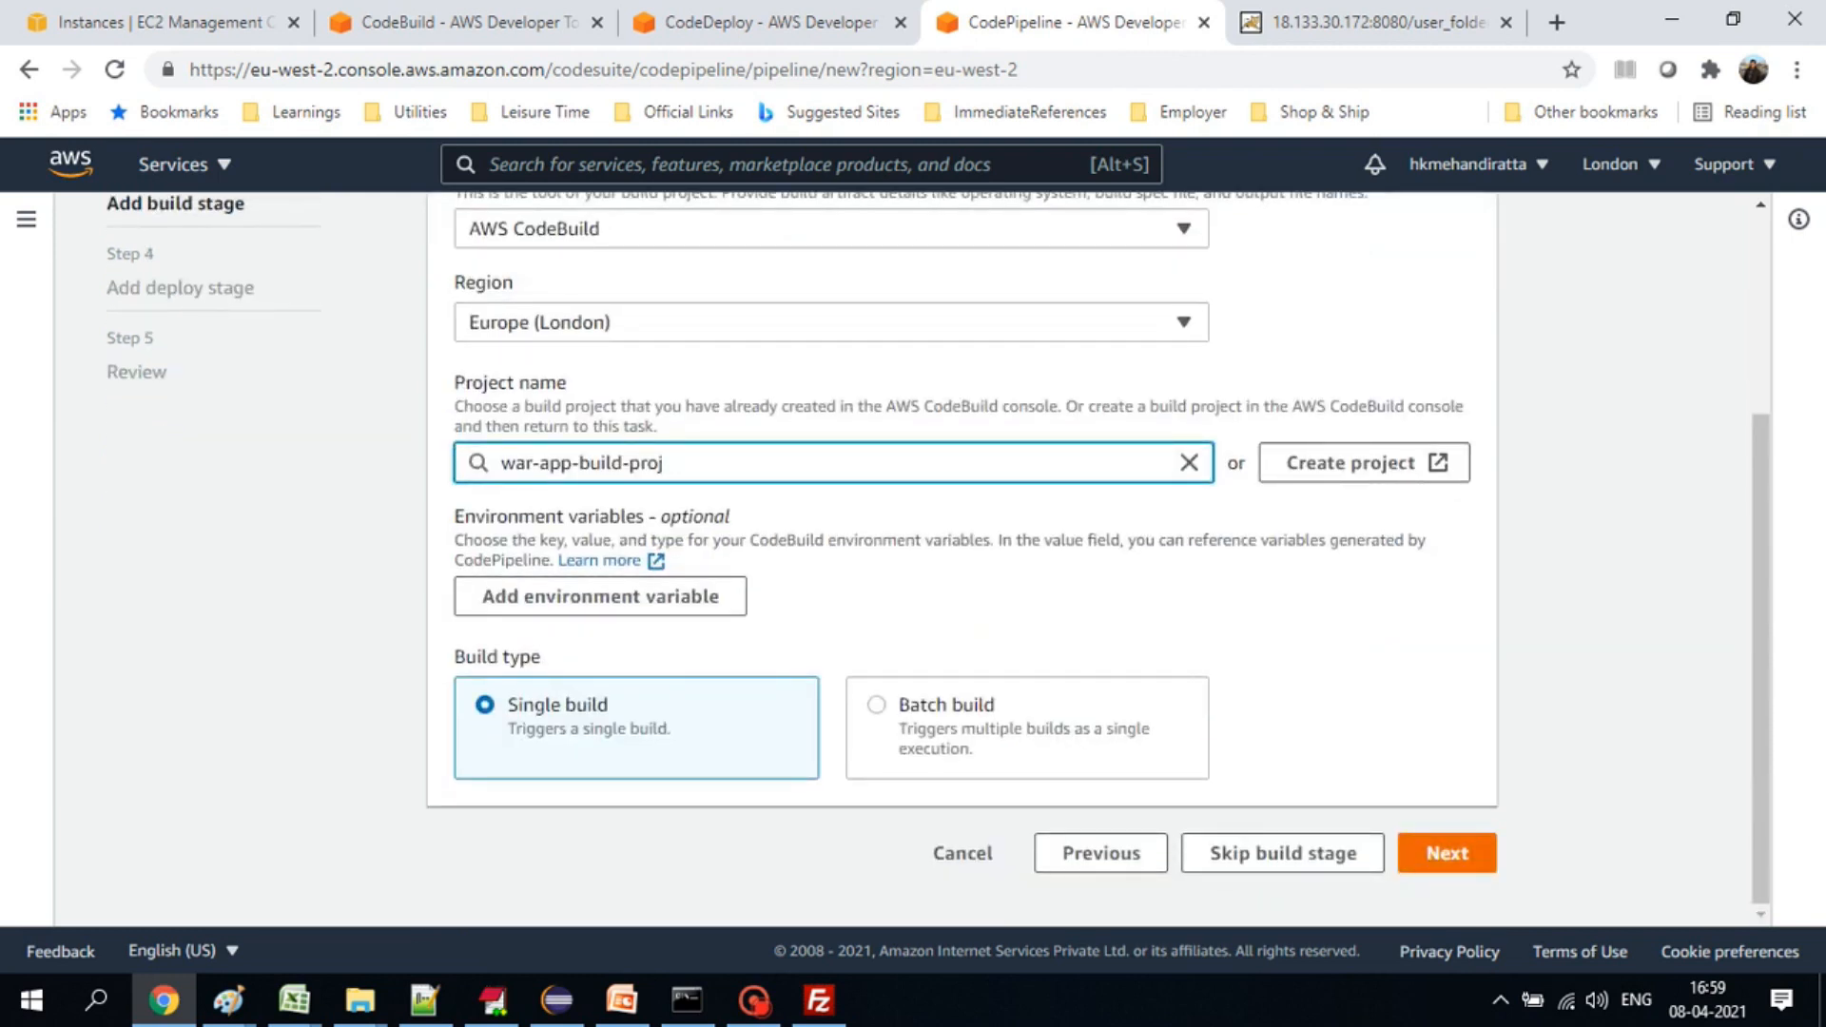
{"action": "left_click", "coordinate": [1446, 853]}
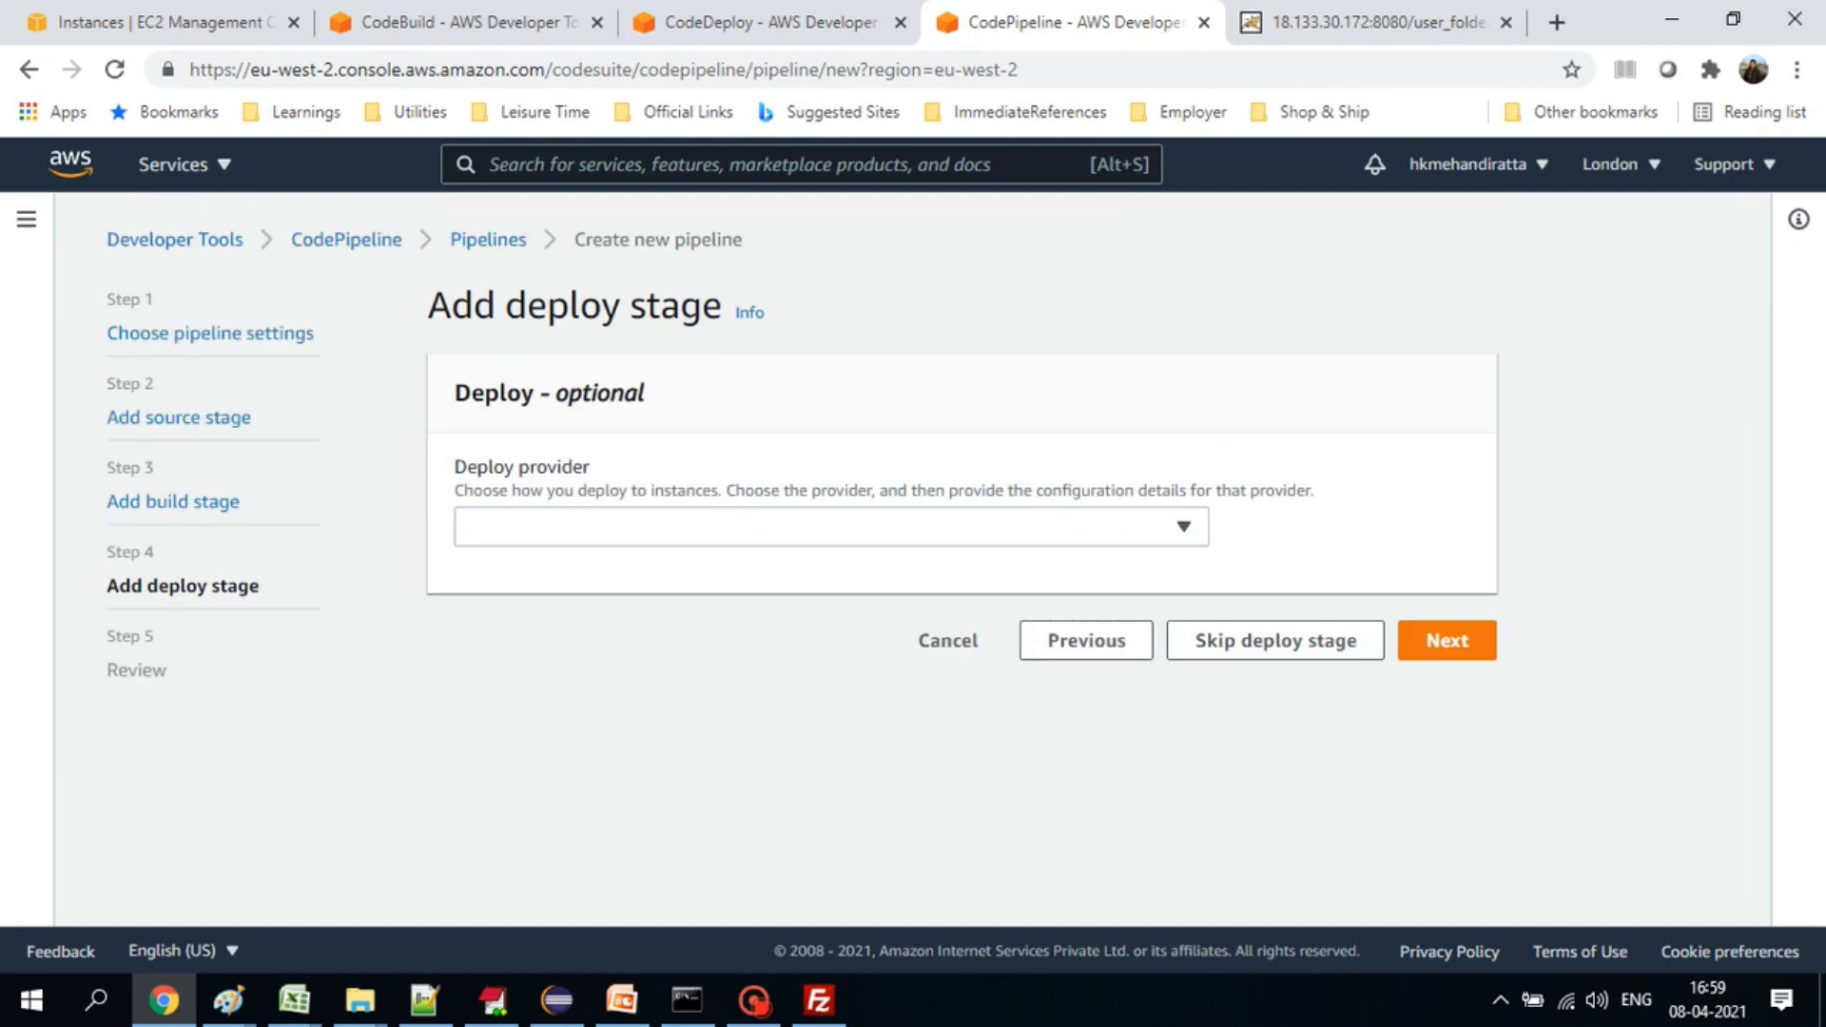
- Set AWS CodeDeploy as the deploy provider and choose the war-app-codedeploy application
{"action": "left_click", "coordinate": [1183, 526]}
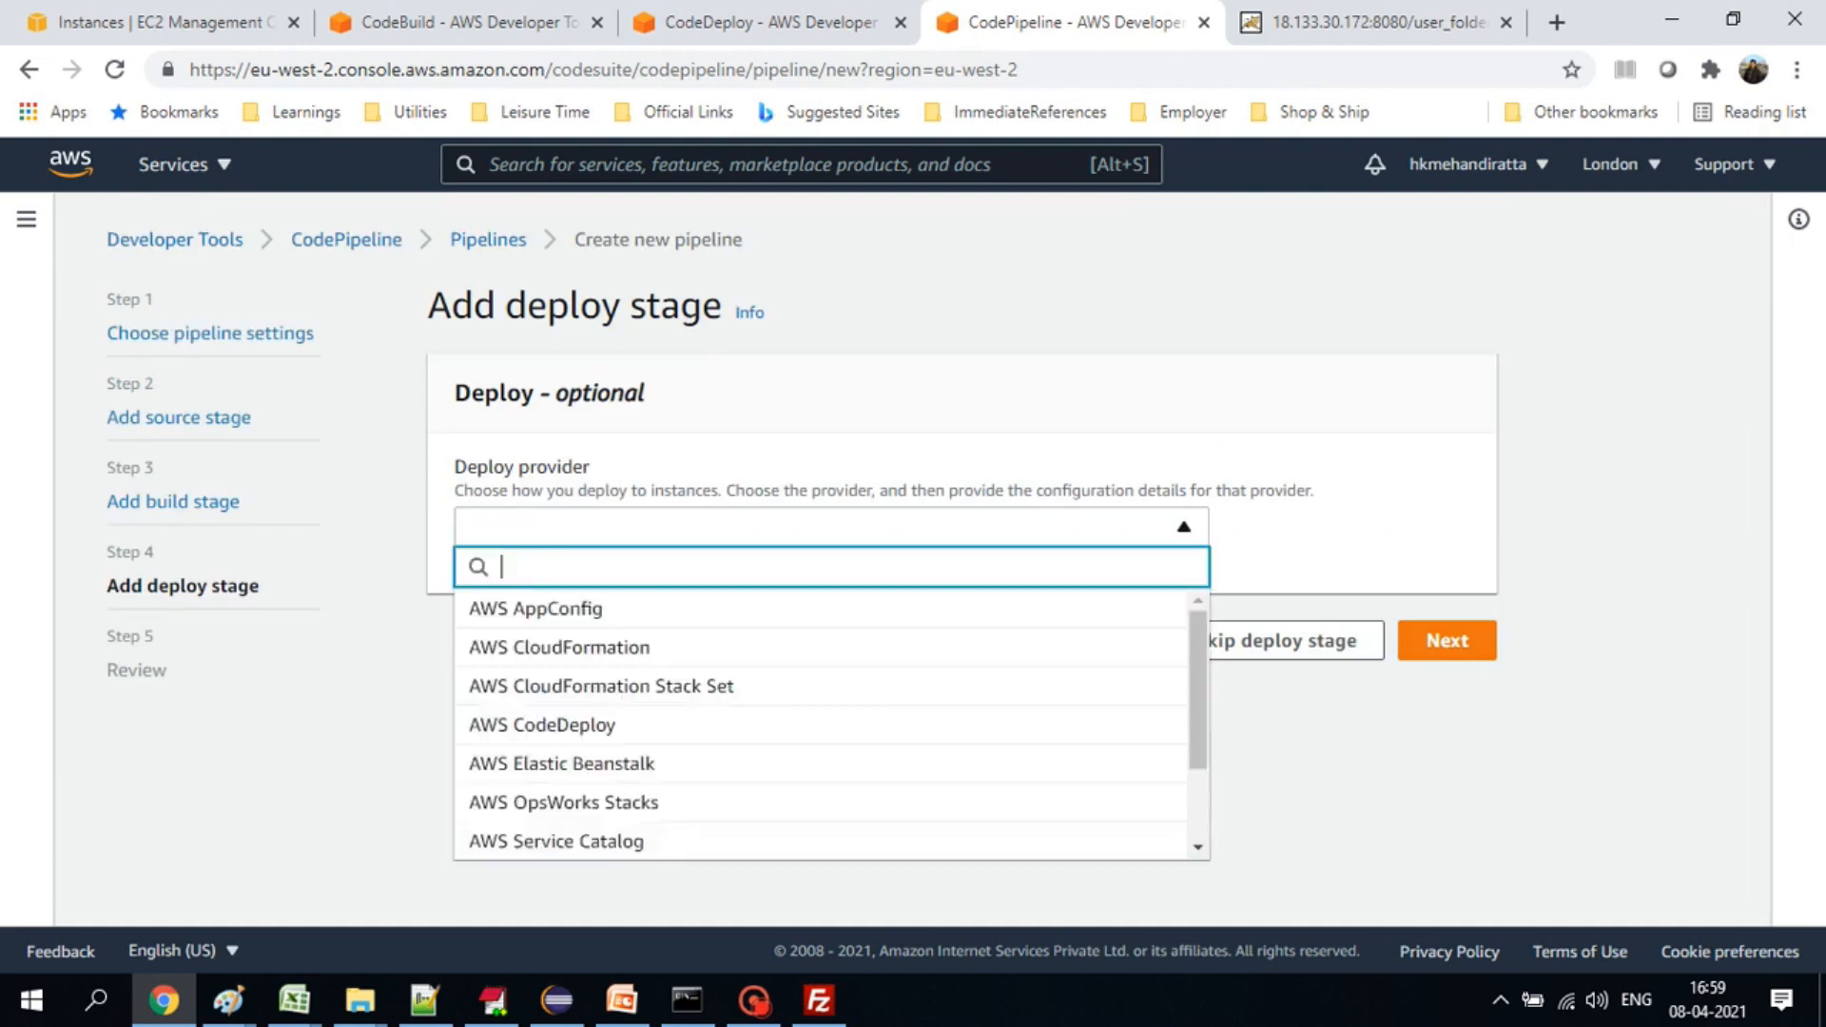
{"action": "left_click", "coordinate": [542, 724]}
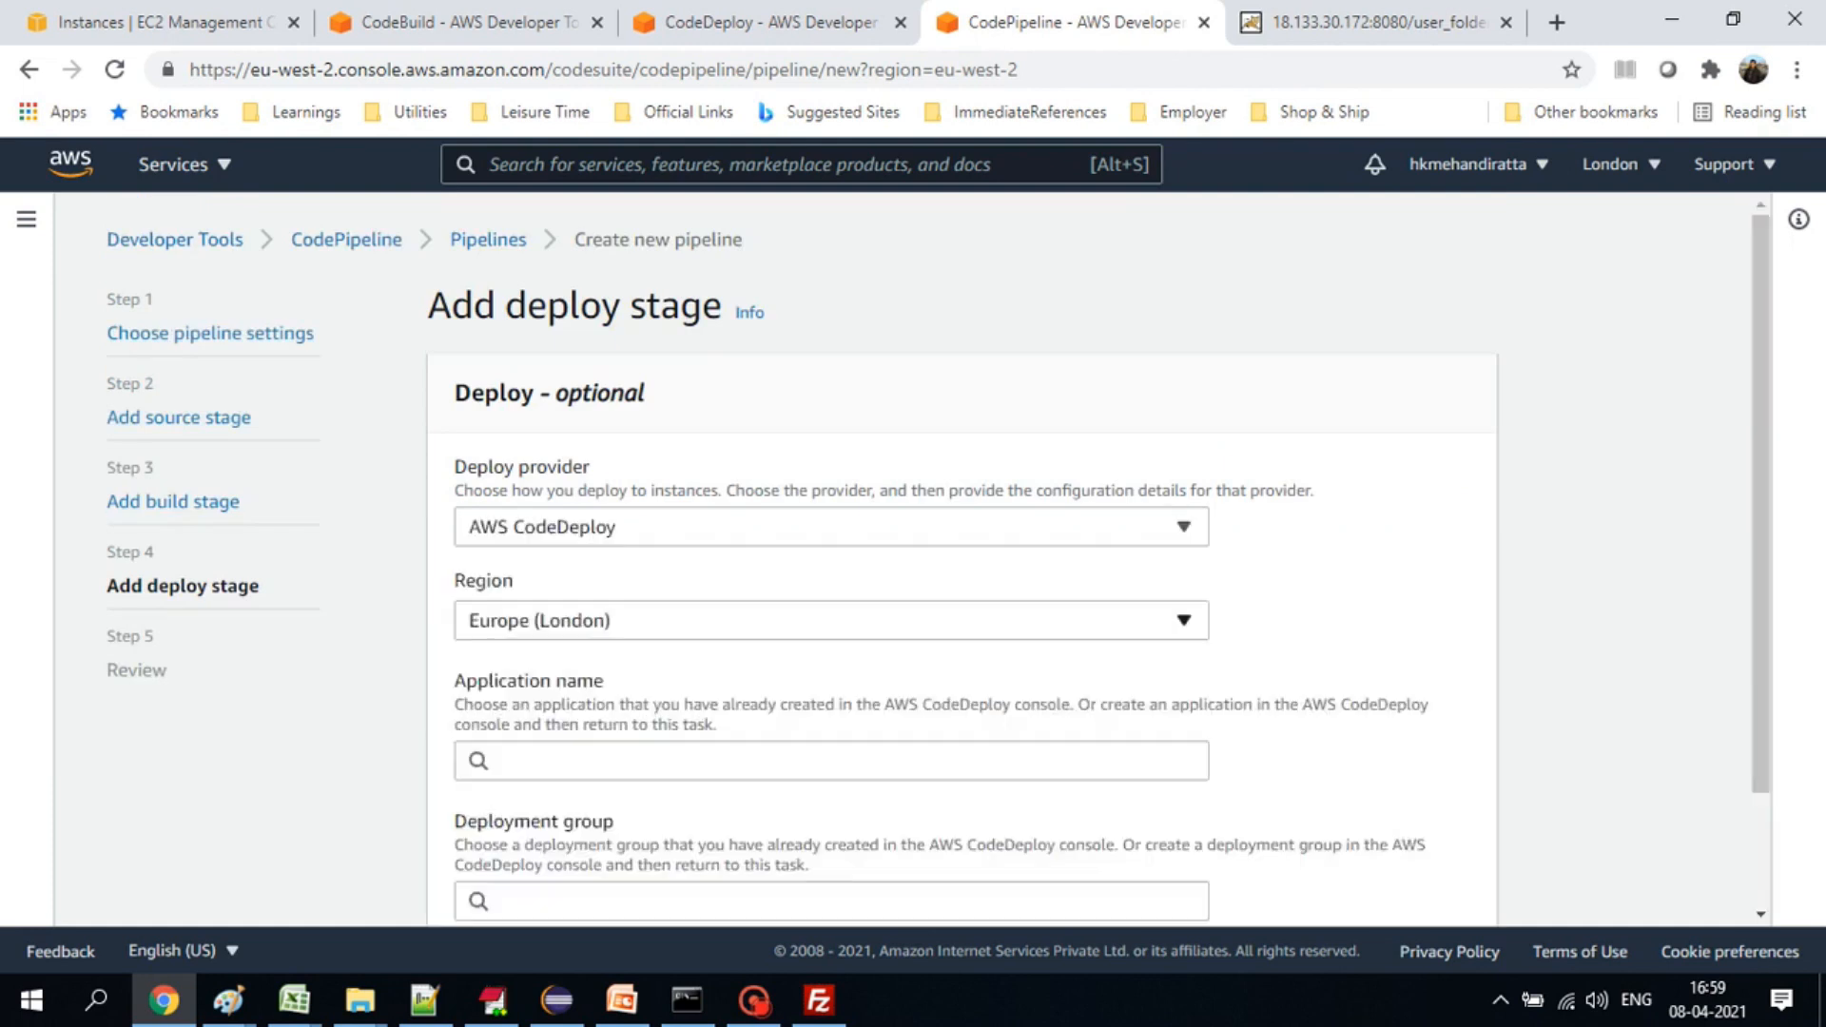
{"action": "left_click", "coordinate": [831, 761]}
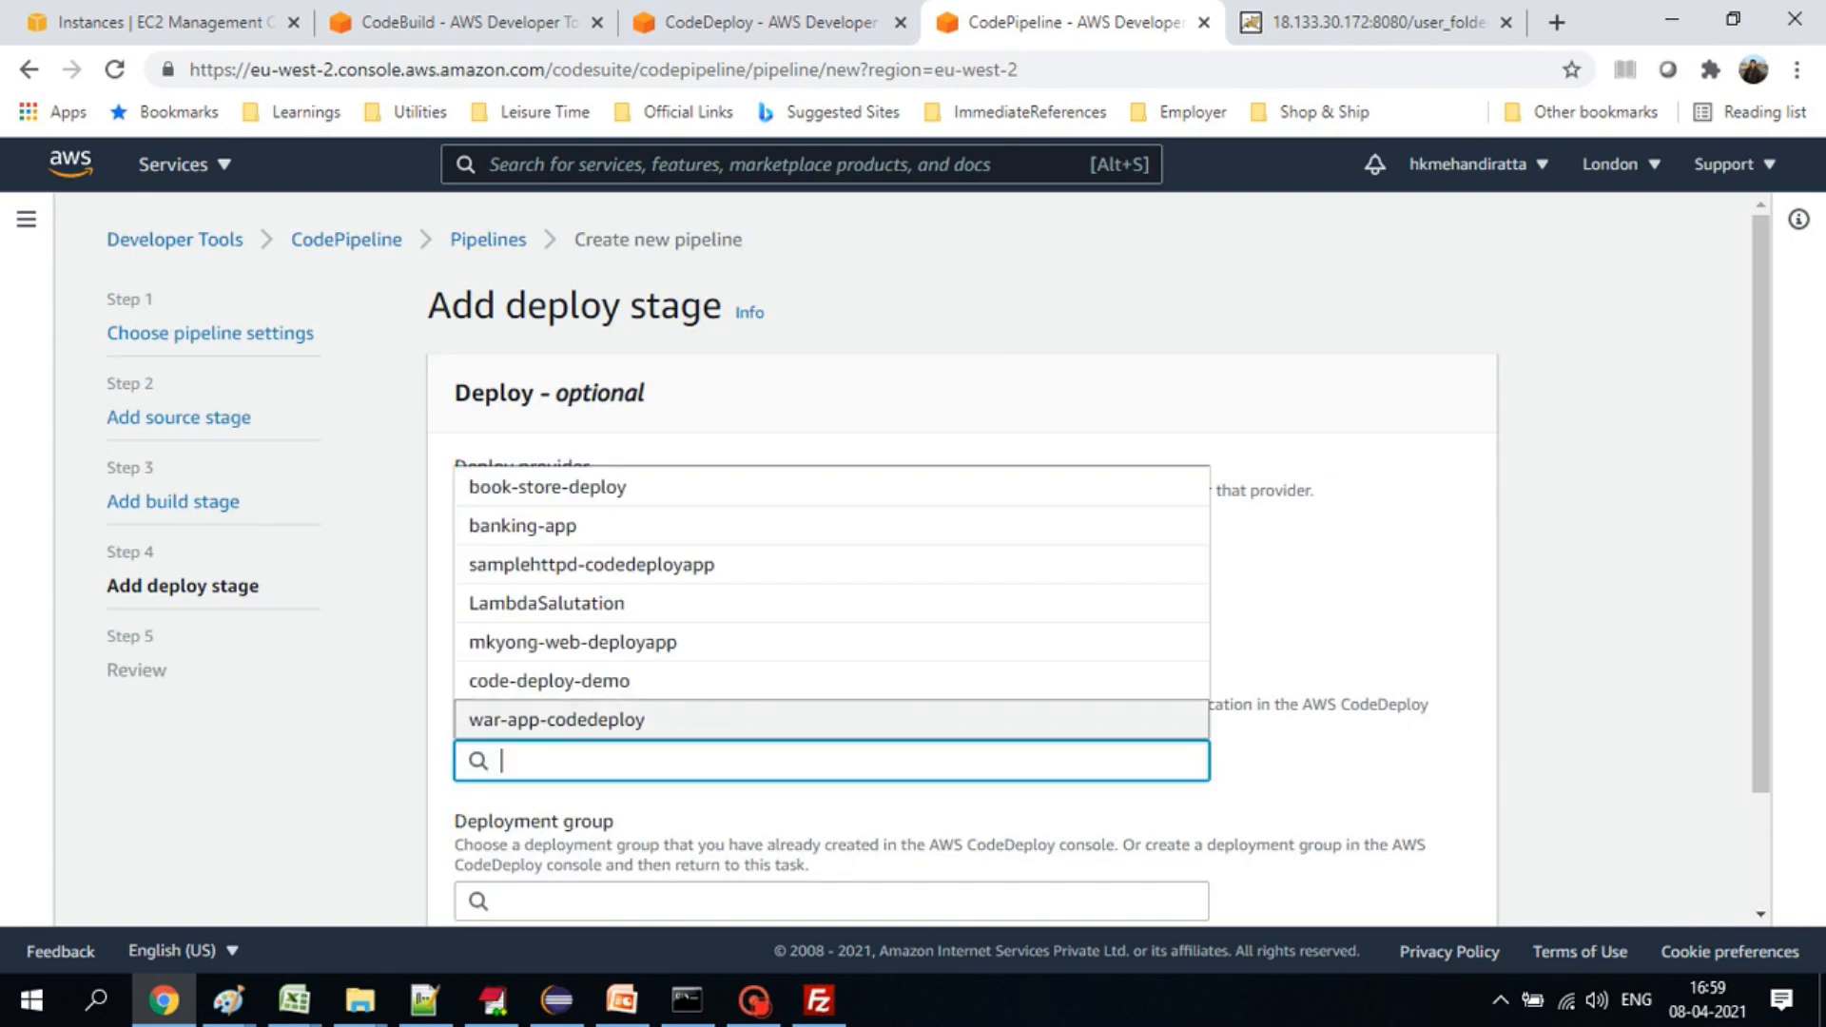
{"action": "left_click", "coordinate": [558, 720]}
- Choose war-app-codedeloy-depgroup as the deployment group and continue to the pipeline review
{"action": "scroll", "coordinate": [557, 720], "scroll_direction": "down", "scroll_amount": 2}
{"action": "left_click", "coordinate": [589, 773]}
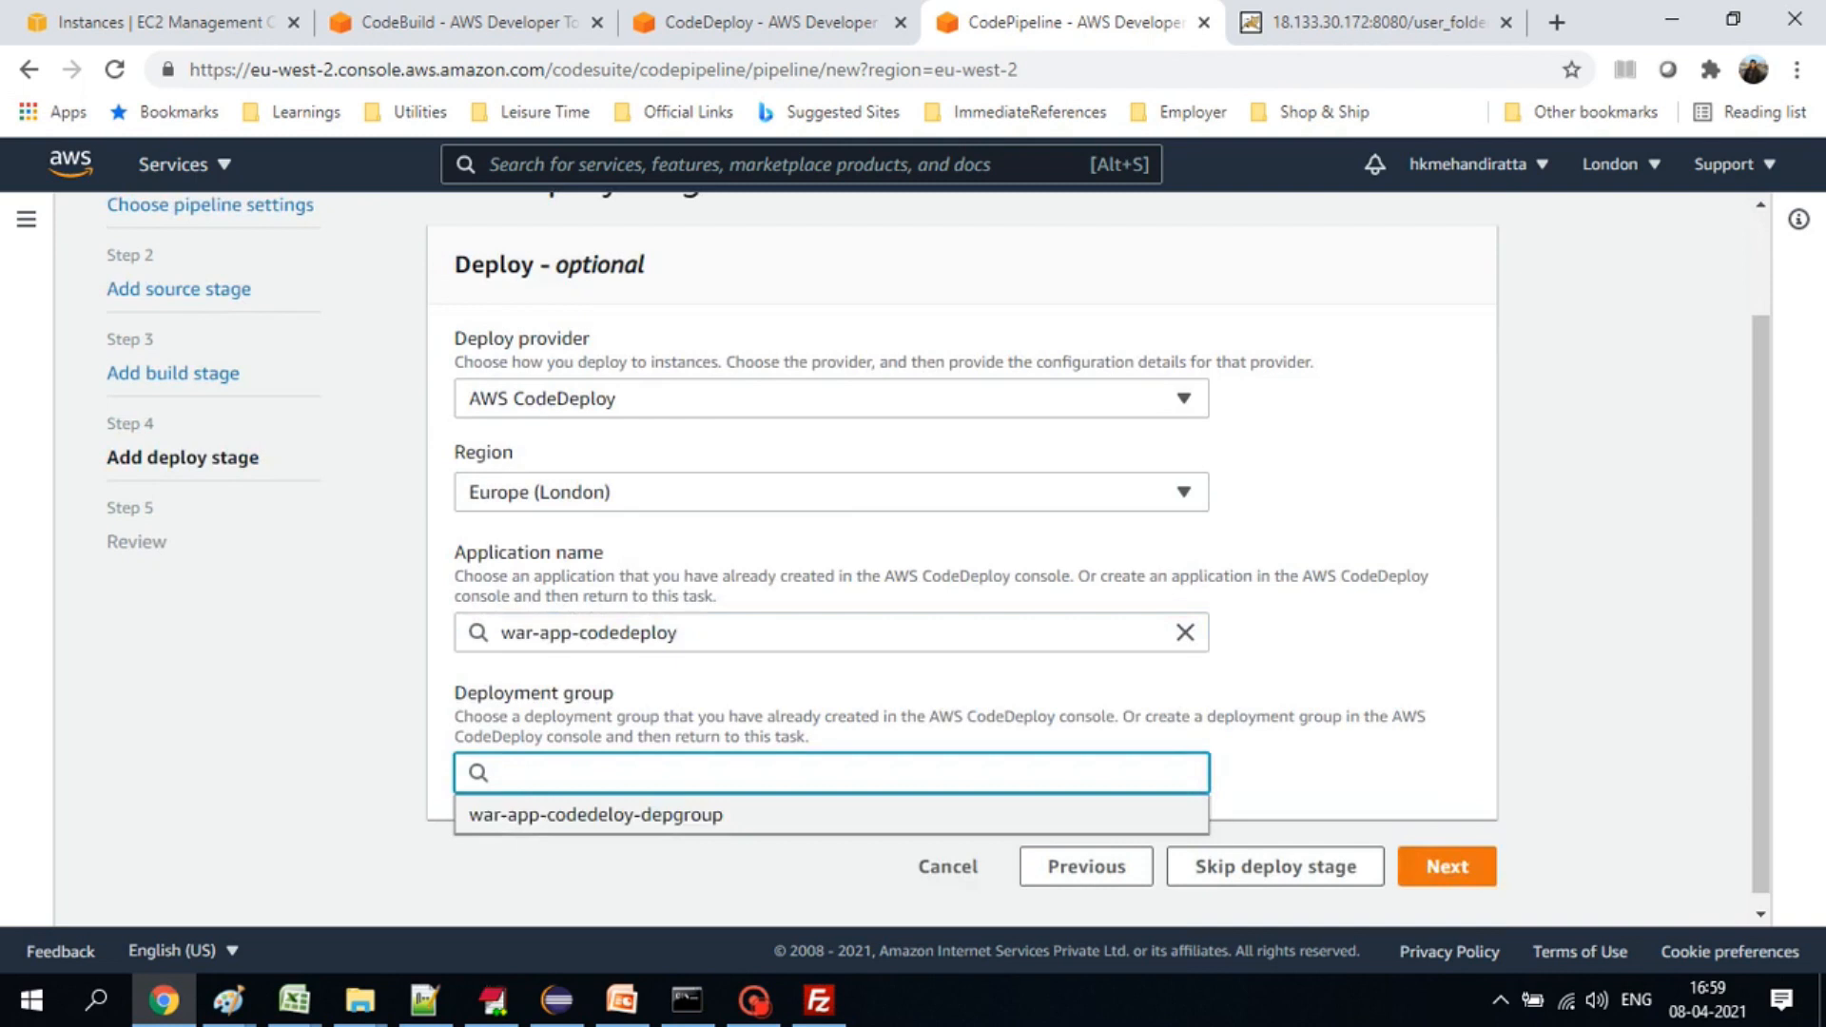
{"action": "left_click", "coordinate": [571, 816]}
{"action": "left_click", "coordinate": [1447, 867]}
{"action": "scroll", "coordinate": [961, 561], "scroll_direction": "down", "scroll_amount": 15}
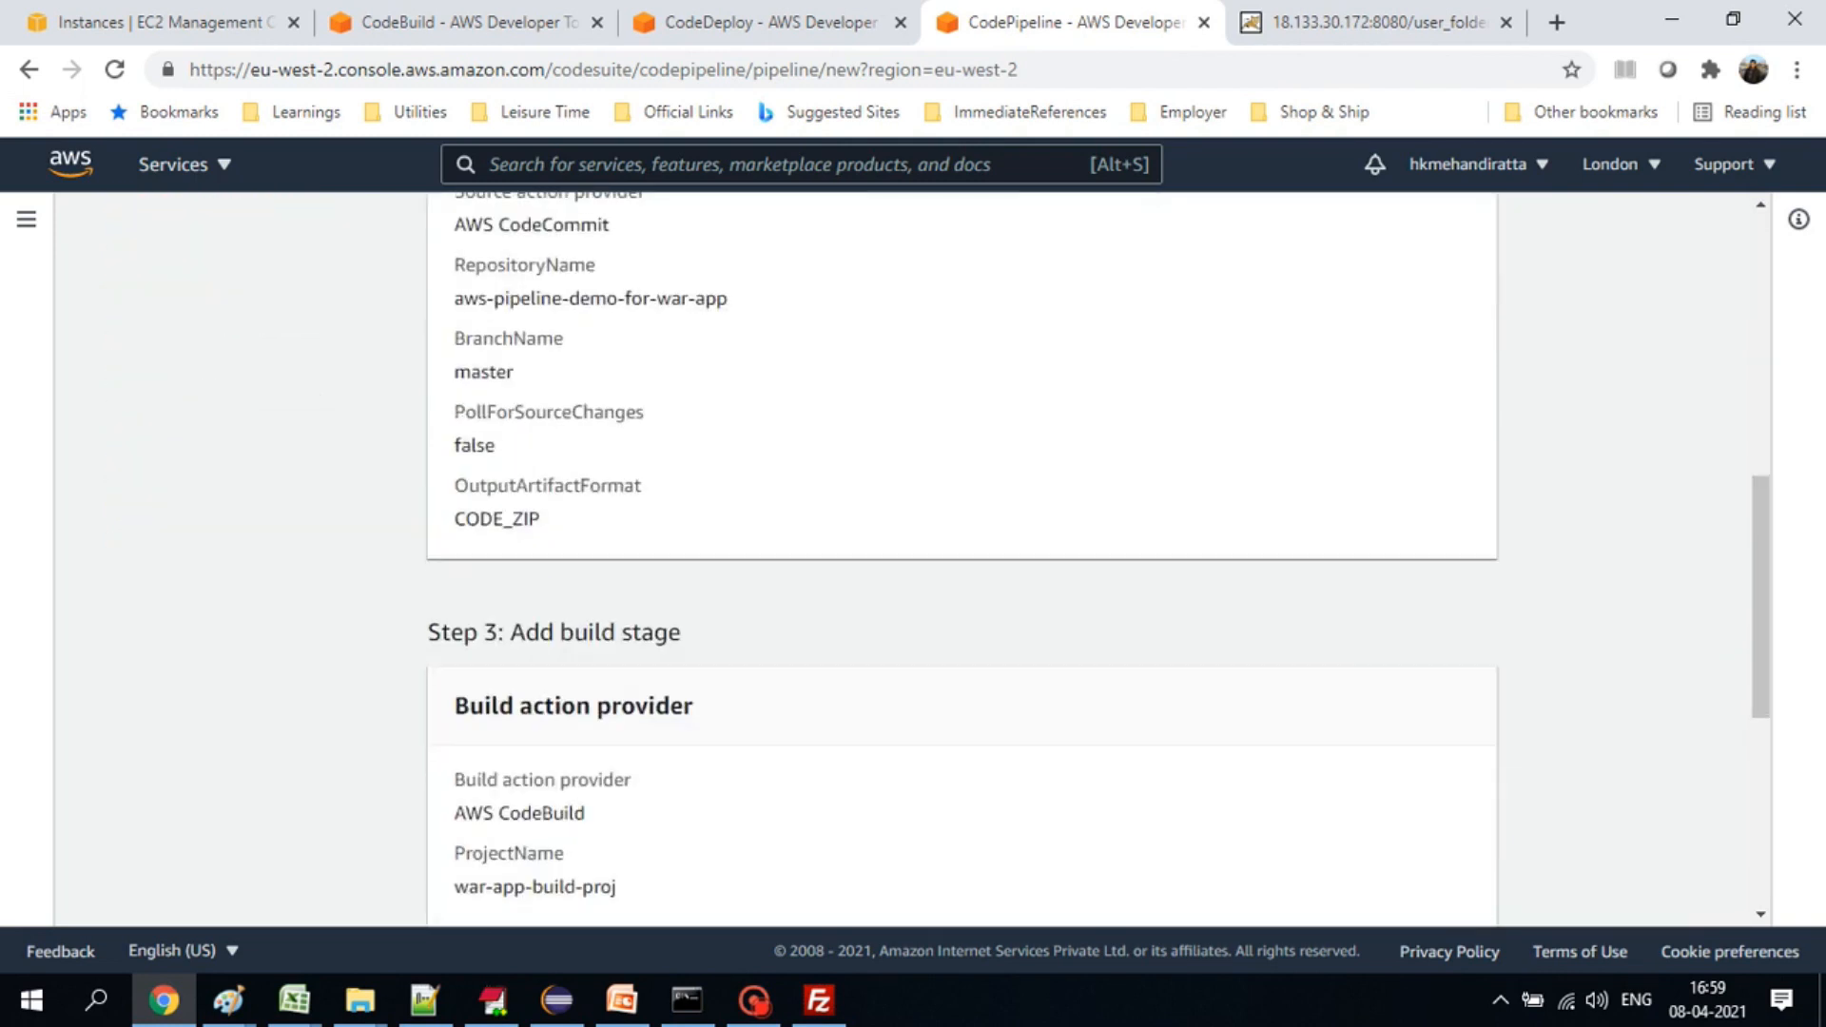
- Review the pipeline settings from source to deploy stage and create the java-war-app-demo-pipeline pipeline
{"action": "scroll", "coordinate": [961, 561], "scroll_direction": "up", "scroll_amount": 15}
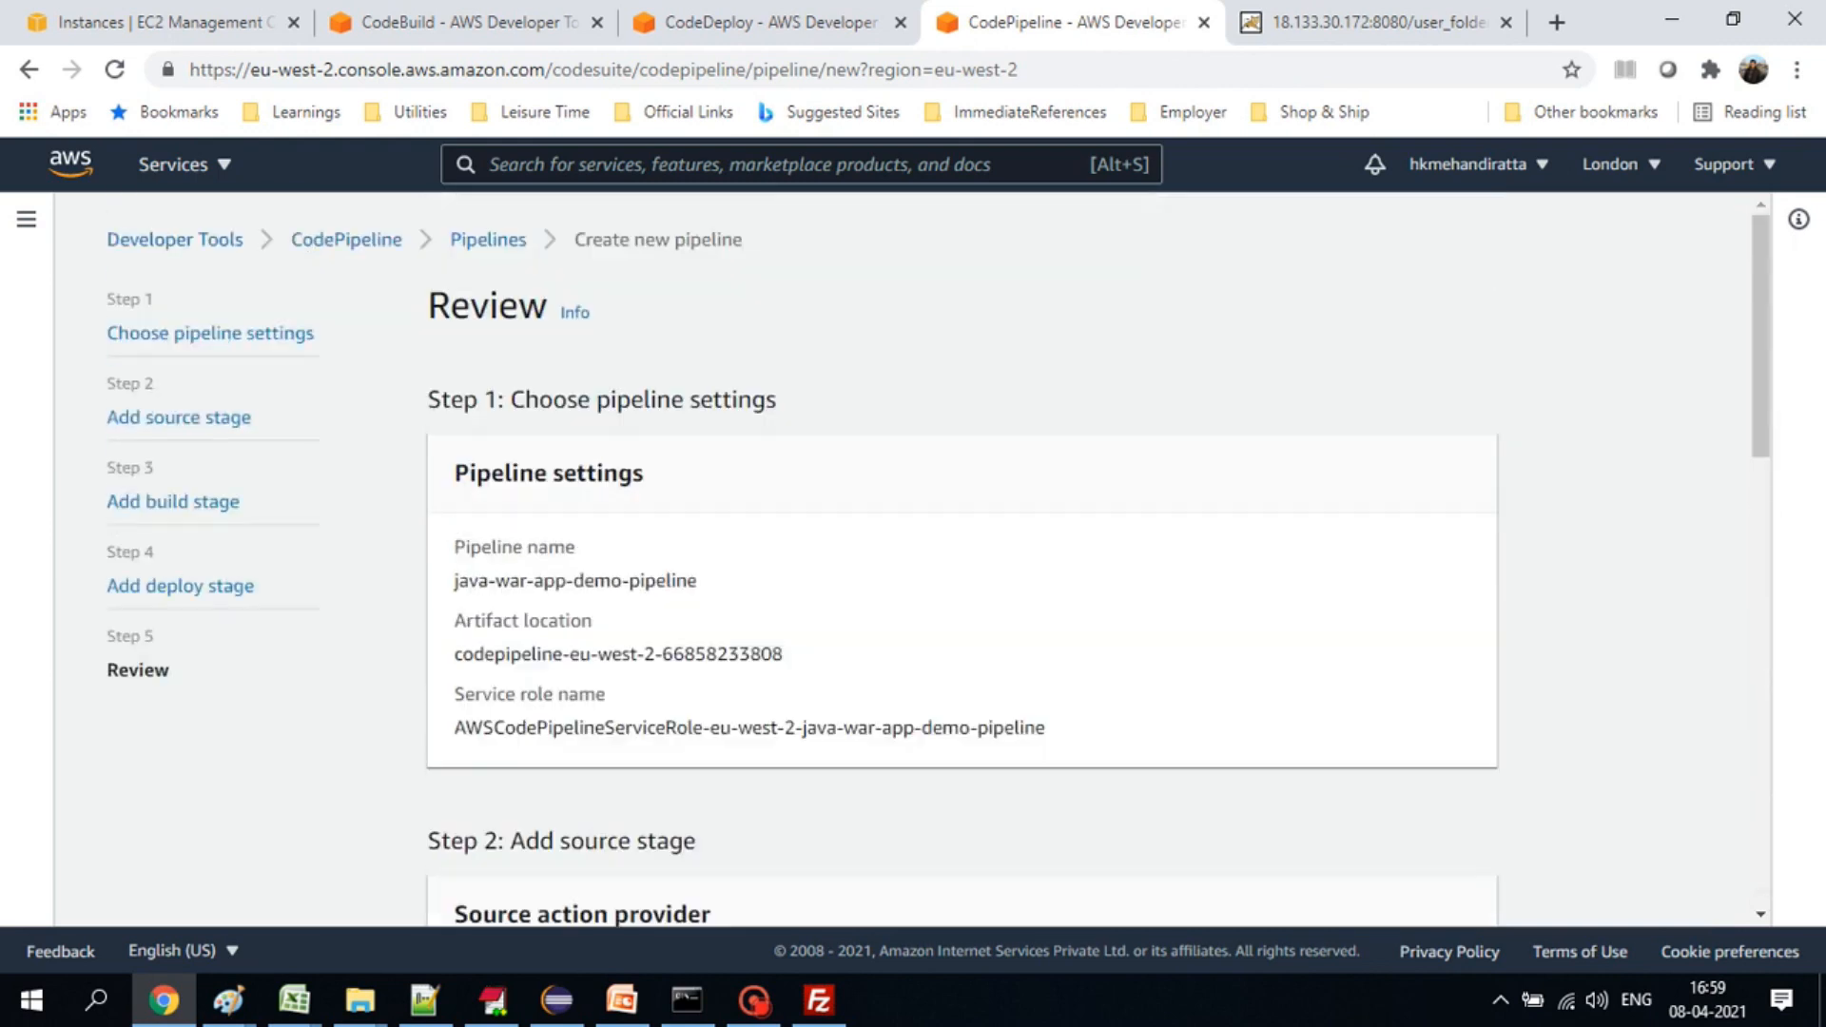
{"action": "scroll", "coordinate": [961, 562], "scroll_direction": "down", "scroll_amount": 12}
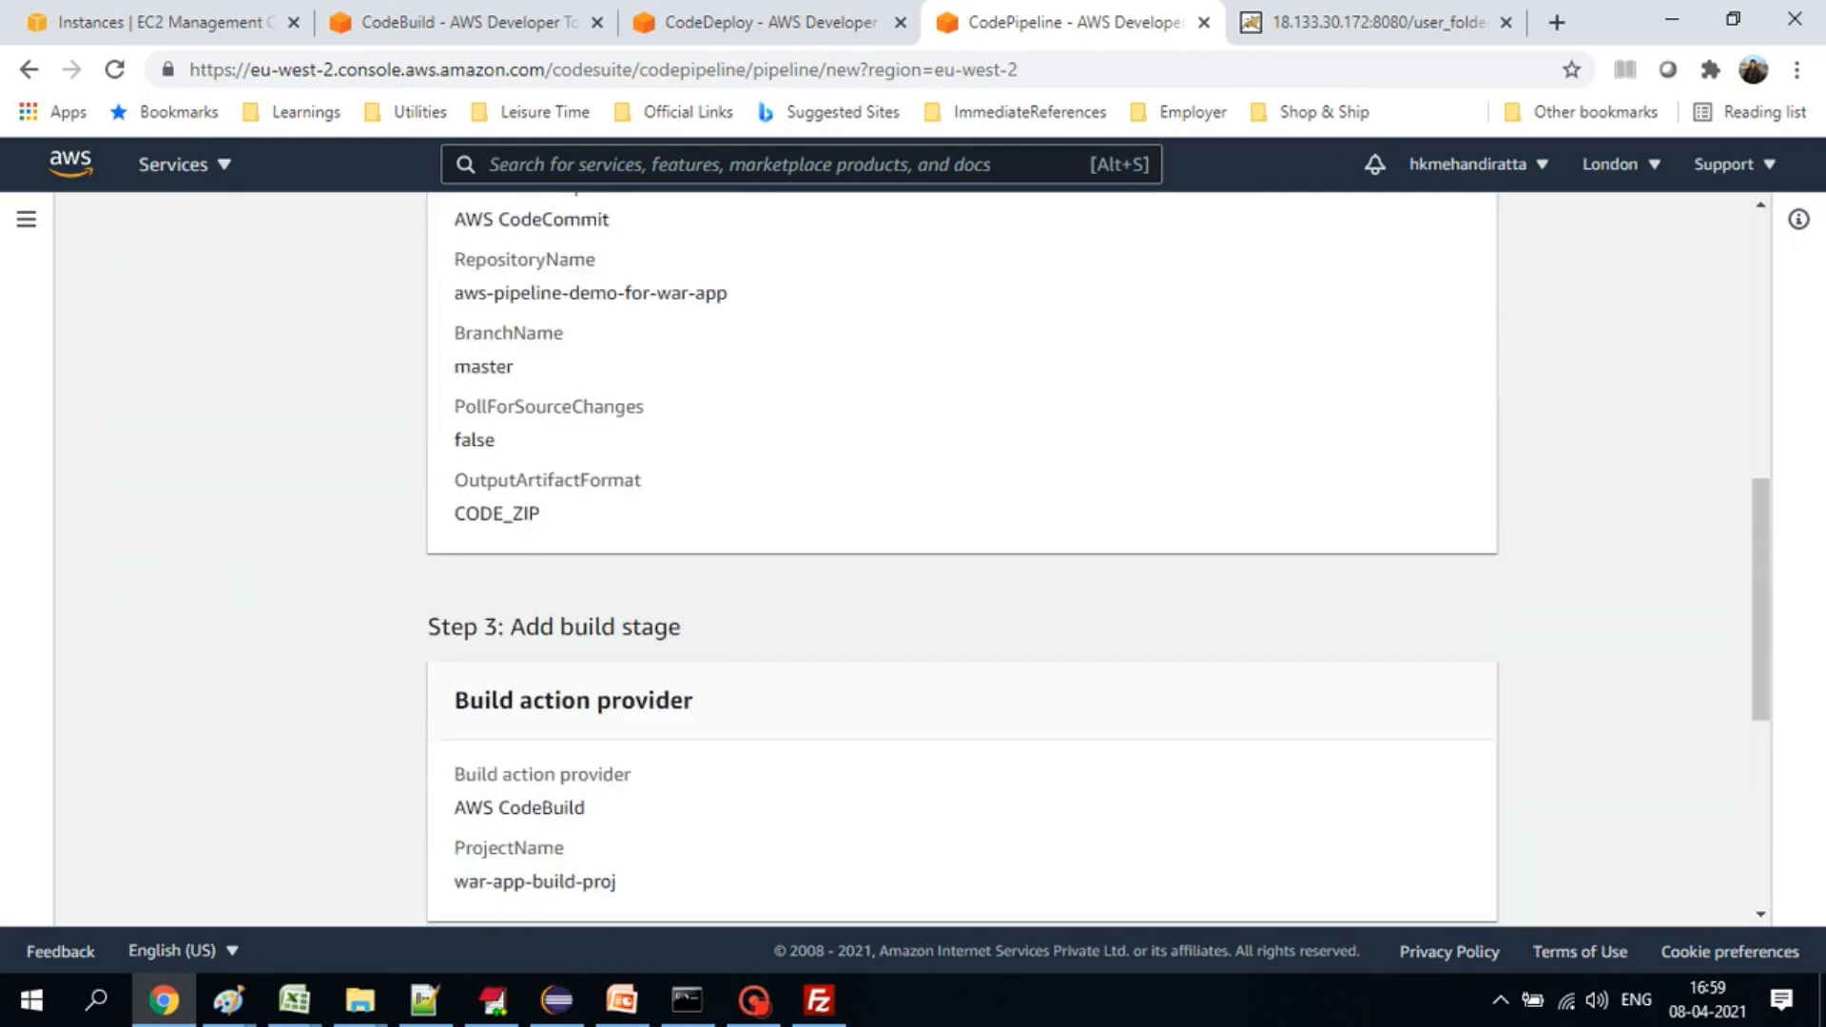
{"action": "scroll", "coordinate": [961, 561], "scroll_direction": "down", "scroll_amount": 2}
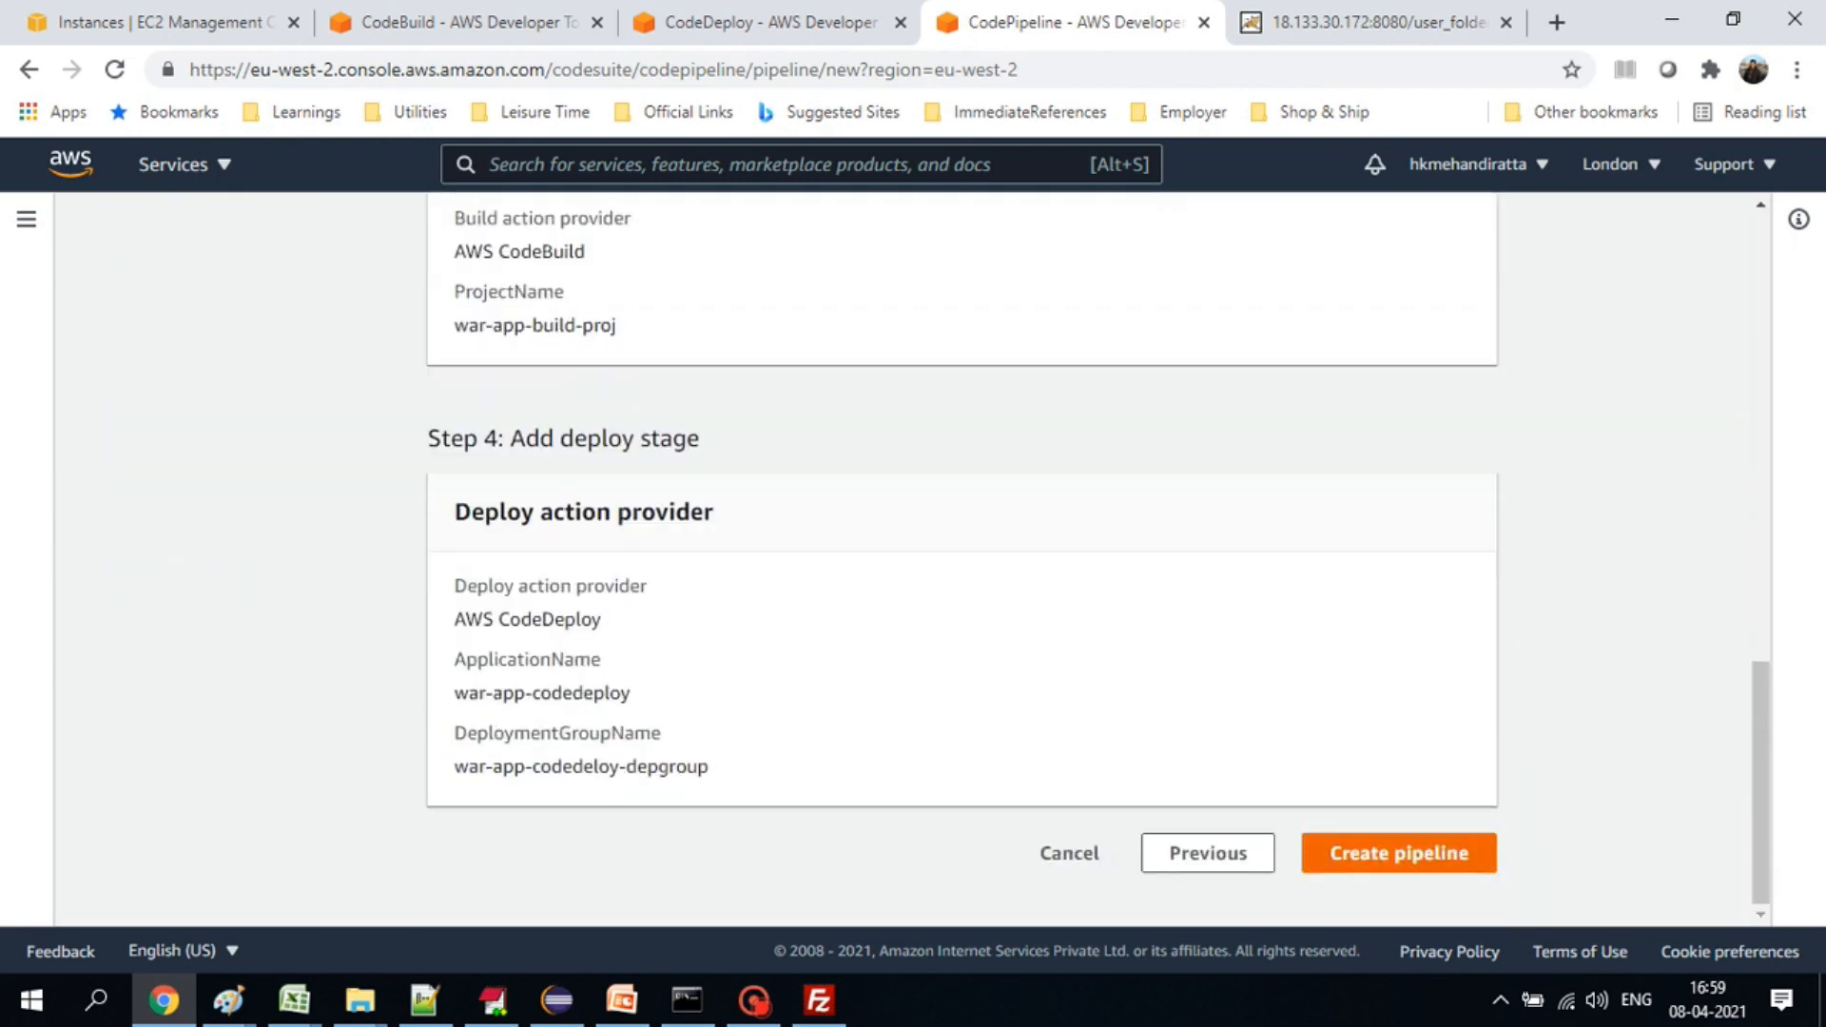
{"action": "left_click", "coordinate": [1398, 854]}
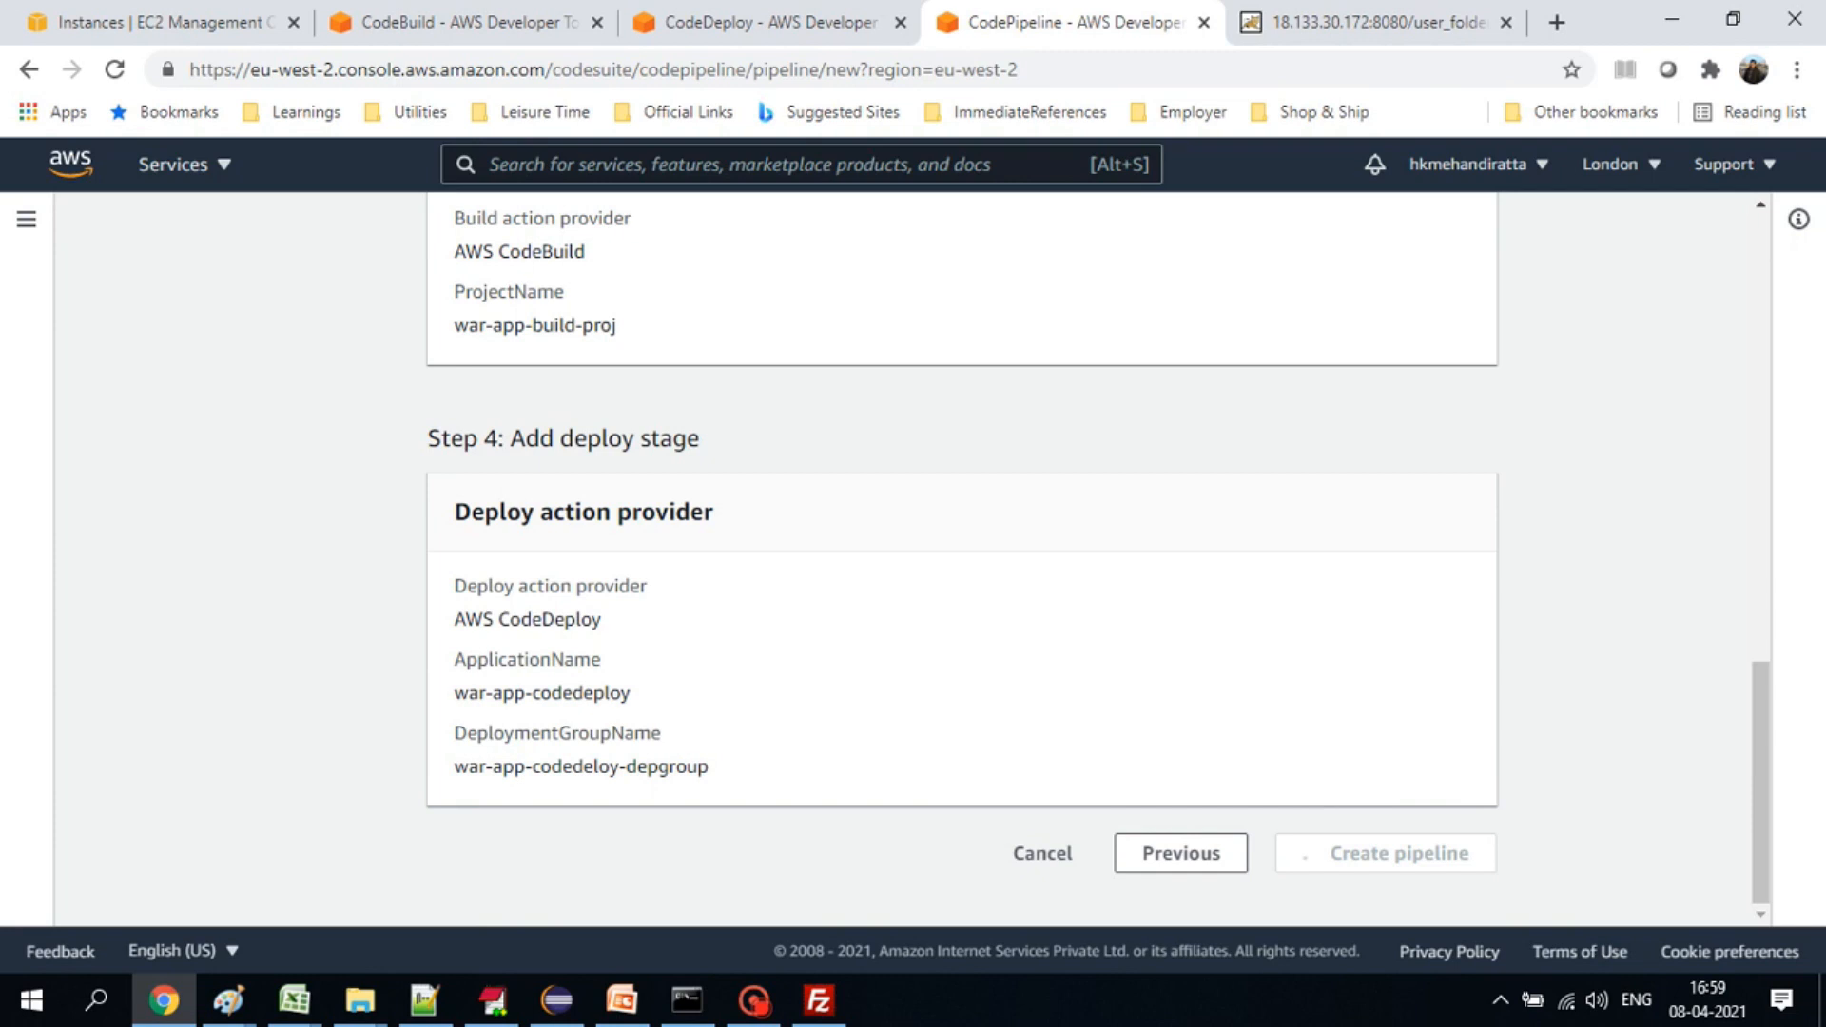
{"action": "scroll", "coordinate": [962, 559], "scroll_direction": "up", "scroll_amount": 10}
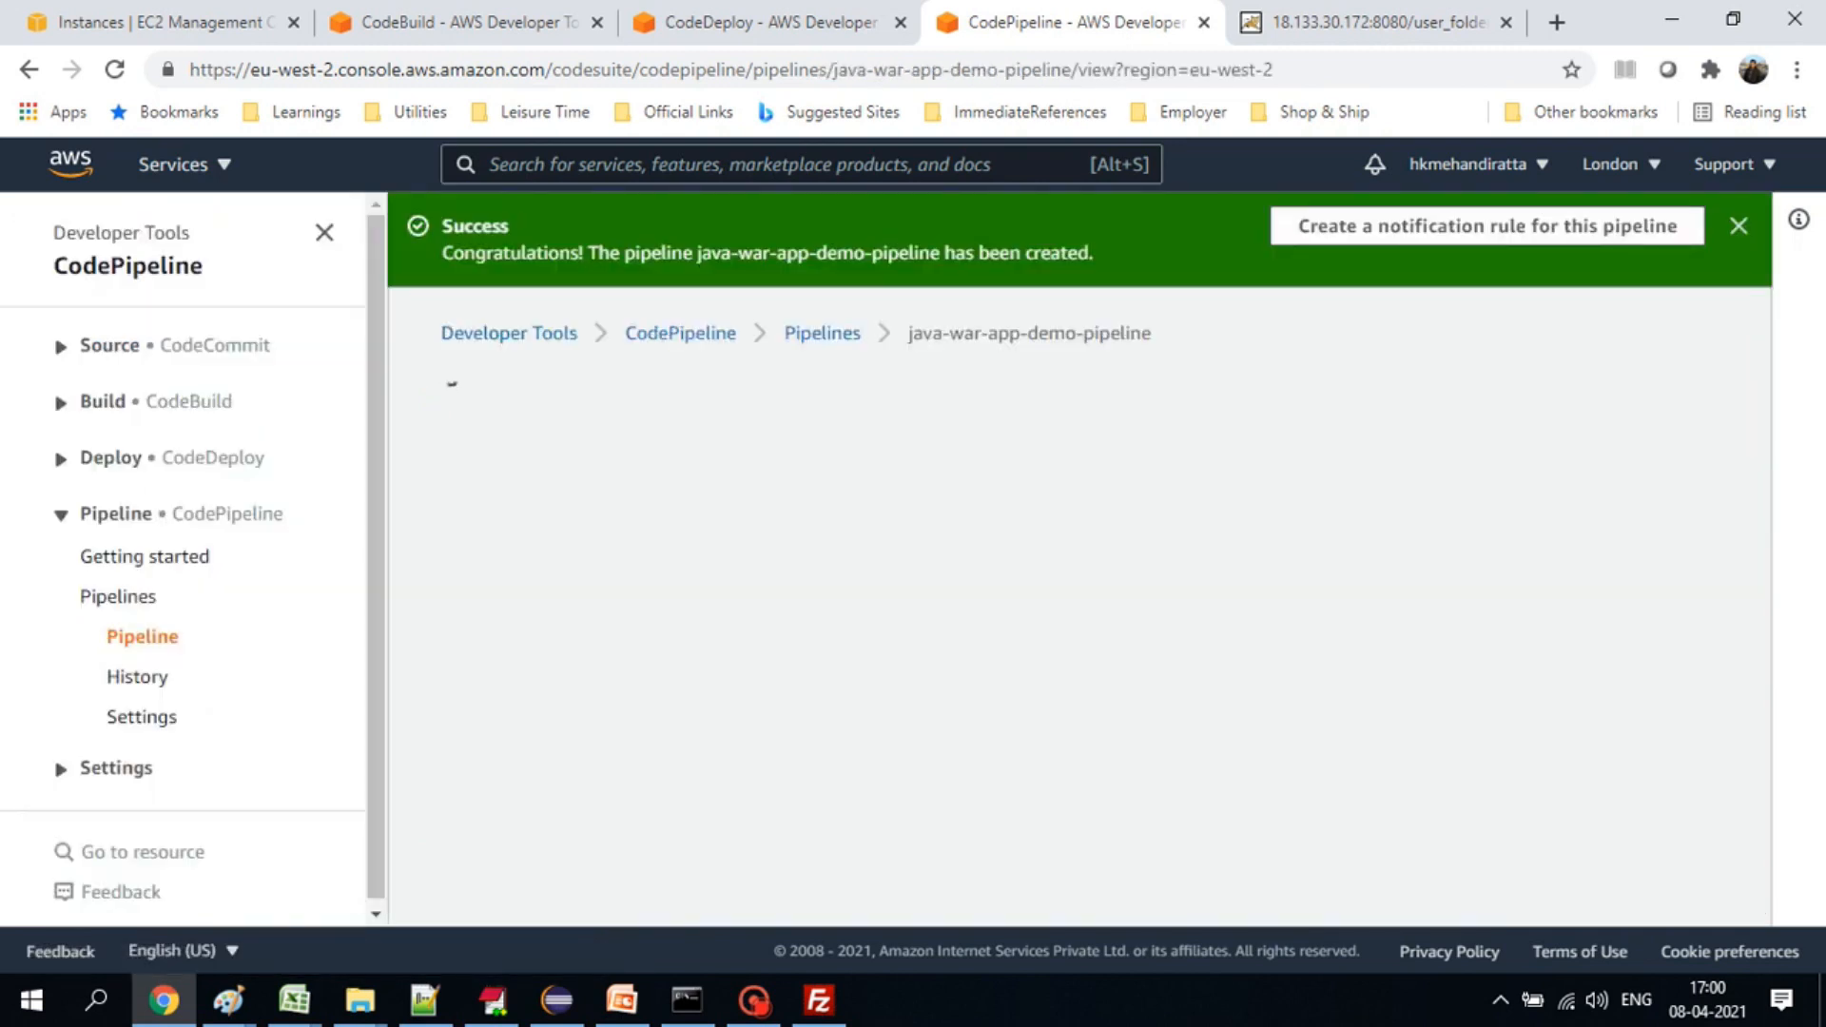
{"action": "scroll", "coordinate": [1046, 609], "scroll_direction": "down", "scroll_amount": 3}
{"action": "scroll", "coordinate": [1047, 609], "scroll_direction": "up", "scroll_amount": 3}
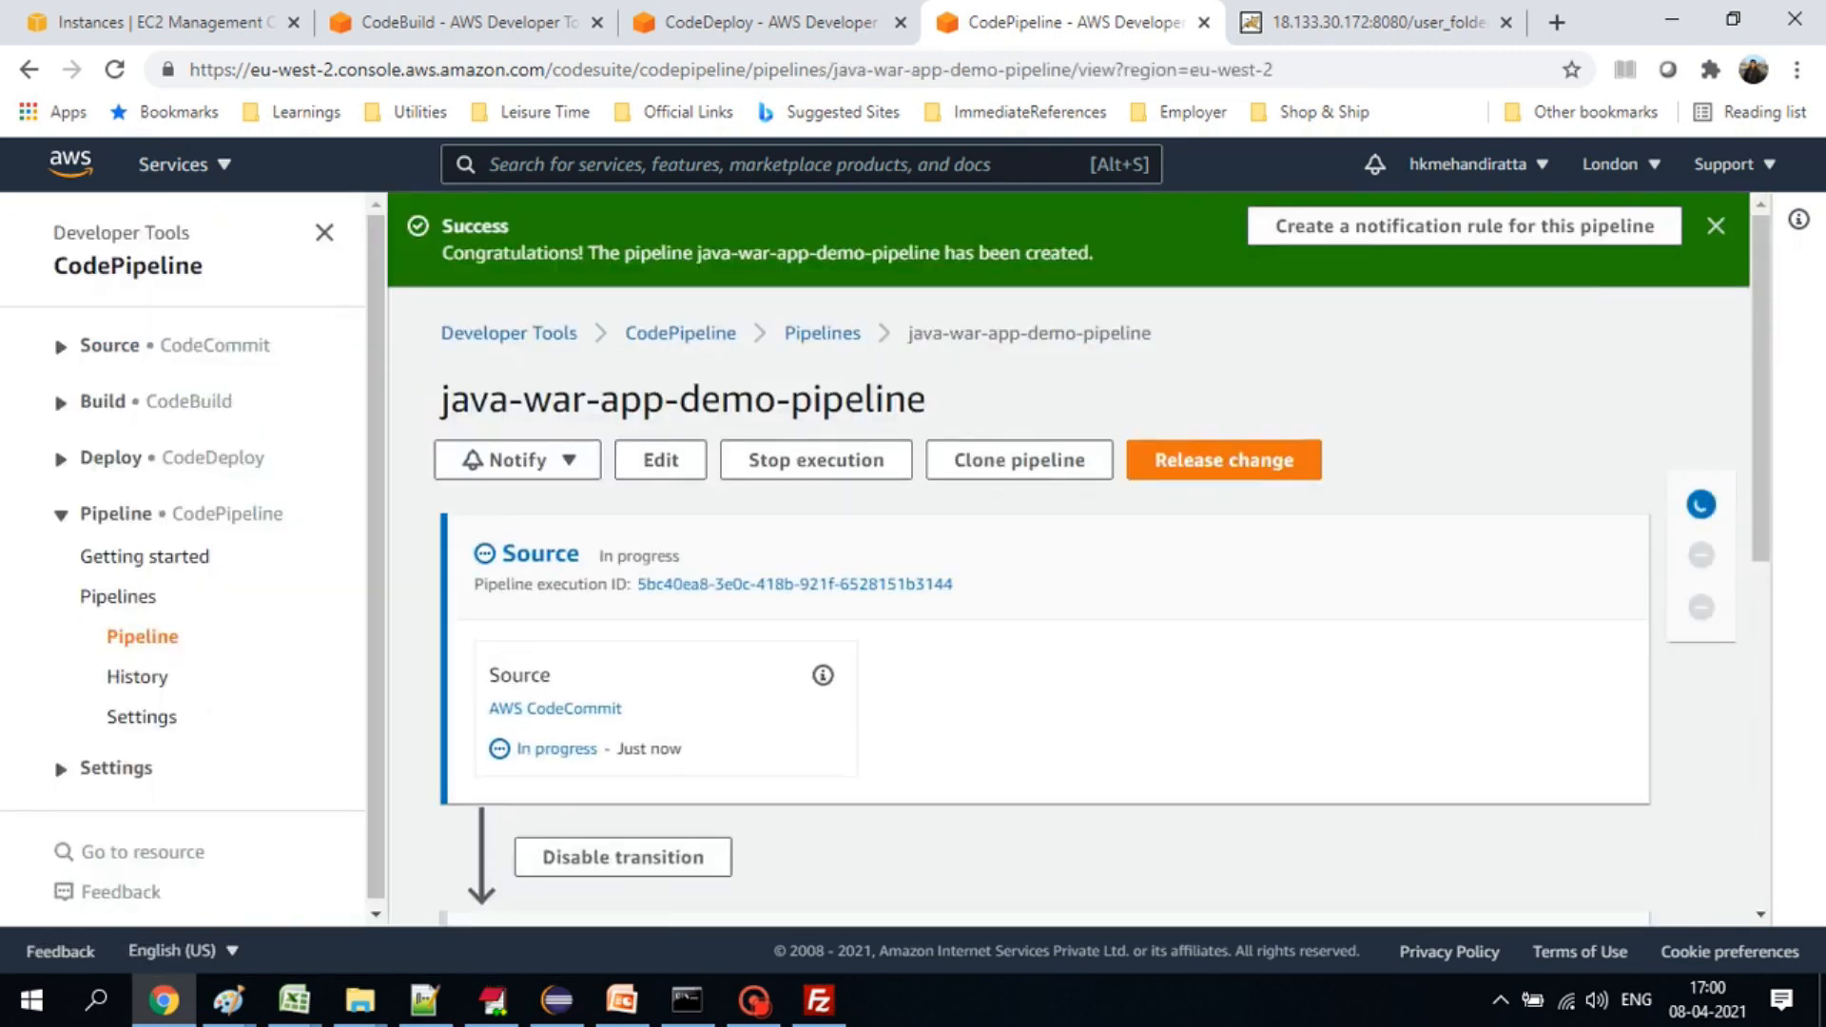
- Dismiss the deploy retry notification and examine the status of the pipeline's Source, Build and Deploy stages
{"action": "left_click", "coordinate": [754, 1000]}
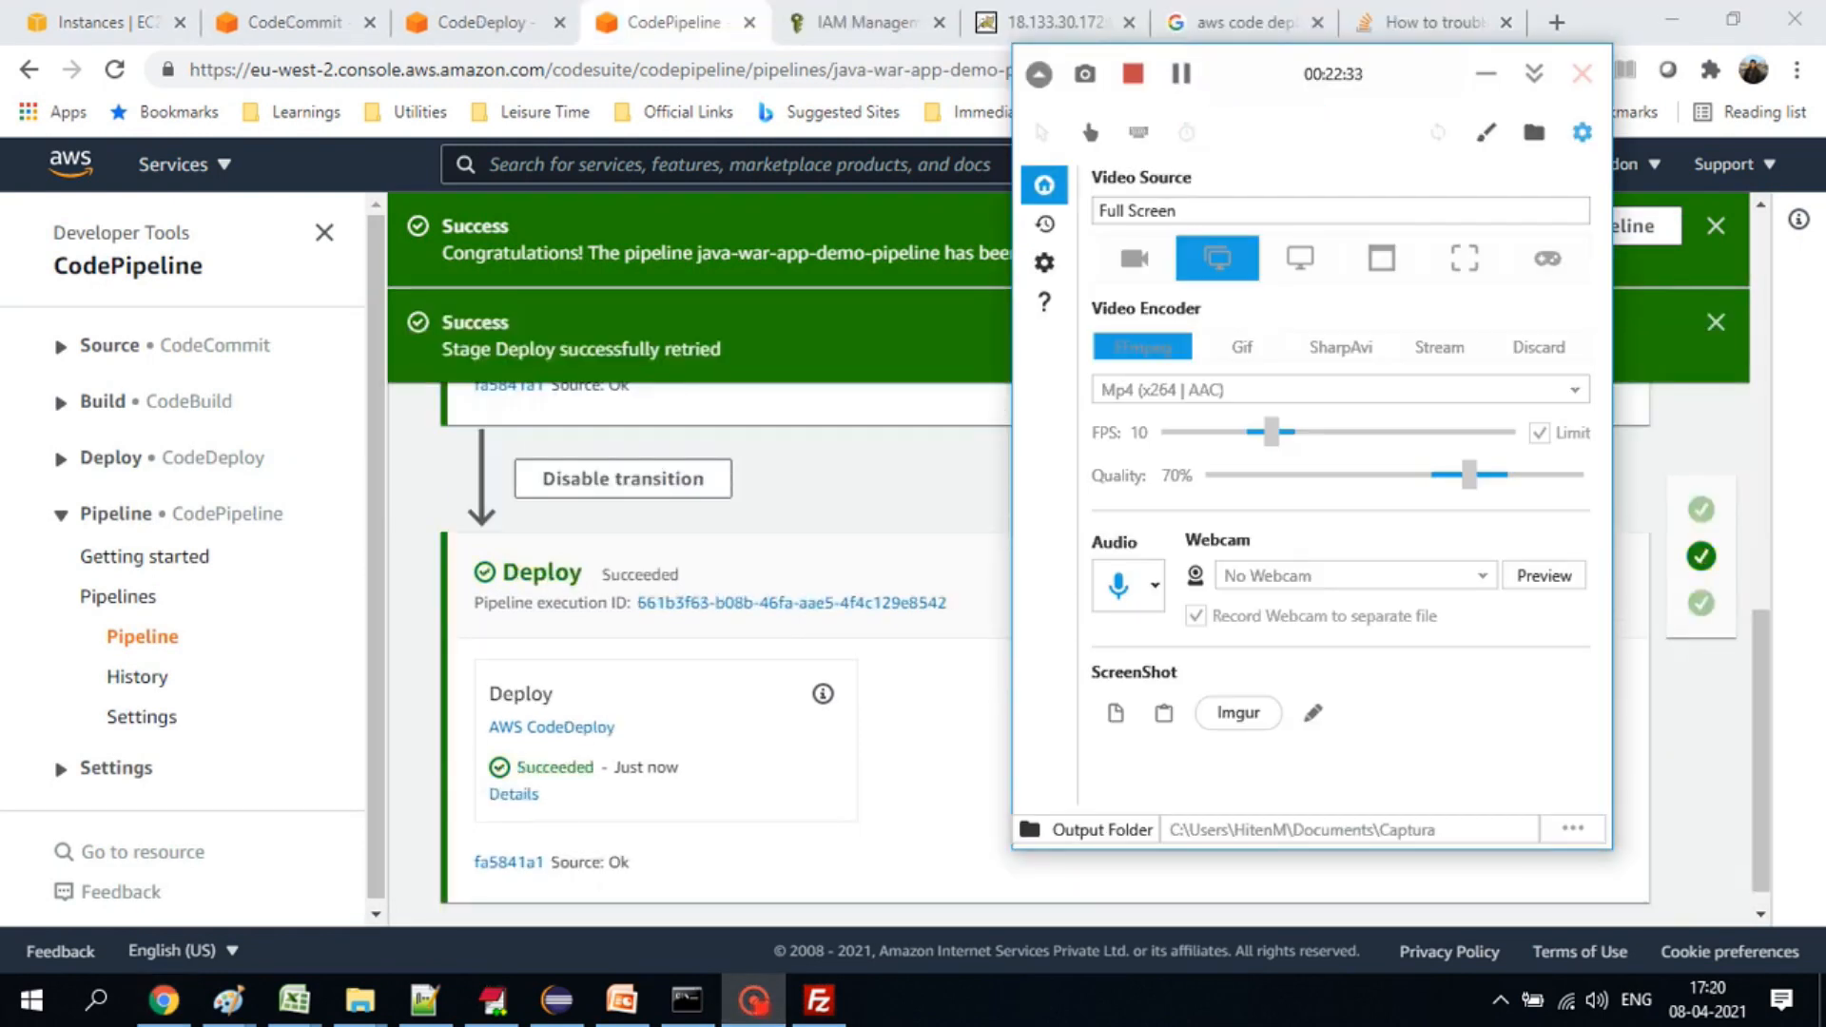
{"action": "left_click", "coordinate": [674, 23]}
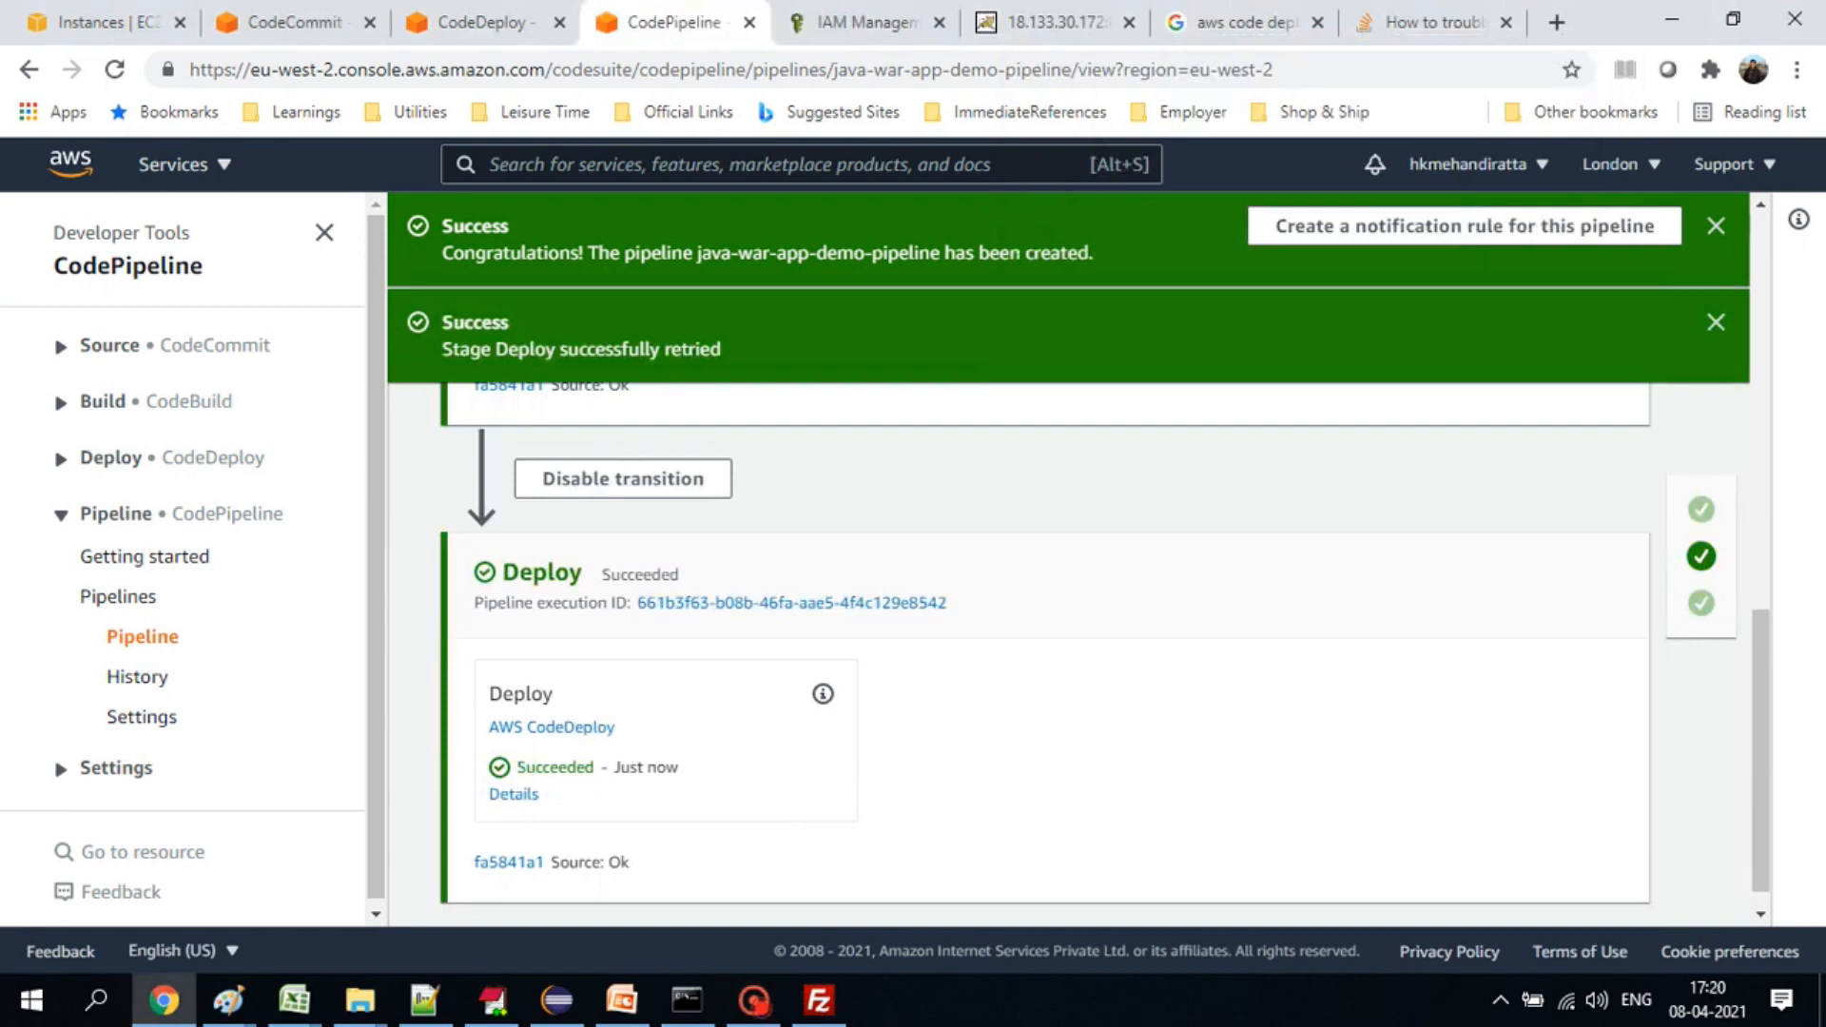
{"action": "left_click_drag", "start_coordinate": [1761, 733], "coordinate": [1762, 335]}
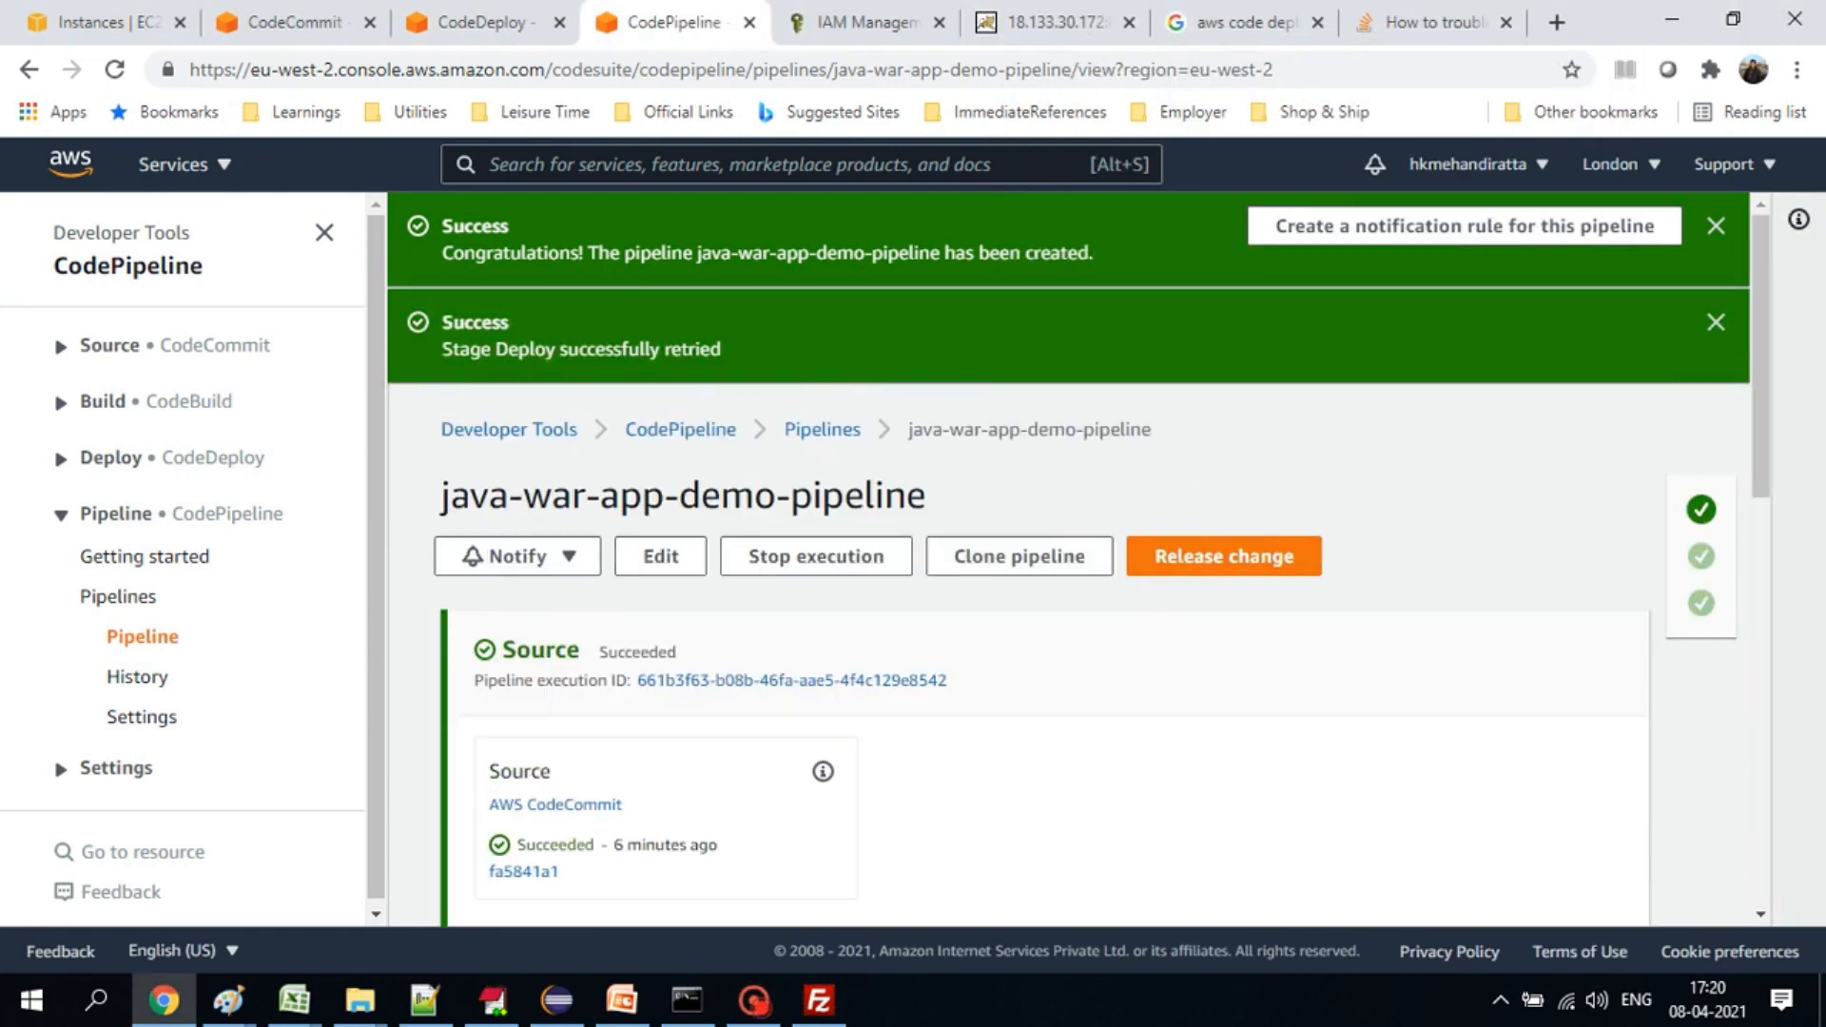
{"action": "left_click", "coordinate": [1716, 323]}
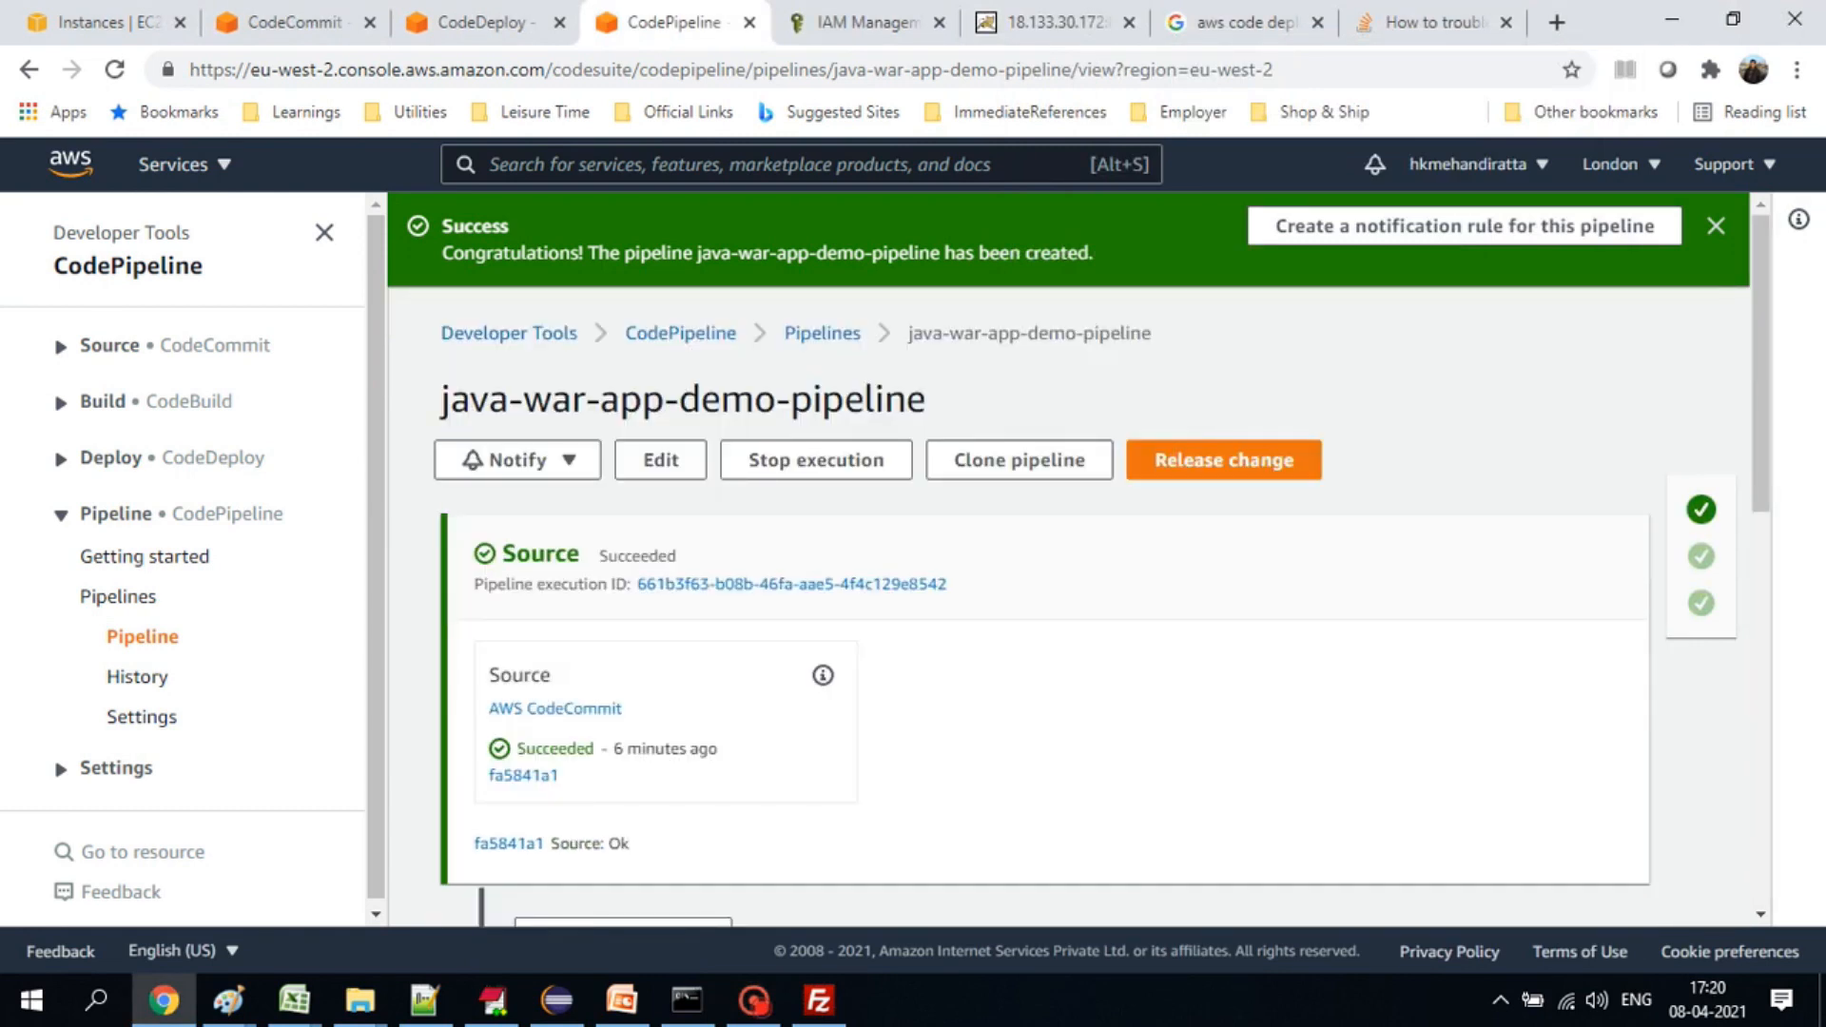
{"action": "scroll", "coordinate": [1047, 571], "scroll_direction": "down", "scroll_amount": 1}
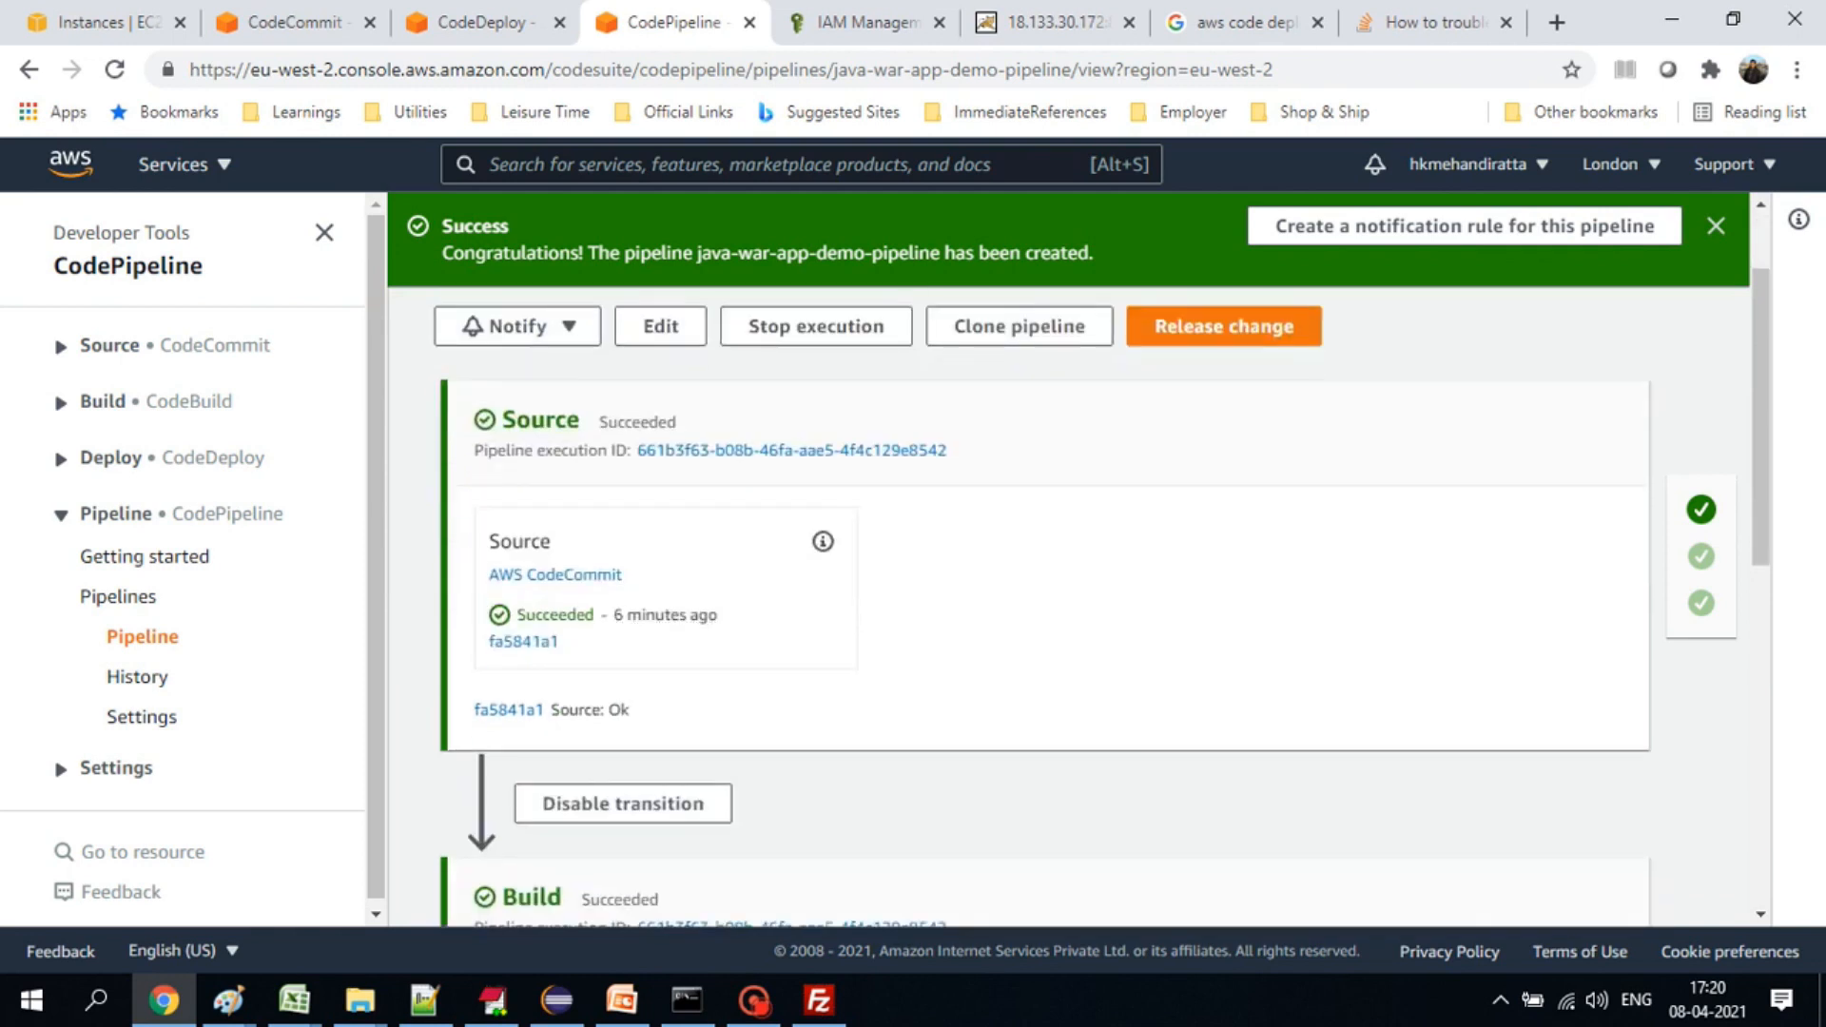
{"action": "scroll", "coordinate": [1046, 571], "scroll_direction": "down", "scroll_amount": 2}
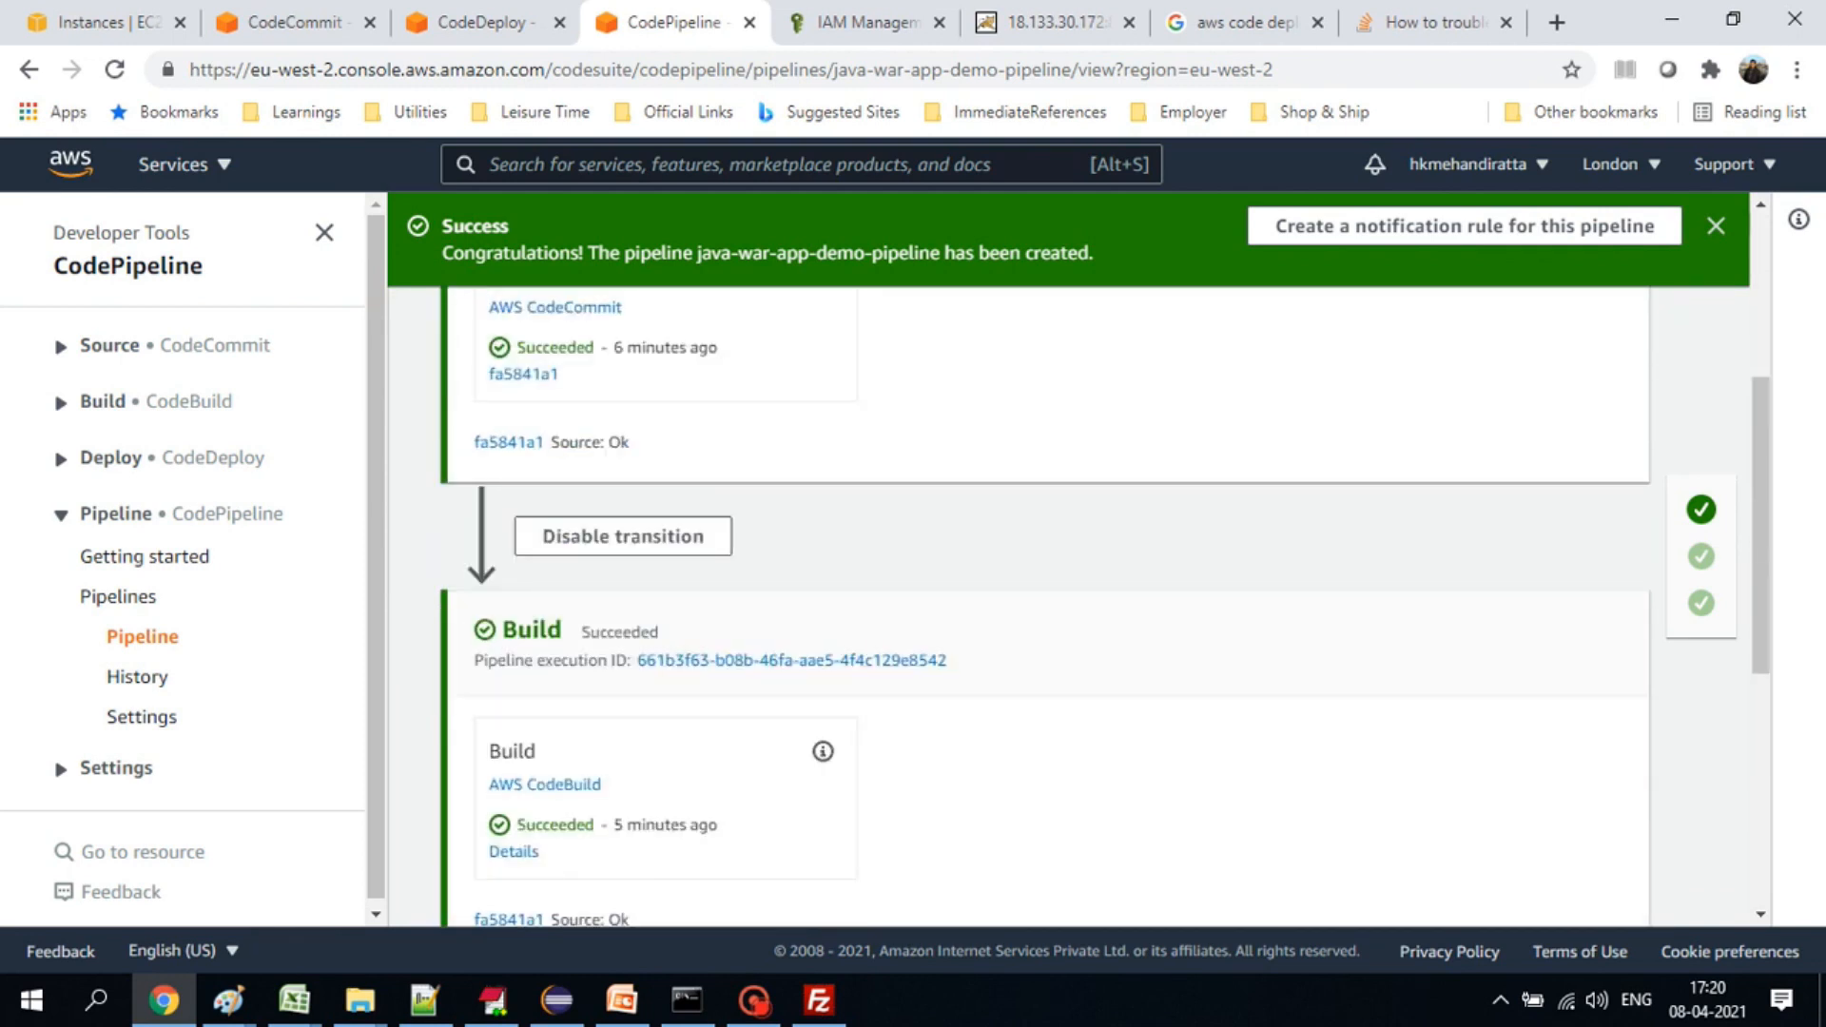
{"action": "scroll", "coordinate": [1047, 571], "scroll_direction": "down", "scroll_amount": 4}
{"action": "scroll", "coordinate": [1046, 571], "scroll_direction": "down", "scroll_amount": 1}
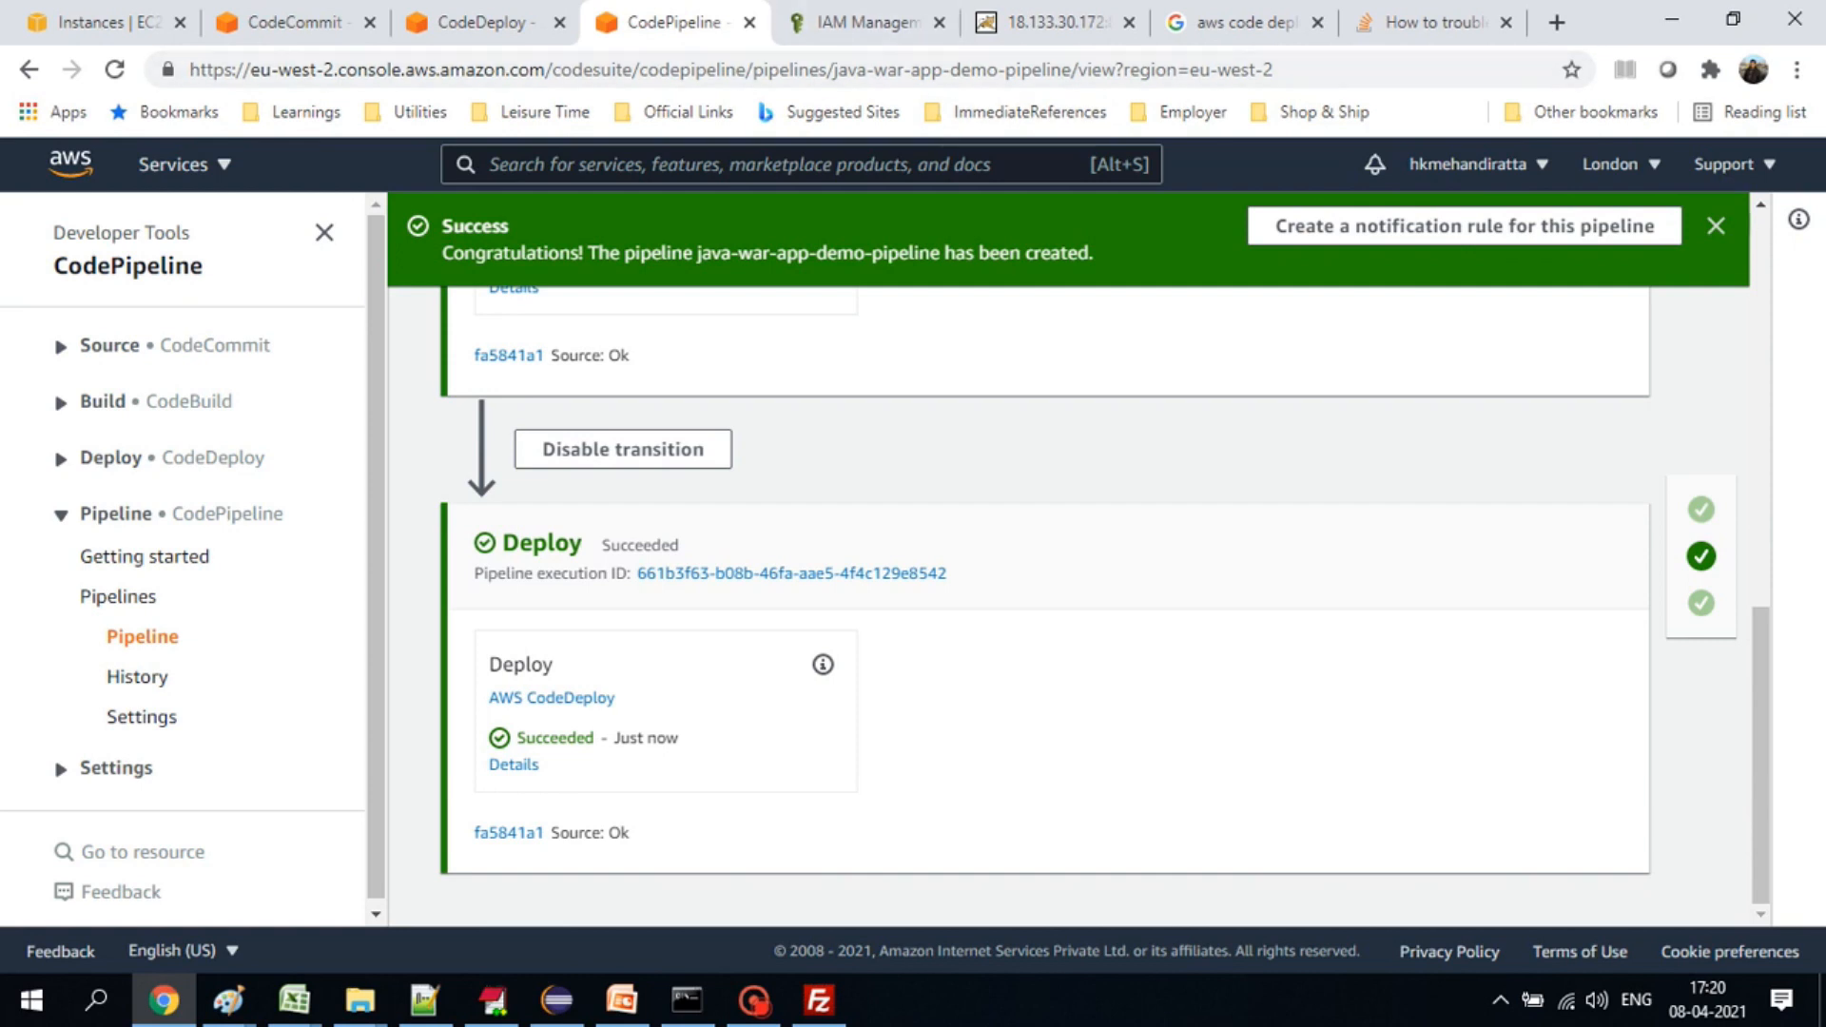
- Check the policies attached to the NewEC2CodeDeploy IAM role against the pipeline's Build and Deploy stages
{"action": "left_click", "coordinate": [867, 23]}
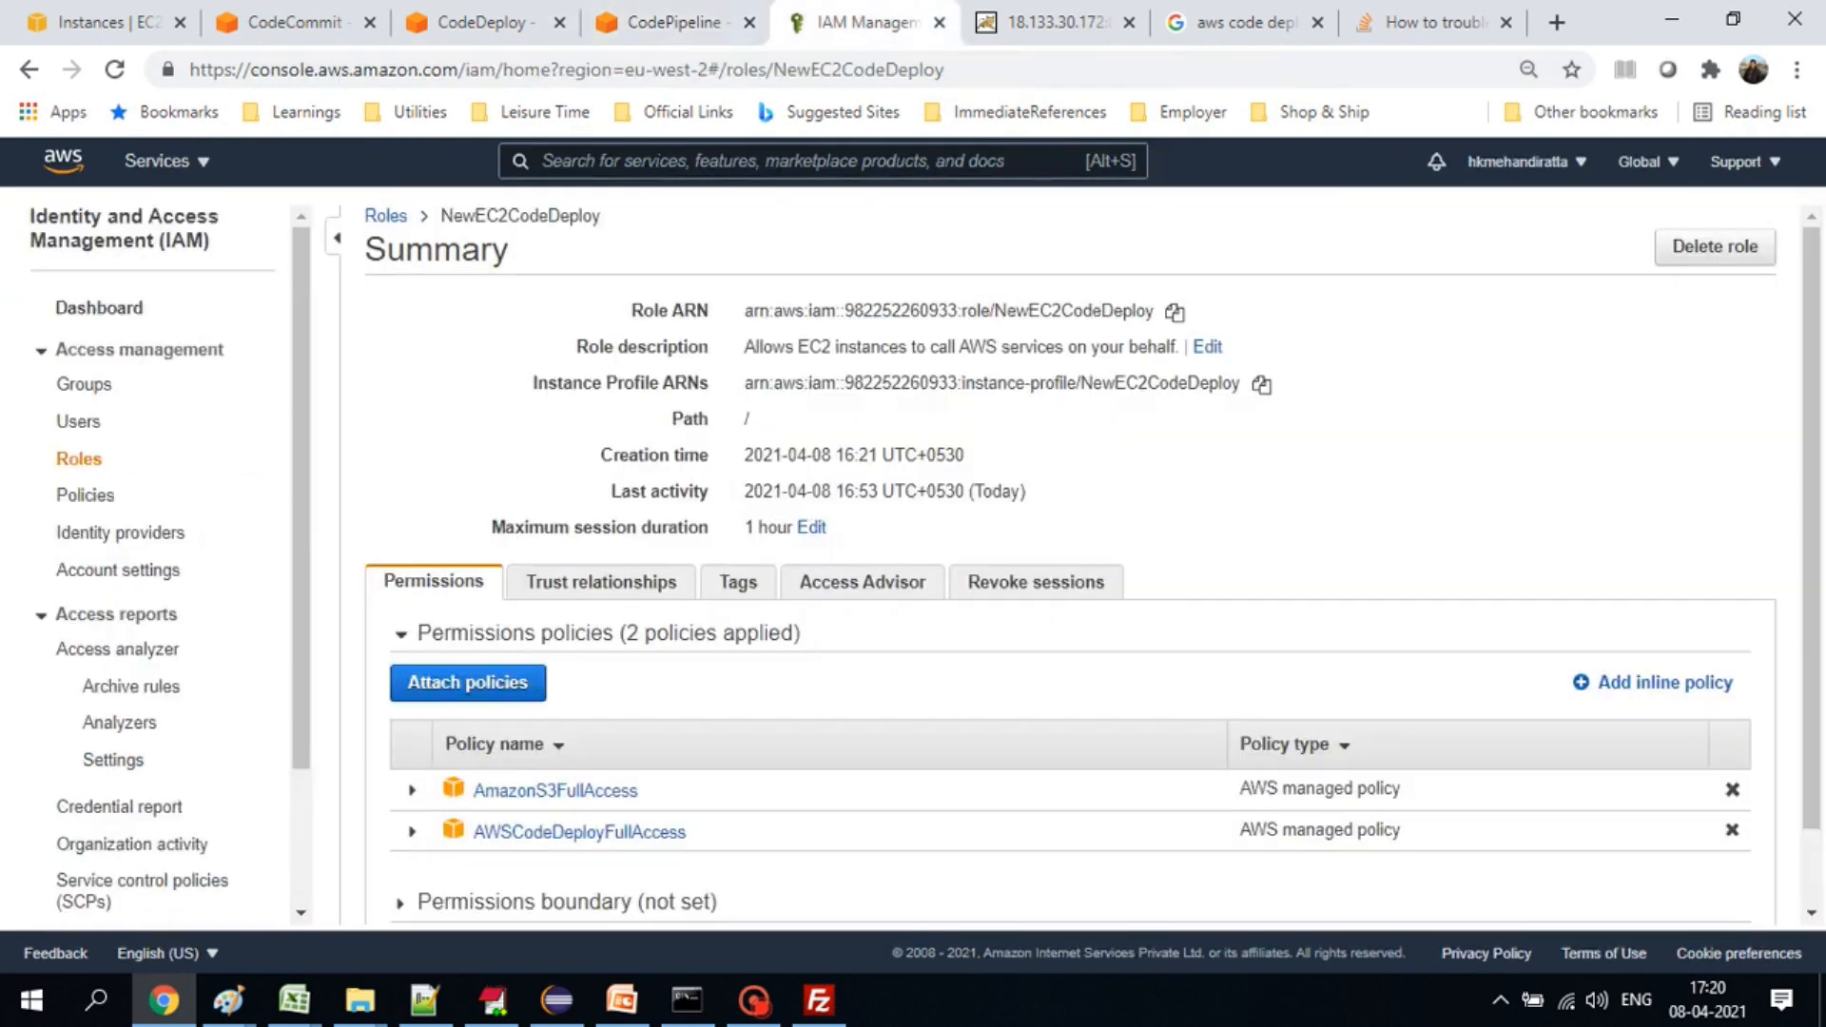
{"action": "left_click_drag", "start_coordinate": [441, 215], "coordinate": [583, 215]}
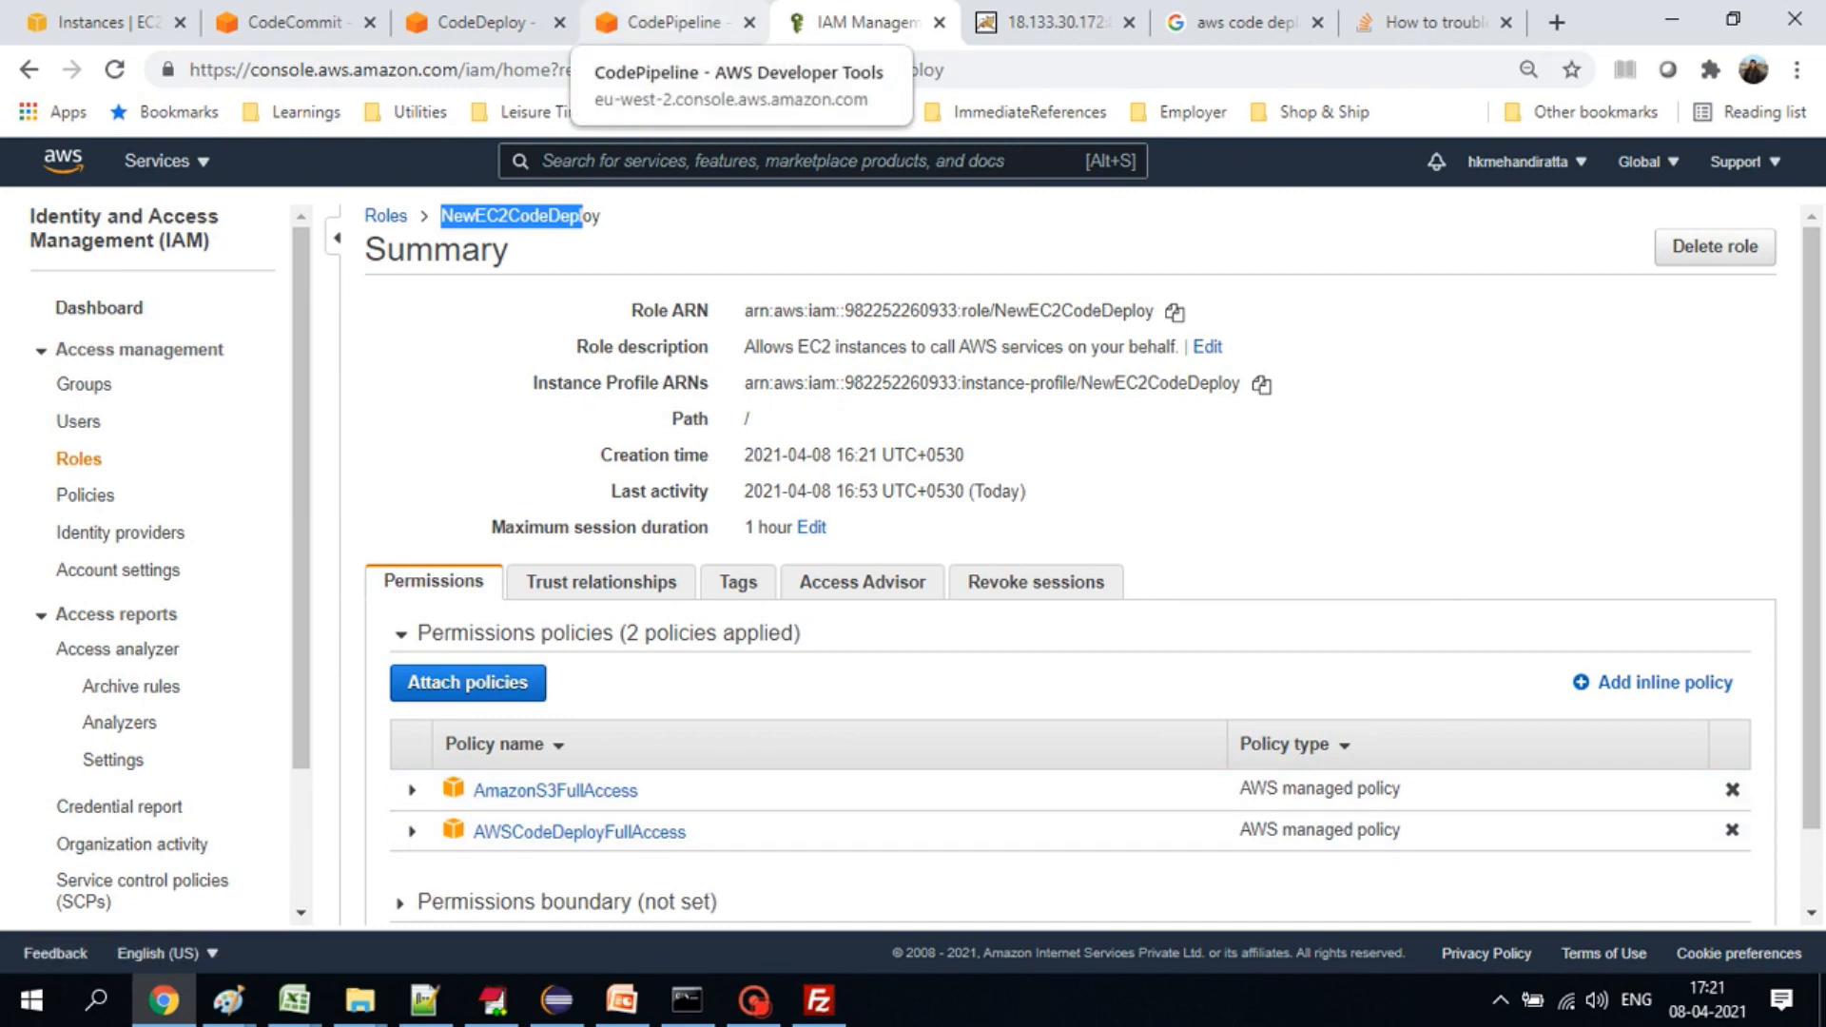
{"action": "left_click", "coordinate": [673, 22]}
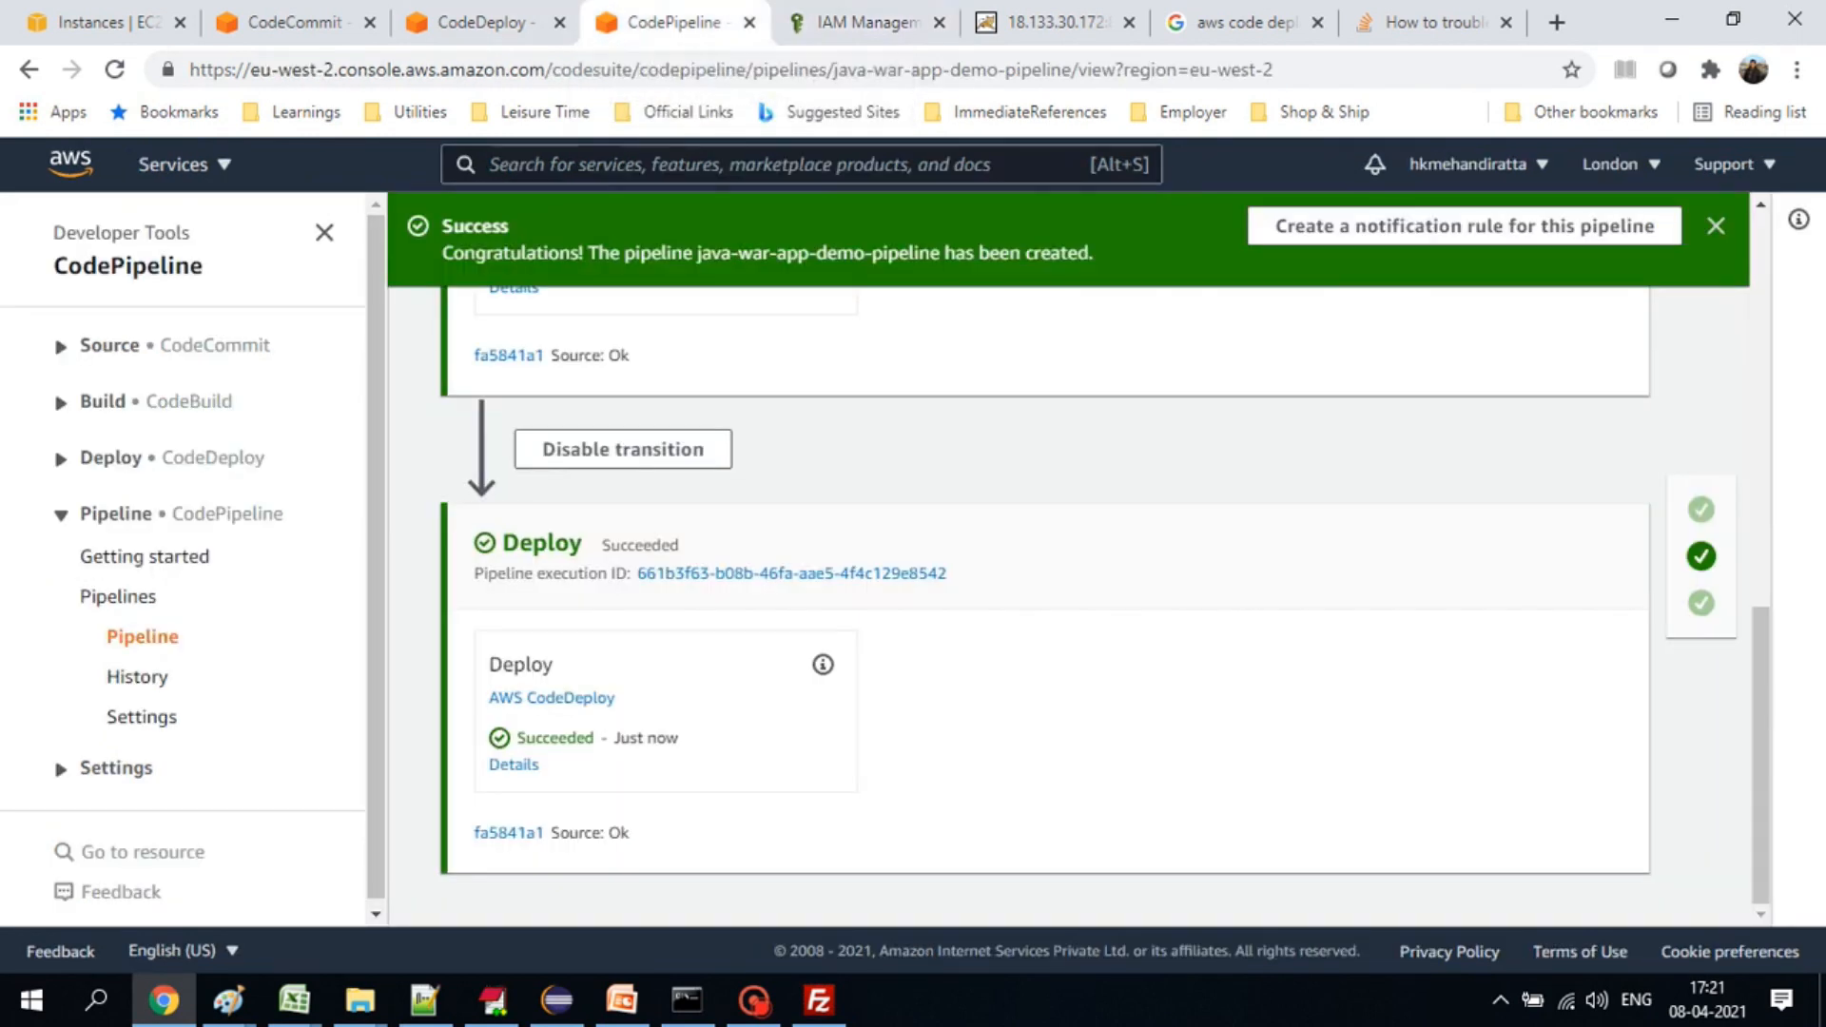
{"action": "scroll", "coordinate": [1047, 599], "scroll_direction": "up", "scroll_amount": 3}
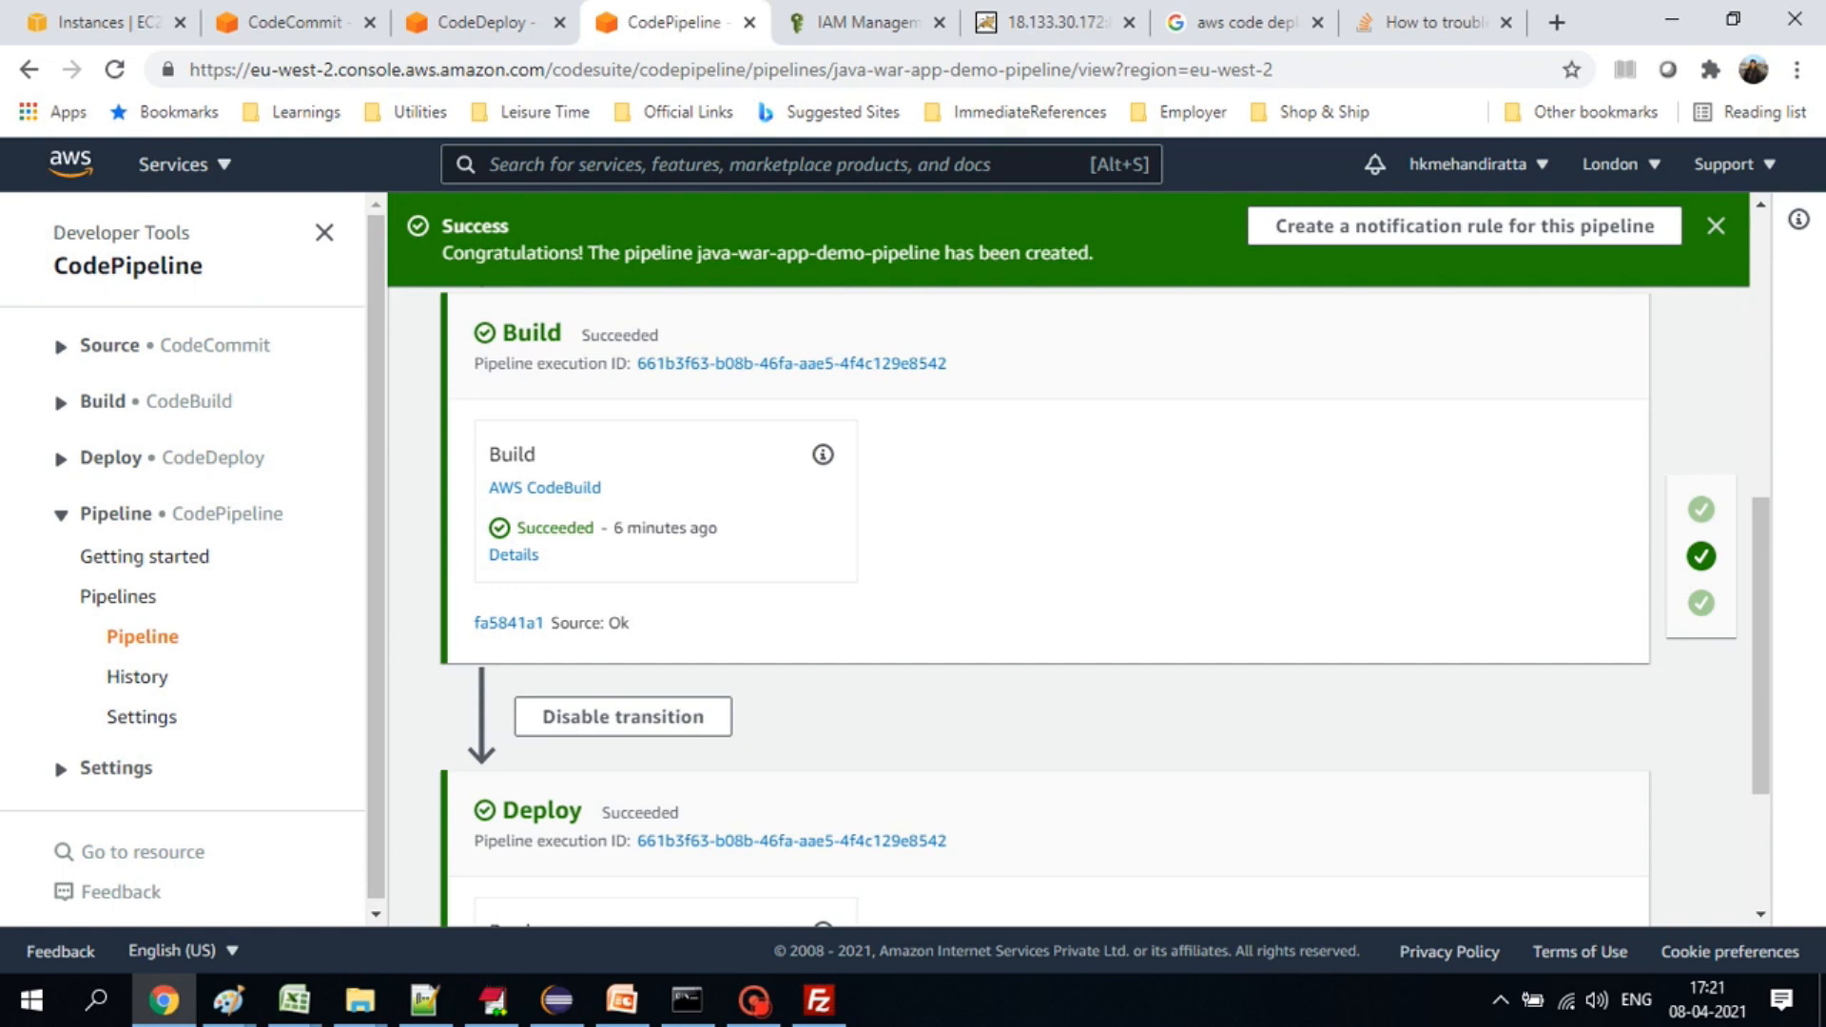
{"action": "left_click", "coordinate": [857, 22]}
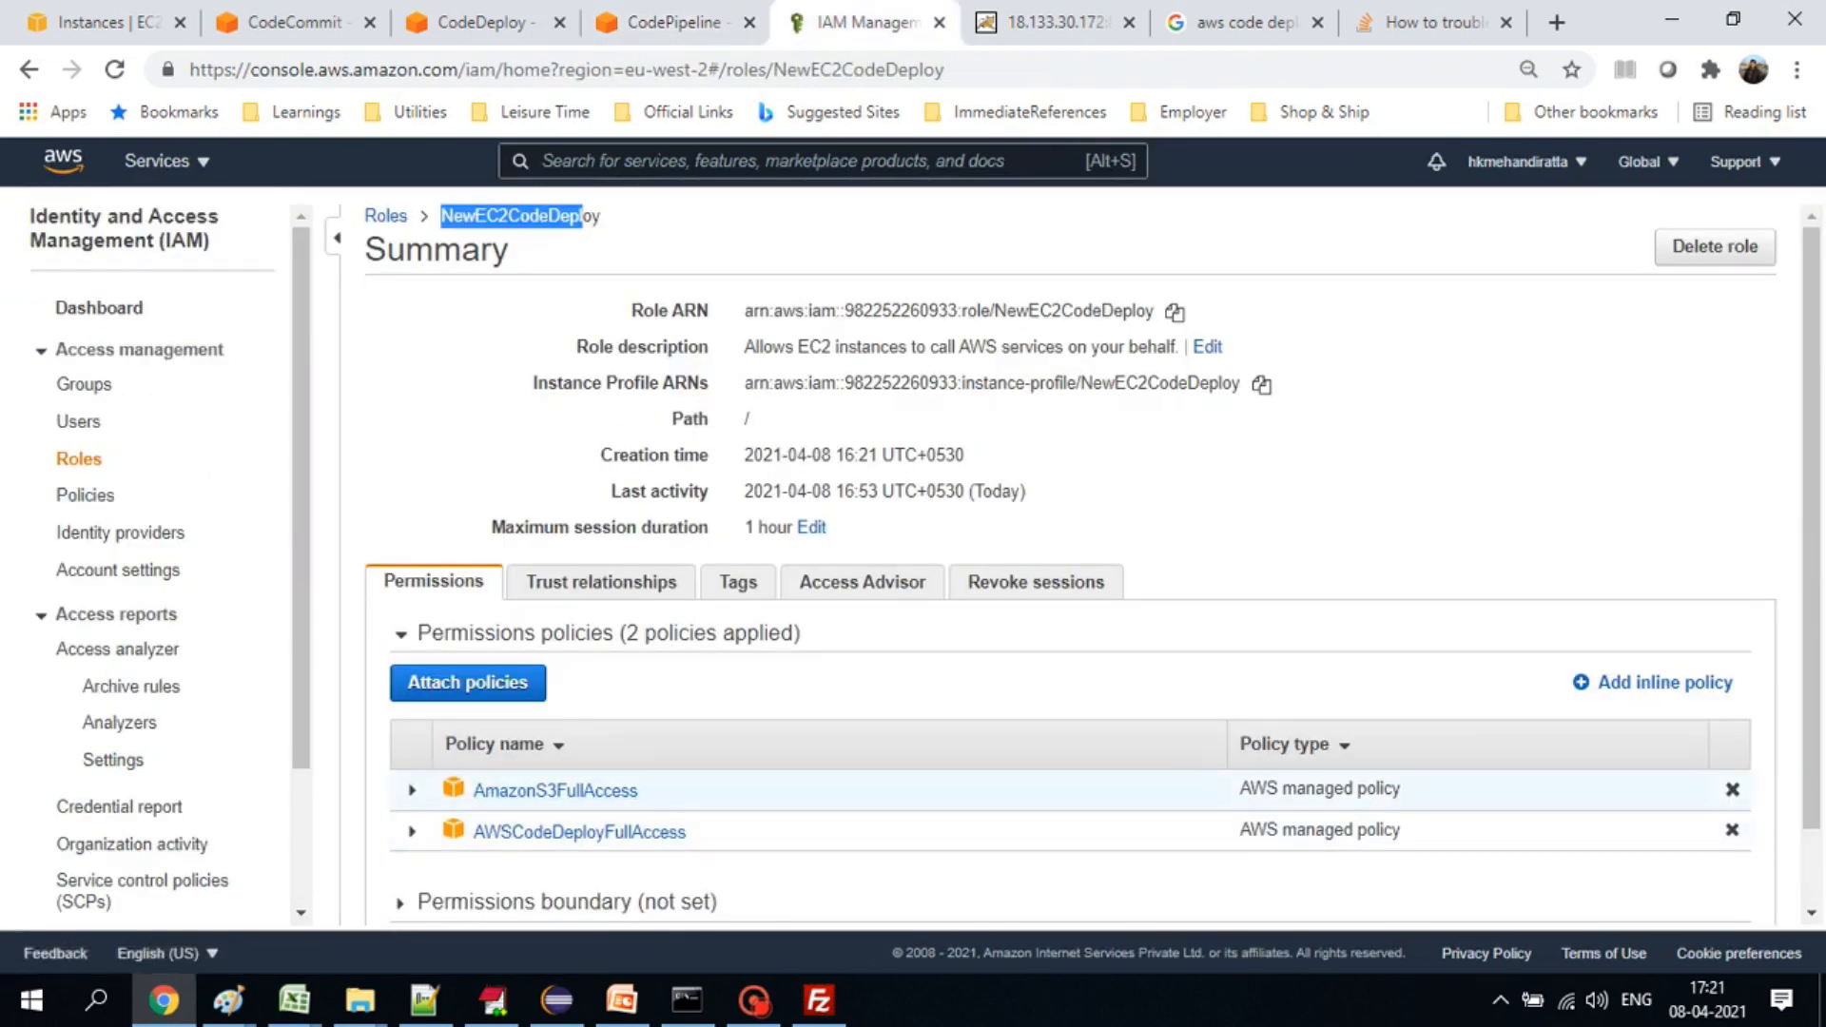
{"action": "left_click", "coordinate": [675, 22]}
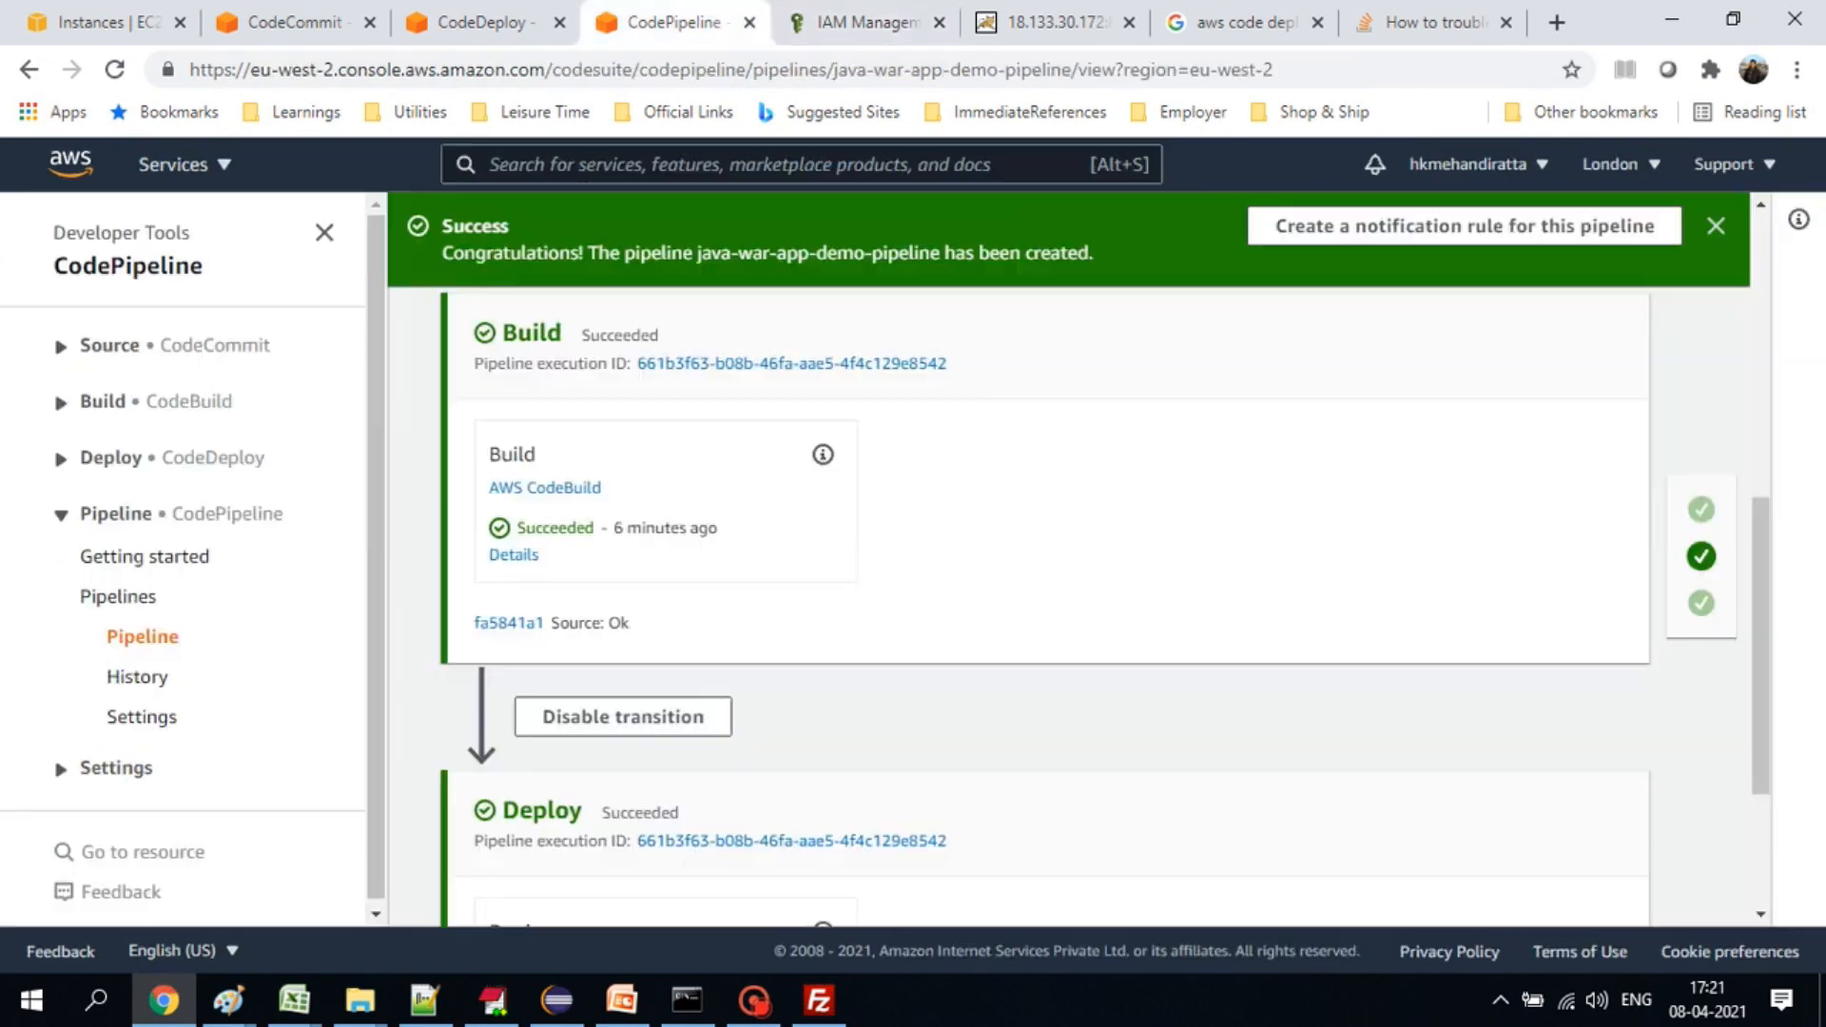
{"action": "scroll", "coordinate": [1046, 590], "scroll_direction": "down", "scroll_amount": 3}
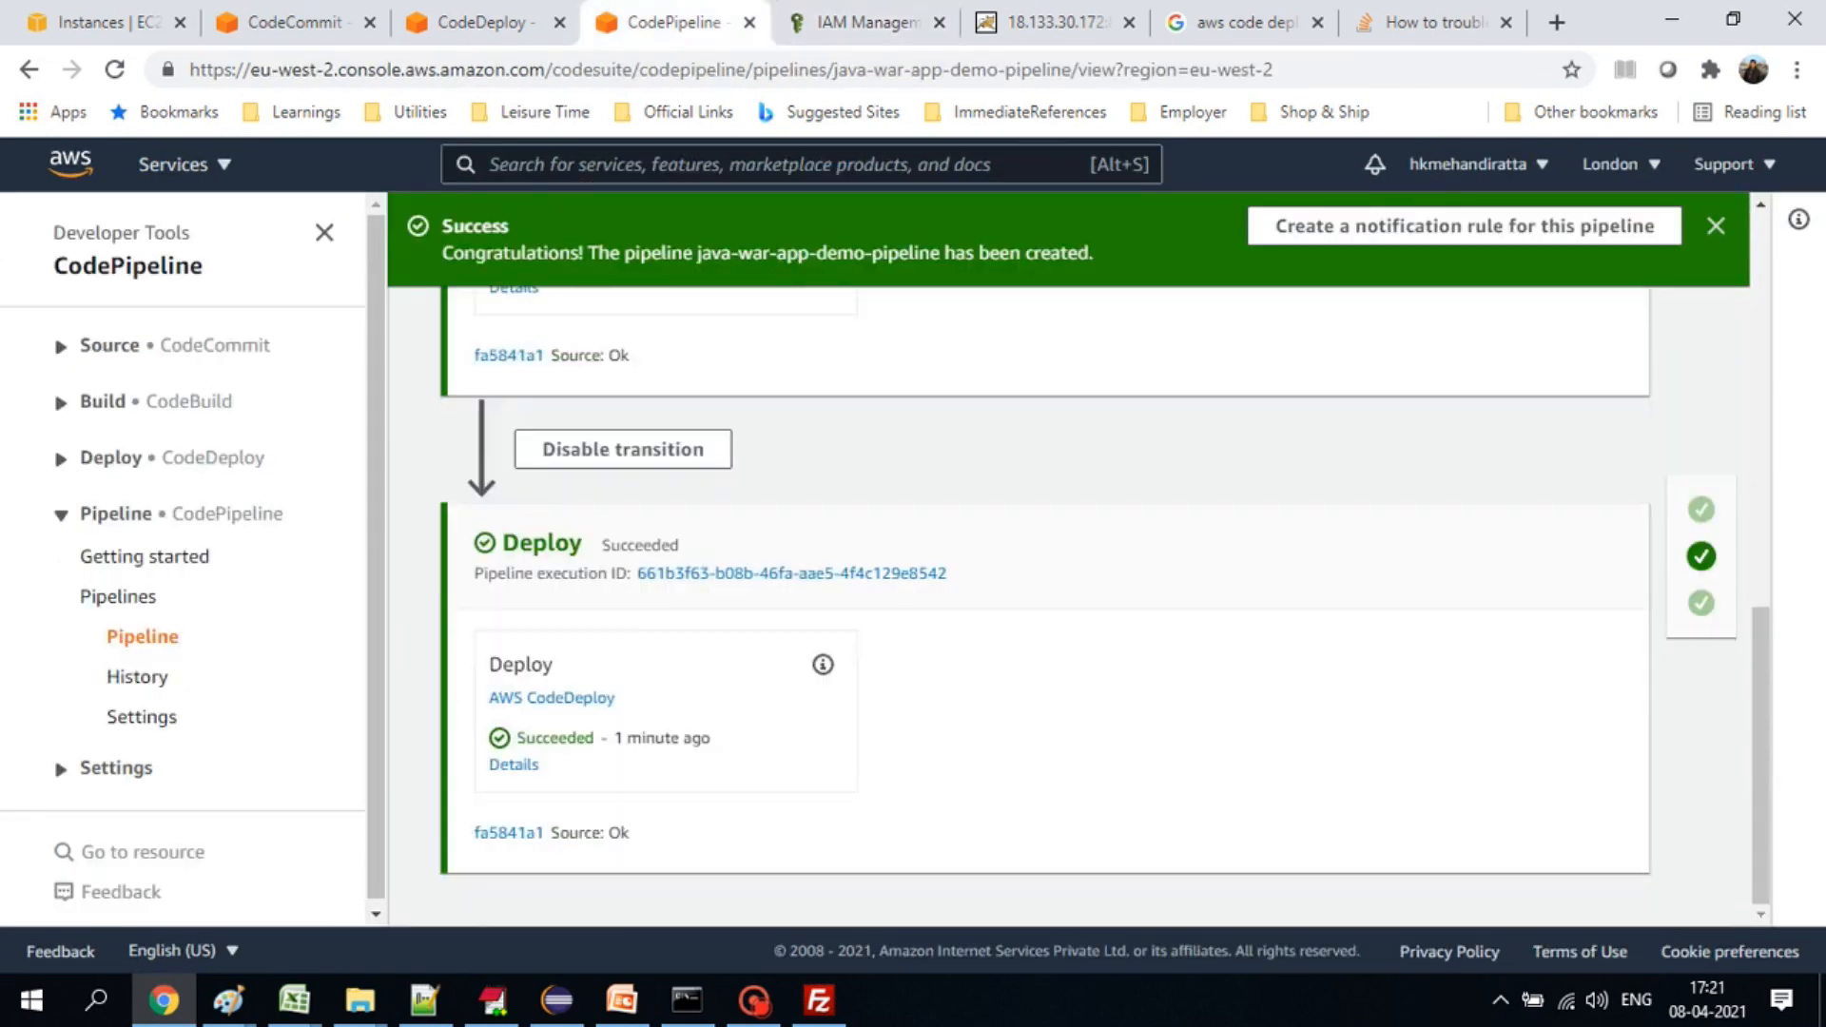
- Read the Stack Overflow question on the CodeDeploy DownloadBundle access-denied error and recheck the IAM role and Deploy stage
{"action": "left_click", "coordinate": [1431, 22]}
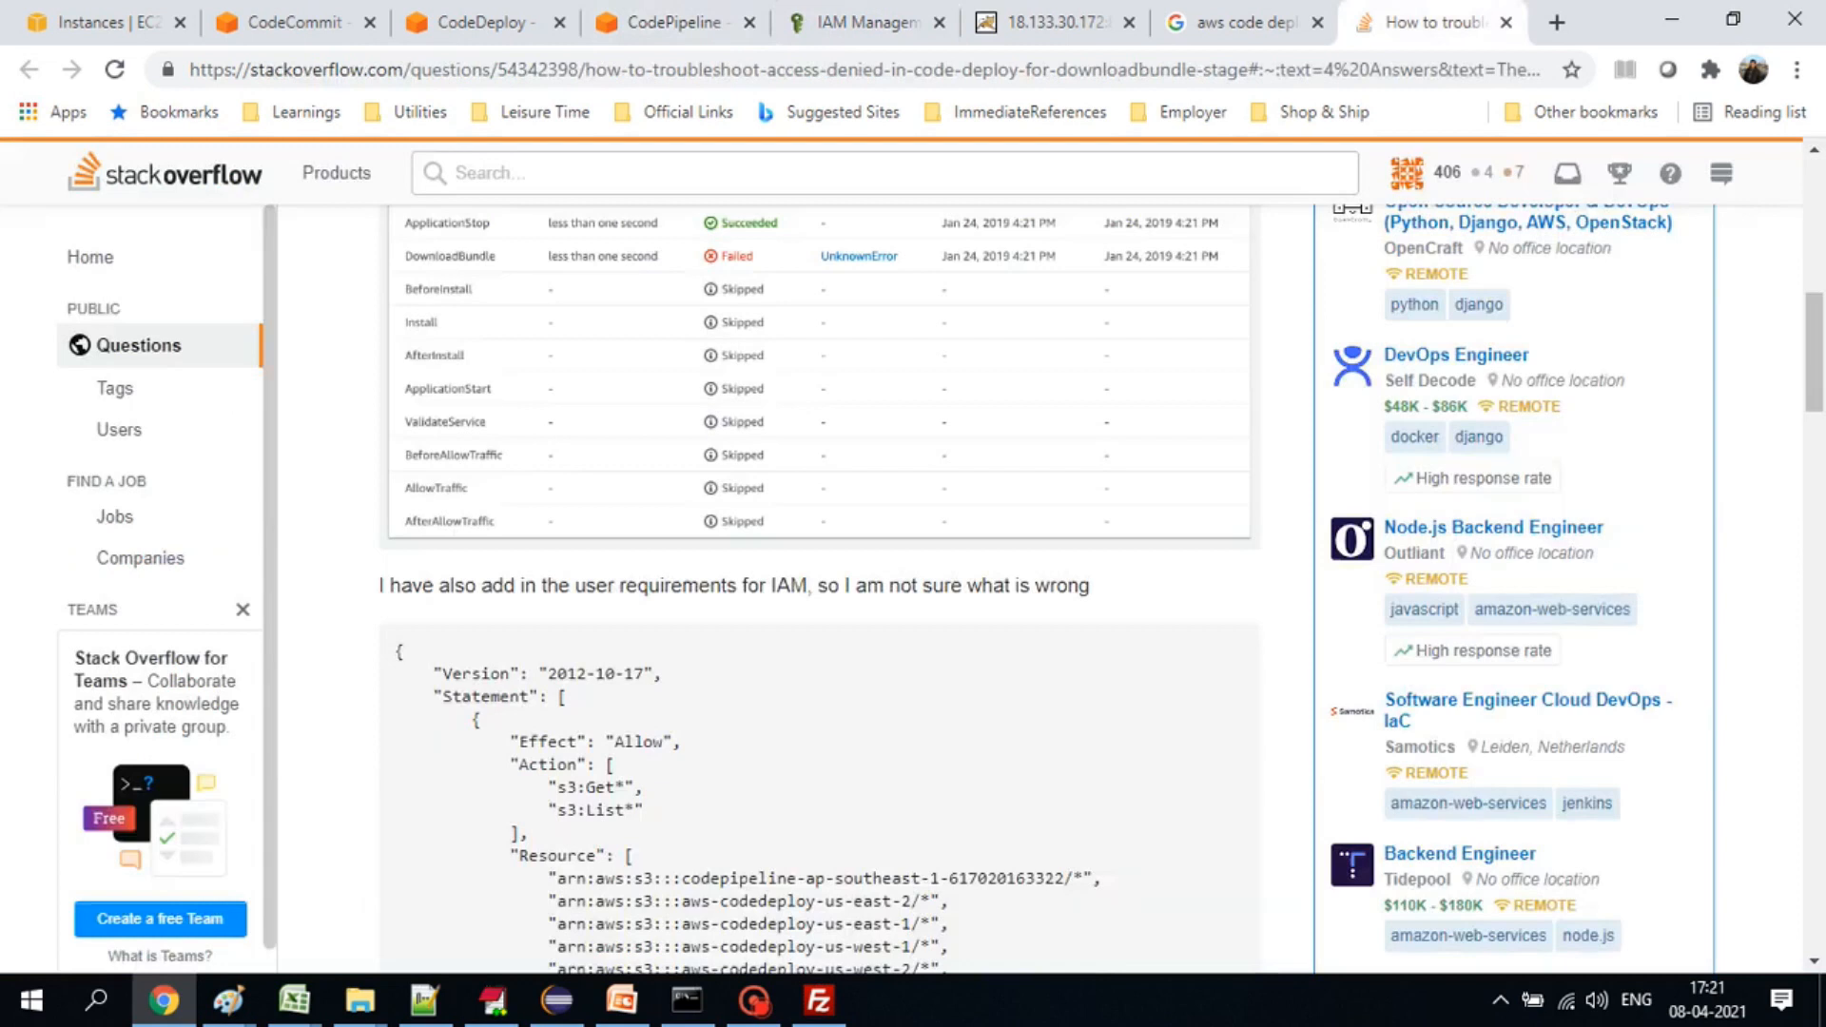
{"action": "scroll", "coordinate": [818, 571], "scroll_direction": "up", "scroll_amount": 3}
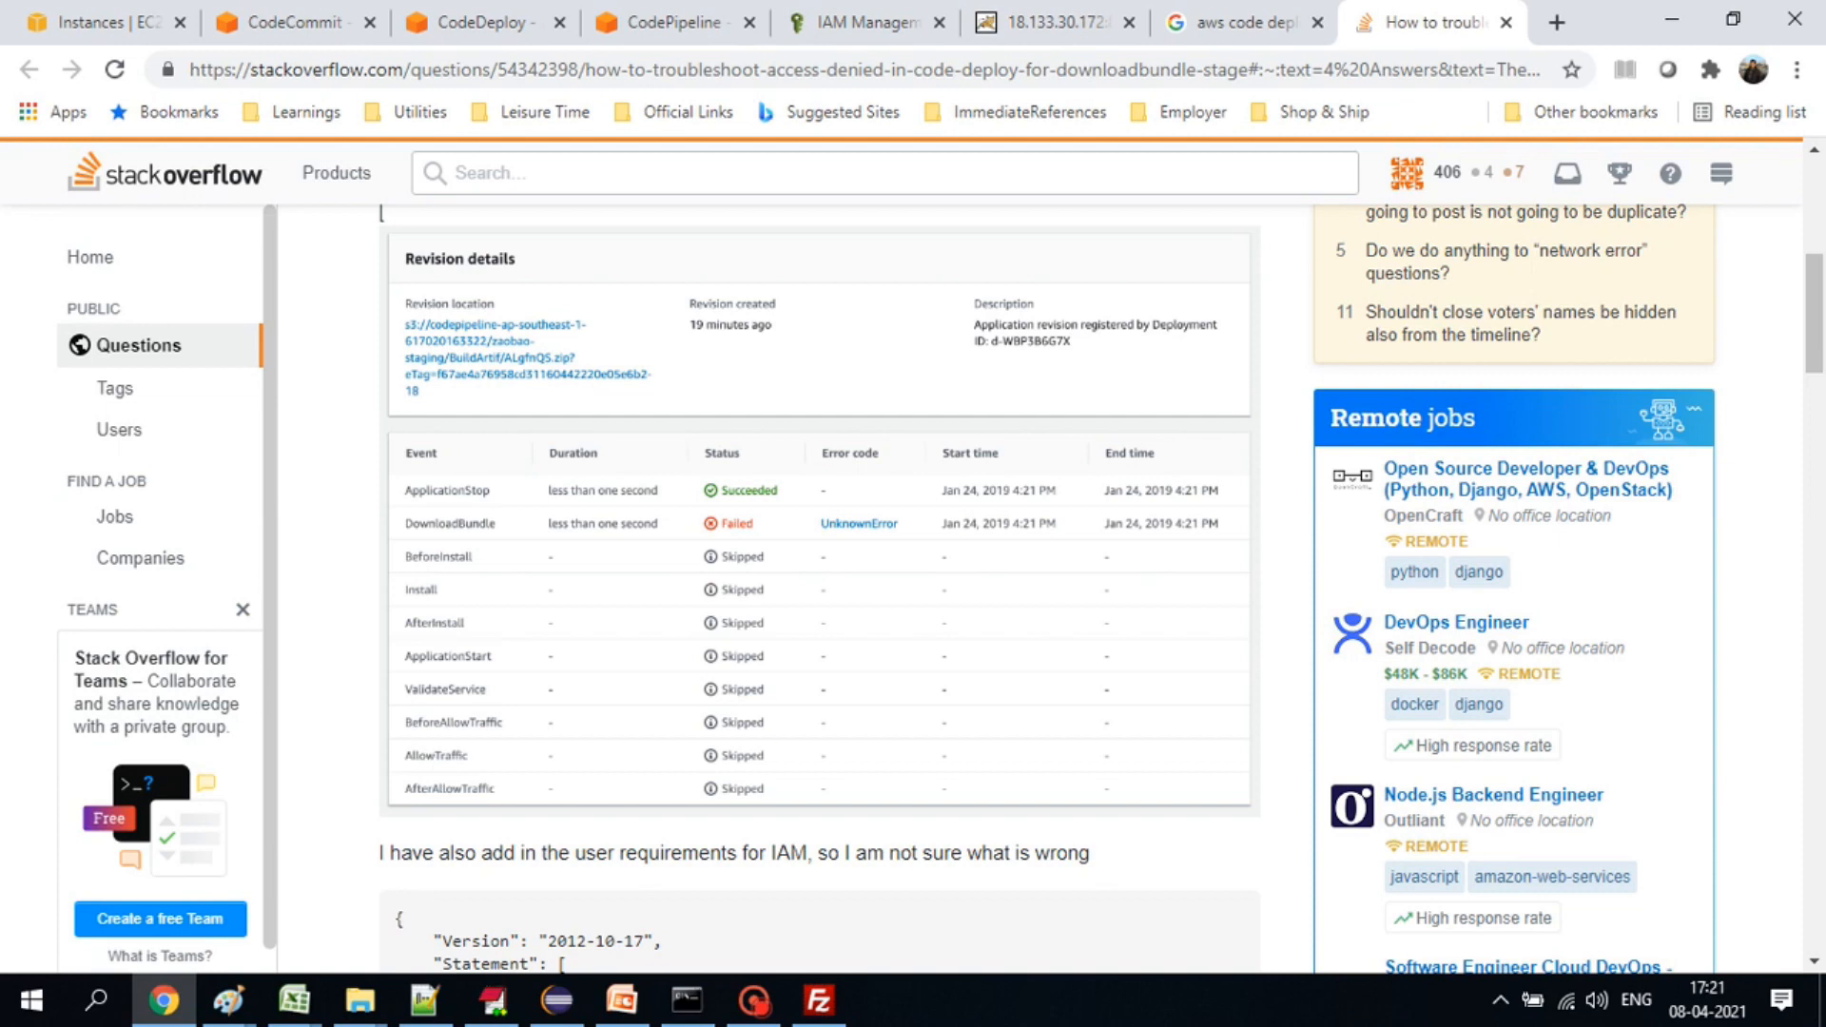
{"action": "left_click", "coordinate": [676, 22]}
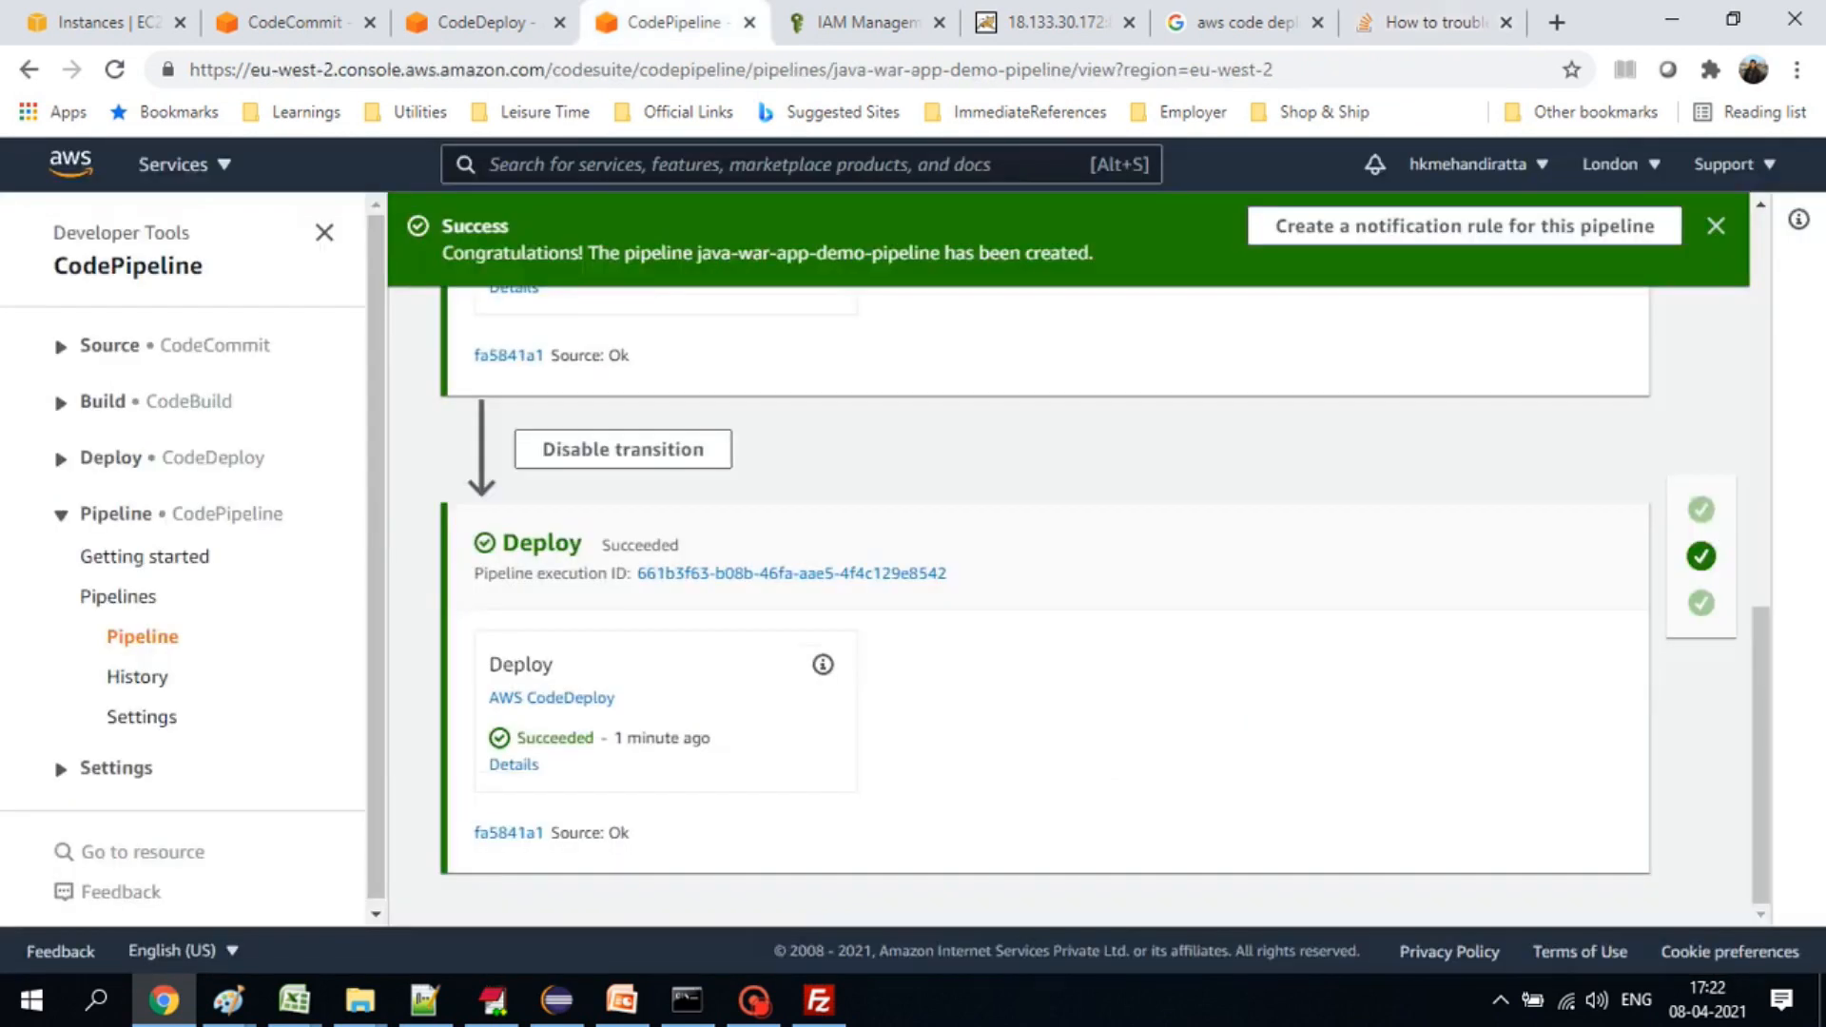
{"action": "left_click", "coordinate": [867, 22]}
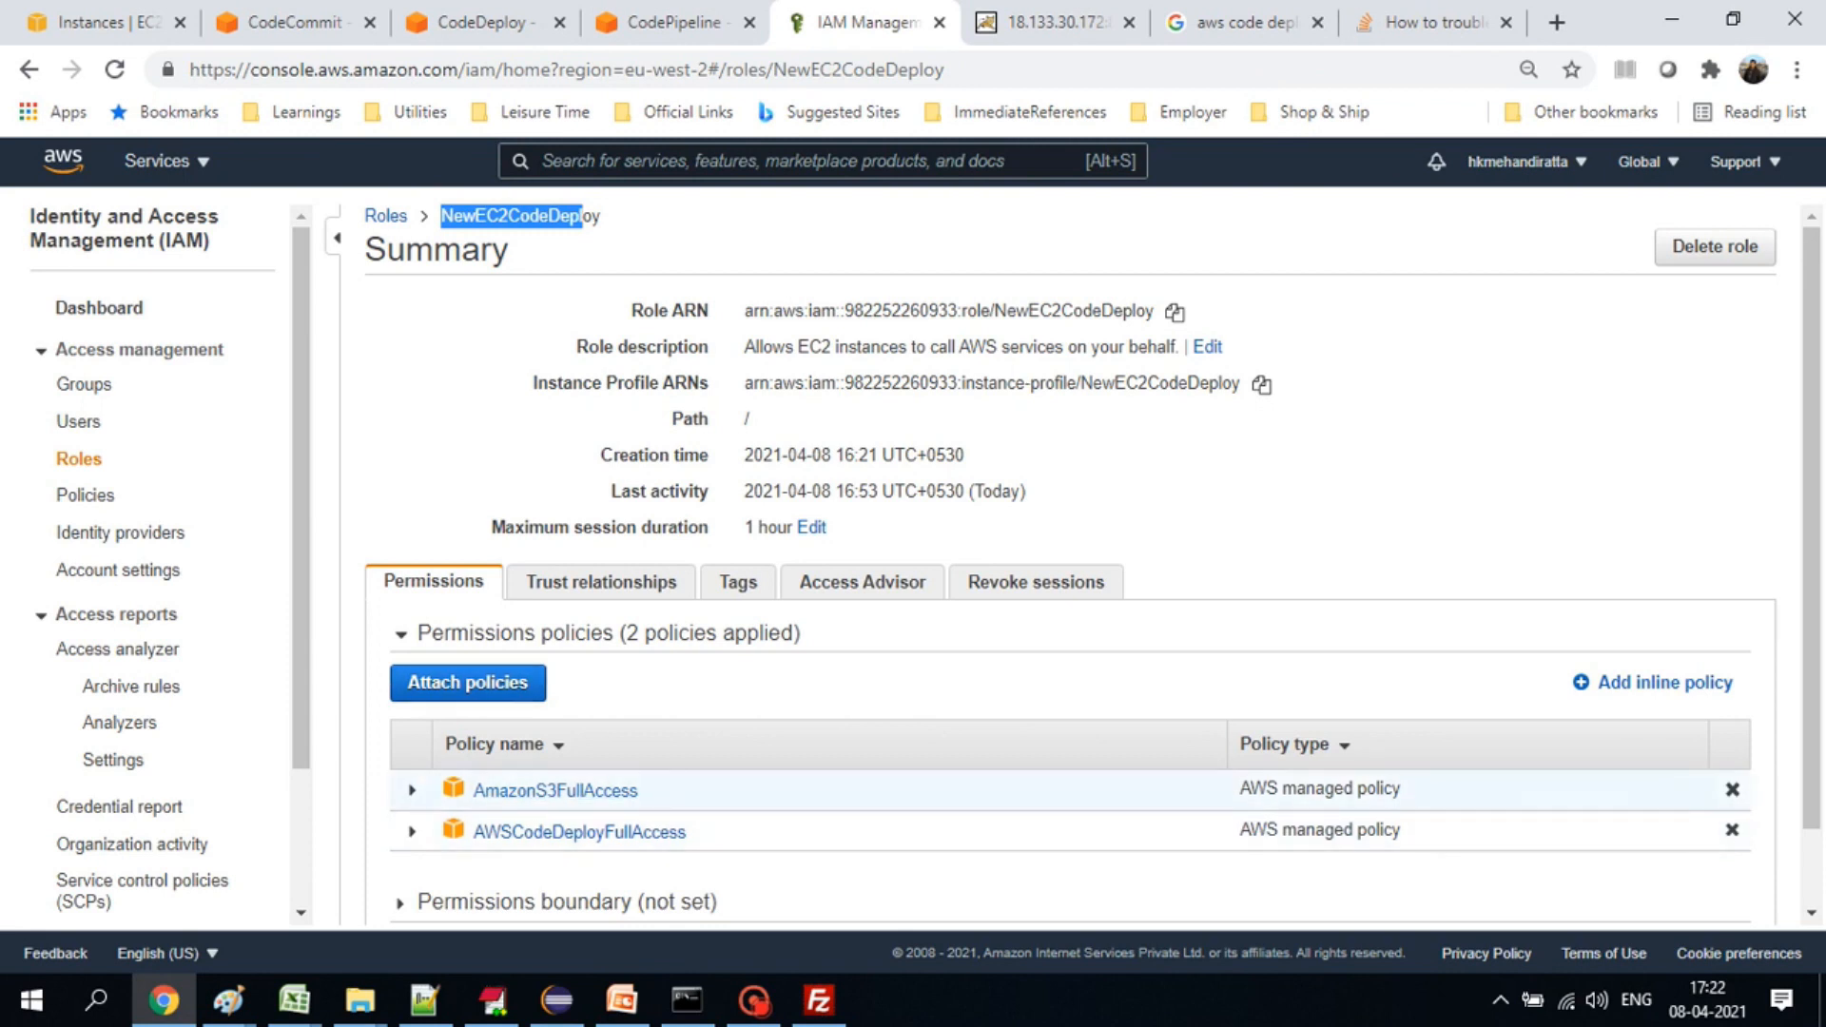
{"action": "left_click", "coordinate": [704, 22]}
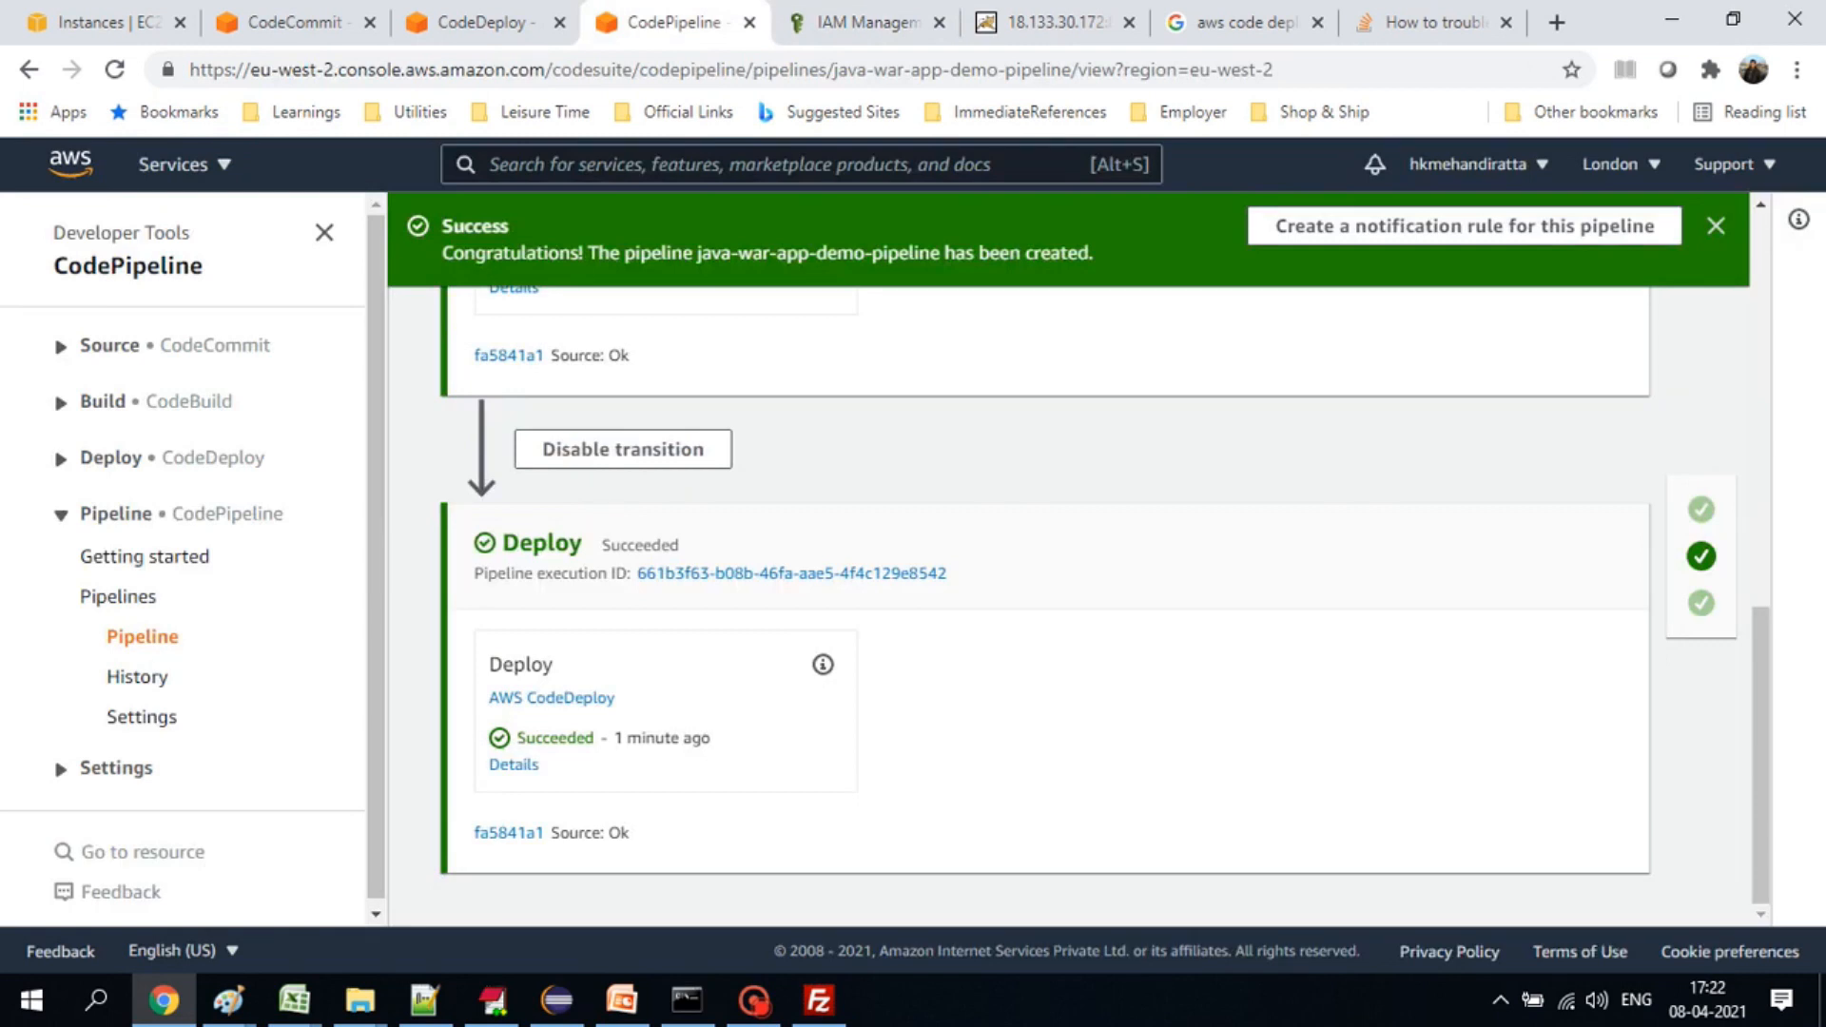
- Switch to FileZilla and expand the remote ec2-user folder tree down to webapps under apache-tomcat-8.5.61
{"action": "left_click", "coordinate": [818, 1000]}
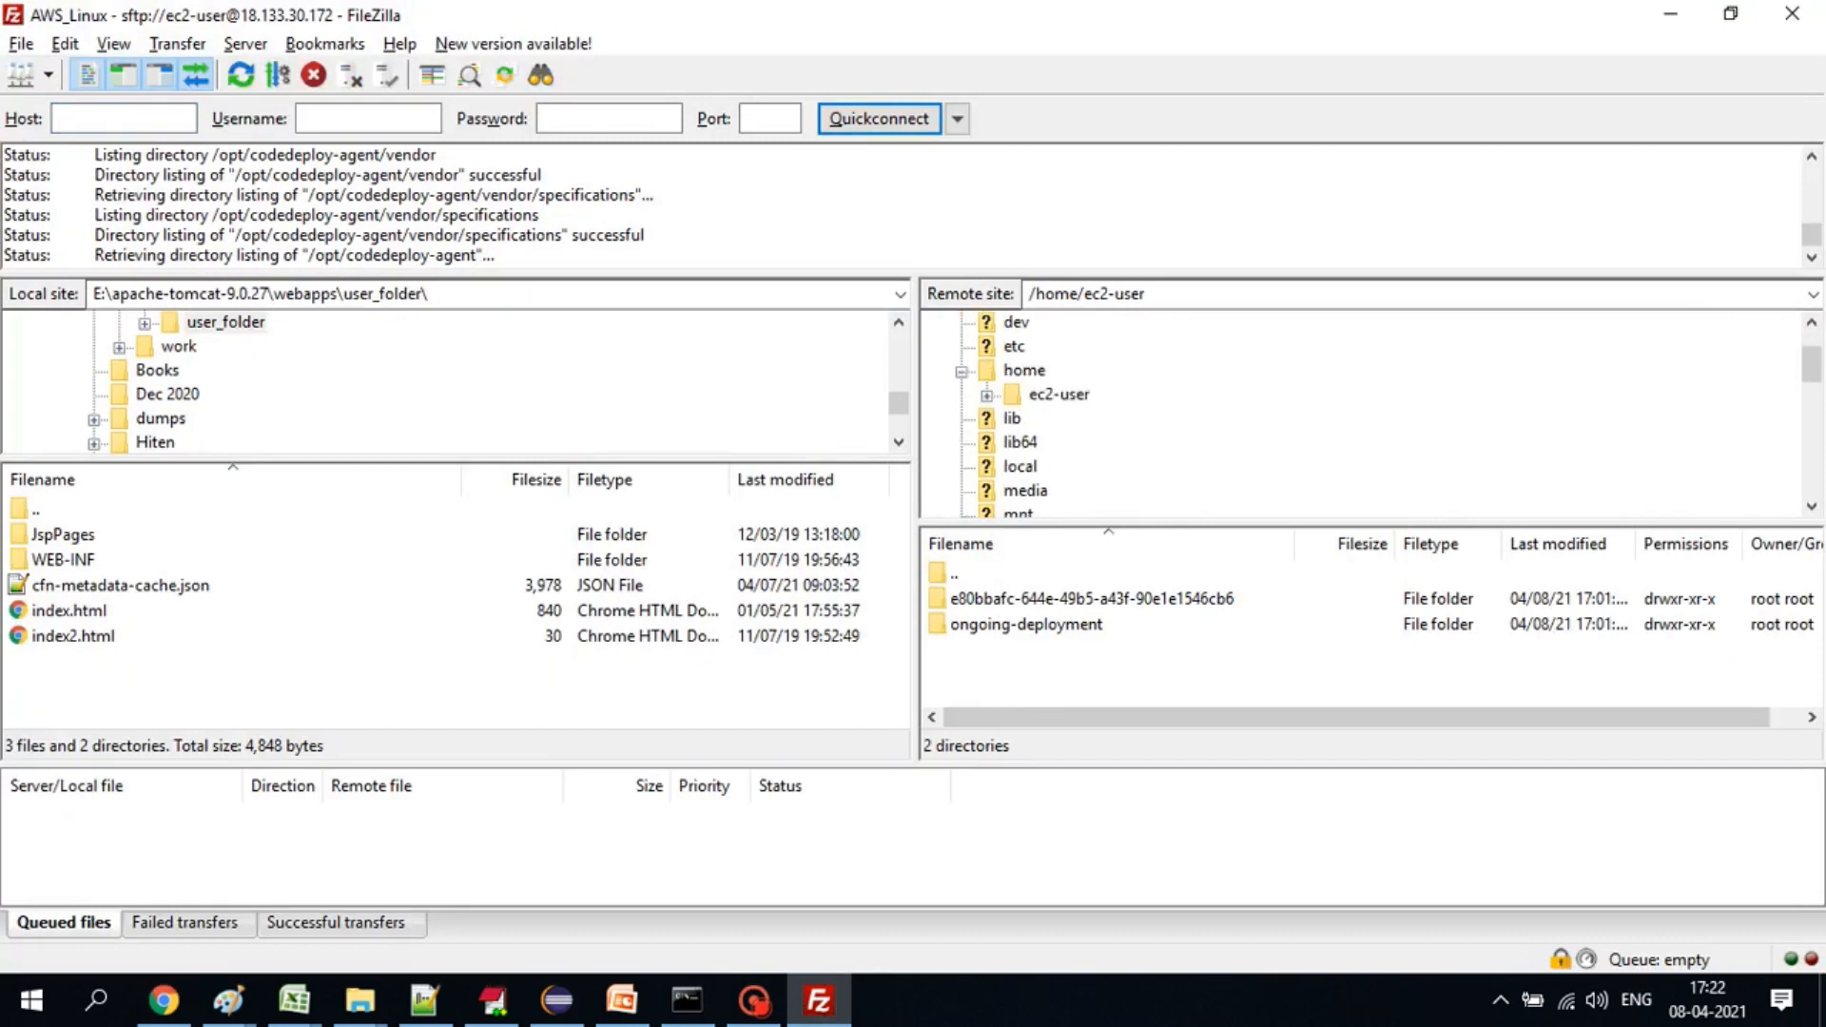
{"action": "left_click", "coordinate": [1012, 468]}
{"action": "left_click", "coordinate": [1080, 467]}
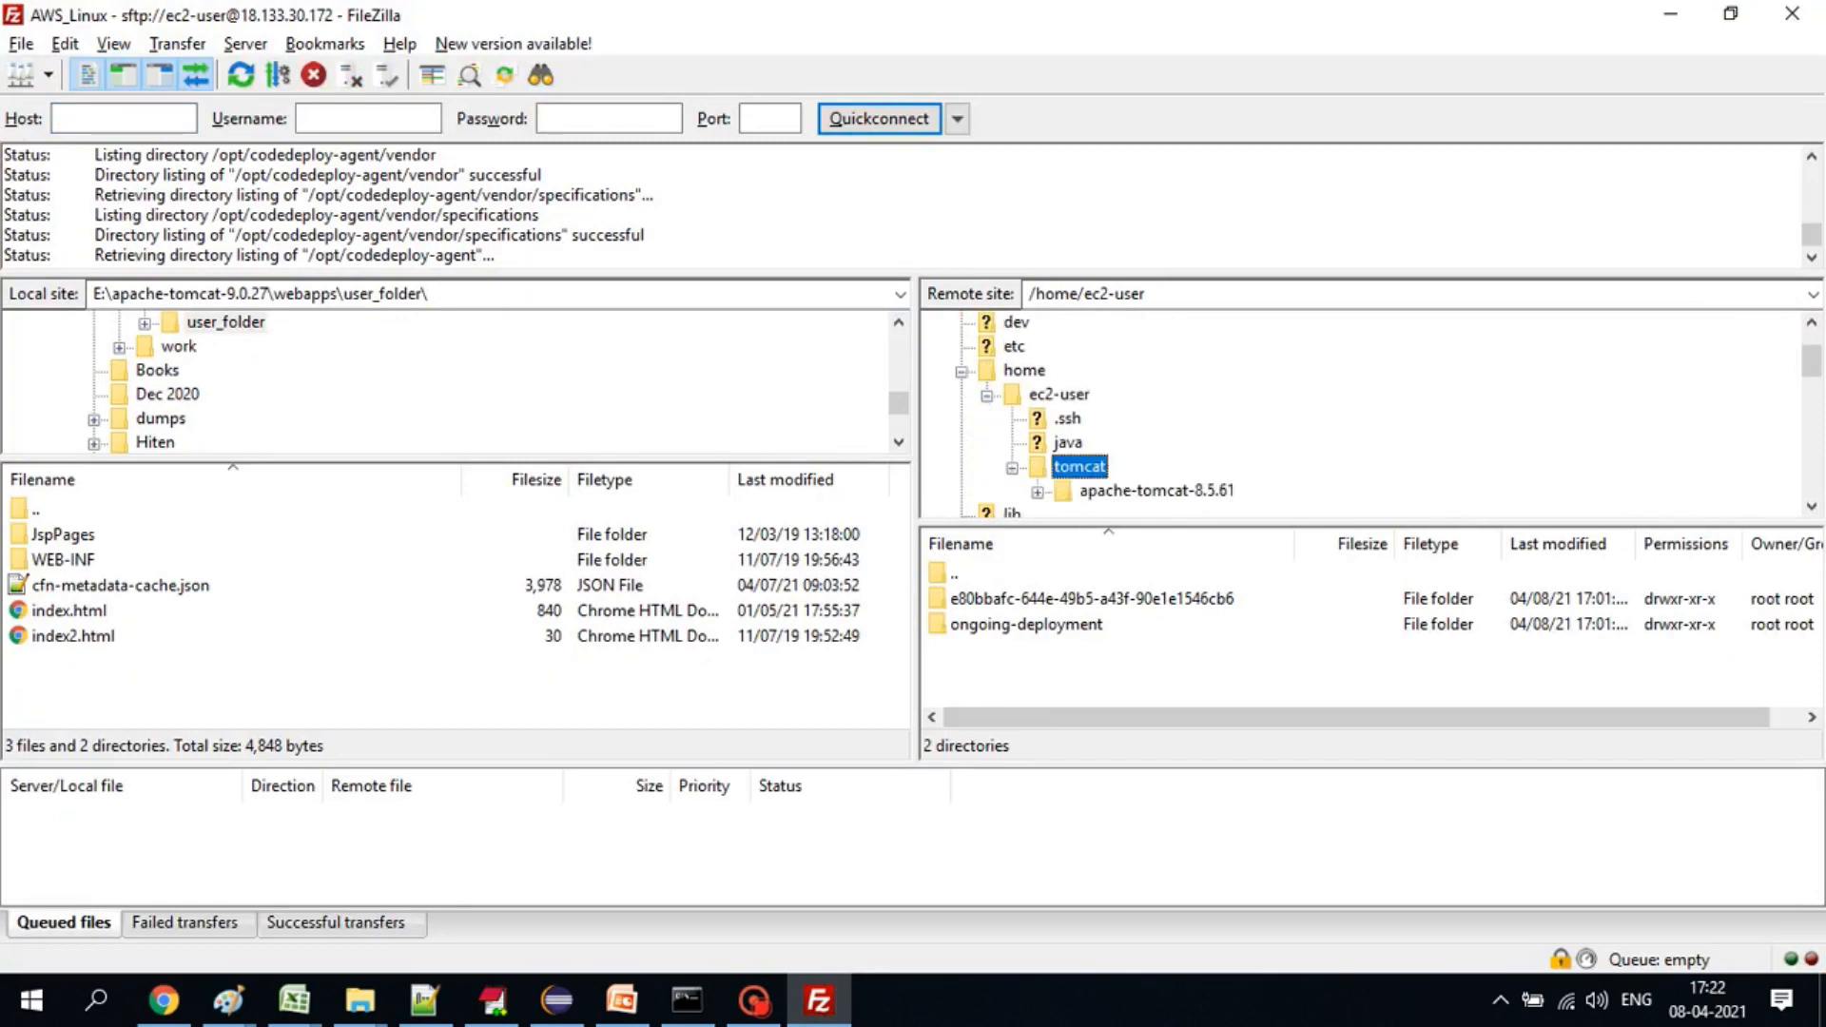
{"action": "left_click", "coordinate": [1038, 491]}
{"action": "scroll", "coordinate": [1066, 457], "scroll_direction": "down", "scroll_amount": 1}
{"action": "left_click", "coordinate": [1137, 394]}
{"action": "left_click", "coordinate": [1063, 396]}
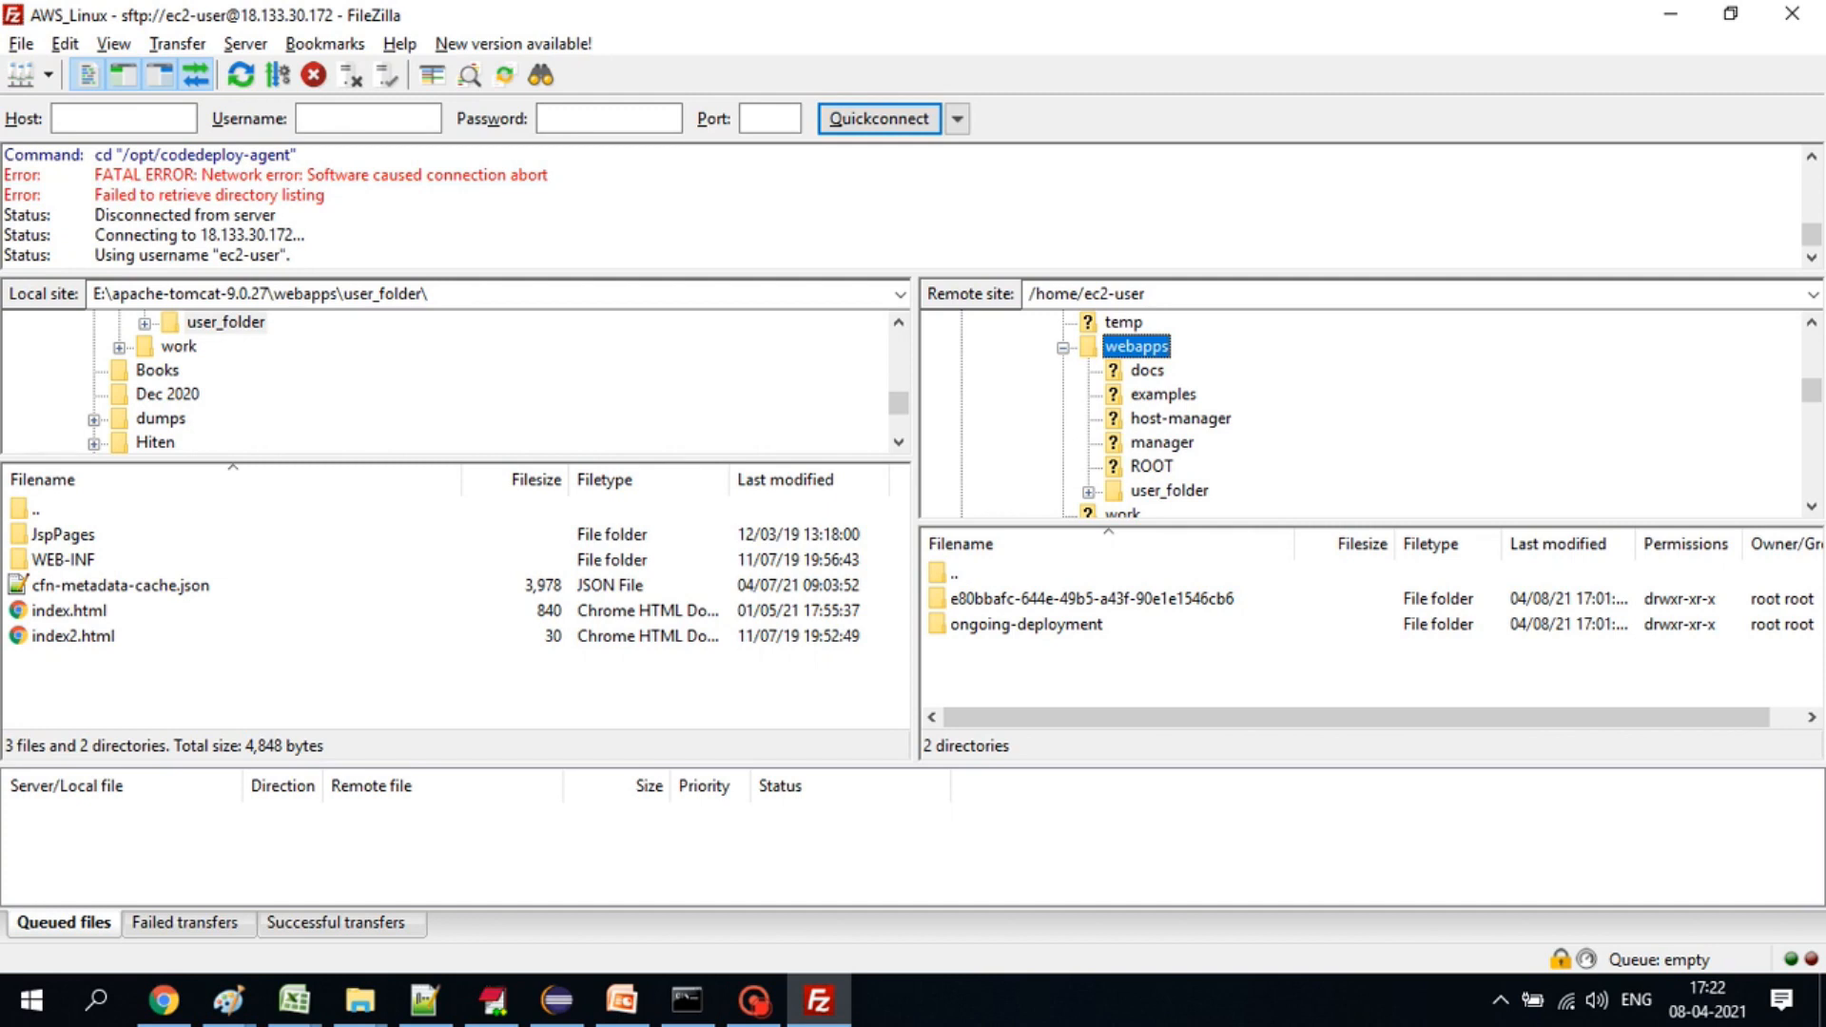
{"action": "left_click", "coordinate": [754, 1001]}
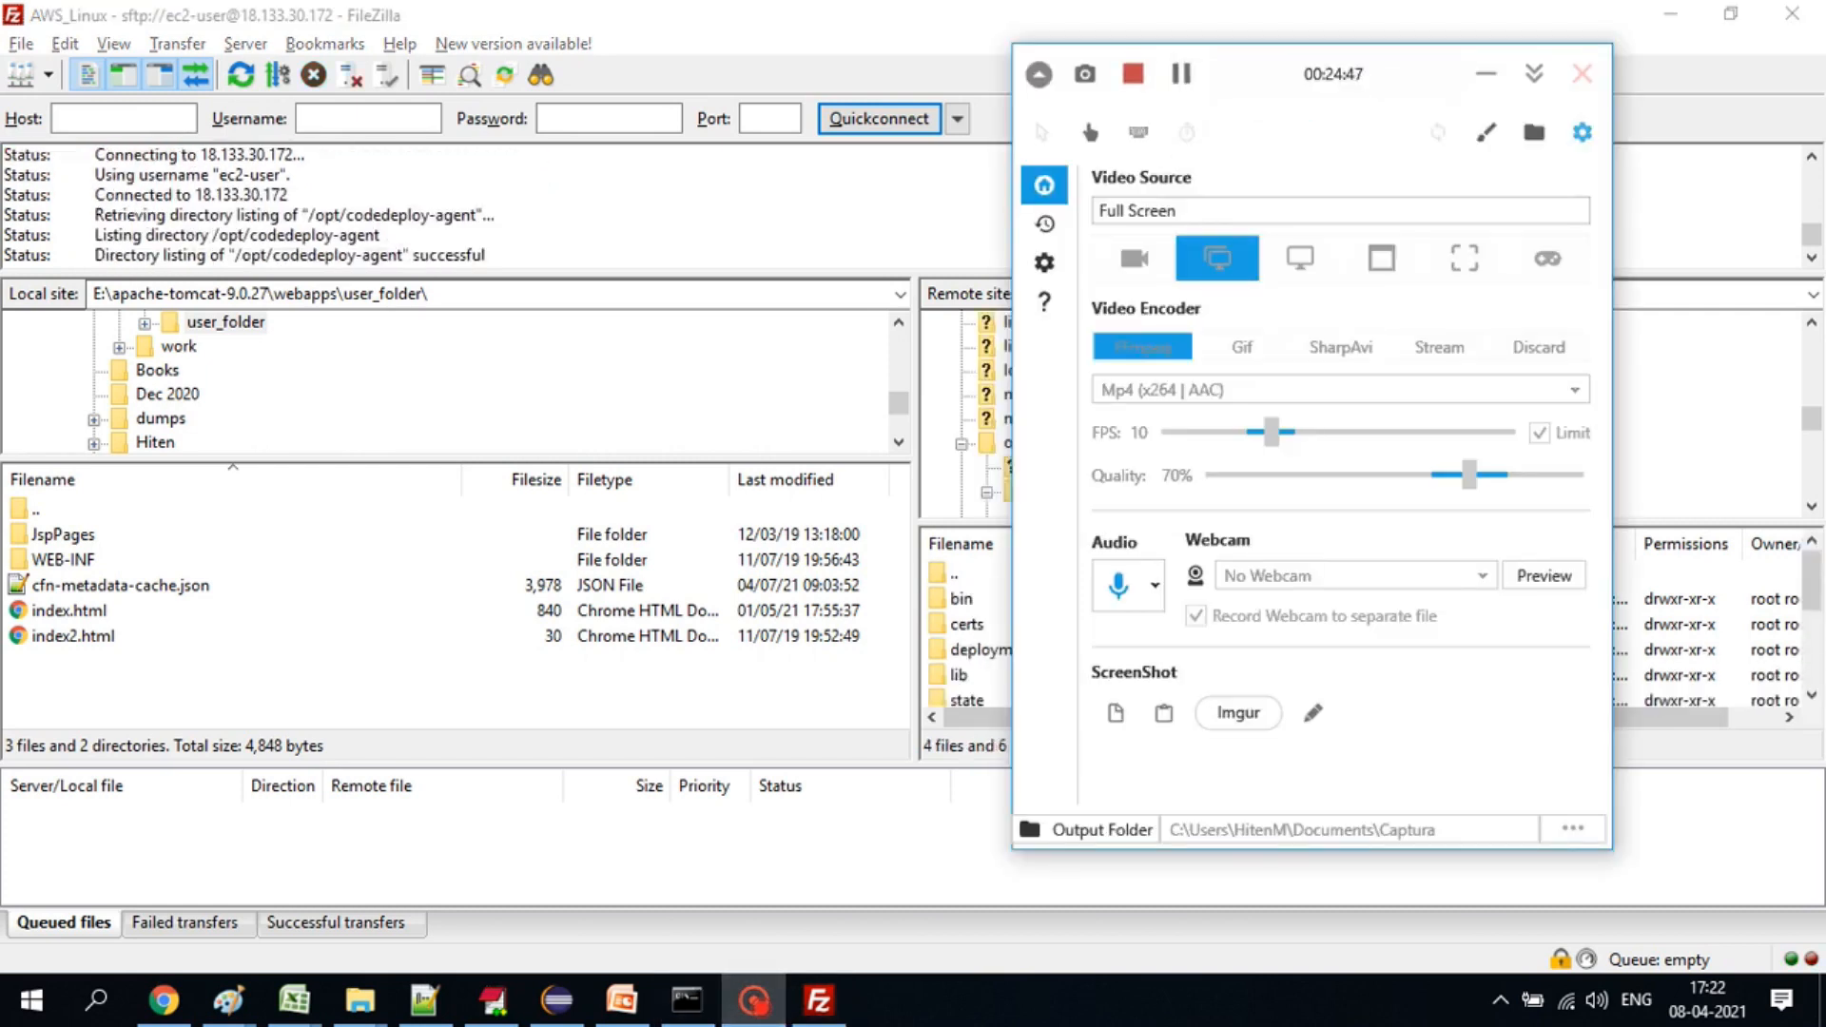
{"action": "left_click", "coordinate": [1486, 74]}
- Inspect the files in the remote Tomcat webapps folder and try to open its awspipelinedemo folder
{"action": "scroll", "coordinate": [1370, 414], "scroll_direction": "up", "scroll_amount": 2}
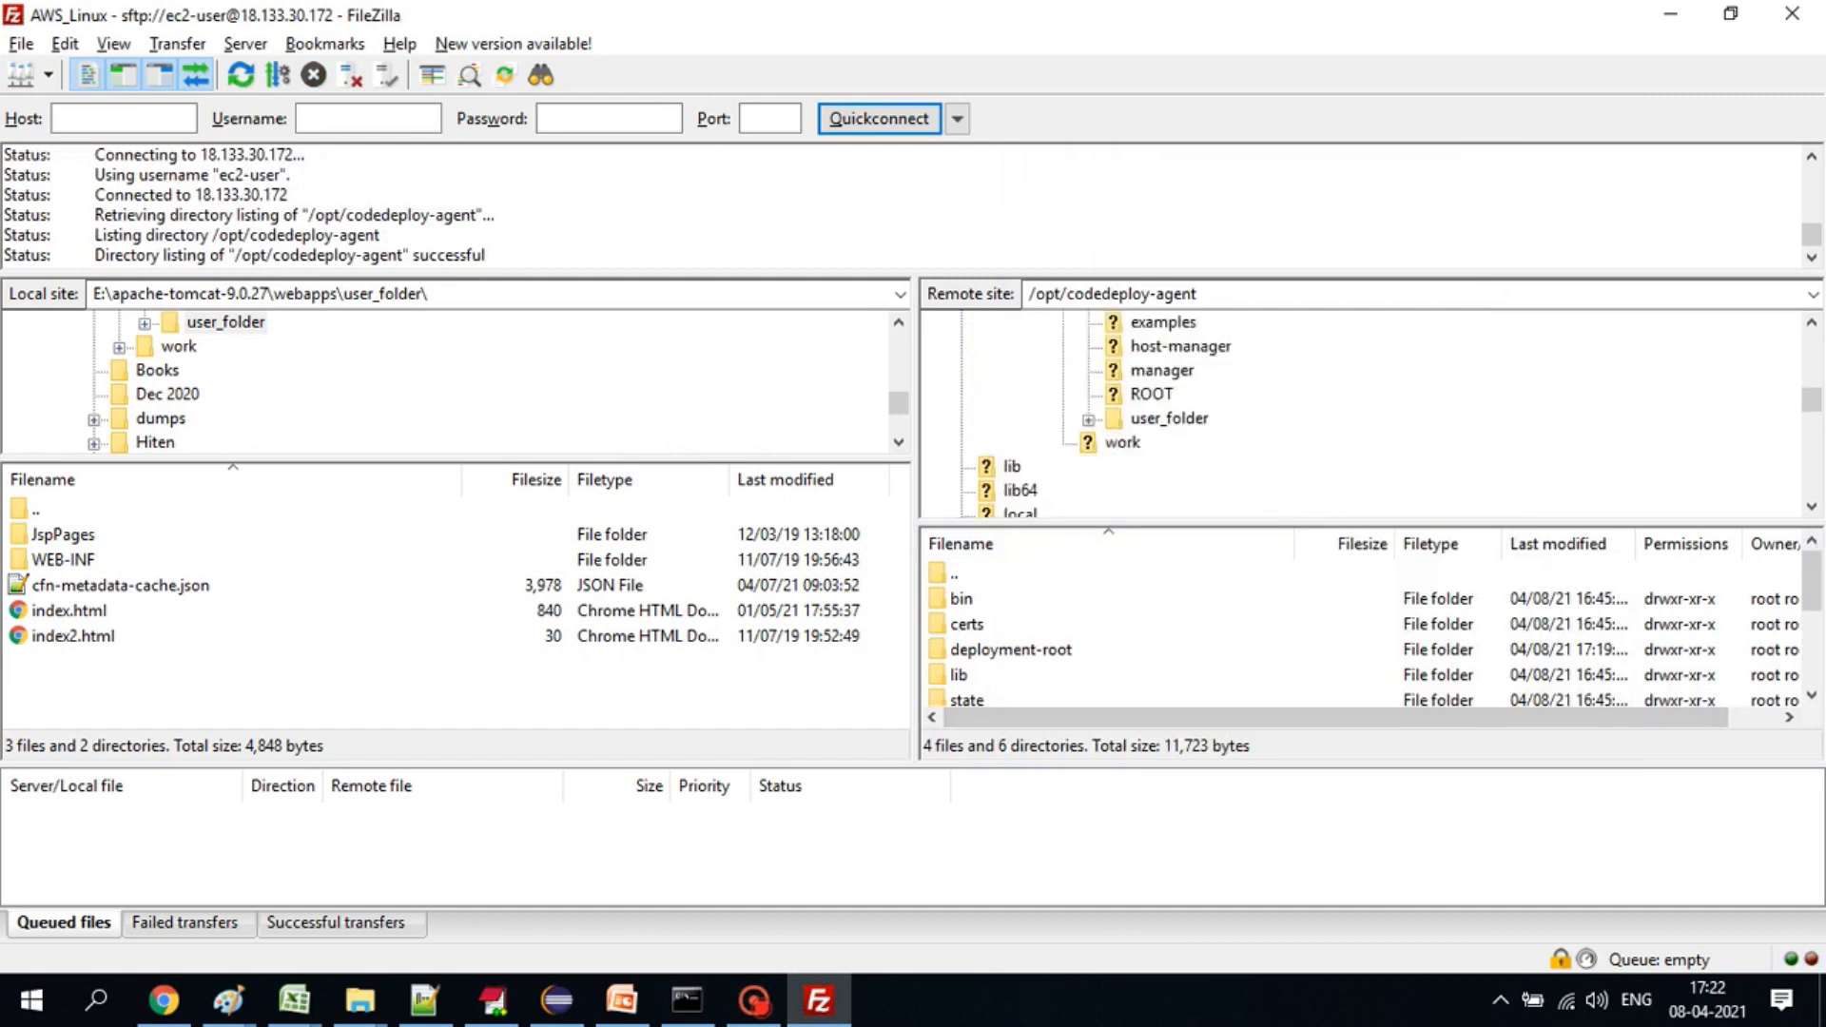
{"action": "scroll", "coordinate": [1137, 419], "scroll_direction": "up", "scroll_amount": 2}
{"action": "left_click", "coordinate": [1137, 419]}
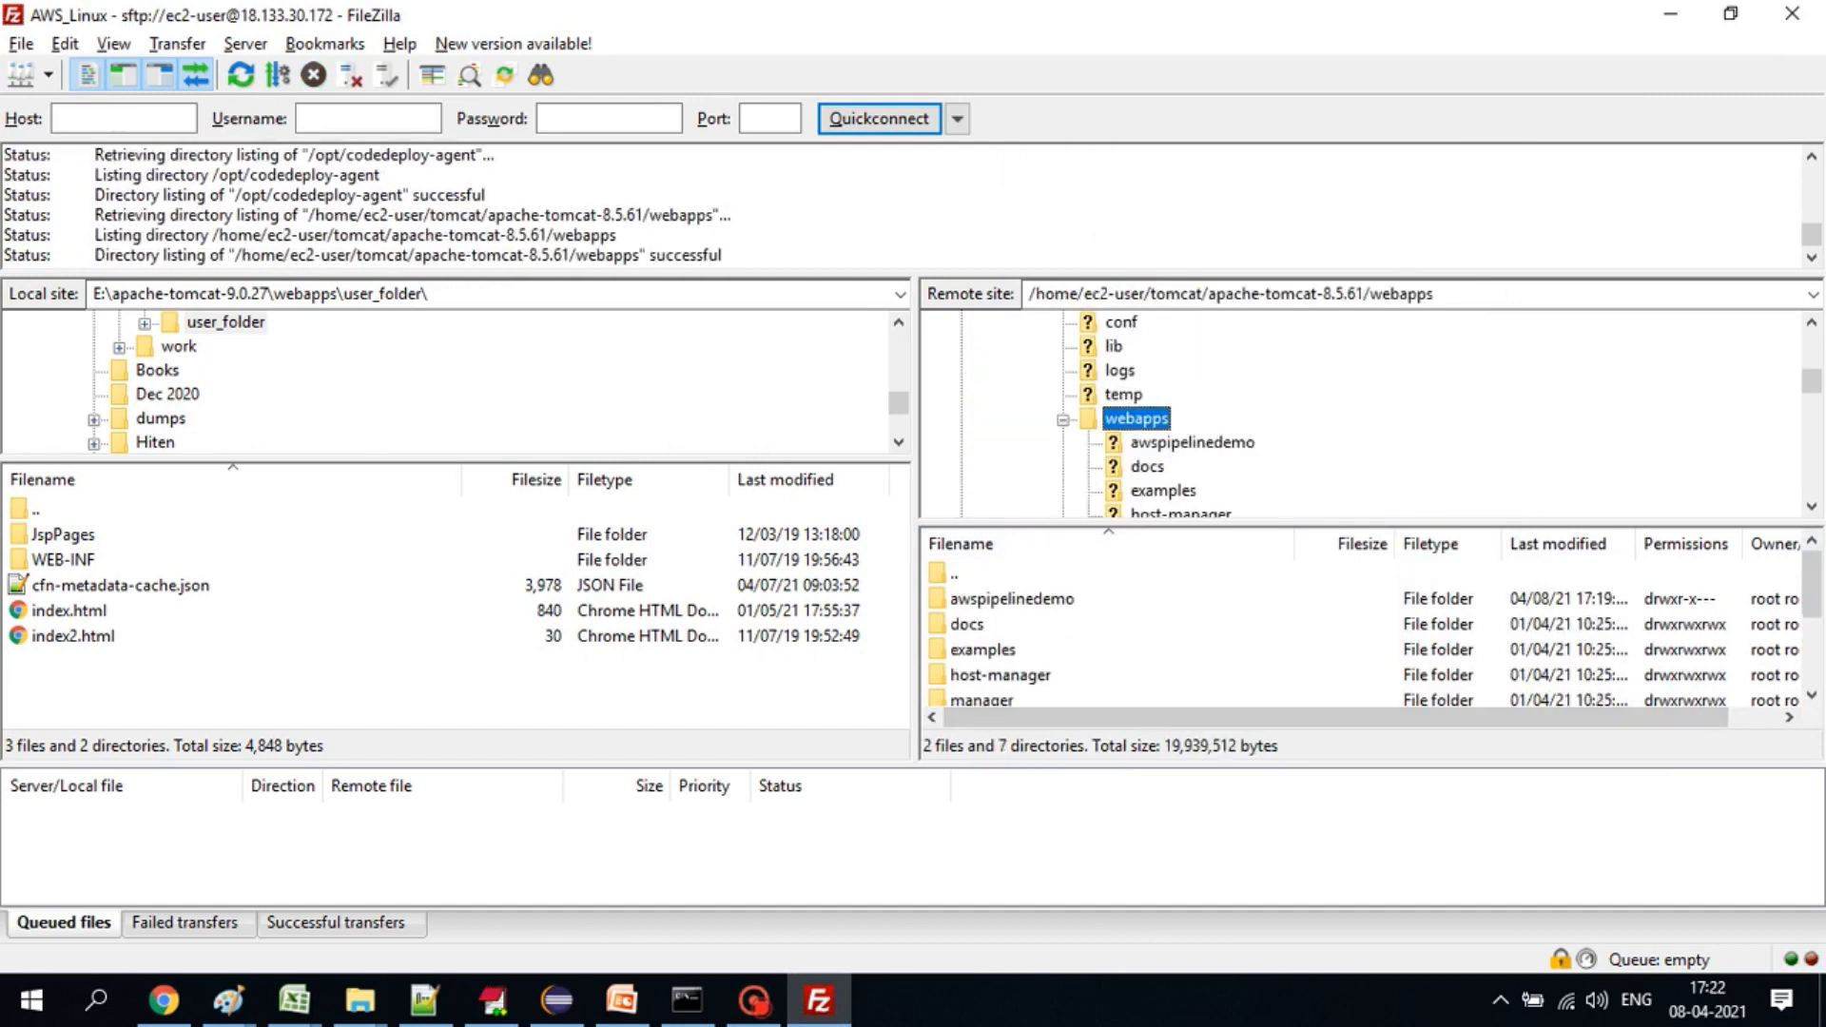
{"action": "scroll", "coordinate": [1370, 628], "scroll_direction": "down", "scroll_amount": 2}
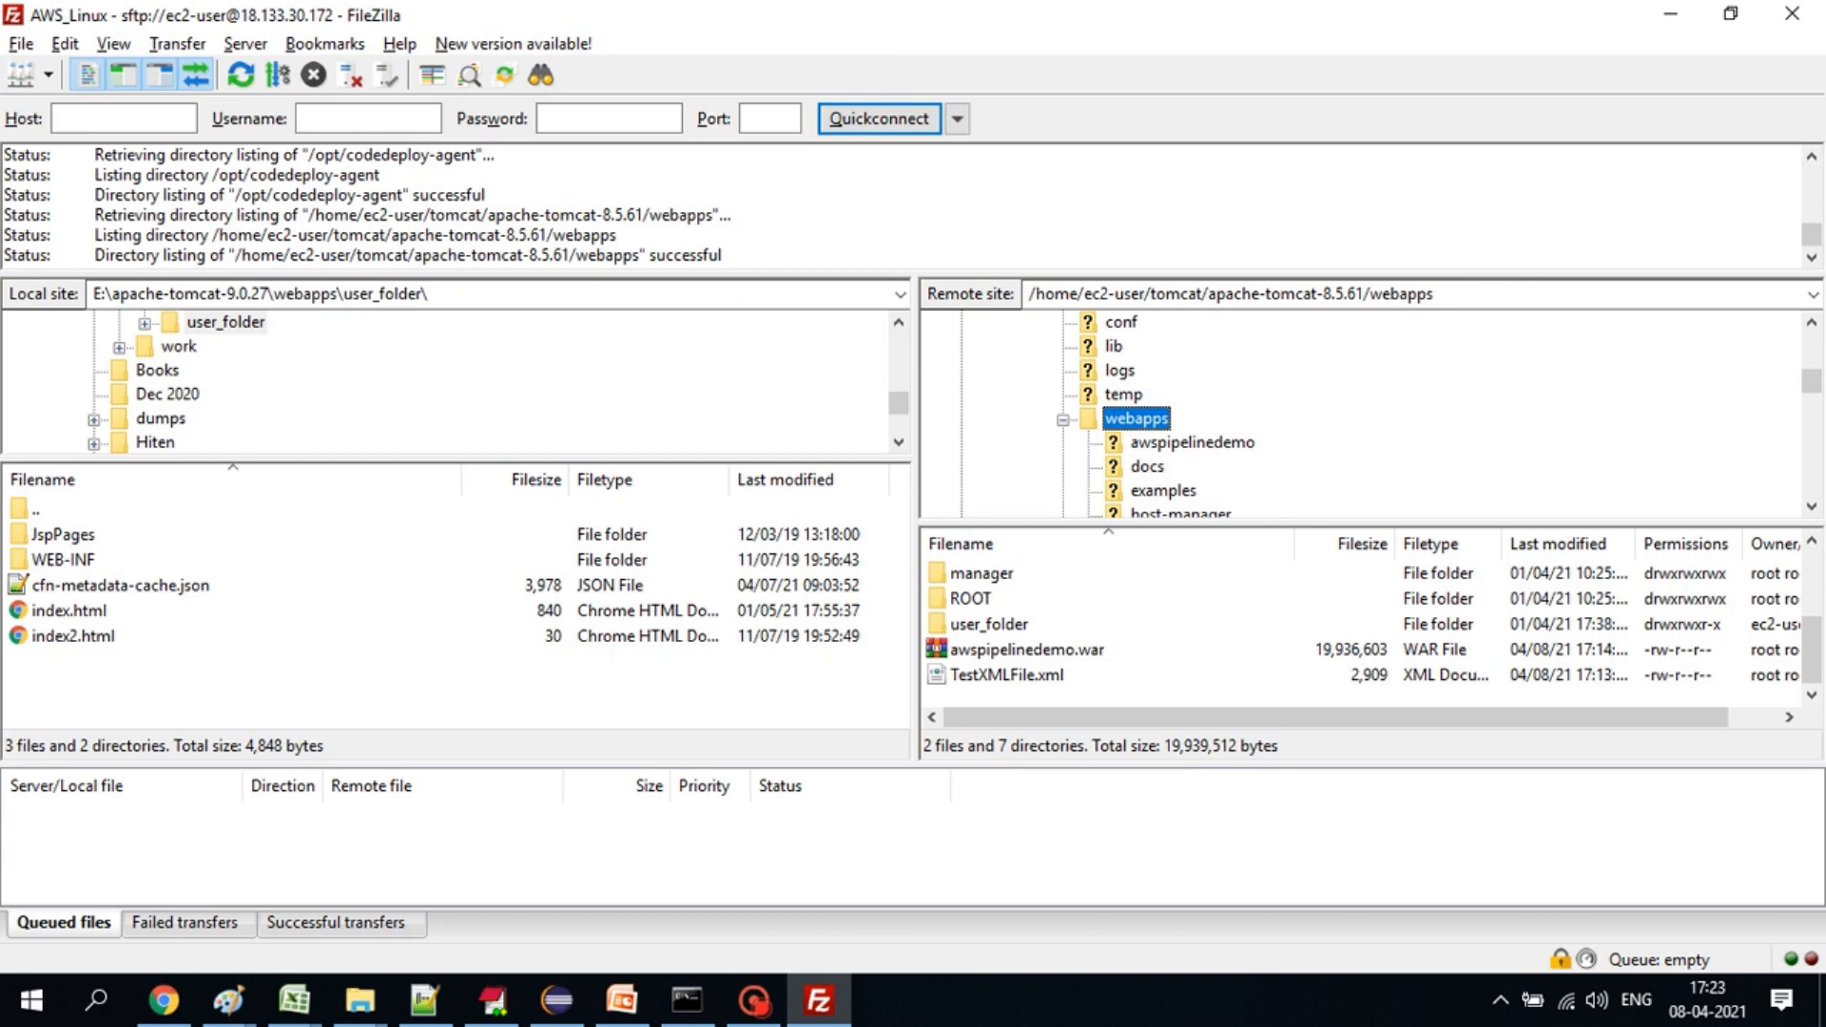
{"action": "left_click", "coordinate": [1192, 443]}
{"action": "left_click", "coordinate": [1192, 443]}
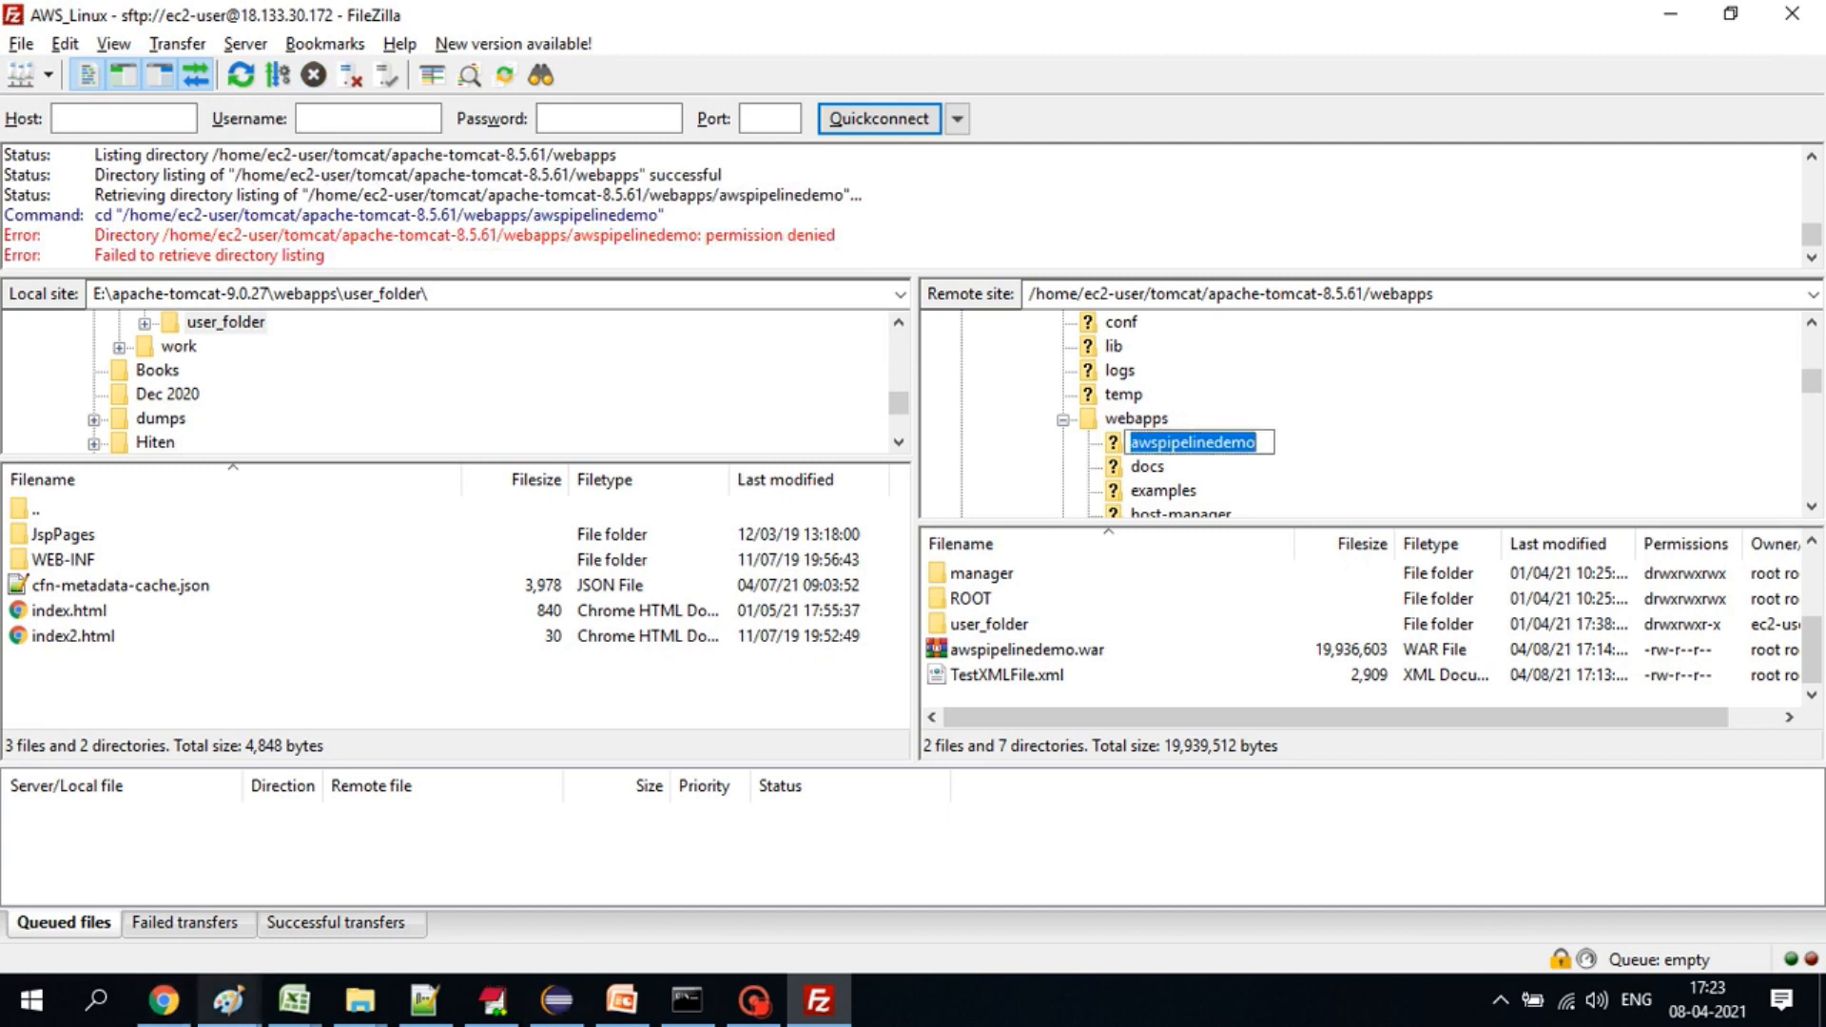
- Switch to Chrome, start an awspipelinedemo address in a new tab, and close the Google search and Stack Overflow tabs
{"action": "left_click", "coordinate": [163, 1000]}
{"action": "left_click", "coordinate": [1056, 22]}
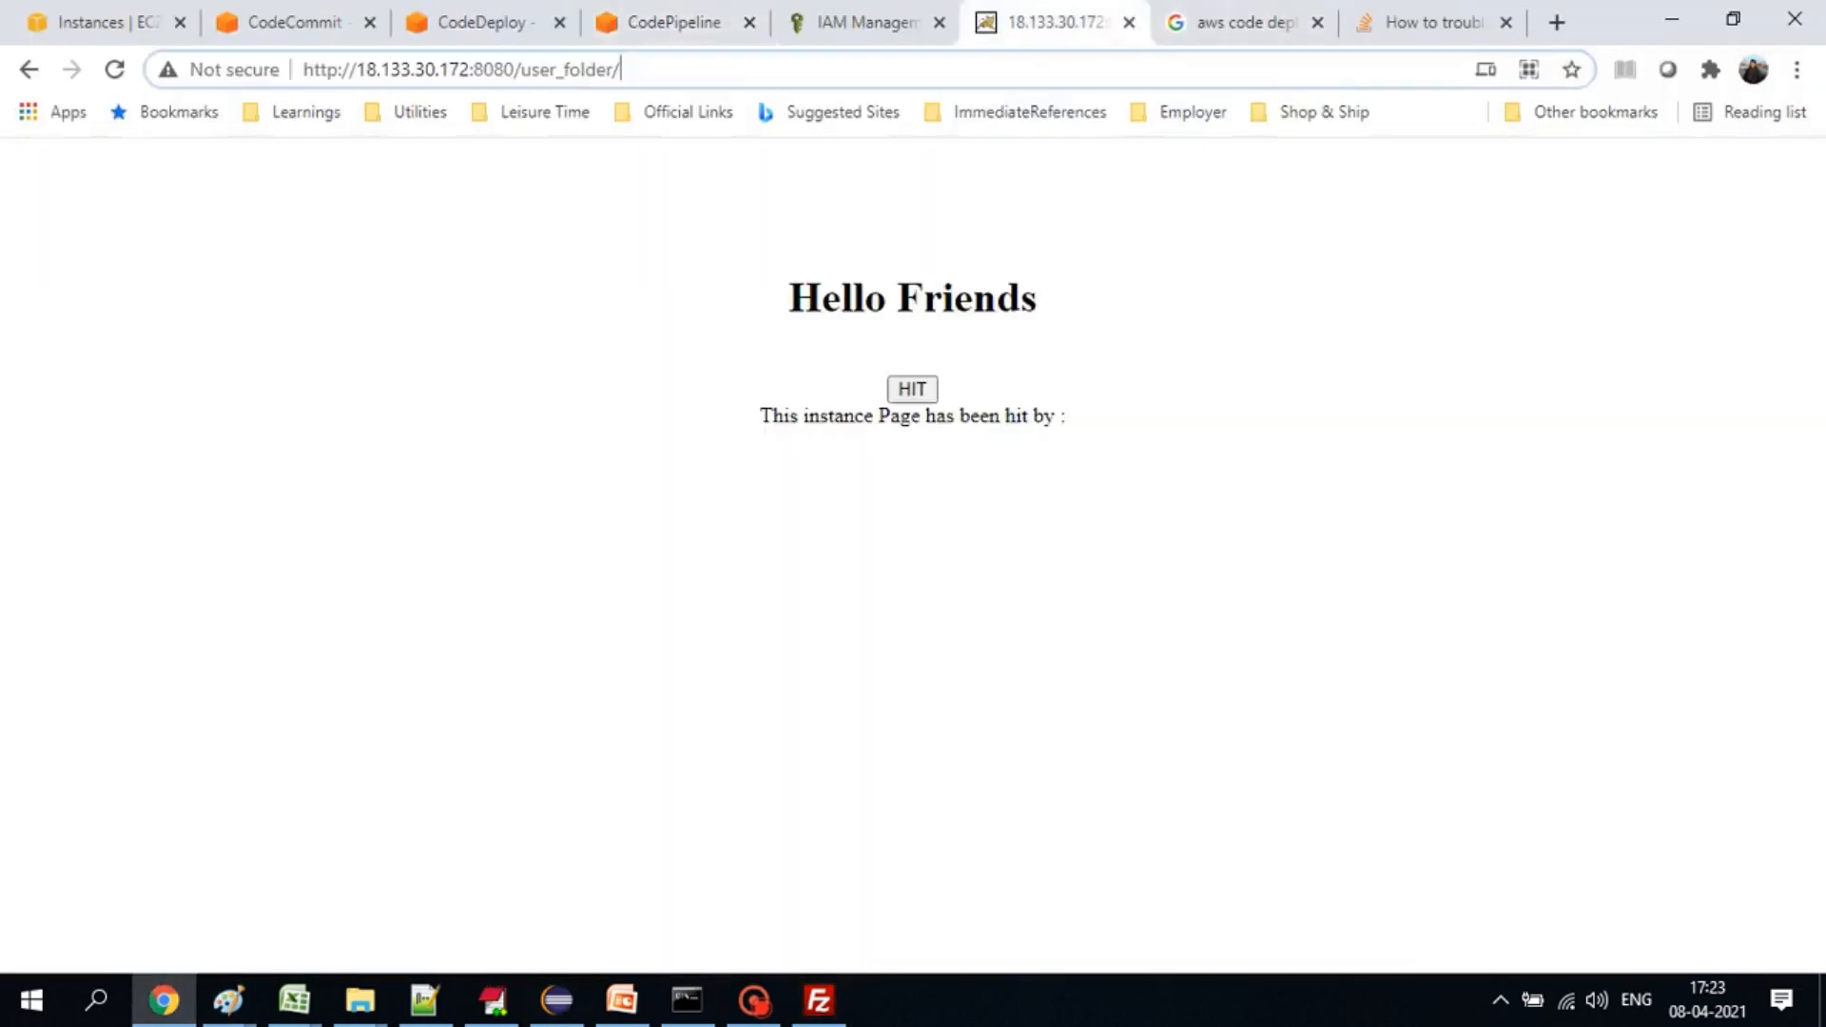
{"action": "left_click", "coordinate": [1558, 22]}
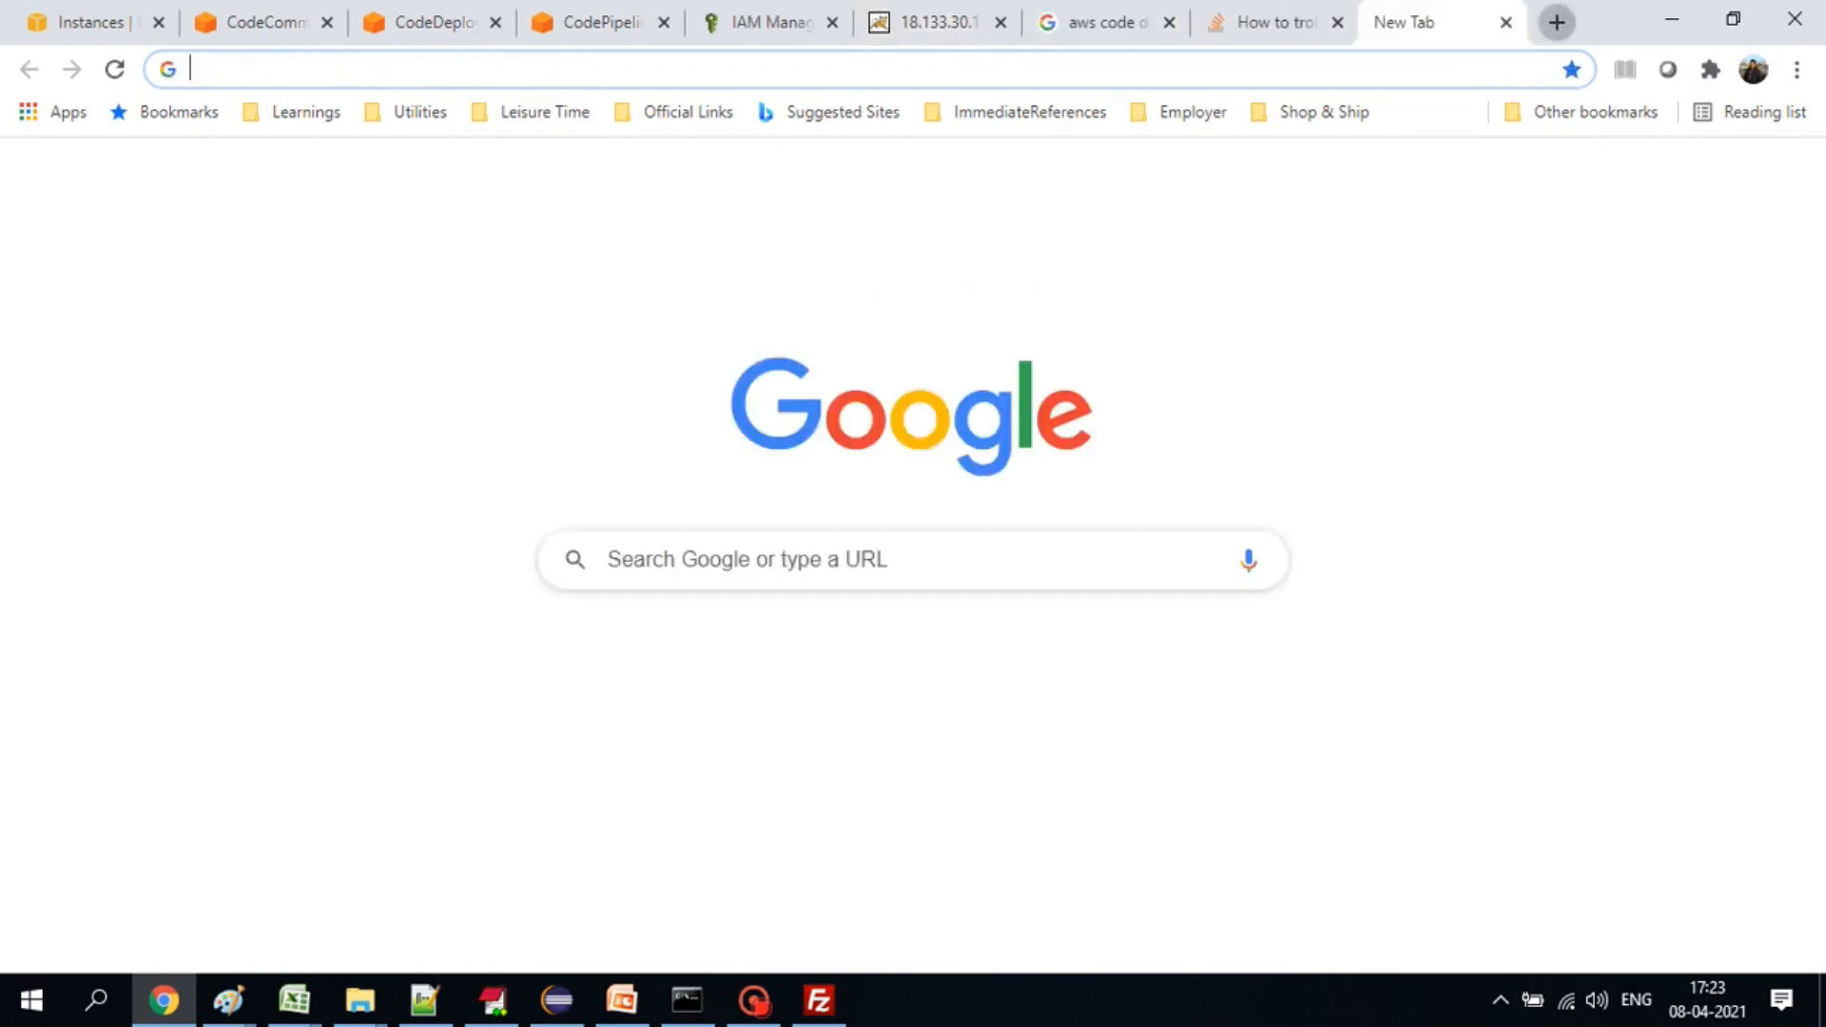
{"action": "type", "text": "awspipelinedemo"}
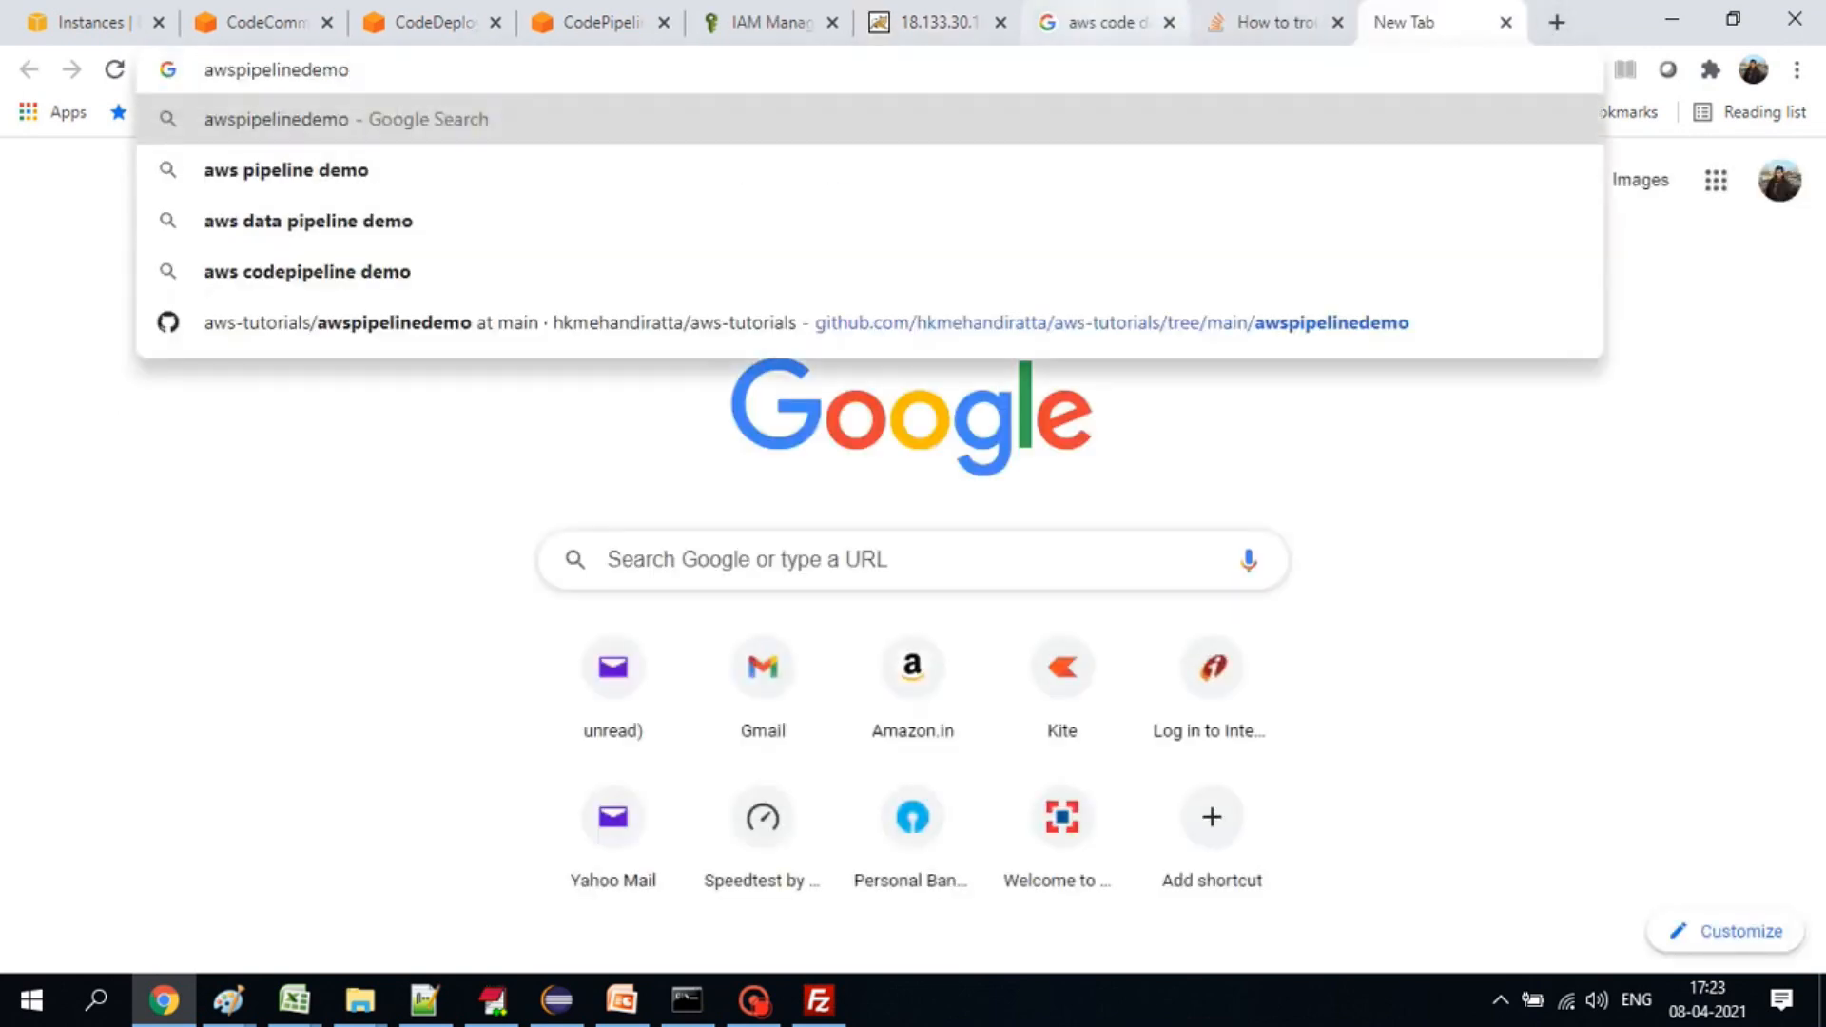
{"action": "left_click", "coordinate": [1337, 22]}
{"action": "left_click", "coordinate": [1169, 22]}
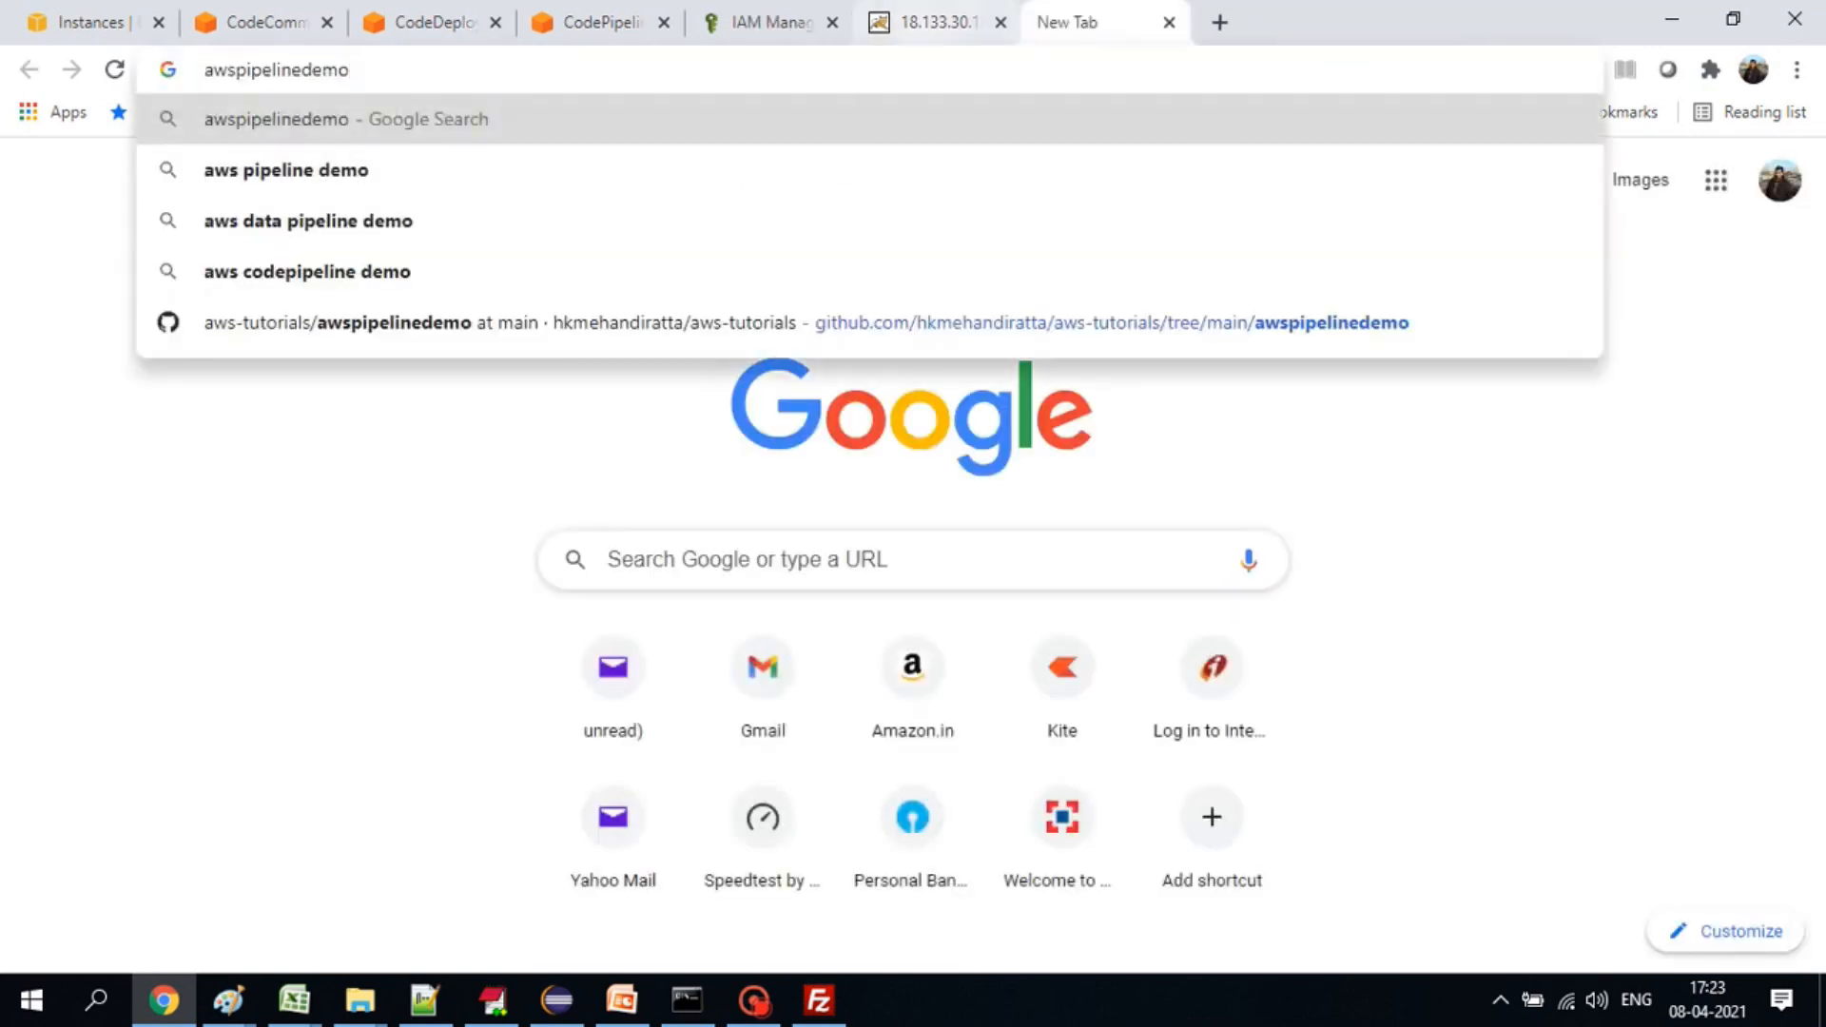
{"action": "left_click", "coordinate": [937, 22]}
{"action": "left_click", "coordinate": [937, 70]}
{"action": "key", "text": "ctrl+a"}
{"action": "key", "text": "ctrl+c"}
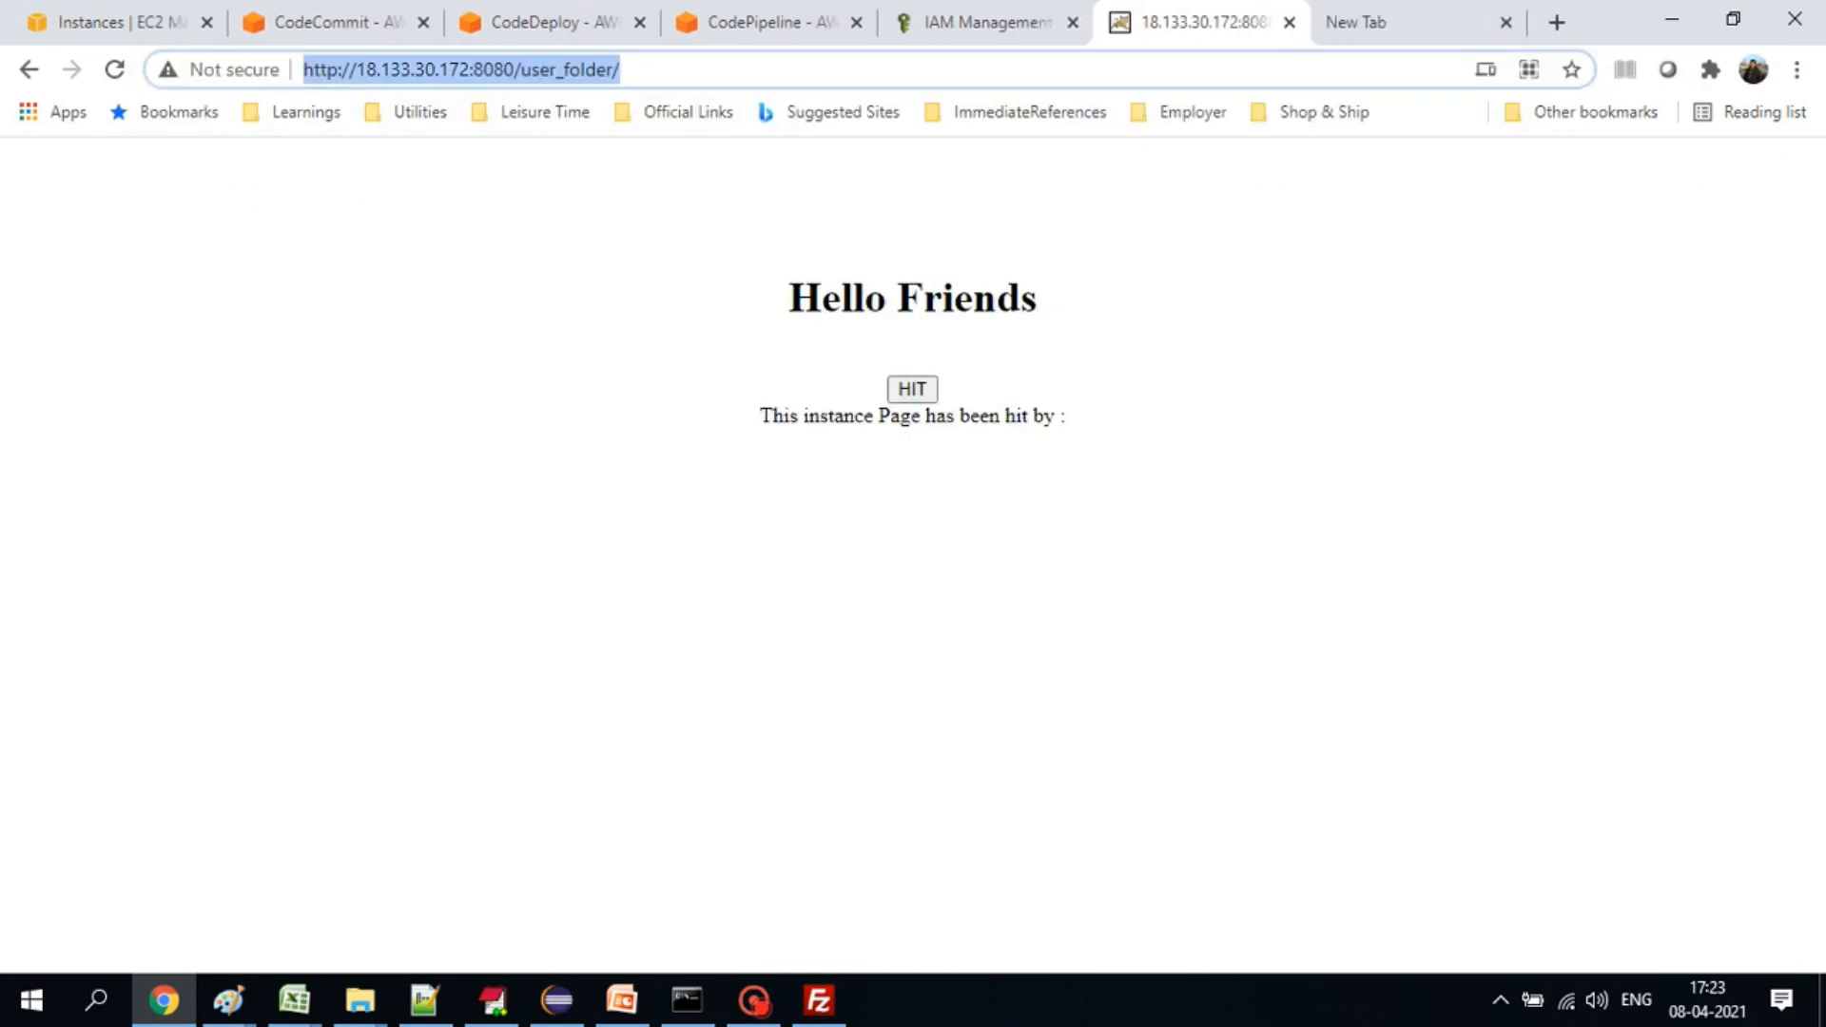
{"action": "left_click", "coordinate": [1418, 22]}
{"action": "key", "text": "ctrl+v"}
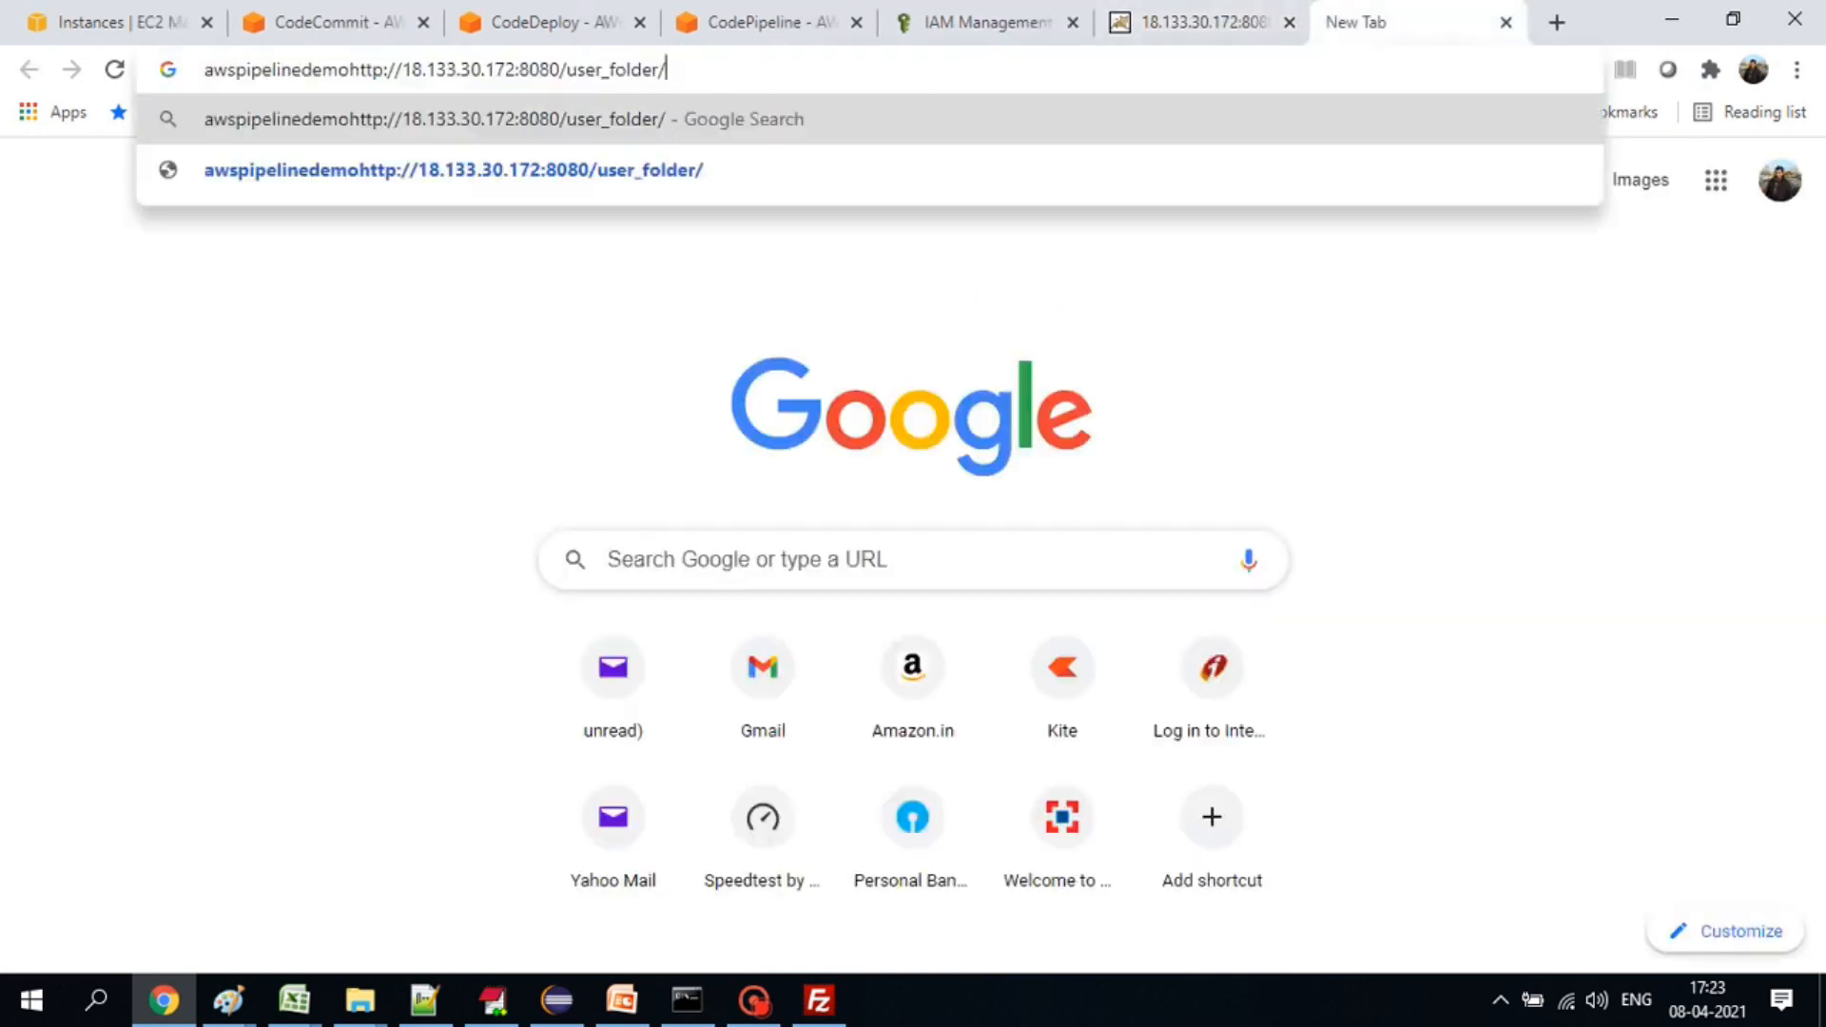
{"action": "left_click_drag", "start_coordinate": [351, 70], "coordinate": [204, 69]}
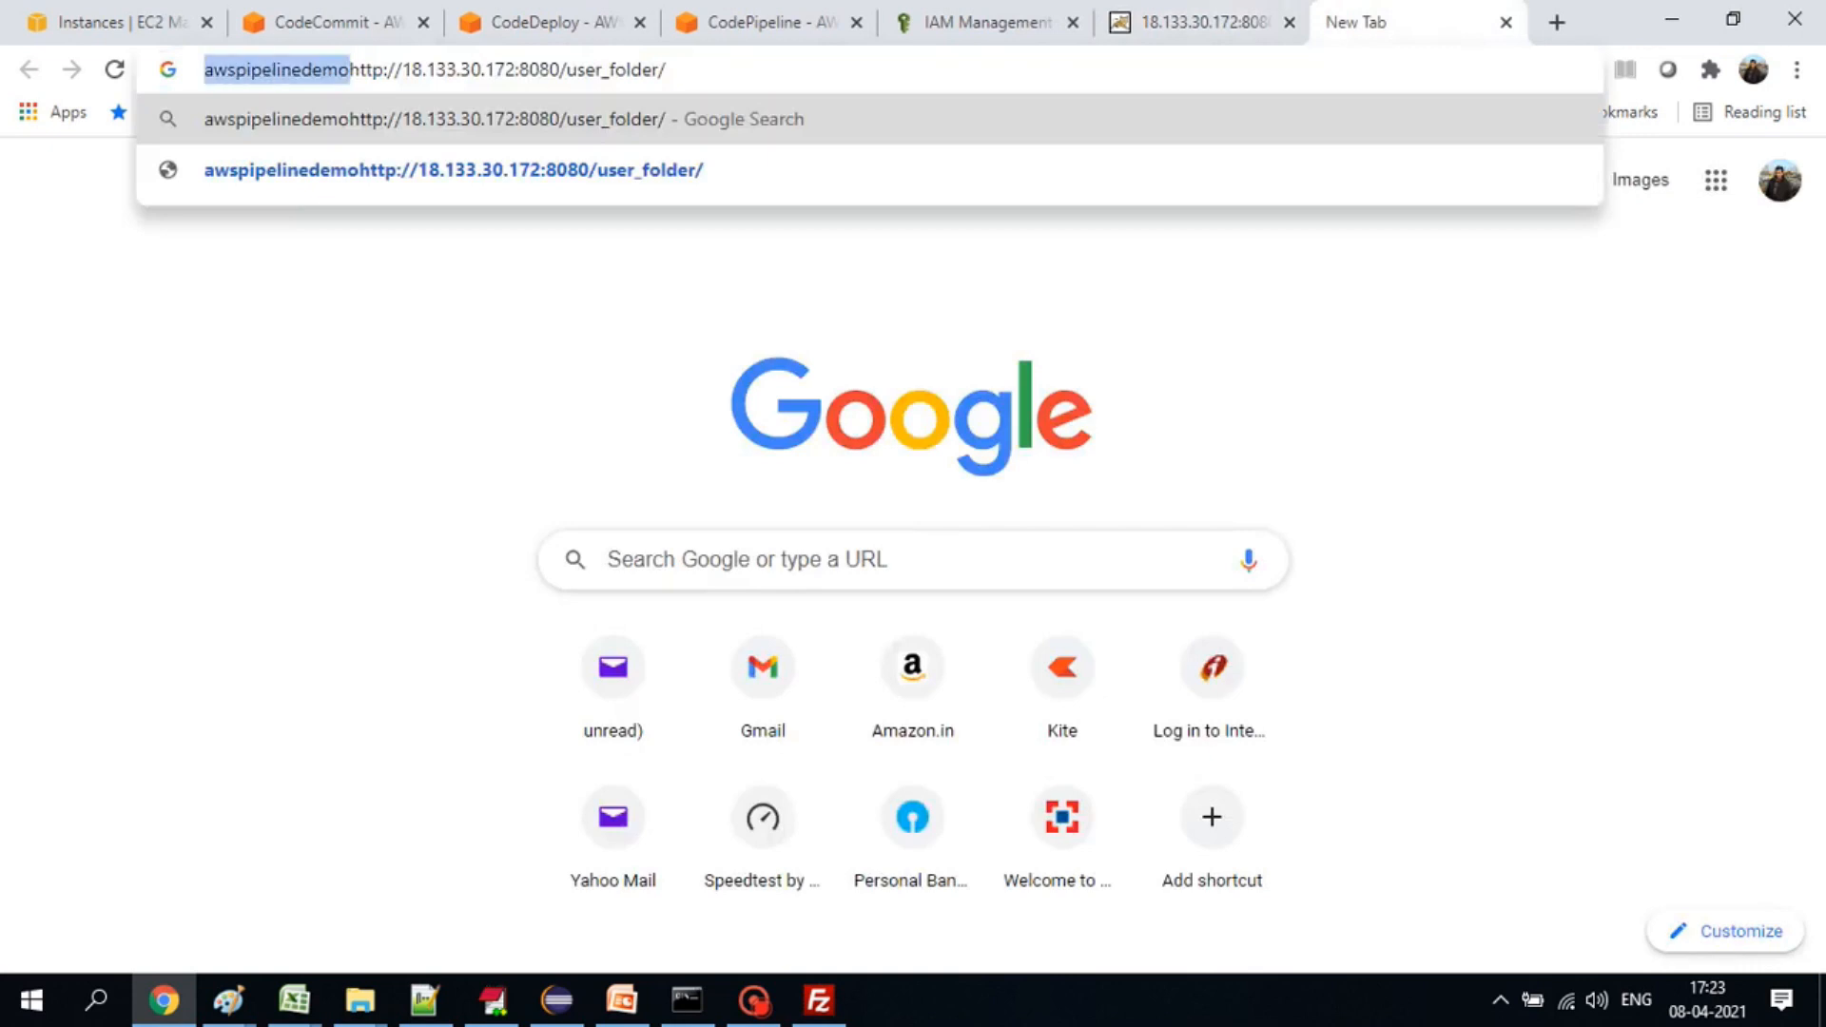
{"action": "key", "text": "ctrl+x"}
{"action": "double_click", "coordinate": [466, 70]}
{"action": "key", "text": "ctrl+v"}
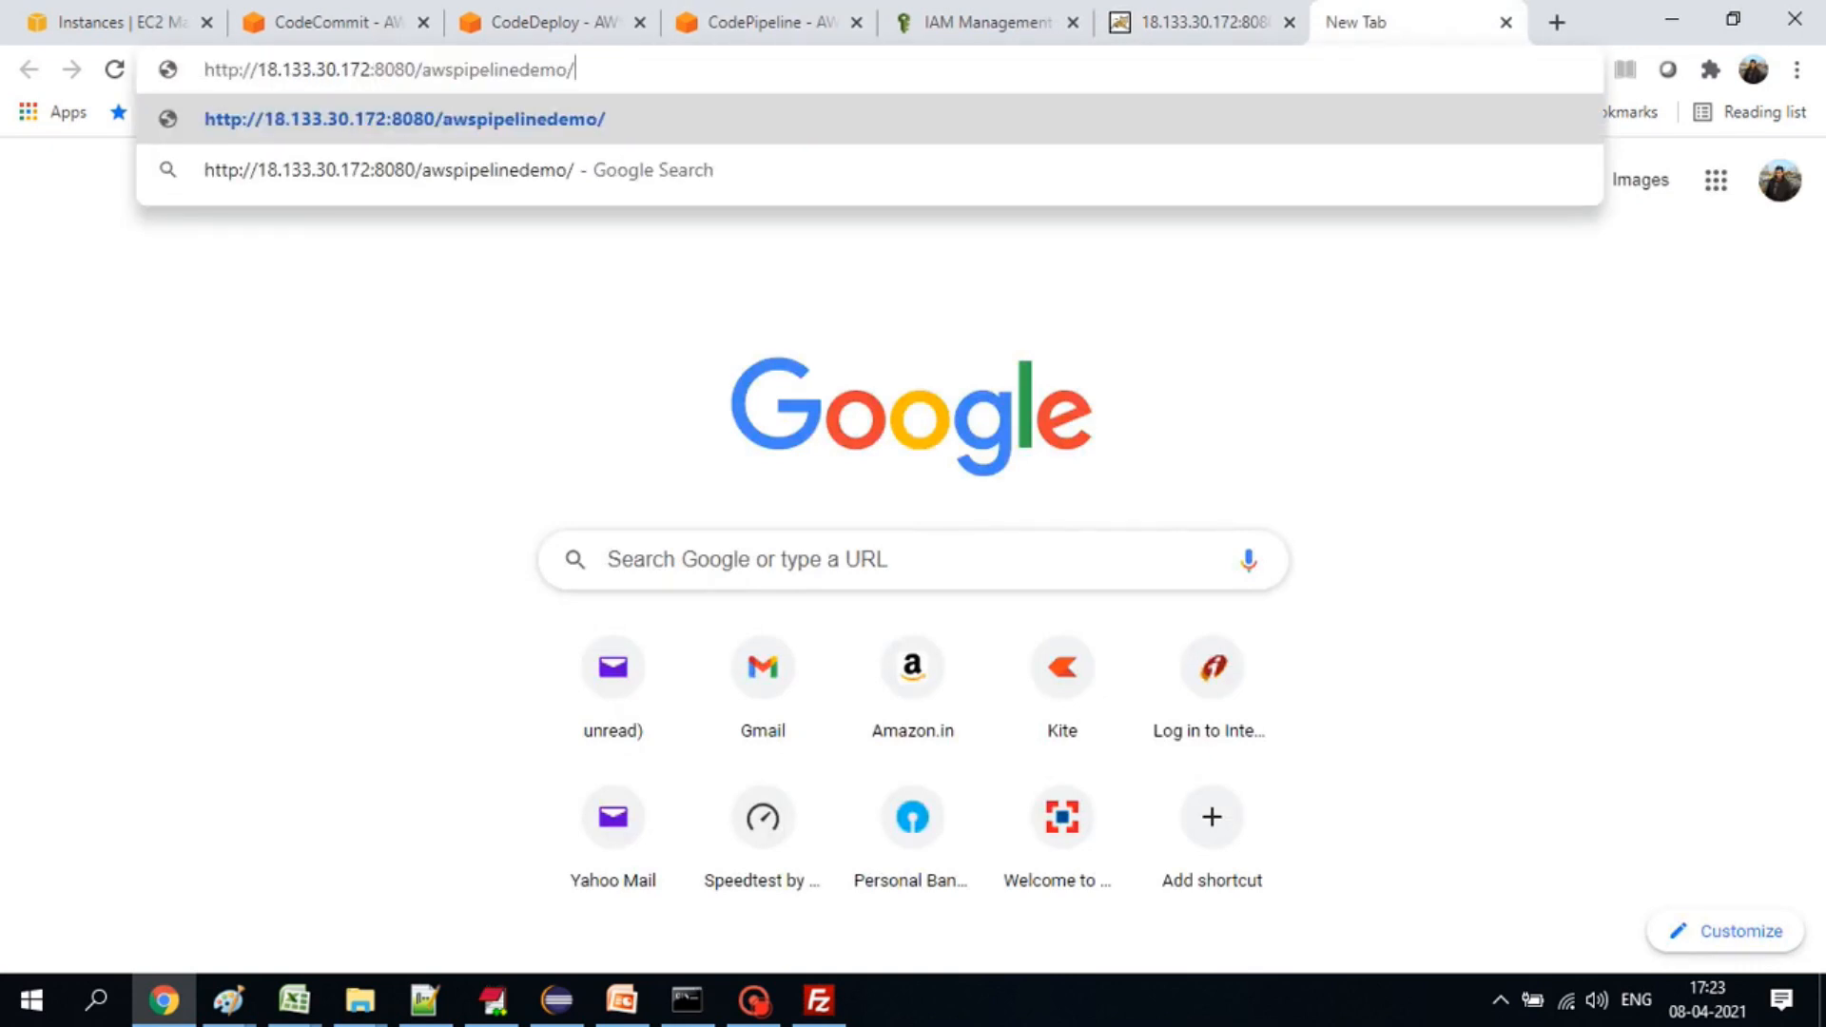
- Extend the address with hello? and a name parameter holding a first name, and load the deployed application's page
{"action": "type", "text": "hello?"}
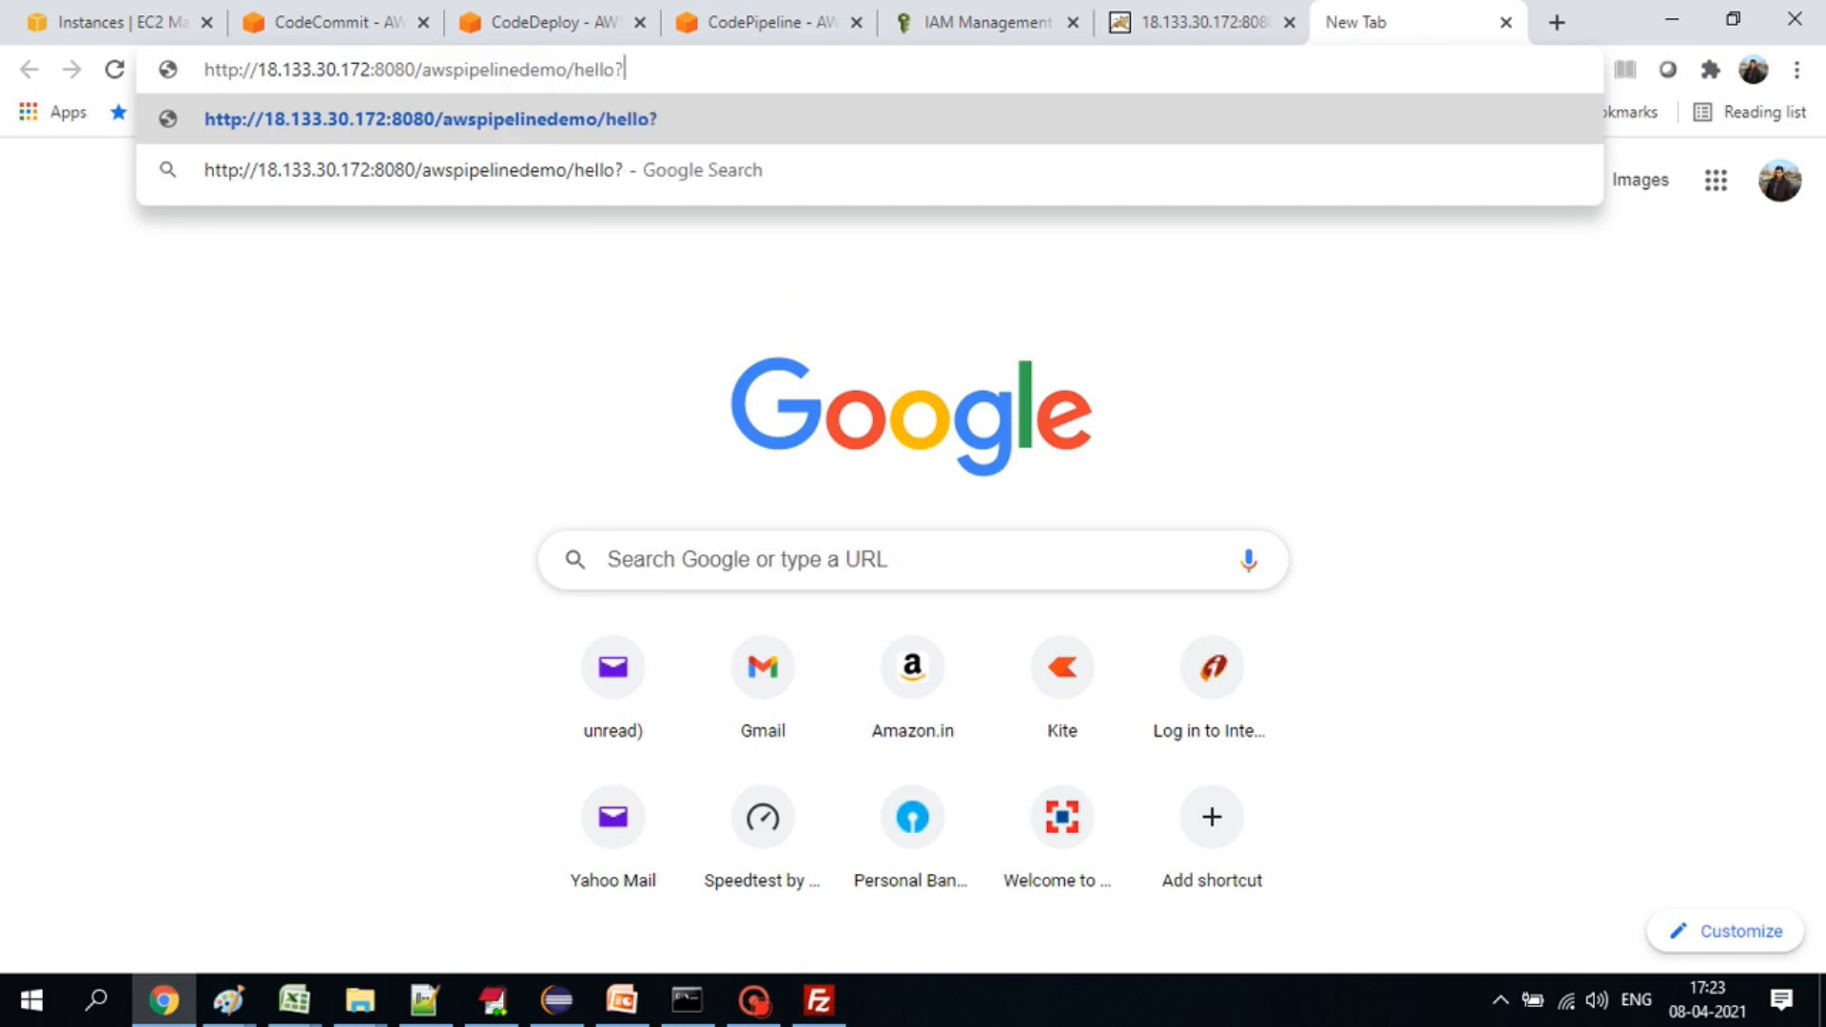
{"action": "type", "text": "name=Hiten"}
{"action": "key", "text": "Return"}
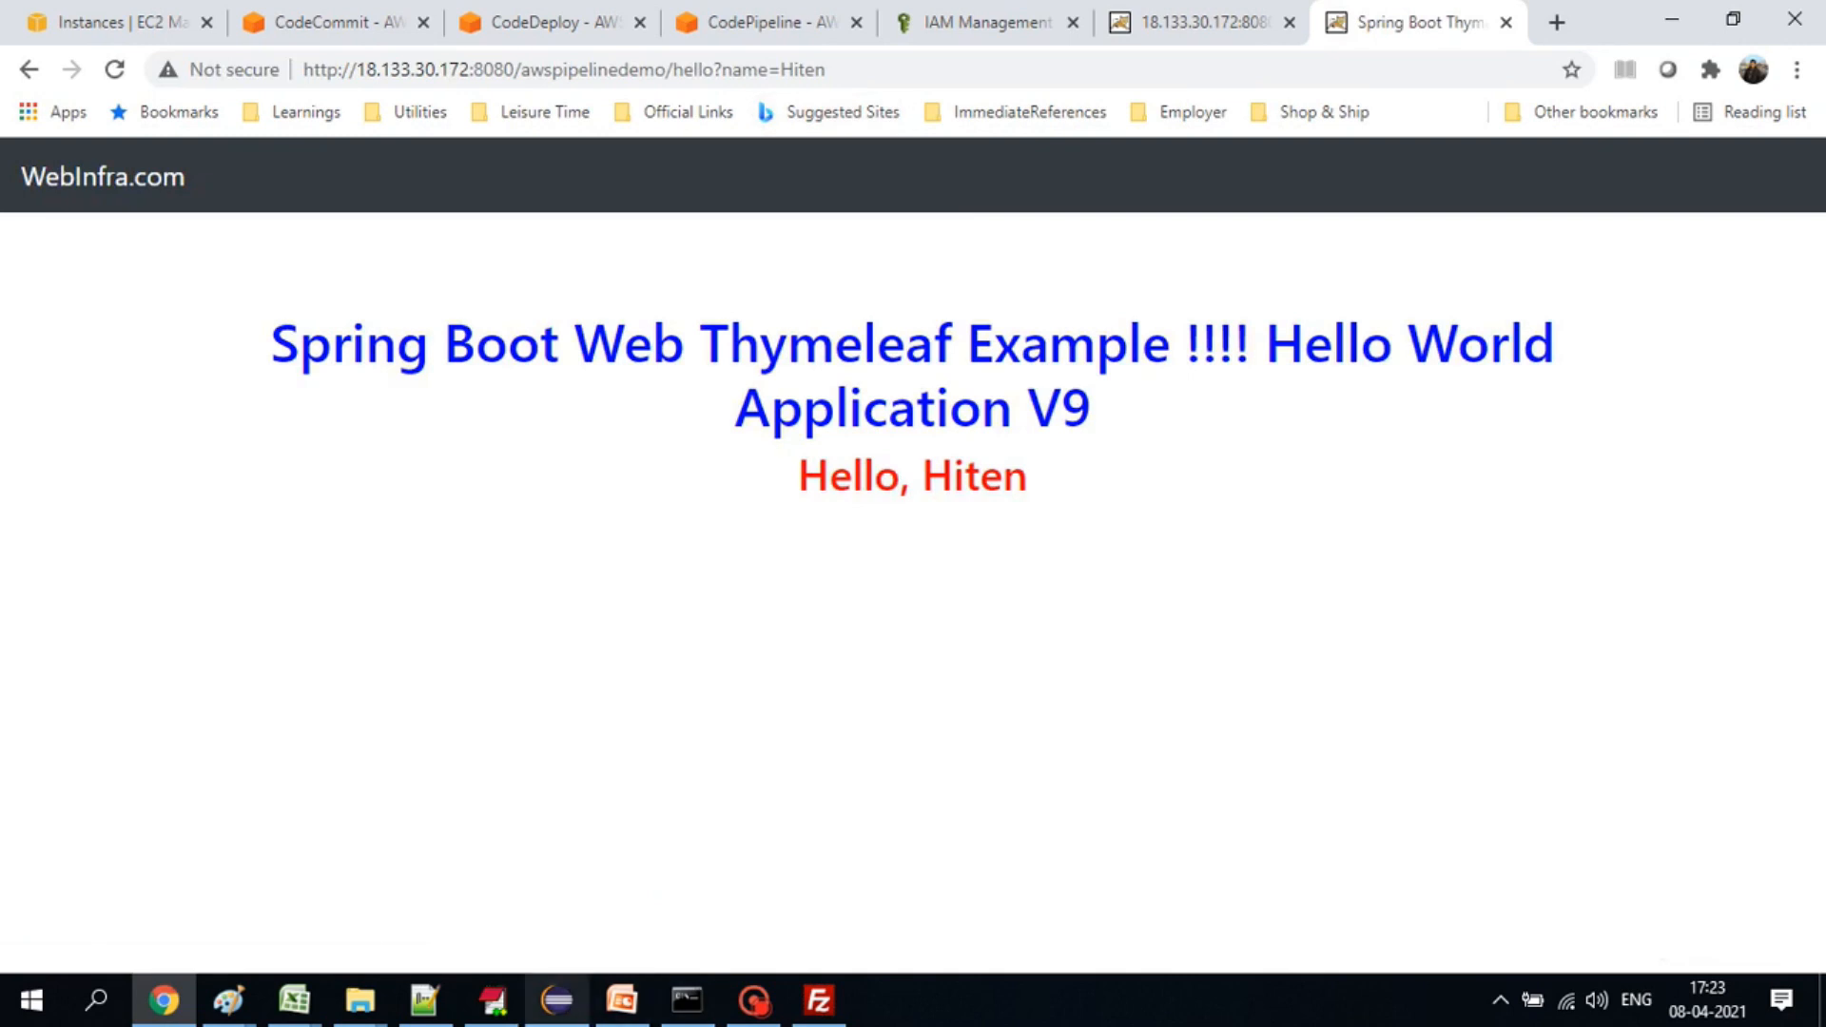
- Switch to the Eclipse workspace, open pom.xml in a taller editor and check the build's finalName entry
{"action": "mouse_move", "coordinate": [558, 1000]}
{"action": "left_click", "coordinate": [557, 856]}
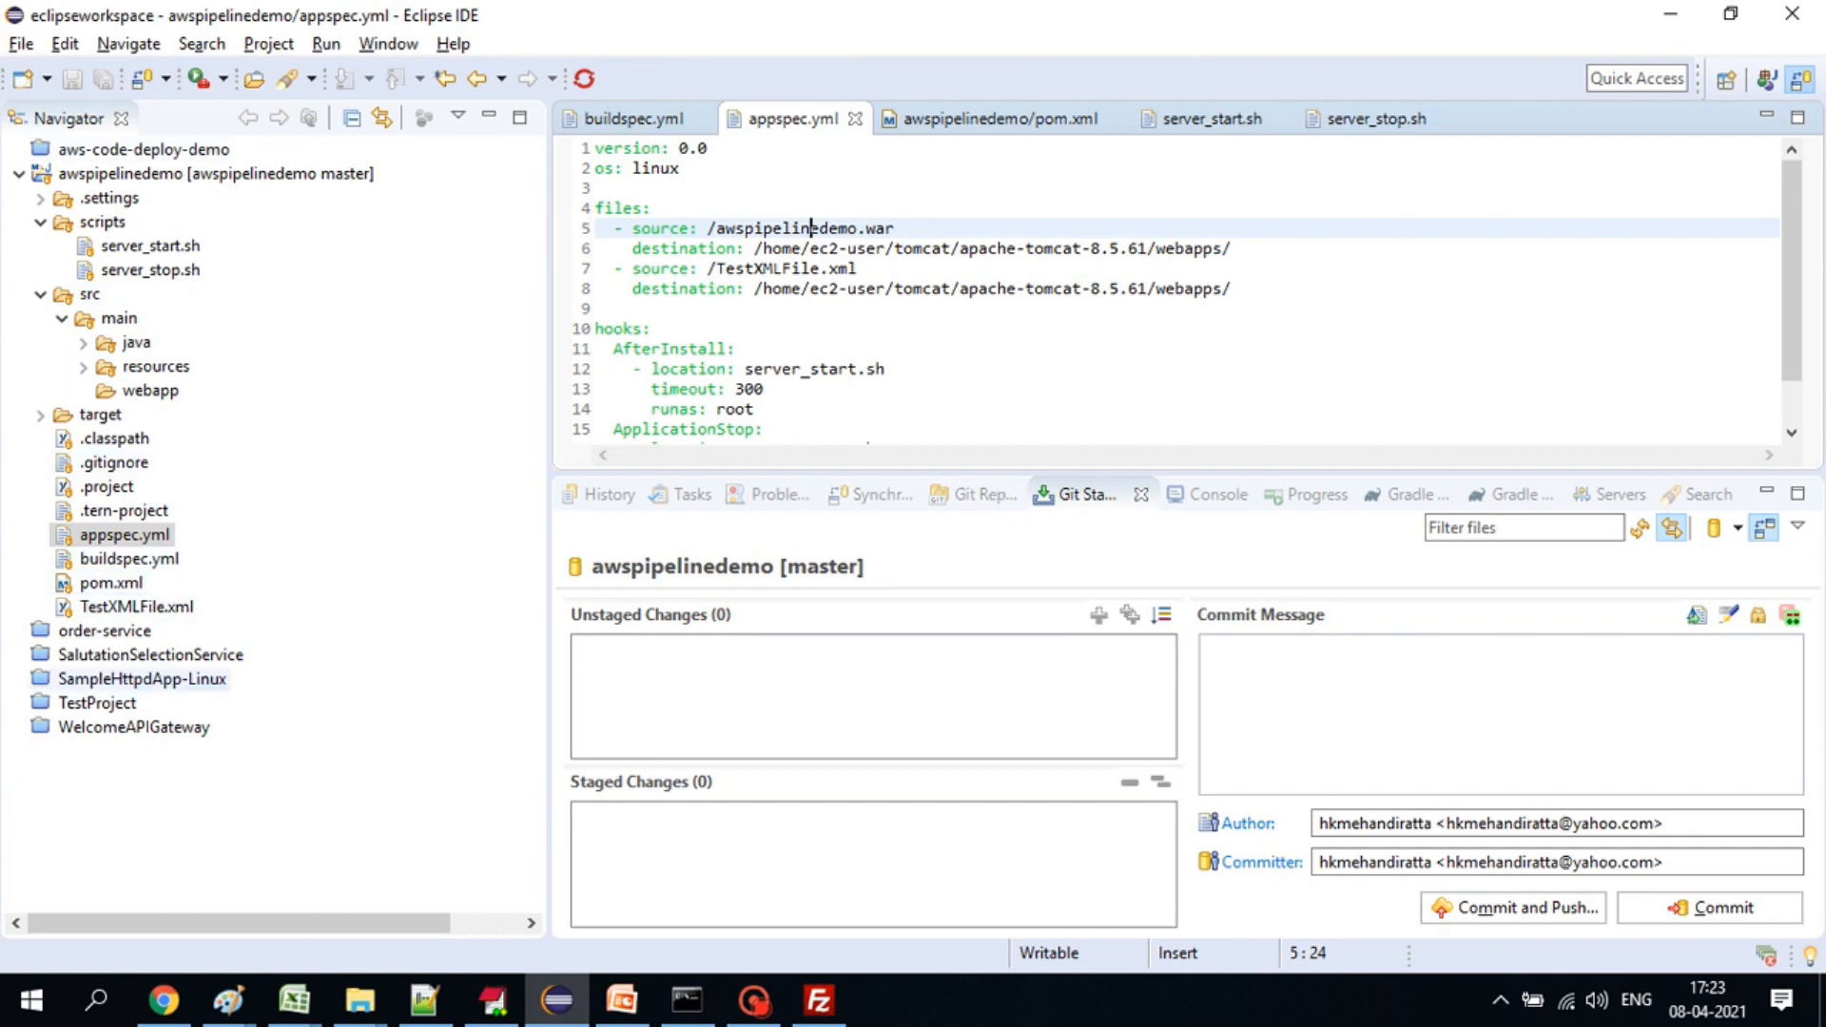
{"action": "double_click", "coordinate": [110, 582]}
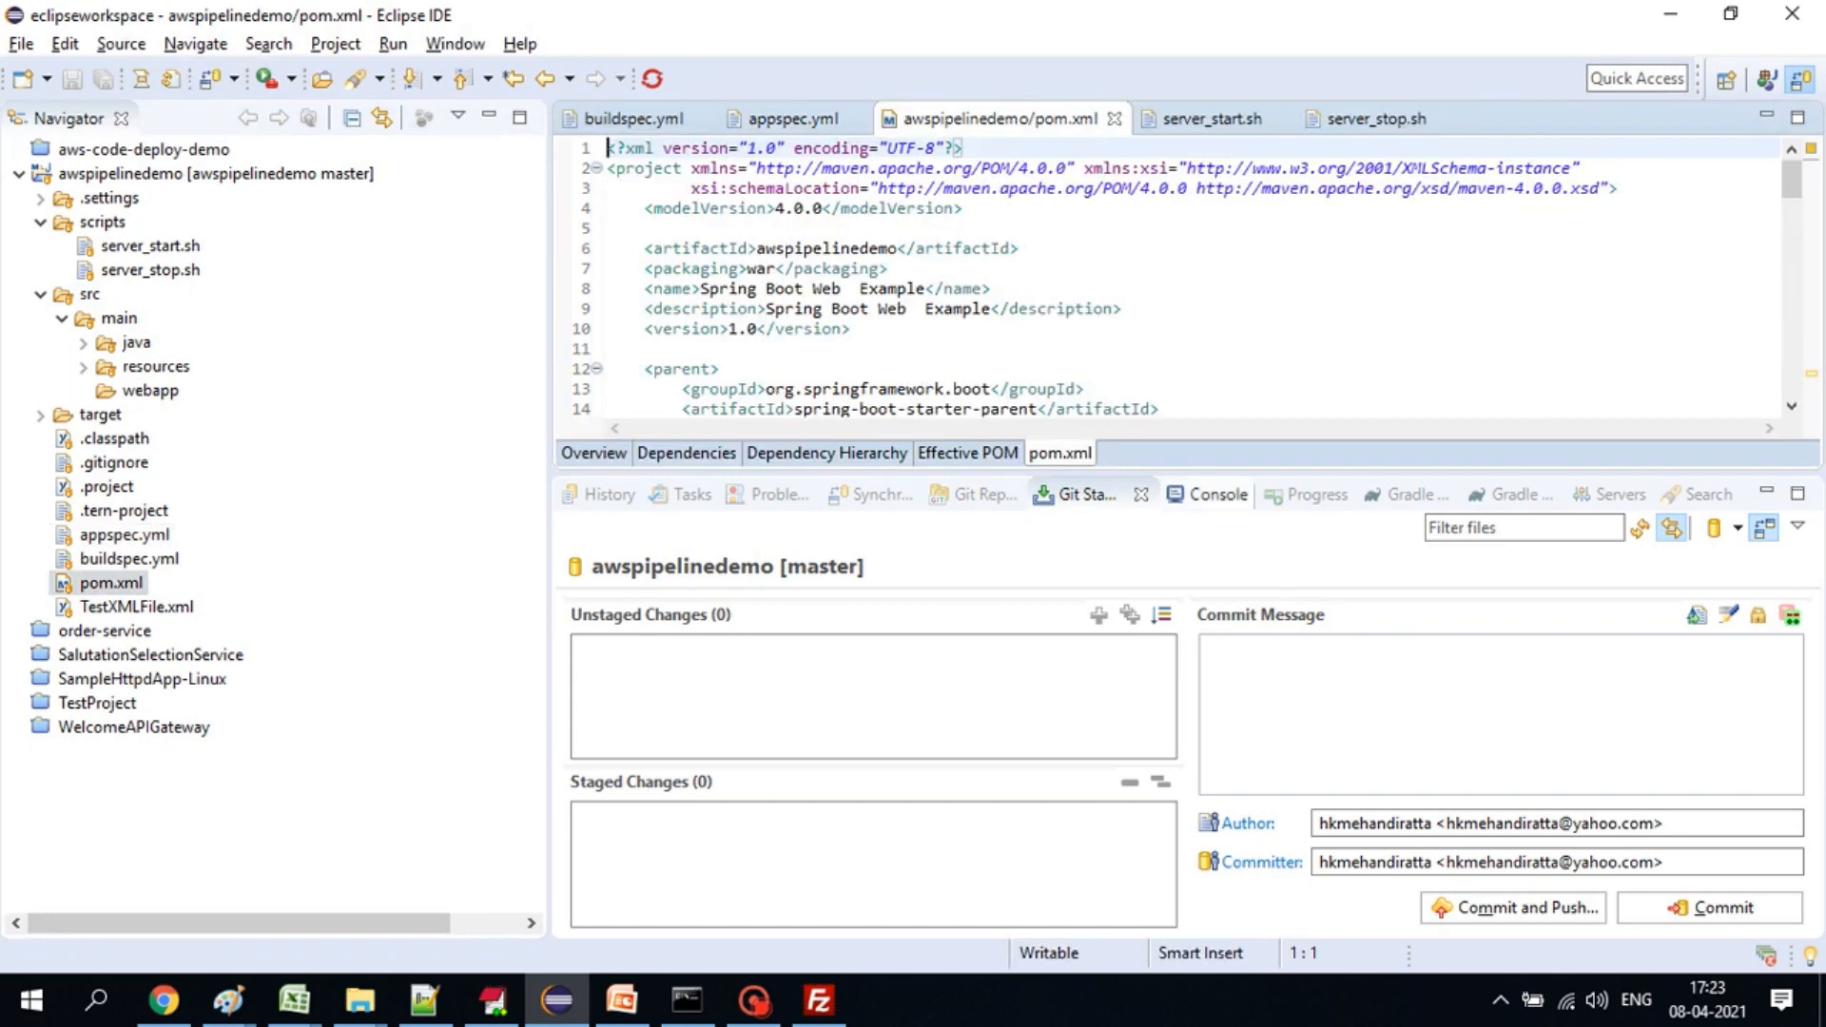
{"action": "left_click_drag", "start_coordinate": [1197, 471], "coordinate": [1194, 788]}
{"action": "scroll", "coordinate": [1142, 609], "scroll_direction": "down", "scroll_amount": 13}
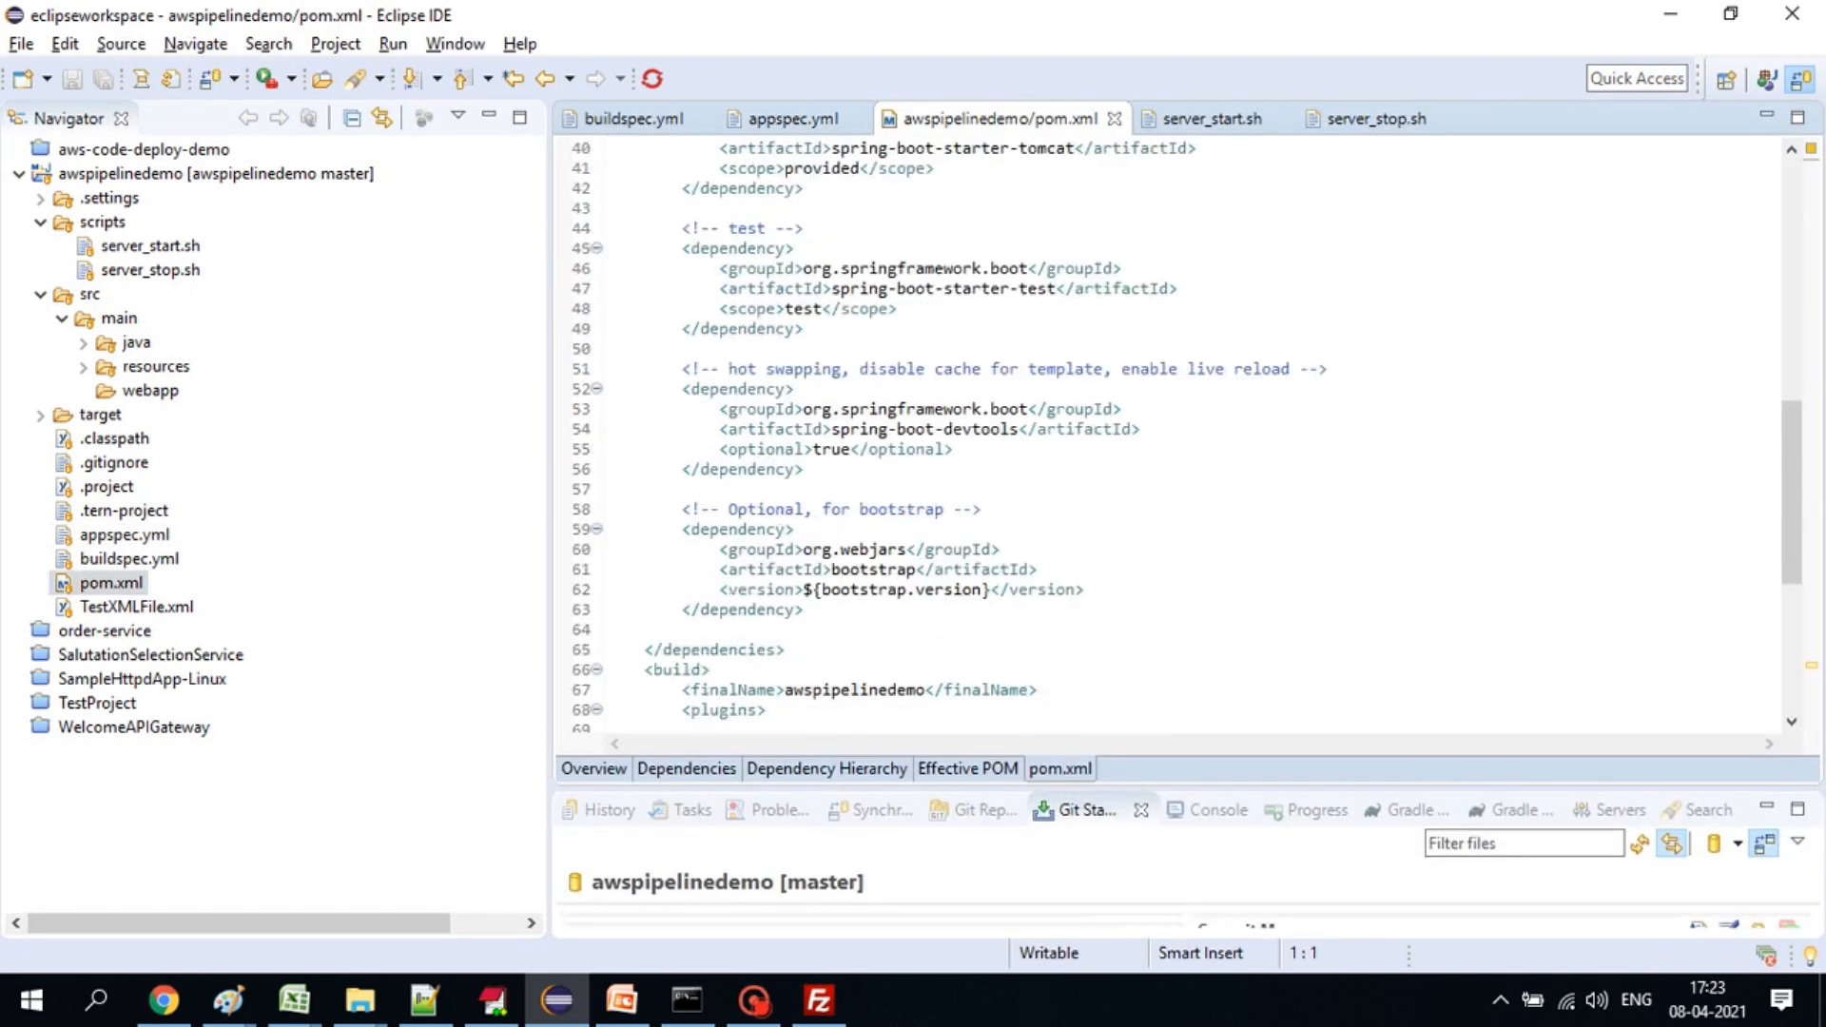
{"action": "left_click_drag", "start_coordinate": [784, 690], "coordinate": [927, 690]}
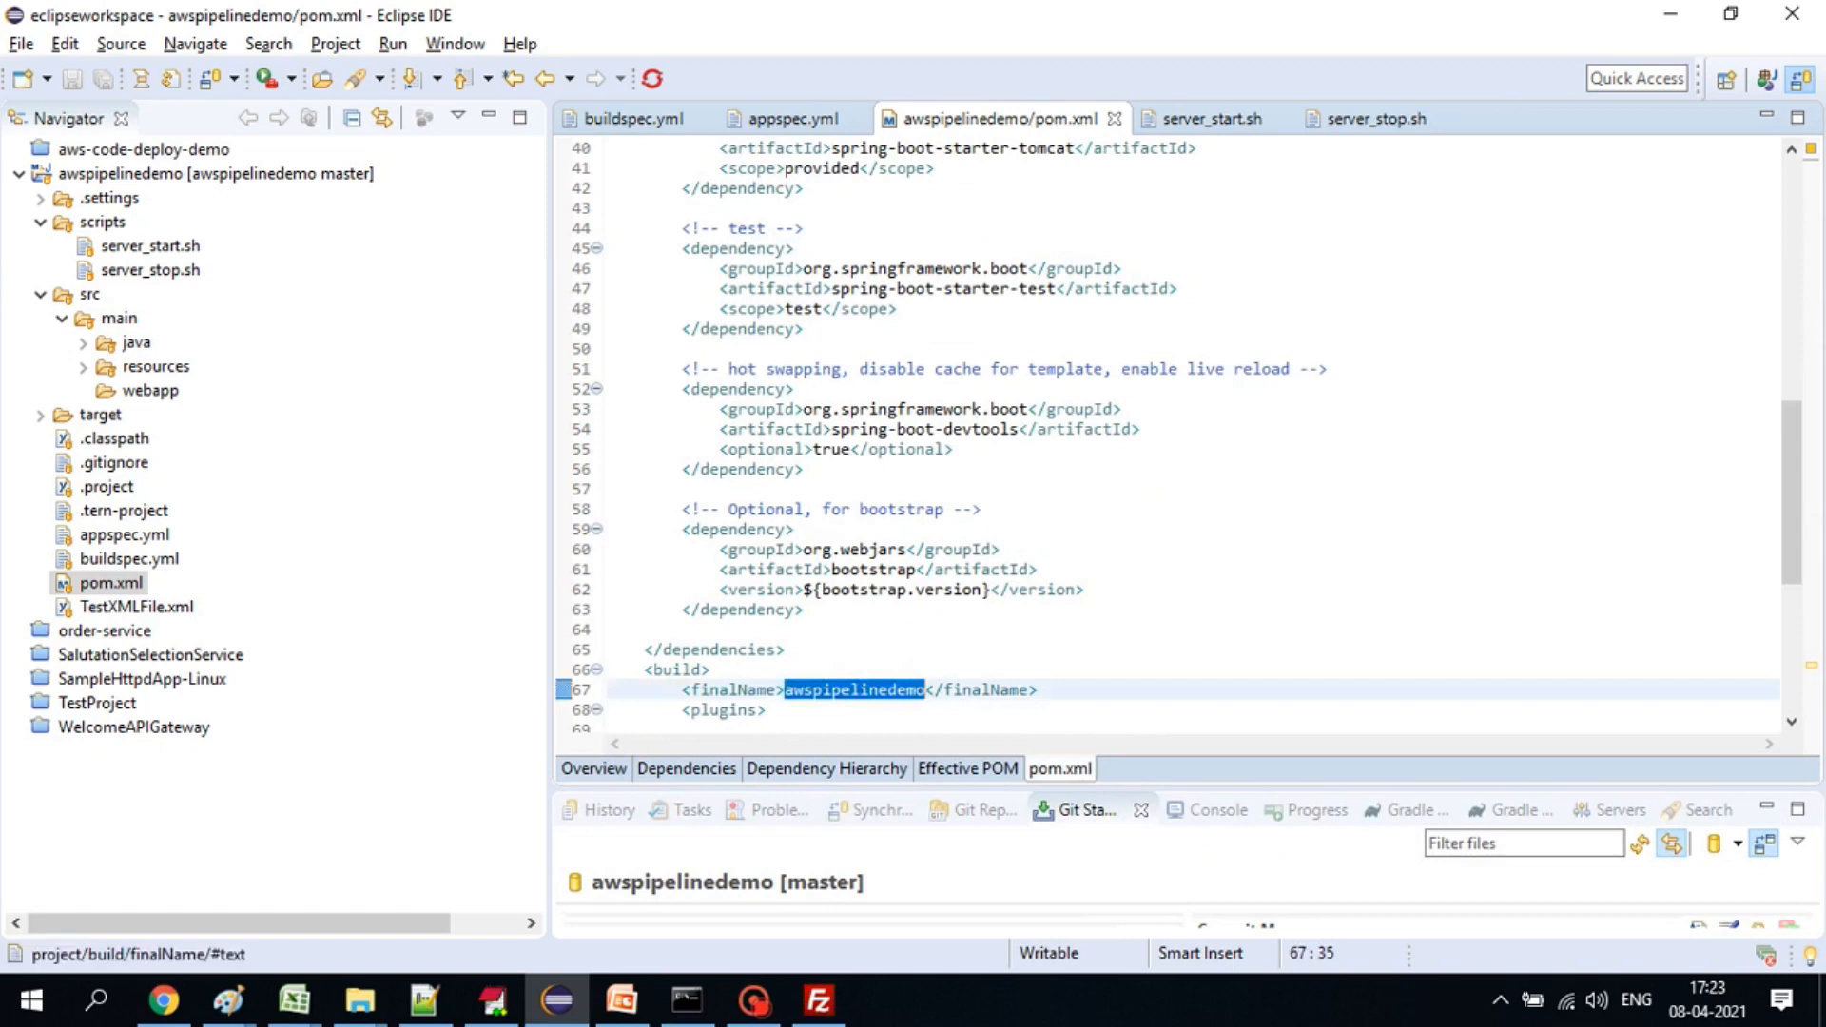
- Review the install, build and post_build phases in buildspec.yml, including the Java runtime, Maven command and commented-out S3 copy
{"action": "left_click", "coordinate": [130, 559]}
{"action": "double_click", "coordinate": [130, 559]}
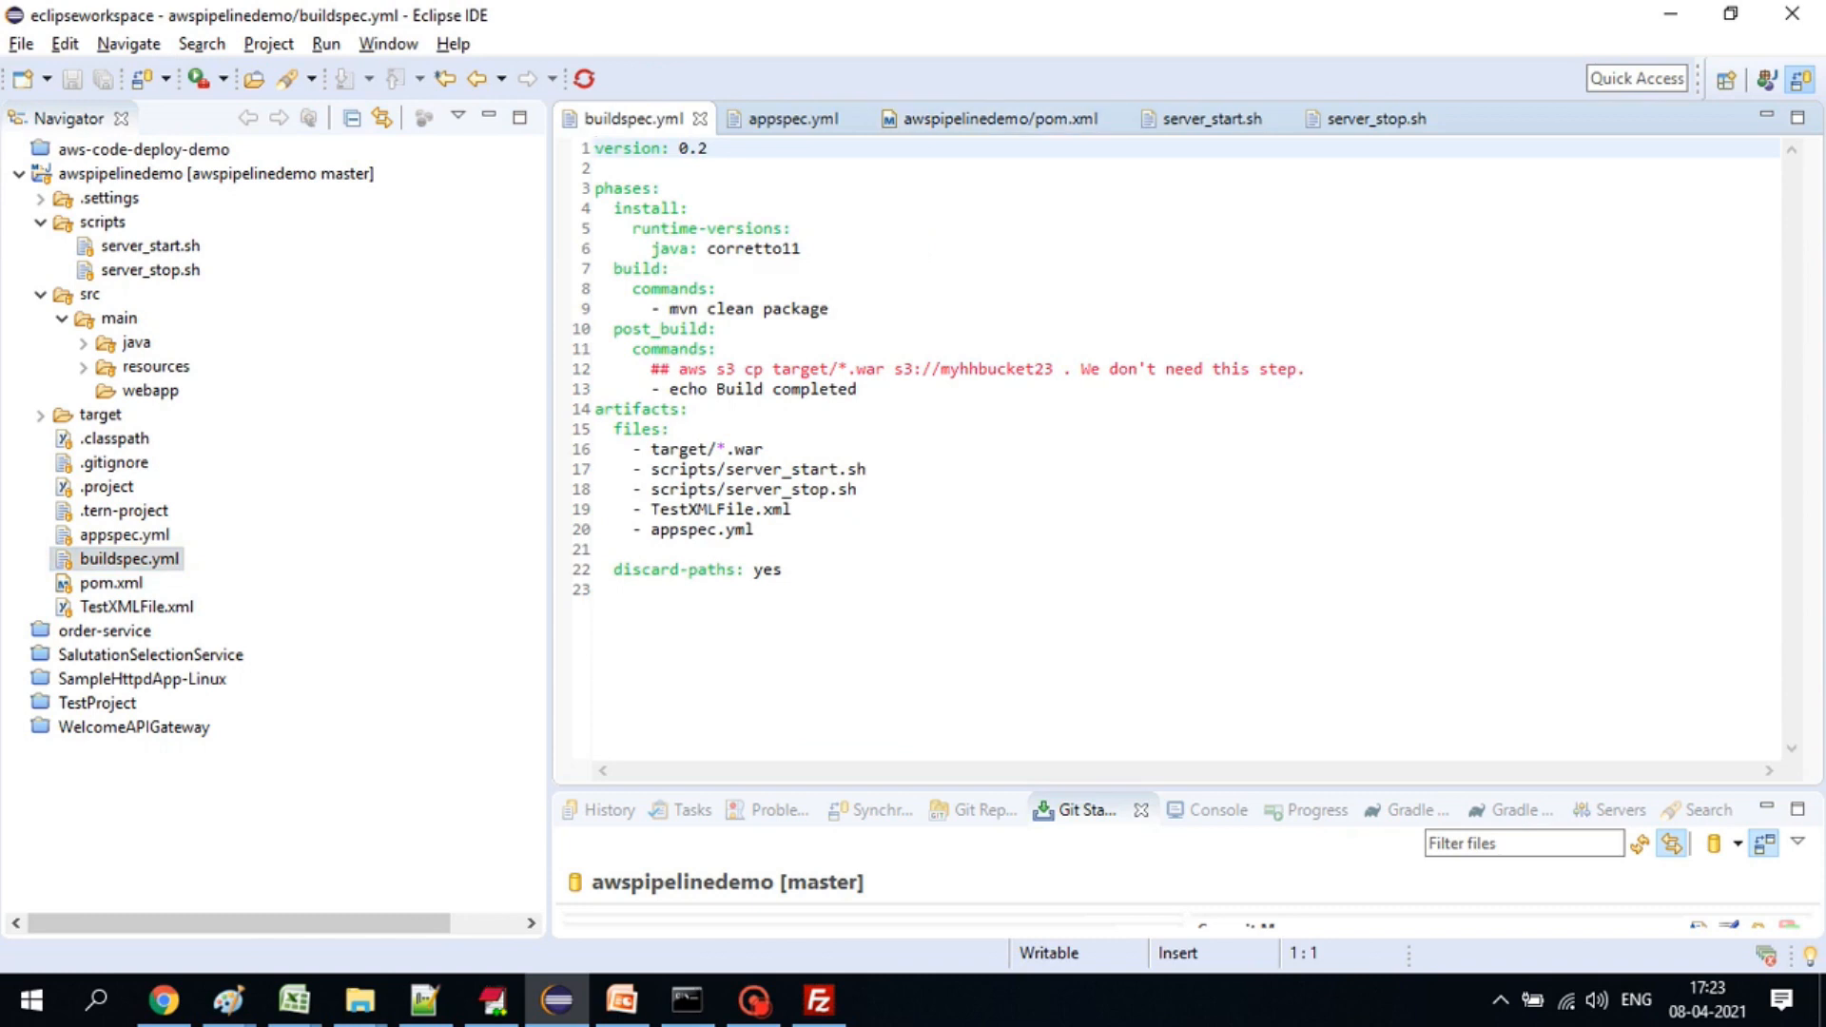
{"action": "left_click", "coordinate": [633, 208]}
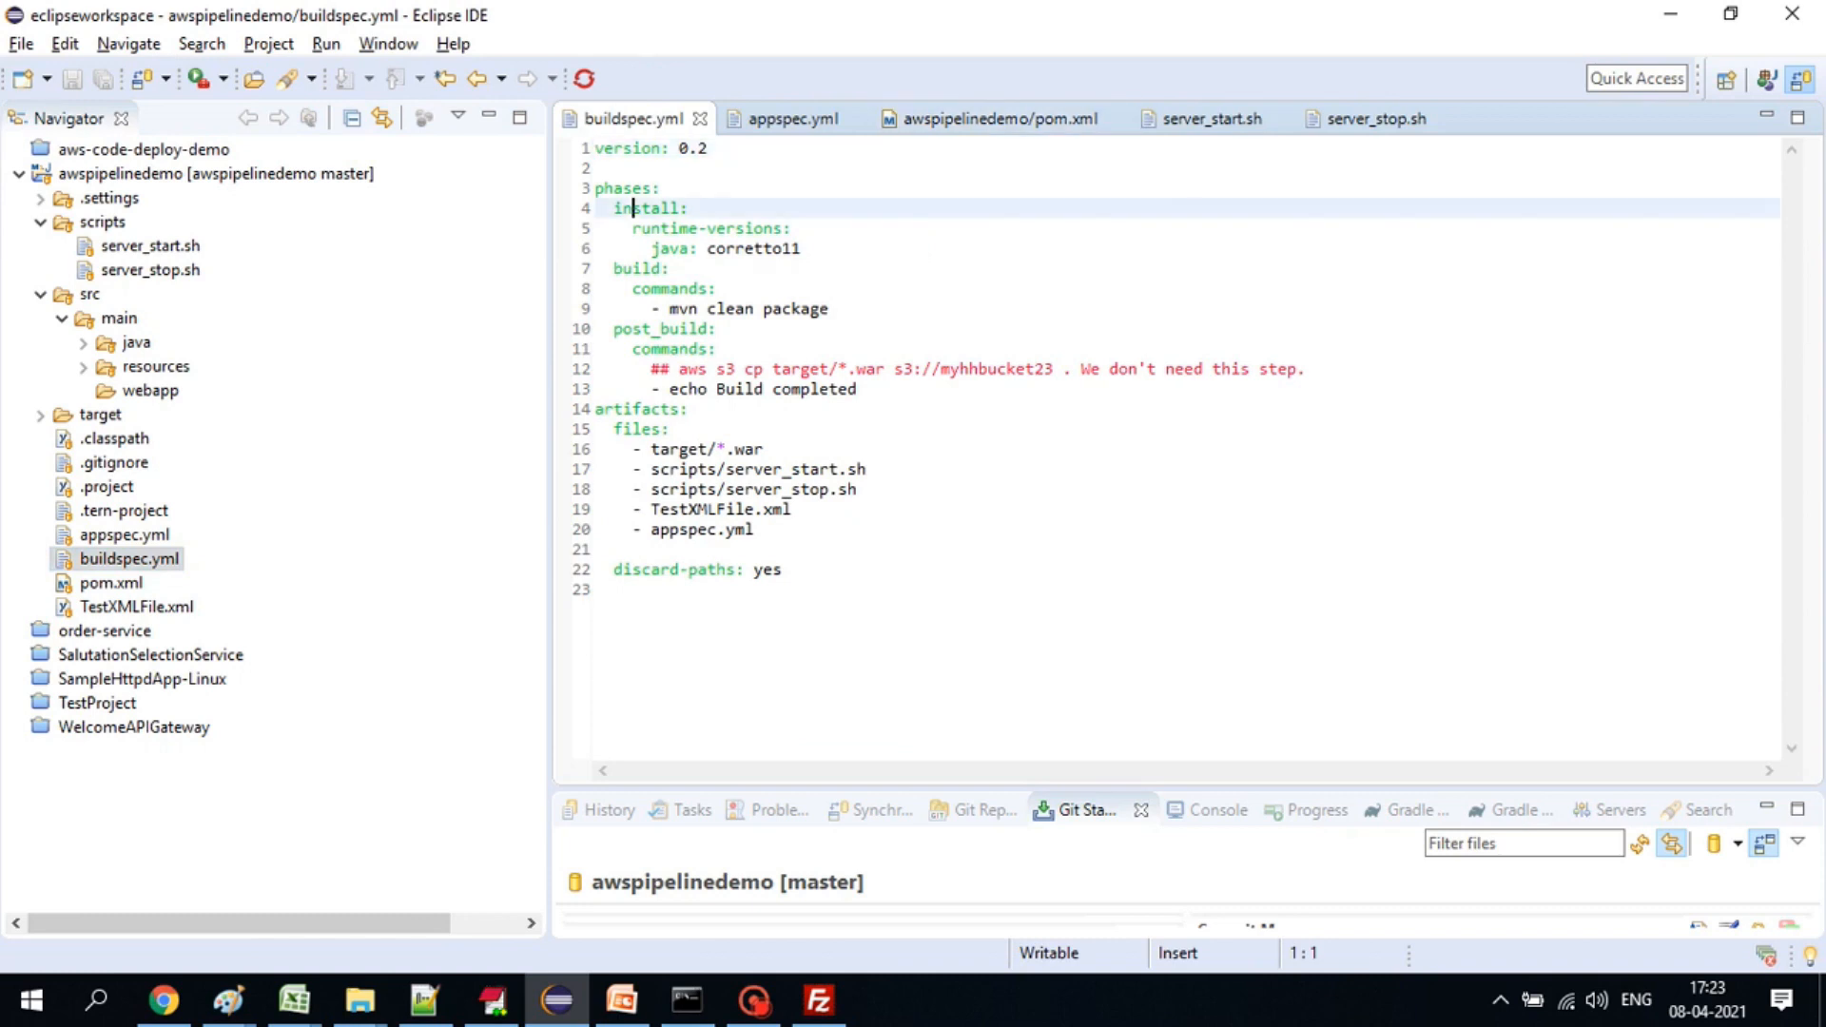
{"action": "double_click", "coordinate": [754, 248]}
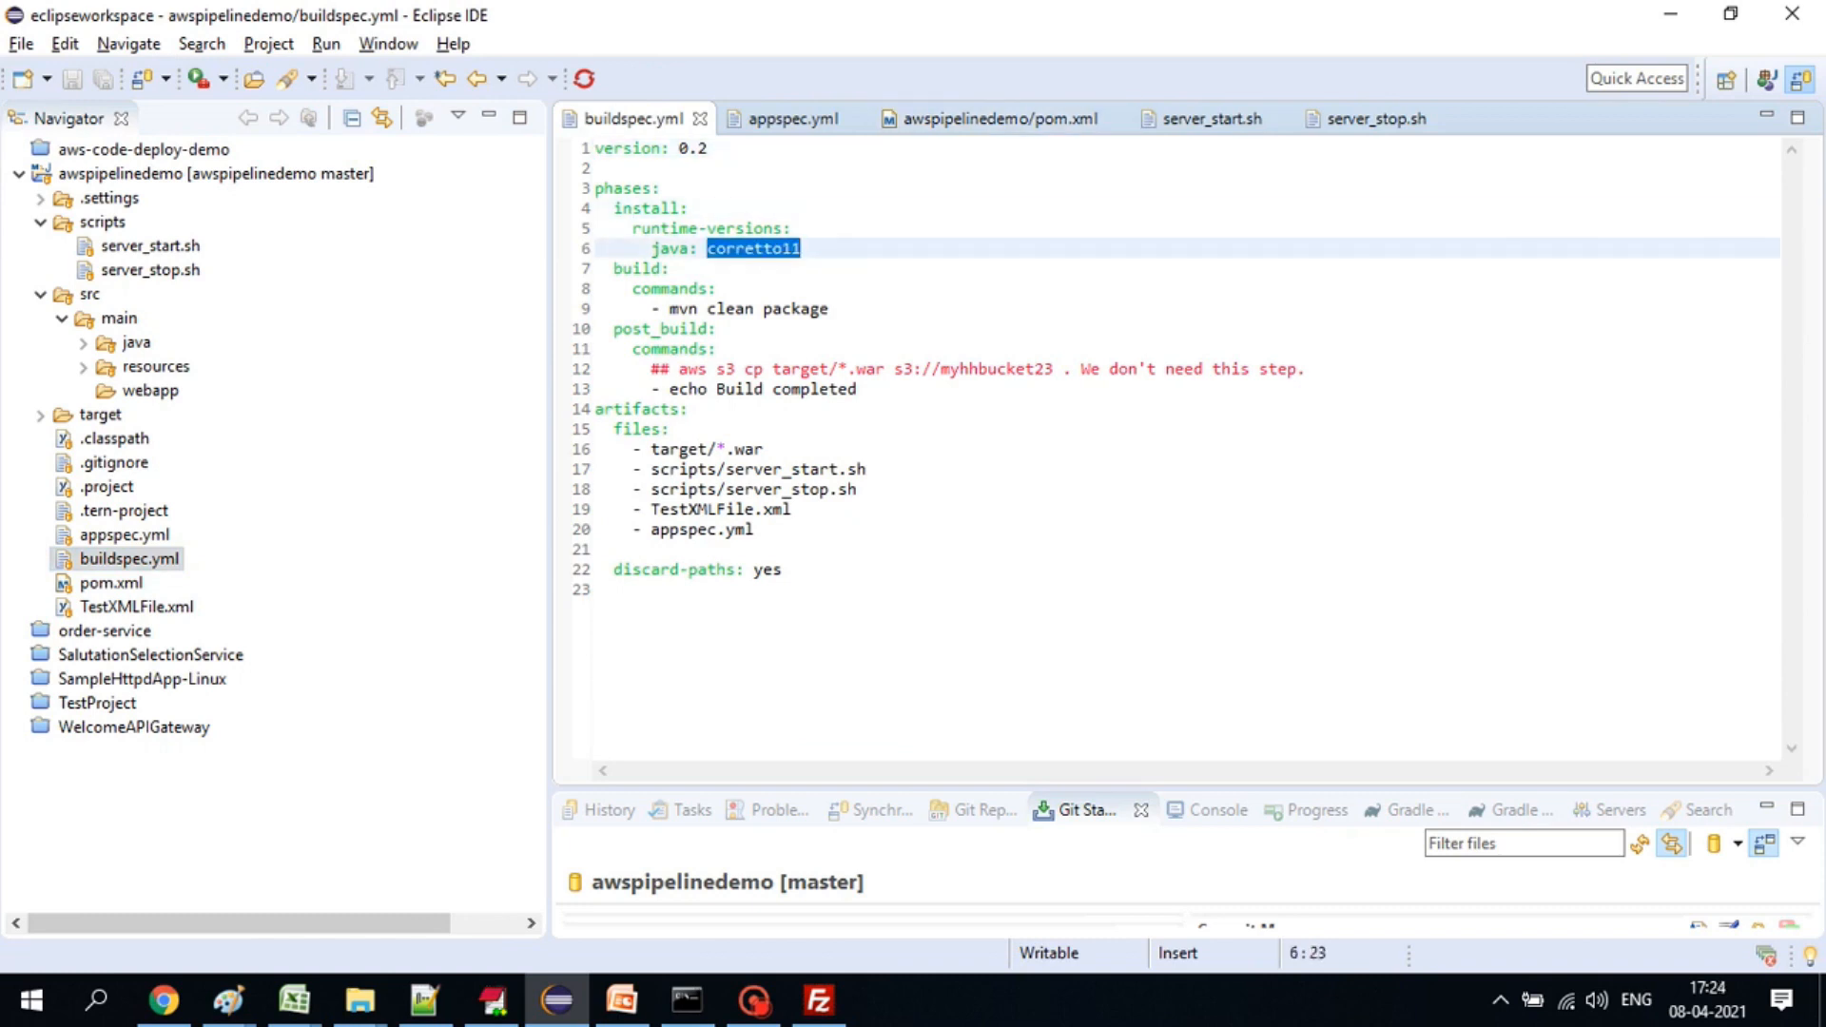
{"action": "left_click_drag", "start_coordinate": [661, 309], "coordinate": [833, 309]}
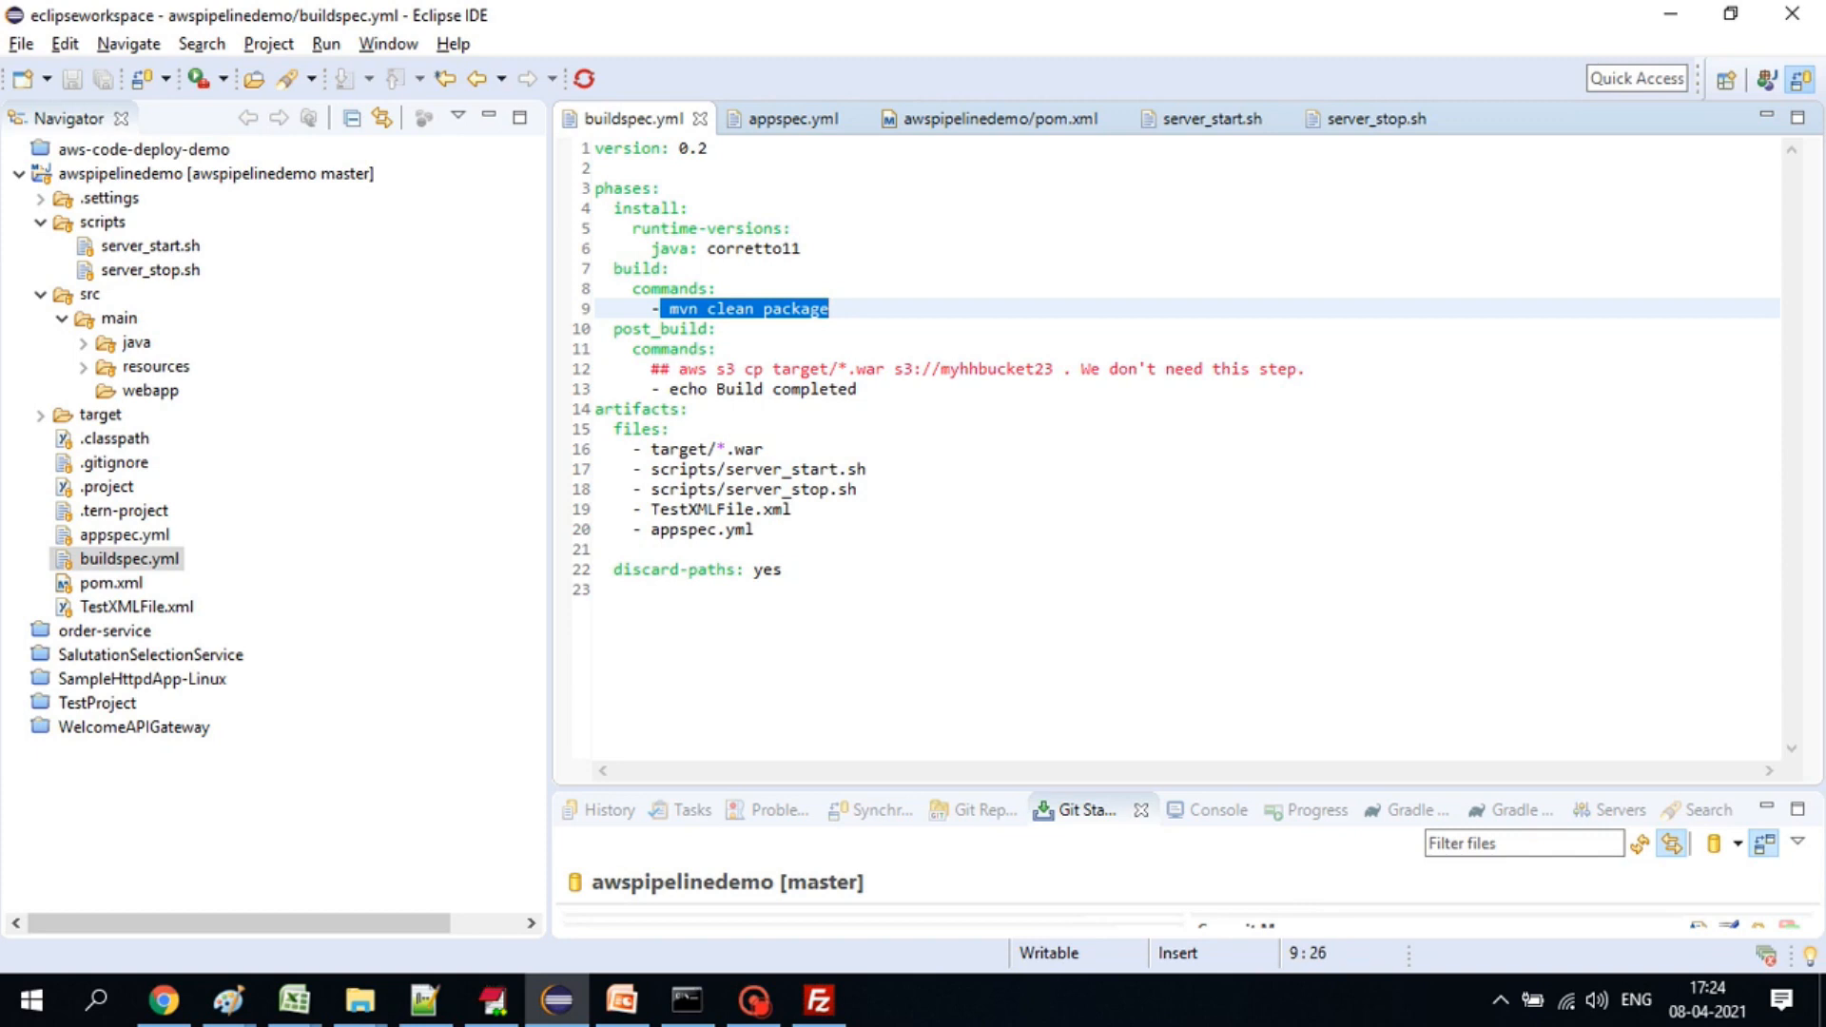
{"action": "left_click", "coordinate": [624, 369]}
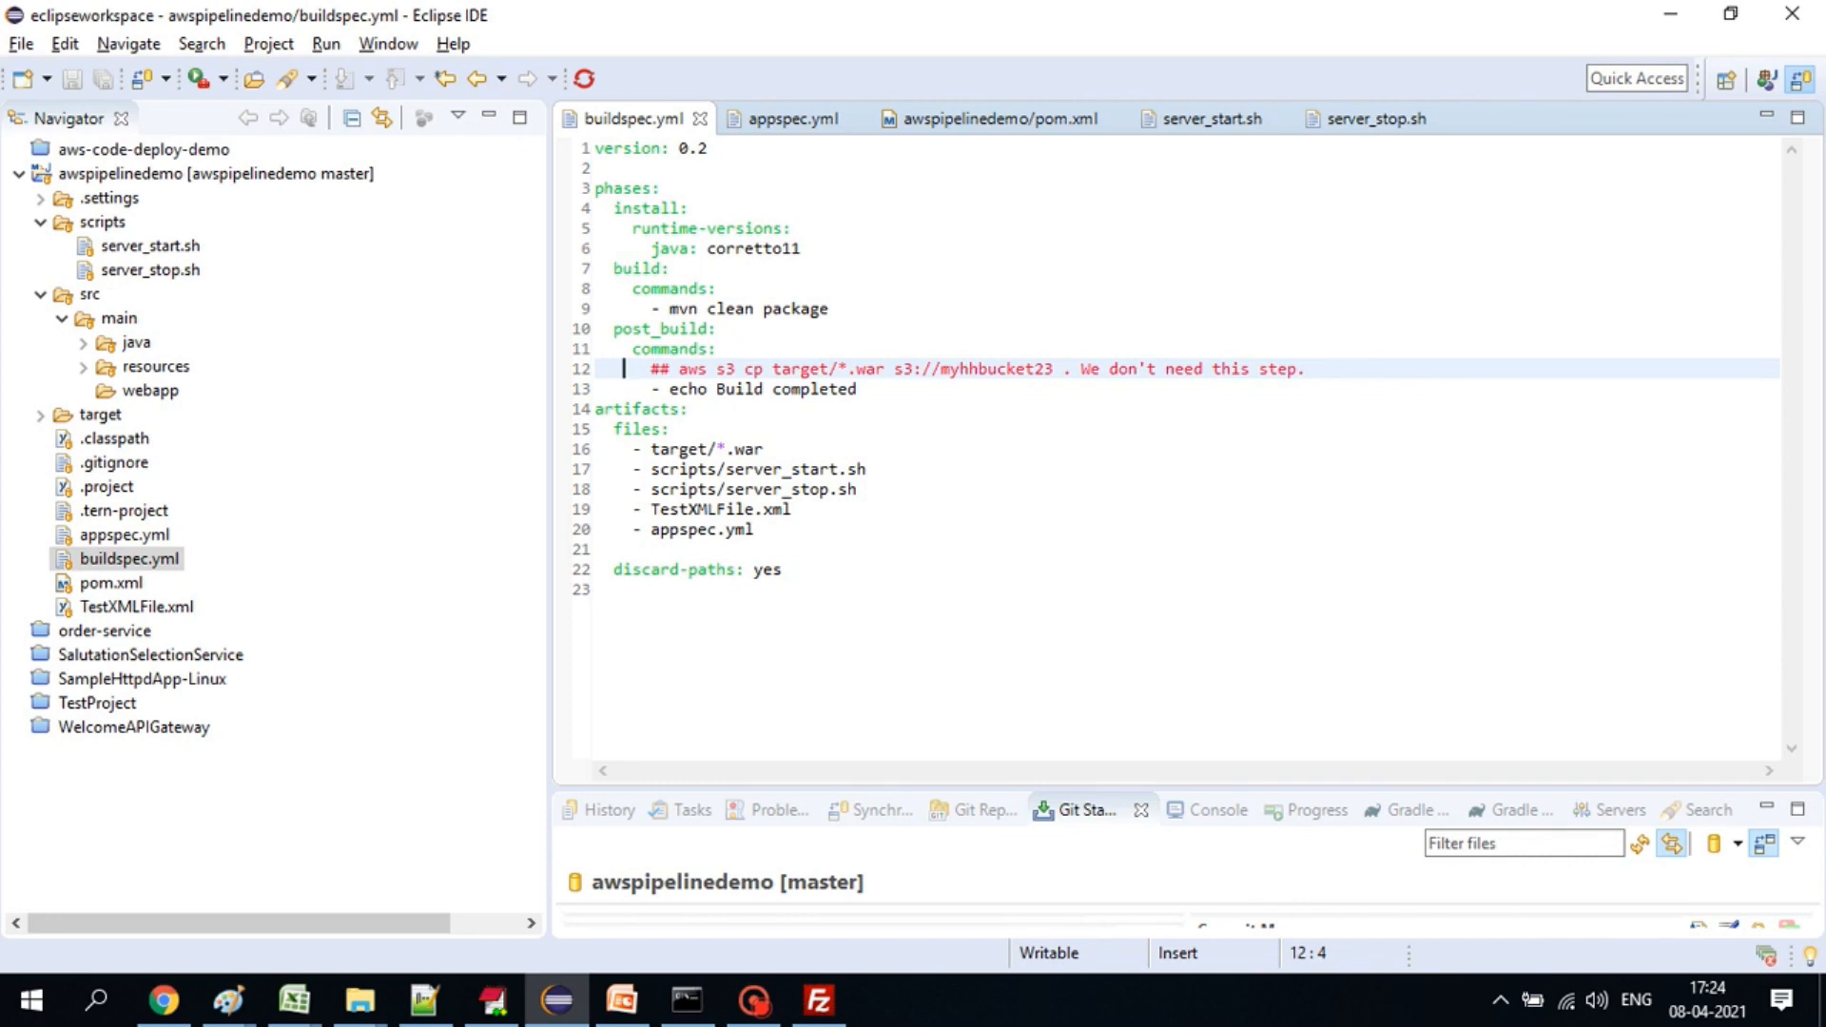
{"action": "left_click", "coordinate": [717, 349]}
{"action": "left_click", "coordinate": [671, 369]}
{"action": "double_click", "coordinate": [659, 369]}
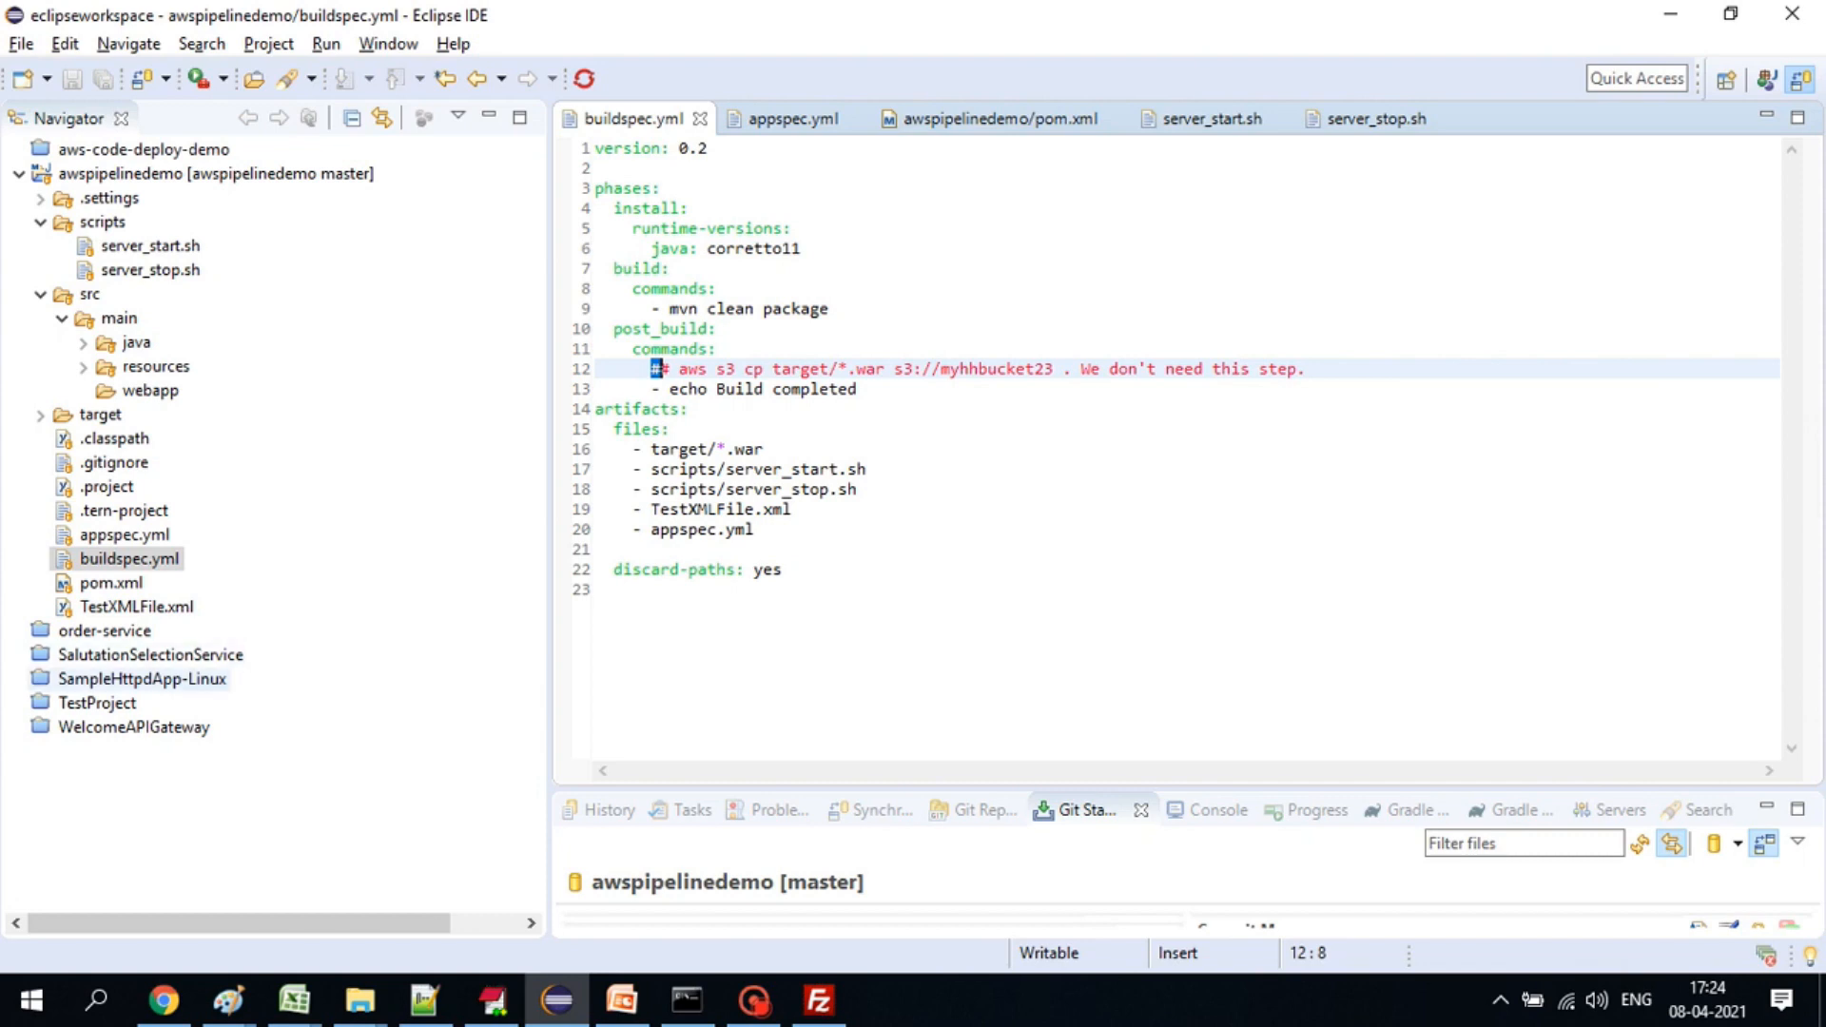
- Examine the artifacts file list in buildspec.yml, from the target WAR entry to TestXMLFile.xml and appspec.yml
{"action": "left_click_drag", "start_coordinate": [757, 530], "coordinate": [605, 429]}
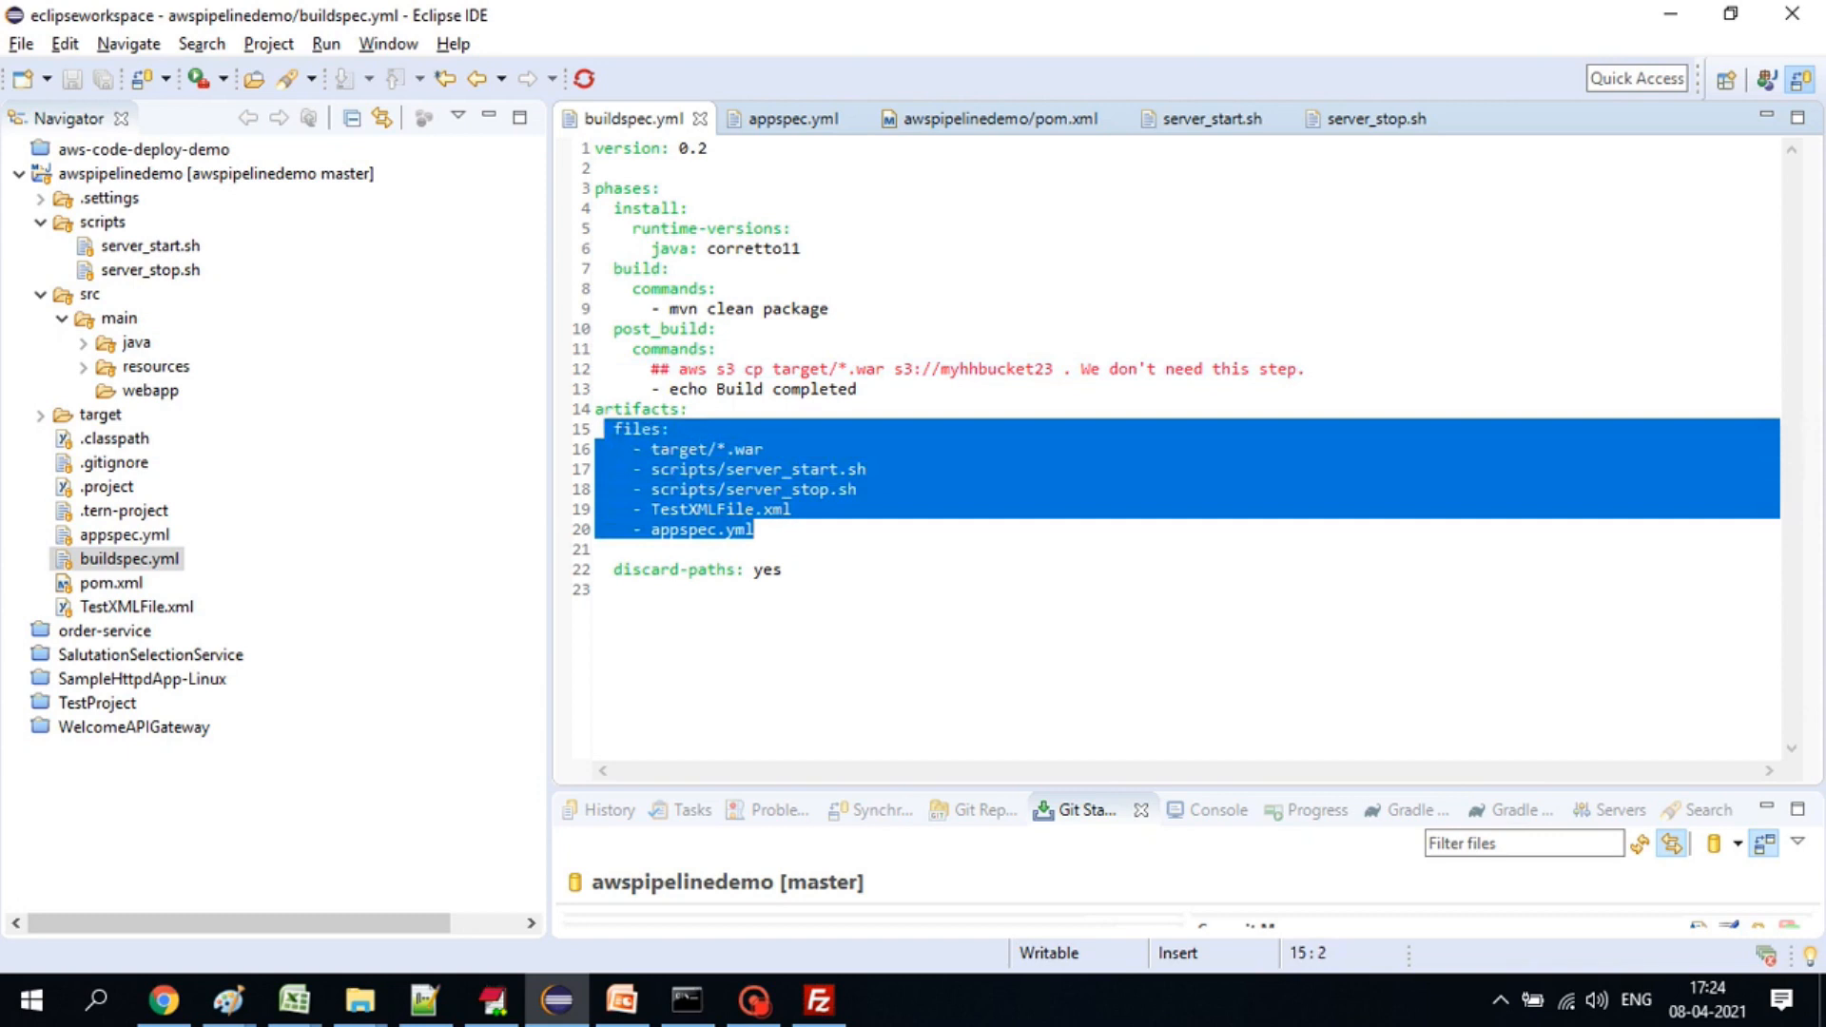
{"action": "left_click", "coordinate": [757, 530]}
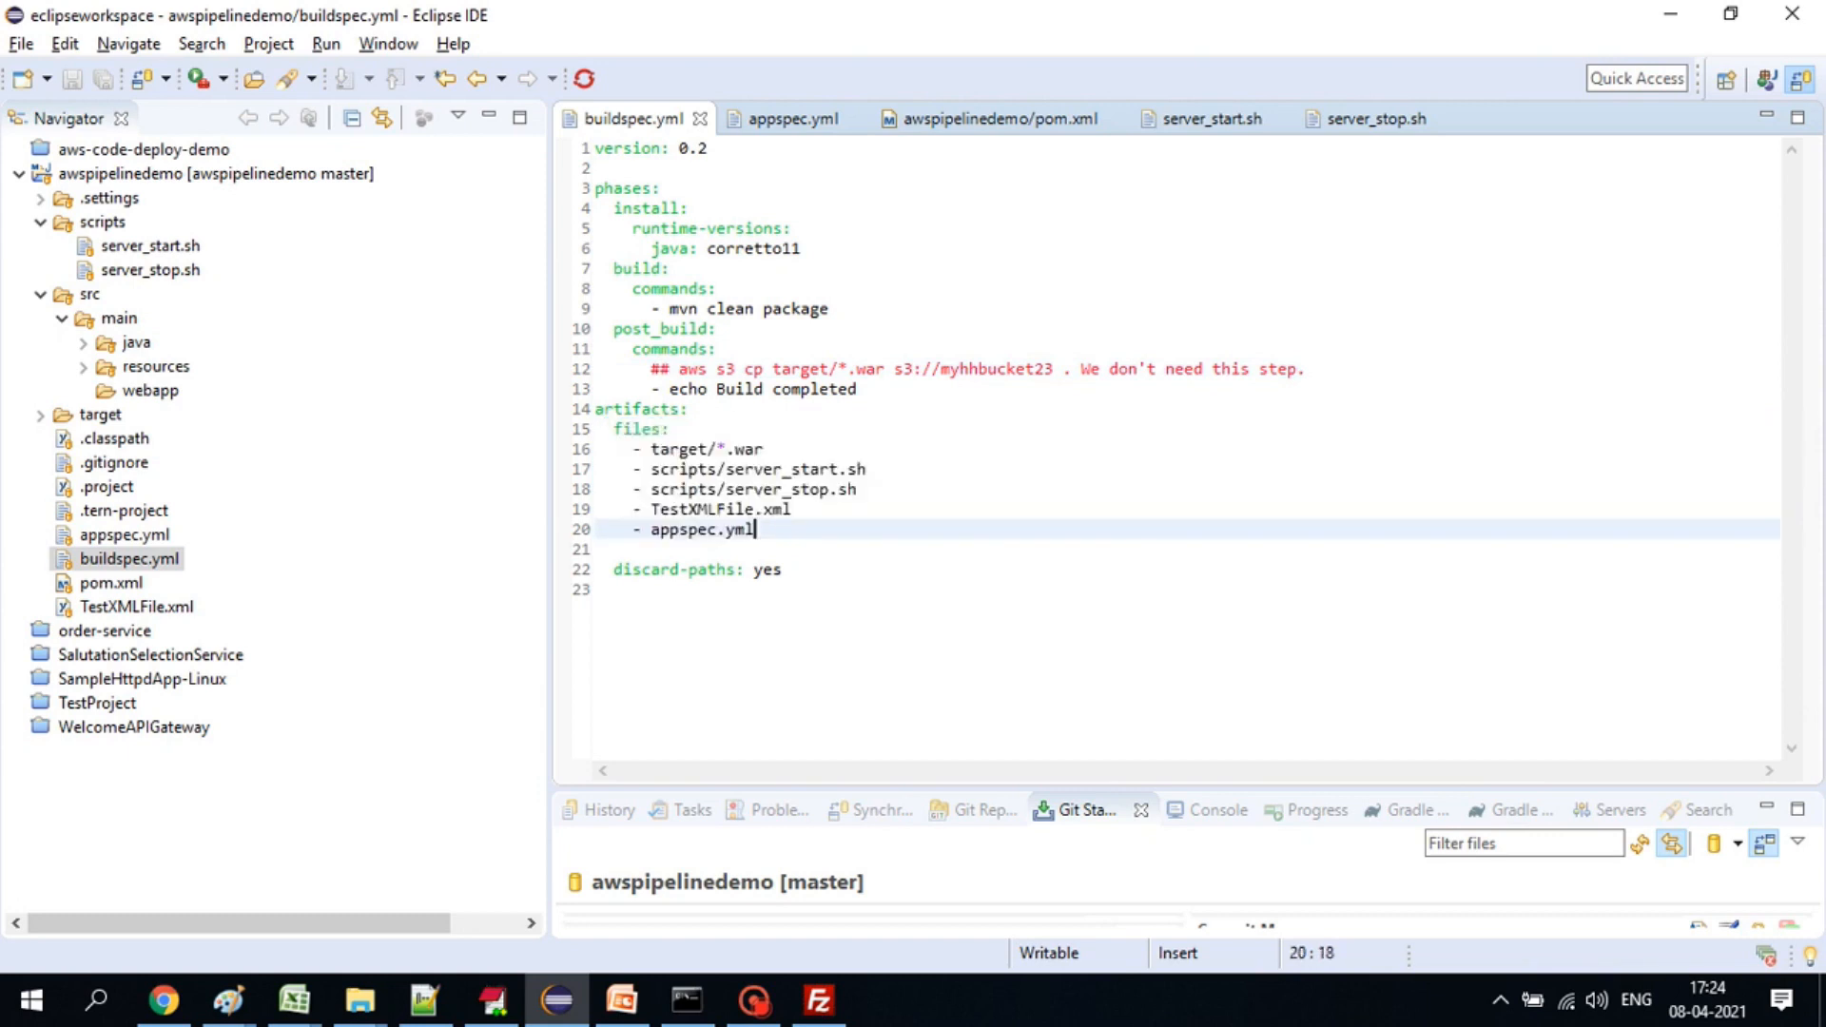
{"action": "double_click", "coordinate": [654, 448]}
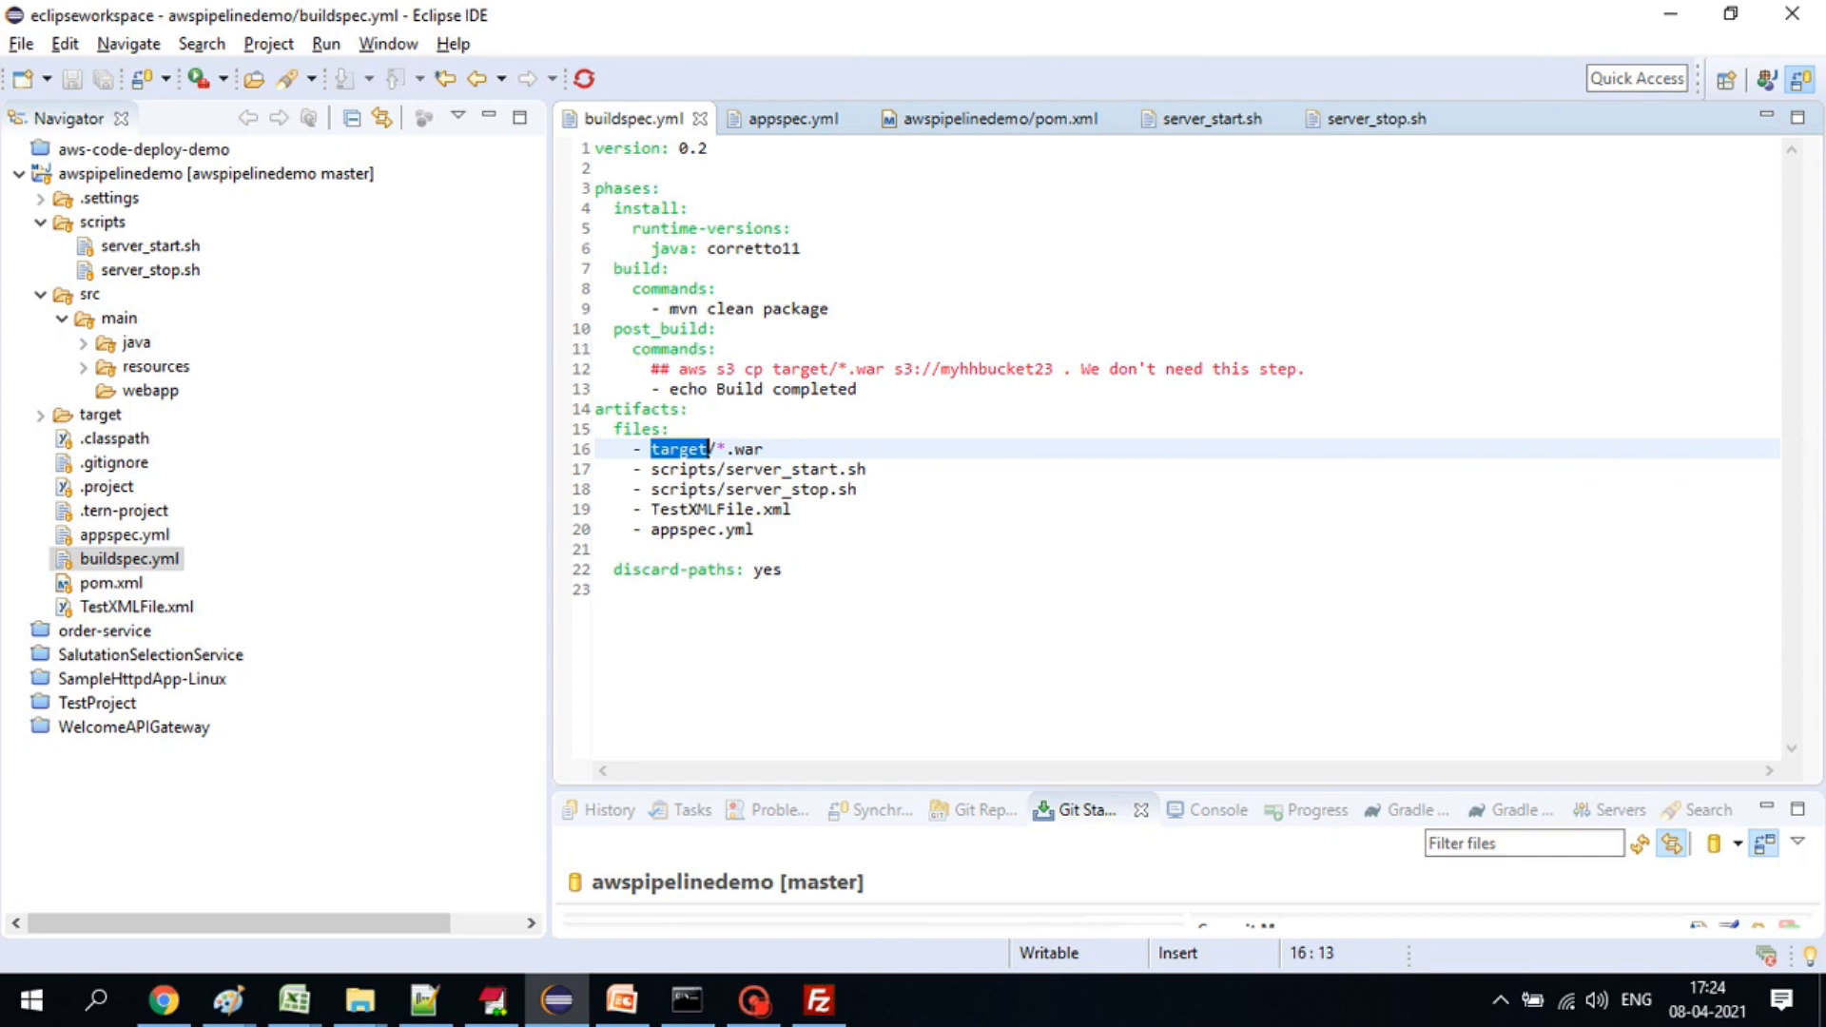
{"action": "double_click", "coordinate": [702, 510]}
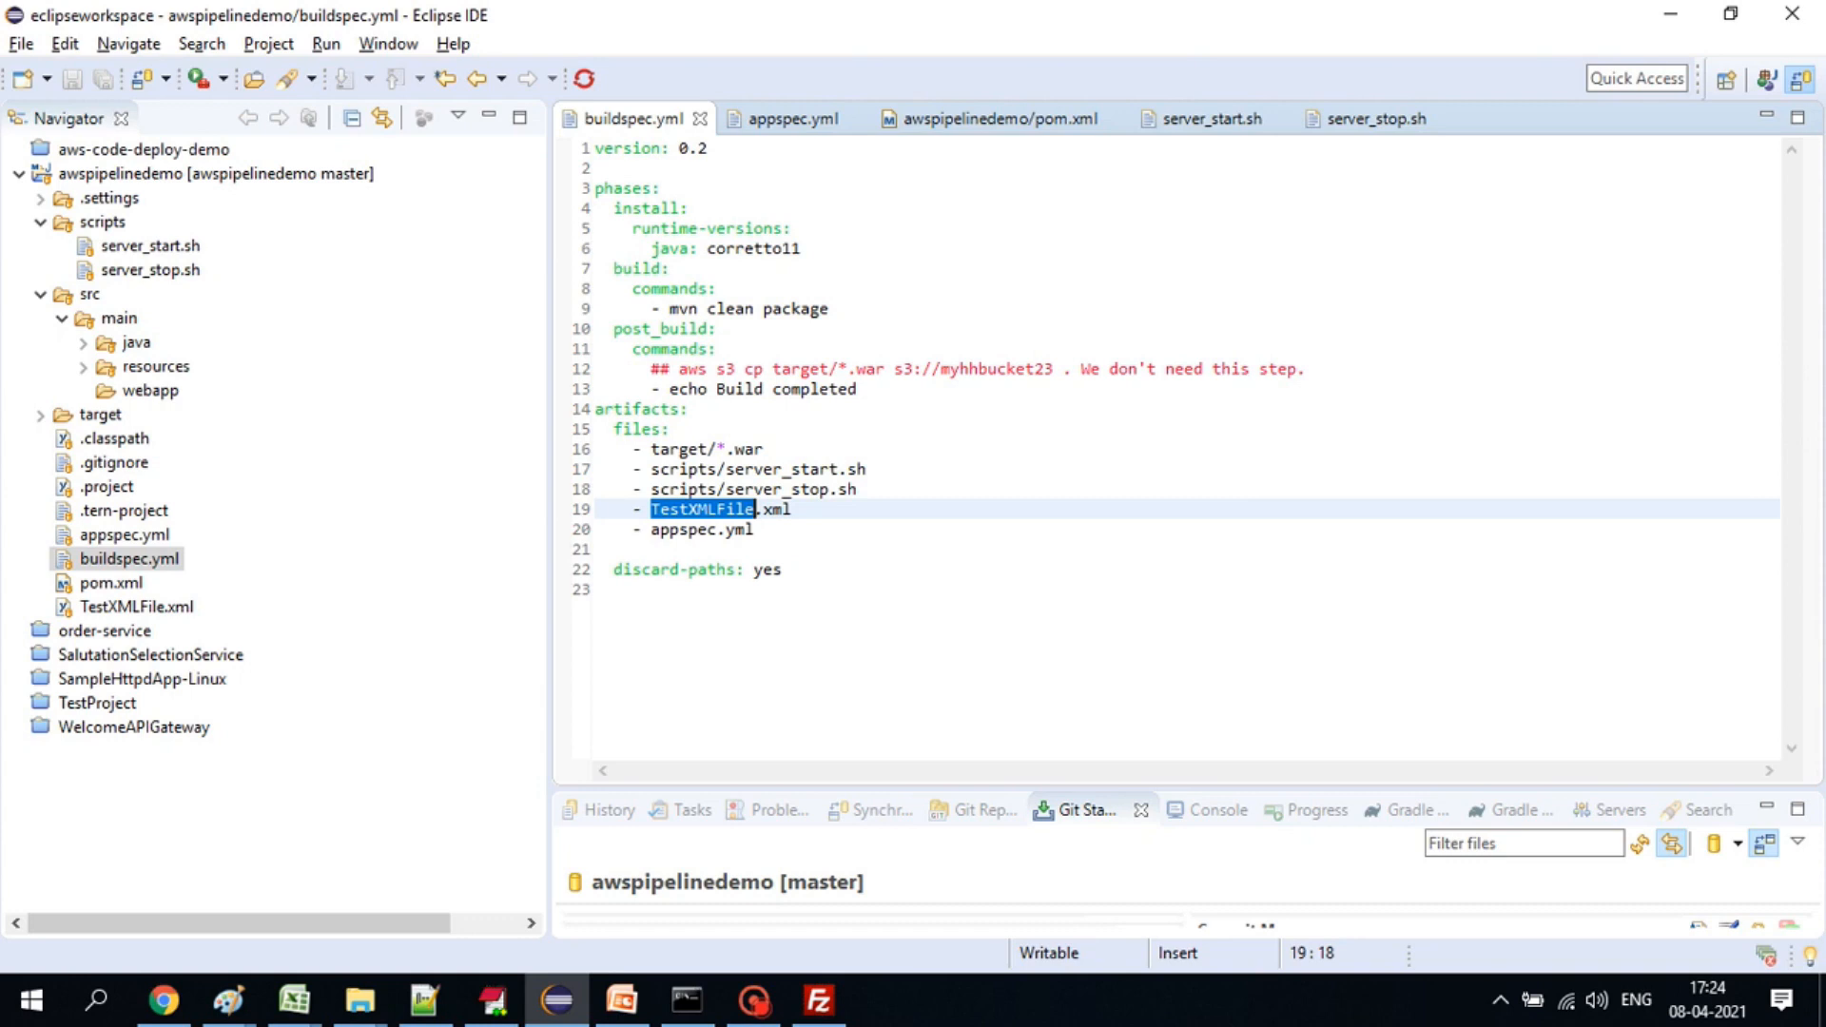
{"action": "double_click", "coordinate": [683, 530]}
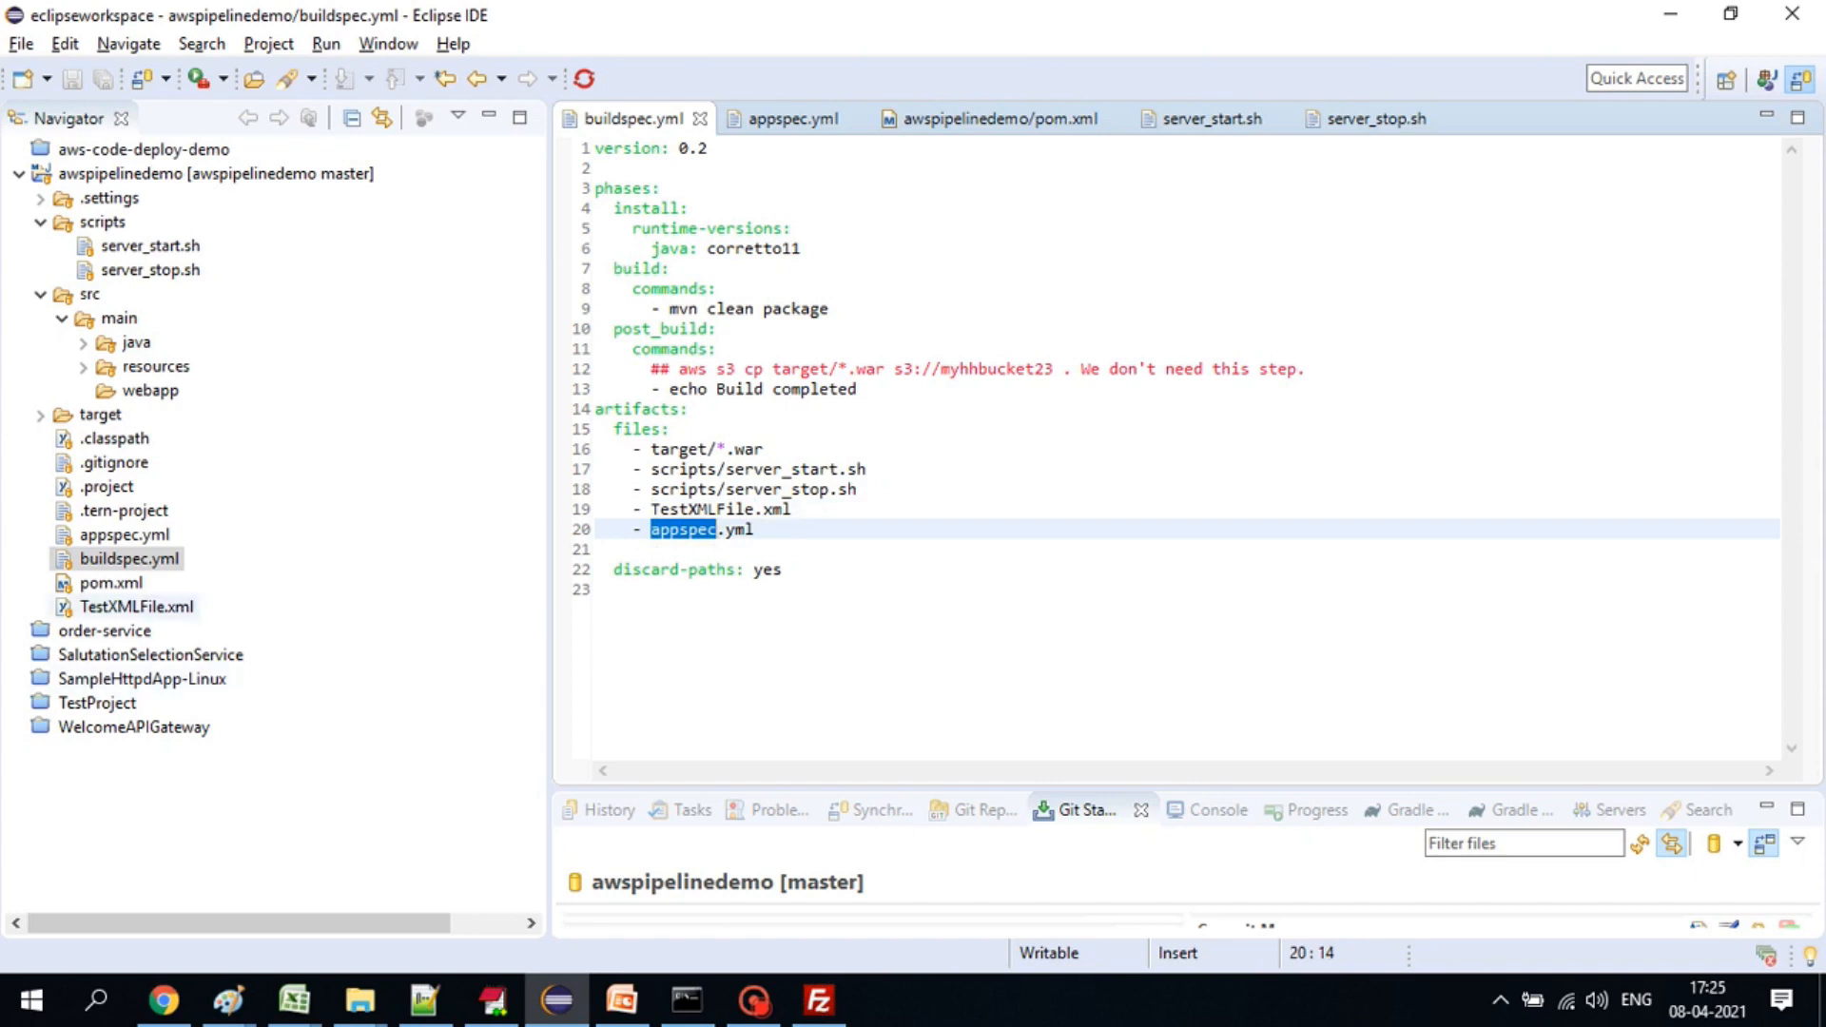
- Review the AfterInstall and ApplicationStop hooks in appspec.yml and compare their script locations with buildspec.yml
{"action": "double_click", "coordinate": [124, 535]}
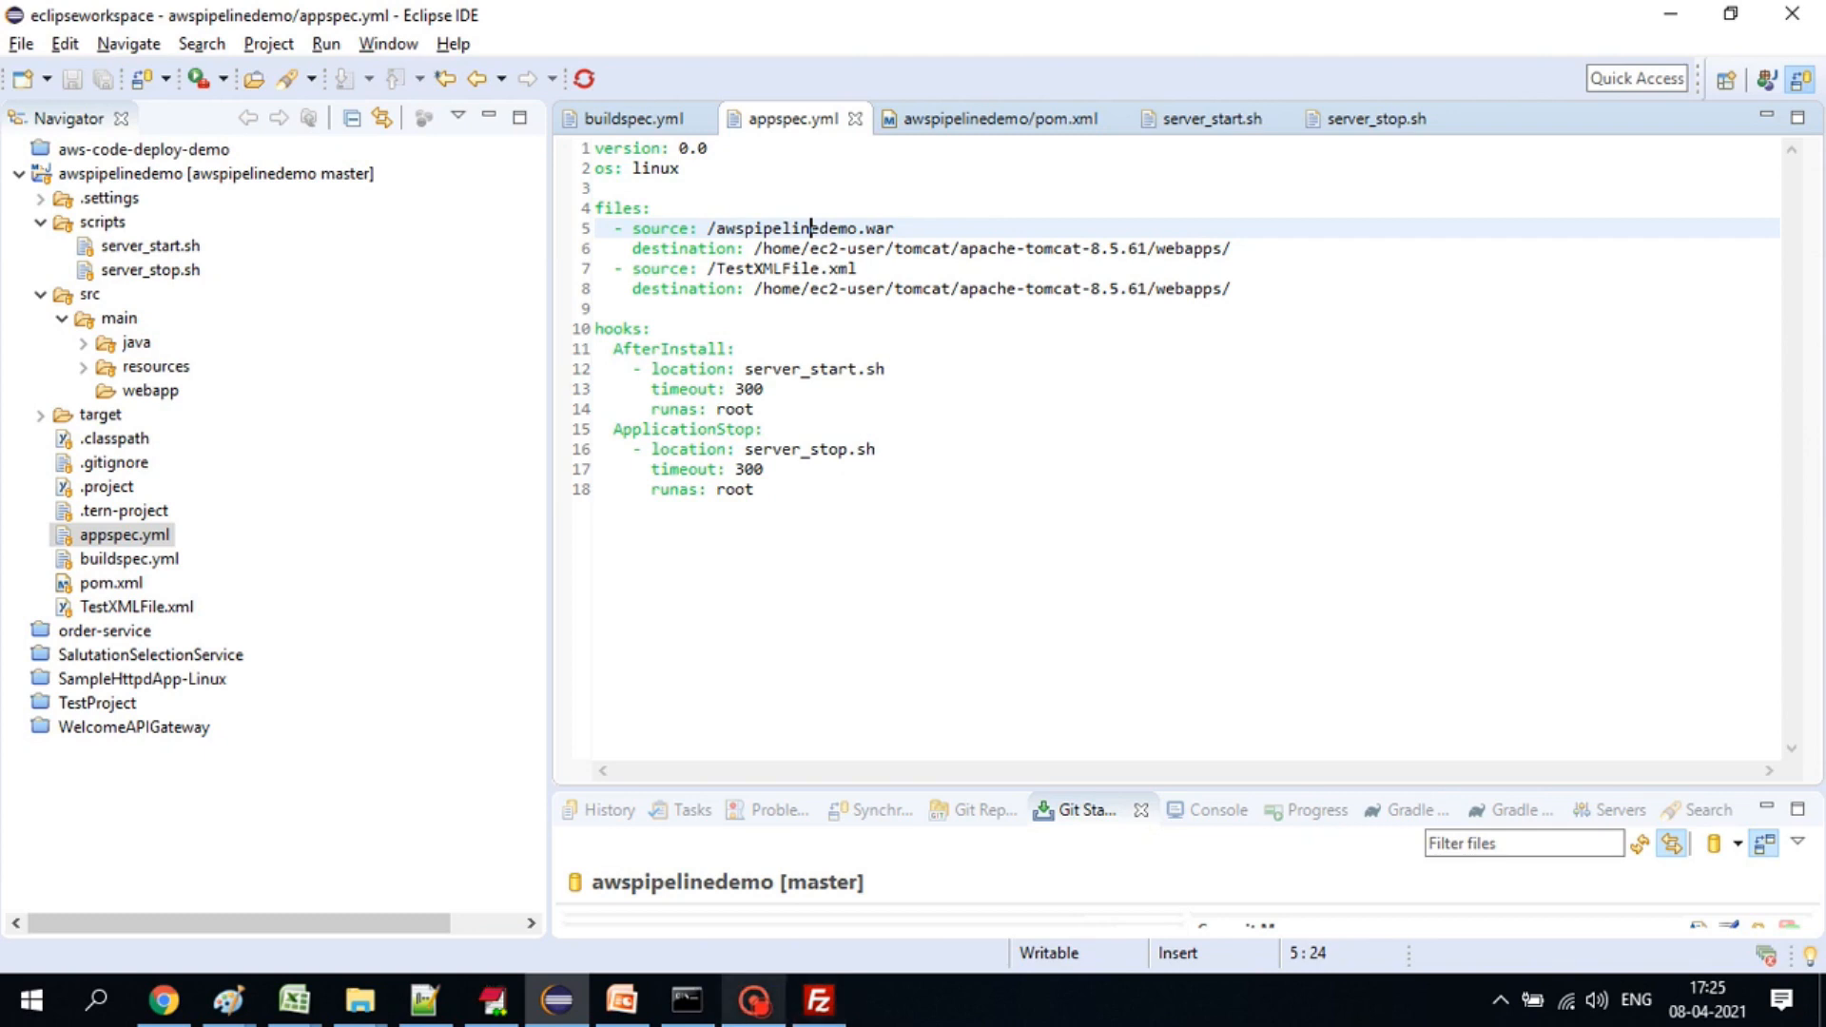
{"action": "left_click", "coordinate": [754, 1001]}
{"action": "left_click", "coordinate": [754, 1001]}
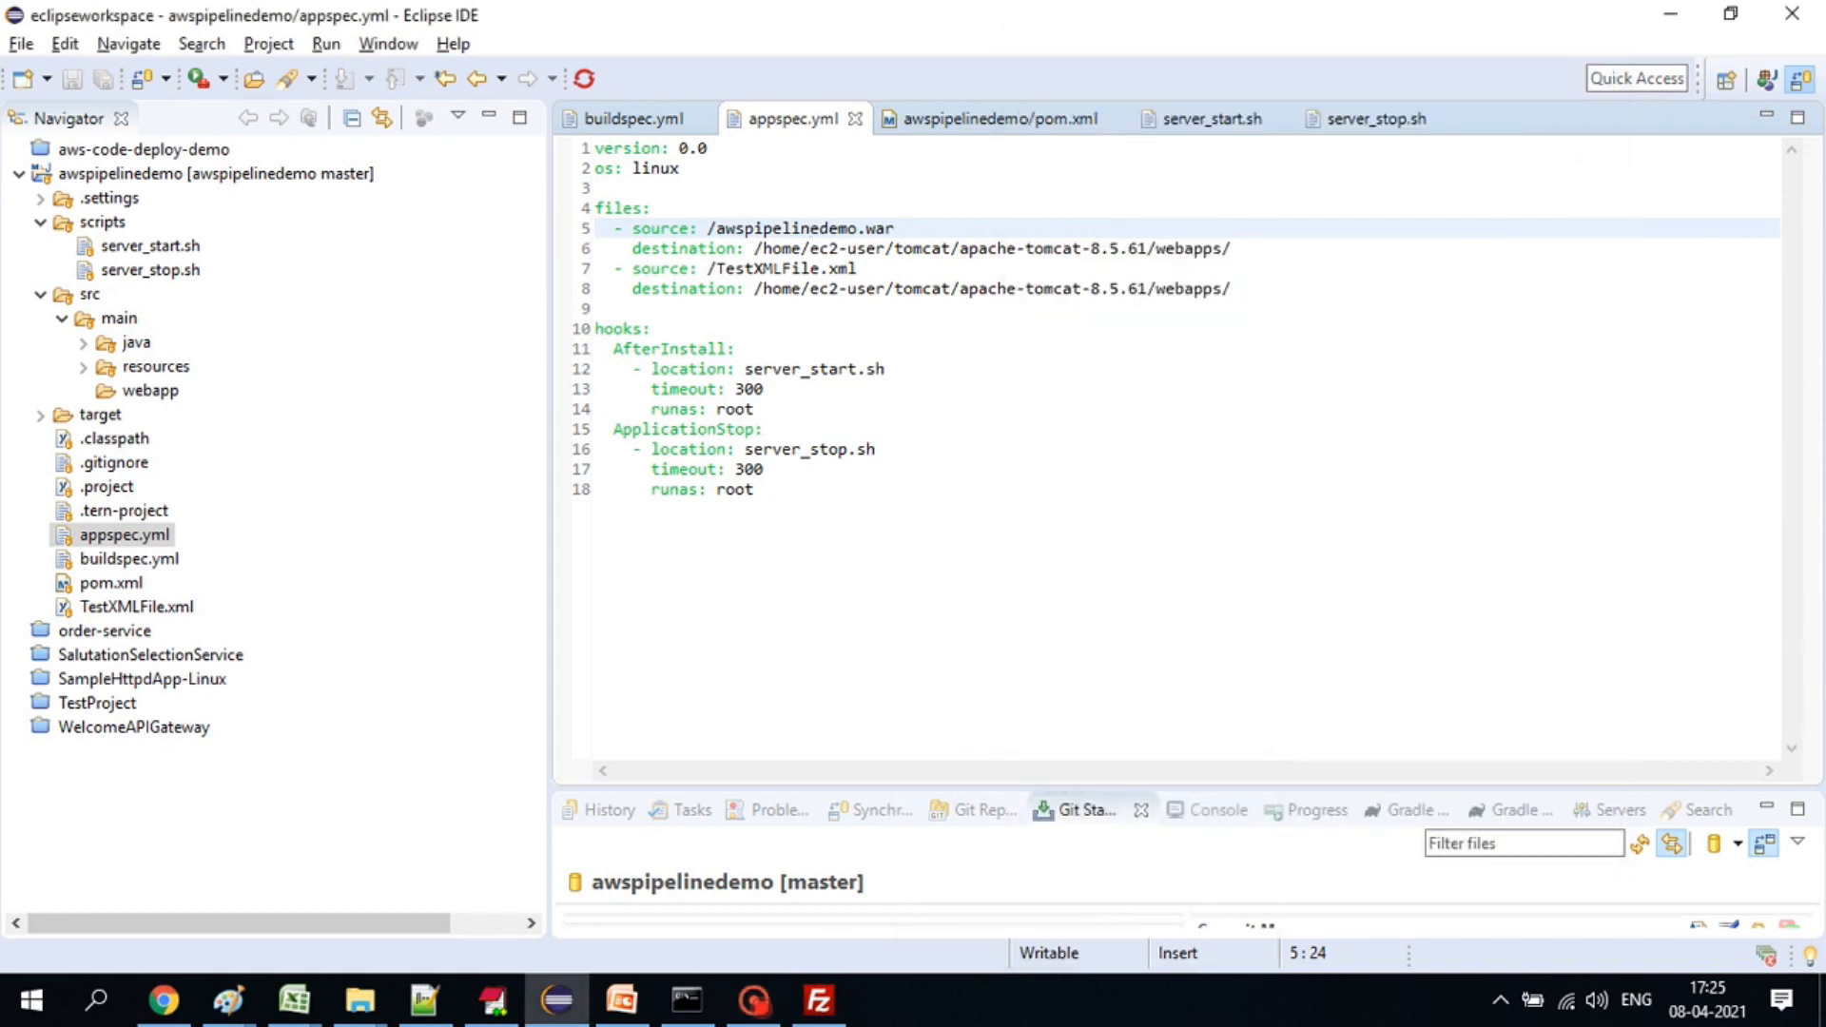
{"action": "double_click", "coordinate": [618, 329]}
{"action": "double_click", "coordinate": [672, 349]}
{"action": "double_click", "coordinate": [683, 429]}
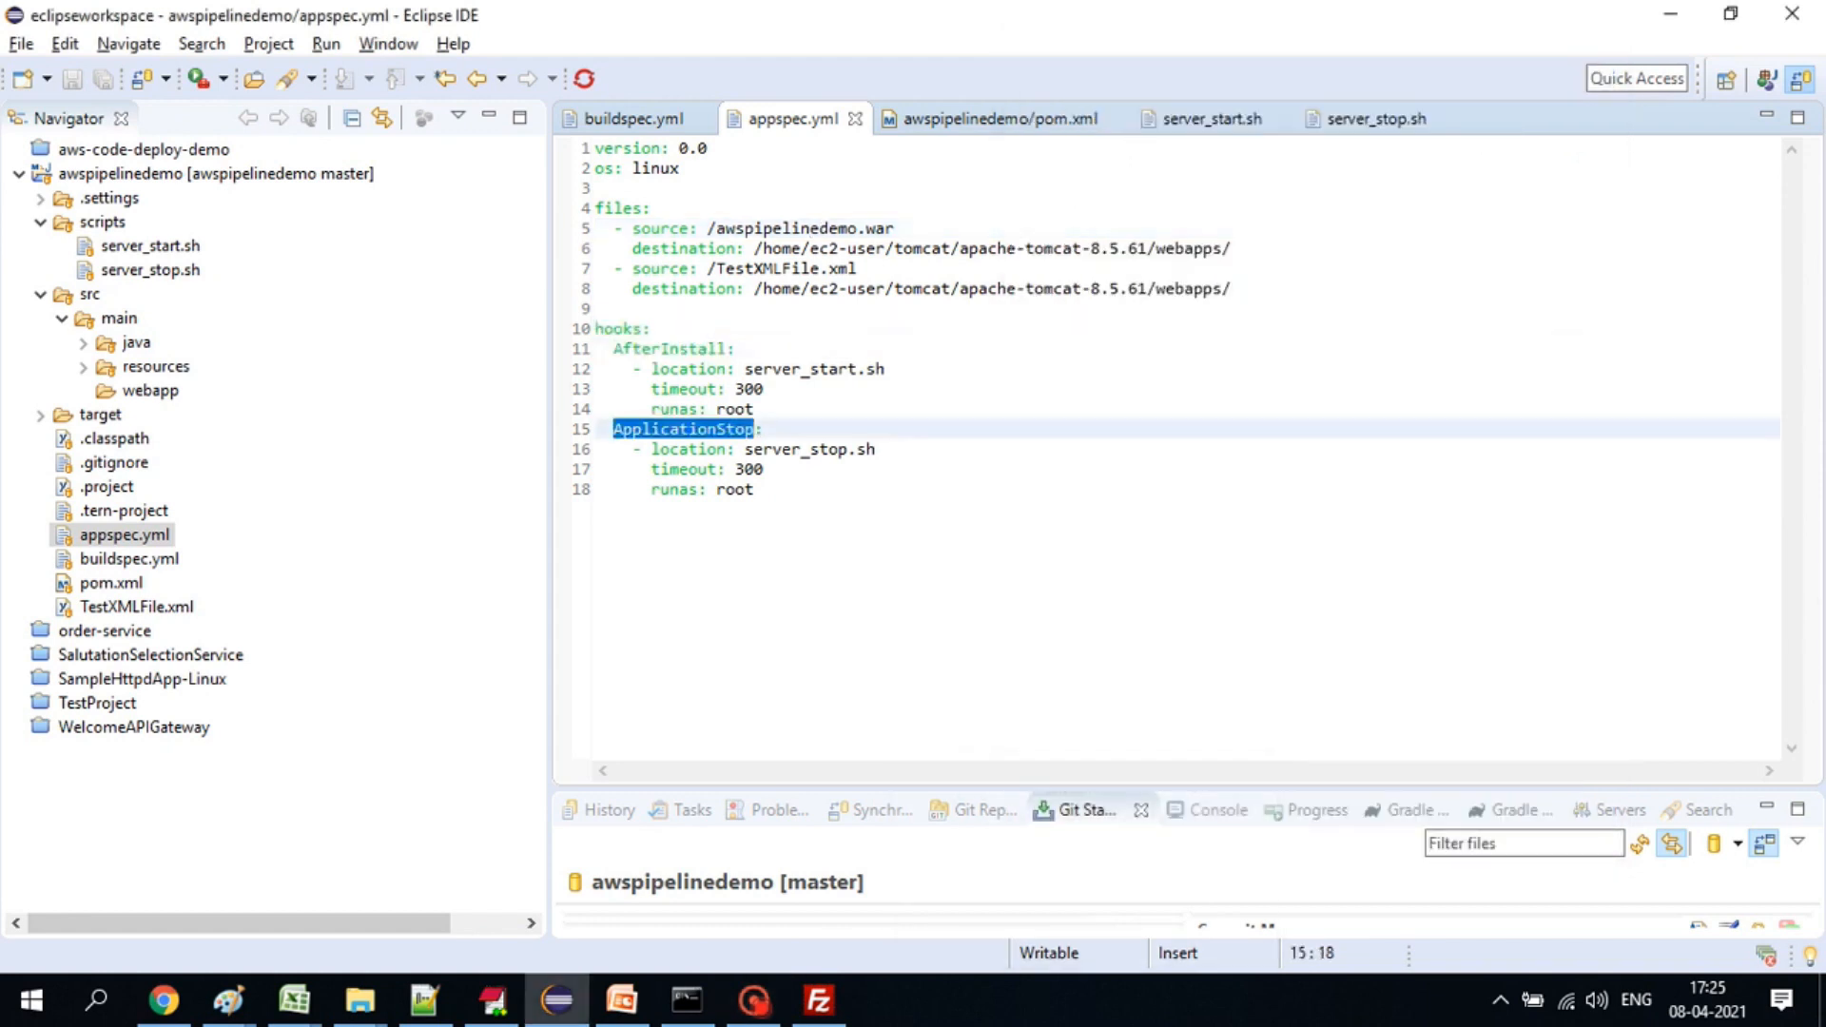
{"action": "double_click", "coordinate": [677, 369]}
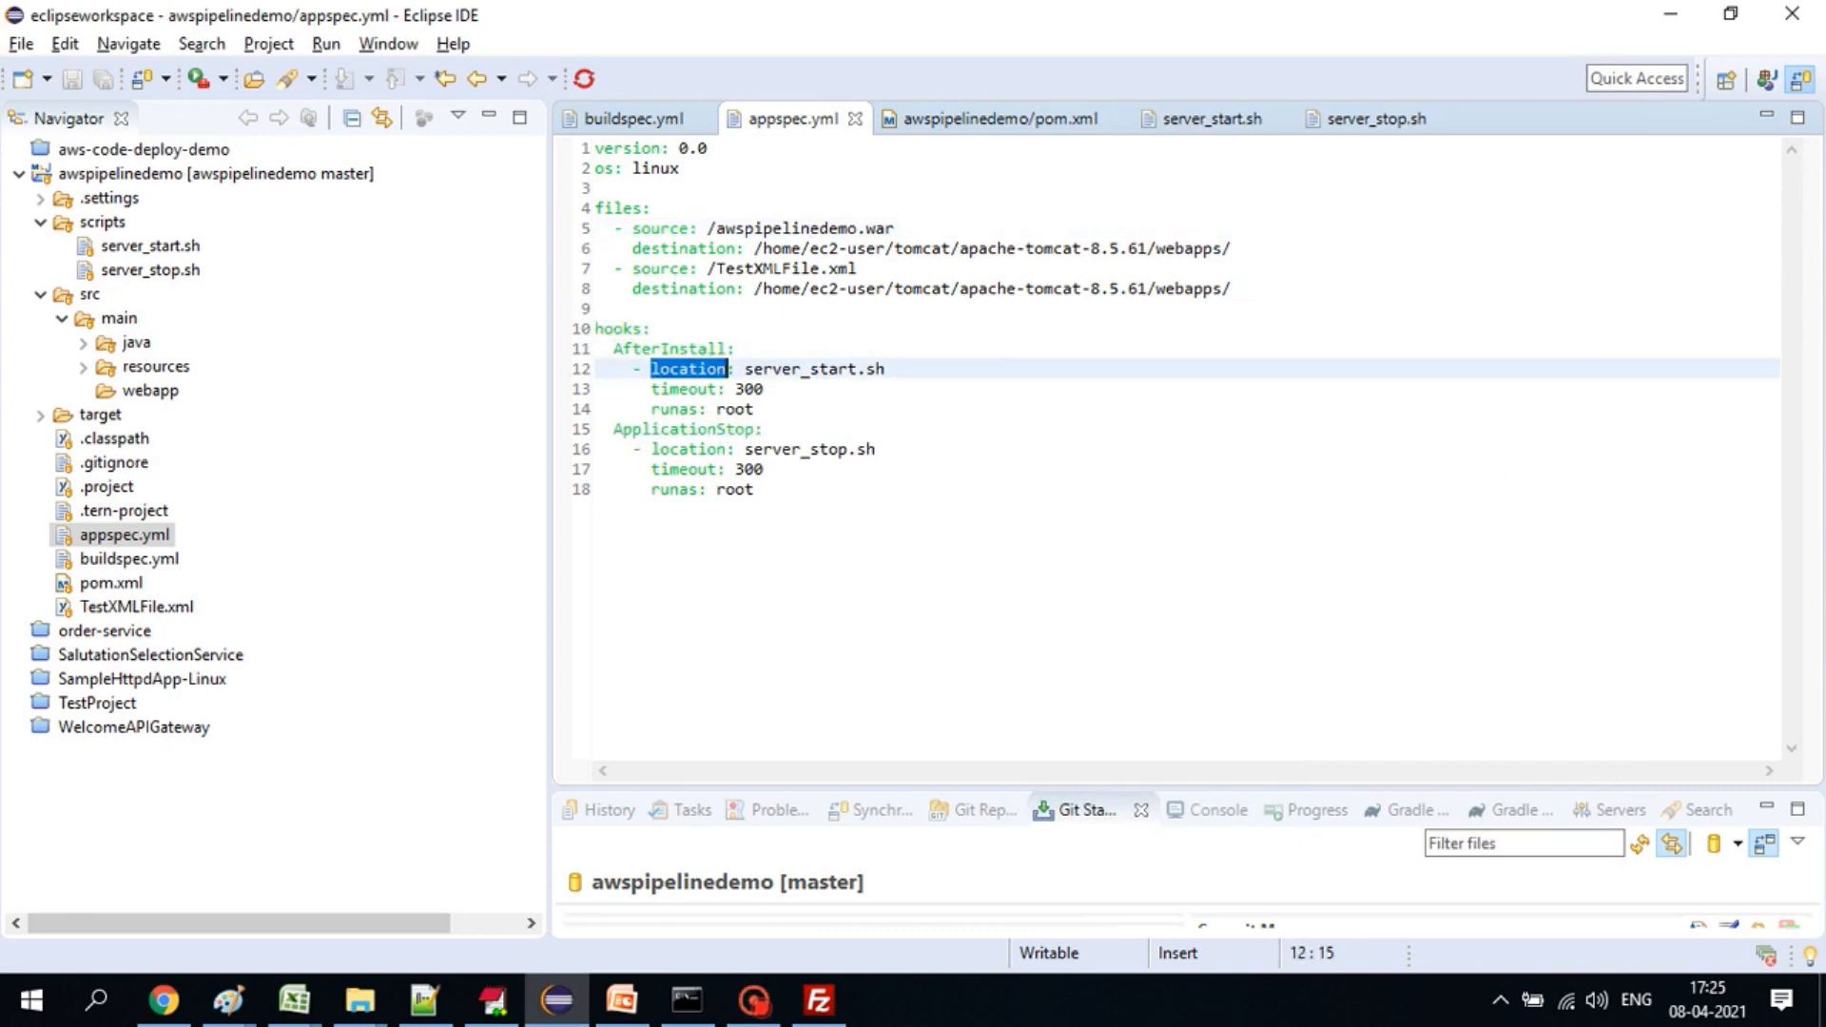
{"action": "left_click", "coordinate": [666, 119]}
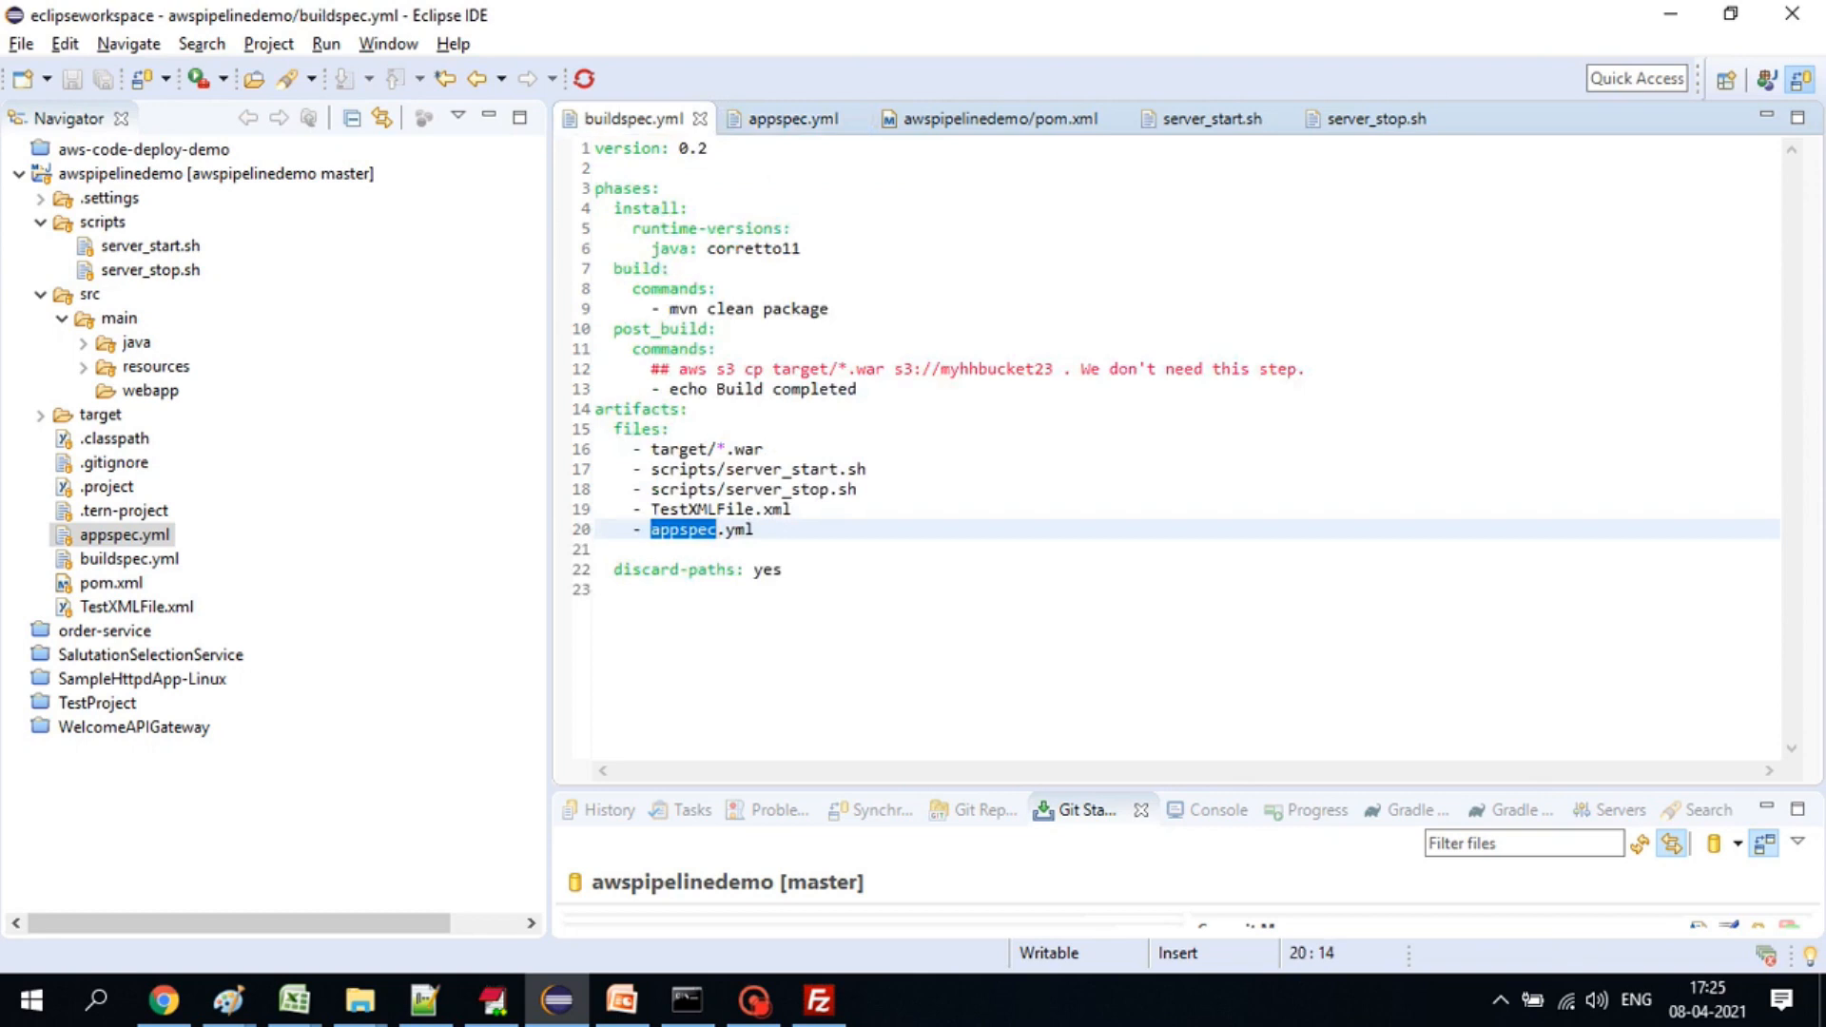
{"action": "left_click", "coordinate": [795, 119]}
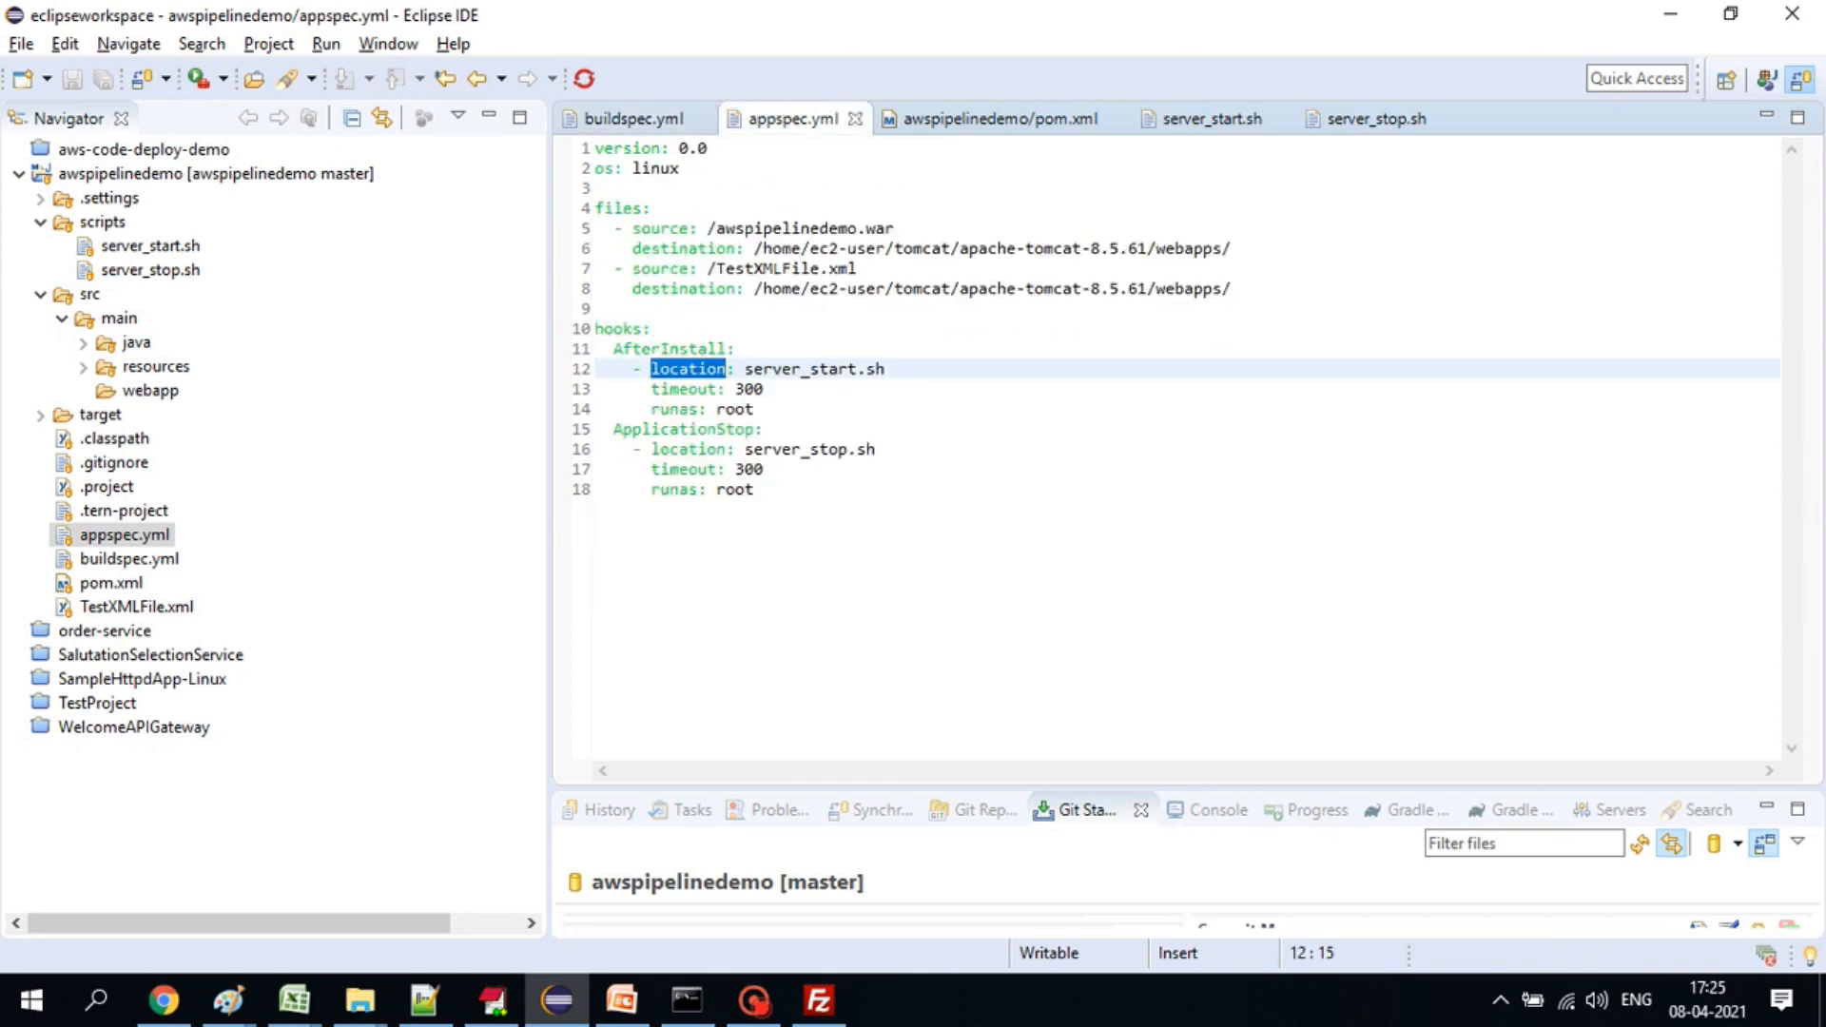
- Inspect the Tomcat startup commands in server_start.sh and open server_stop.sh to view its shutdown commands
{"action": "double_click", "coordinate": [150, 246]}
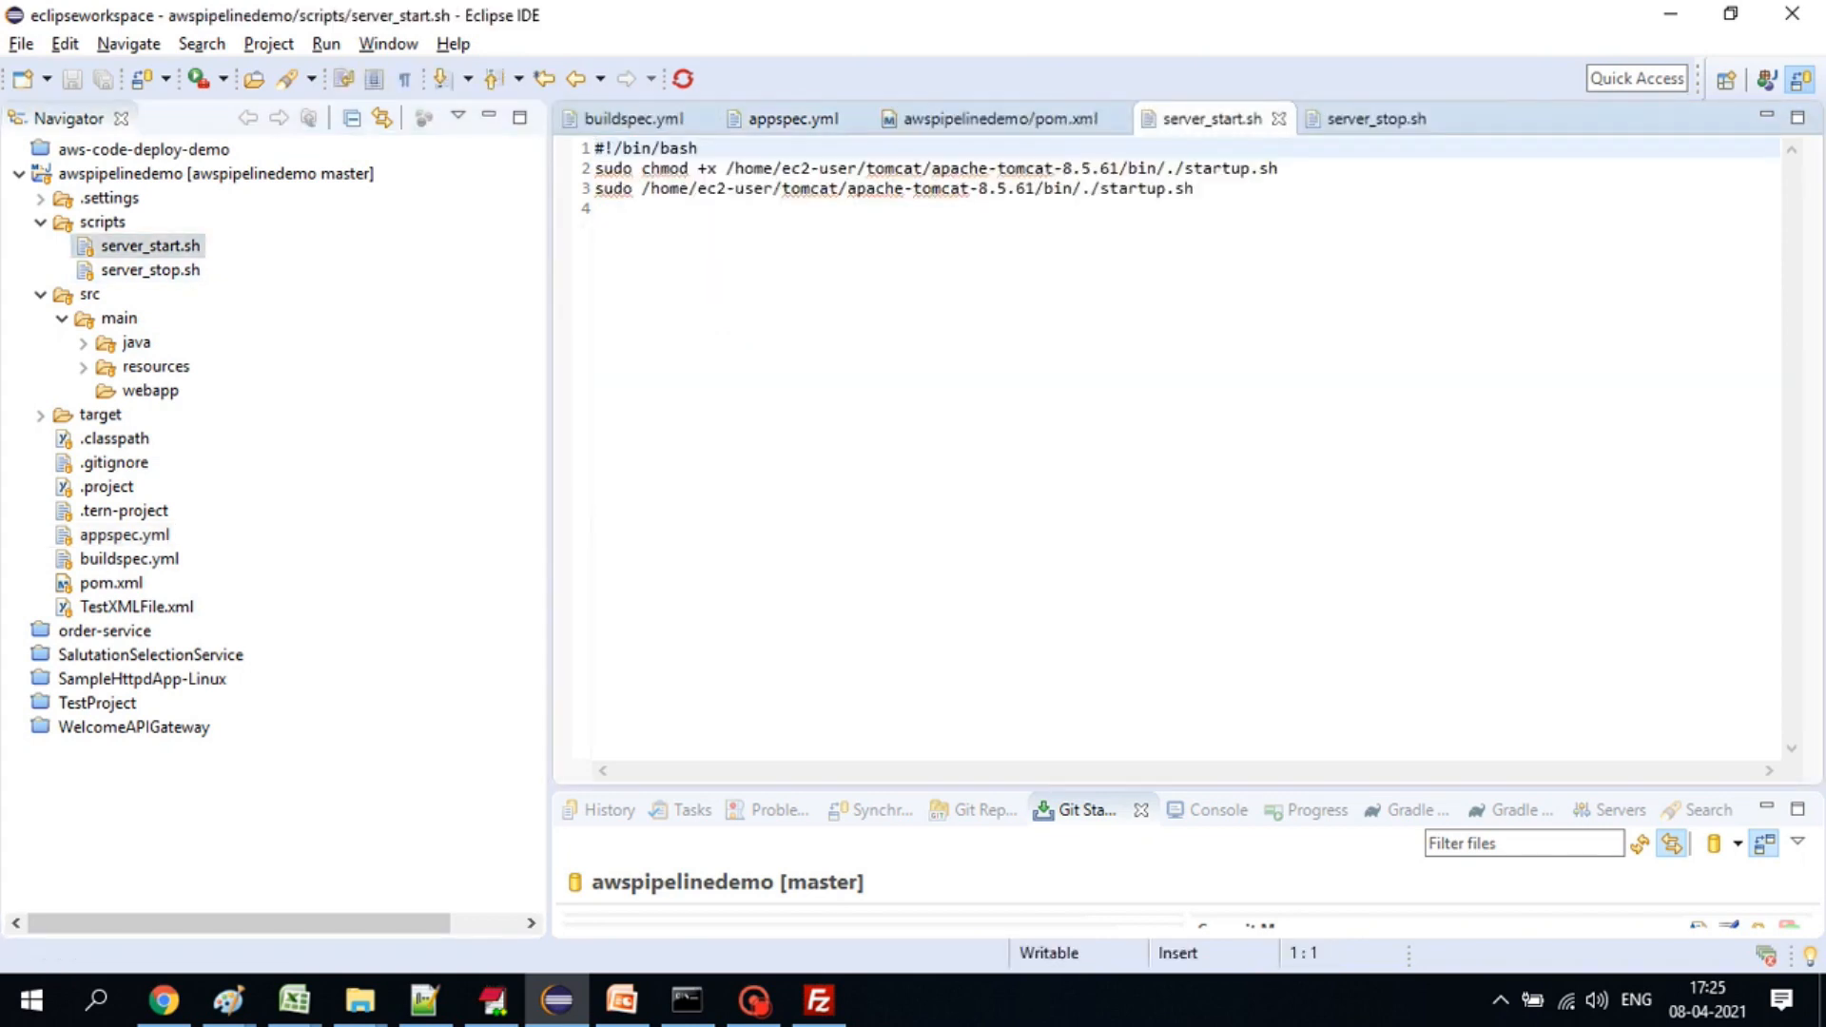
{"action": "left_click", "coordinate": [1280, 168]}
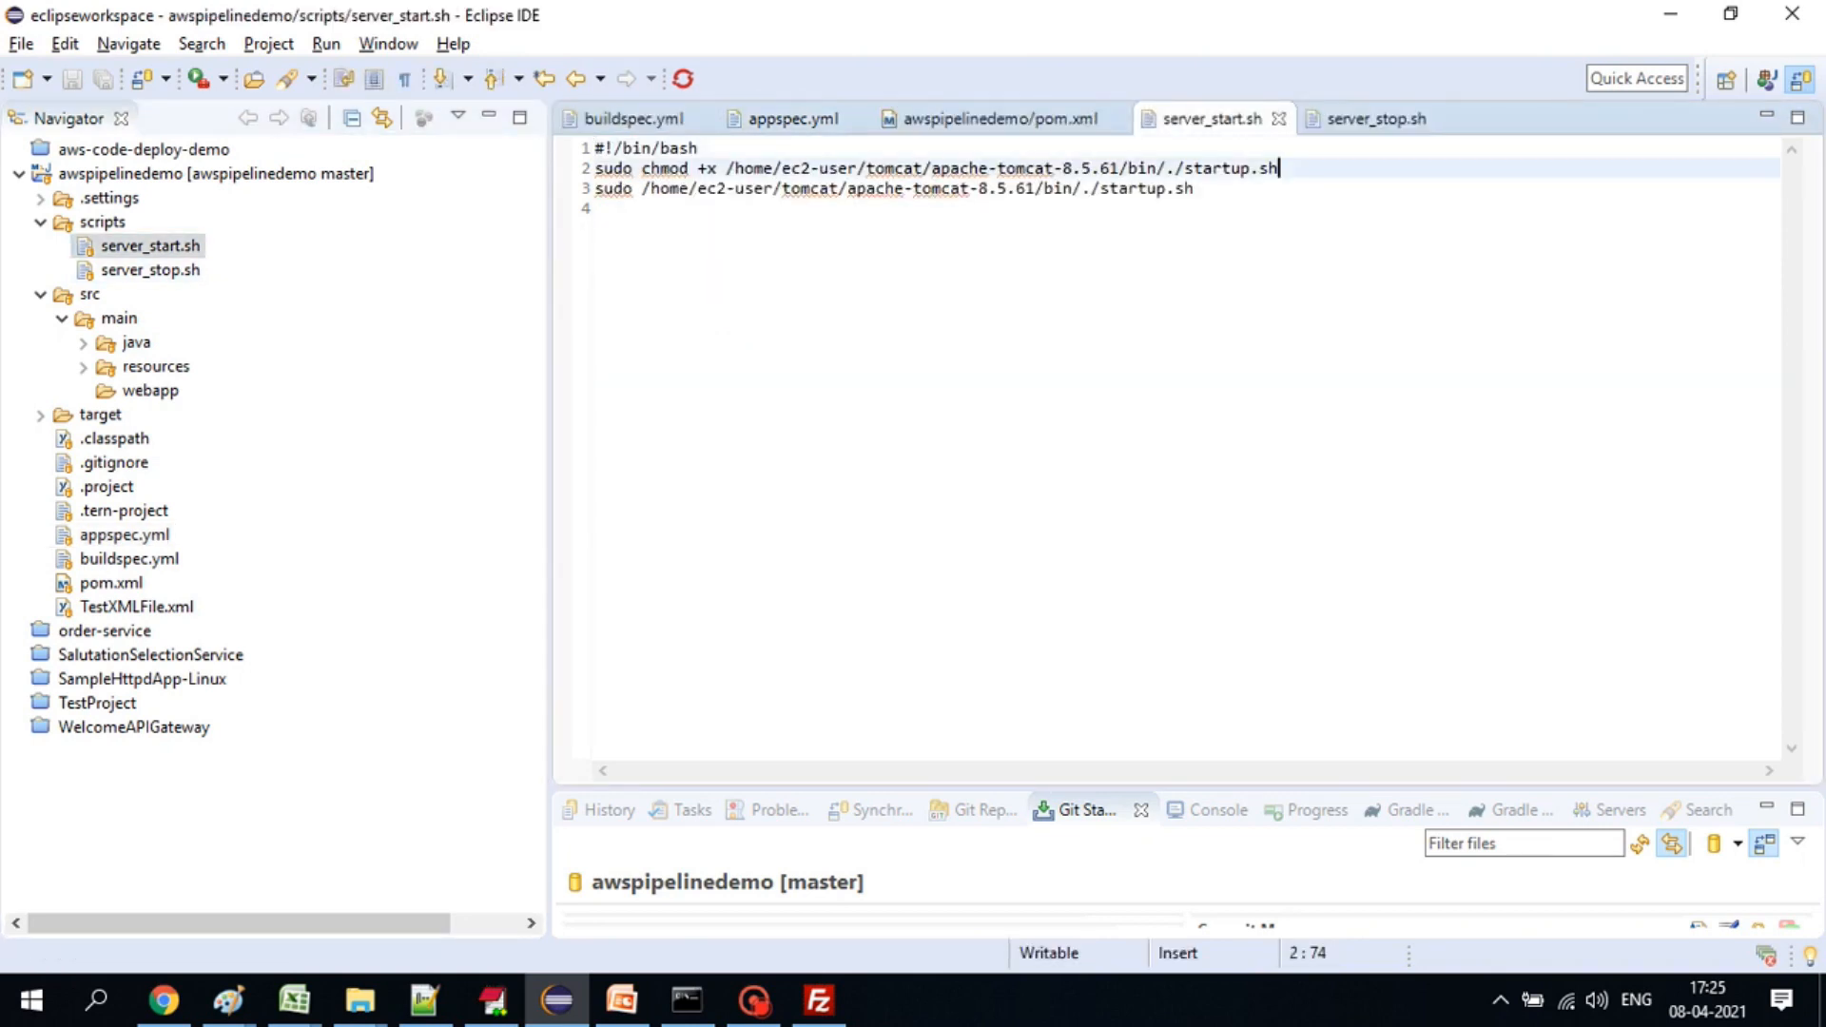
{"action": "left_click_drag", "start_coordinate": [639, 169], "coordinate": [718, 168]}
{"action": "double_click", "coordinate": [810, 188]}
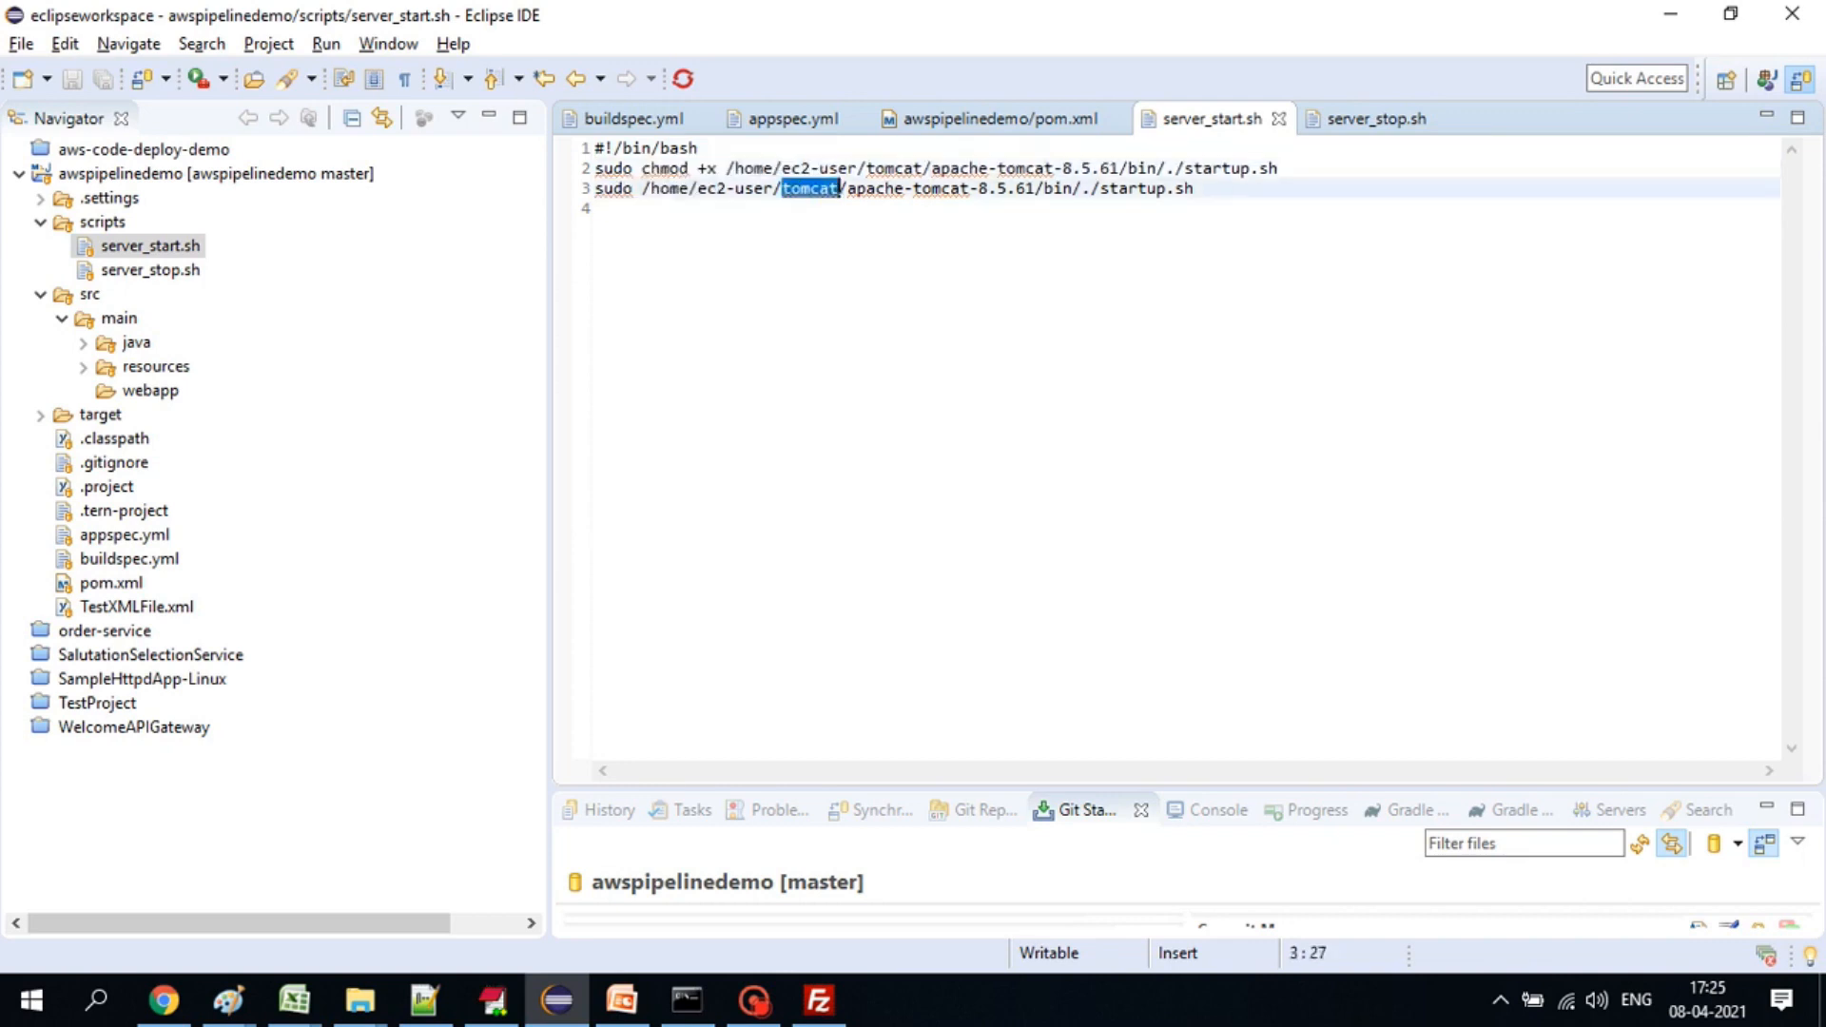
{"action": "double_click", "coordinate": [151, 270]}
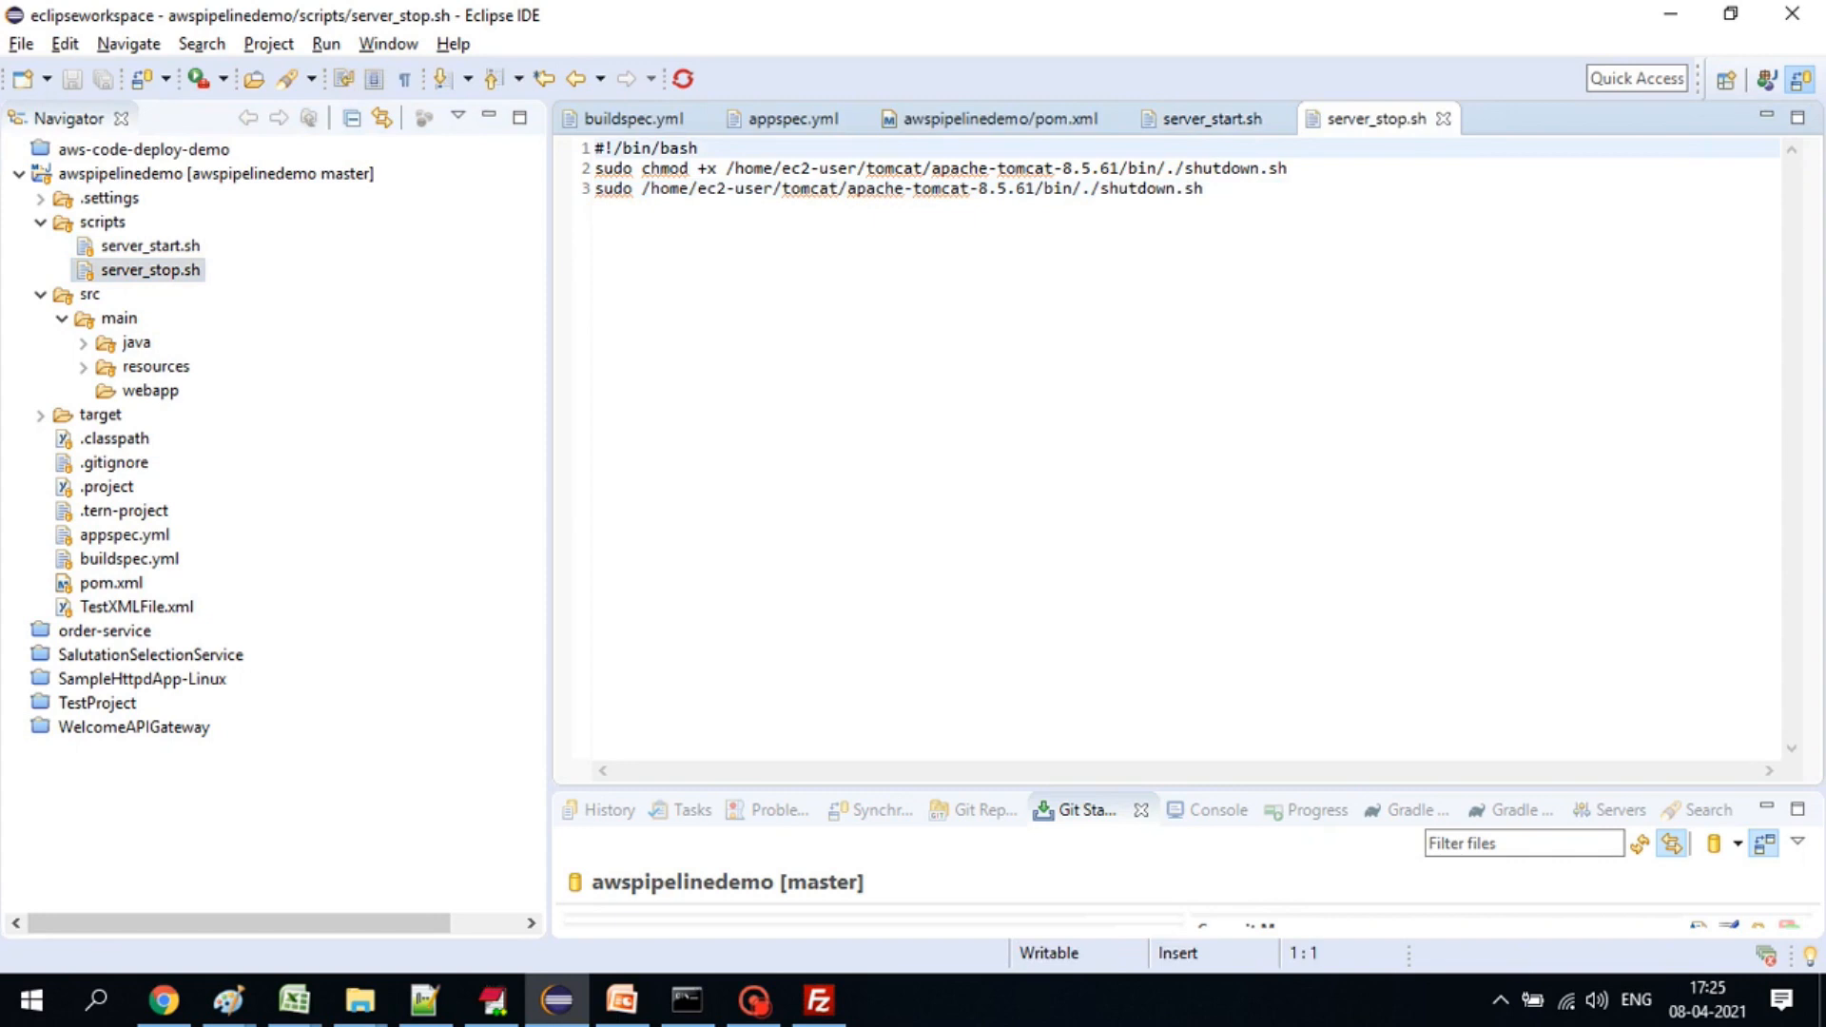
- Check the shutdown command in server_stop.sh, then open welcome.html from the resources templates folder and view its h1 heading
{"action": "left_click", "coordinate": [651, 188]}
{"action": "left_click", "coordinate": [1204, 188]}
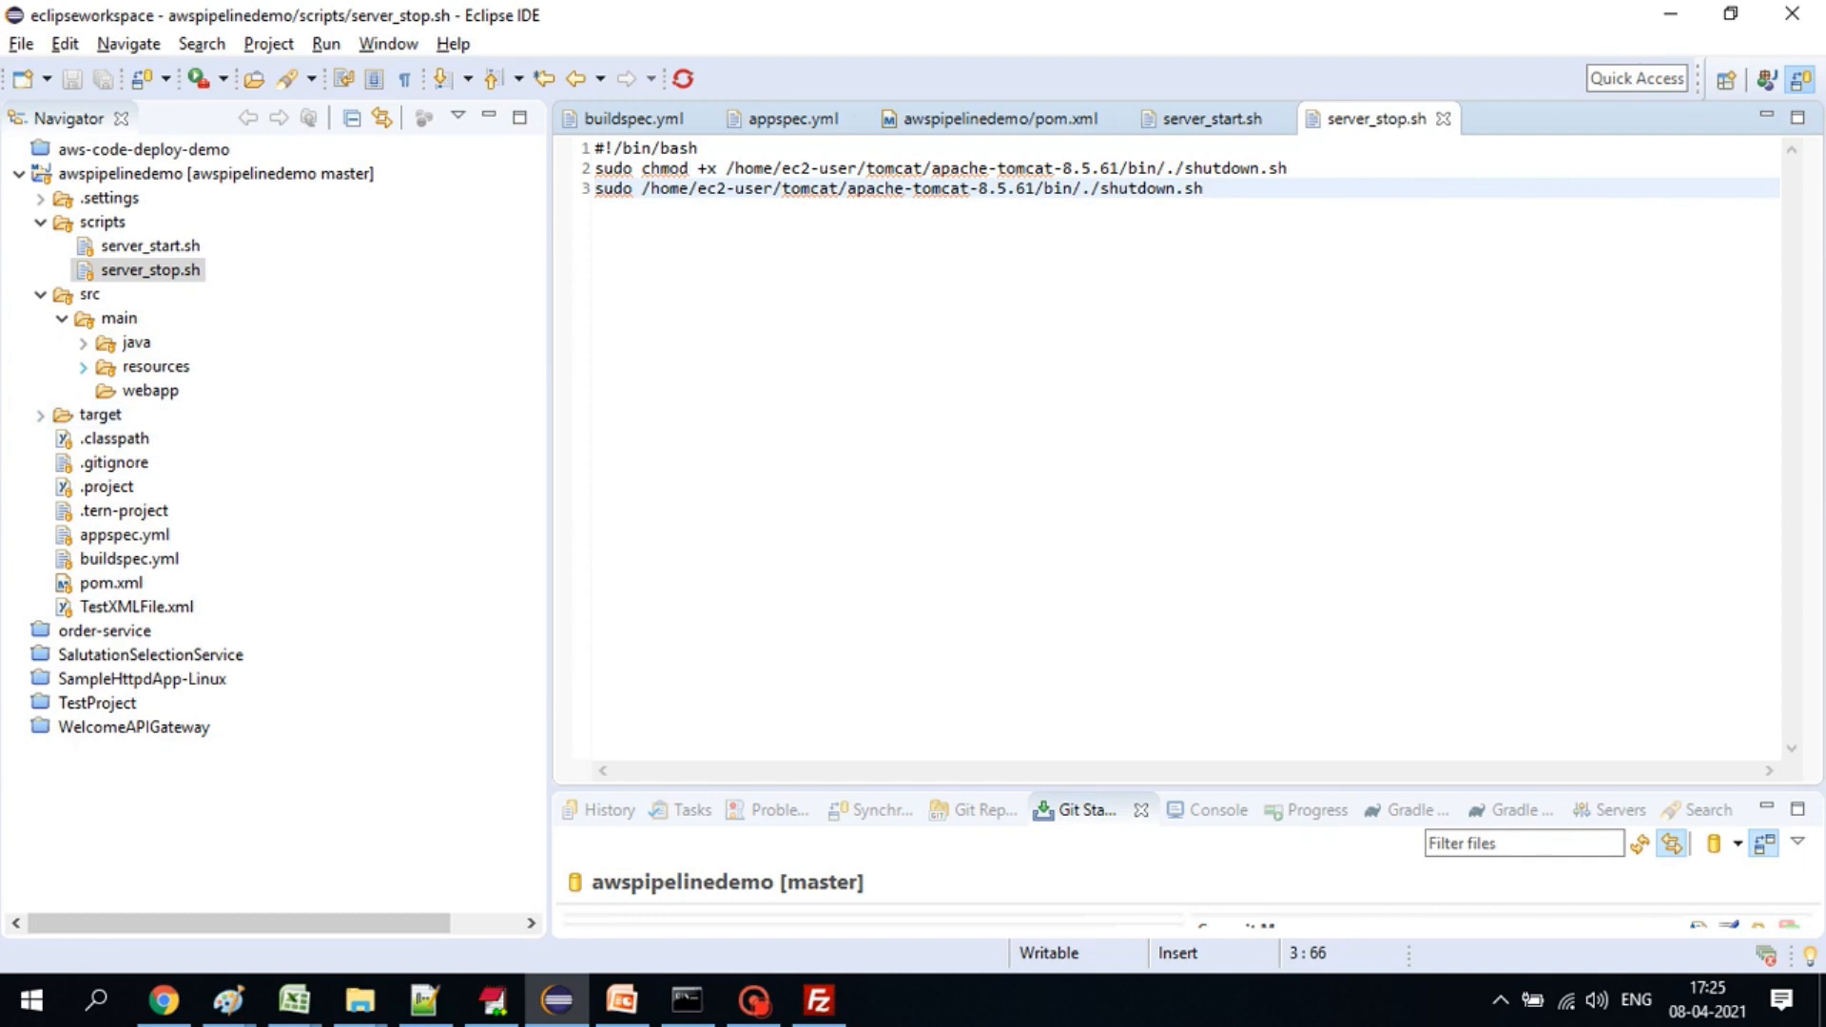
{"action": "left_click", "coordinate": [84, 367]}
{"action": "left_click", "coordinate": [84, 343]}
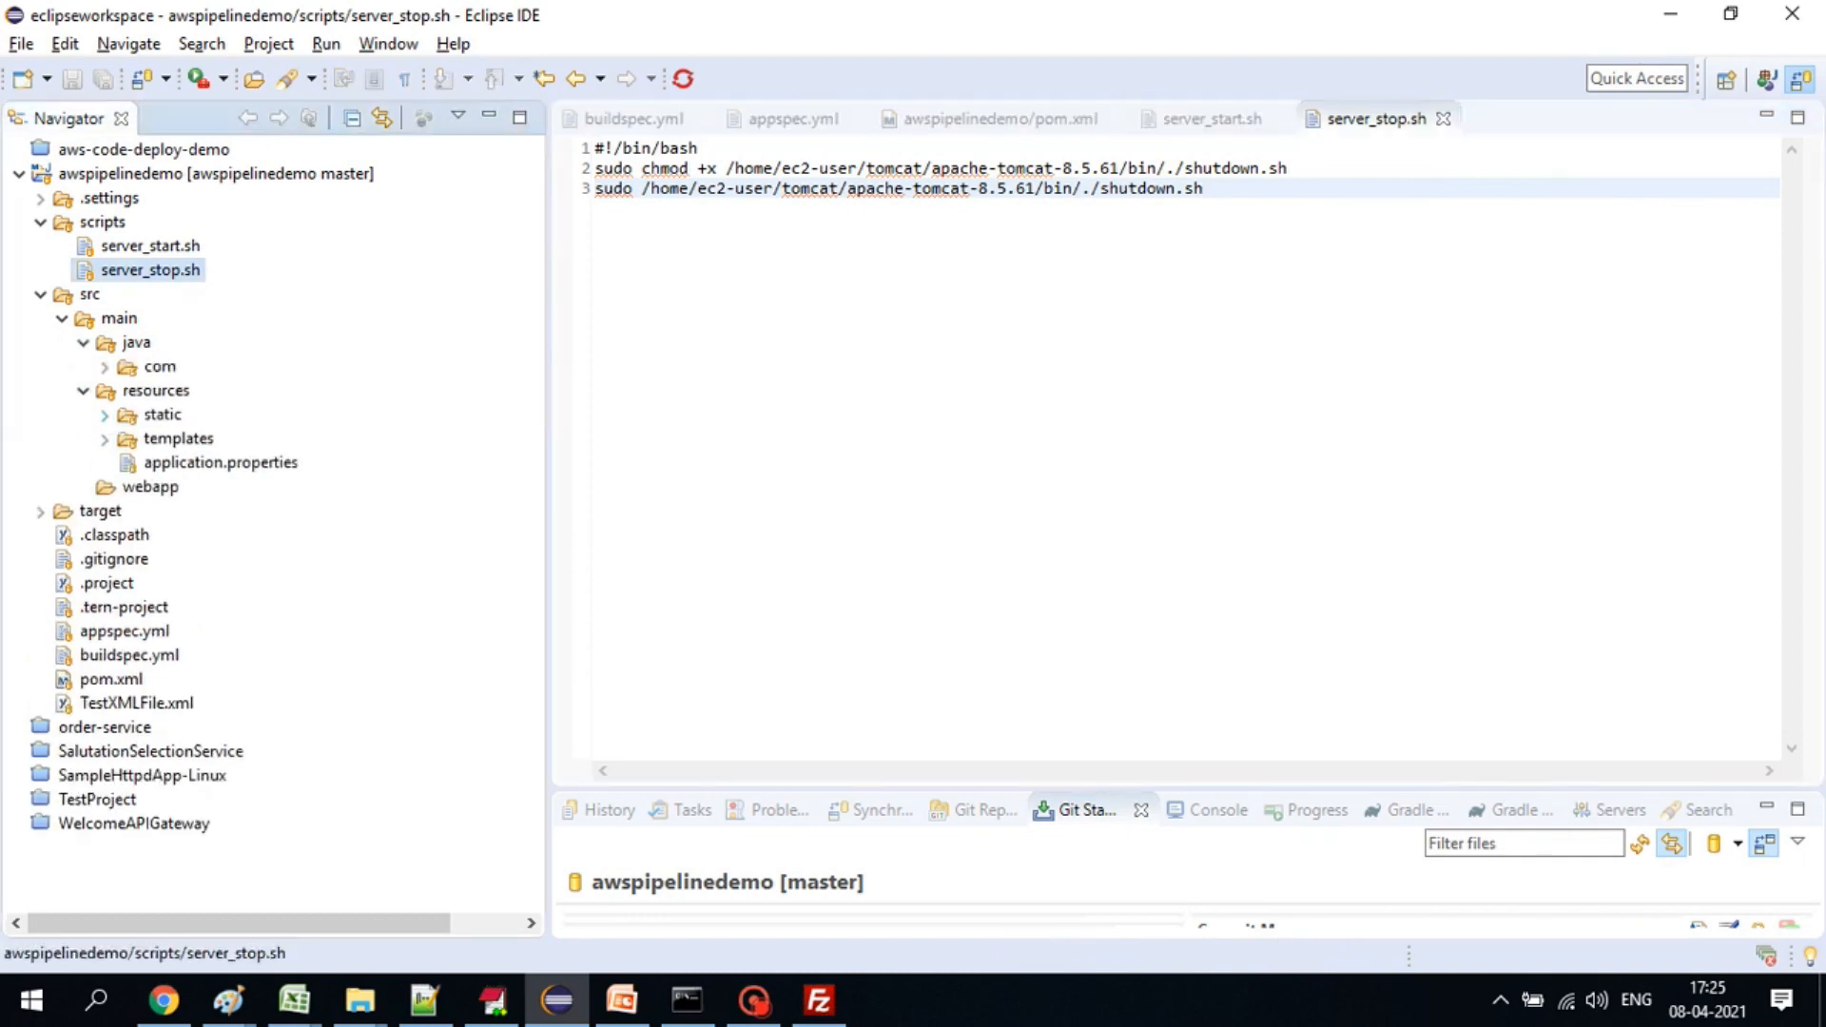
{"action": "left_click", "coordinate": [105, 415]}
{"action": "left_click", "coordinate": [105, 463]}
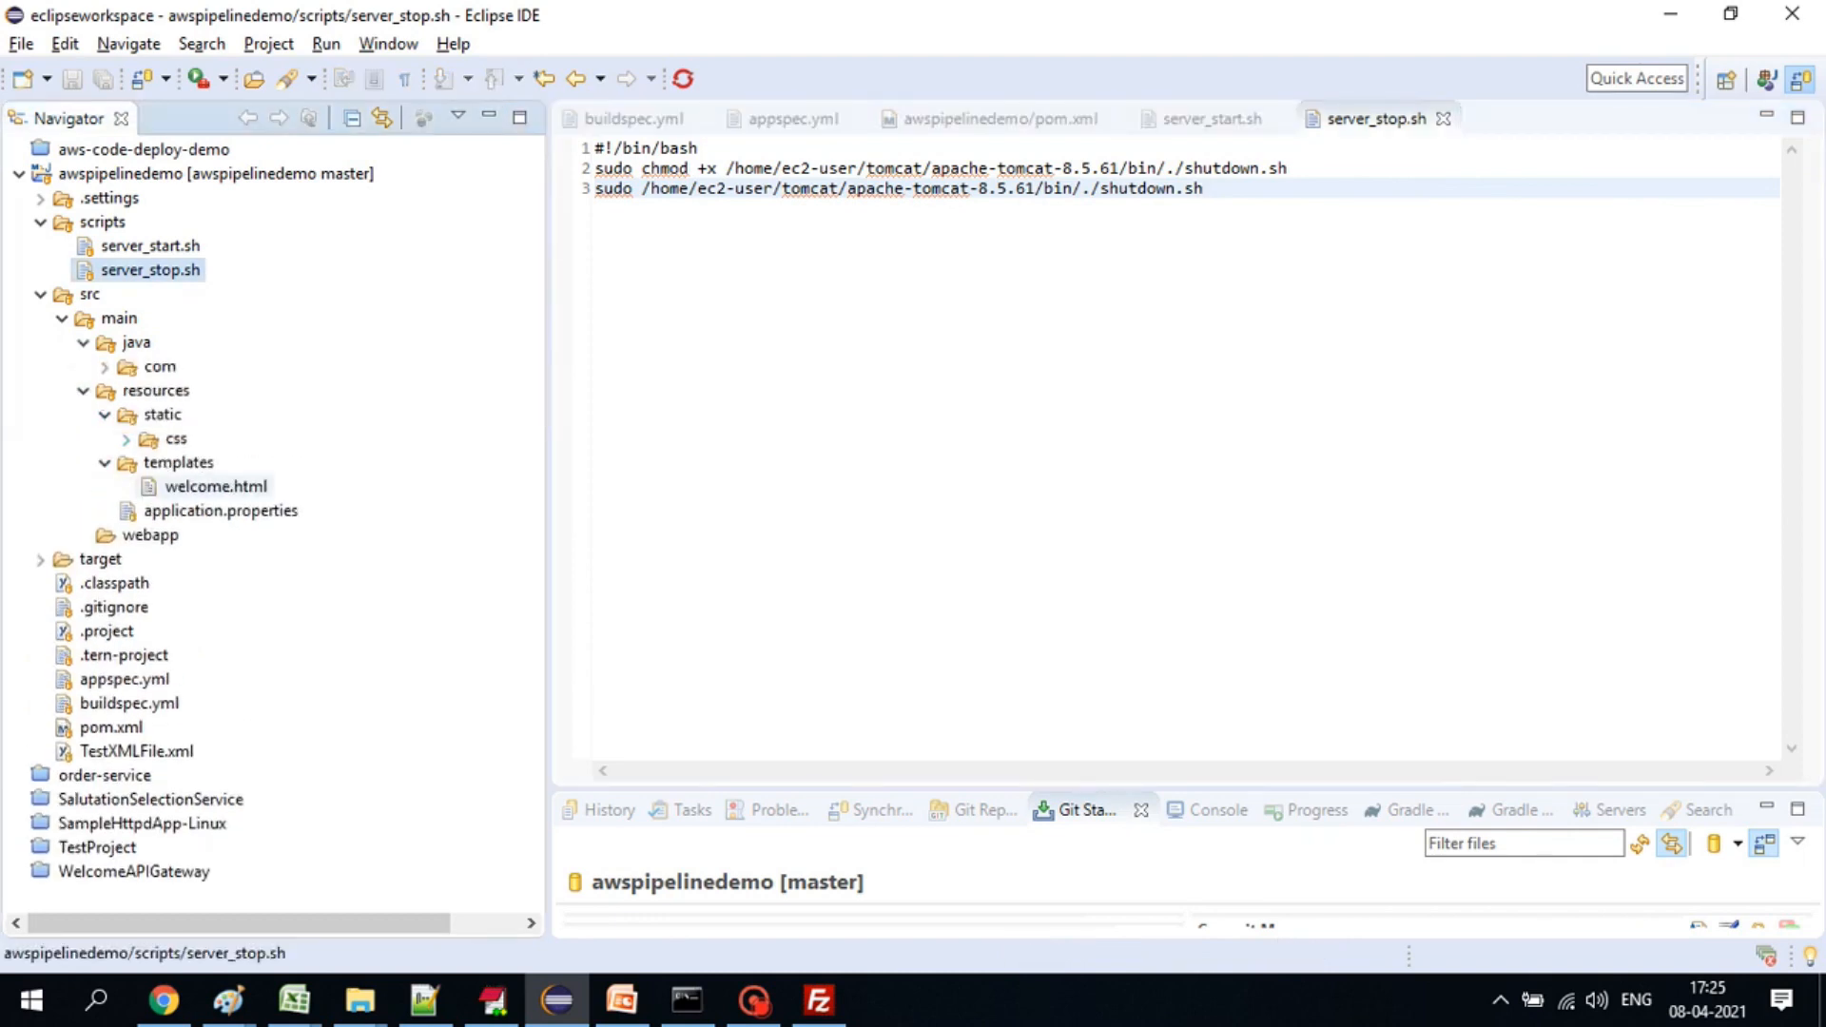
{"action": "double_click", "coordinate": [216, 487]}
{"action": "scroll", "coordinate": [1170, 447], "scroll_direction": "down", "scroll_amount": 2}
{"action": "triple_click", "coordinate": [1336, 470]}
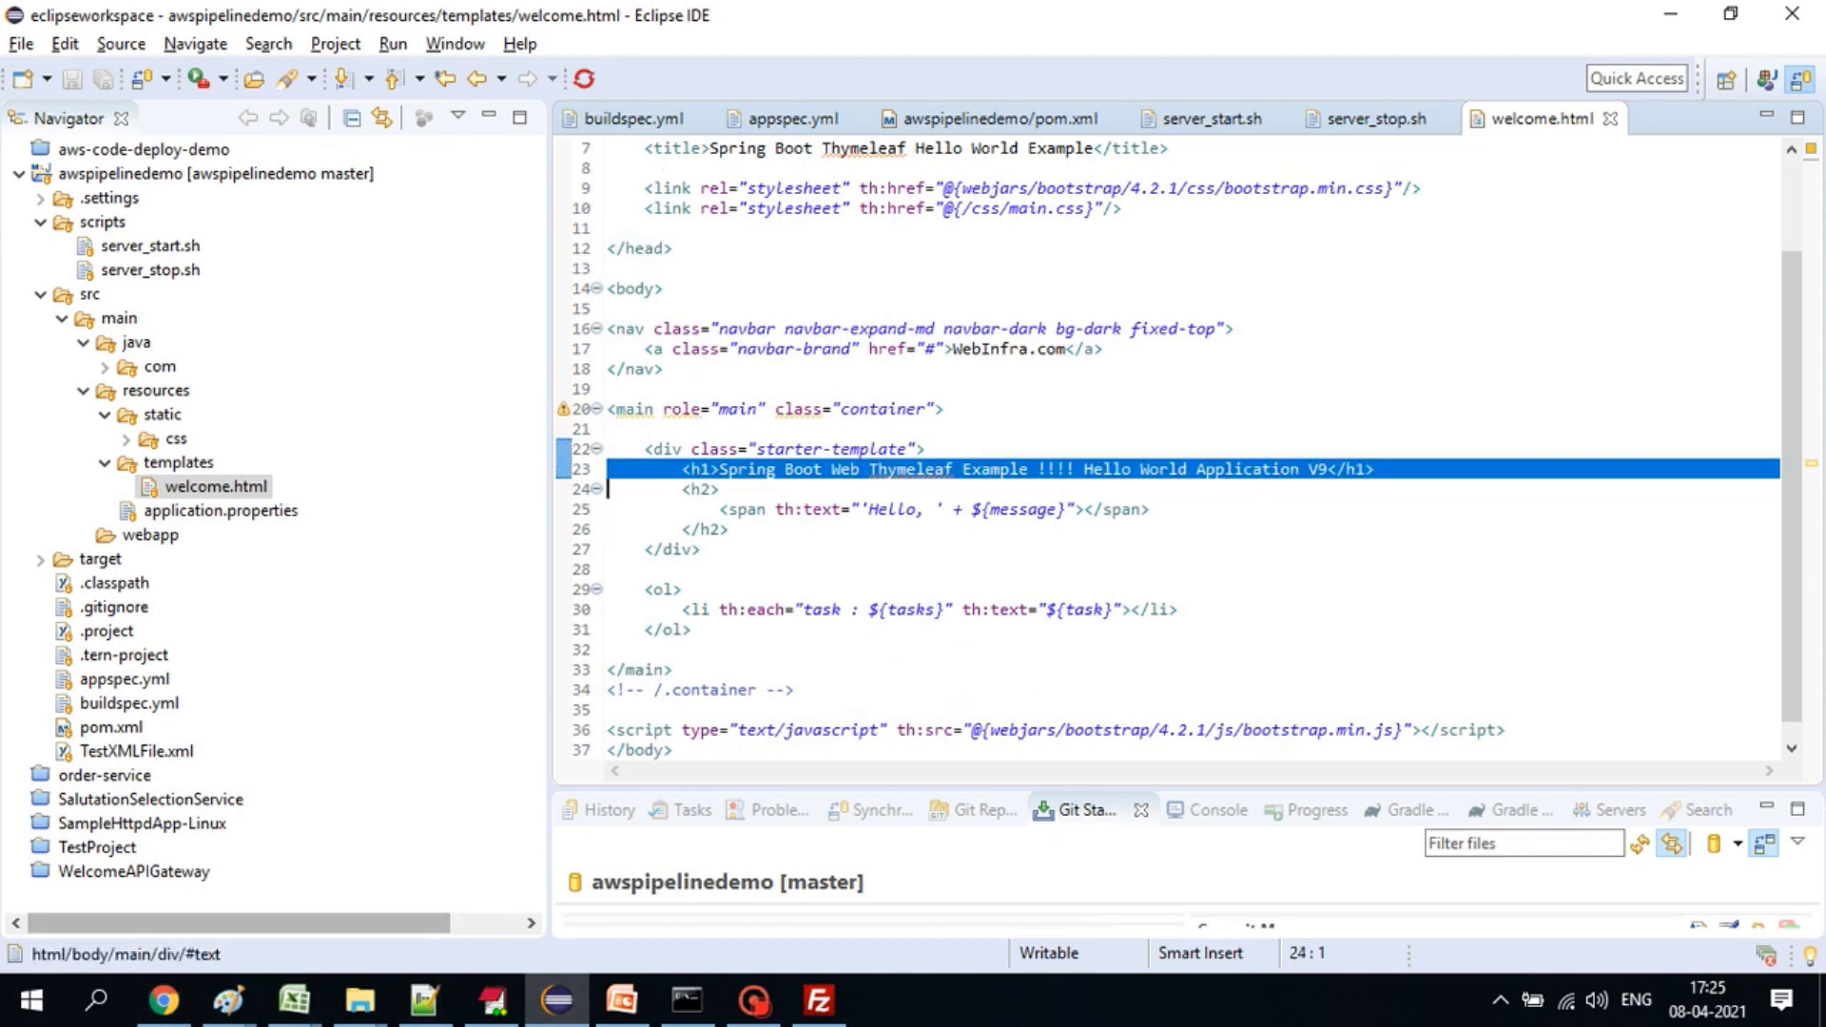
- Open StartWebApplication.java and WelcomeController.java from the com/hh source package to view their code
{"action": "left_click", "coordinate": [105, 367]}
{"action": "left_click", "coordinate": [126, 391]}
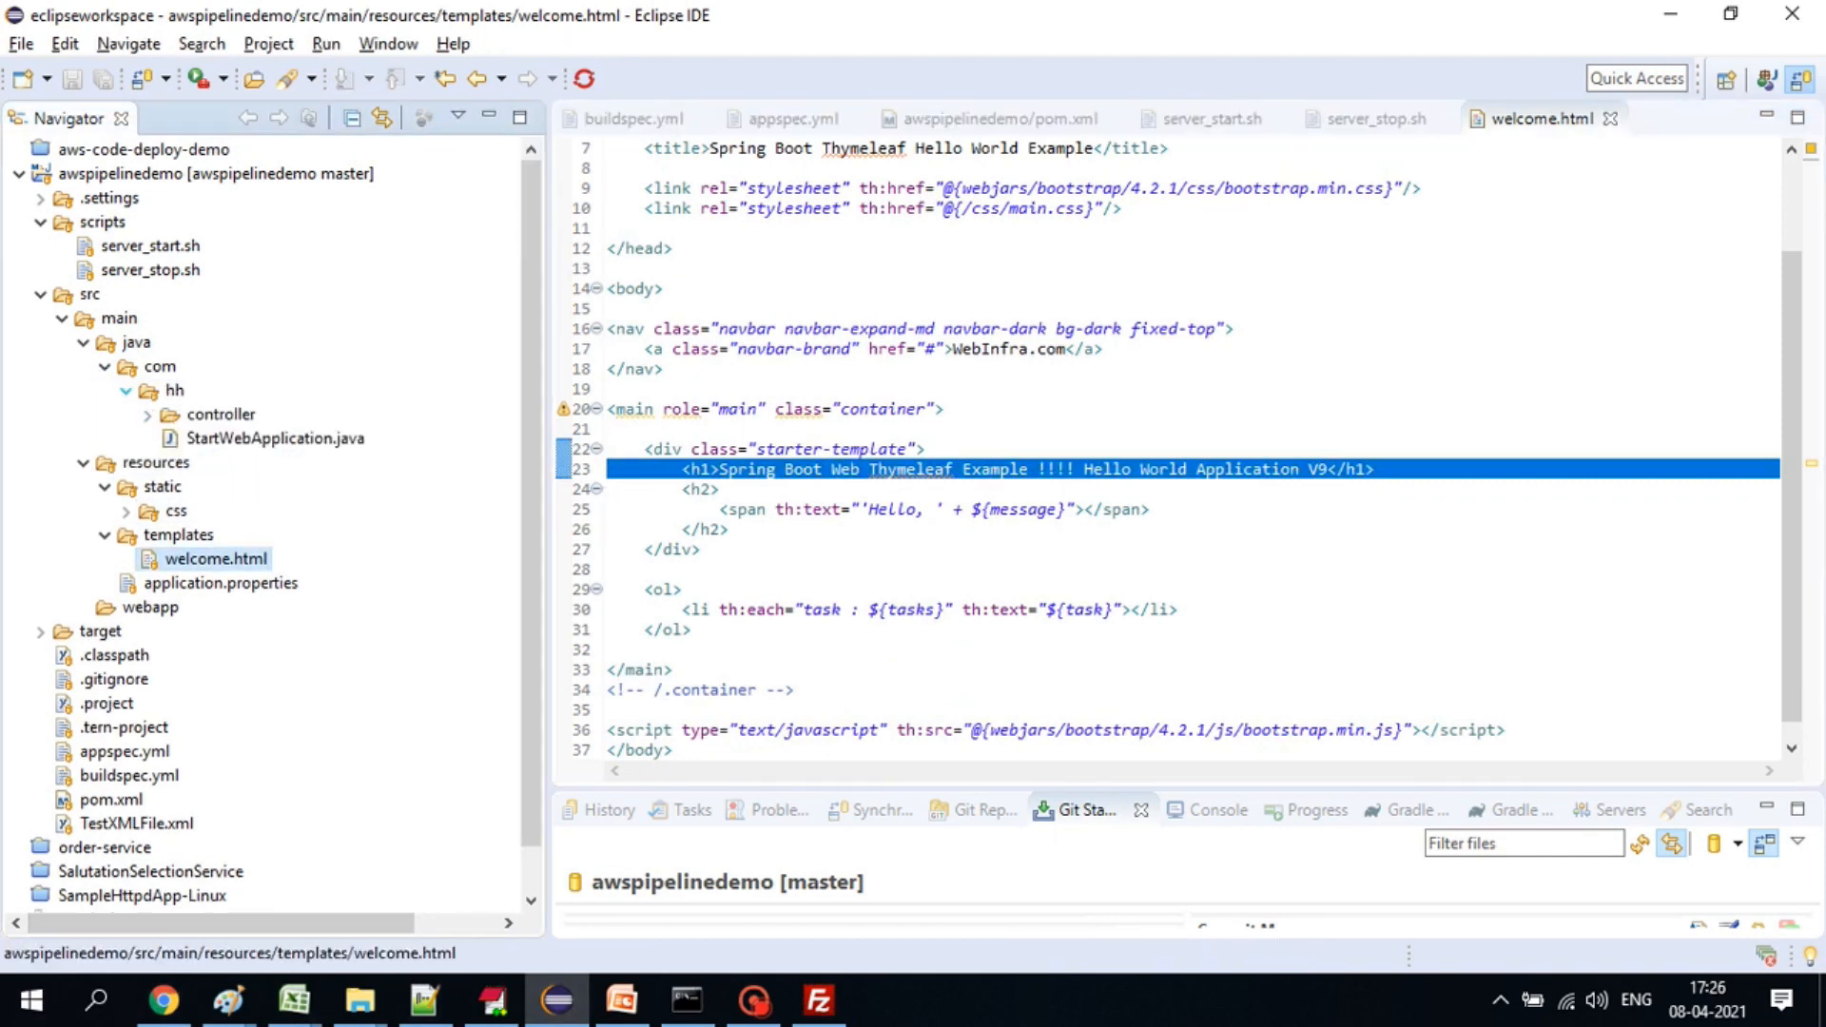
{"action": "double_click", "coordinate": [275, 438]}
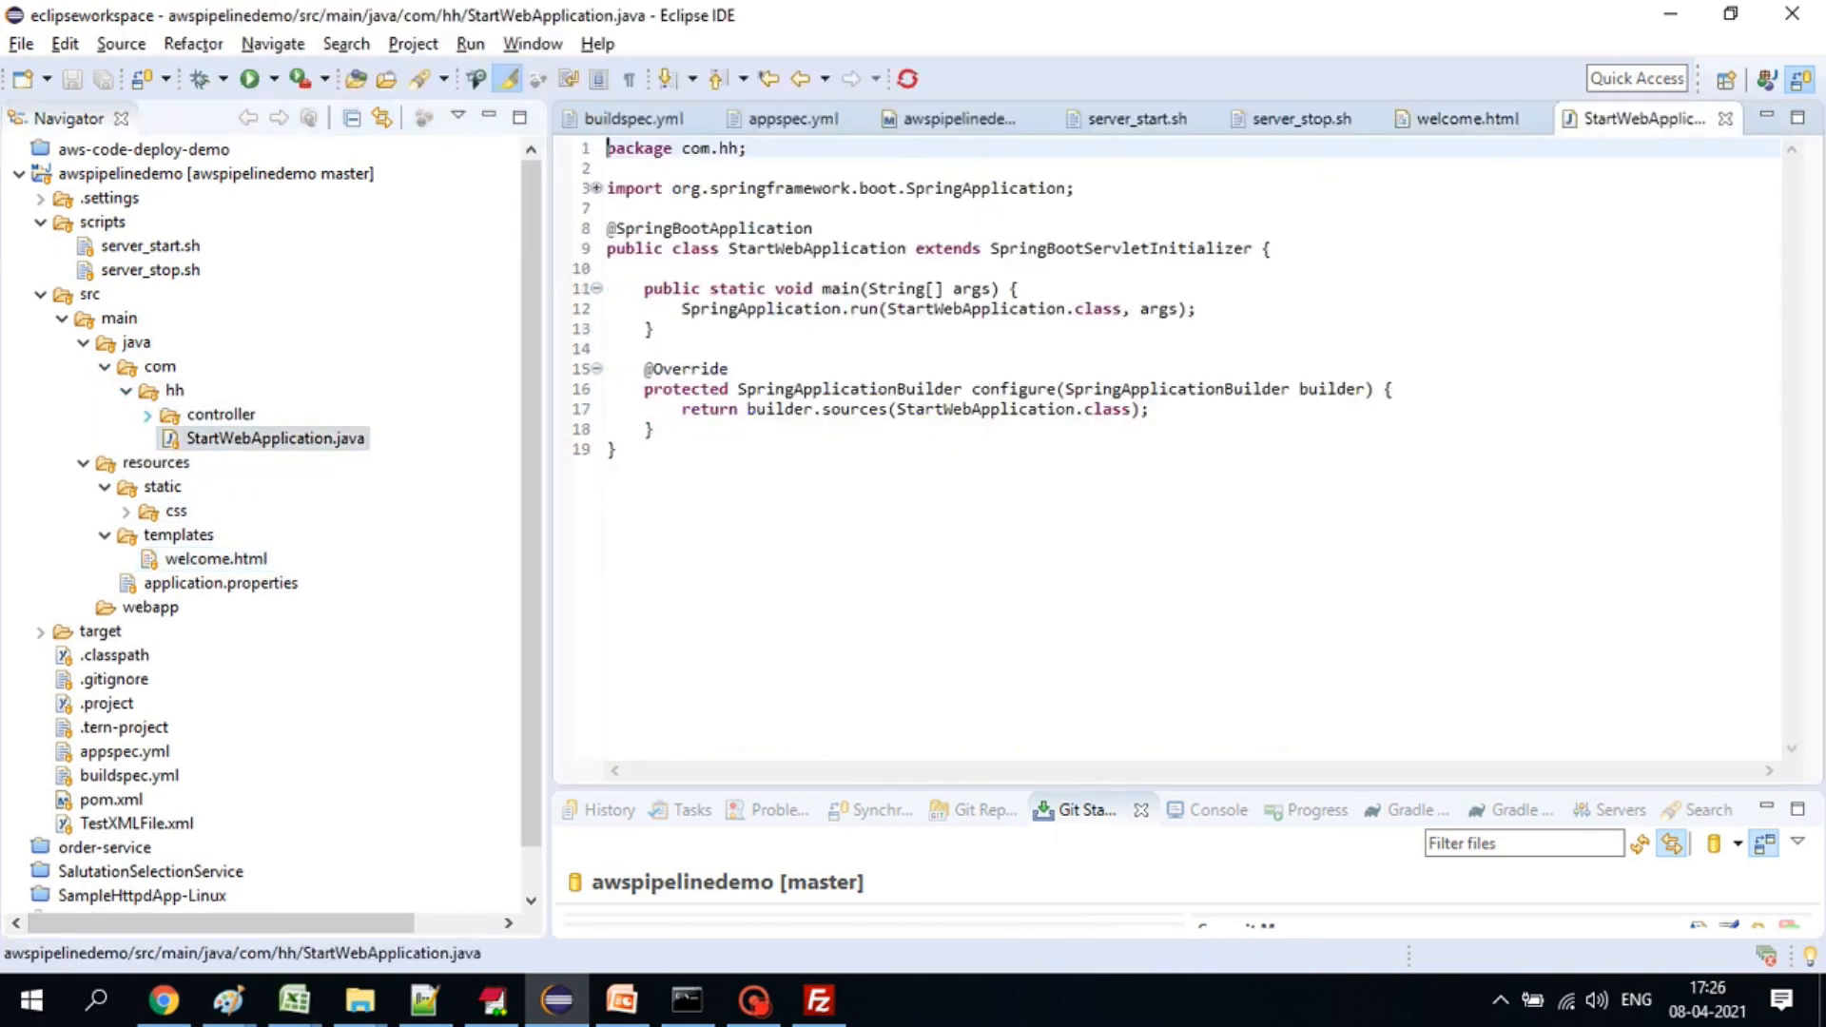
{"action": "left_click", "coordinate": [147, 415]}
{"action": "double_click", "coordinate": [293, 438]}
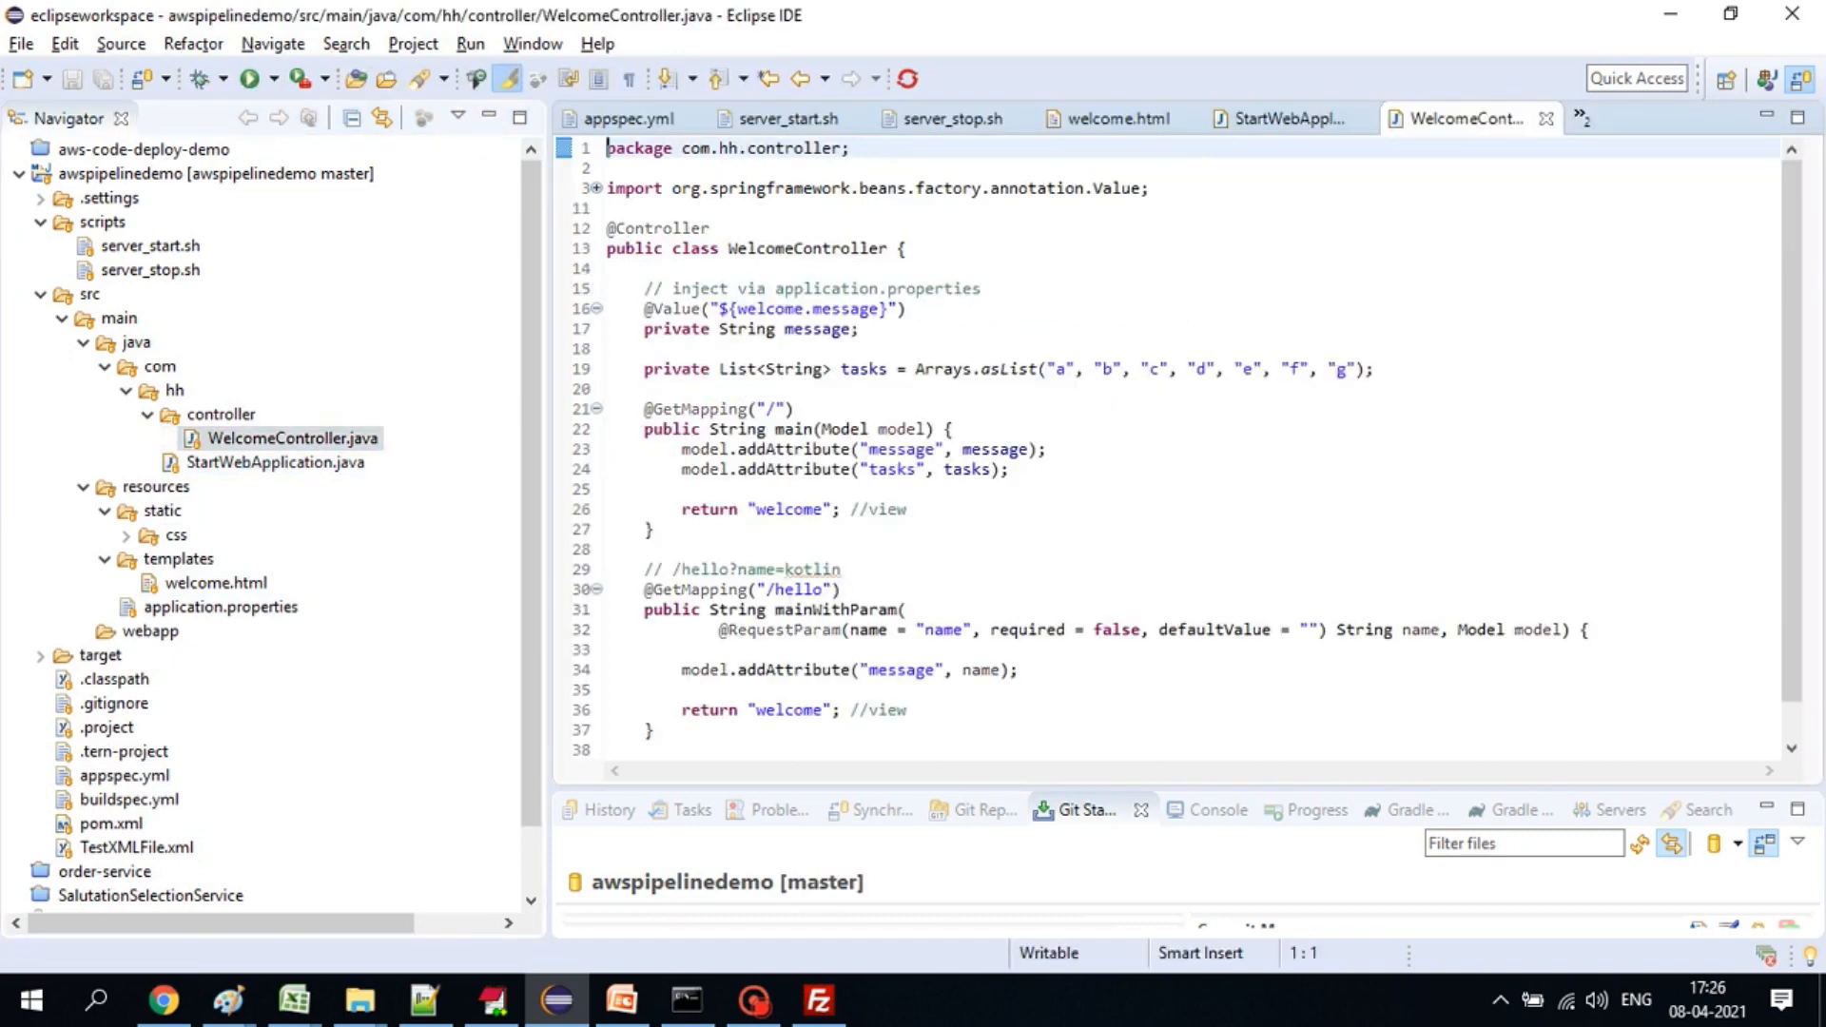
{"action": "scroll", "coordinate": [1179, 449], "scroll_direction": "down", "scroll_amount": 1}
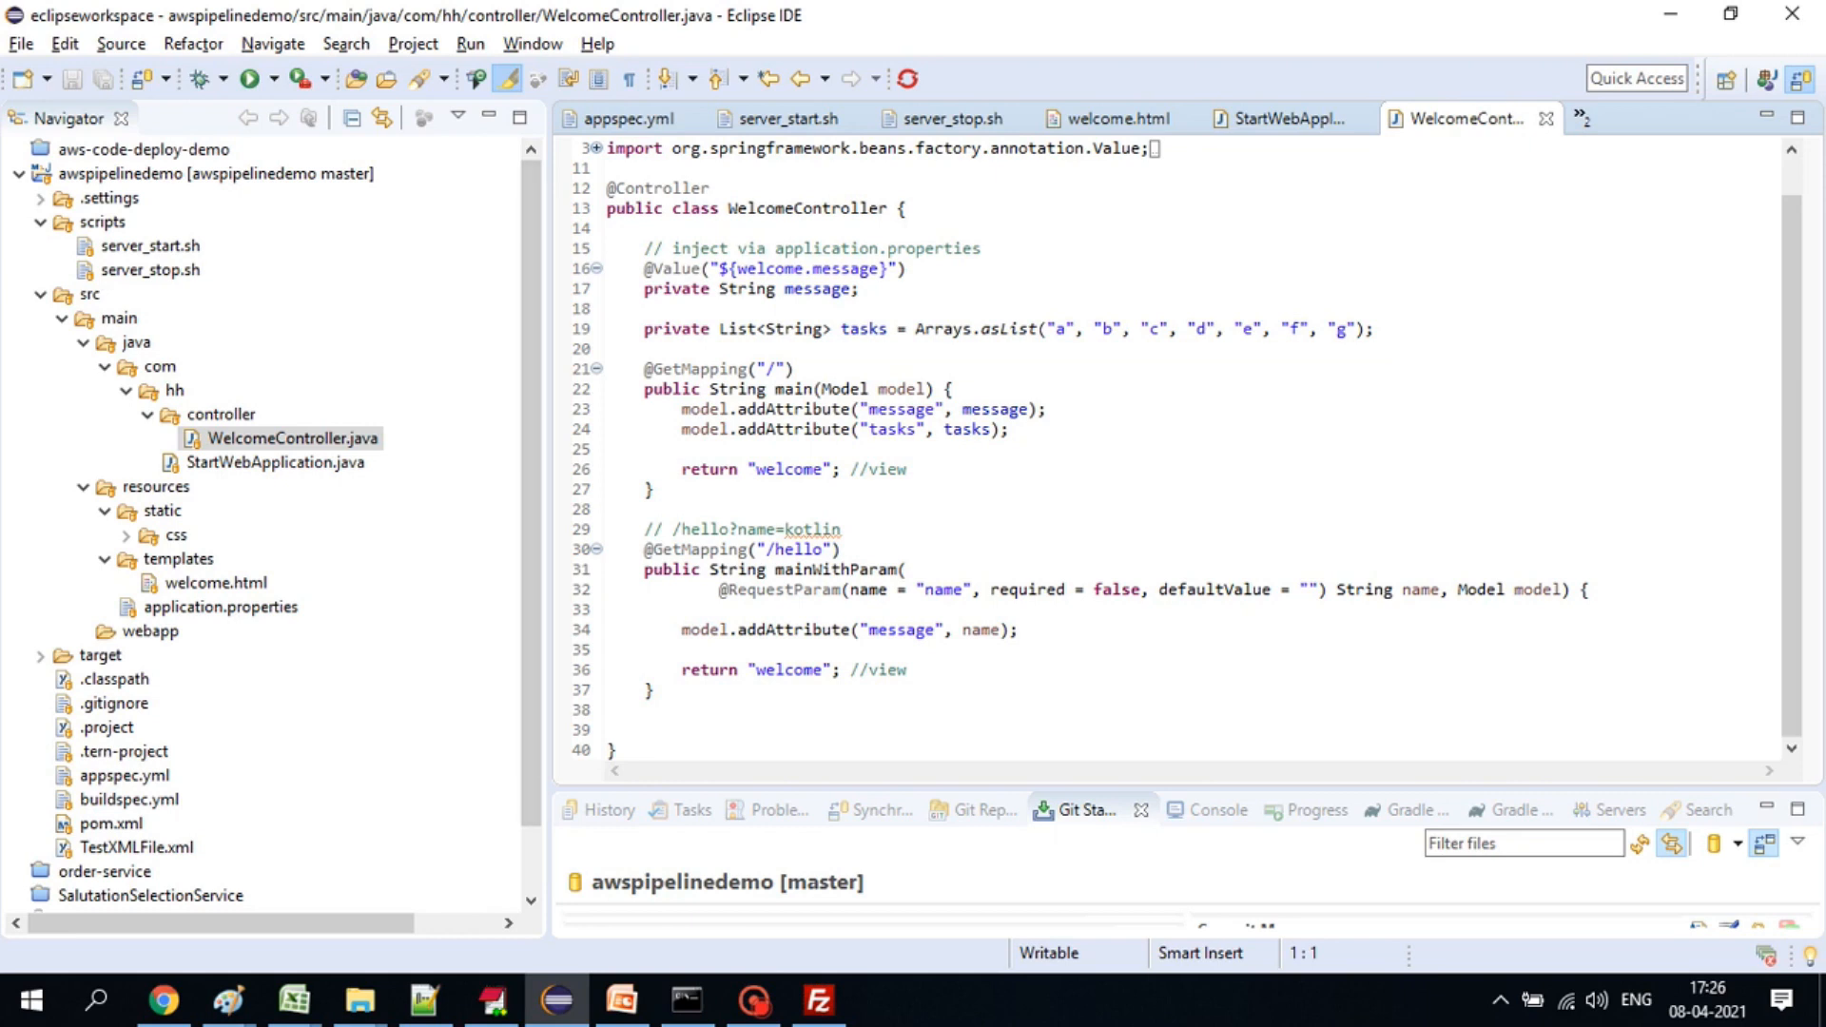
- Examine the /hello mapping and its name request parameter in WelcomeController.java
{"action": "left_click", "coordinate": [843, 530]}
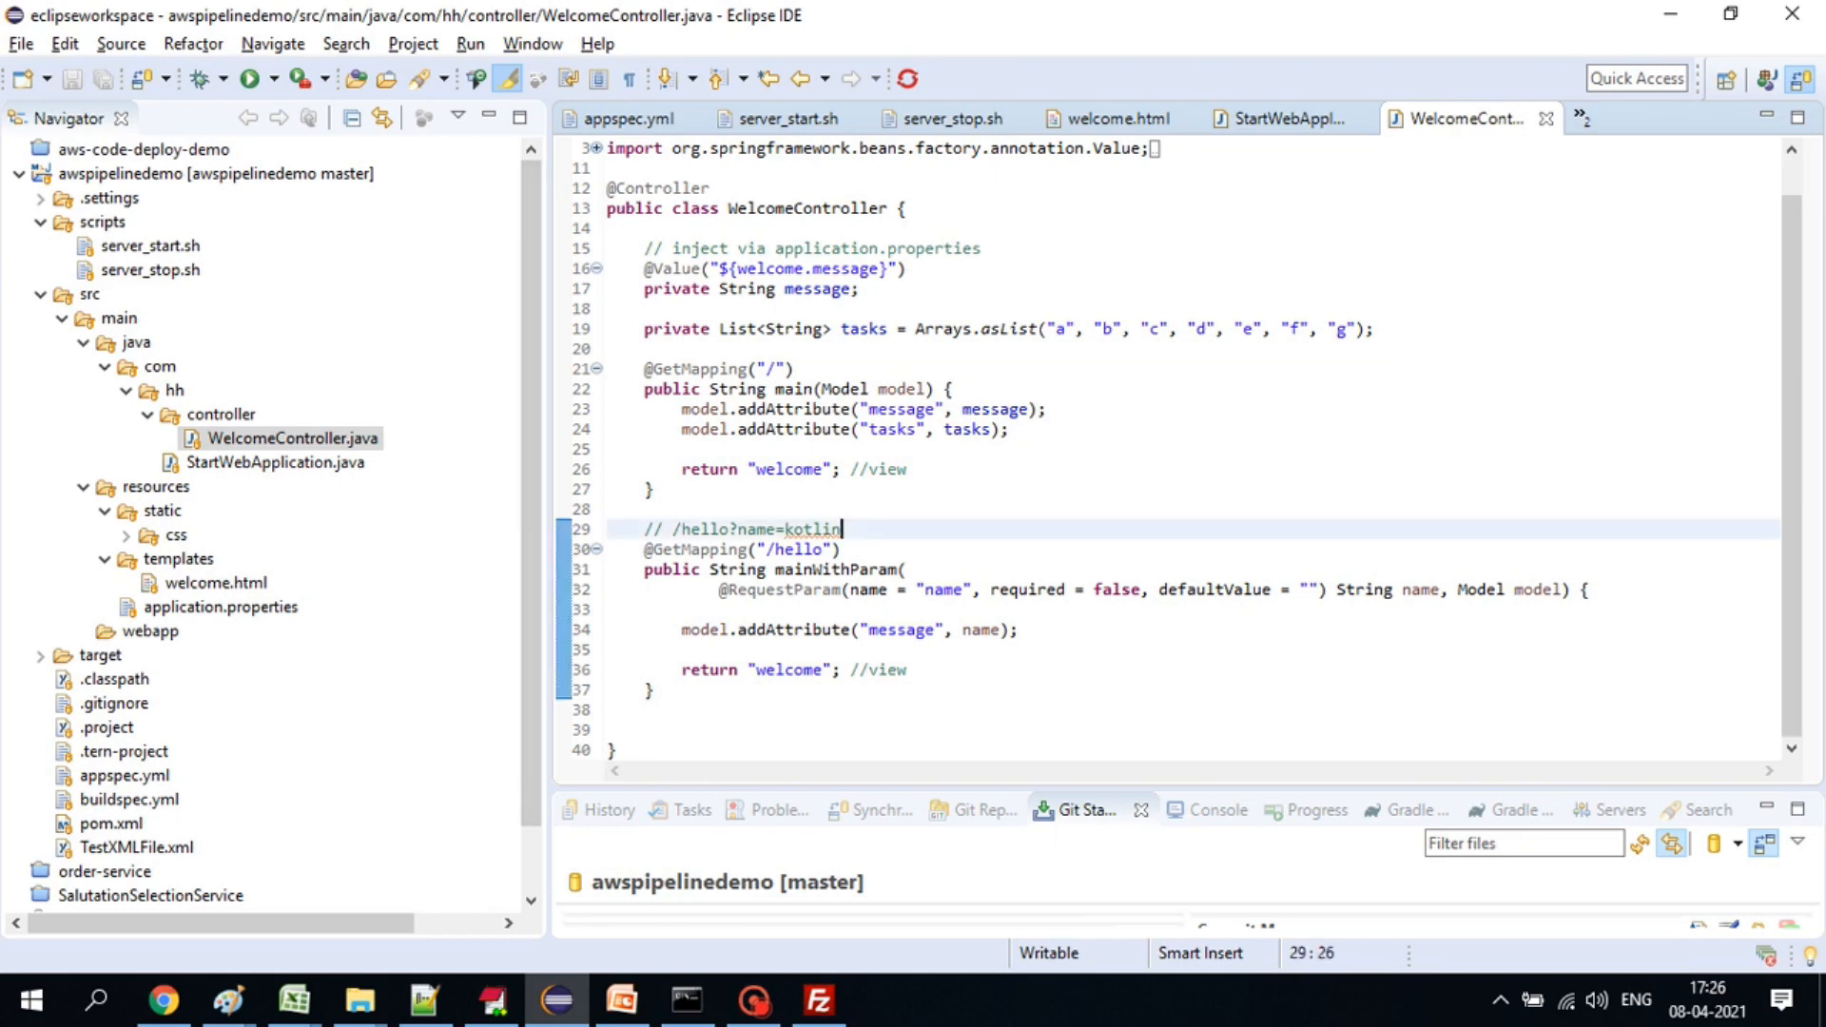
{"action": "double_click", "coordinate": [780, 589]}
{"action": "double_click", "coordinate": [944, 590]}
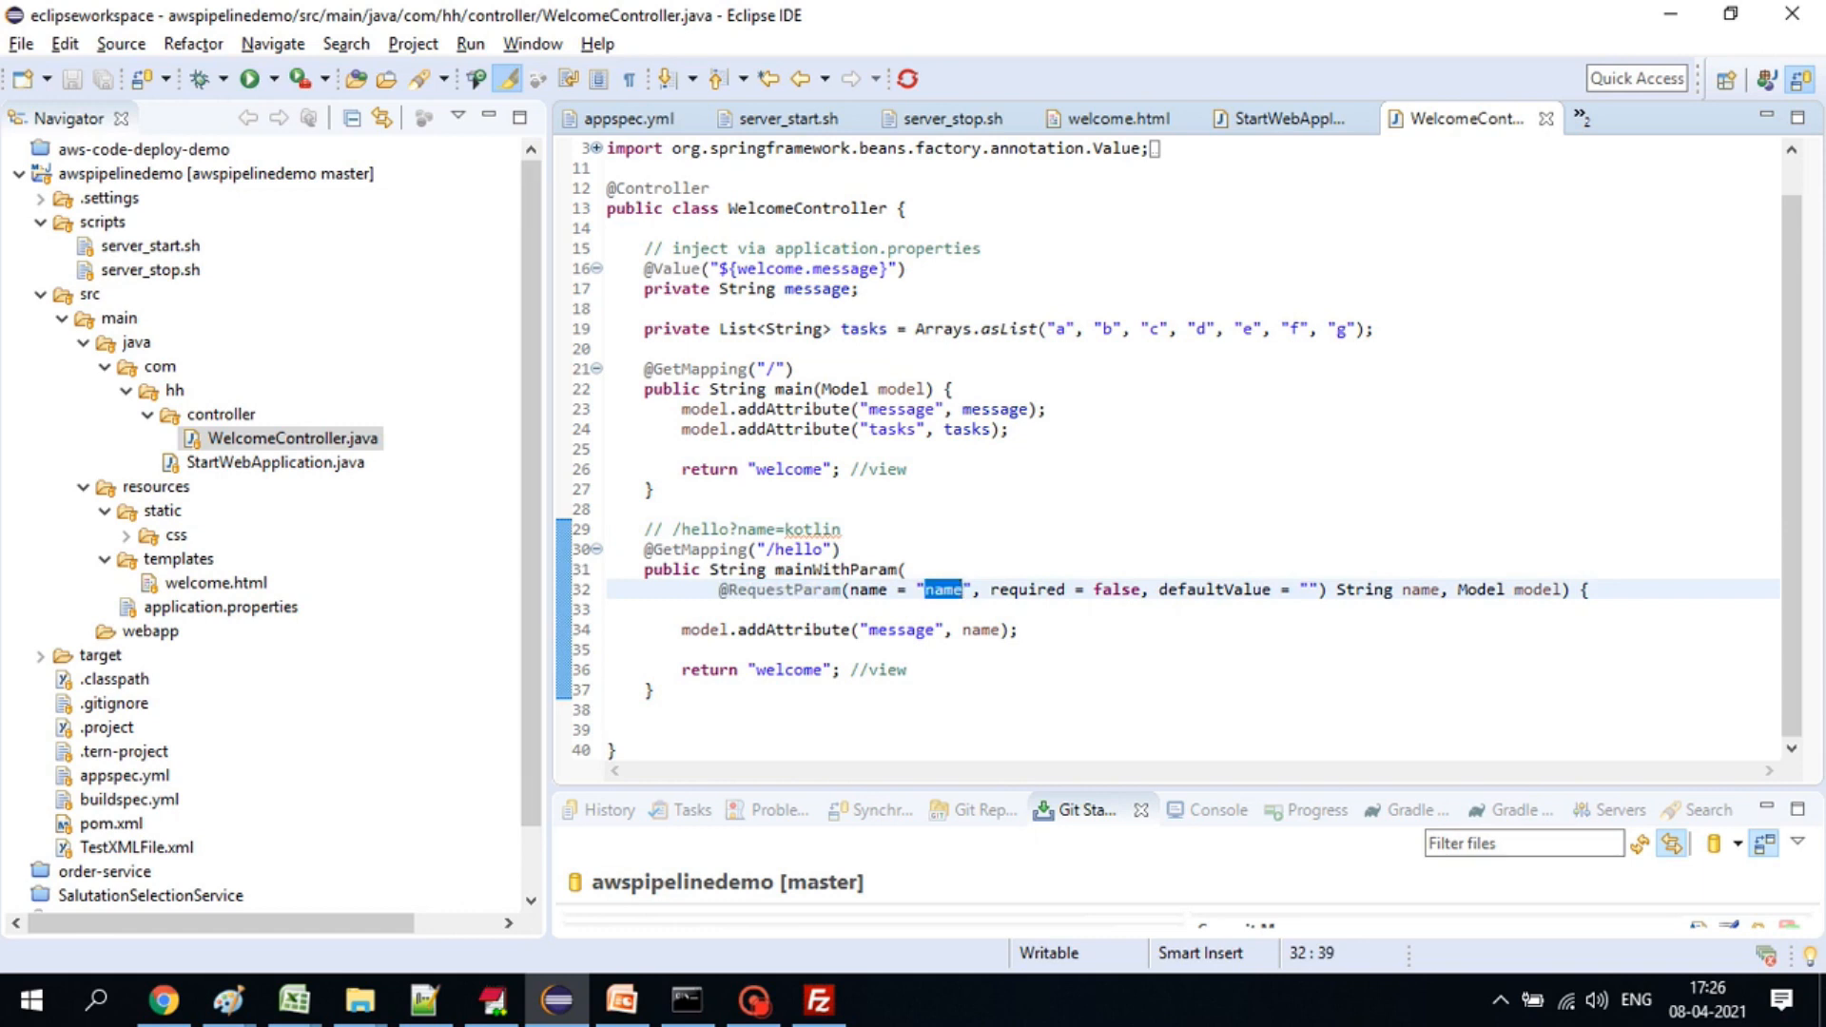
{"action": "double_click", "coordinate": [799, 550]}
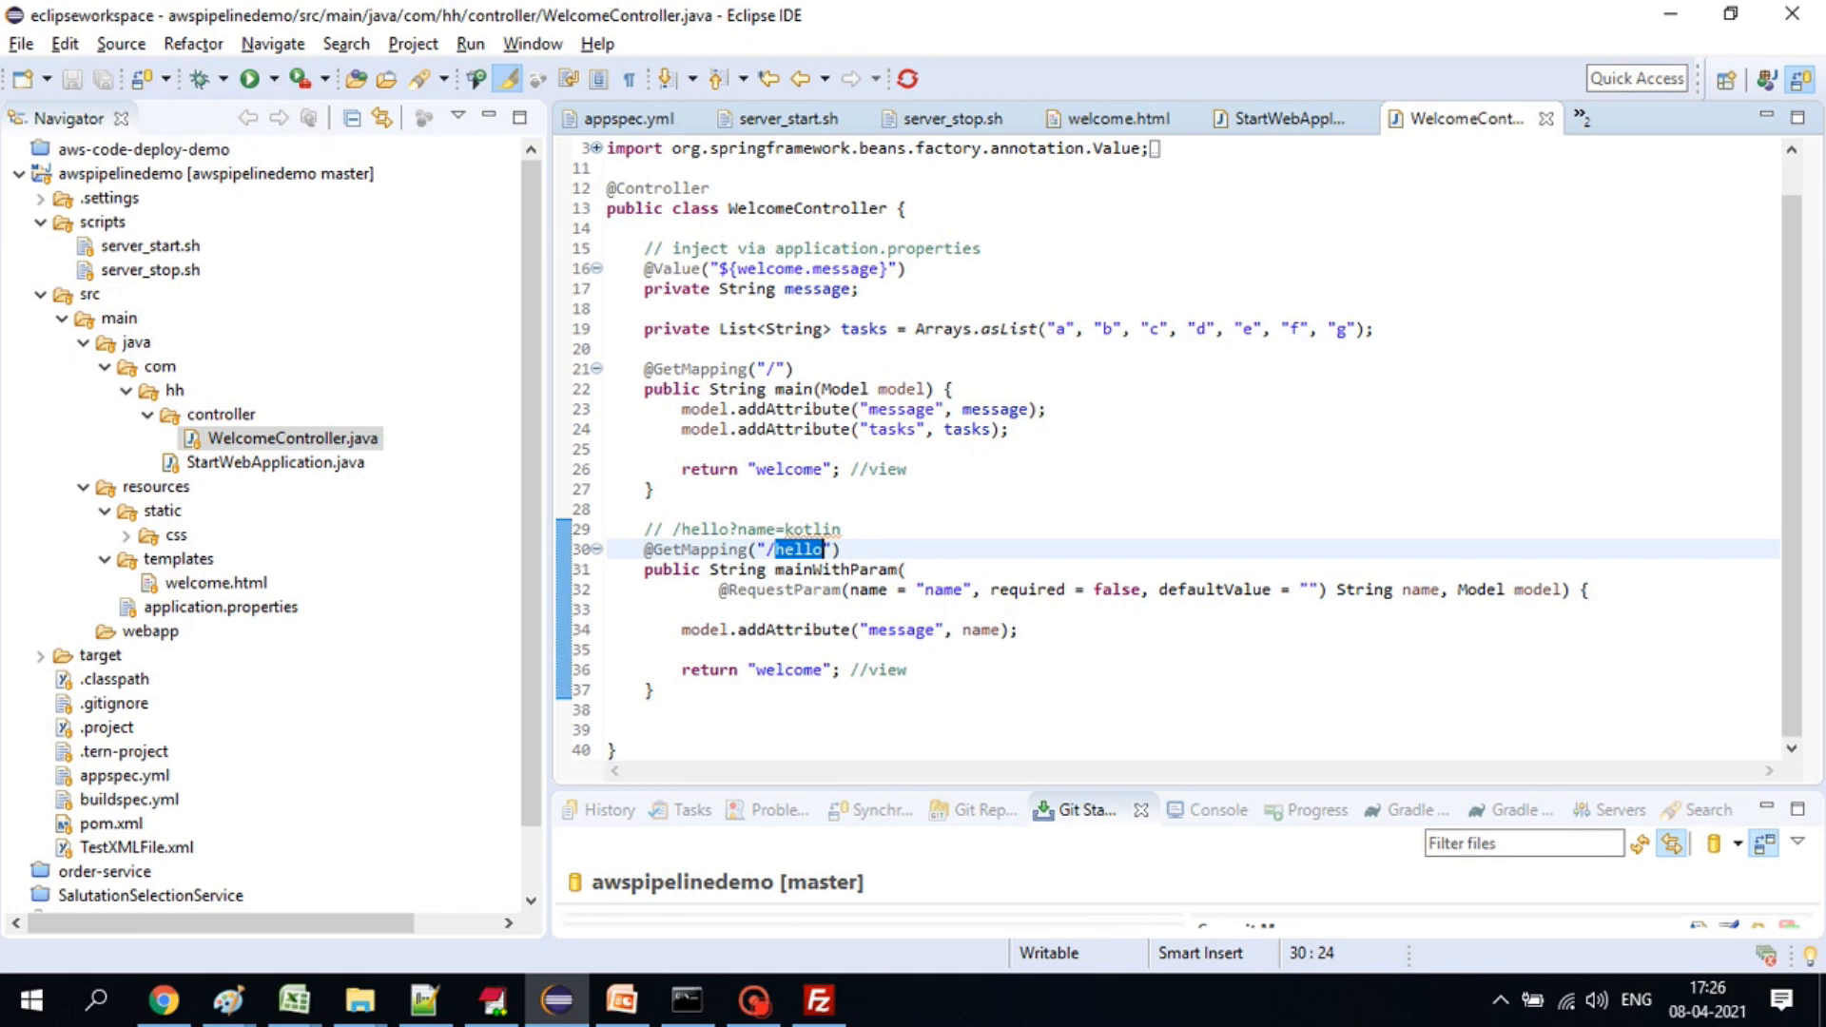
- Inspect the ${message} expression in welcome.html and compare it with the greeting on the deployed page in Chrome
{"action": "double_click", "coordinate": [216, 583]}
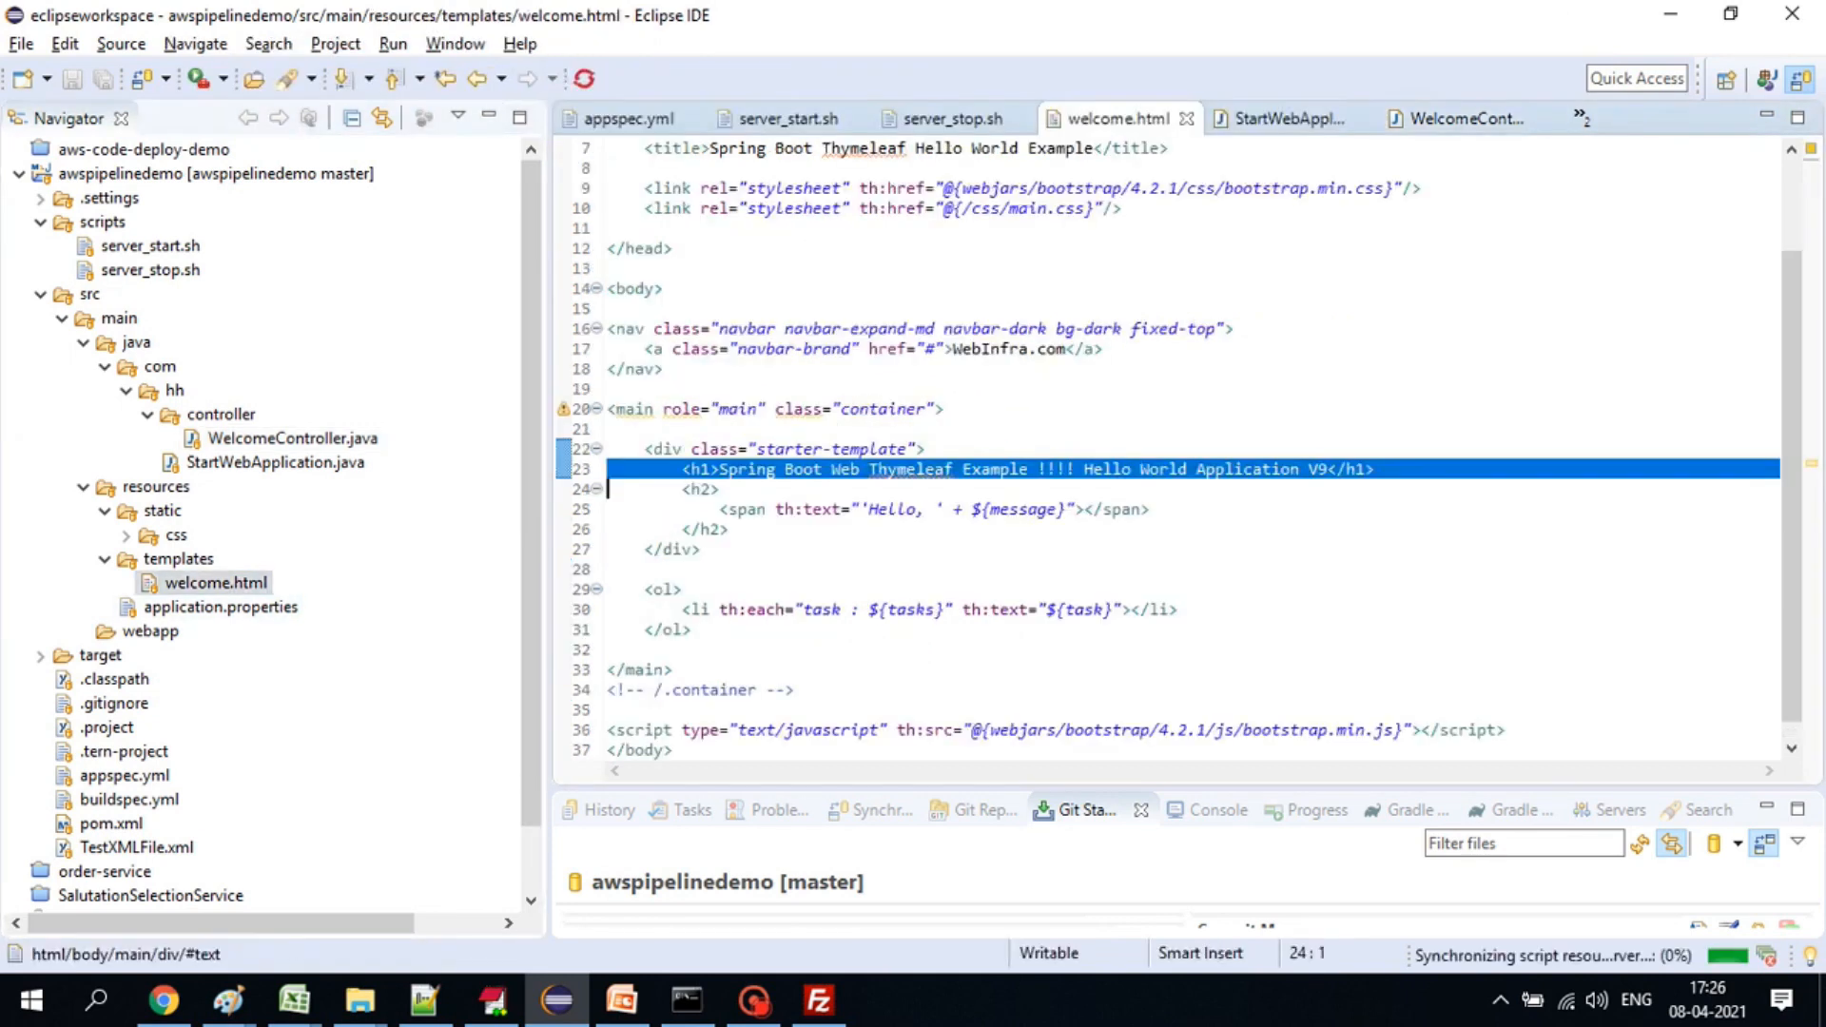
{"action": "left_click_drag", "start_coordinate": [972, 509], "coordinate": [1069, 509]}
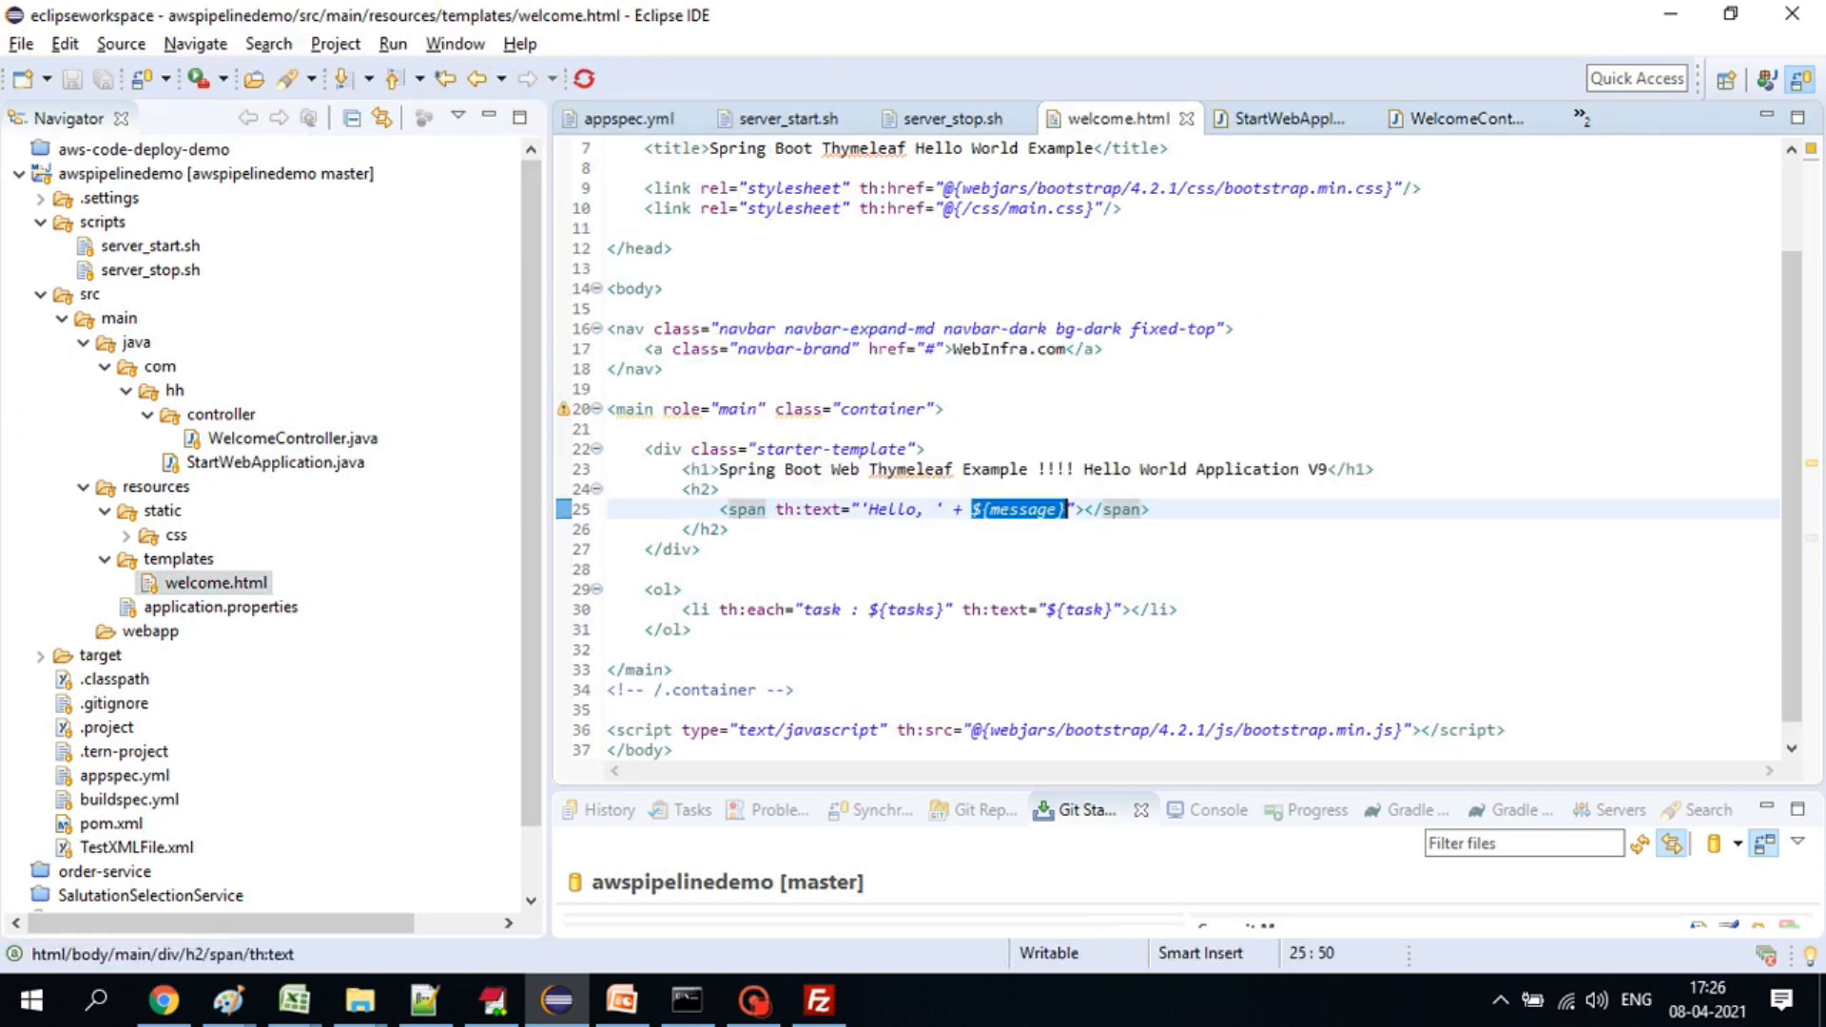
{"action": "left_click", "coordinate": [163, 1000]}
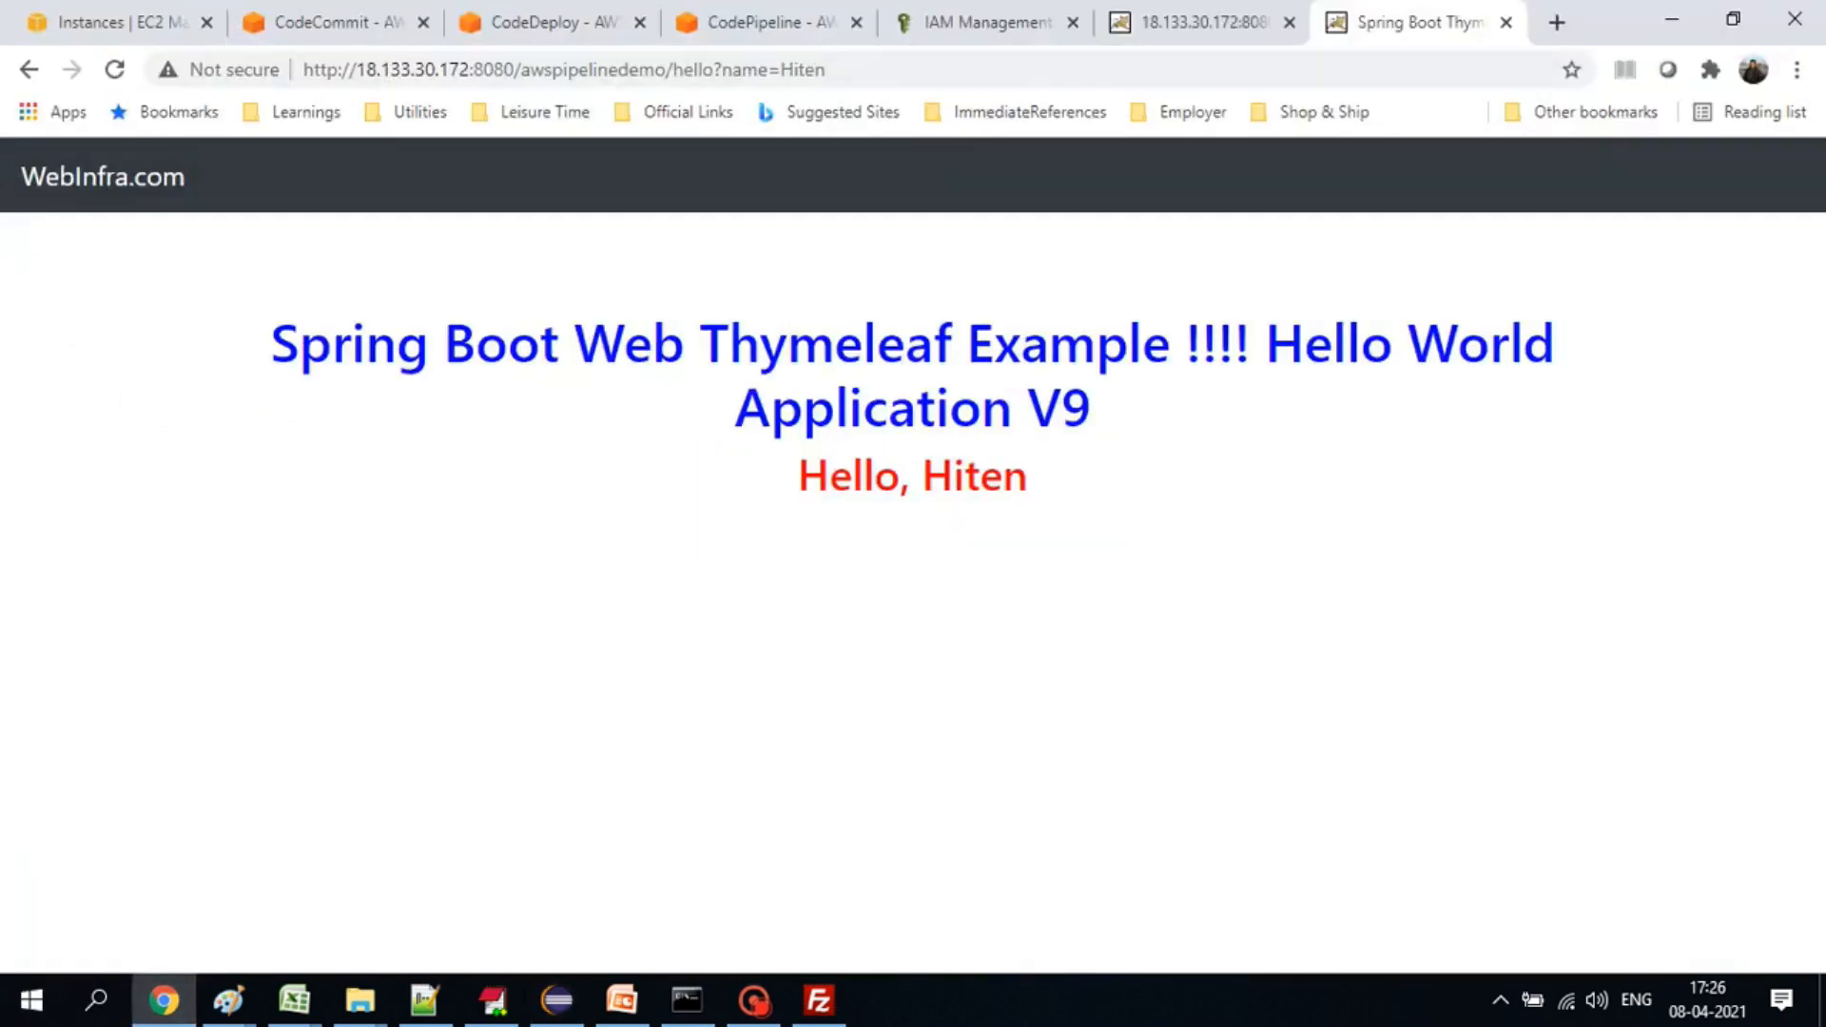
{"action": "left_click_drag", "start_coordinate": [1029, 476], "coordinate": [735, 409]}
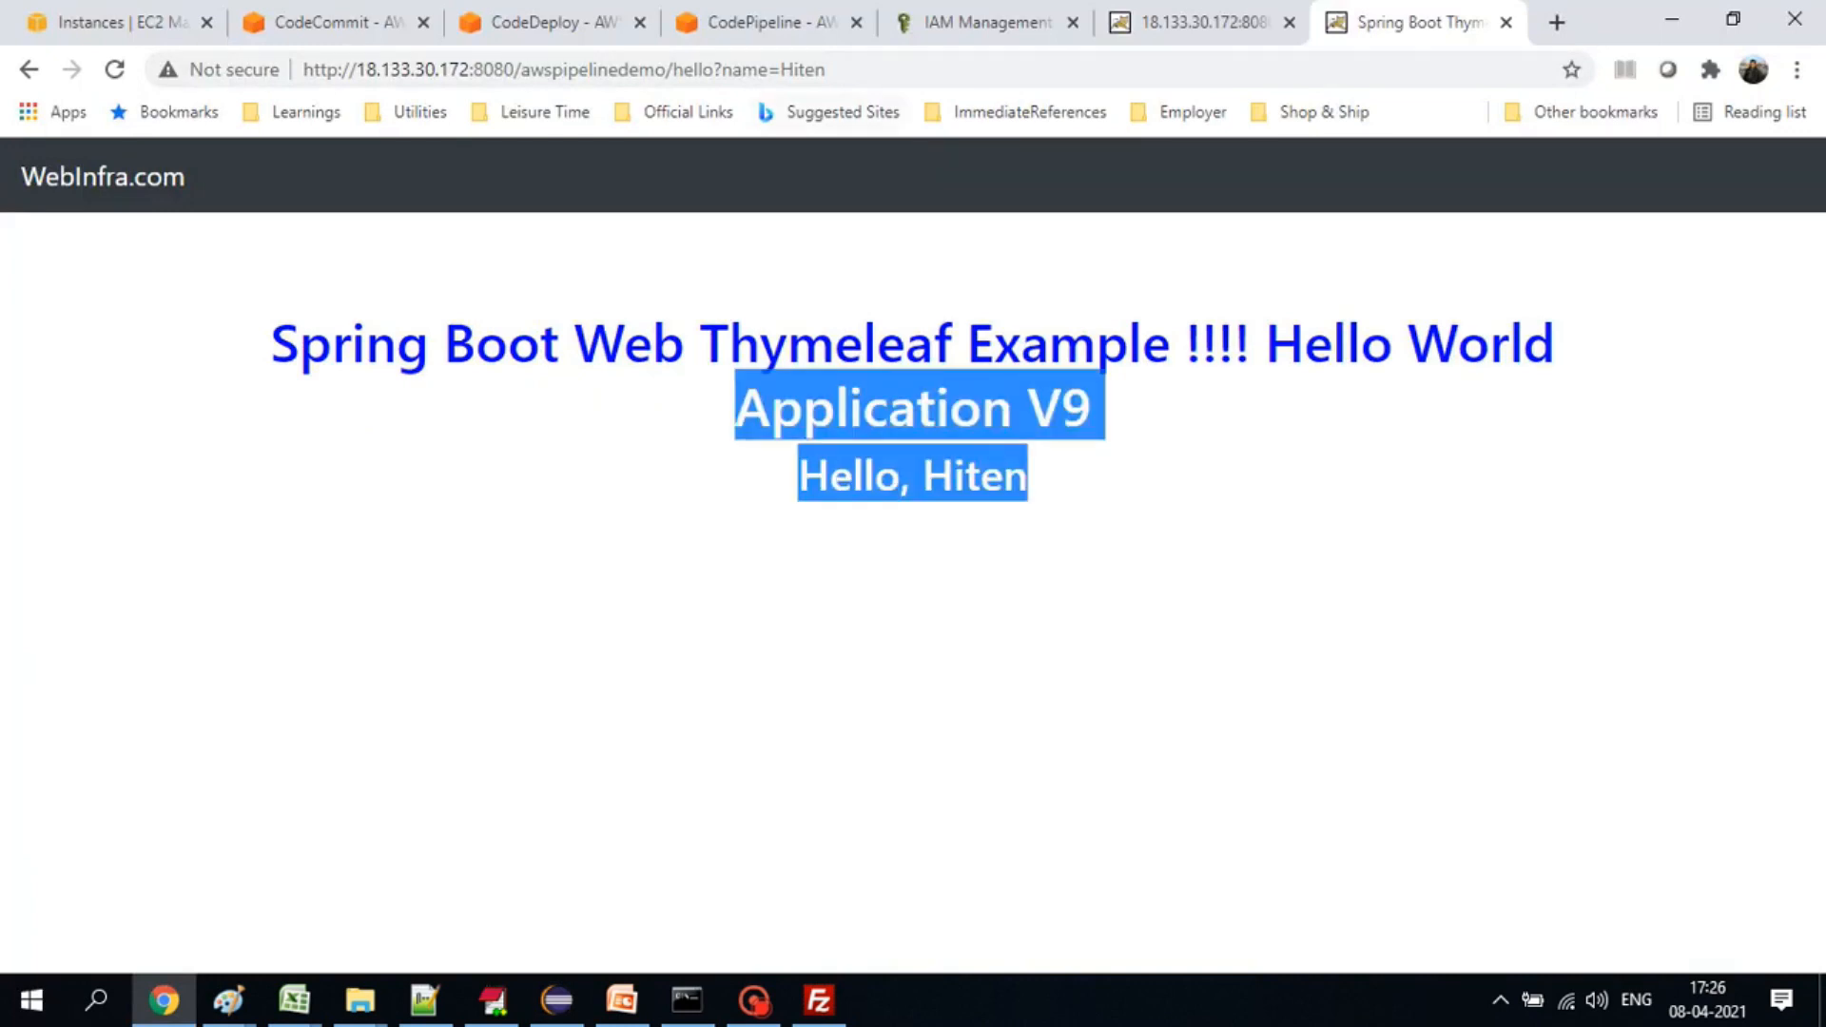
- Copy the path /opt/codedeploy-agent/deployment-root from the Notepad++ notes and open it as the remote directory in FileZilla
{"action": "left_click", "coordinate": [818, 1000]}
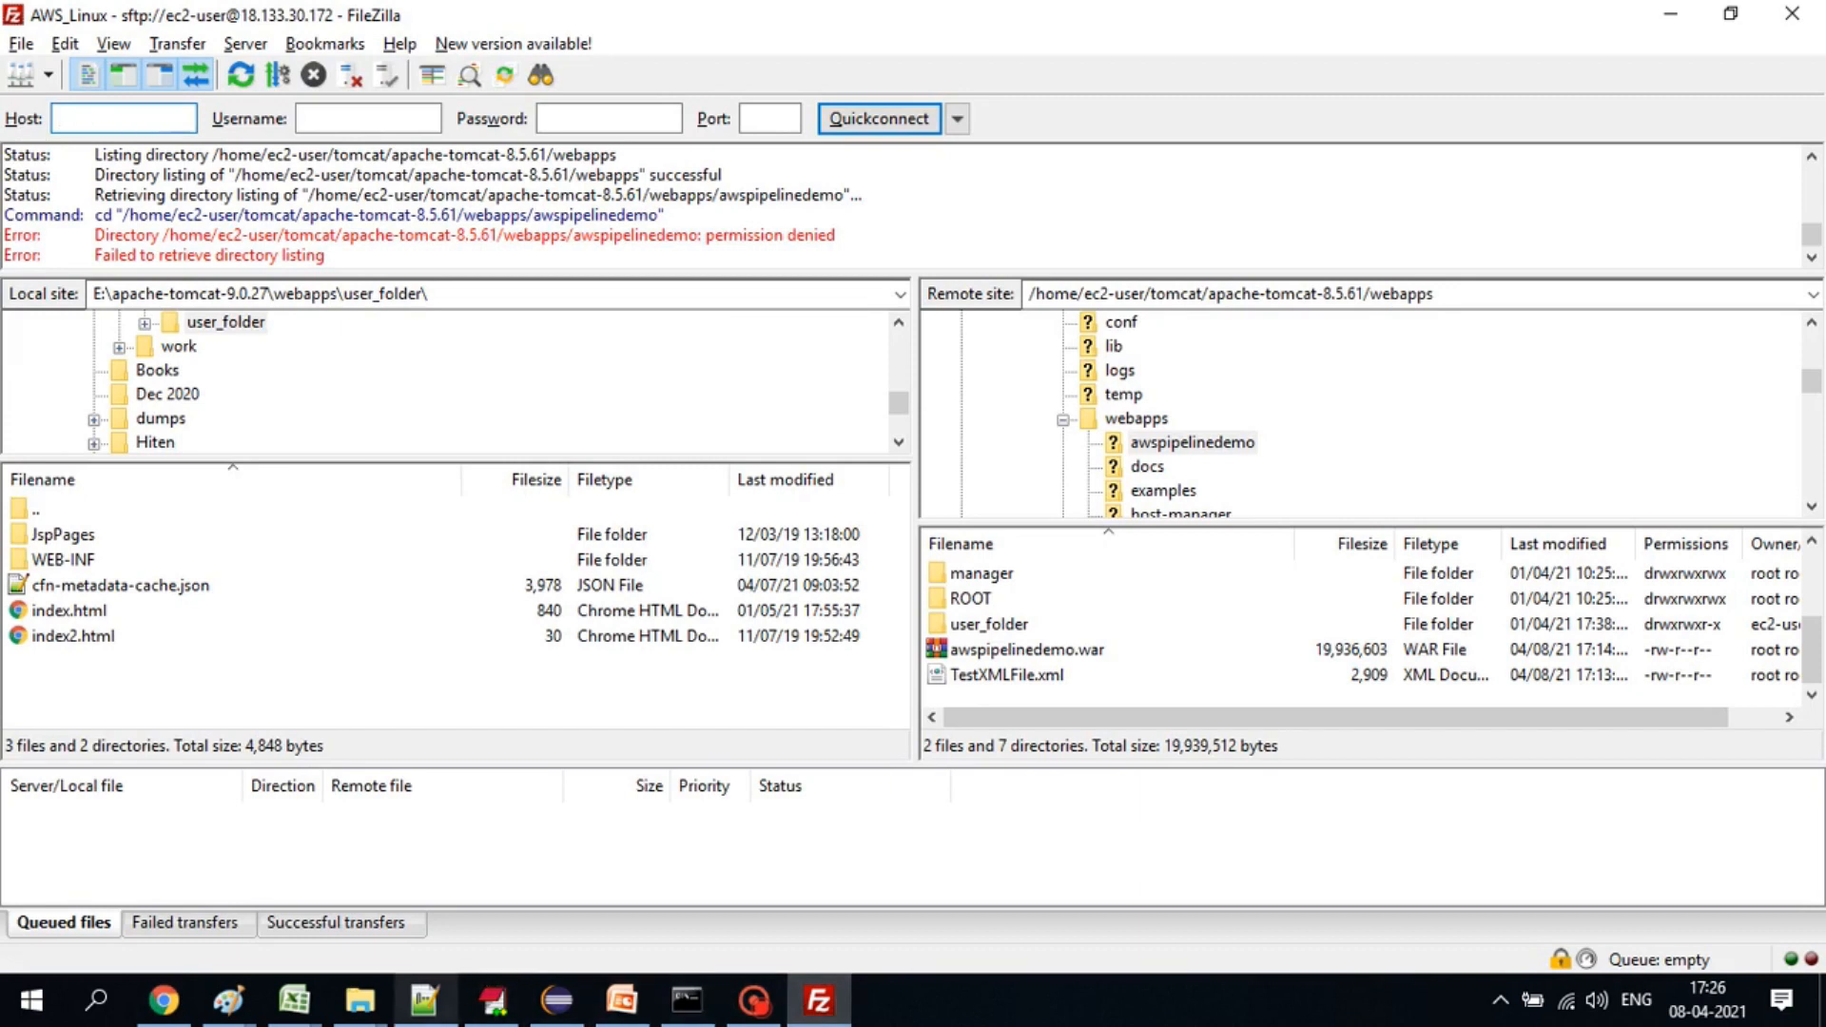
{"action": "left_click", "coordinate": [424, 1000]}
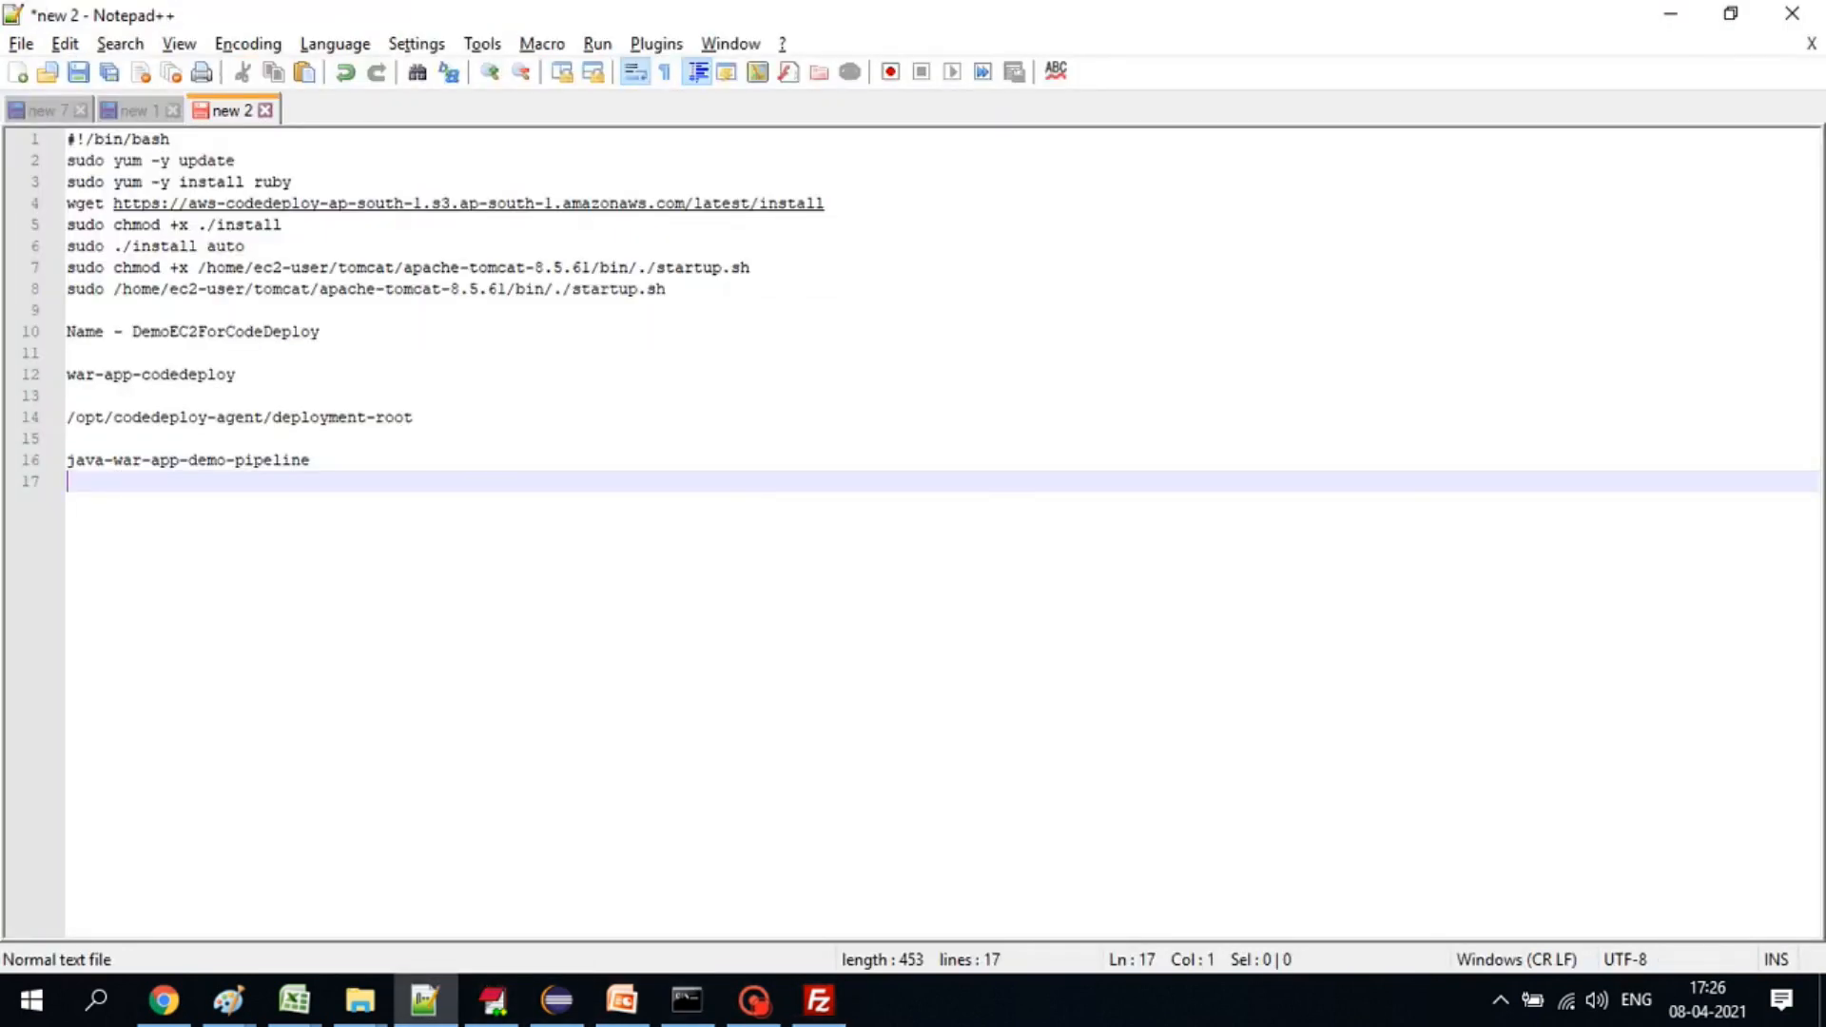
{"action": "left_click_drag", "start_coordinate": [416, 418], "coordinate": [67, 419]}
{"action": "key", "text": "ctrl+c"}
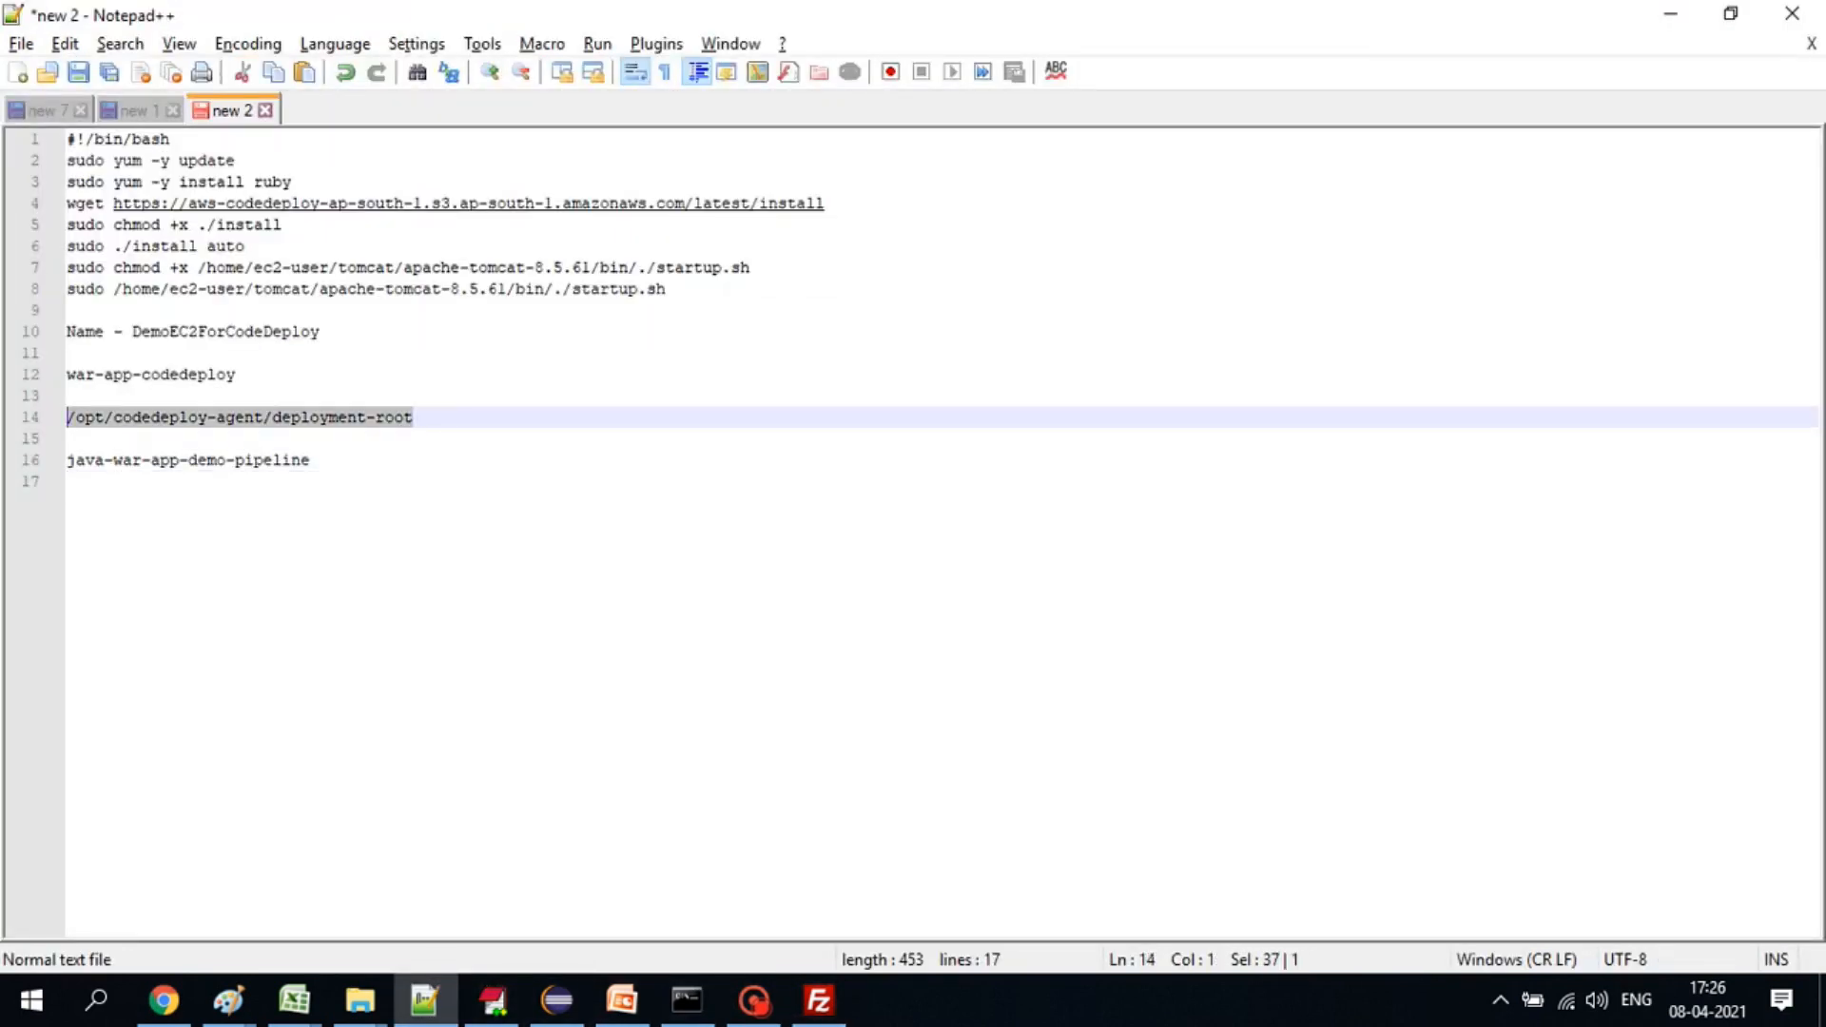
{"action": "key", "text": "alt+Tab"}
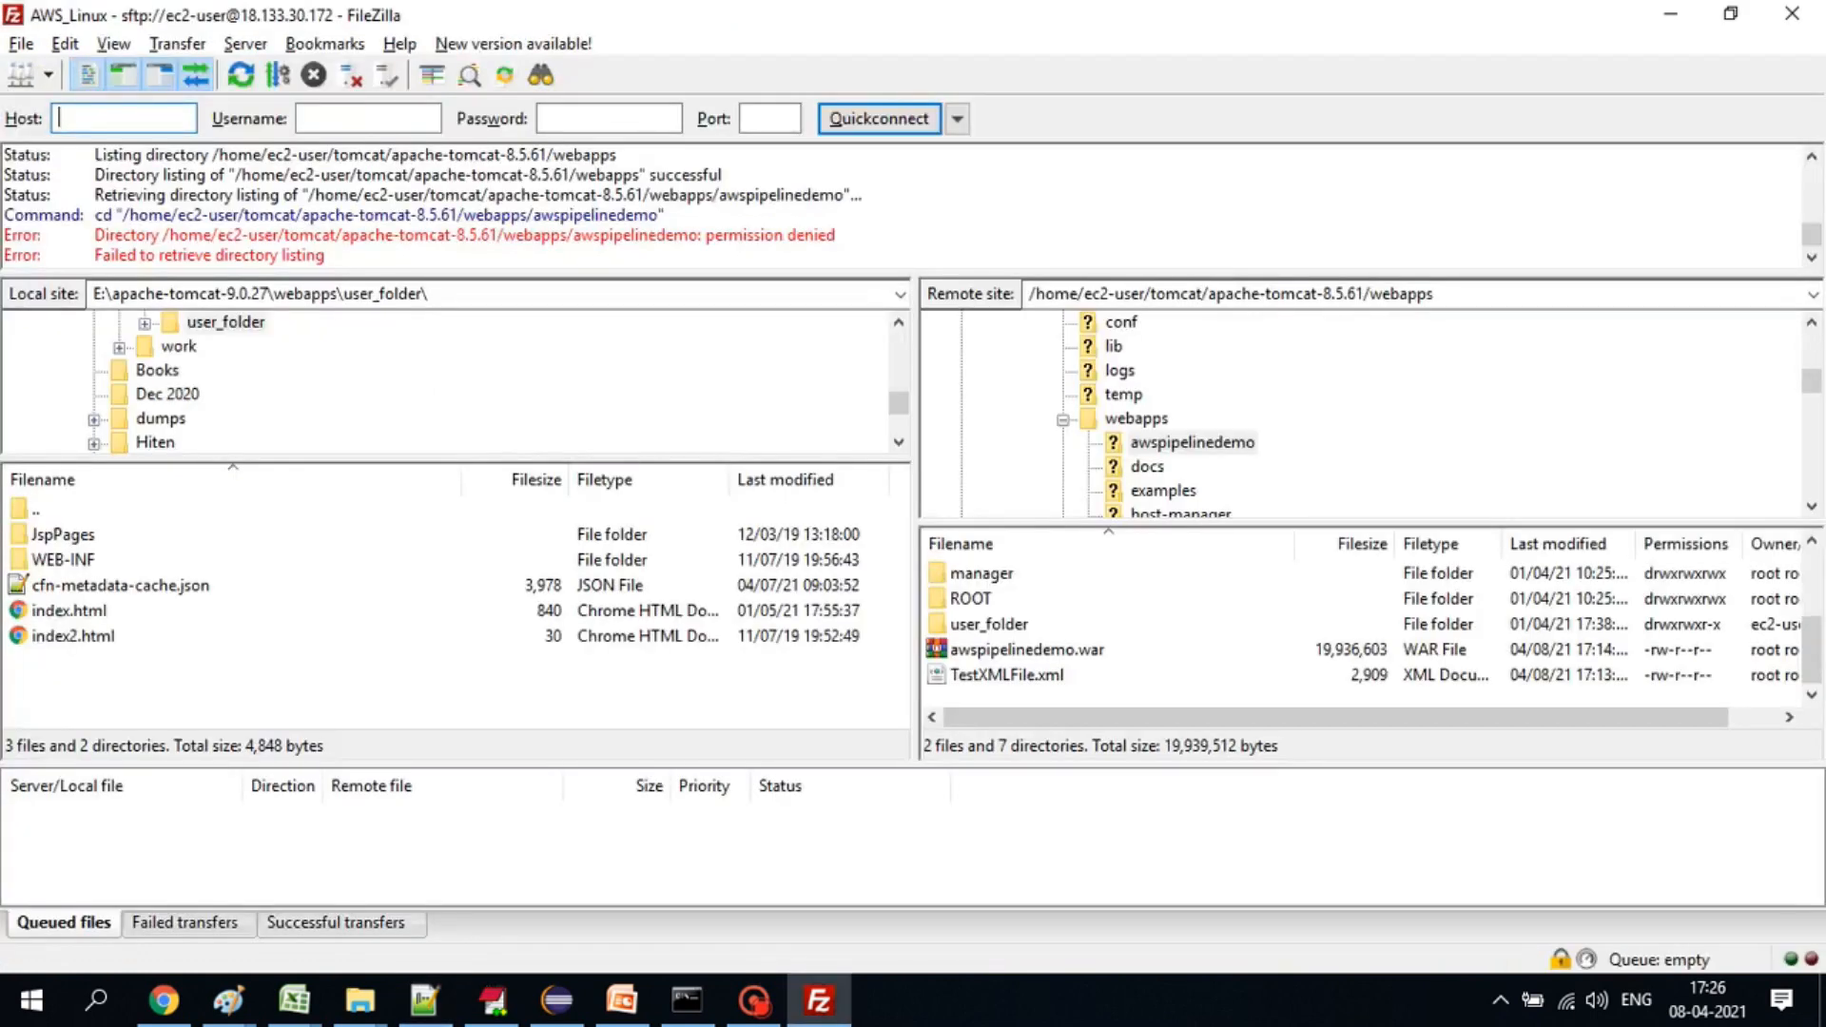
{"action": "left_click", "coordinate": [1465, 294]}
{"action": "key", "text": "ctrl+v"}
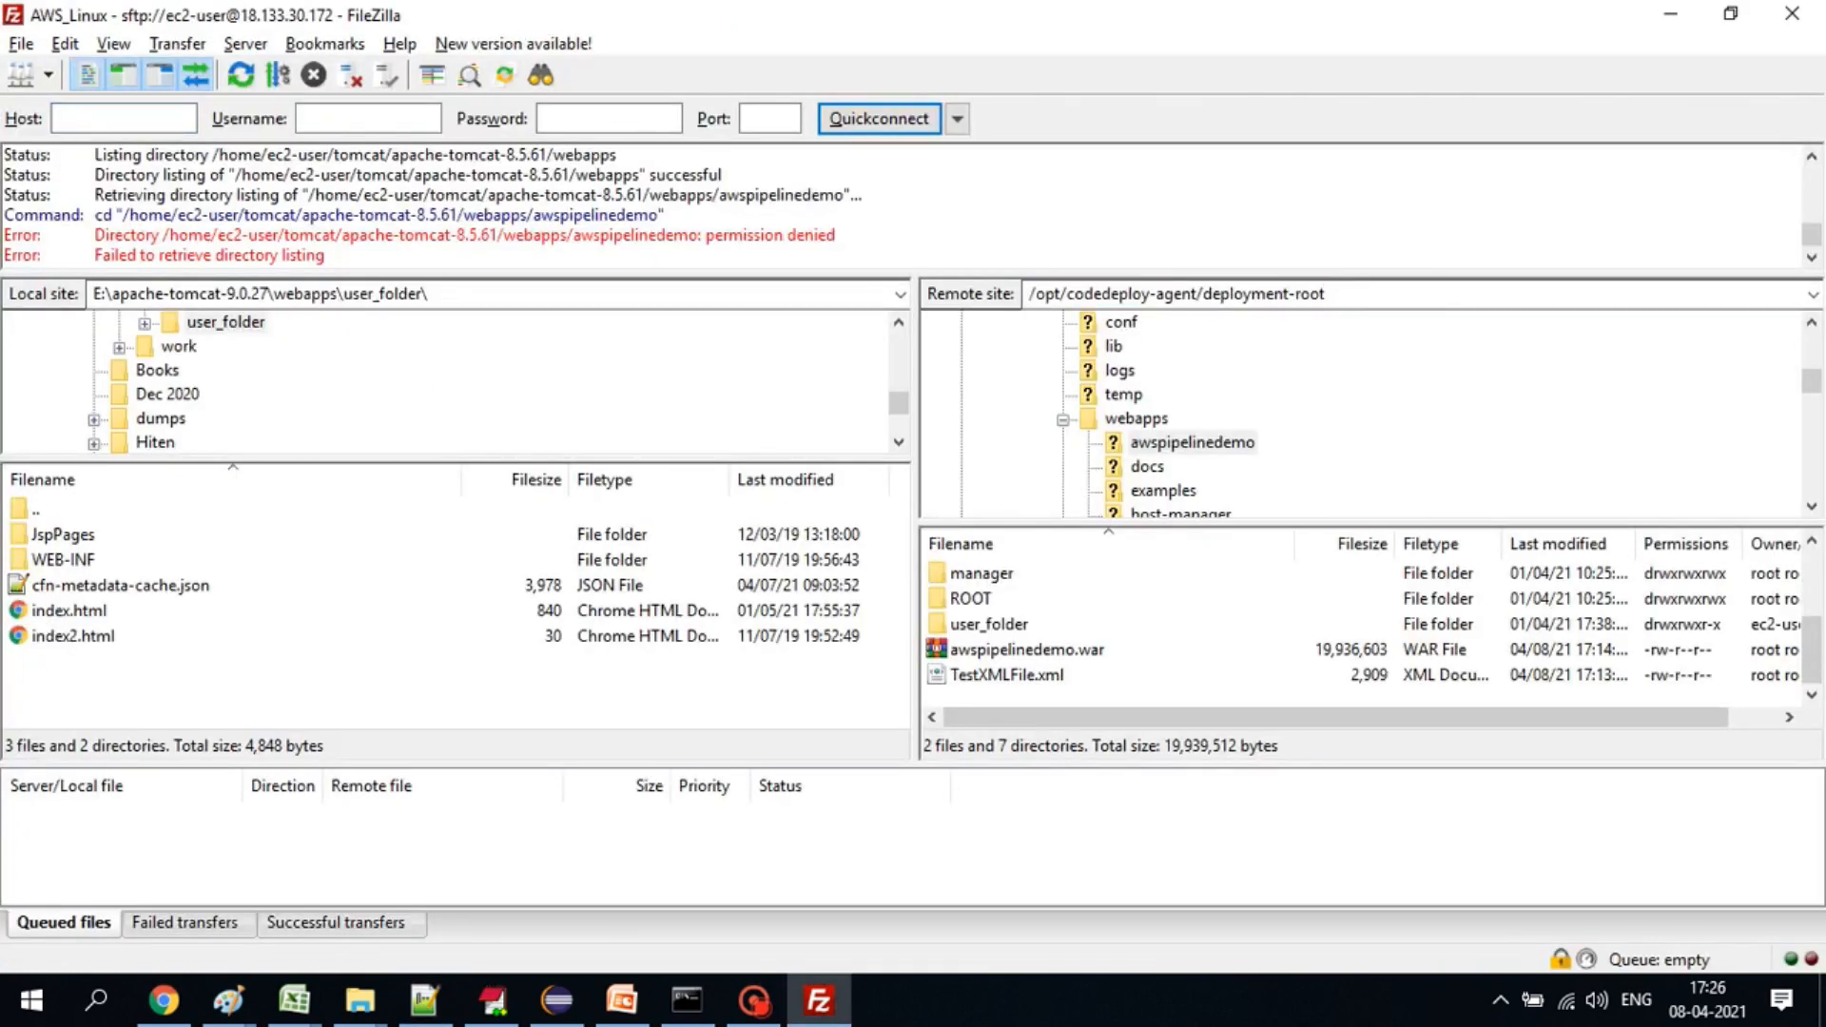
{"action": "key", "text": "Return"}
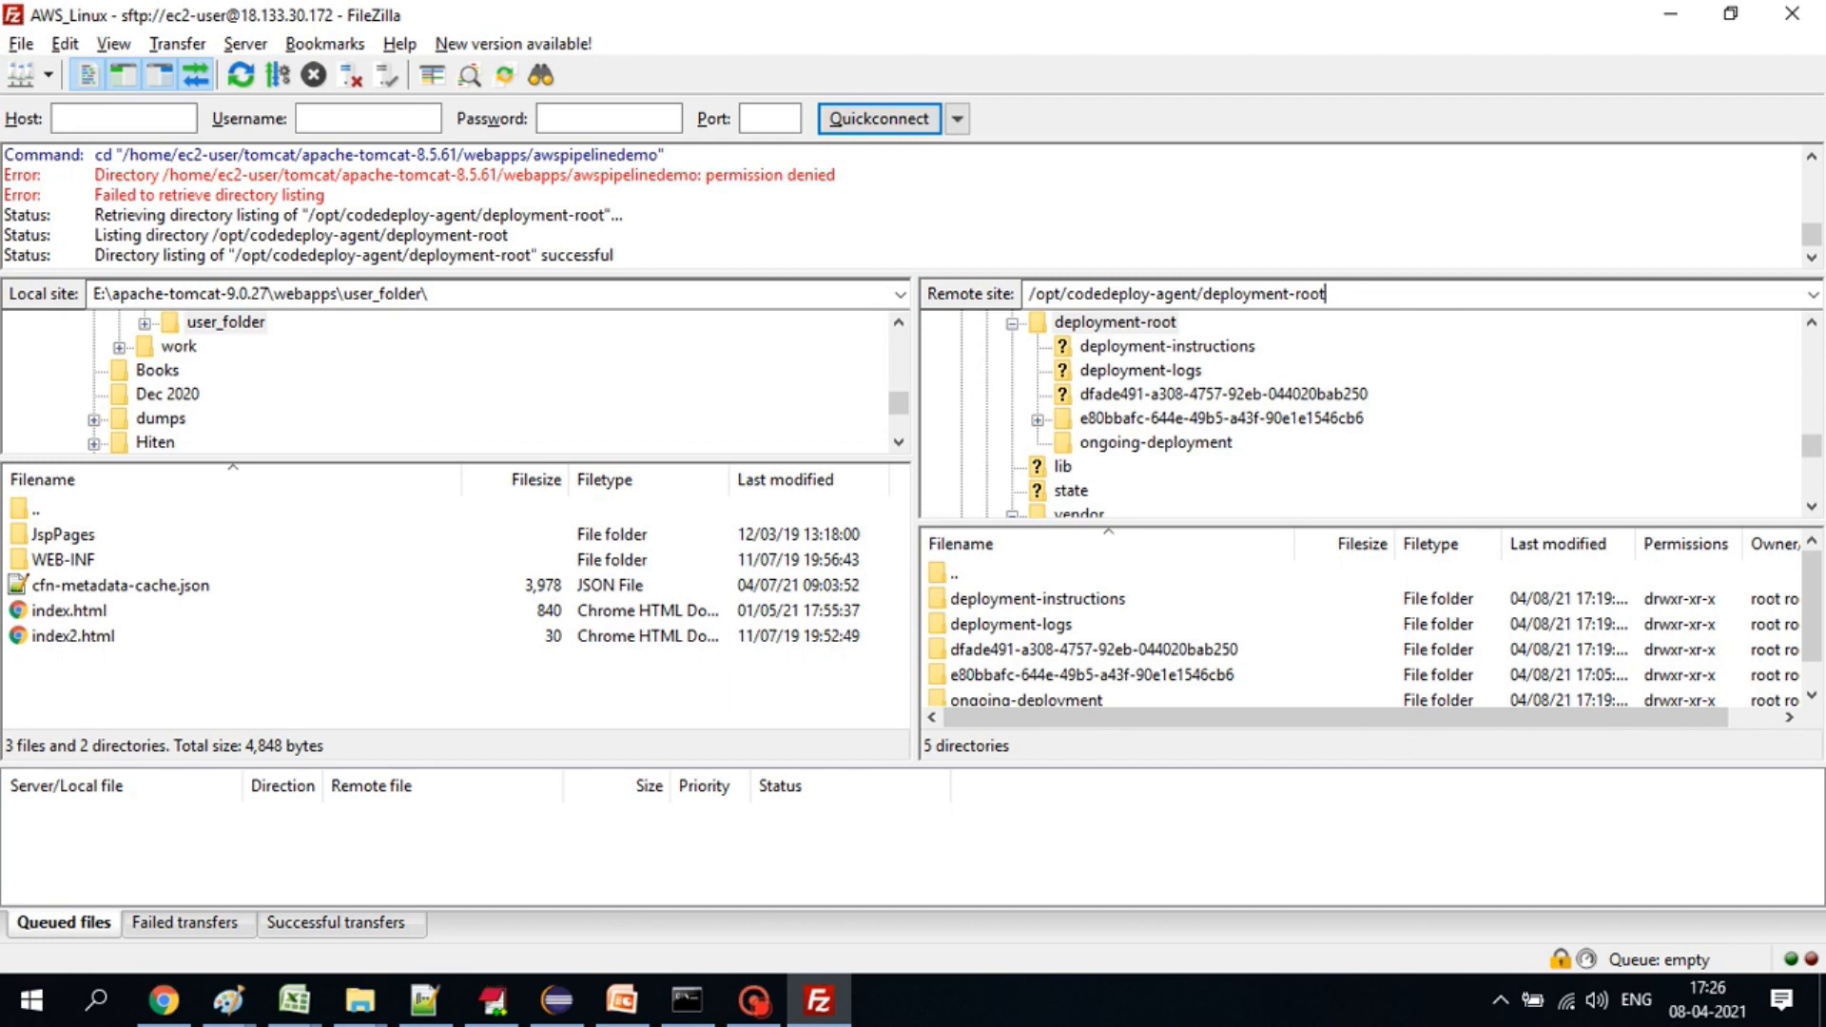
- Browse the ongoing-deployment folder and the deployment-archive folder of d-6WIXHCS28, widening the remote pane to show all file details
{"action": "left_click", "coordinate": [1156, 444]}
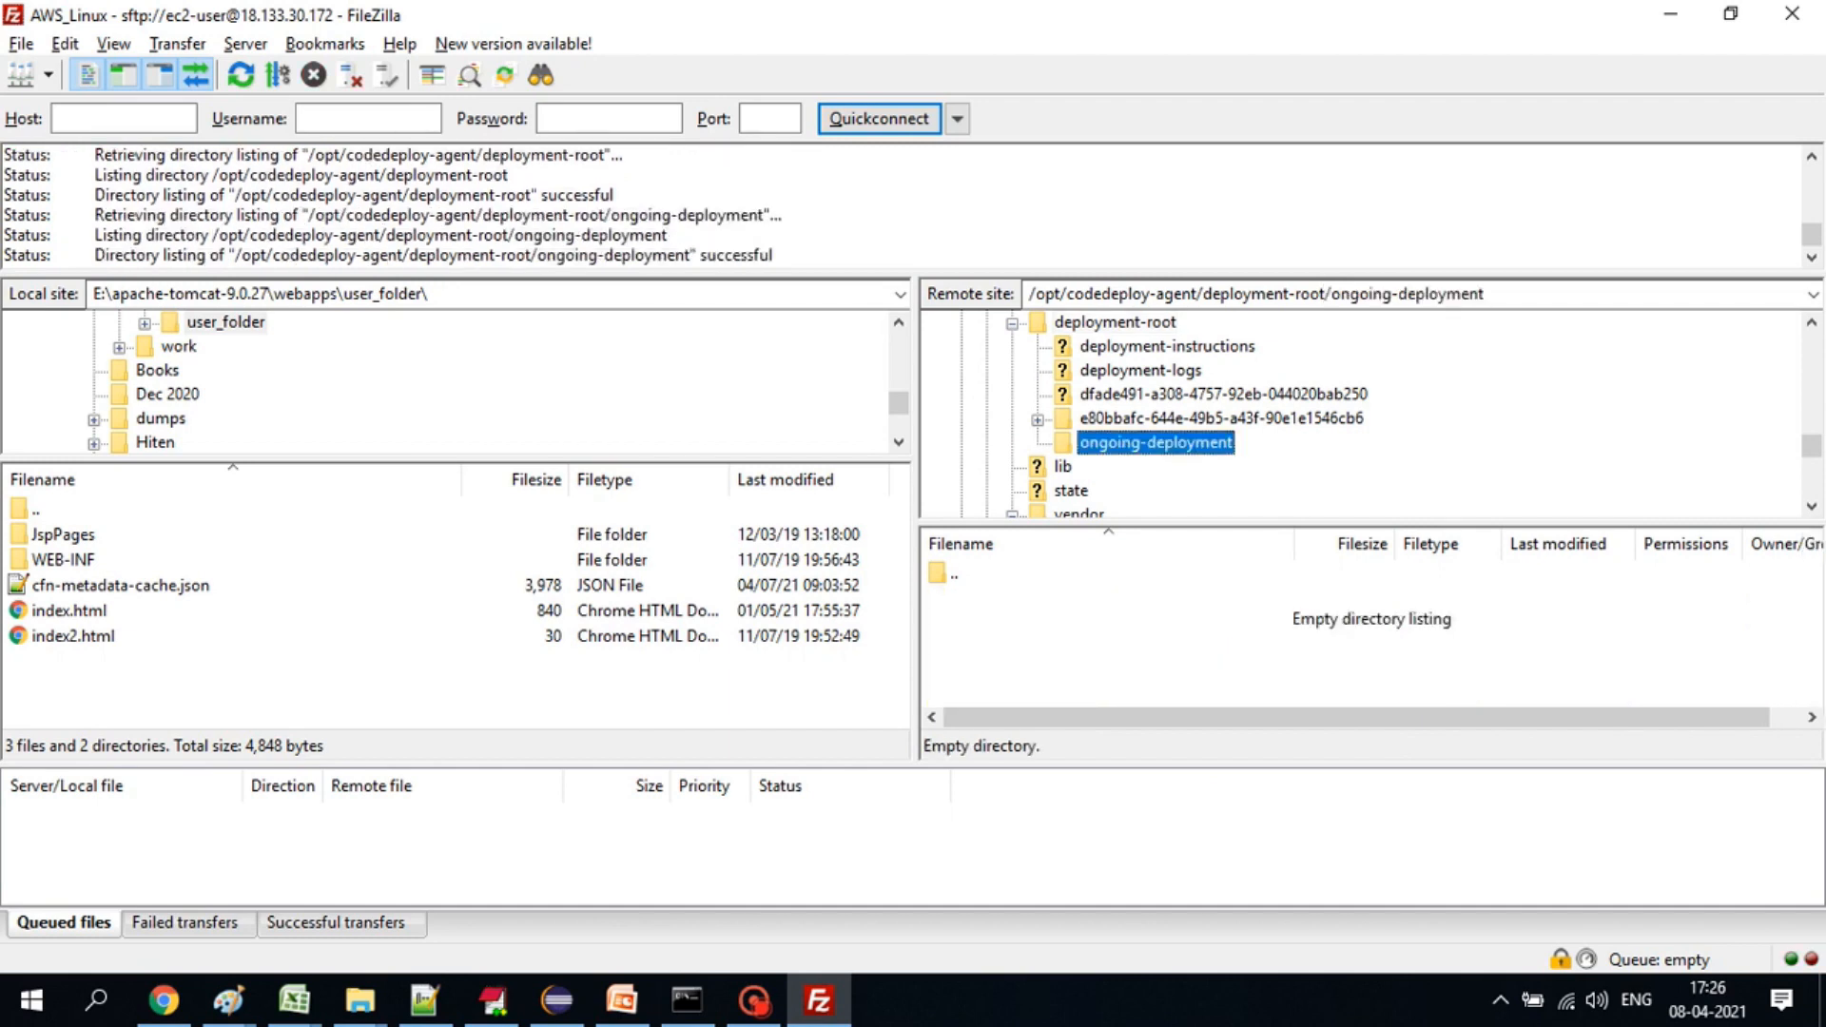
{"action": "left_click", "coordinate": [1224, 394]}
{"action": "left_click", "coordinate": [754, 1001]}
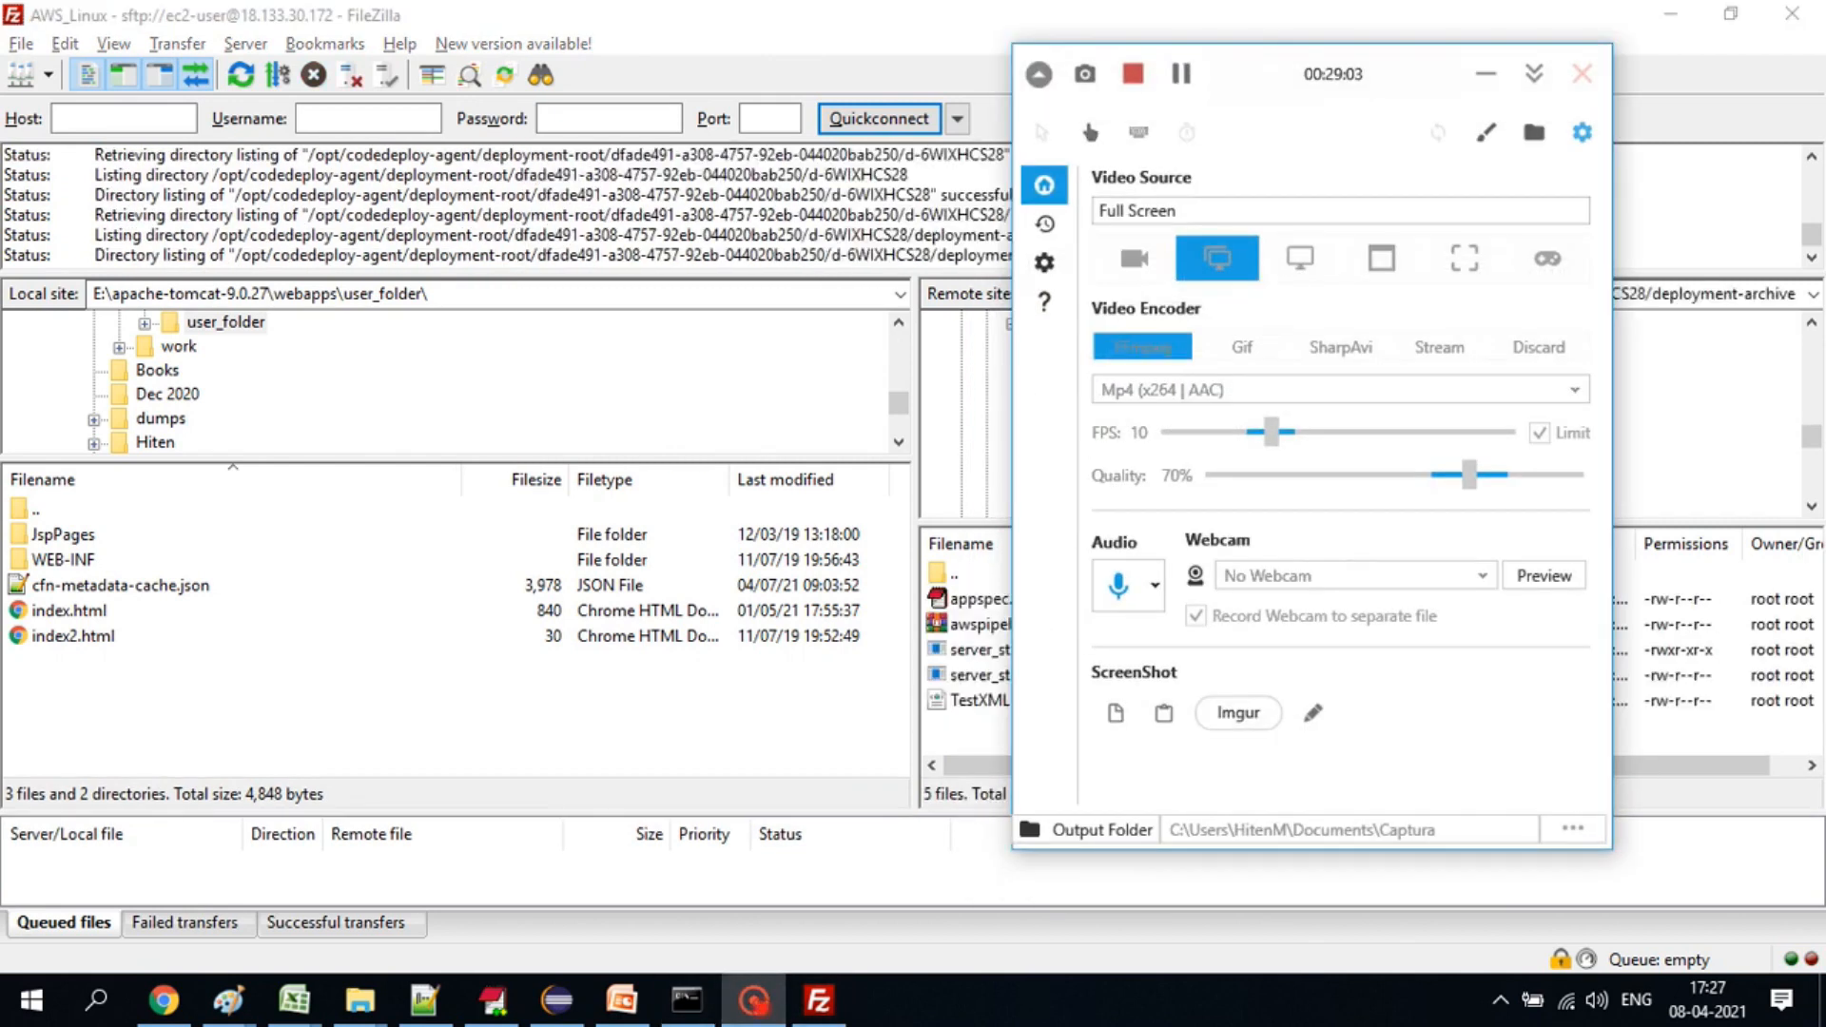
{"action": "left_click", "coordinate": [1485, 73]}
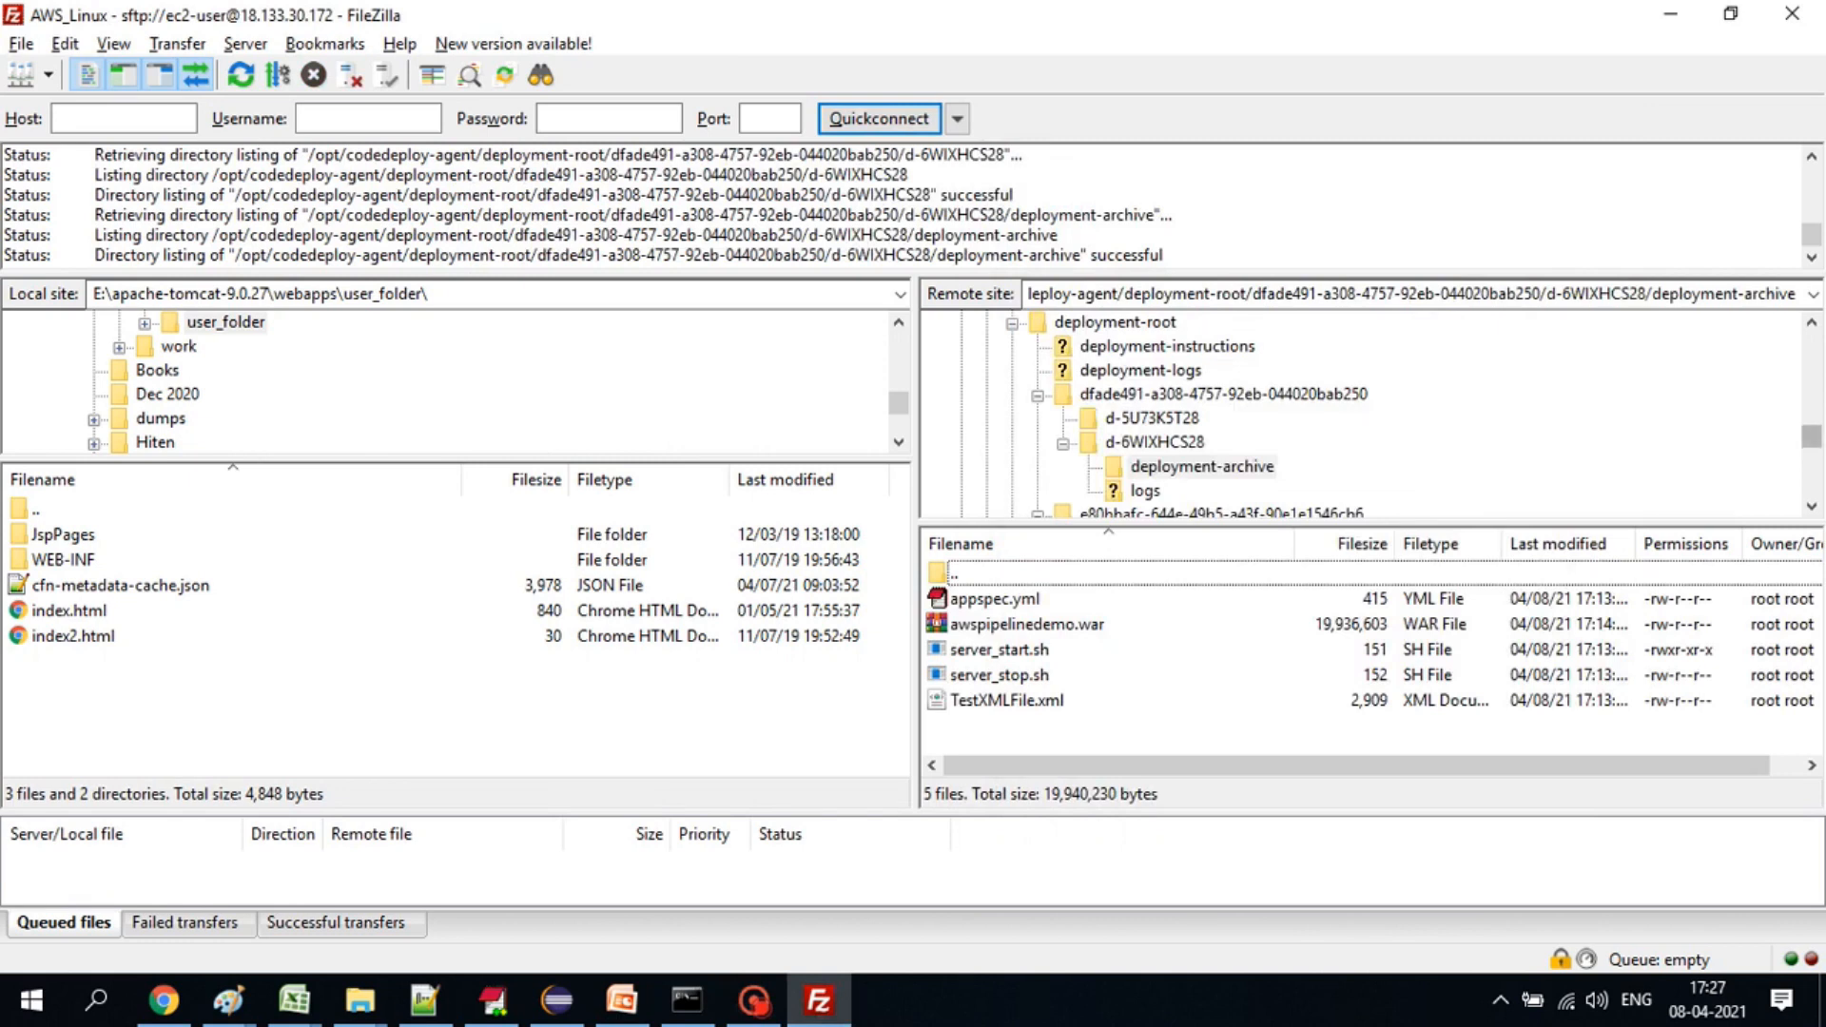
{"action": "left_click_drag", "start_coordinate": [916, 619], "coordinate": [543, 619]}
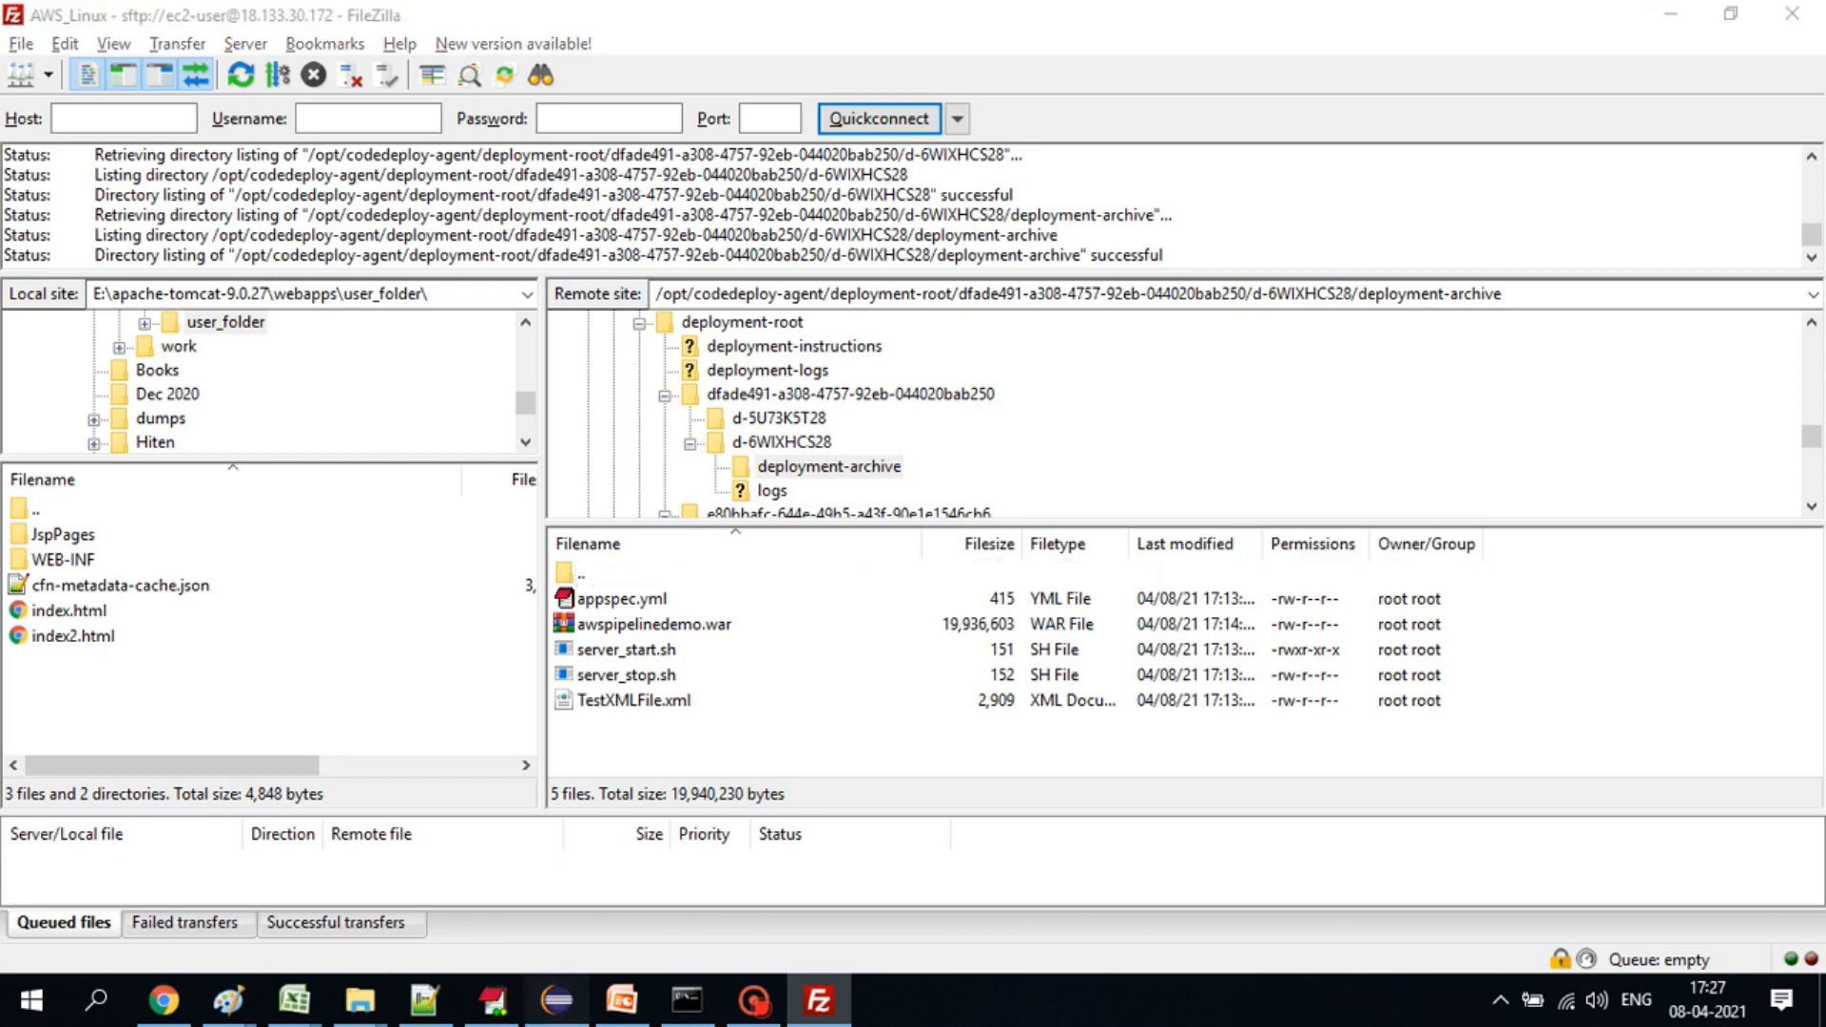
- Open appspec.yml in Eclipse and examine the awspipelinedemo.war source and its Tomcat webapps destination path
{"action": "left_click", "coordinate": [557, 1000]}
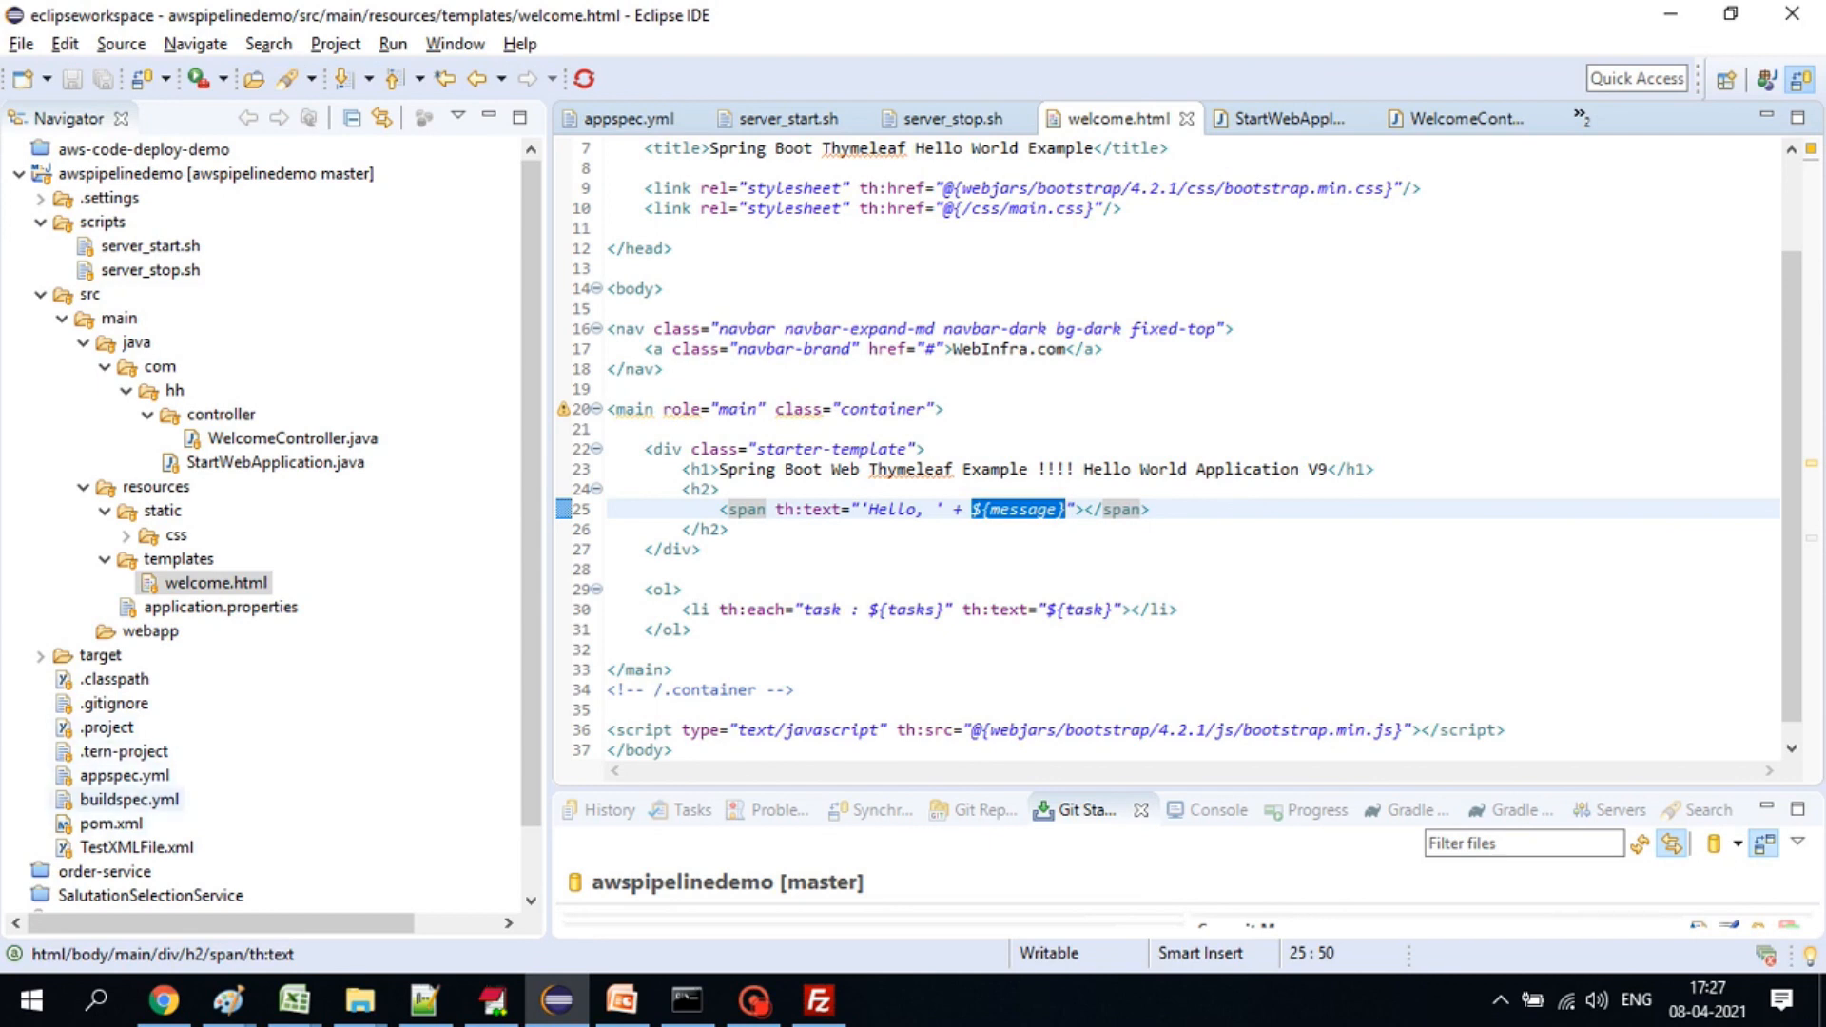
{"action": "double_click", "coordinate": [124, 776]}
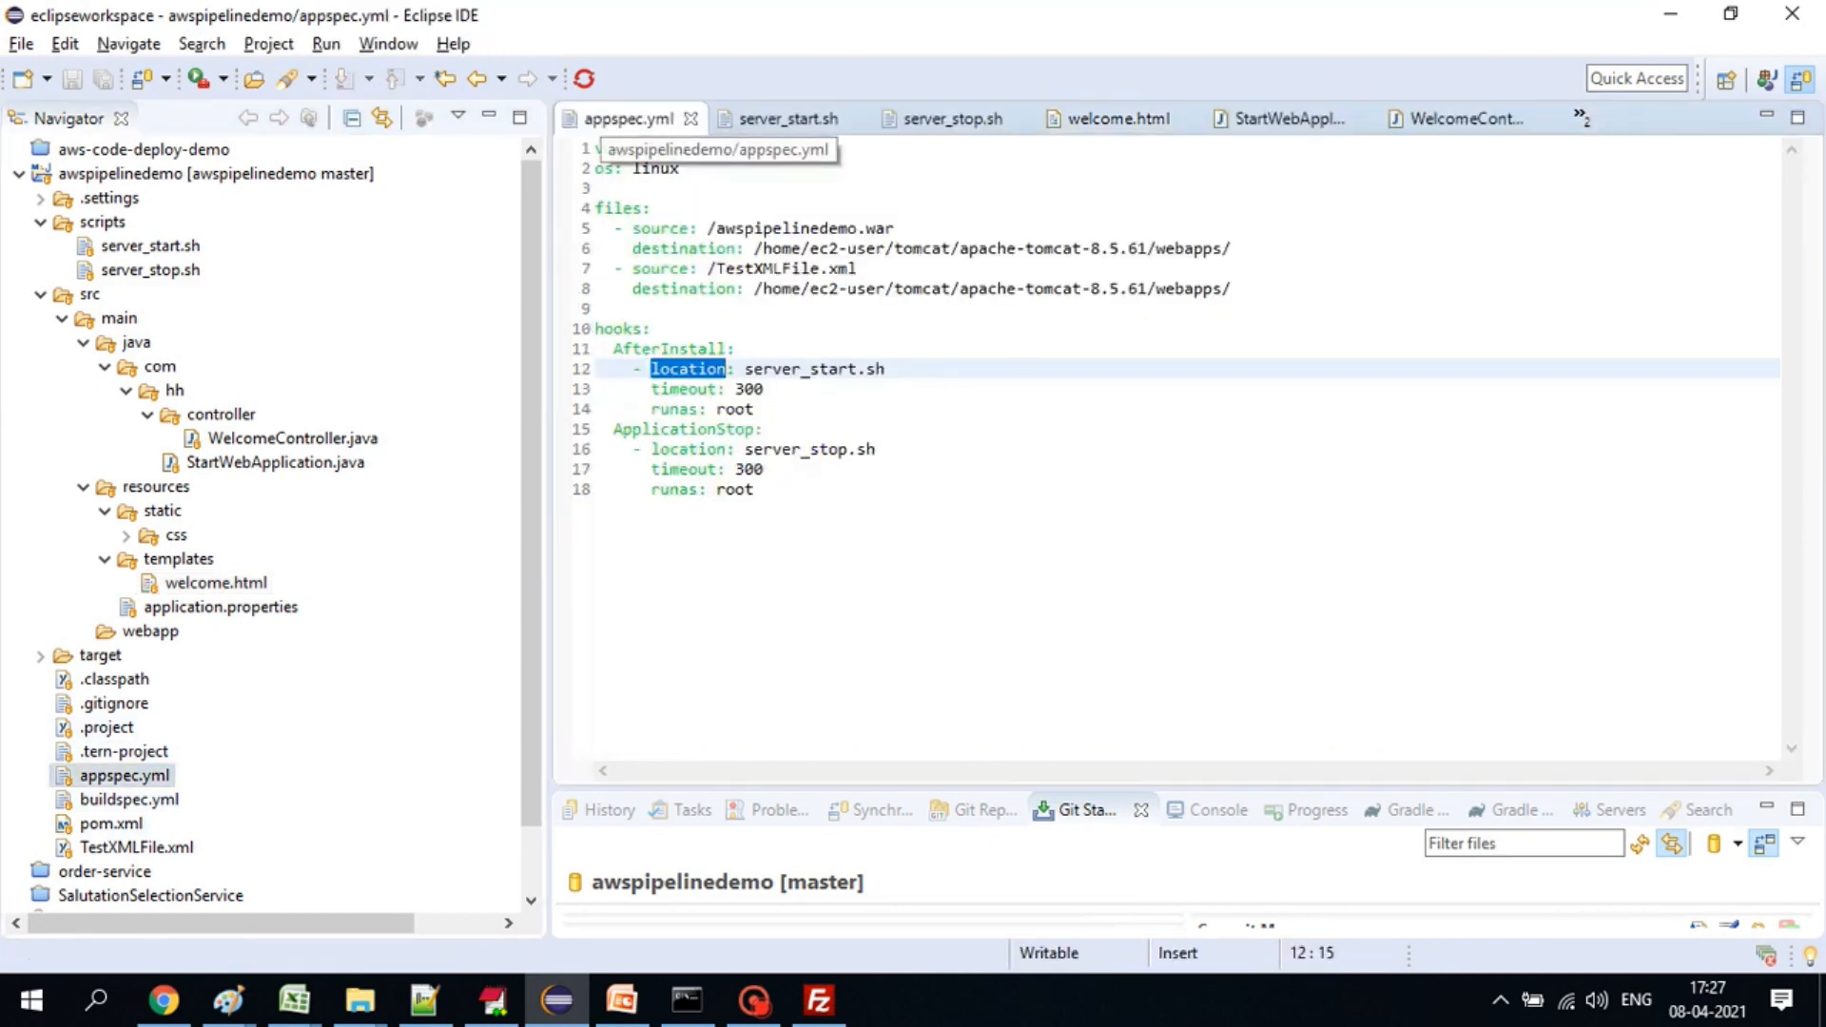
{"action": "double_click", "coordinate": [788, 229]}
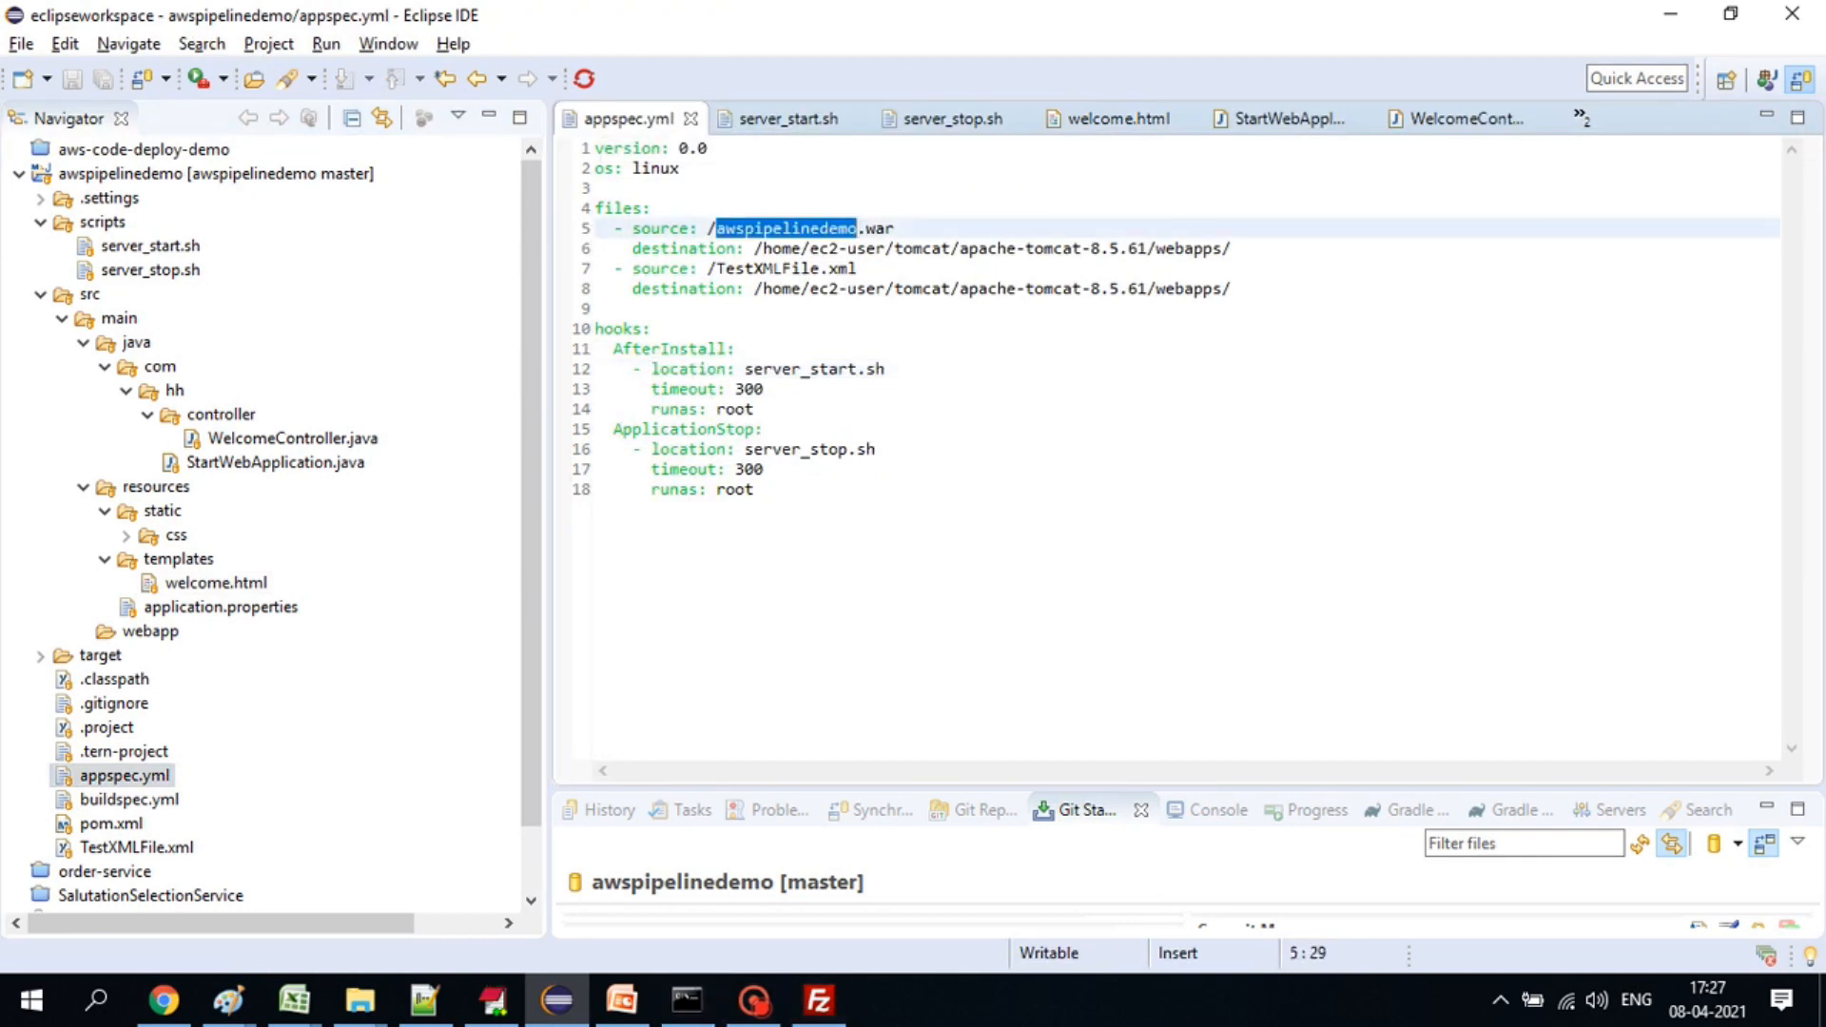
{"action": "left_click_drag", "start_coordinate": [754, 248], "coordinate": [1237, 248]}
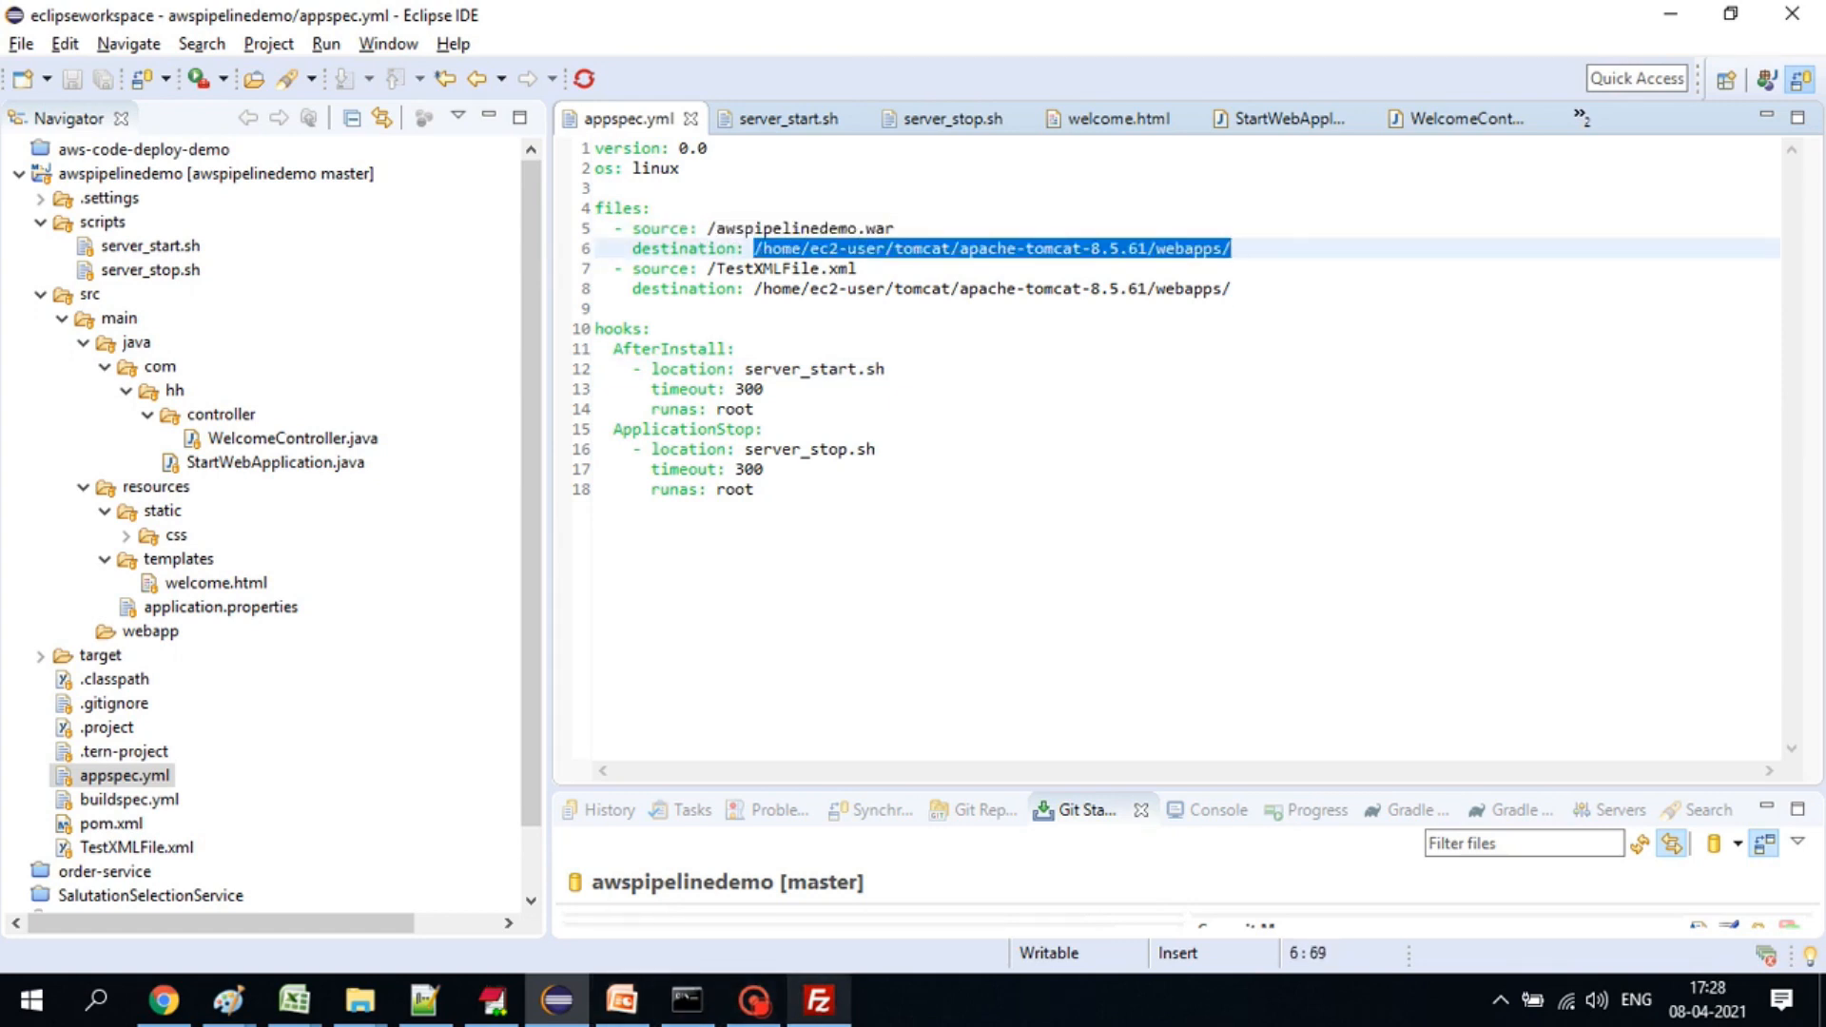
- Compare the deployment-archive files in FileZilla with the two webapps destination entries in appspec.yml
{"action": "left_click", "coordinate": [818, 1001]}
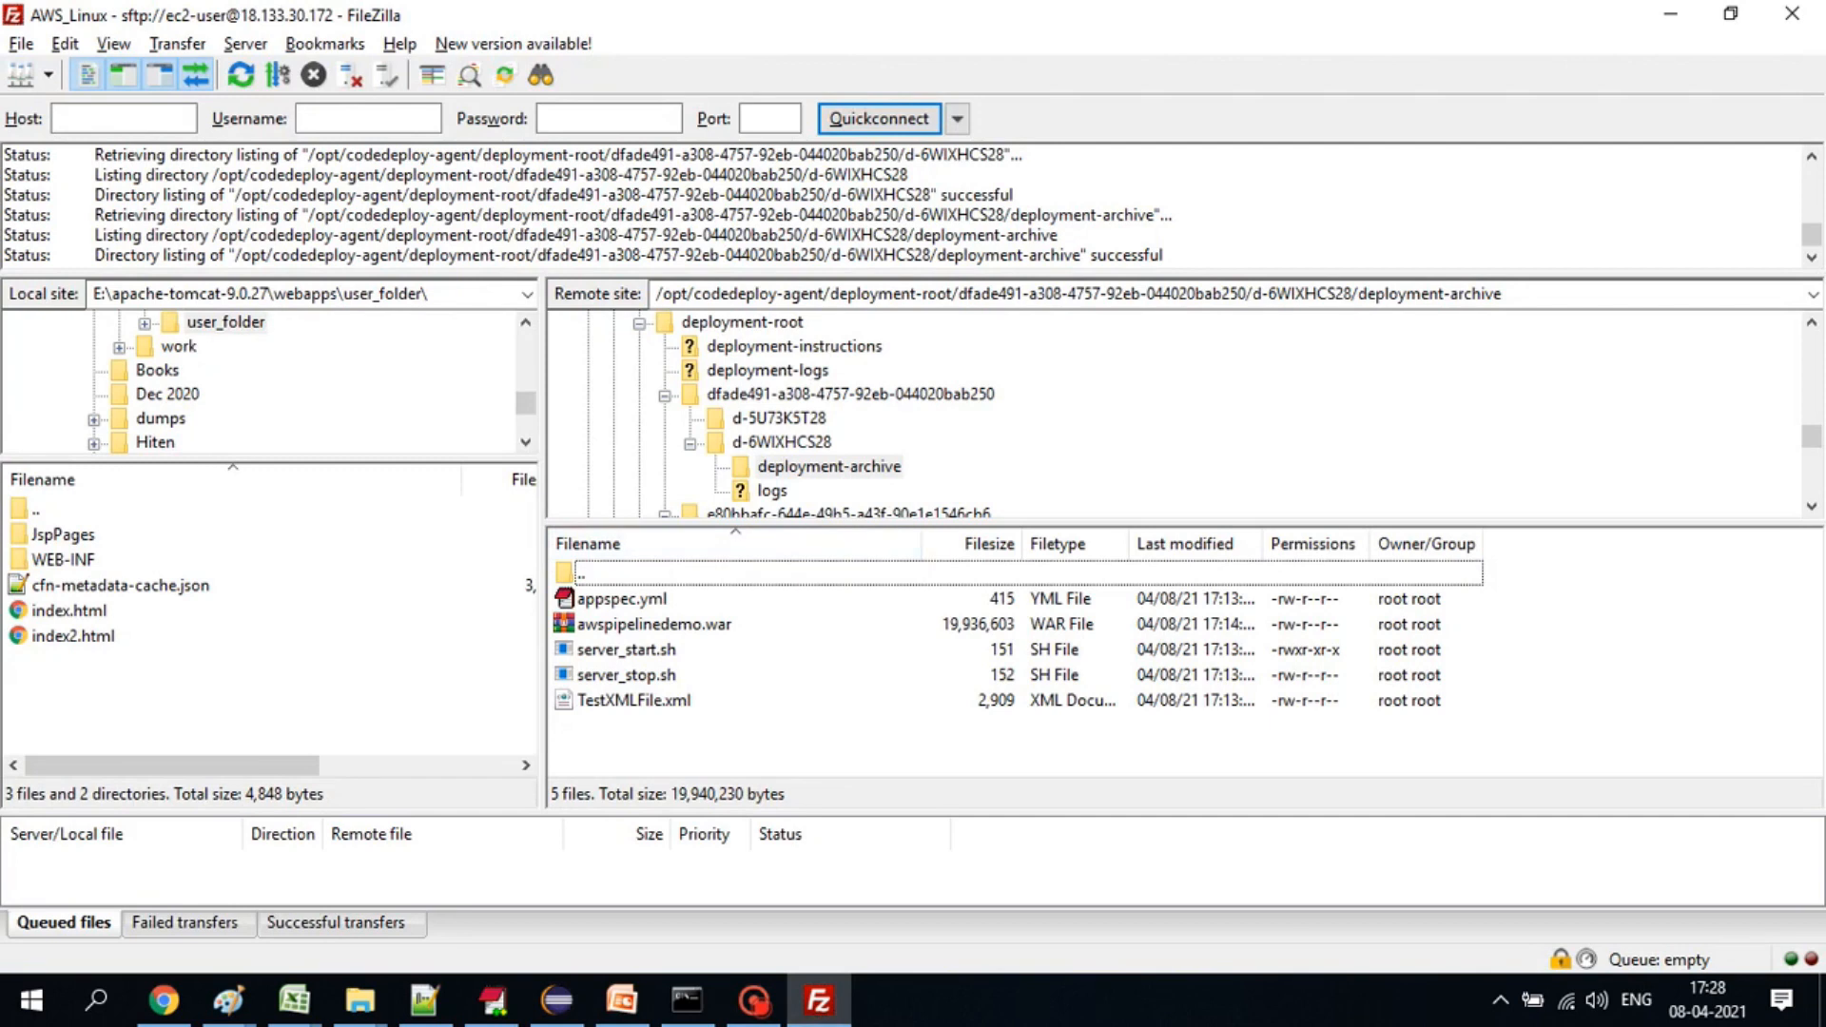
{"action": "left_click", "coordinate": [818, 1001]}
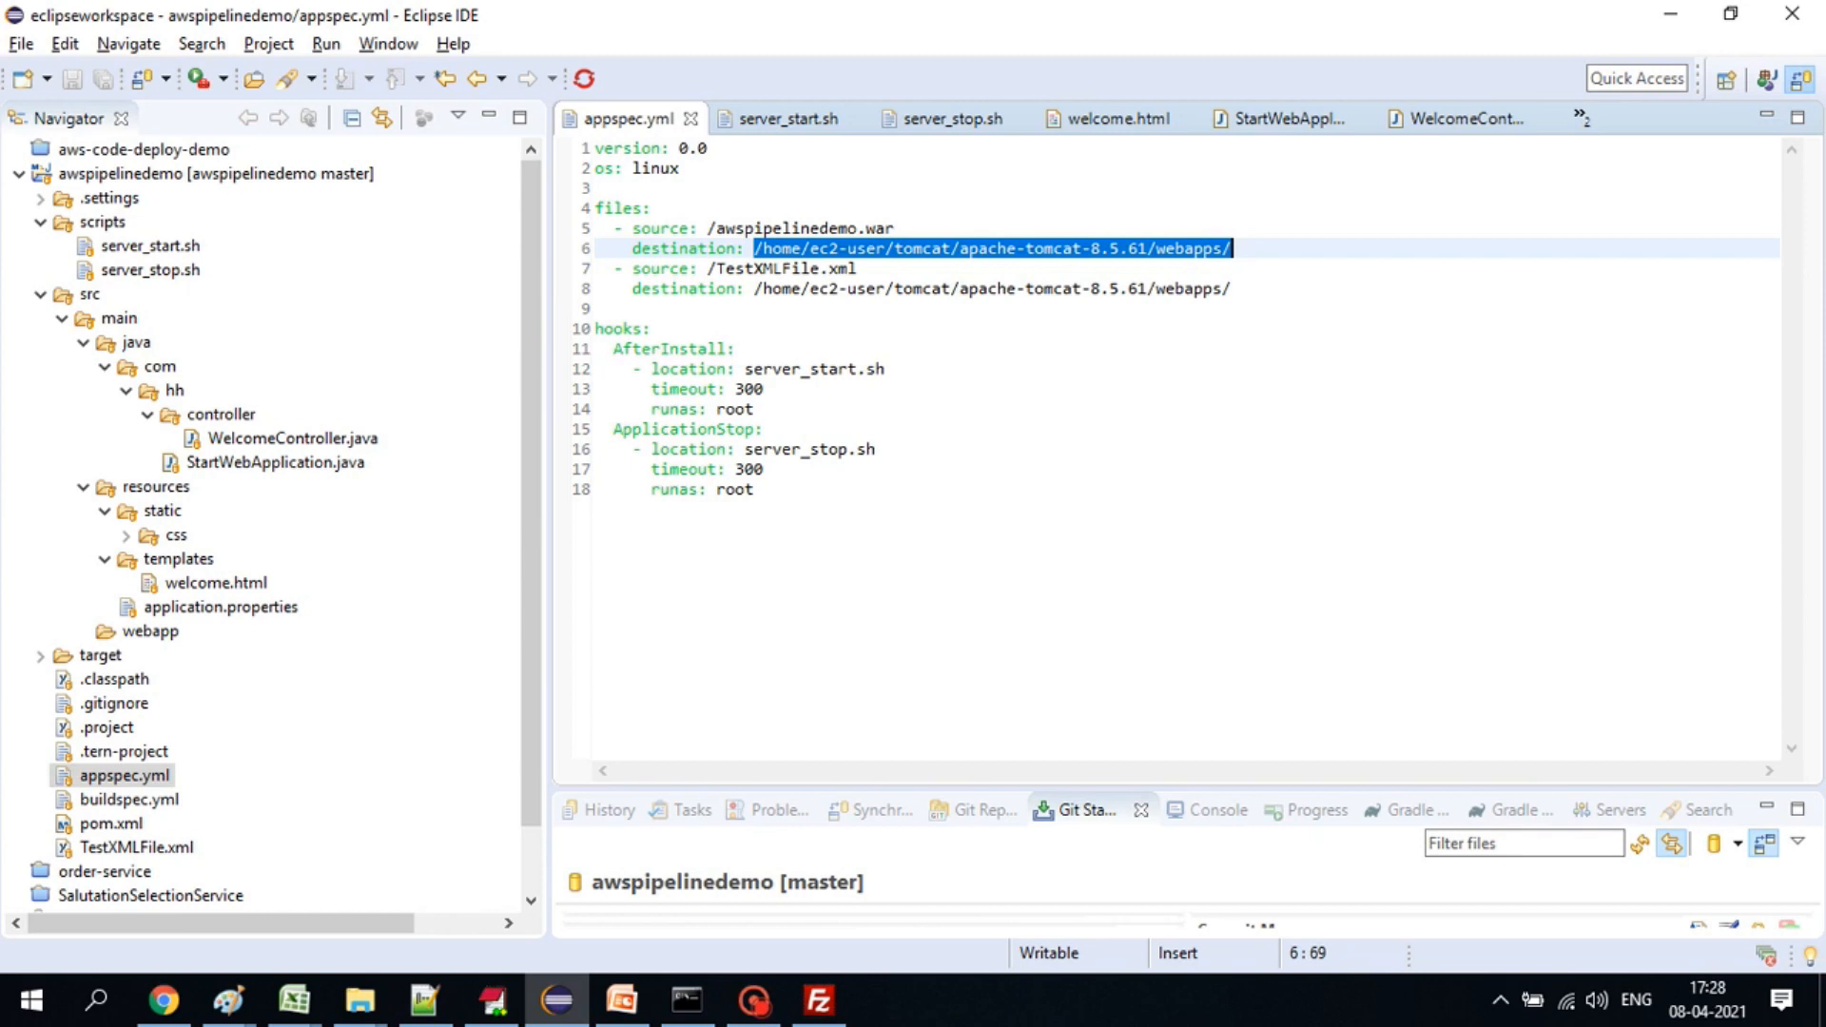
{"action": "left_click", "coordinate": [1233, 289]}
{"action": "left_click", "coordinate": [1233, 249]}
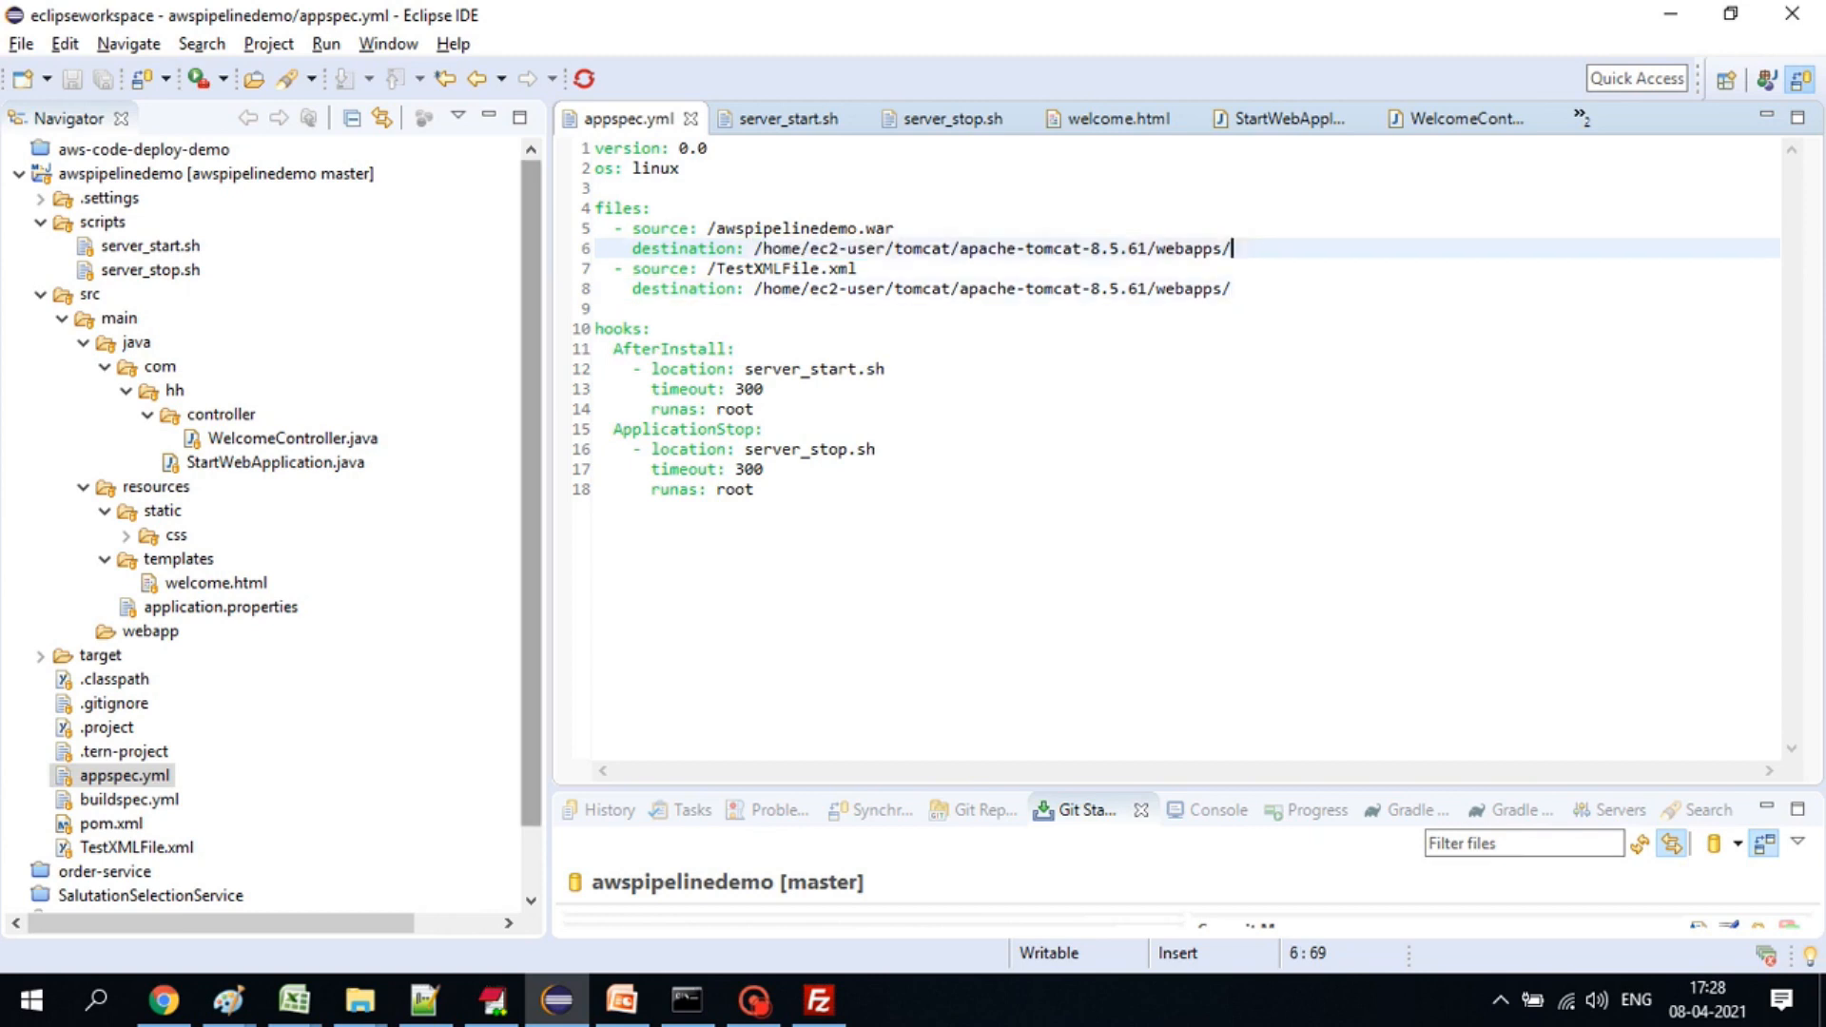
{"action": "left_click", "coordinate": [763, 249]}
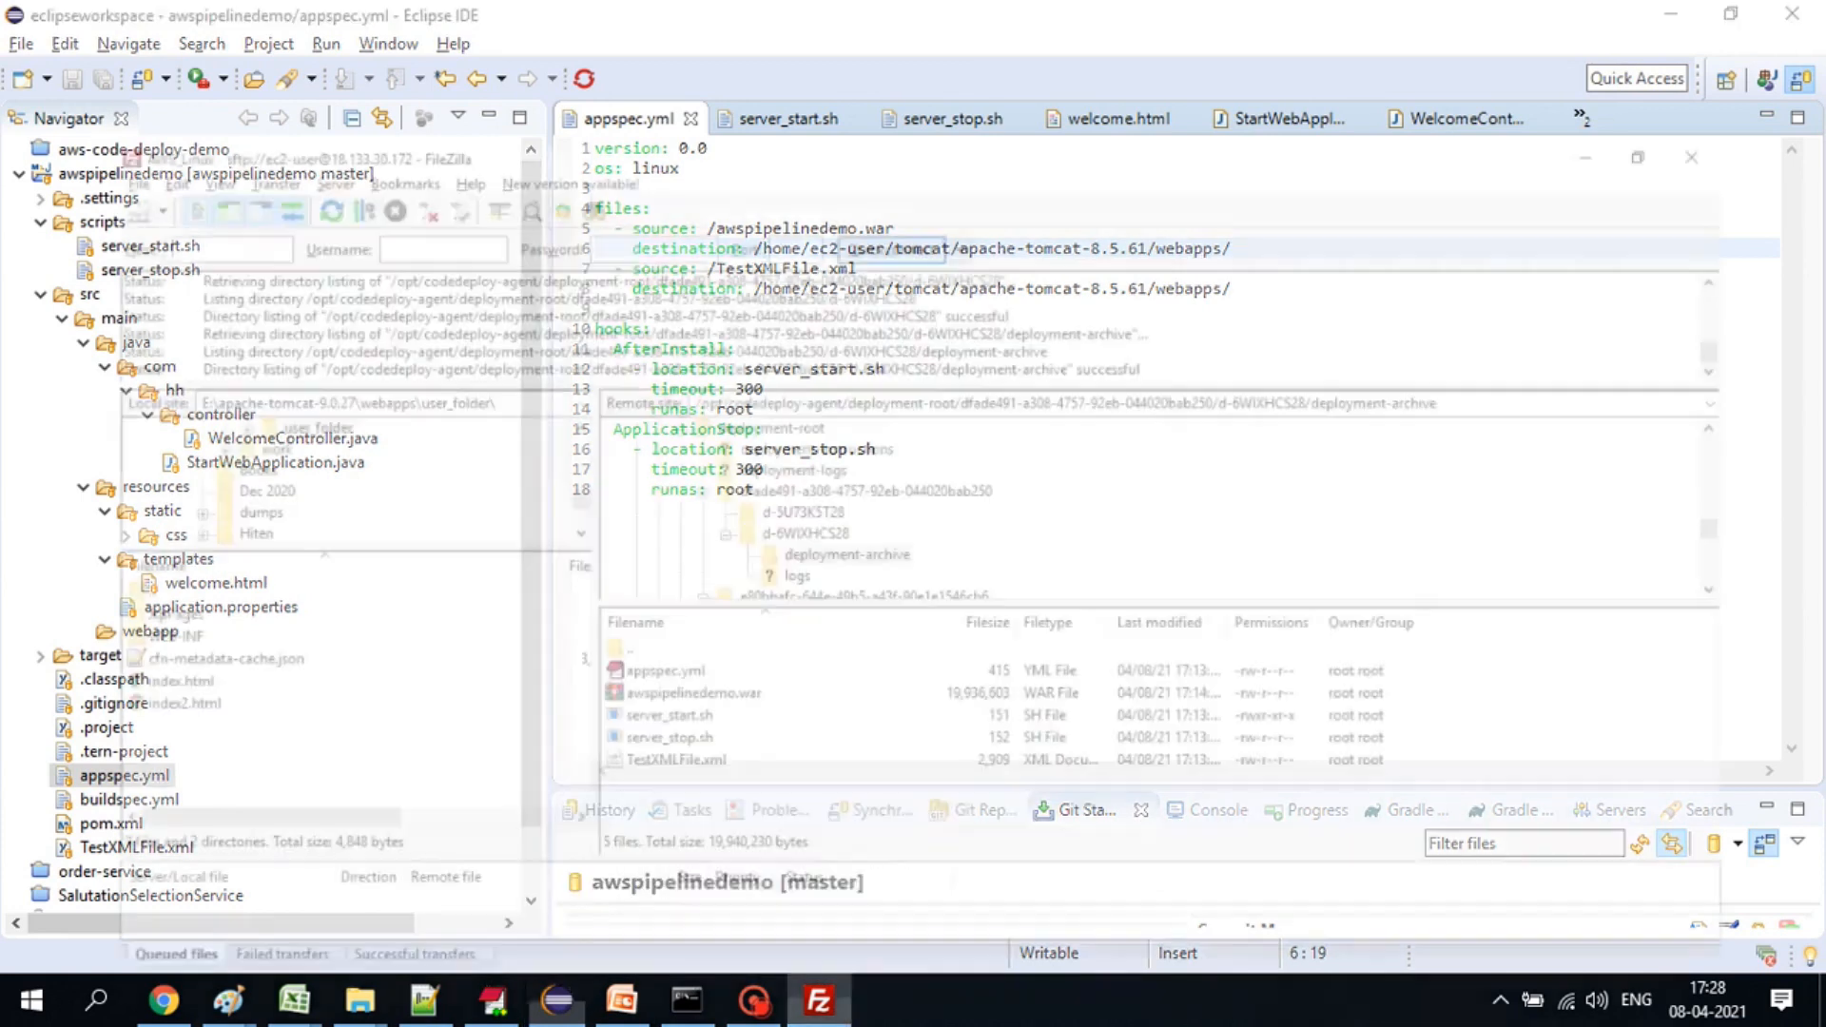
- Locate the Tomcat webapps folder on the remote server in FileZilla and try to open its awspipelinedemo folder
{"action": "left_click", "coordinate": [818, 1001]}
{"action": "scroll", "coordinate": [1179, 415], "scroll_direction": "up", "scroll_amount": 11}
{"action": "scroll", "coordinate": [1179, 415], "scroll_direction": "down", "scroll_amount": 5}
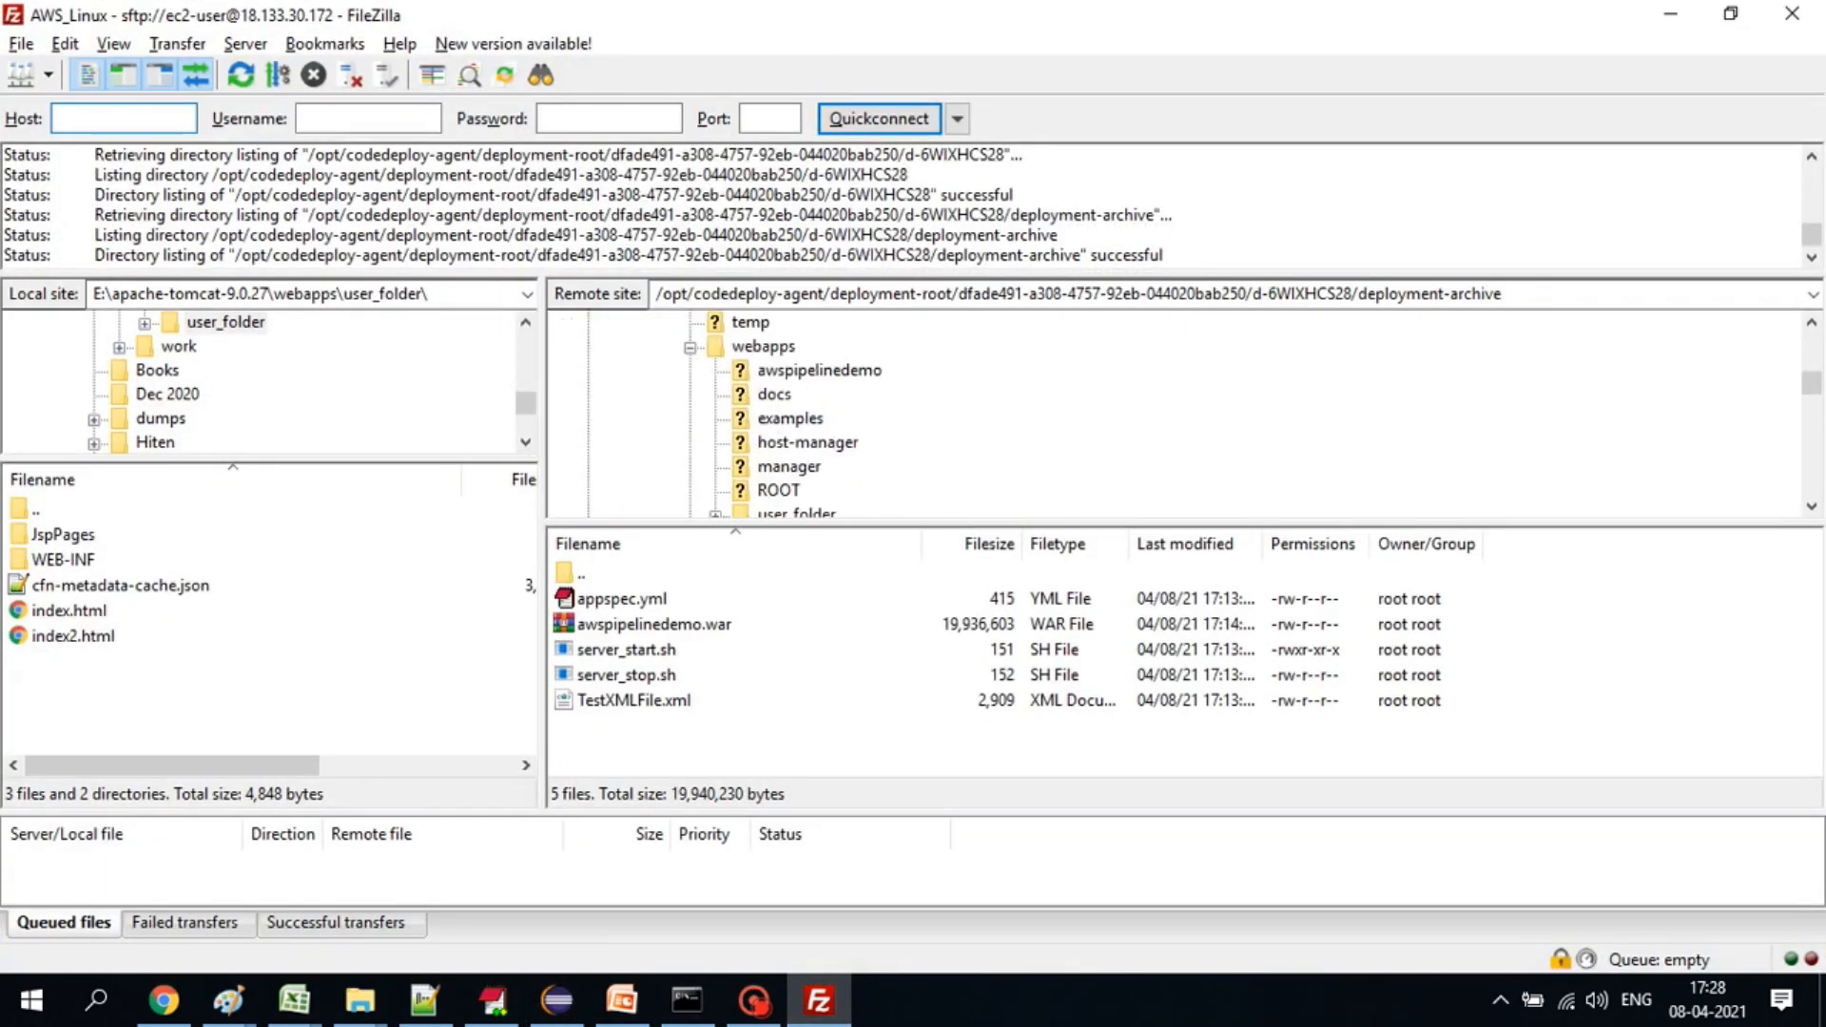
{"action": "left_click", "coordinate": [819, 371]}
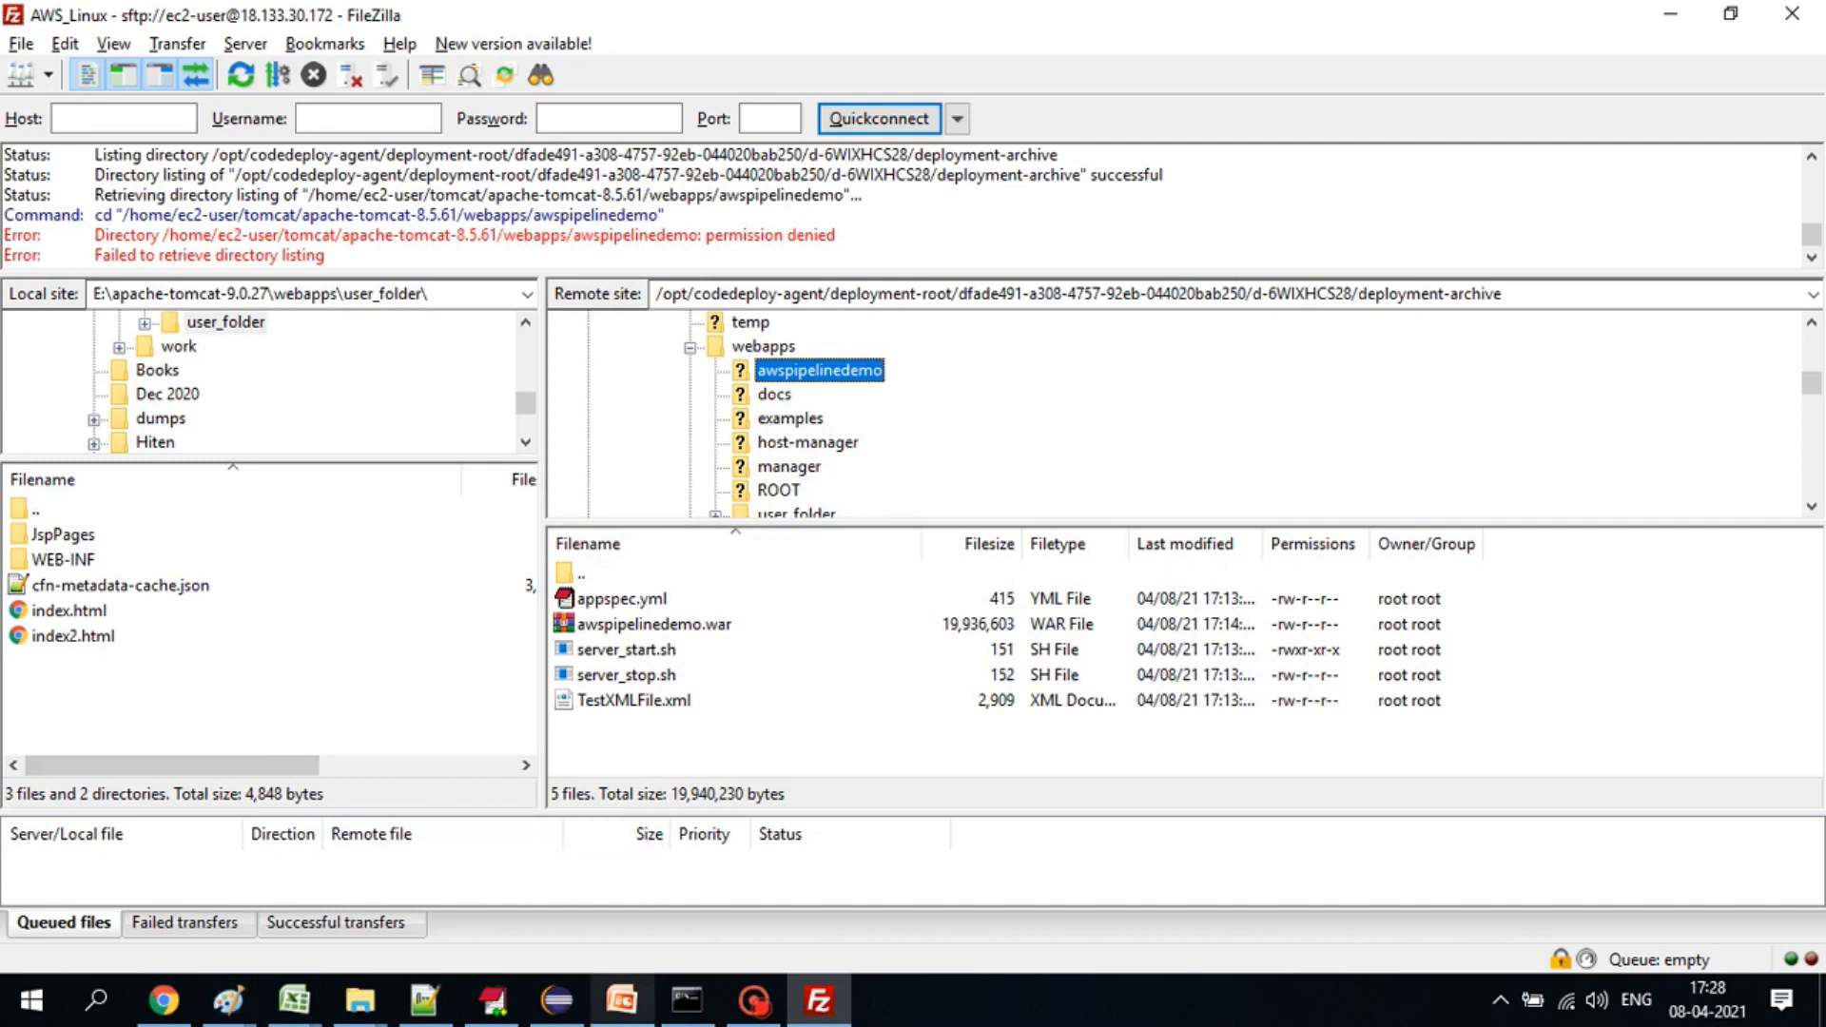
- Switch to the AWSPipeline_Tutorial.pptx presentation and review the prerequisites and steps on the summary slide
{"action": "left_click", "coordinate": [621, 999]}
{"action": "left_click", "coordinate": [152, 516]}
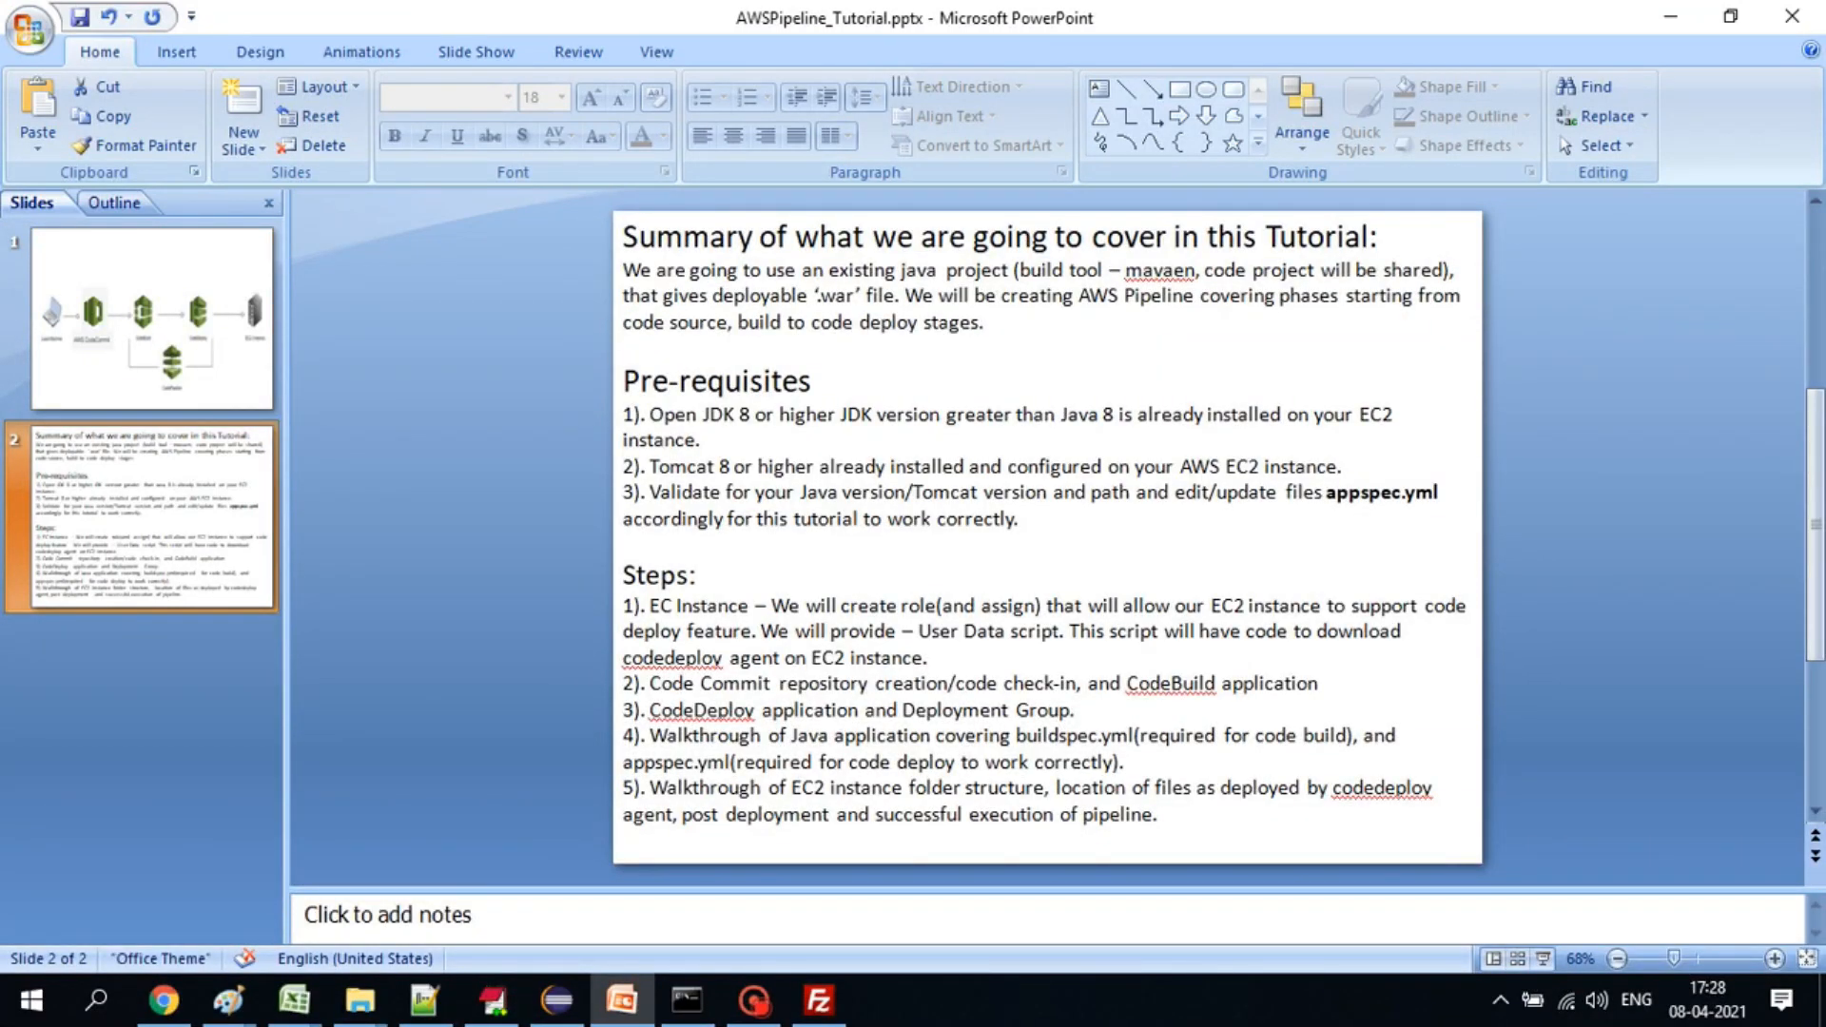
{"action": "left_click", "coordinate": [1193, 684]}
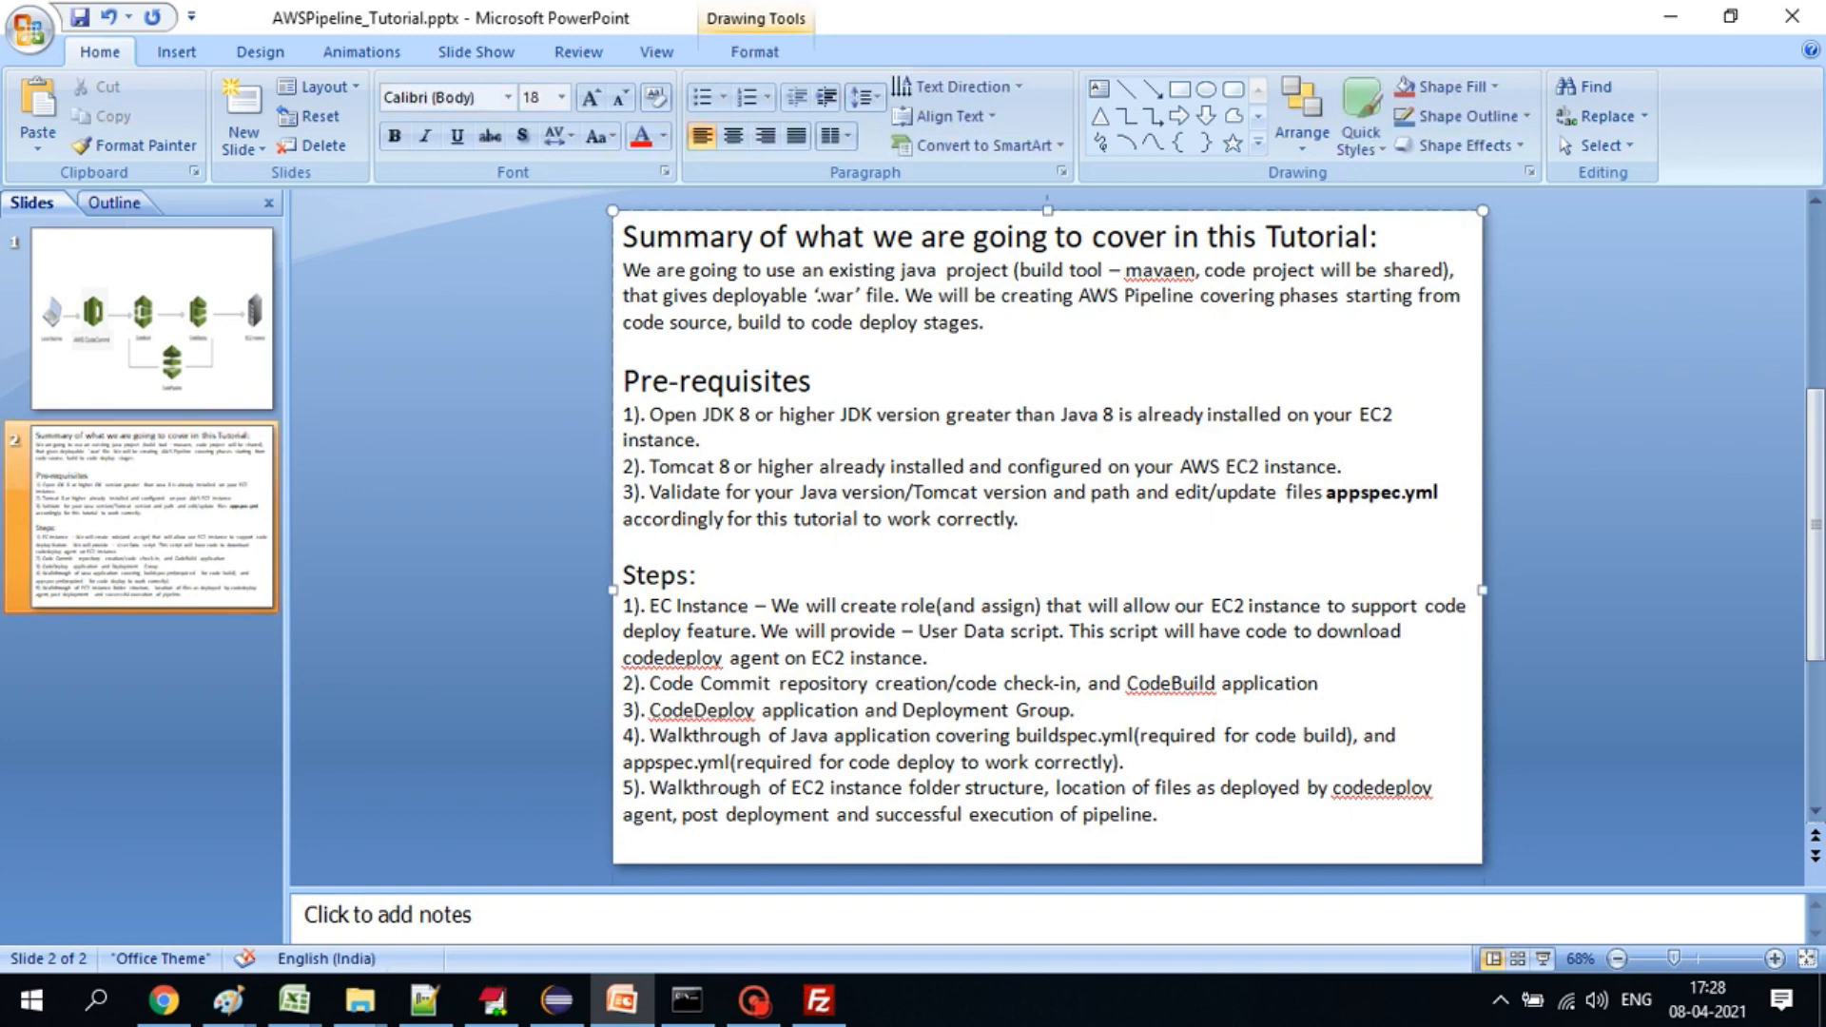